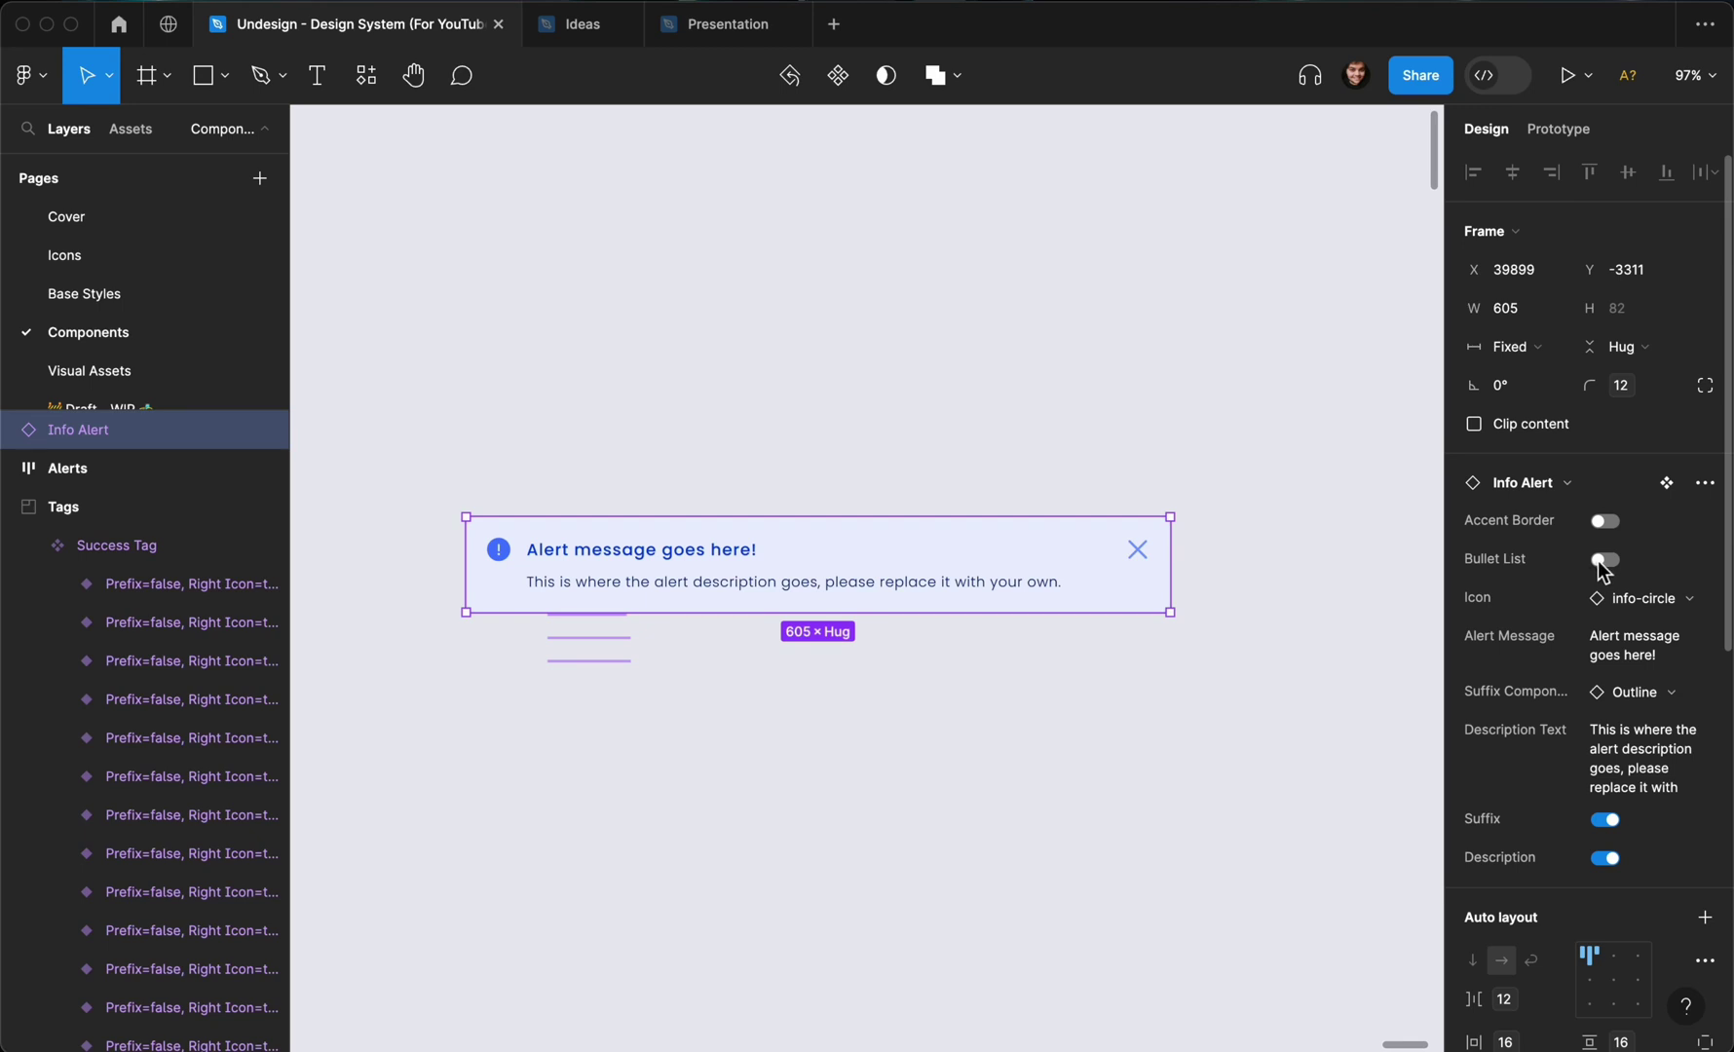
Turn on the bullet list of the Info Alert instance and switch its description off.
{"action": "left_click", "coordinate": [1603, 560]}
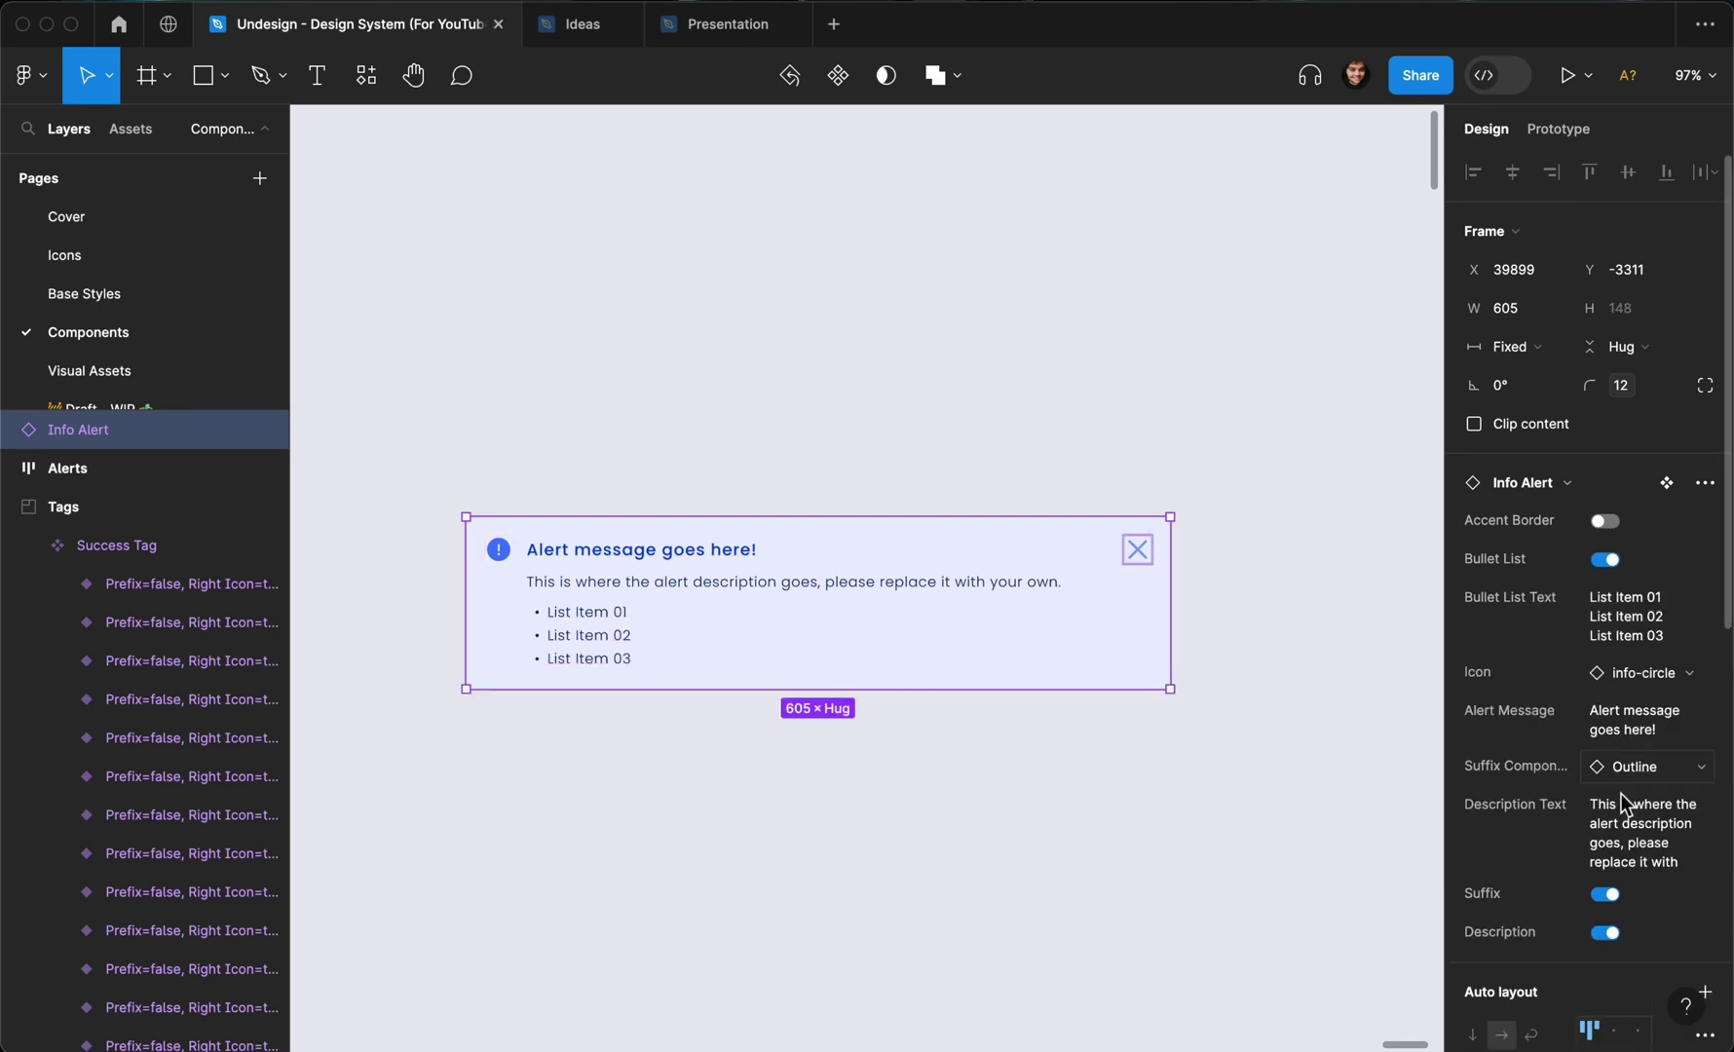
{"action": "left_click", "coordinate": [1604, 932]}
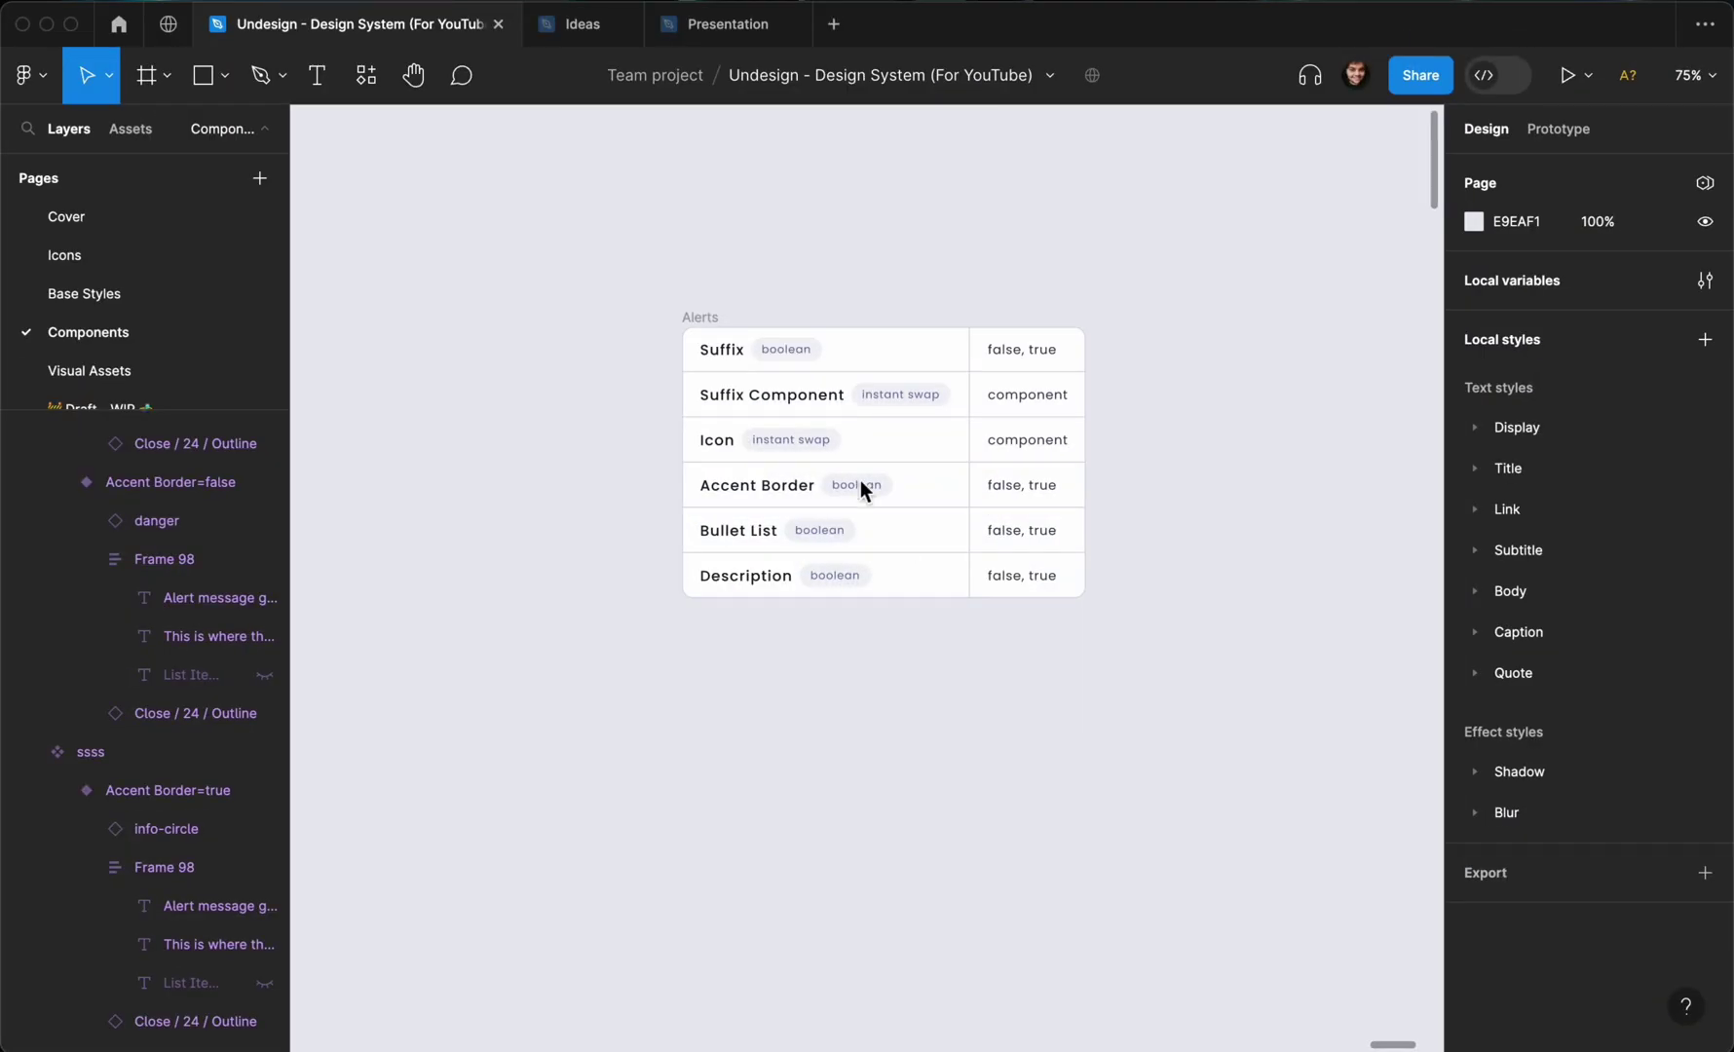
Move the Alerts property table up and to the left, to about X 38461, Y -4059.
{"action": "left_click", "coordinate": [705, 321]}
{"action": "left_click_drag", "start_coordinate": [706, 321], "coordinate": [658, 220]}
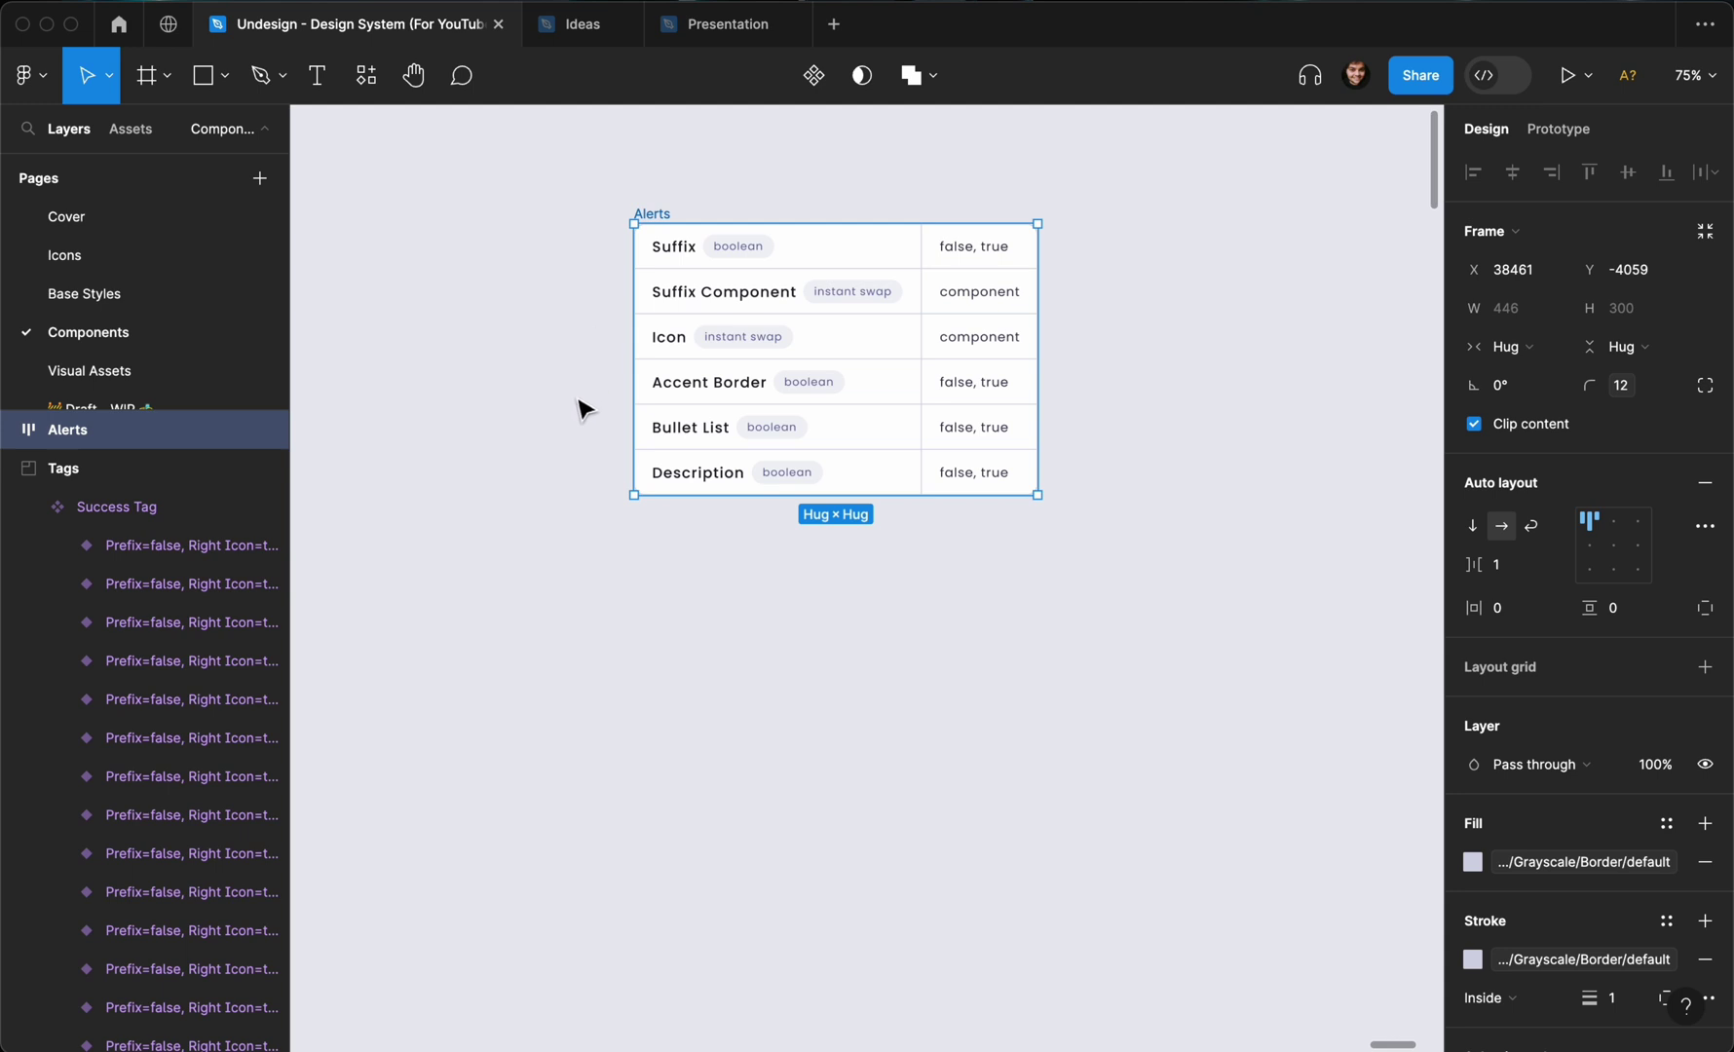
{"action": "left_click", "coordinate": [551, 567]}
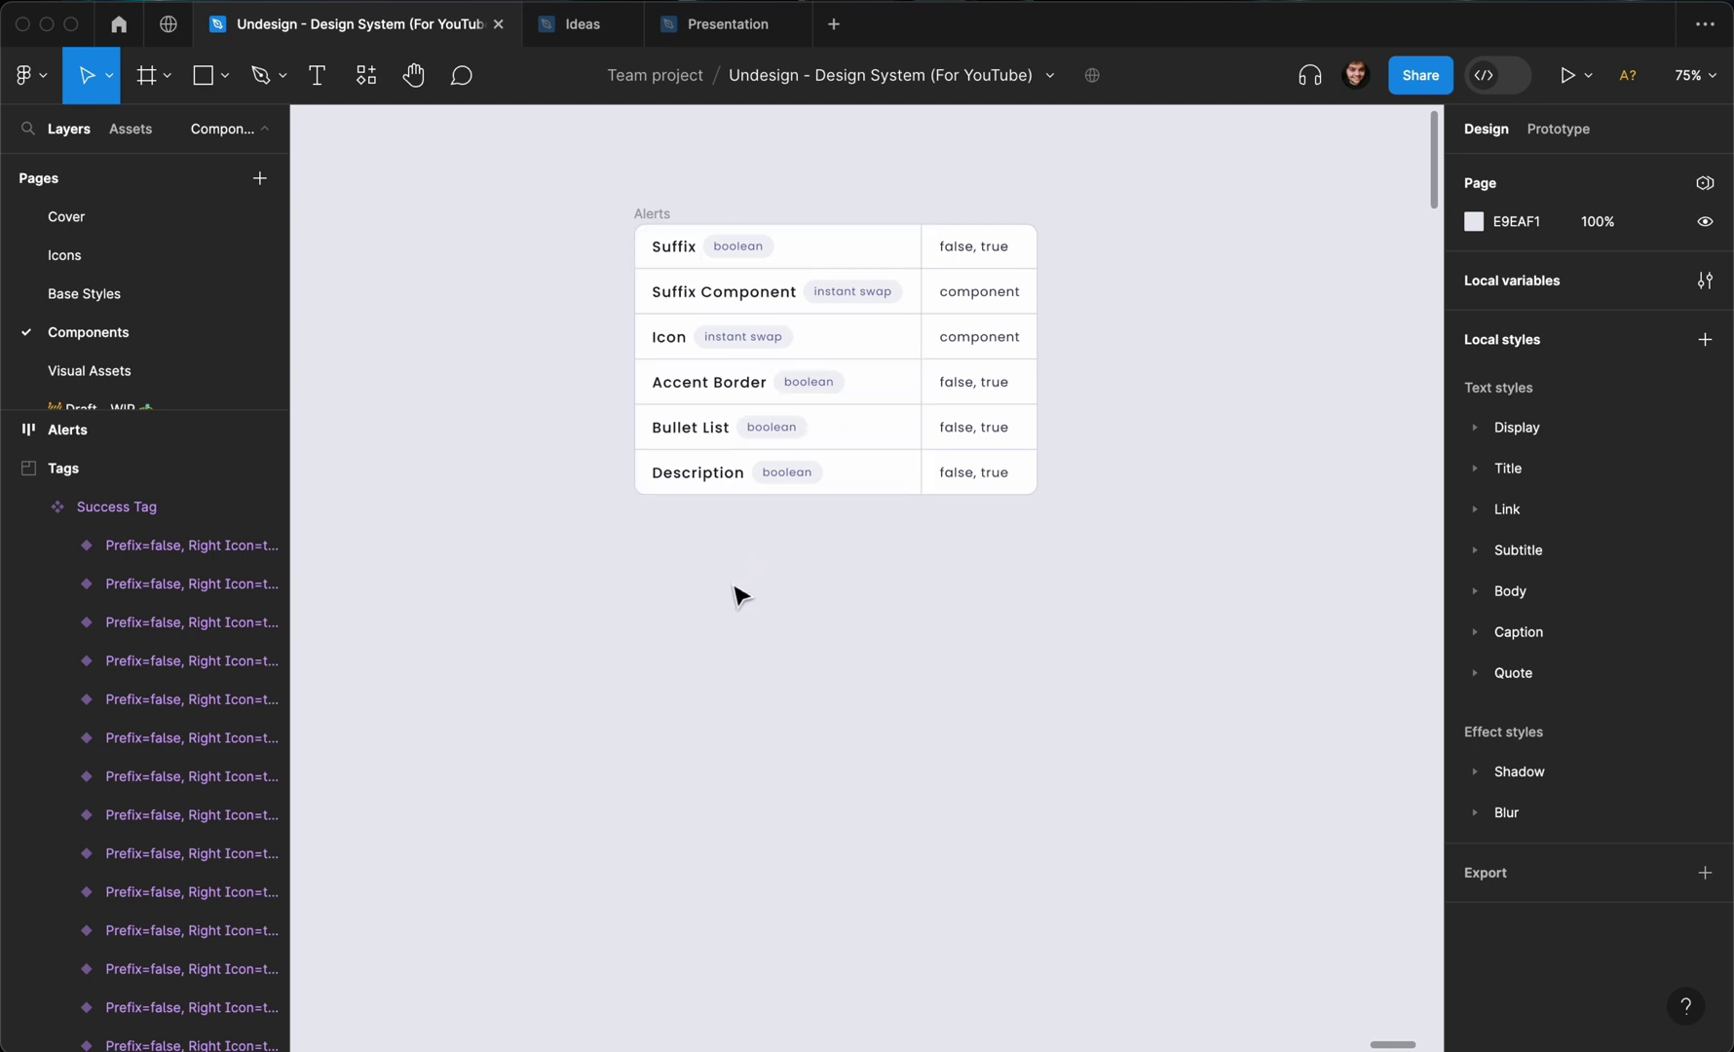
Add a text layer reading "Alert message goes here!" on the canvas below the Alerts table.
{"action": "key", "text": "t"}
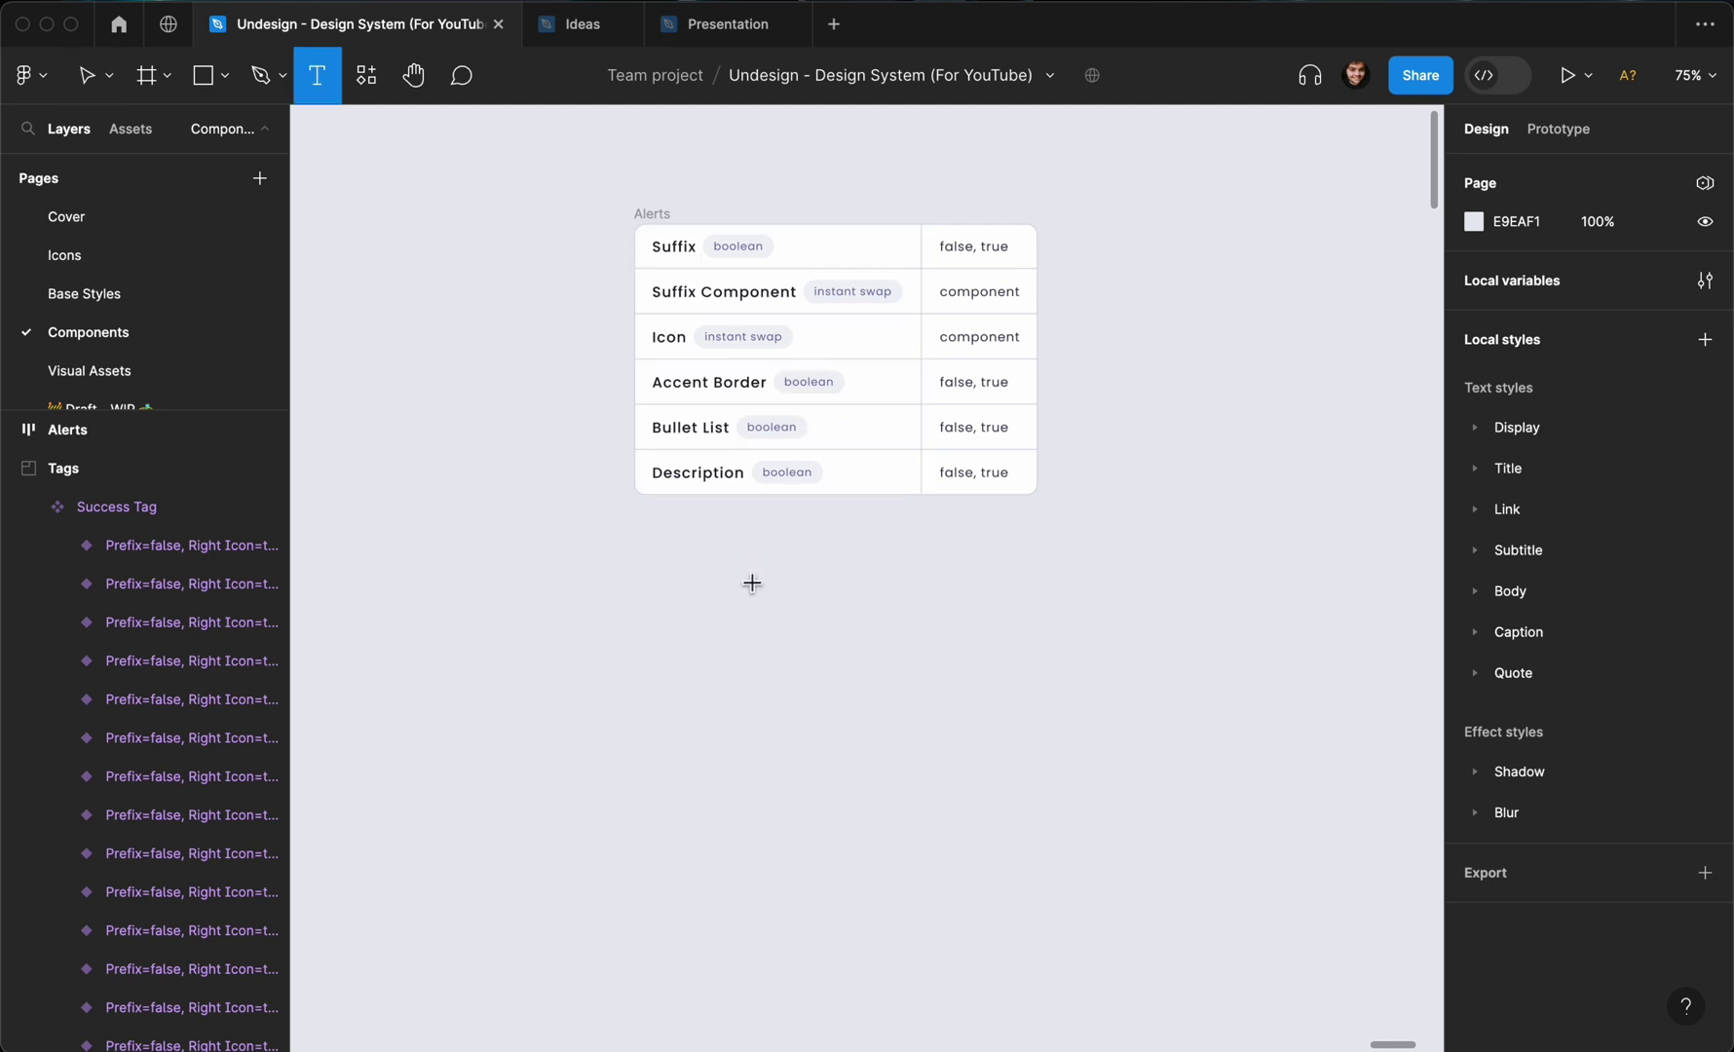
{"action": "left_click", "coordinate": [717, 565]}
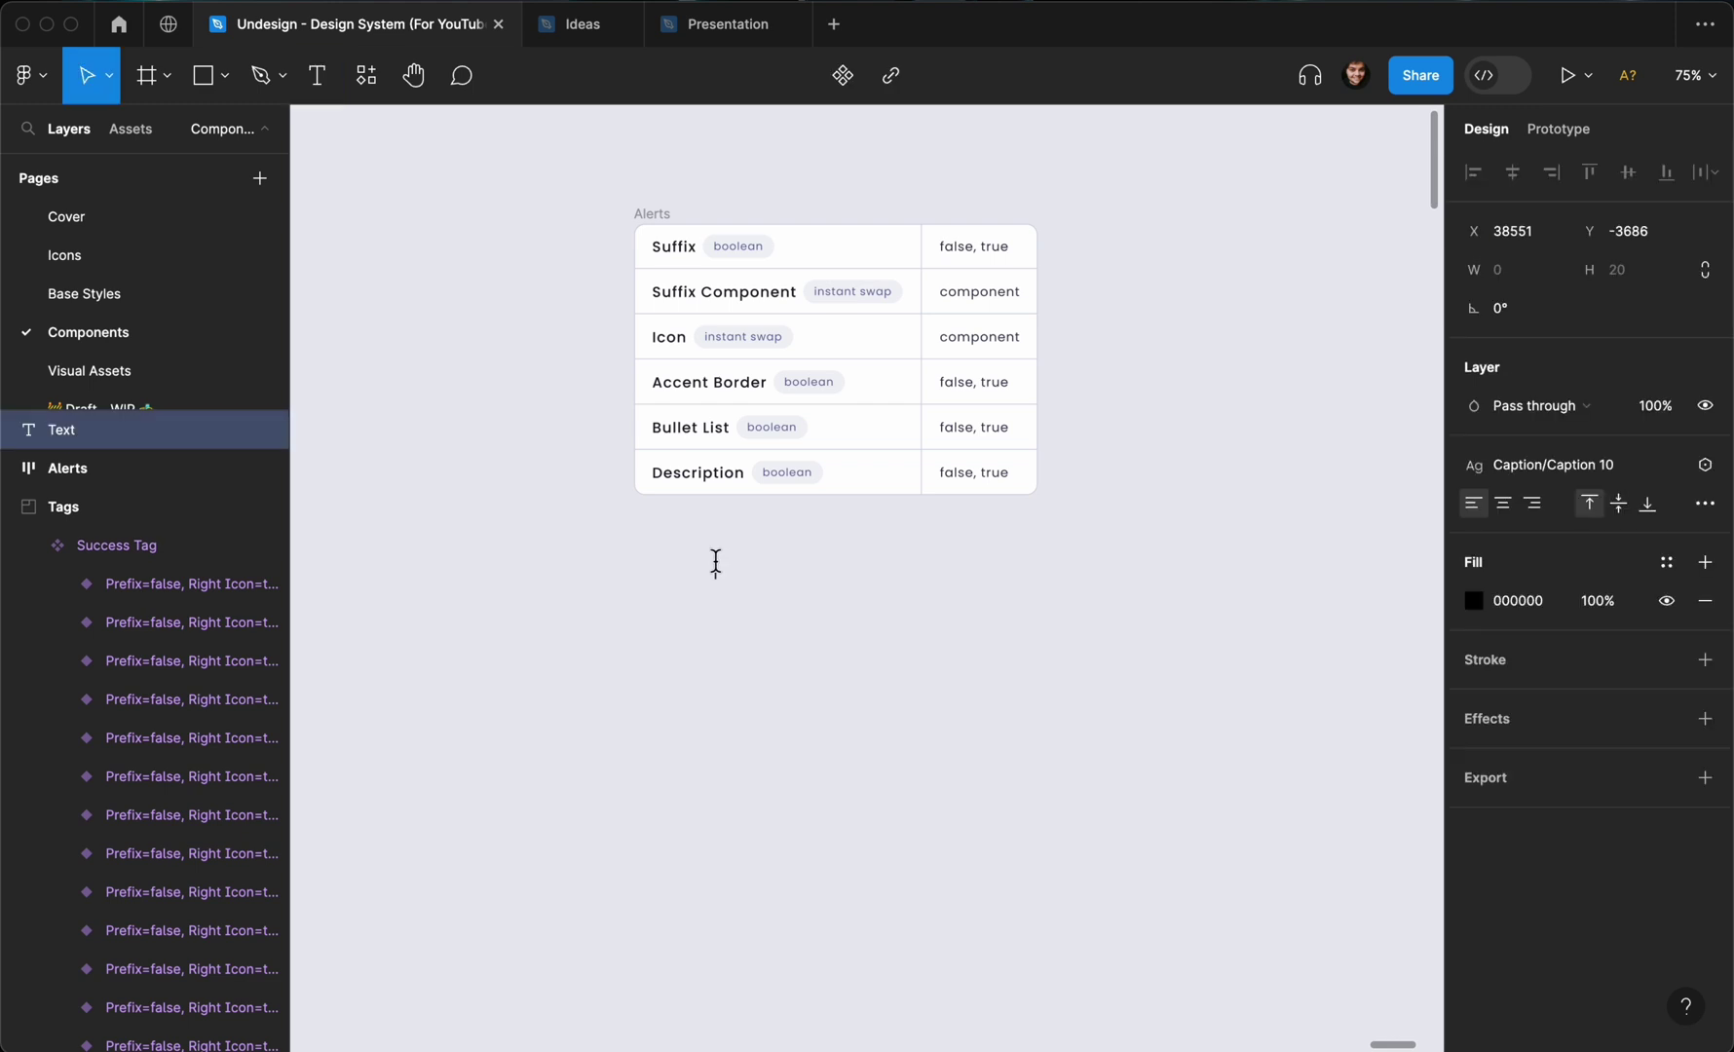
{"action": "type", "text": "Alert message goes here!"}
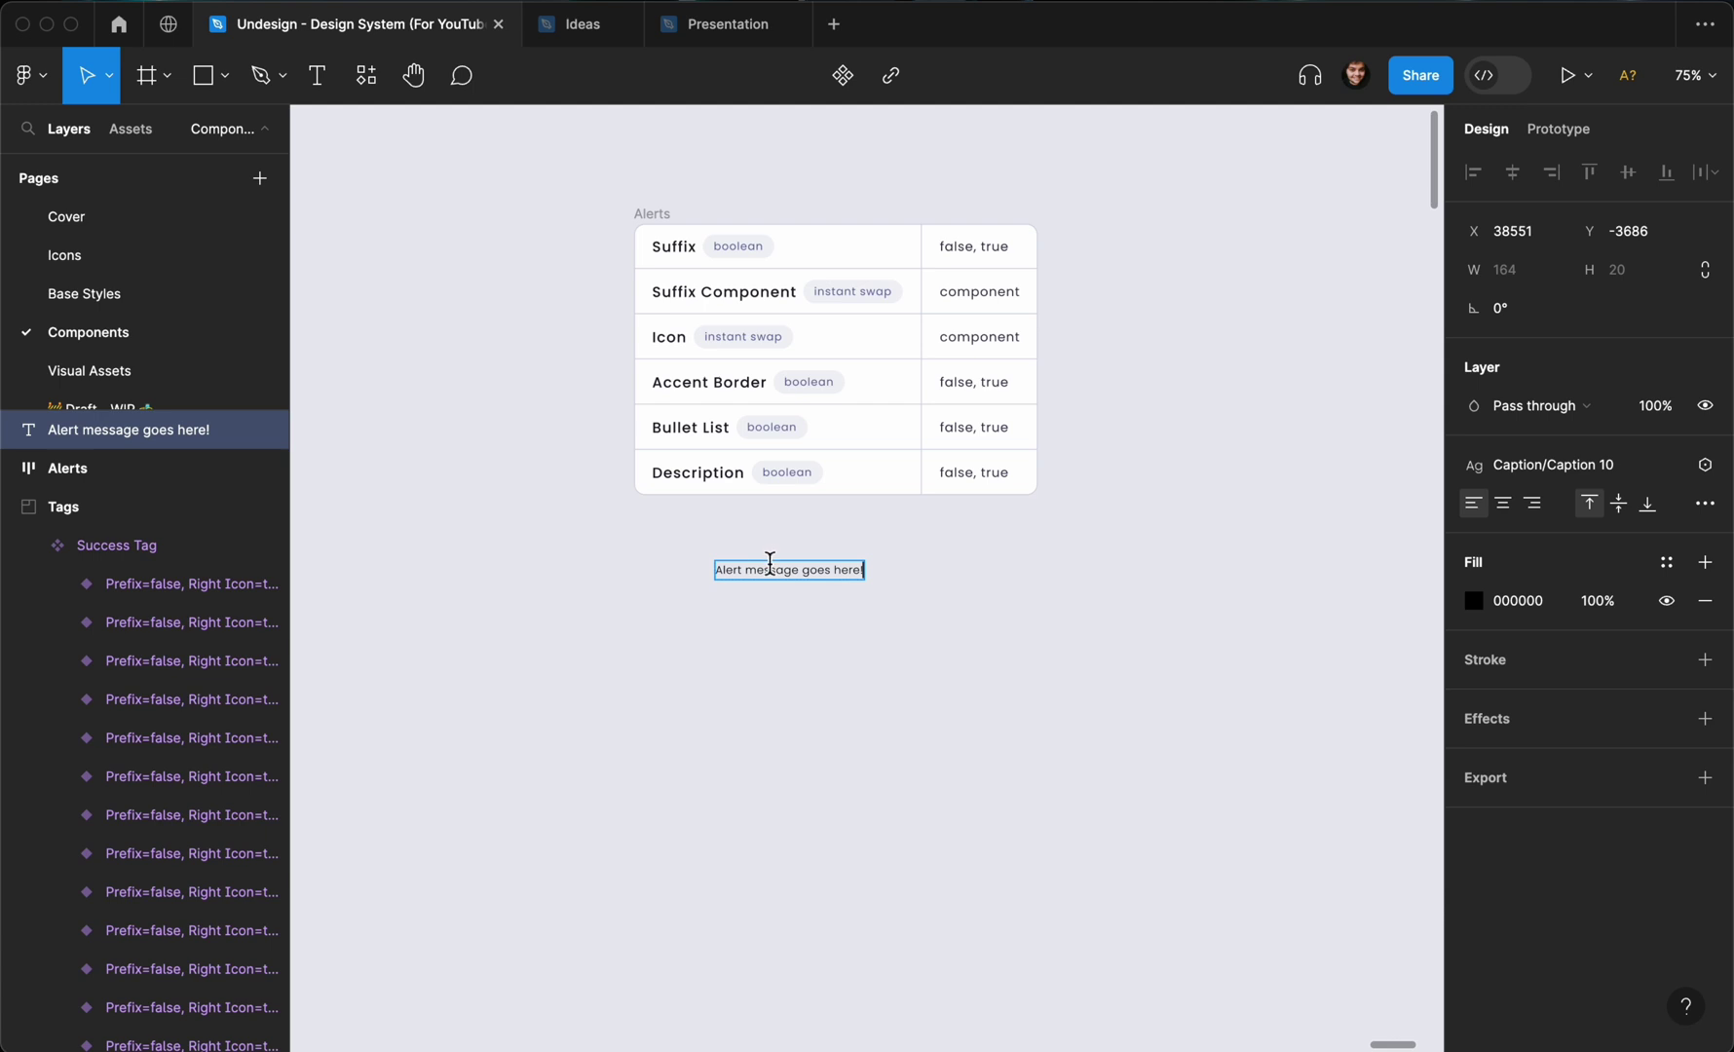
{"action": "left_click", "coordinate": [861, 641]}
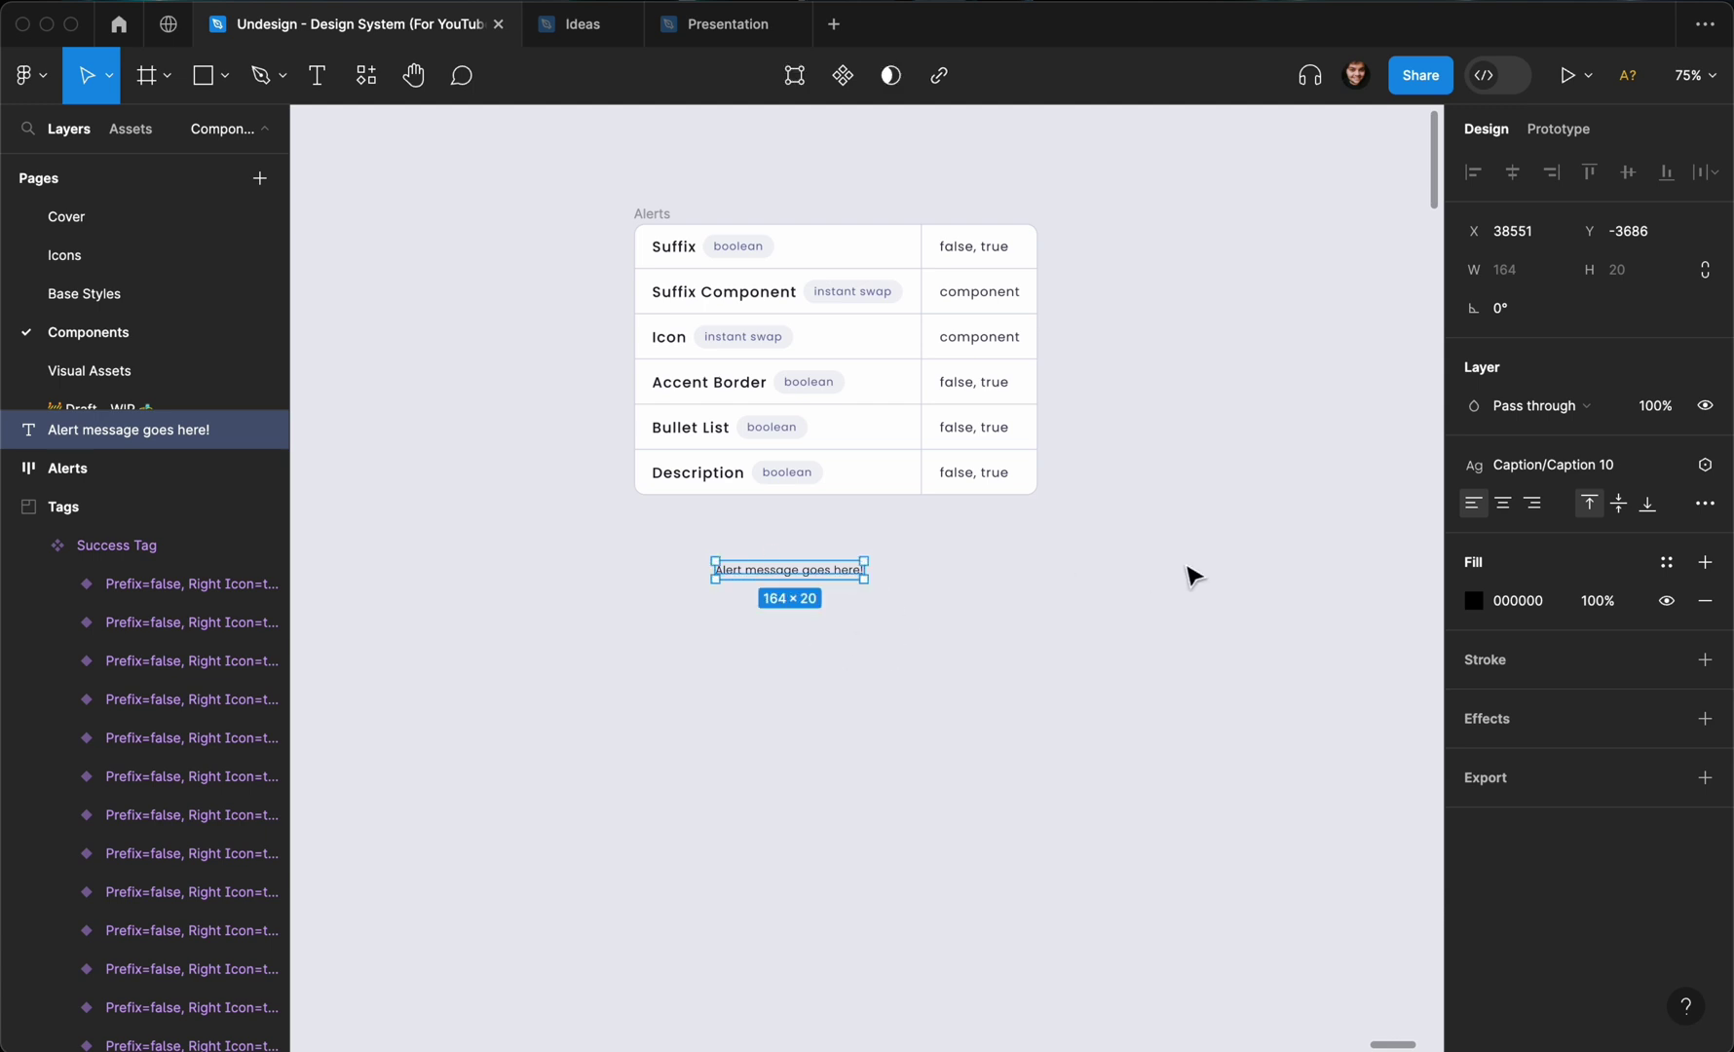
Apply the Body 20 text style to the alert message text.
{"action": "left_click", "coordinate": [1500, 469]}
{"action": "scroll", "coordinate": [1520, 748], "scroll_direction": "up", "scroll_amount": 6}
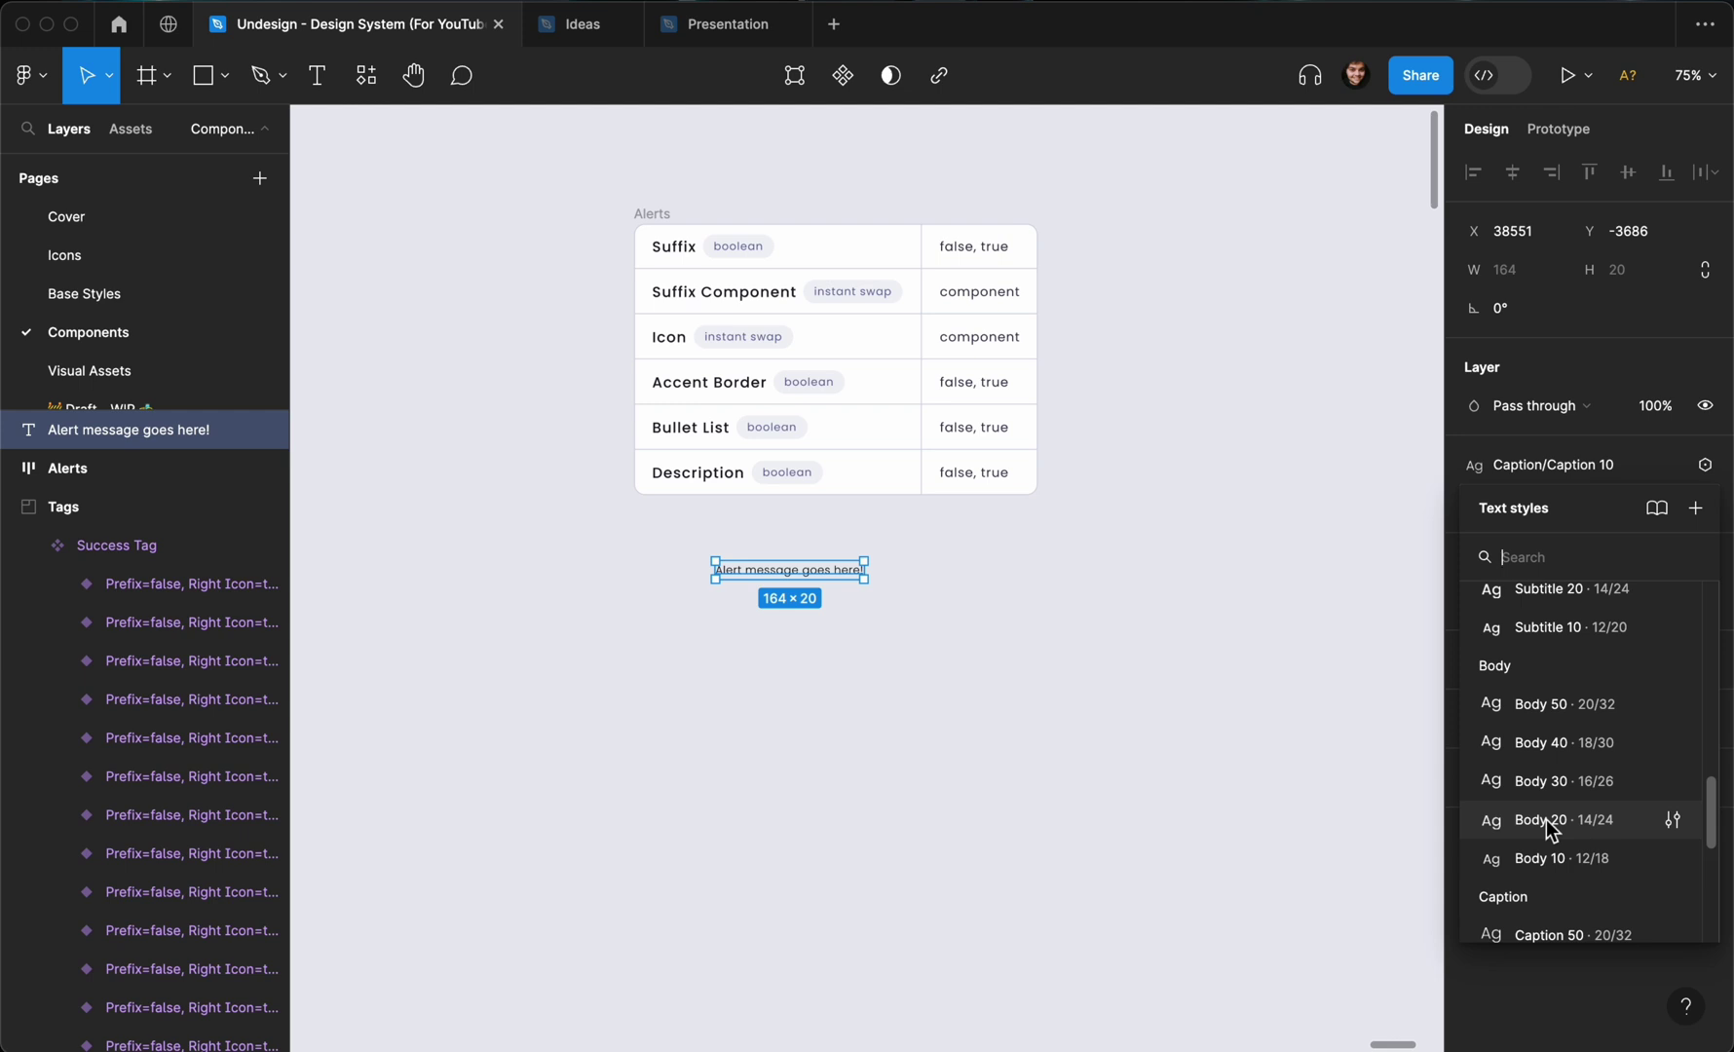
{"action": "scroll", "coordinate": [1567, 706], "scroll_direction": "up", "scroll_amount": 1}
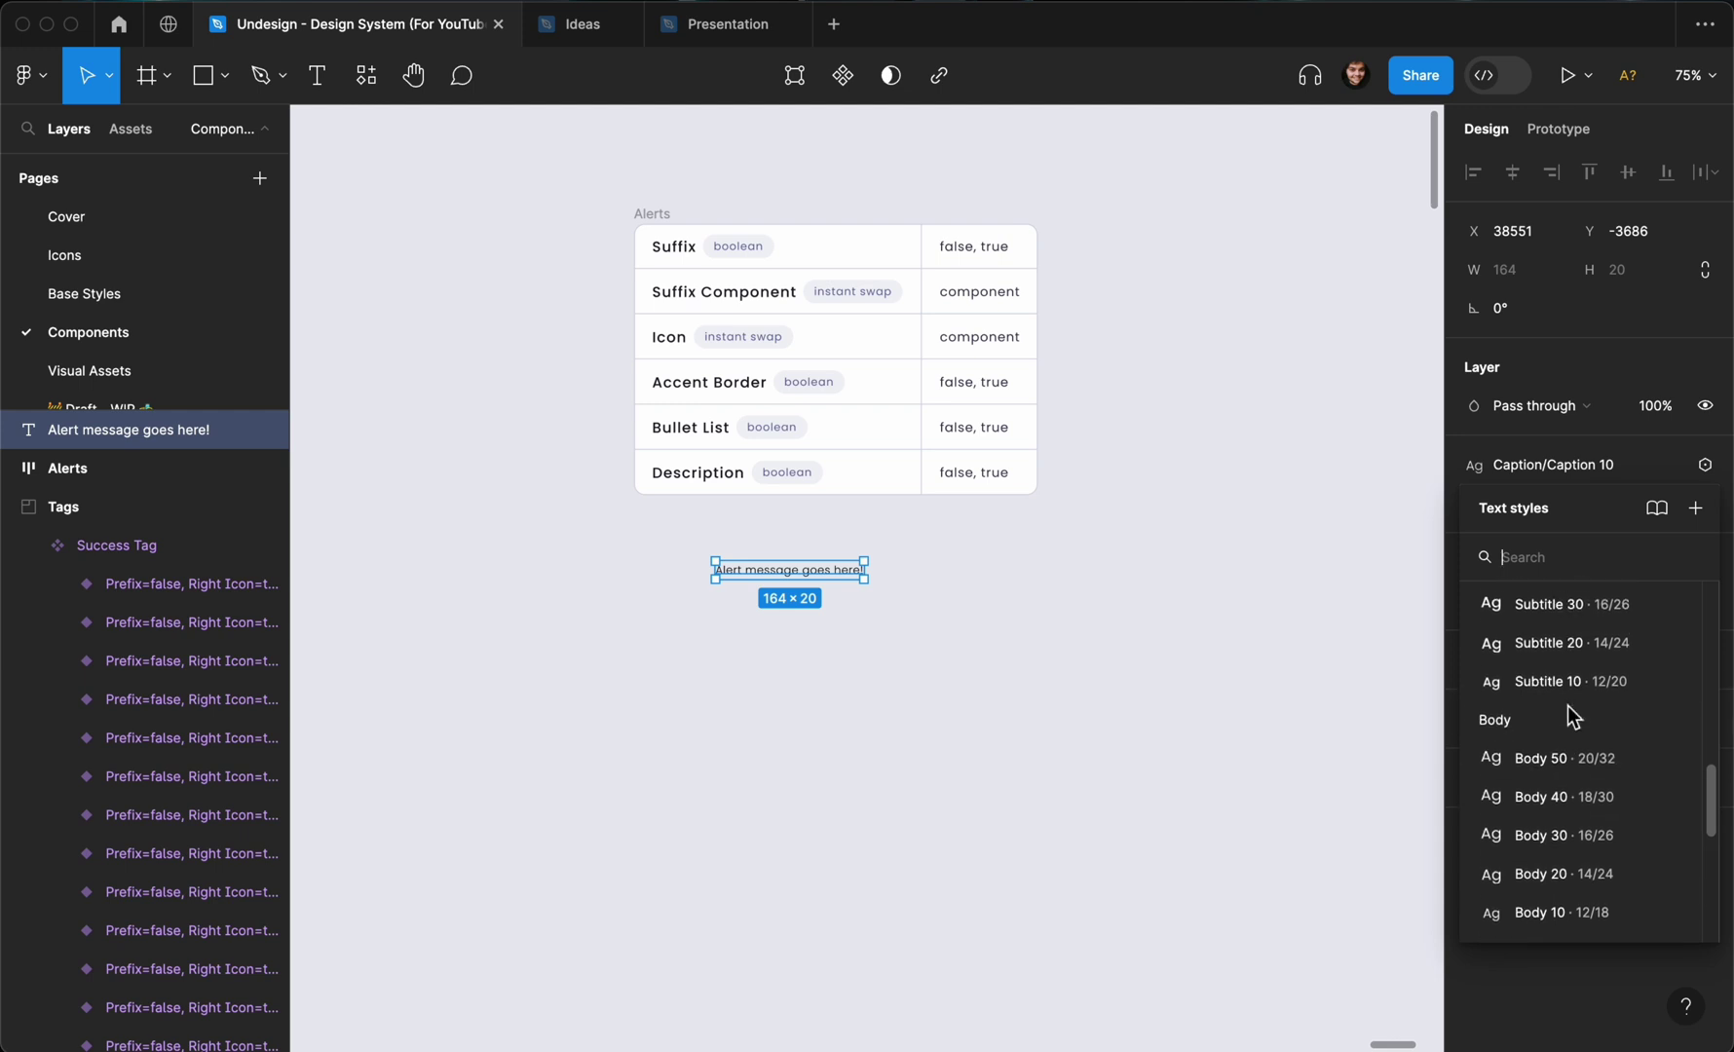
{"action": "scroll", "coordinate": [1567, 760], "scroll_direction": "down", "scroll_amount": 1}
{"action": "left_click", "coordinate": [1566, 818]}
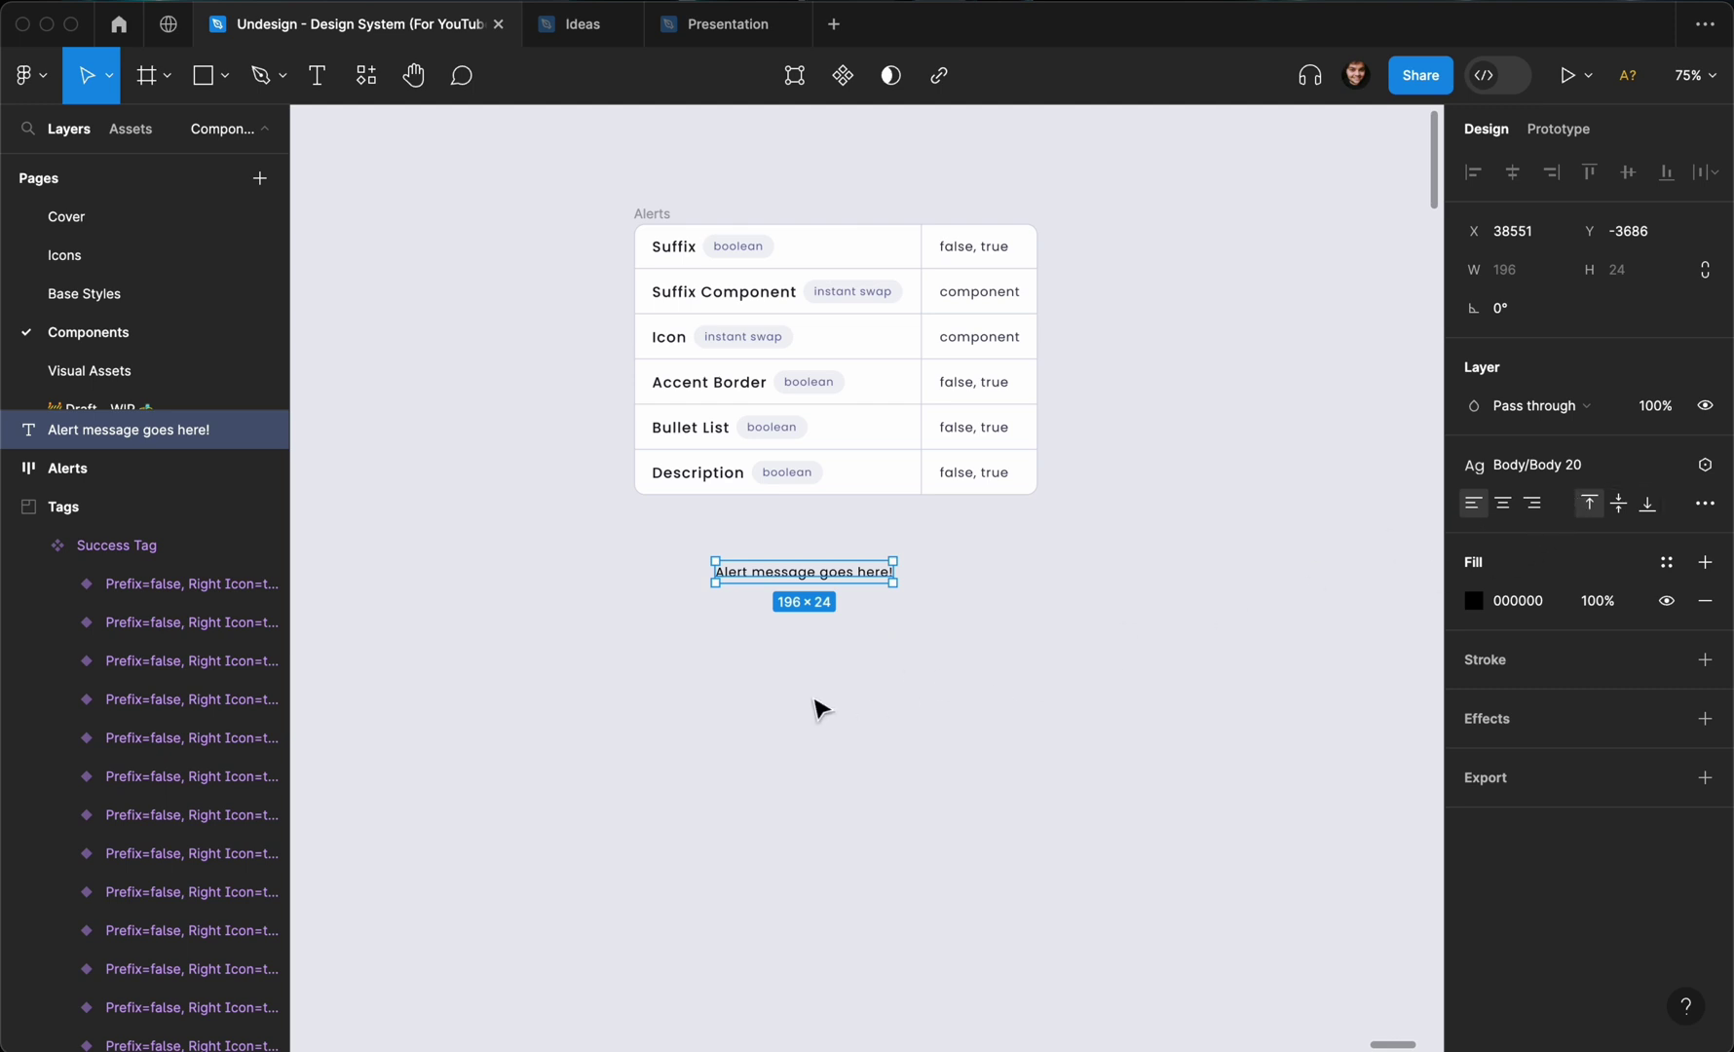
Duplicate the alert message just below itself and change the copy to "This is where the alert description goes, please replace it with your own.".
{"action": "scroll", "coordinate": [816, 708], "scroll_direction": "up", "scroll_amount": 5}
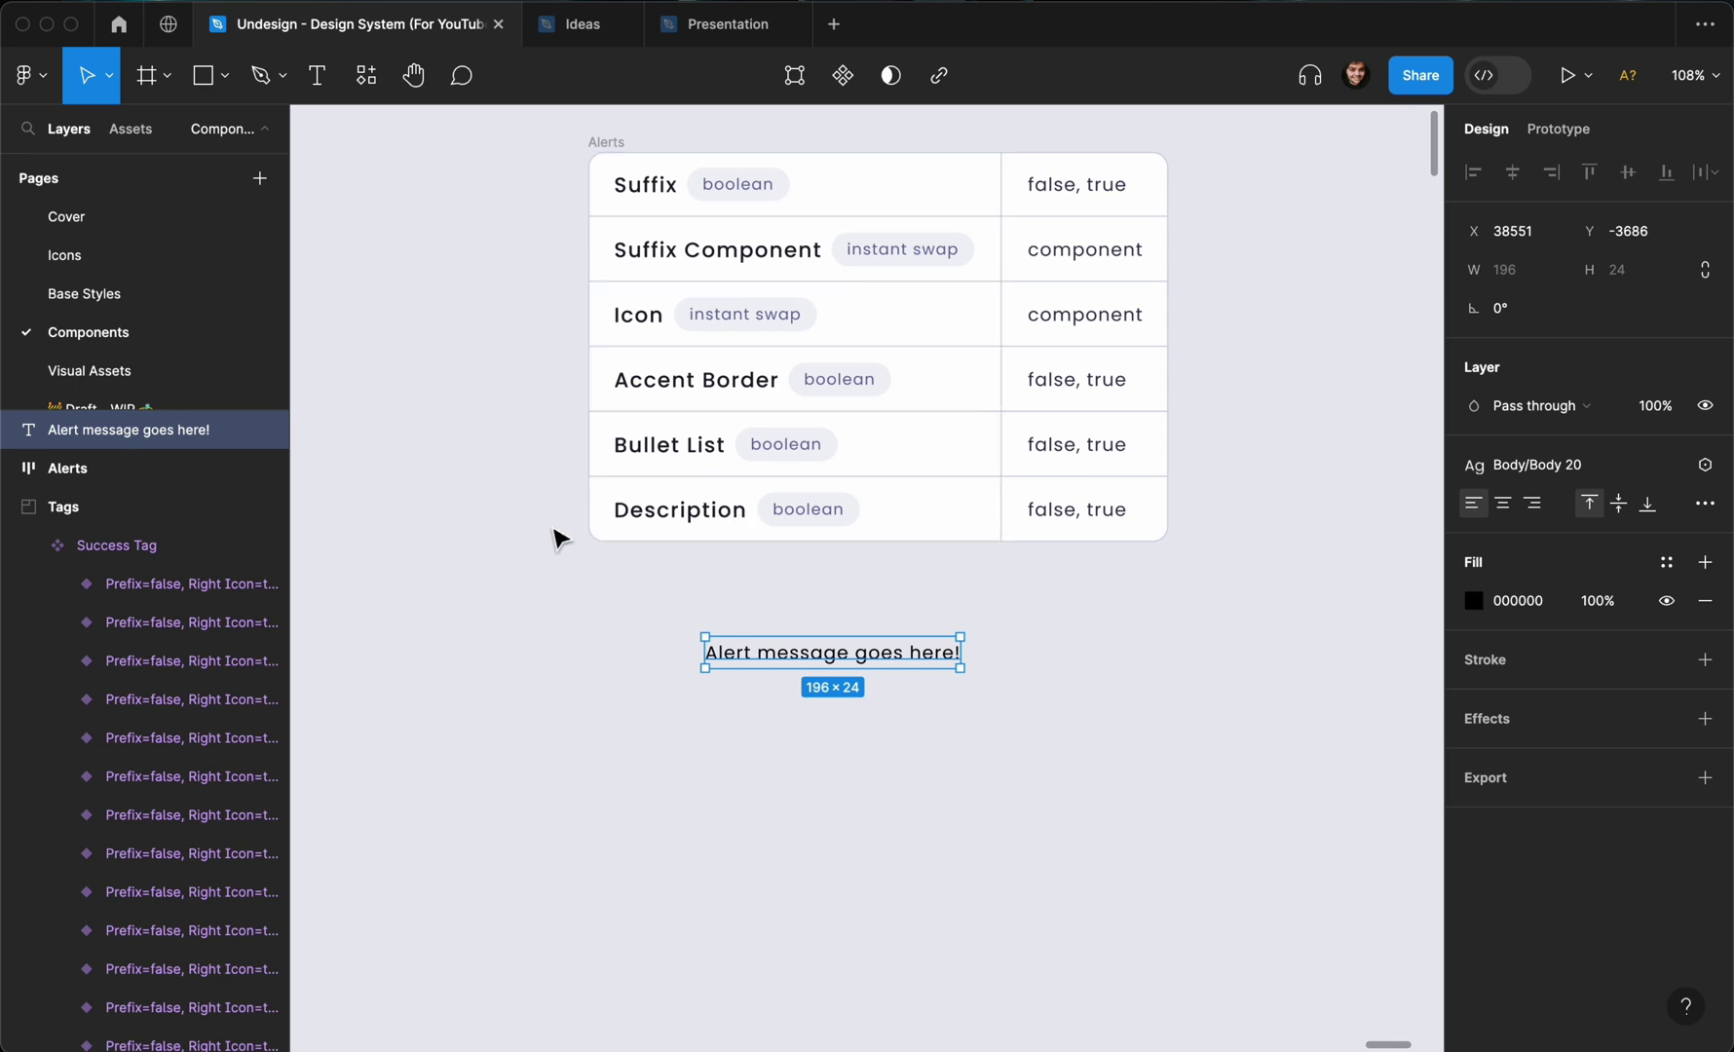
{"action": "left_click", "coordinate": [785, 658]}
{"action": "left_click_drag", "start_coordinate": [785, 652], "coordinate": [785, 692]}
{"action": "double_click", "coordinate": [782, 696]}
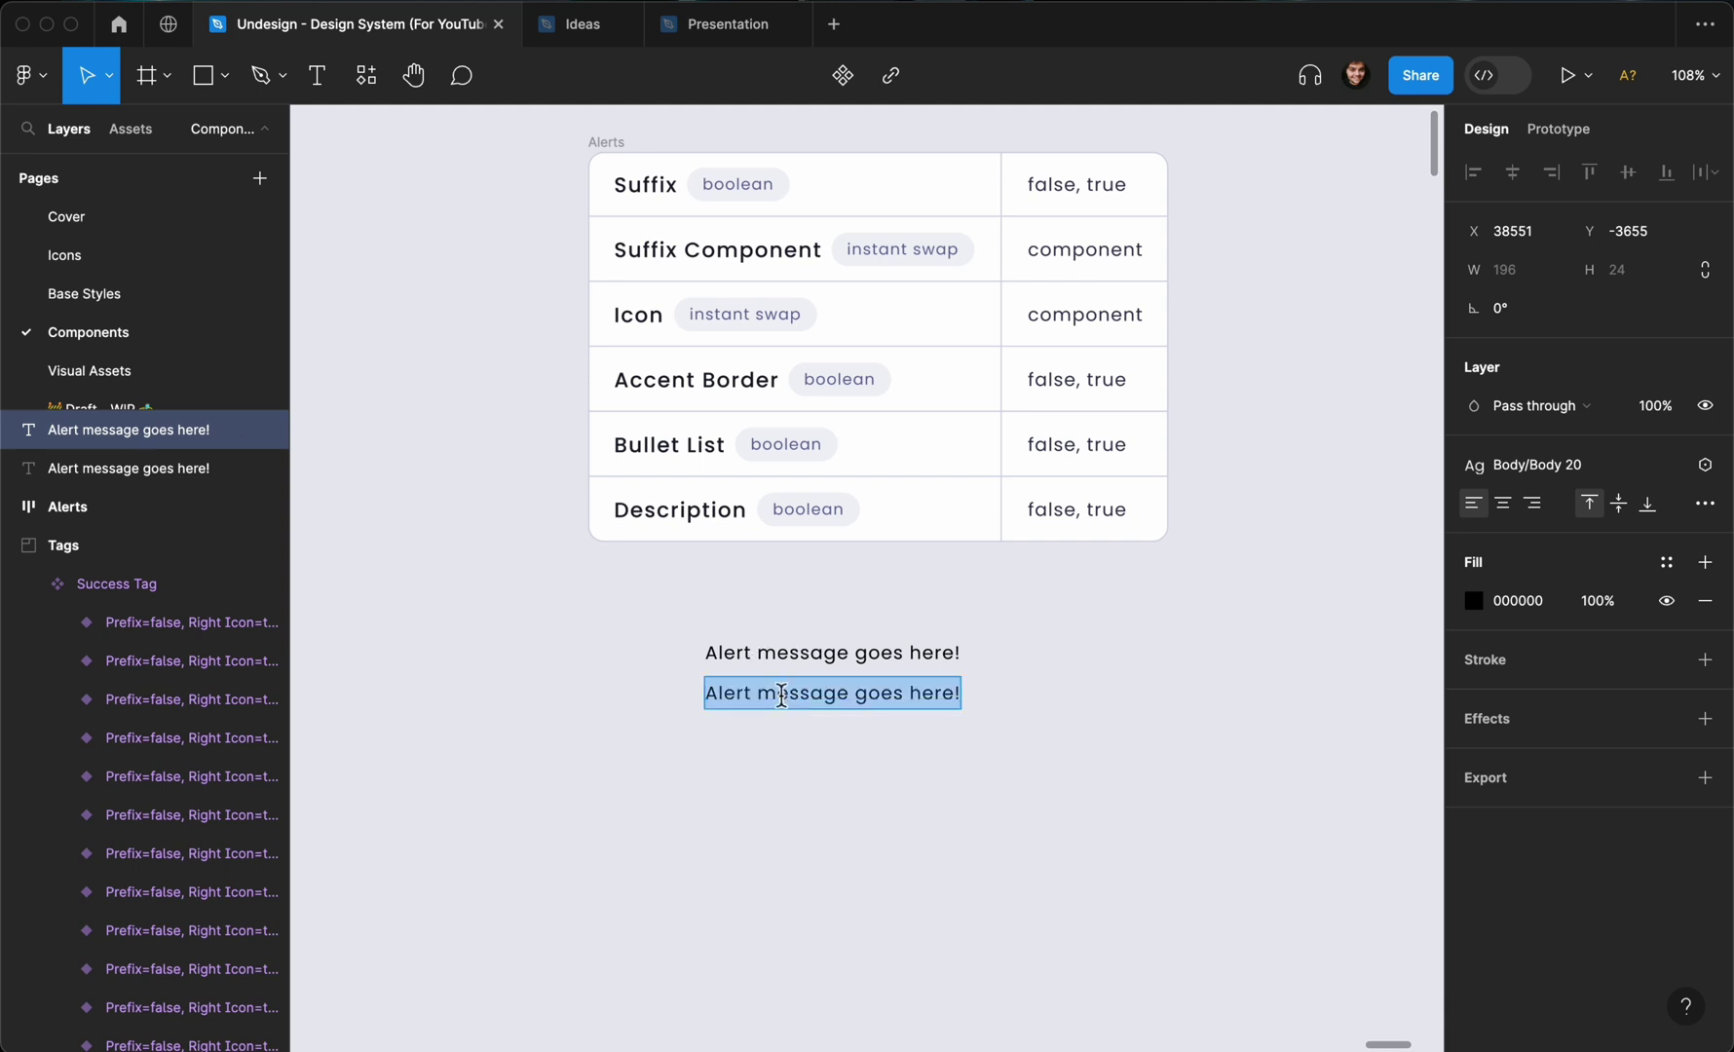
{"action": "type", "text": "This is where"}
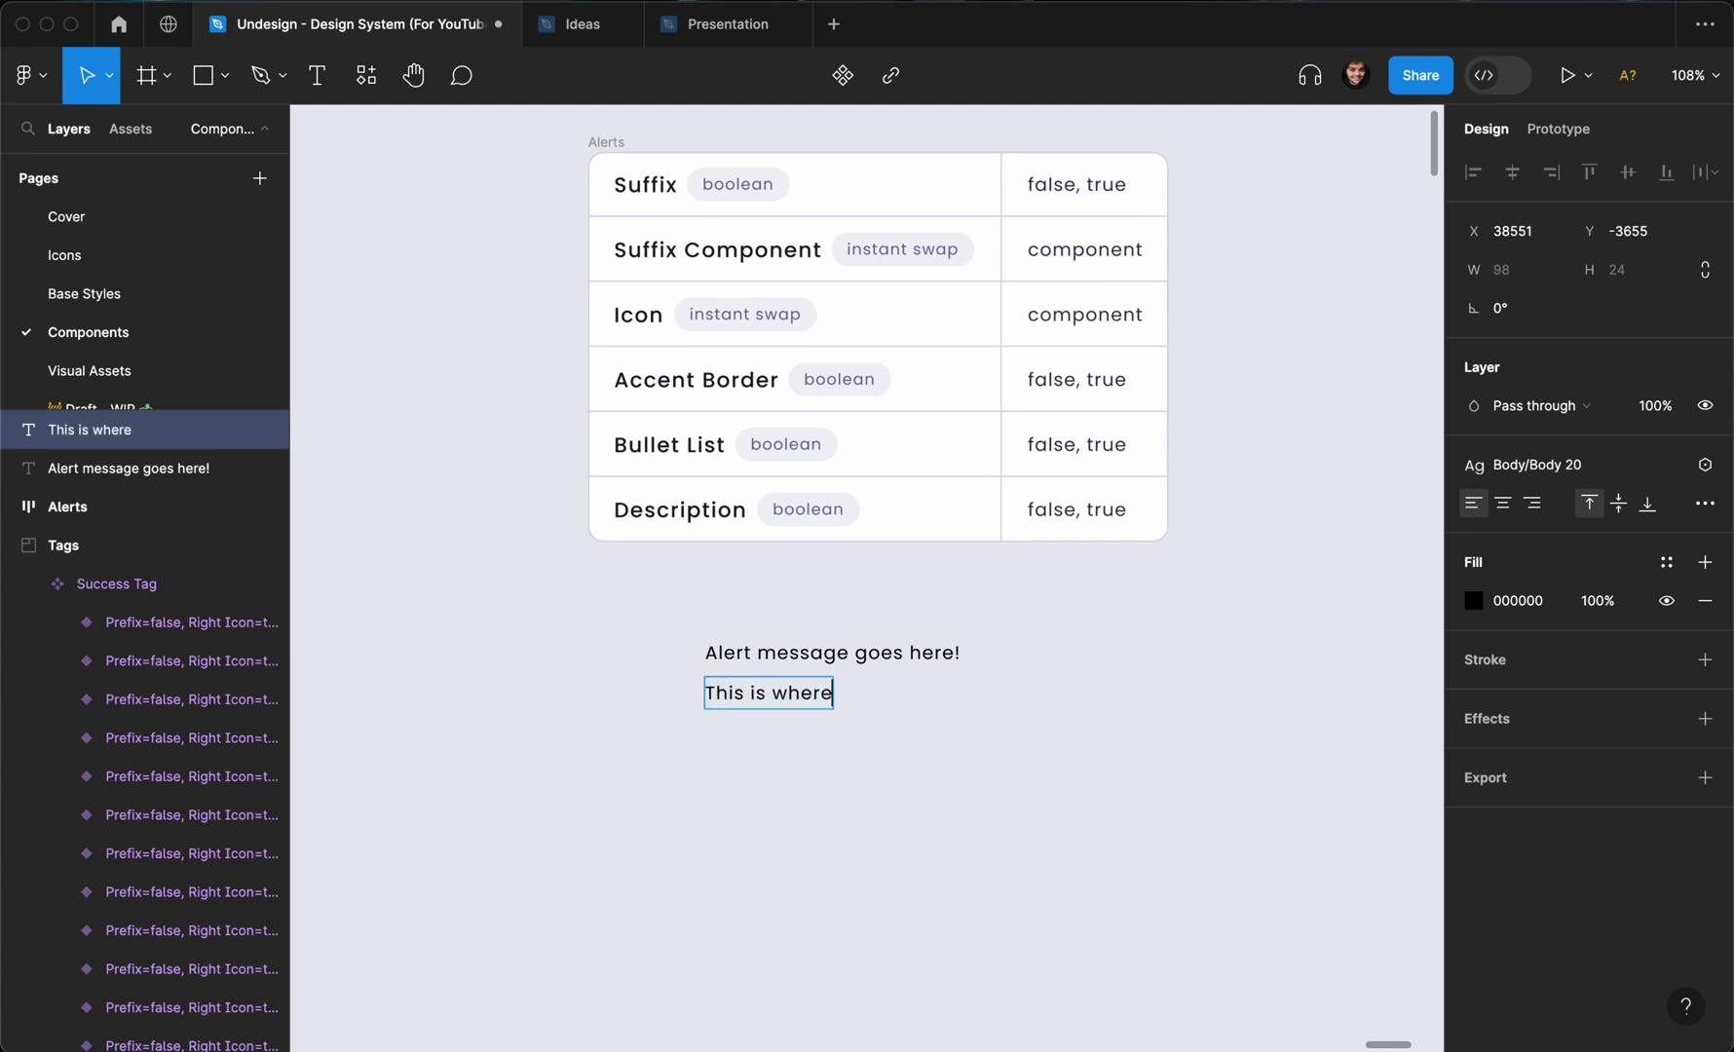
{"action": "type", "text": " the alert de"}
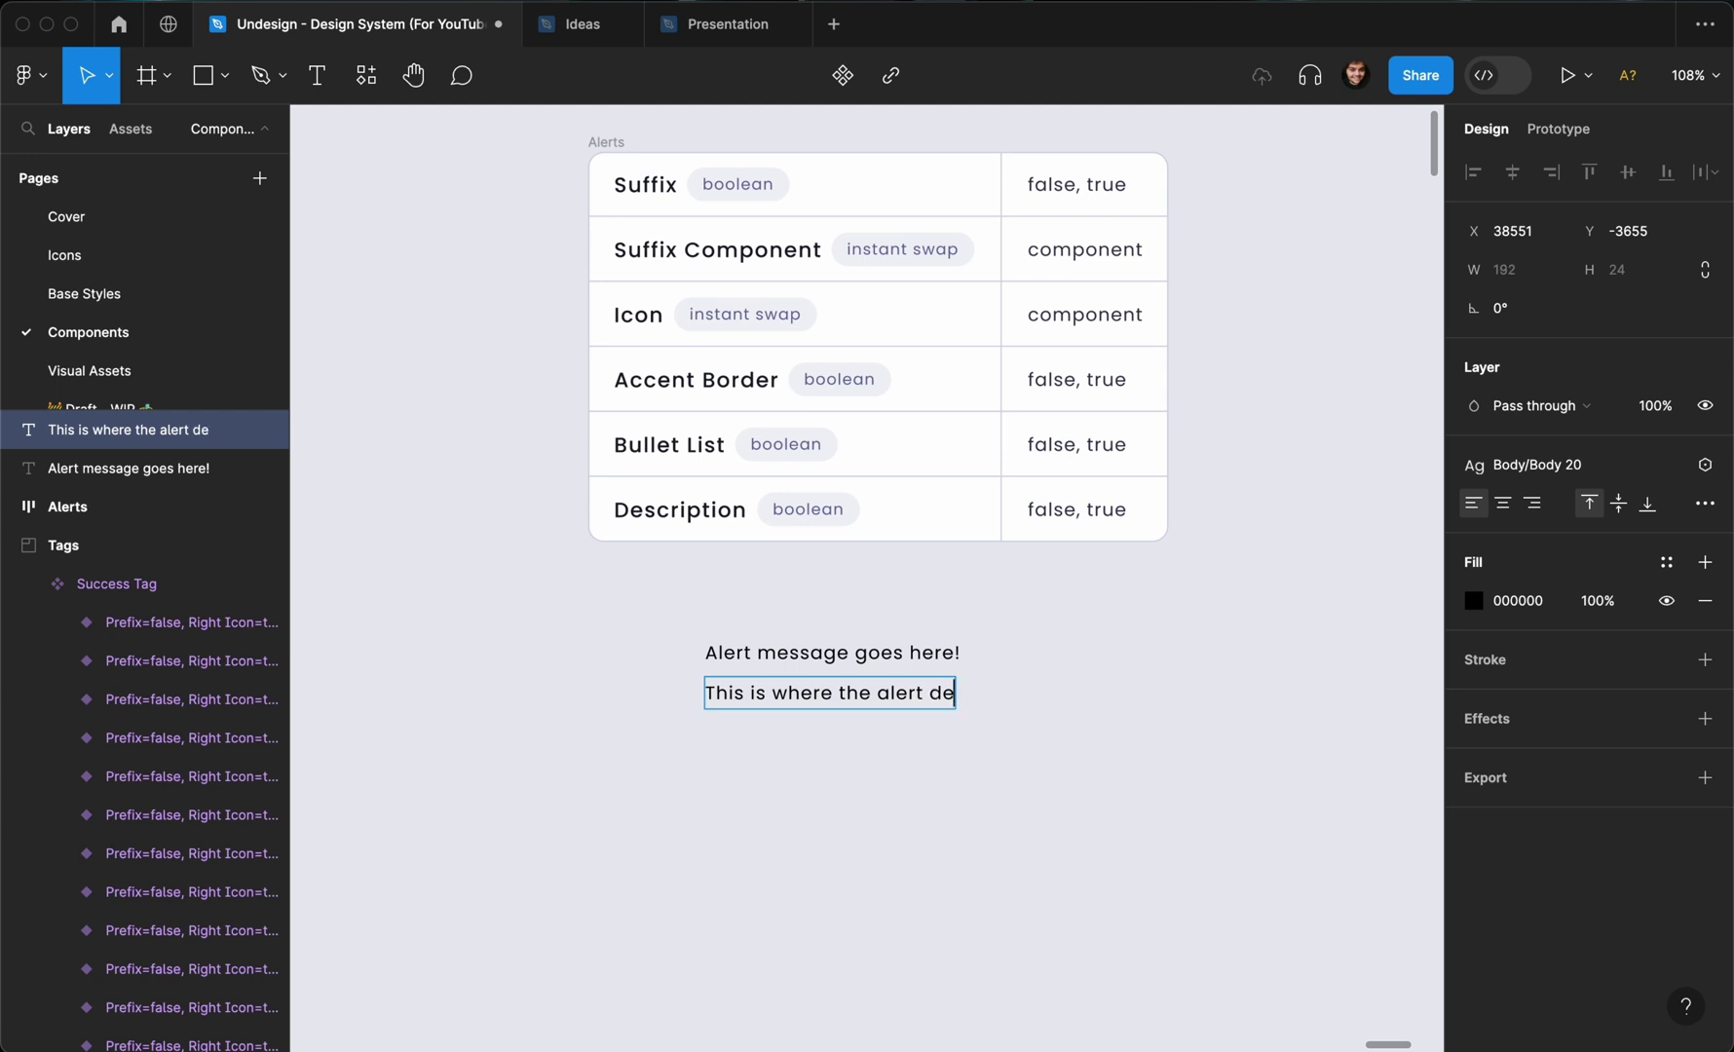
{"action": "type", "text": "scription goes,"}
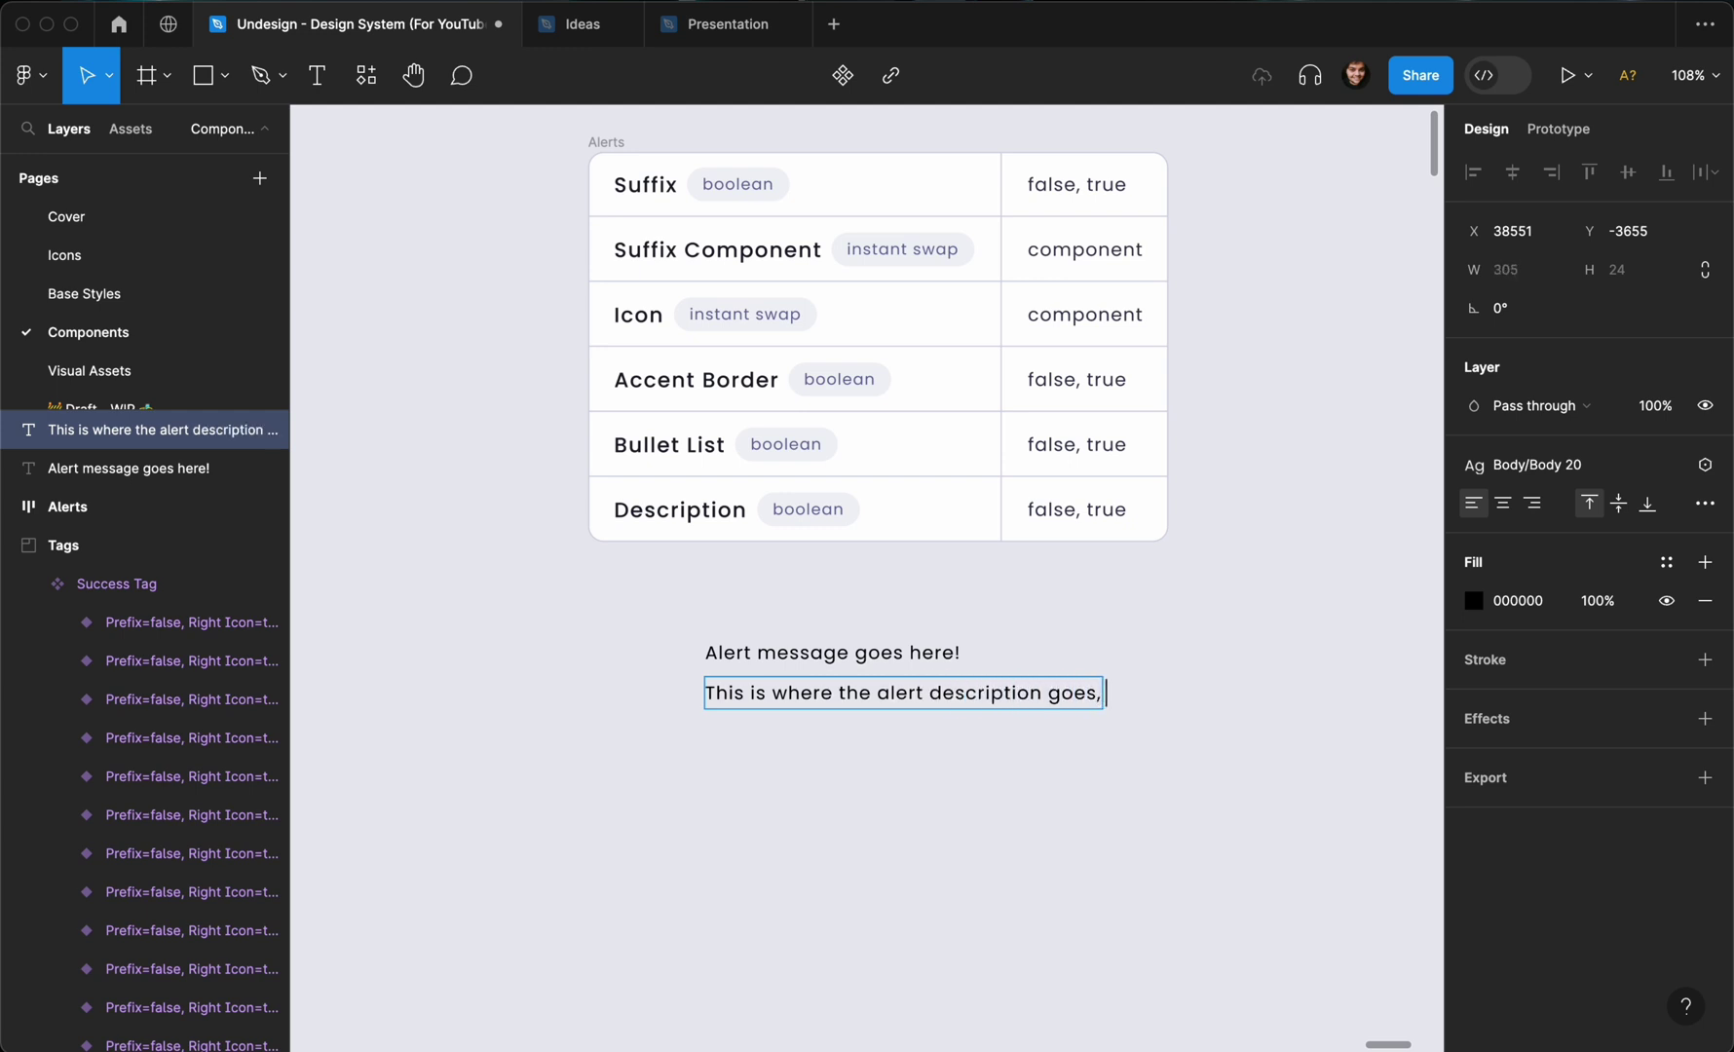
{"action": "type", "text": " please replace it"}
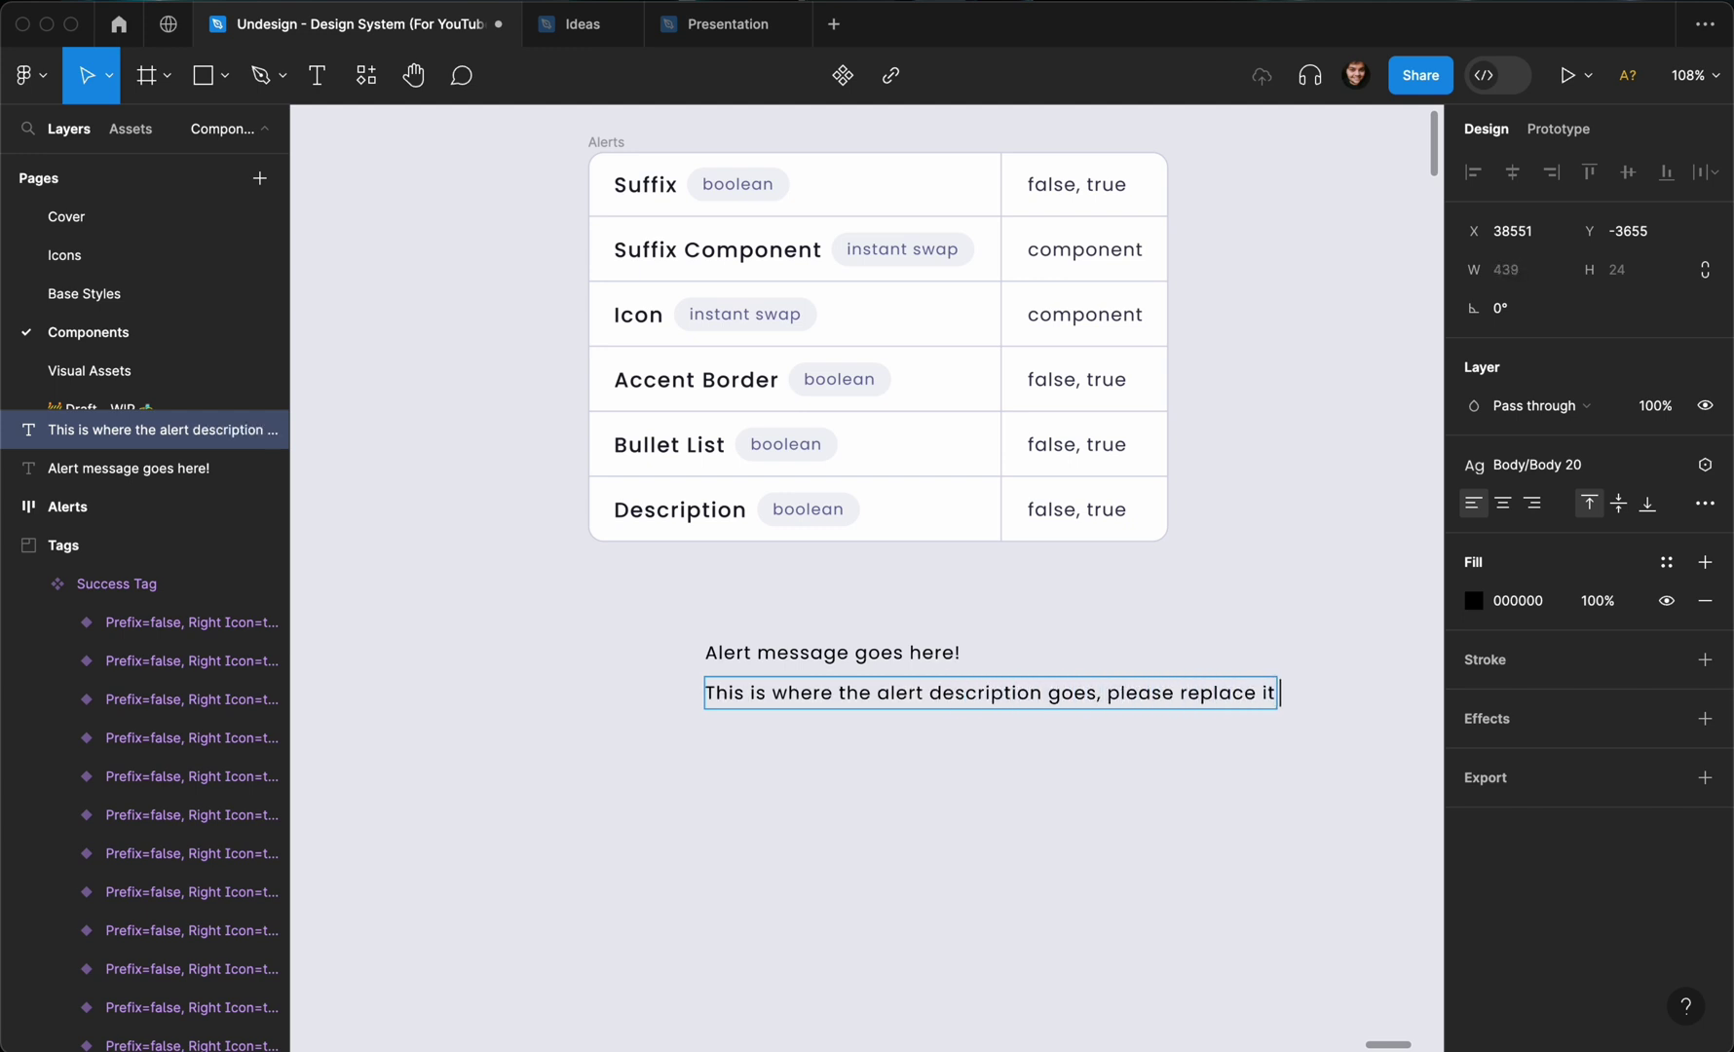
{"action": "type", "text": " with your own."}
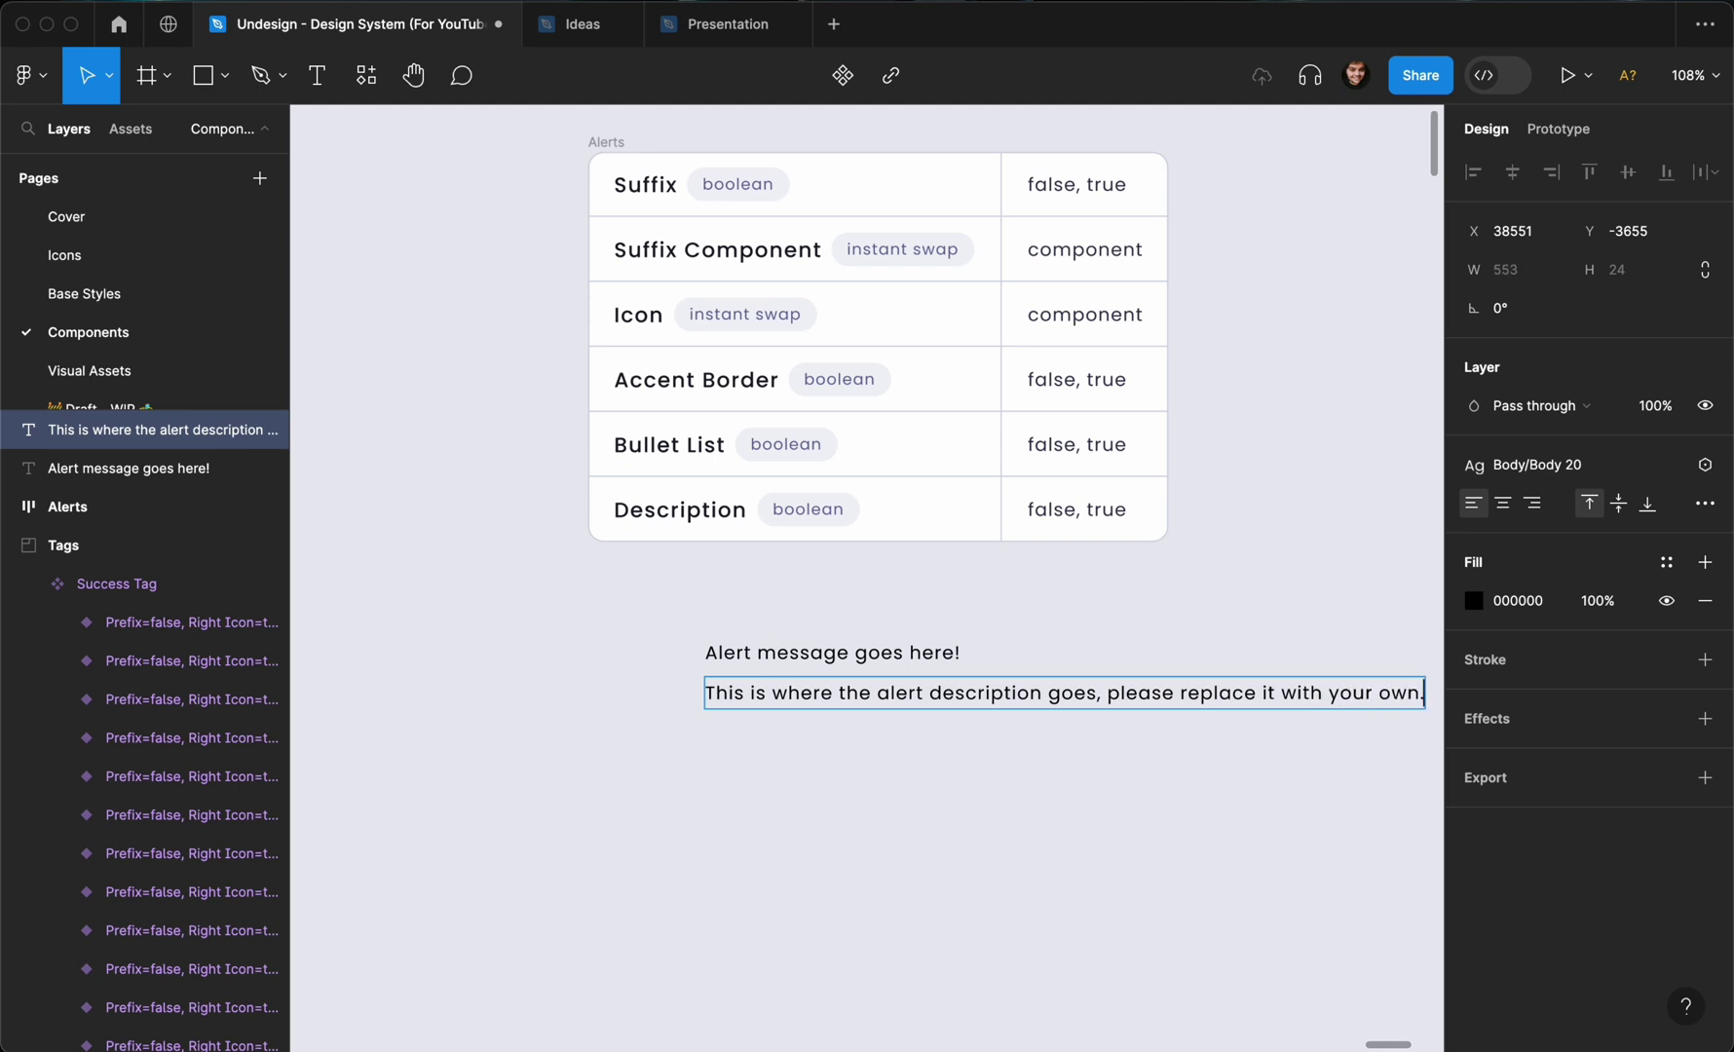
{"action": "key", "text": "Escape"}
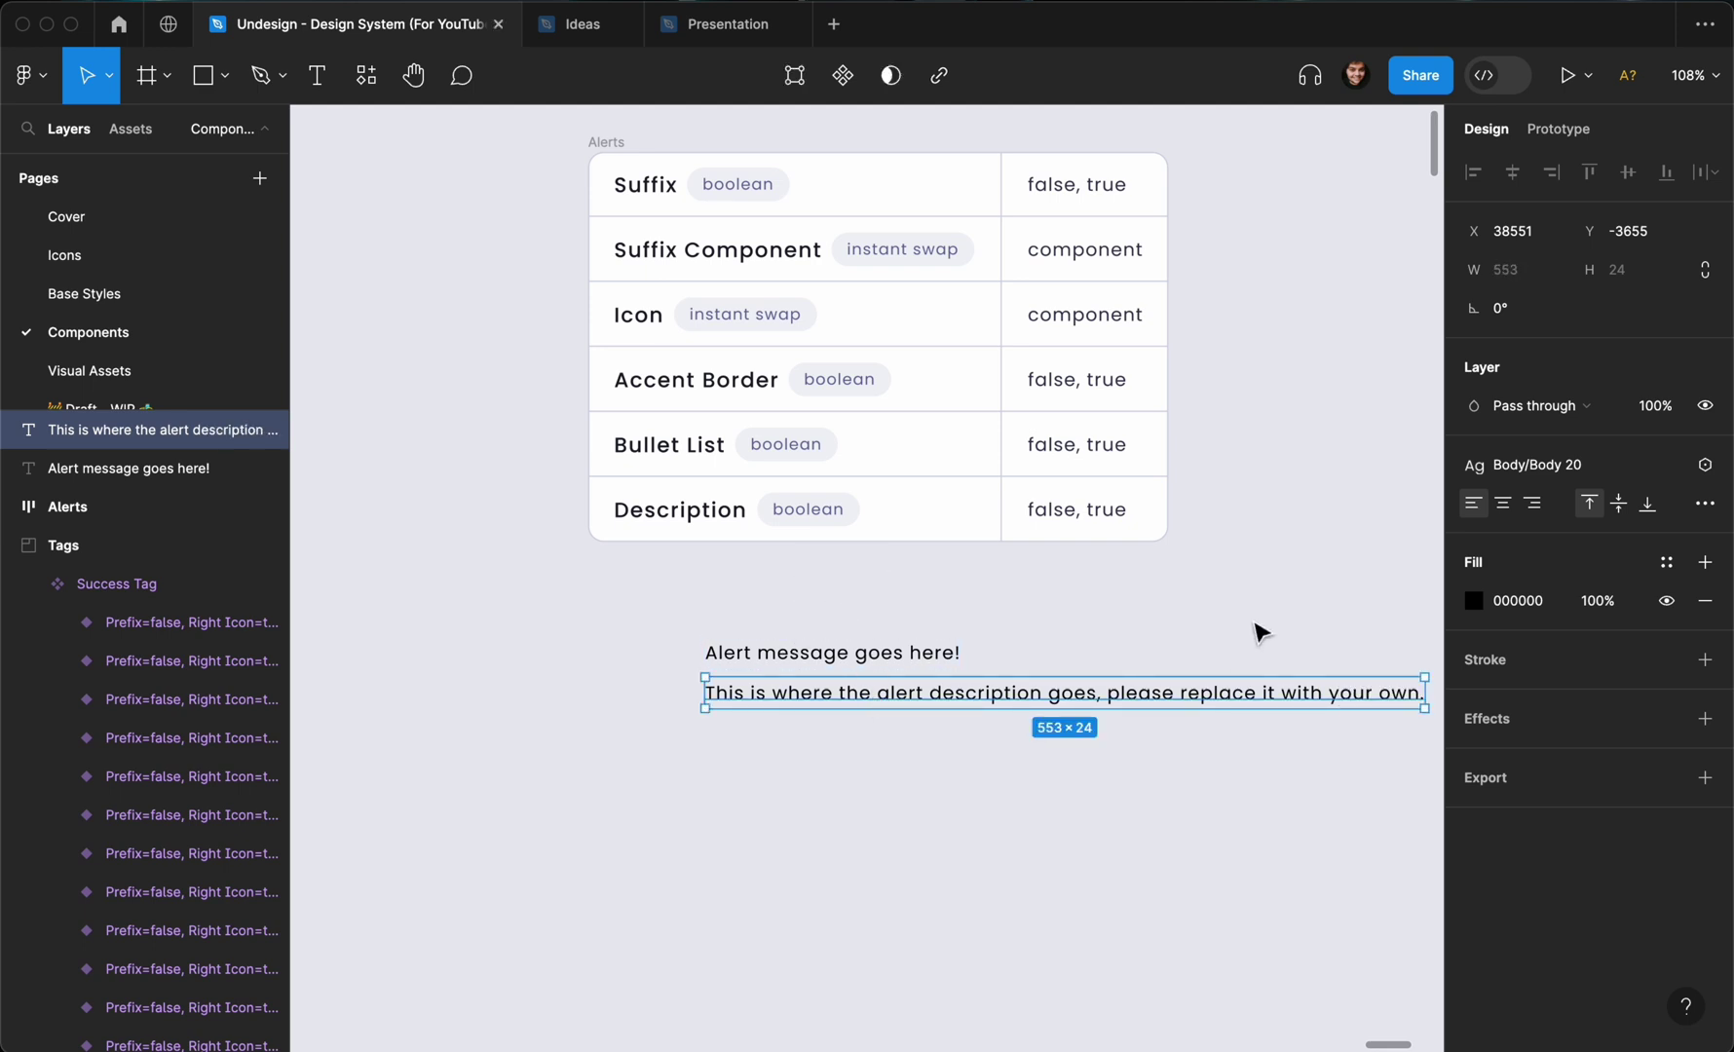
Apply the Caption 10 text style to the alert description text.
{"action": "left_click", "coordinate": [1498, 475]}
{"action": "scroll", "coordinate": [1504, 736], "scroll_direction": "down", "scroll_amount": 3}
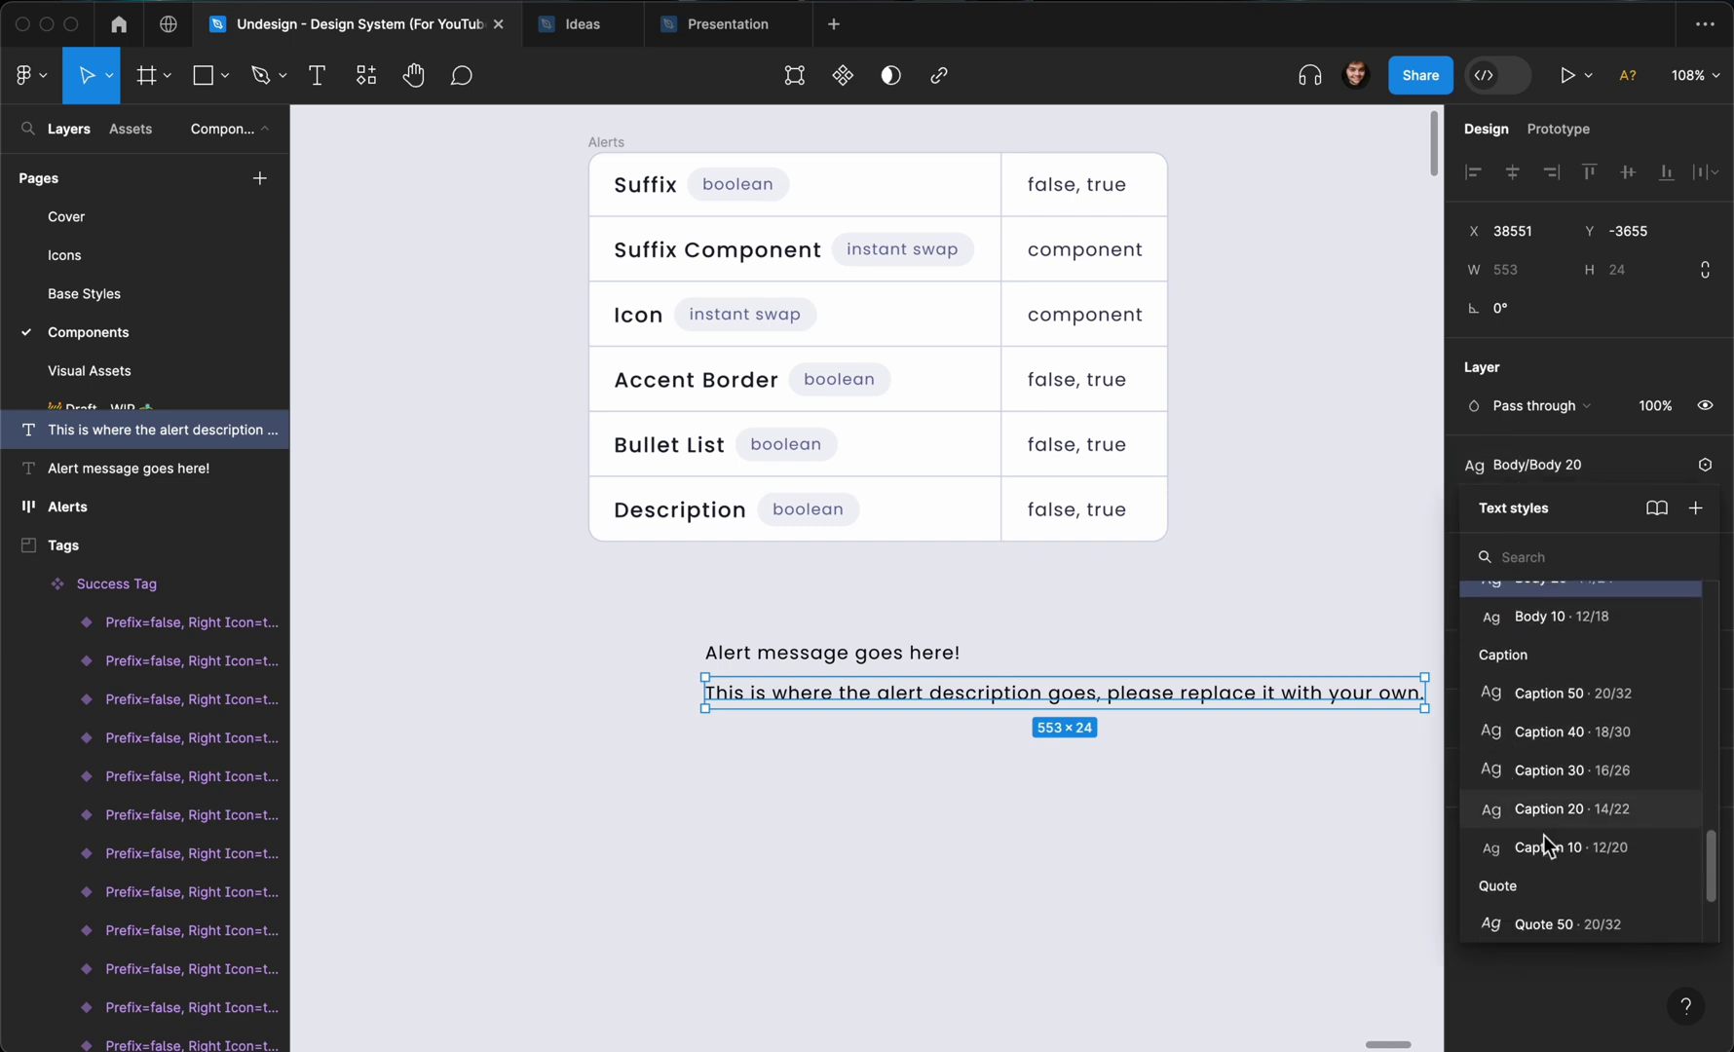
{"action": "left_click", "coordinate": [1543, 842]}
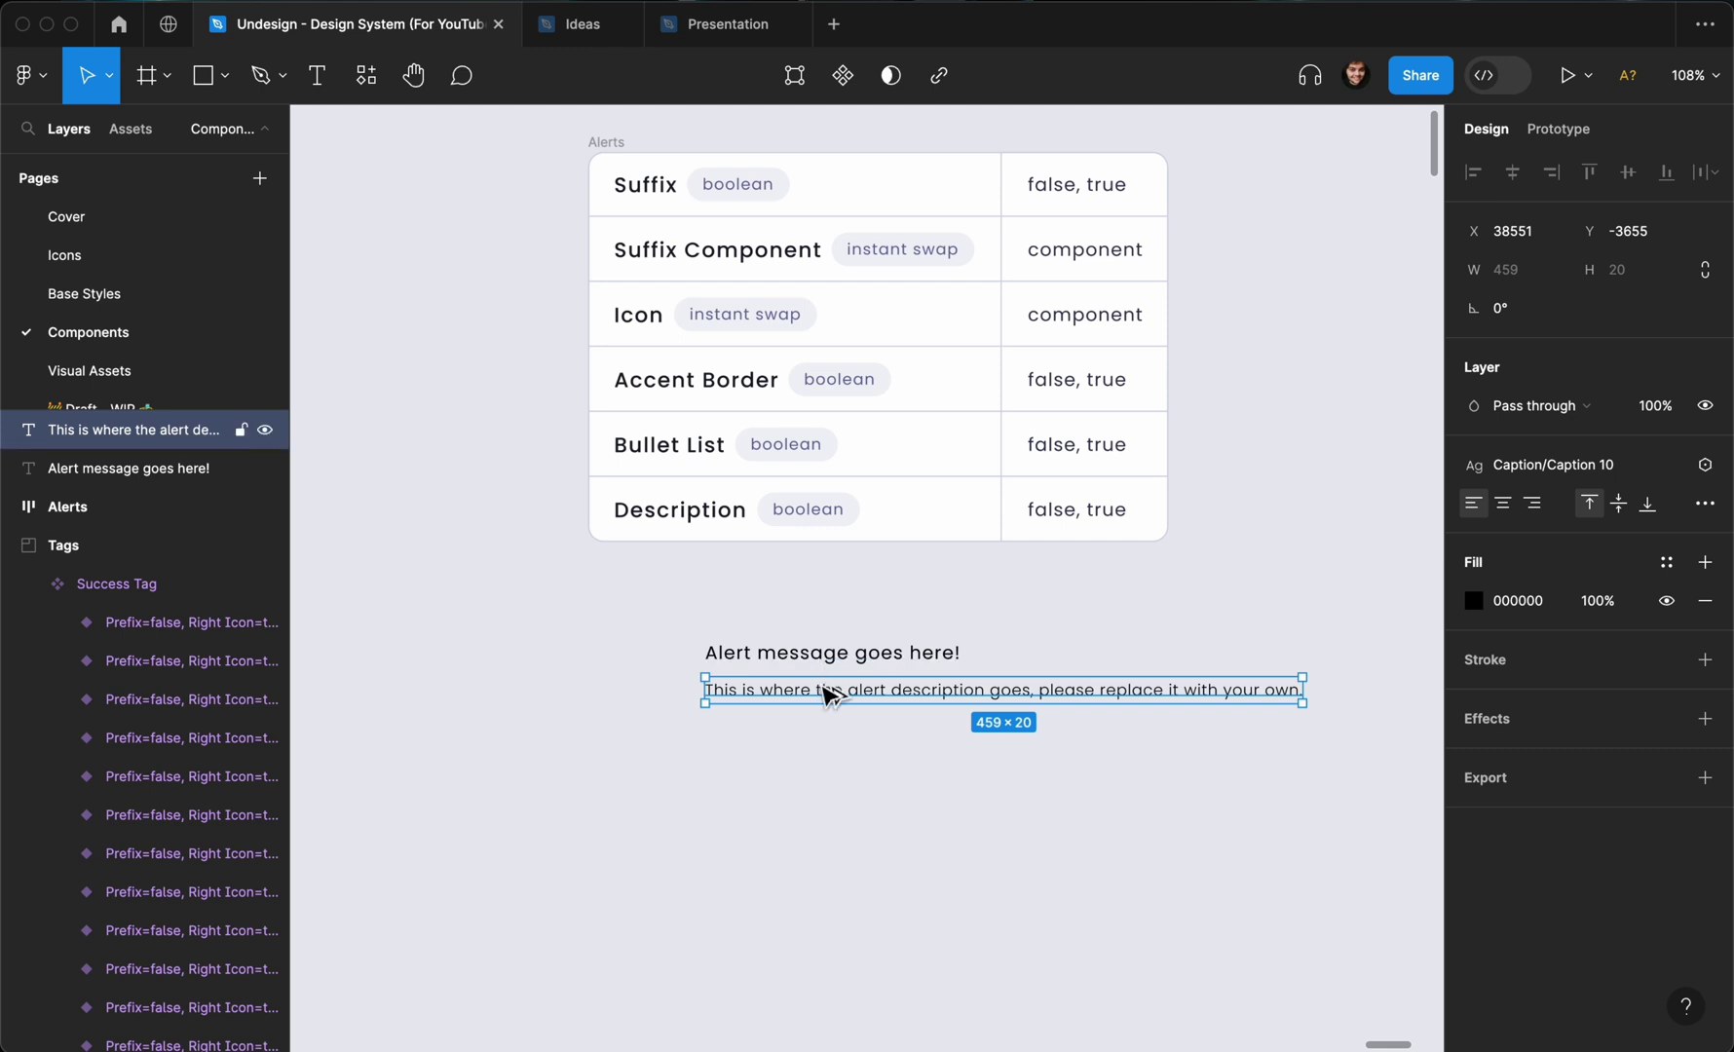
Duplicate the description below itself and replace the copy with a bulleted list: List Item 01, List Item 02, List Item 03.
{"action": "left_click_drag", "start_coordinate": [826, 693], "coordinate": [824, 731]}
{"action": "double_click", "coordinate": [821, 725]}
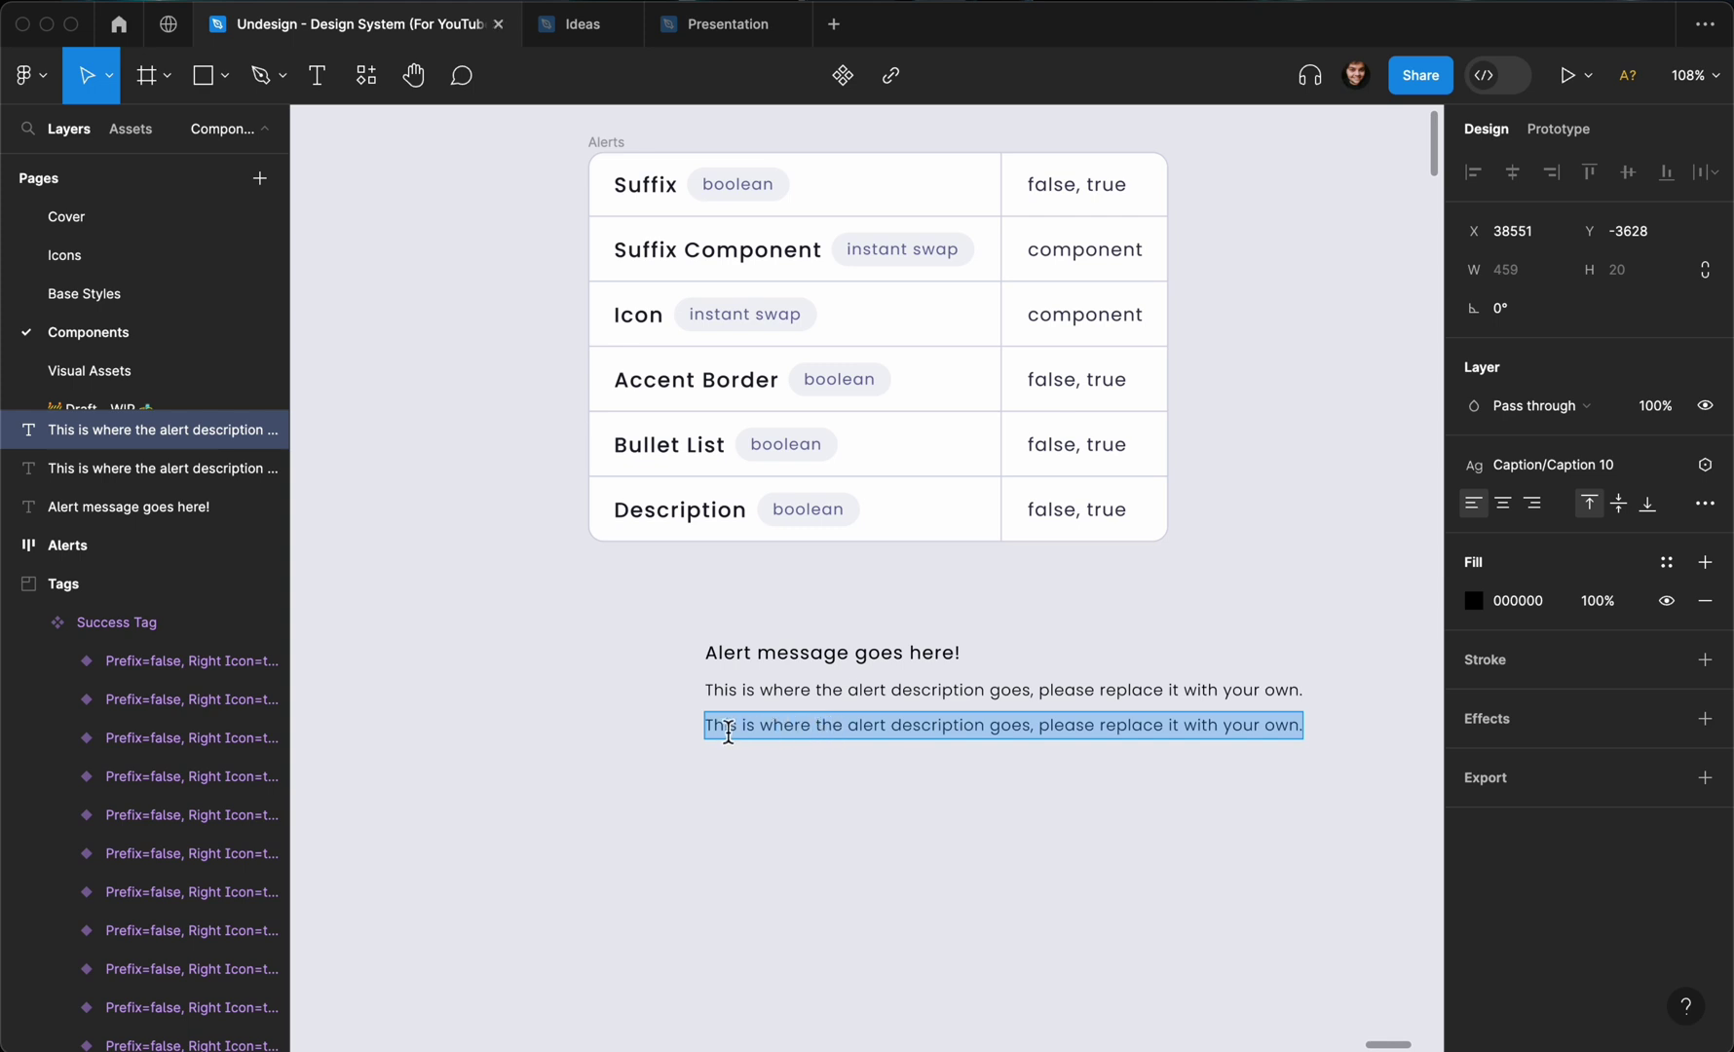
{"action": "type", "text": "-"}
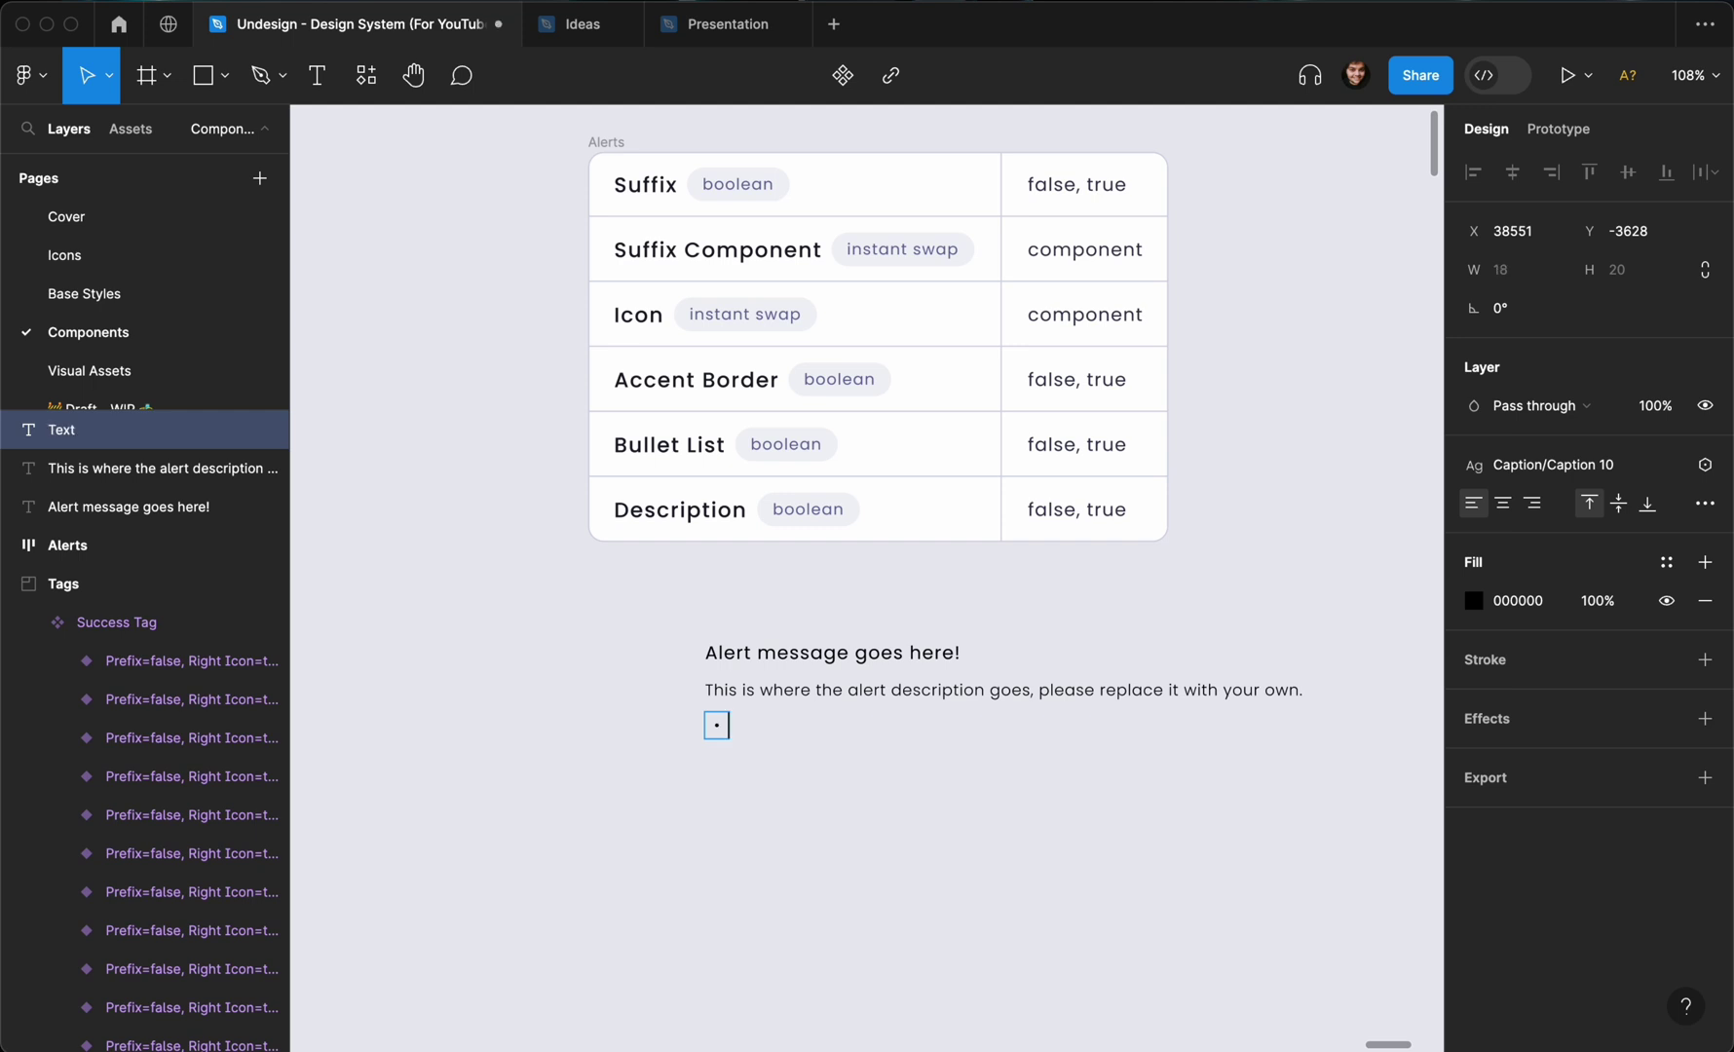
{"action": "type", "text": " List Item"}
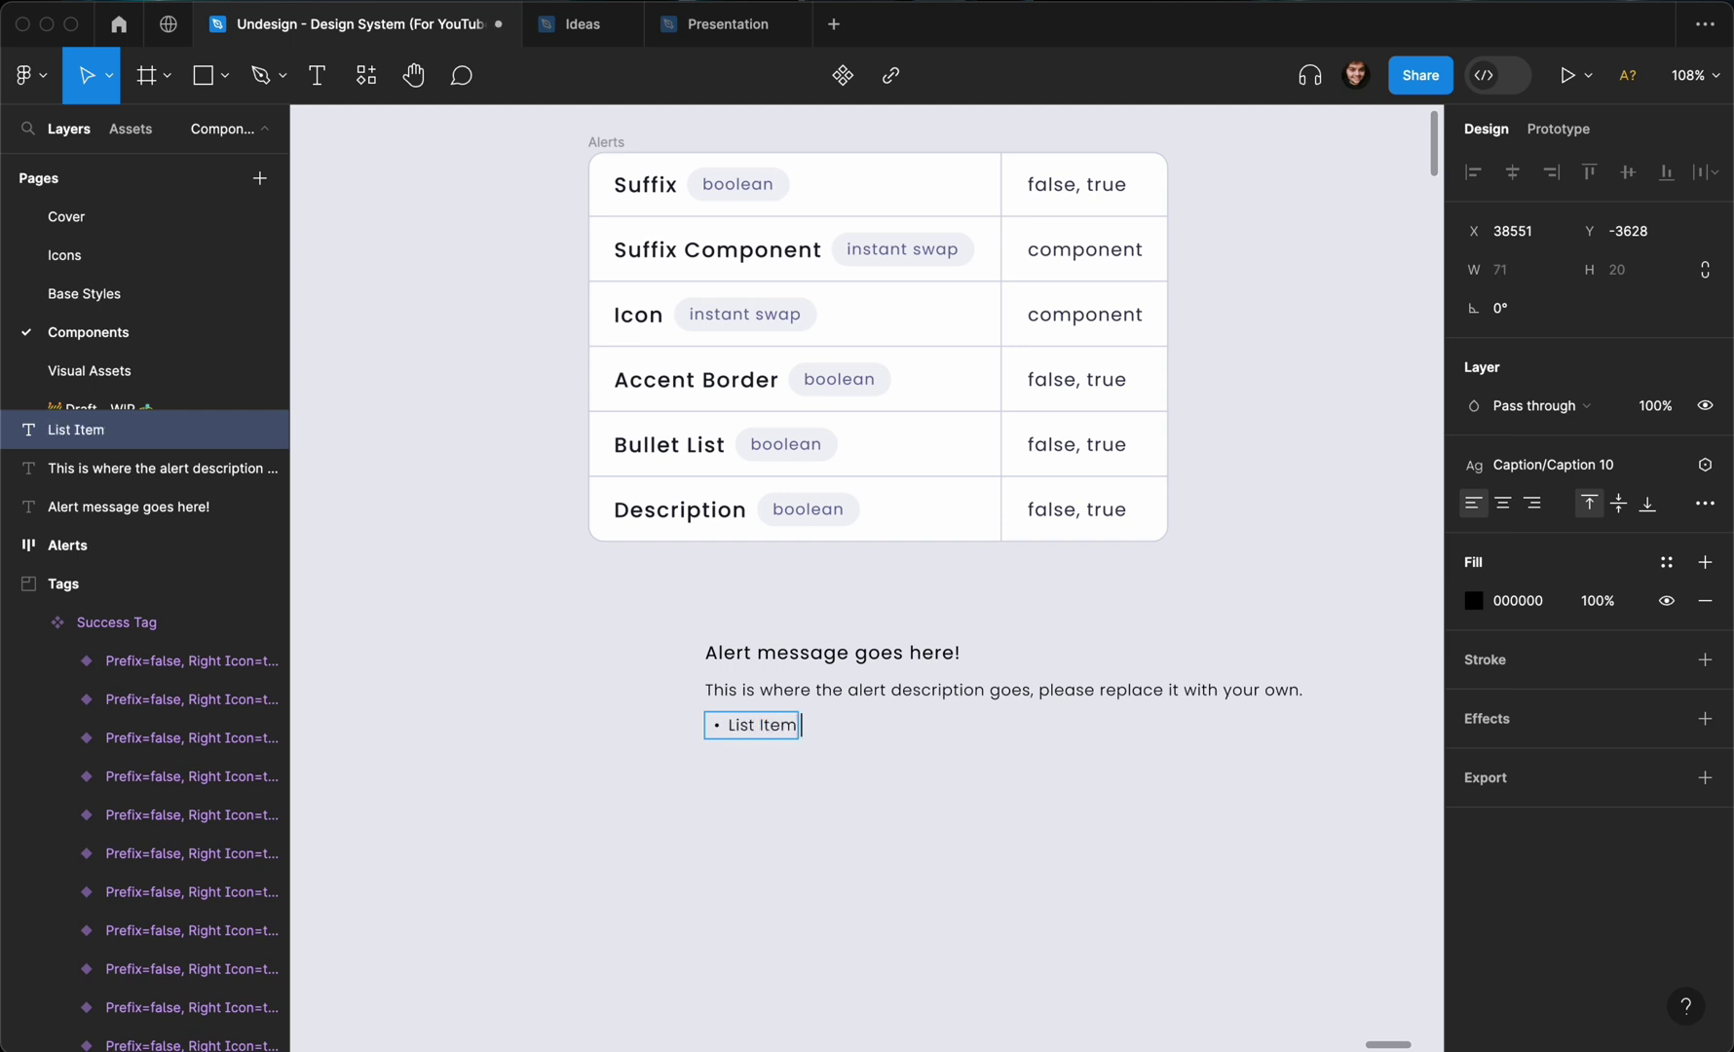
{"action": "type", "text": " 01"}
{"action": "left_click", "coordinate": [793, 732]}
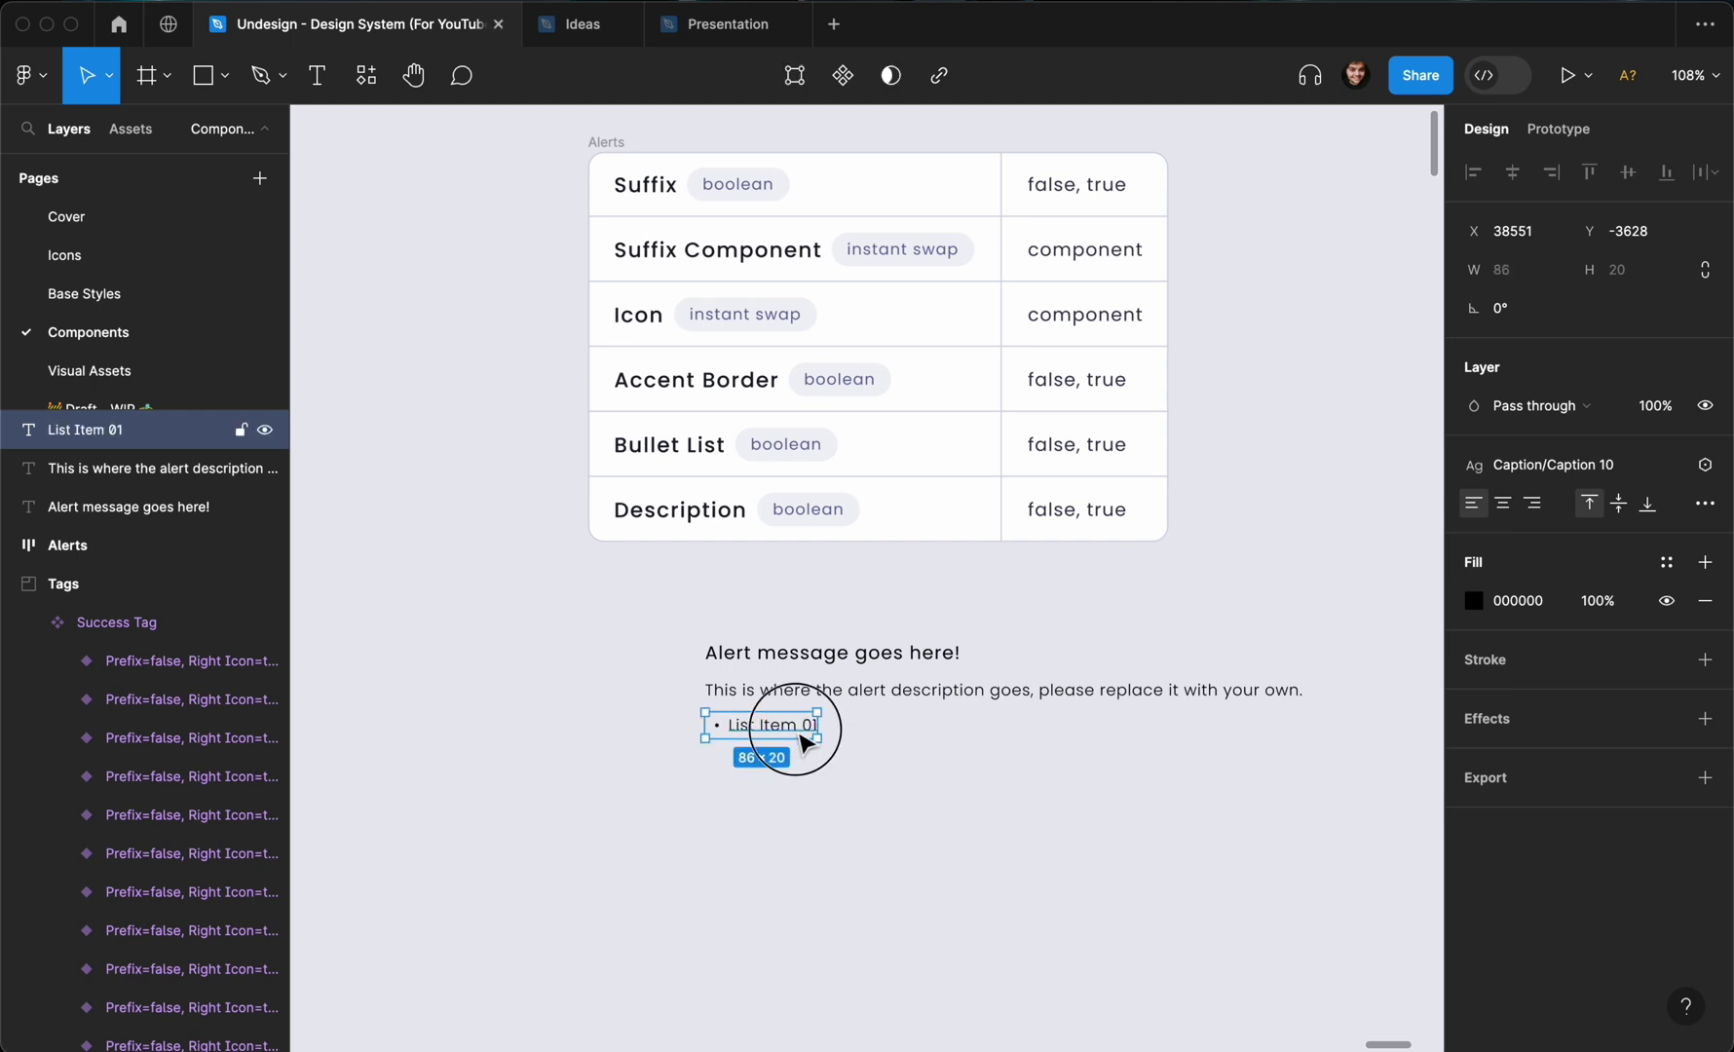
{"action": "key", "text": "Return"}
{"action": "type", "text": "List "}
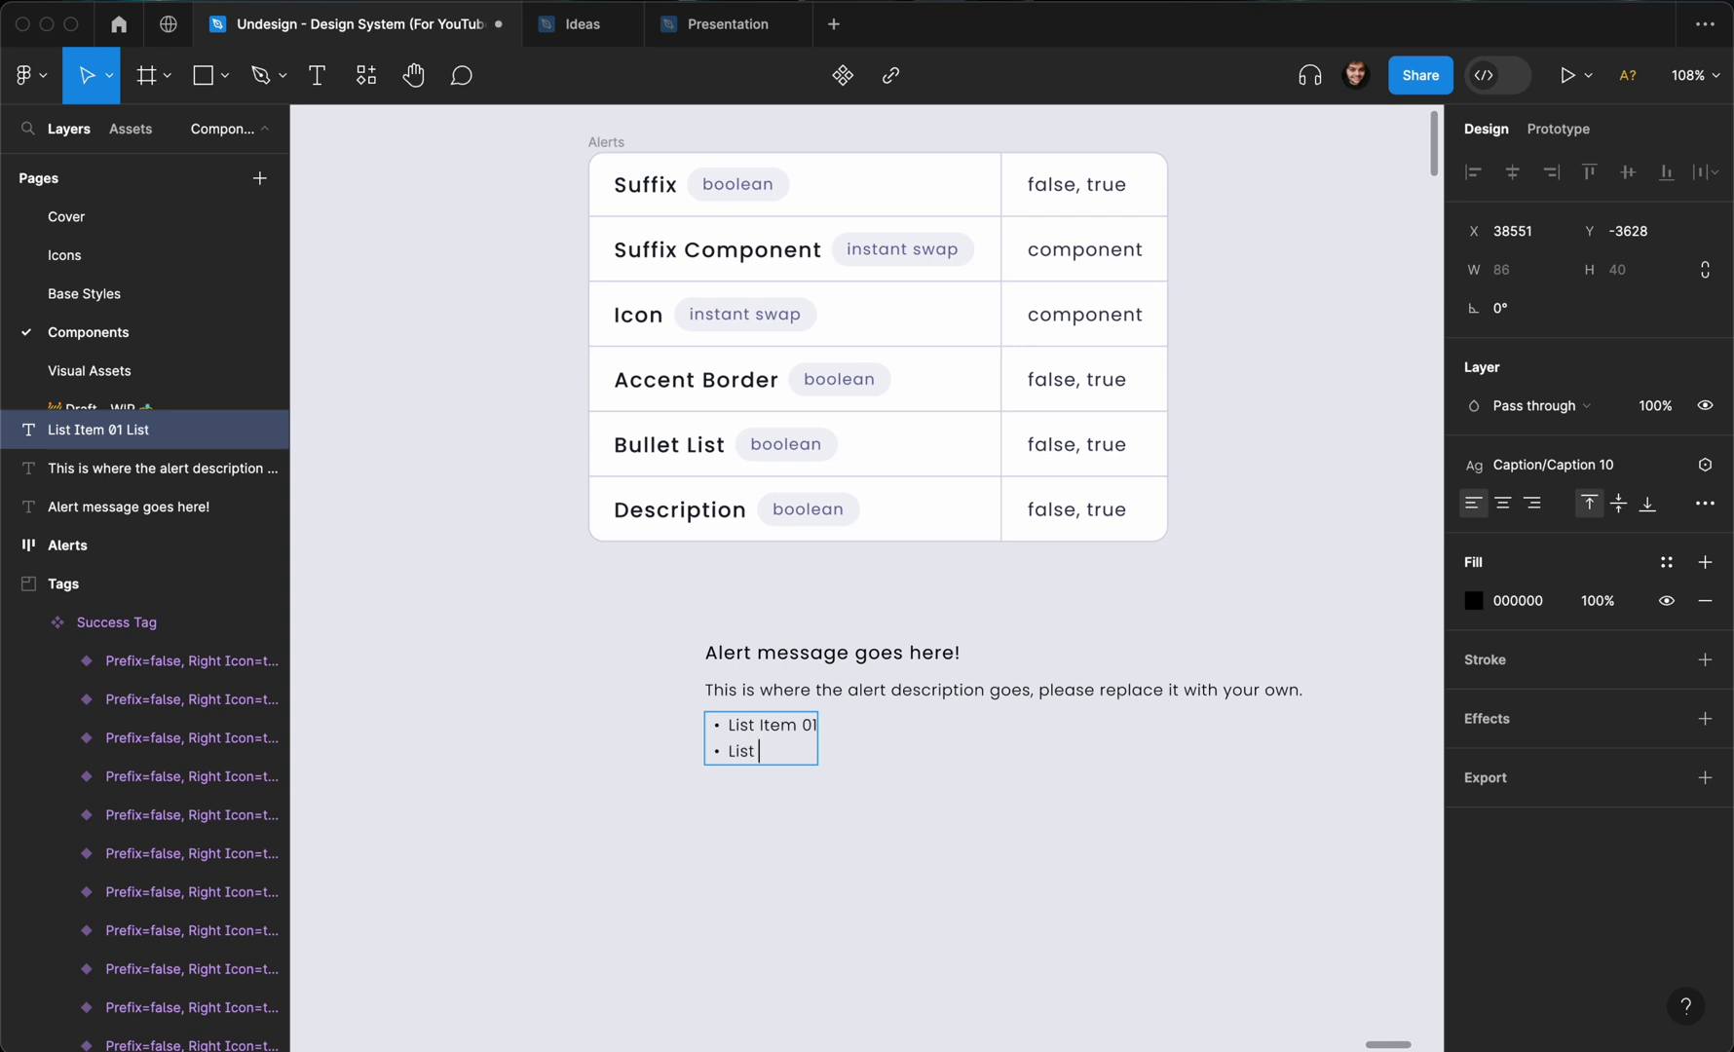
{"action": "type", "text": "Item 02"}
{"action": "key", "text": "Return"}
{"action": "type", "text": "List"}
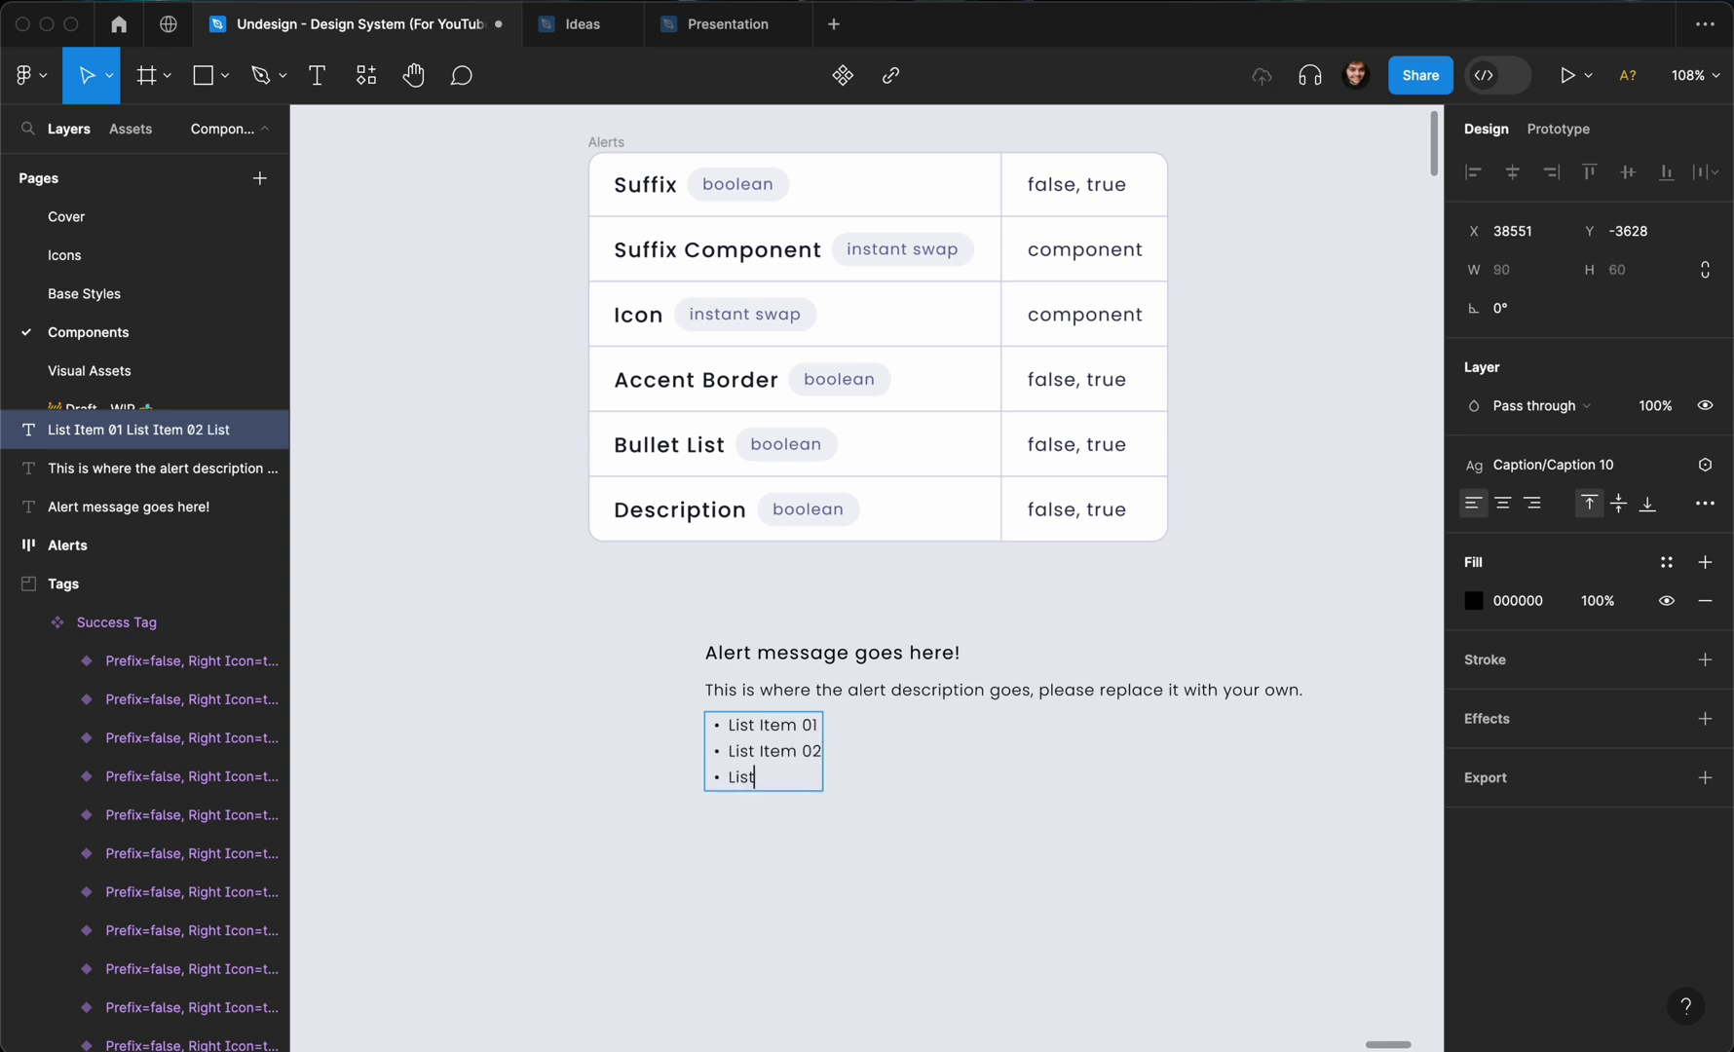
{"action": "type", "text": " Item 03"}
{"action": "right_click", "coordinate": [793, 843]}
{"action": "key", "text": "Escape"}
{"action": "key", "text": "Escape"}
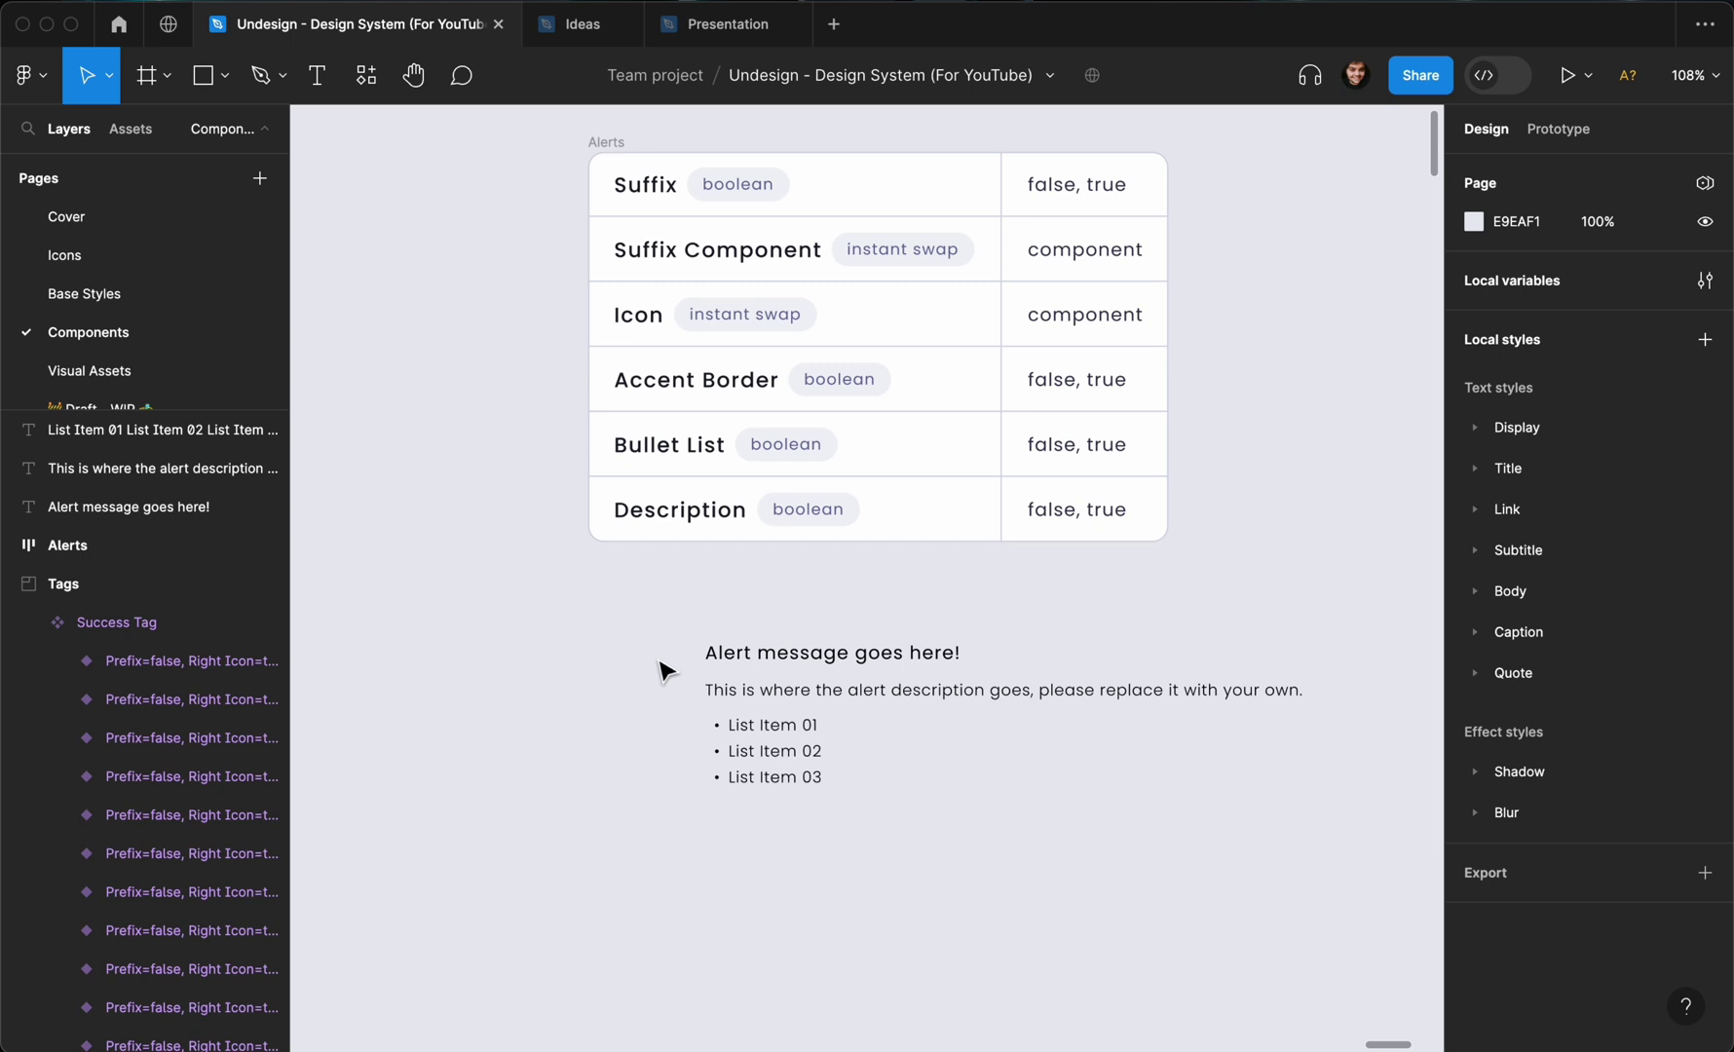
Search the component libraries for "info" and place the info-circle icon to the left of the alert message.
{"action": "key", "text": "shift+i"}
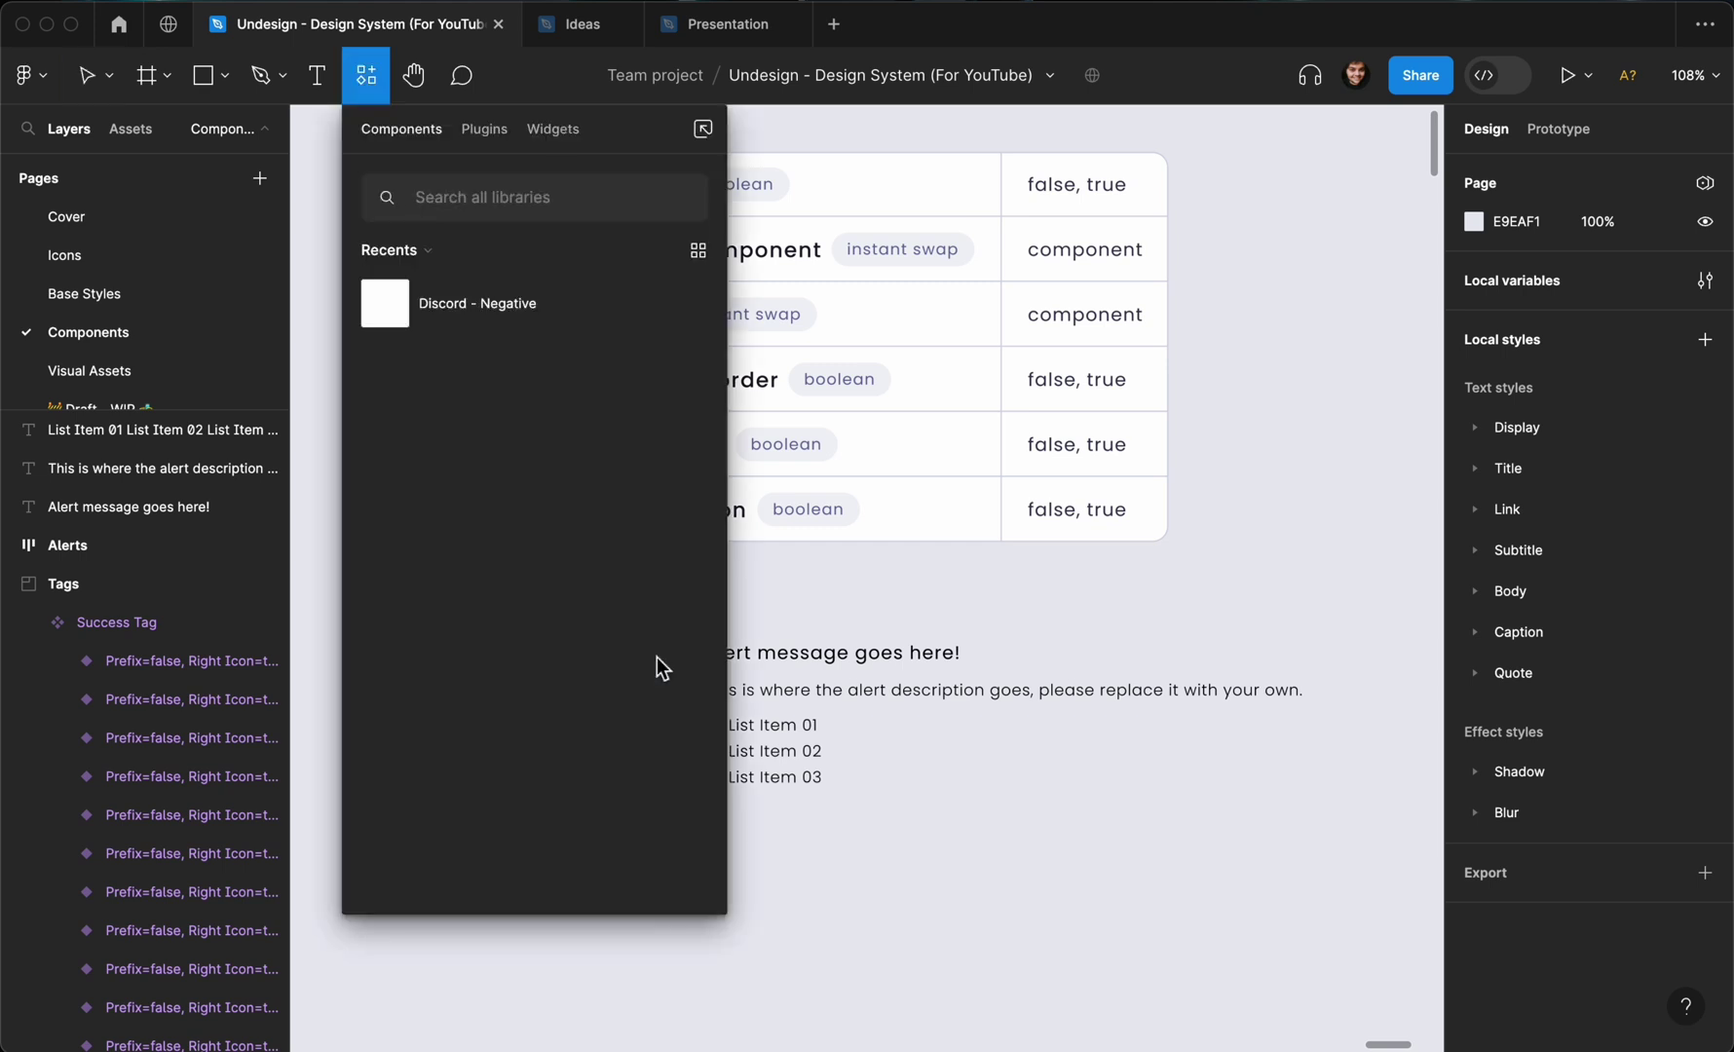
{"action": "type", "text": "info"}
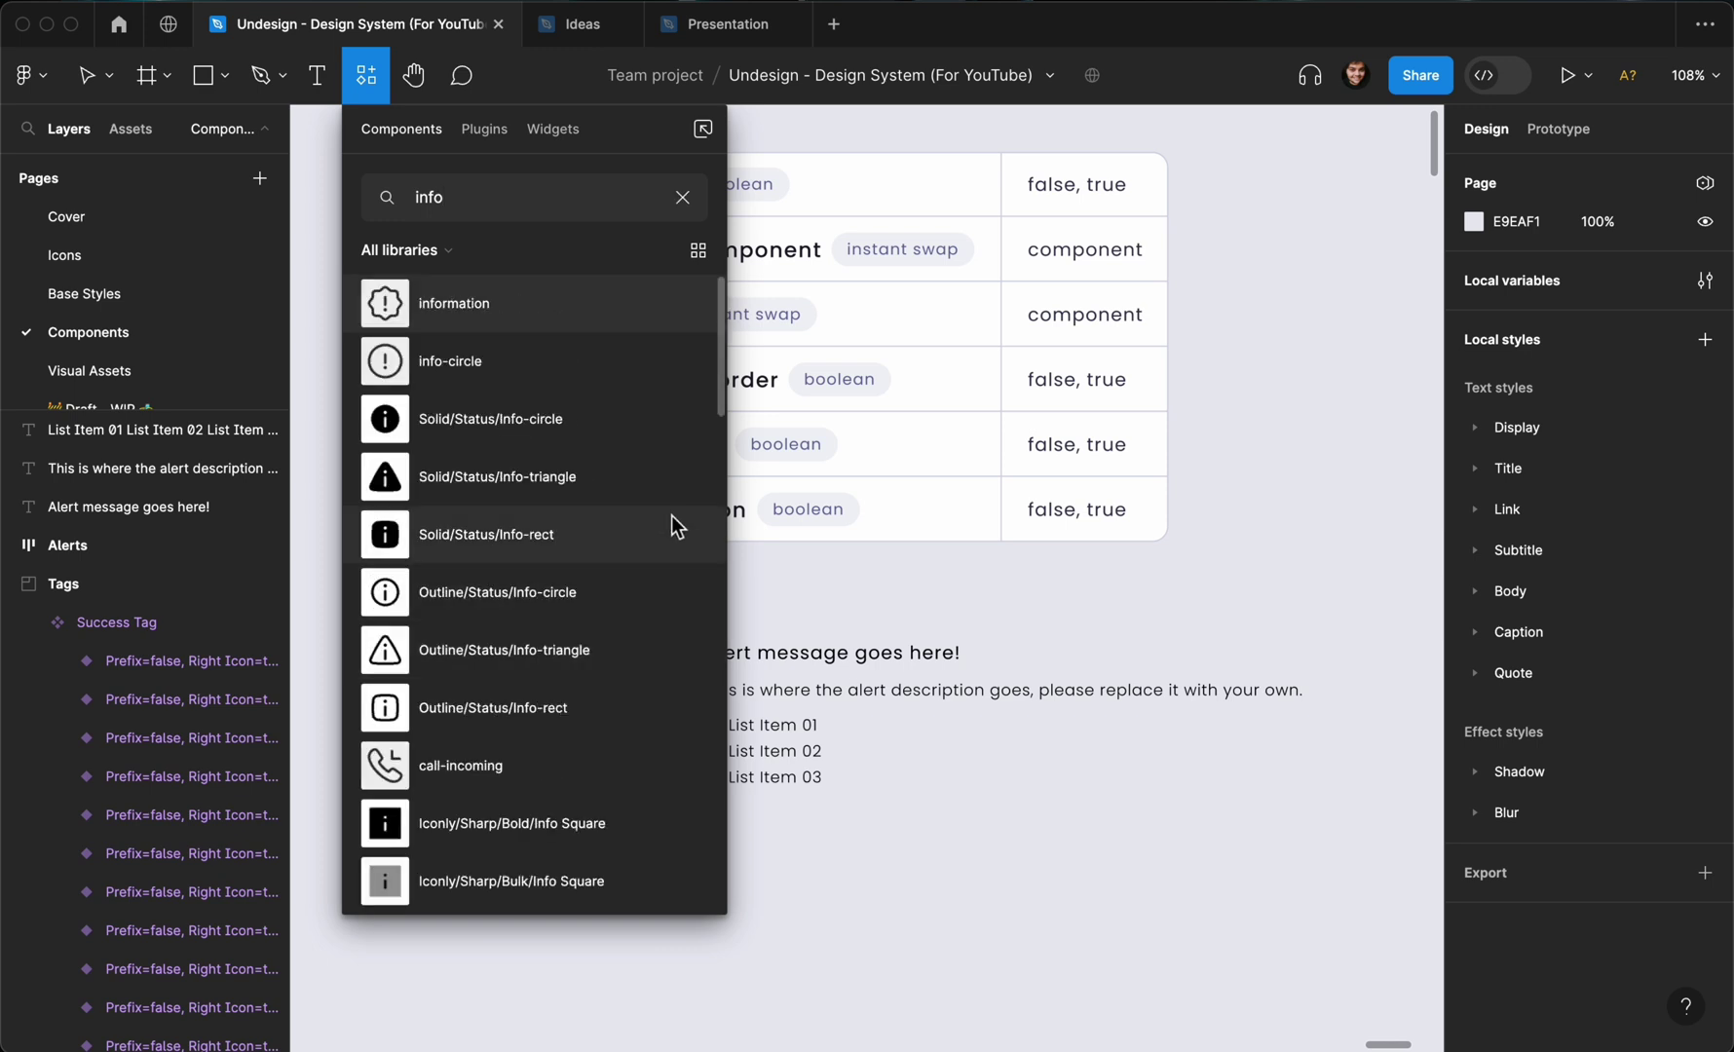
{"action": "left_click", "coordinate": [501, 363]}
{"action": "left_click_drag", "start_coordinate": [866, 582], "coordinate": [654, 652]}
Set the info-circle icon's Property 1 to bold and move it closer to the alert message, at X 38511.
{"action": "left_click", "coordinate": [1605, 483]}
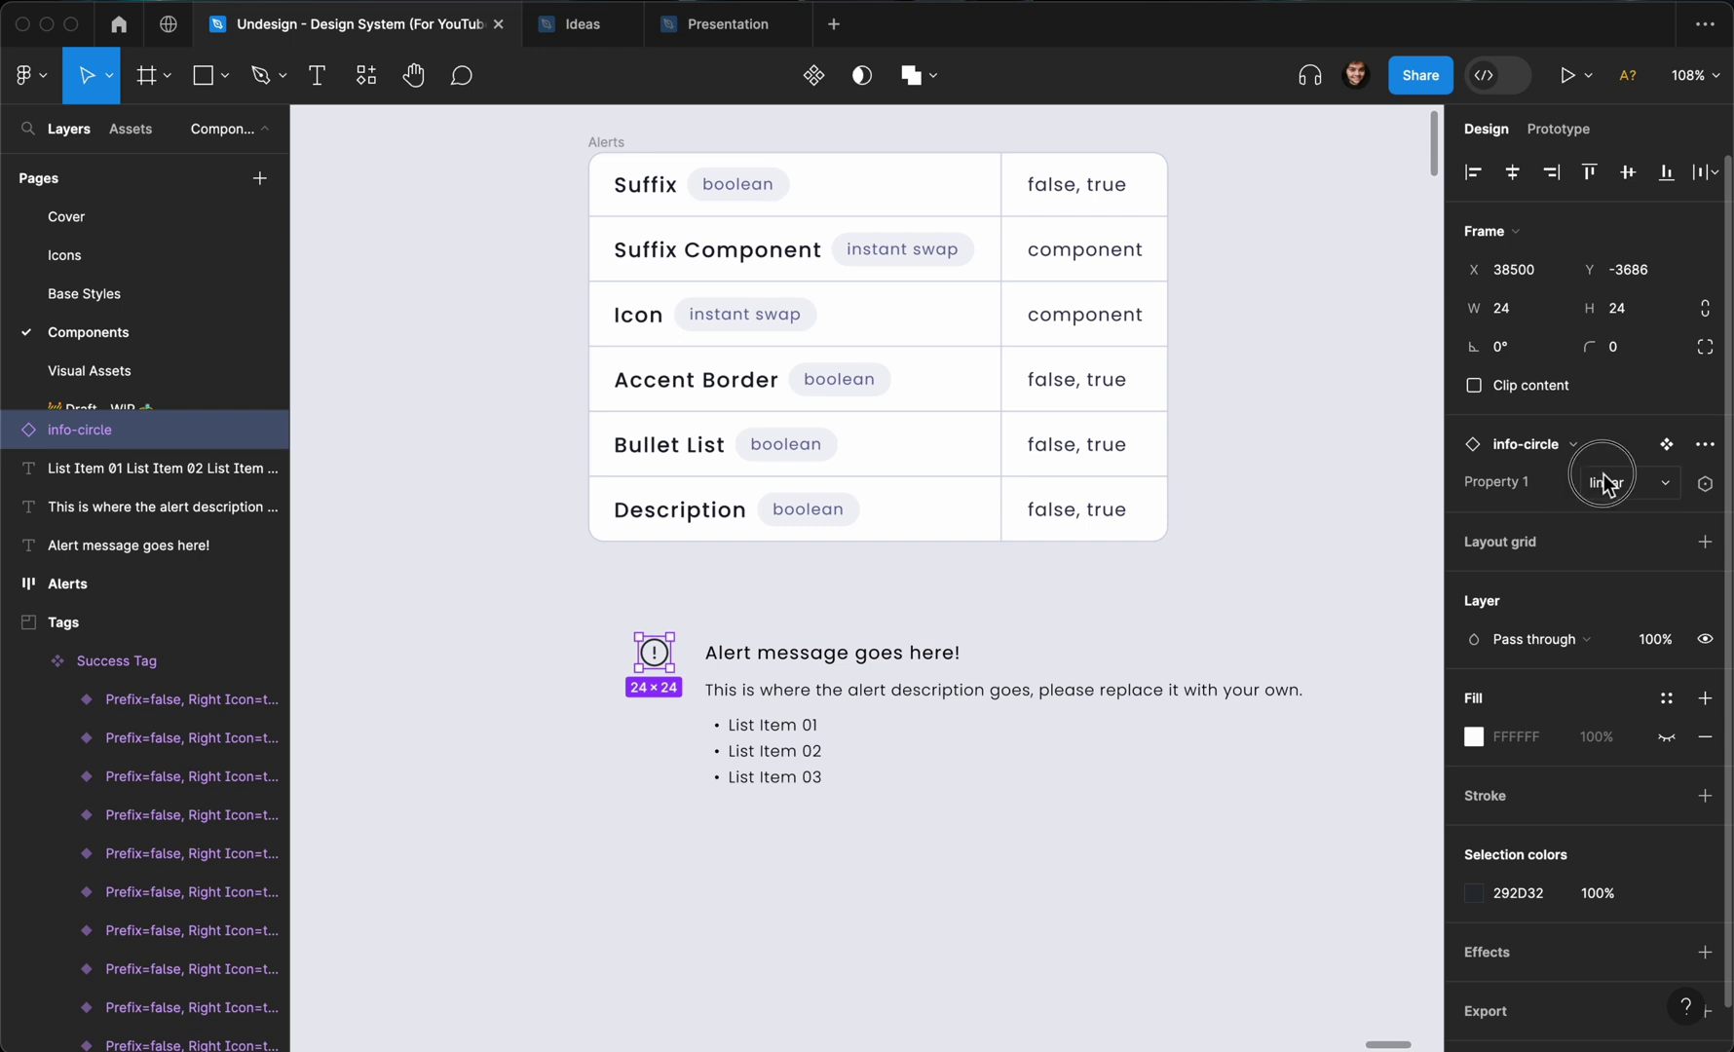
{"action": "left_click", "coordinate": [1596, 395]}
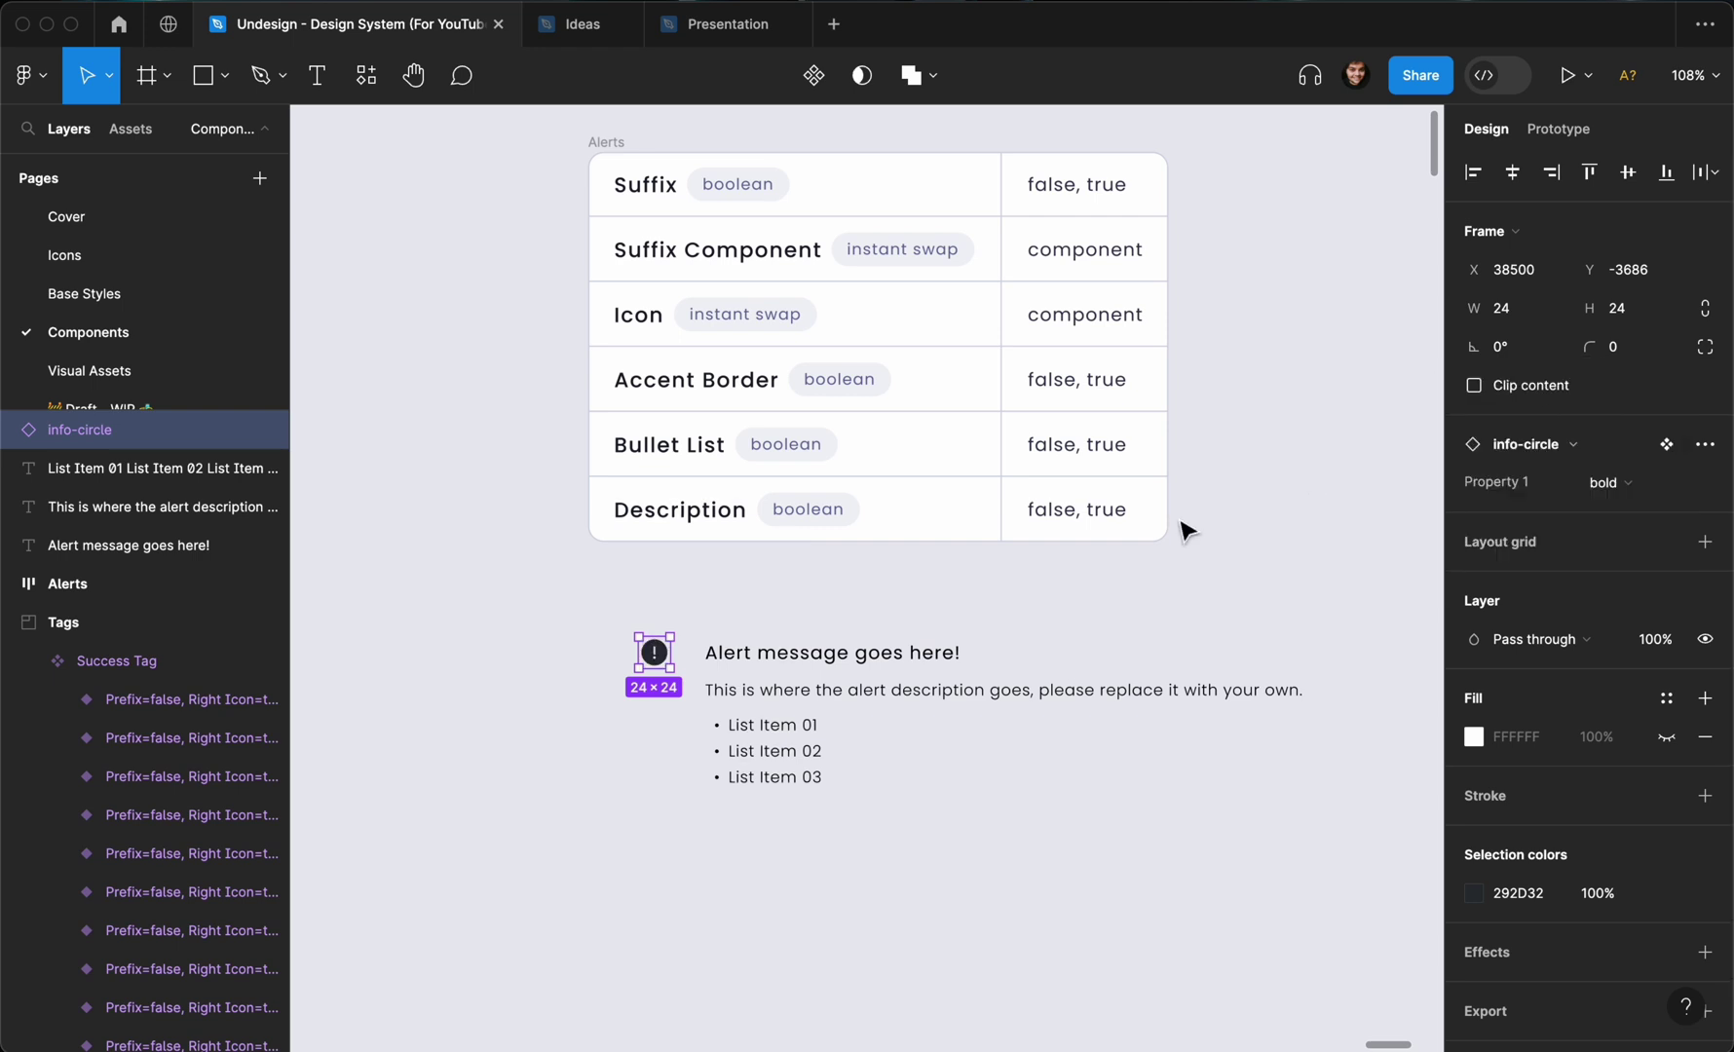
{"action": "left_click_drag", "start_coordinate": [656, 652], "coordinate": [667, 652]}
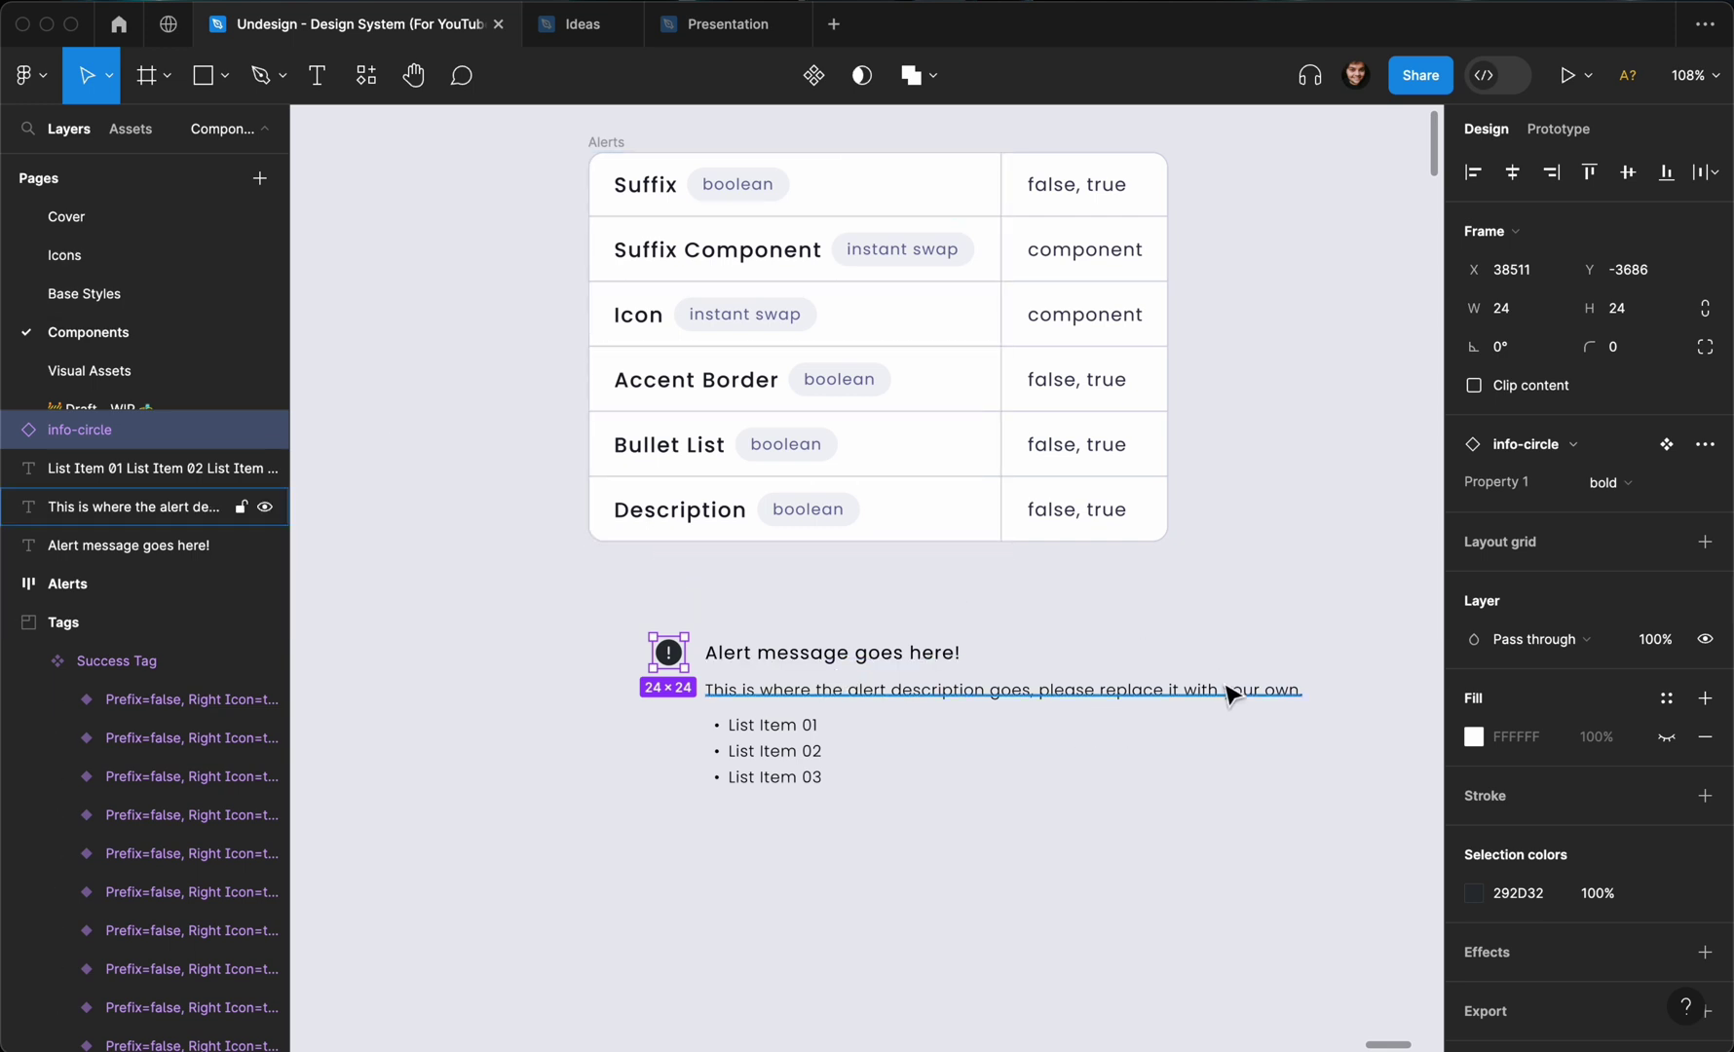
Duplicate the info-circle icon to the far right of the alert text on the same row, at X 39019.
{"action": "scroll", "coordinate": [1617, 762], "scroll_direction": "down", "scroll_amount": 2}
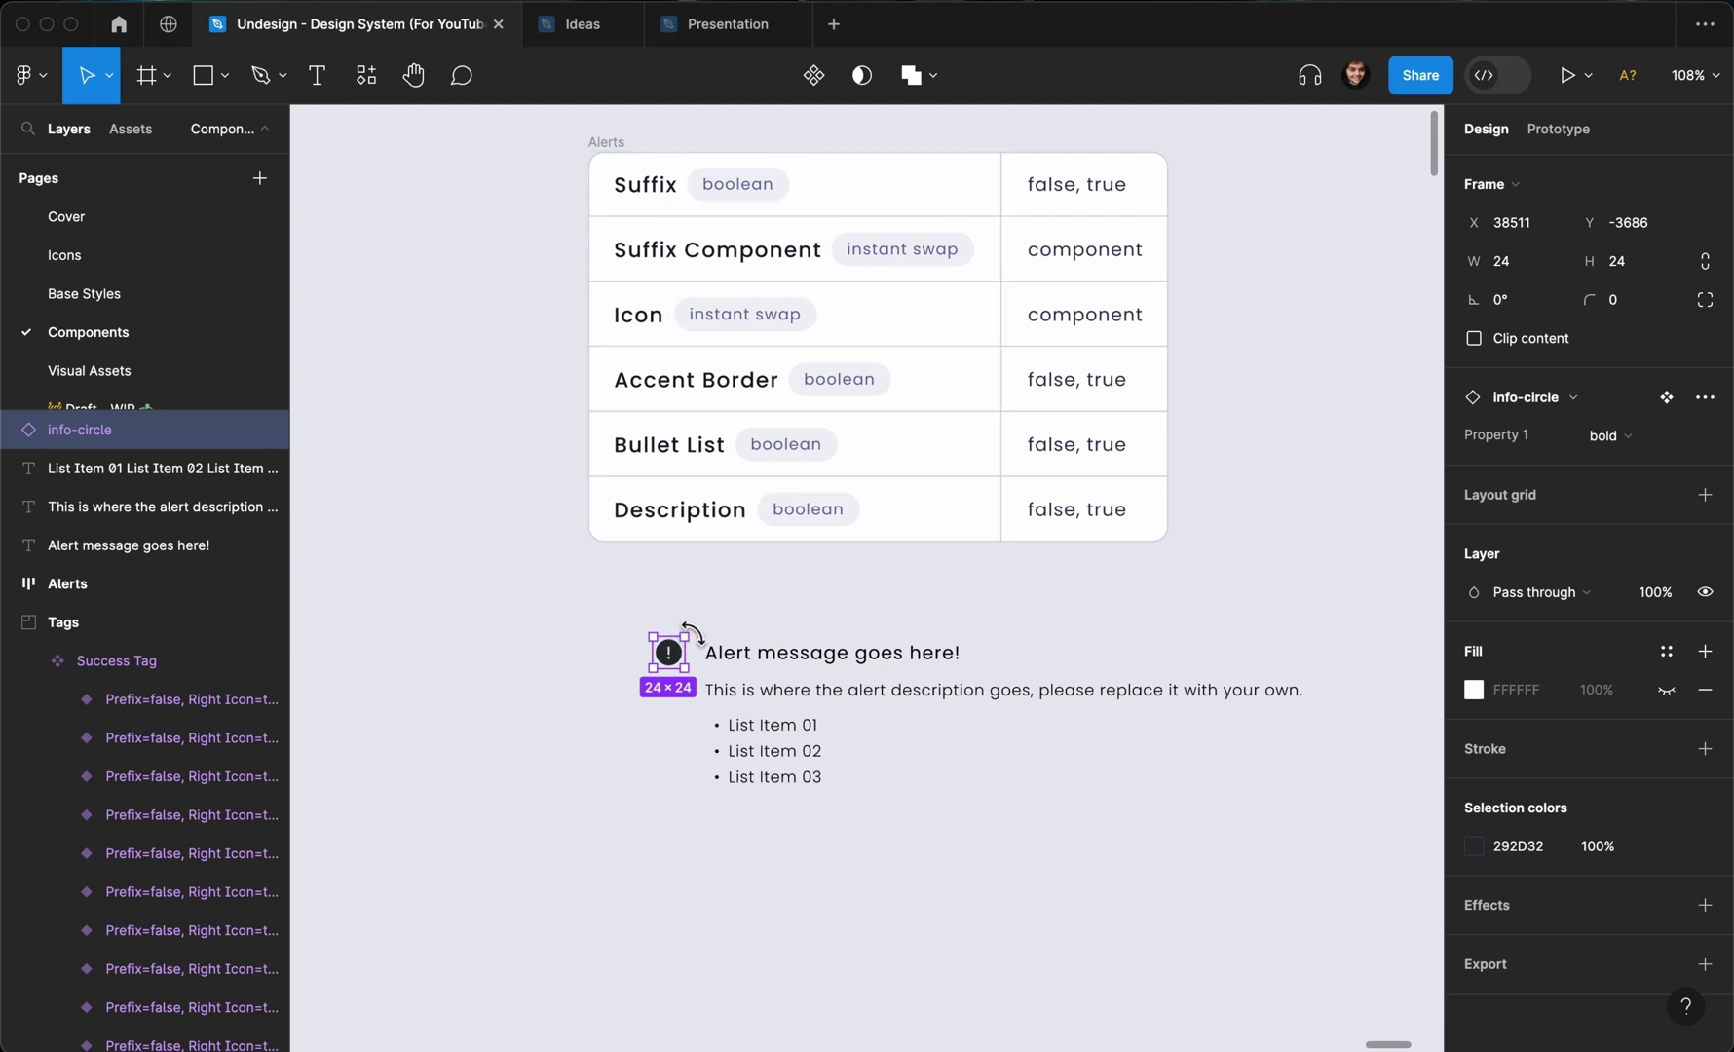
{"action": "left_click_drag", "start_coordinate": [665, 665], "coordinate": [1336, 666]}
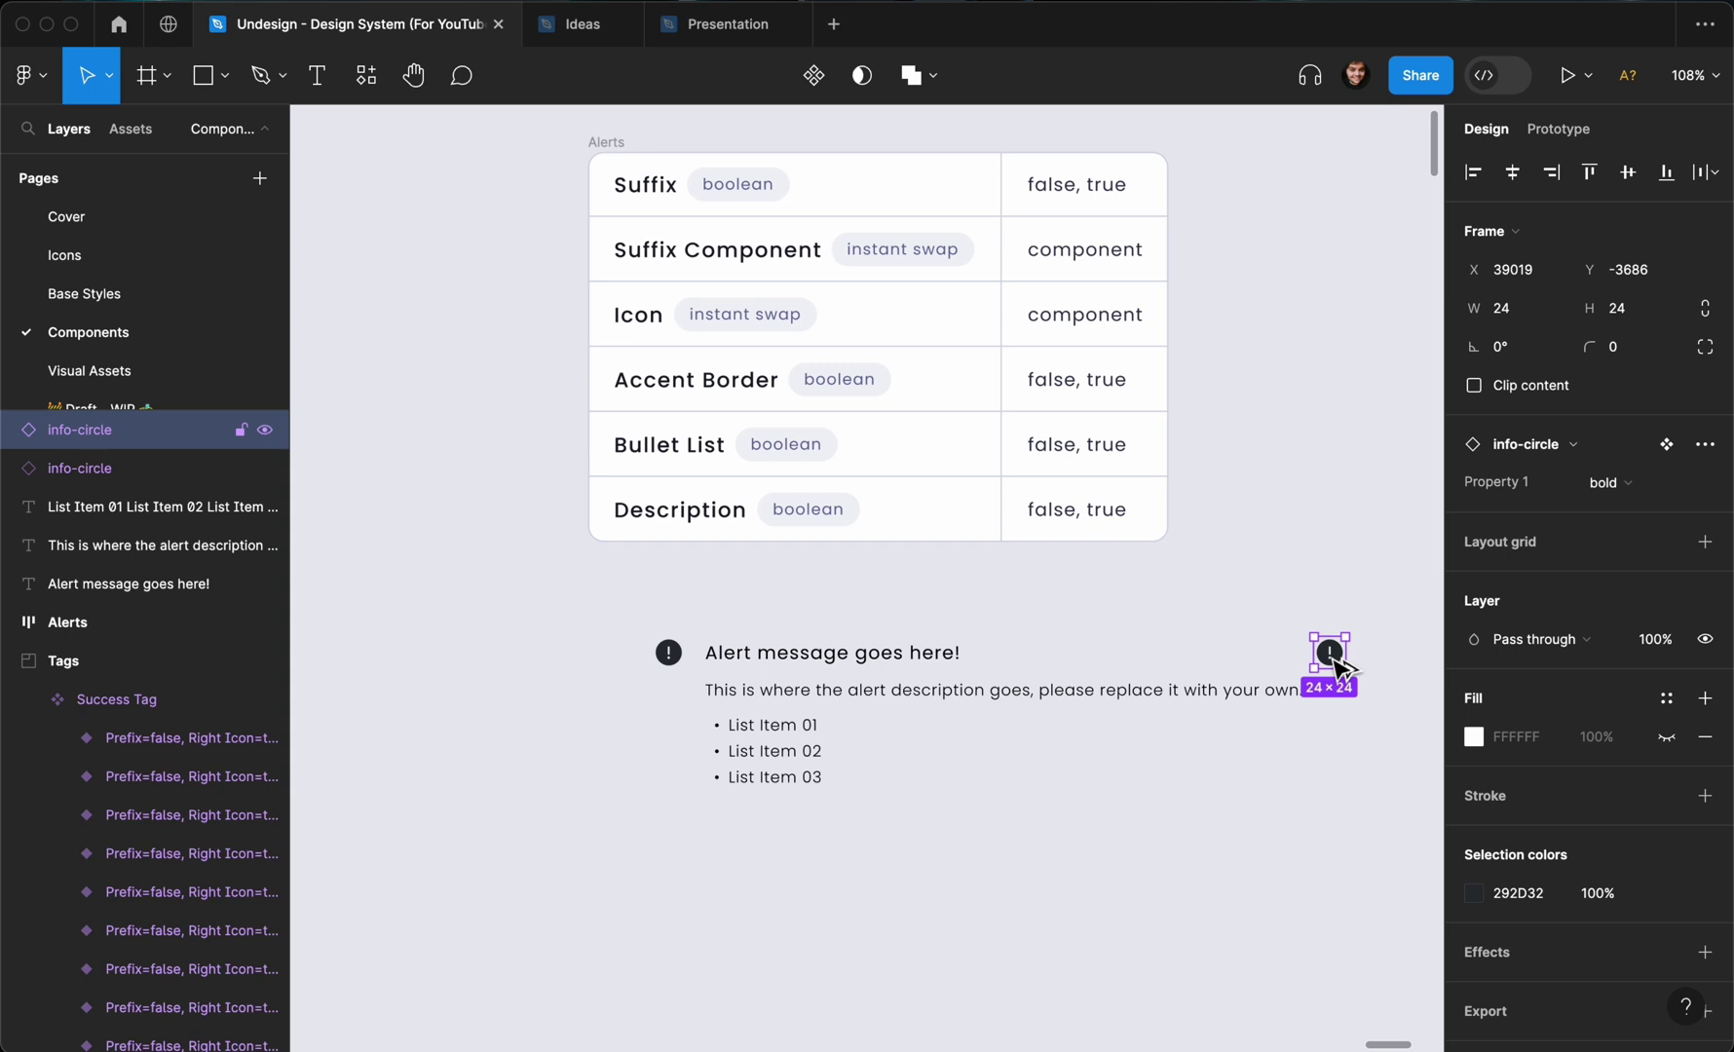
Swap the duplicated info-circle icon beside the alert text for the close icon and set its Property 1 to linier.
{"action": "left_click", "coordinate": [1591, 455]}
{"action": "type", "text": "close"}
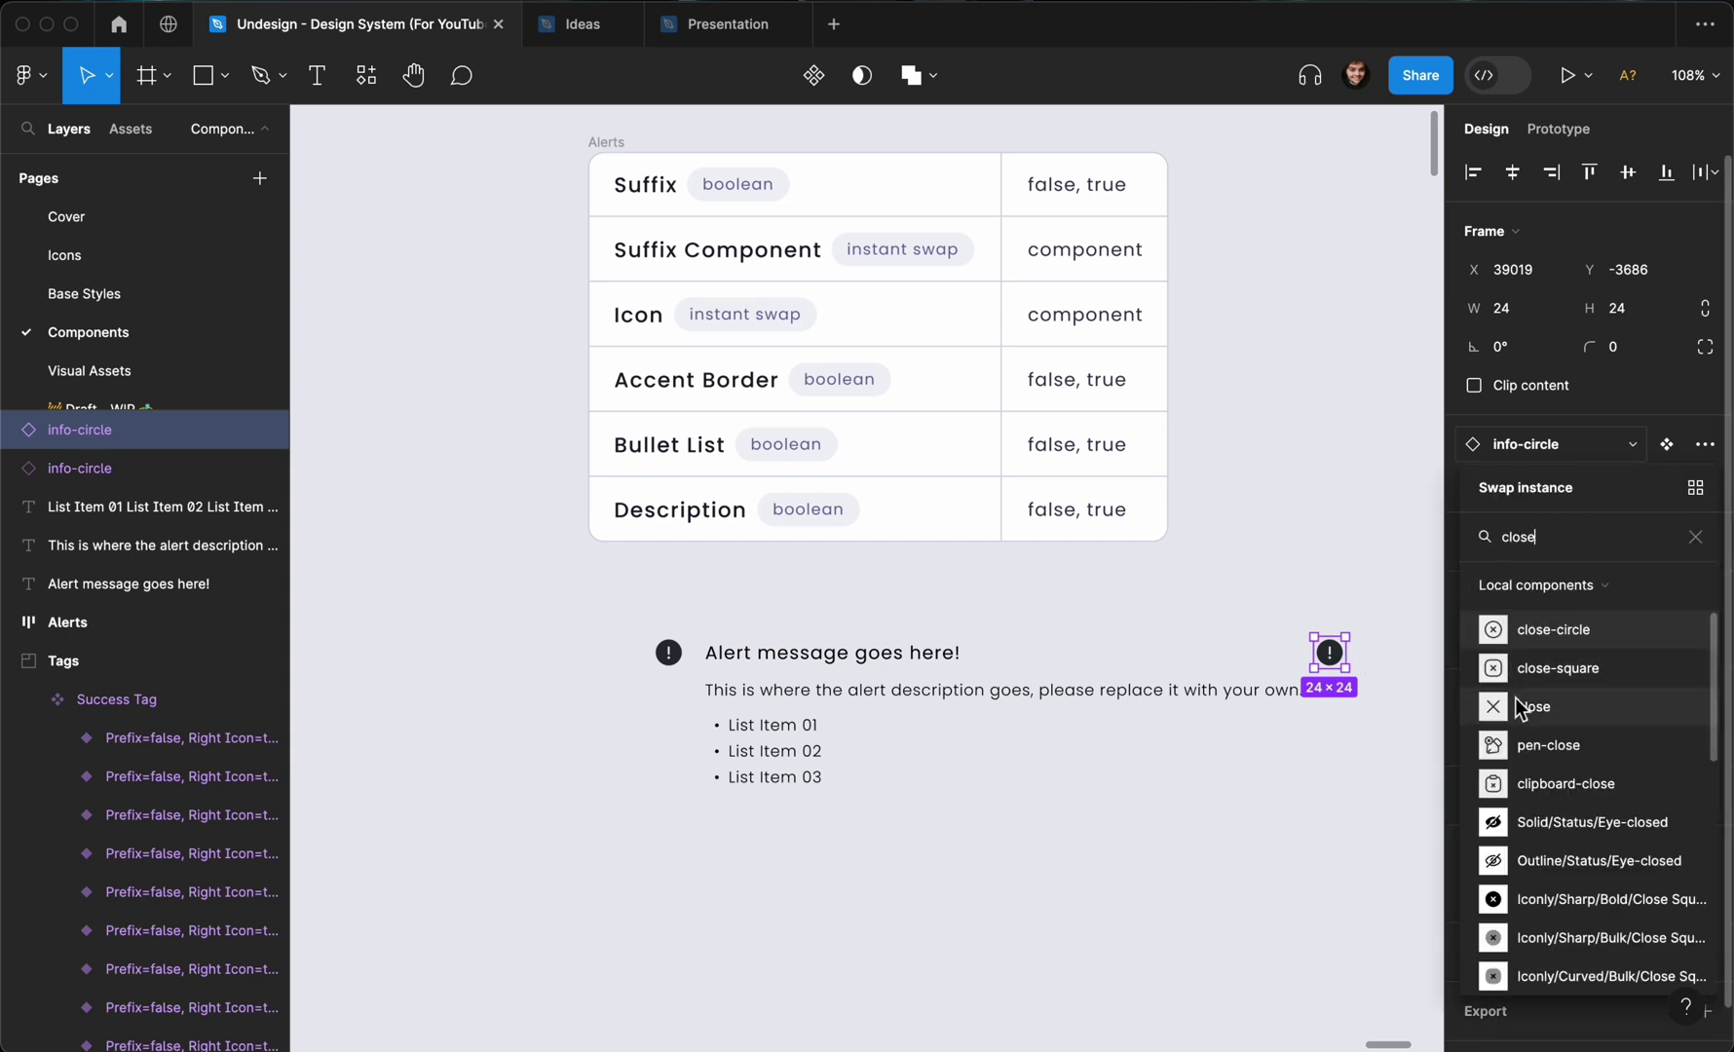
{"action": "left_click", "coordinate": [1519, 705]}
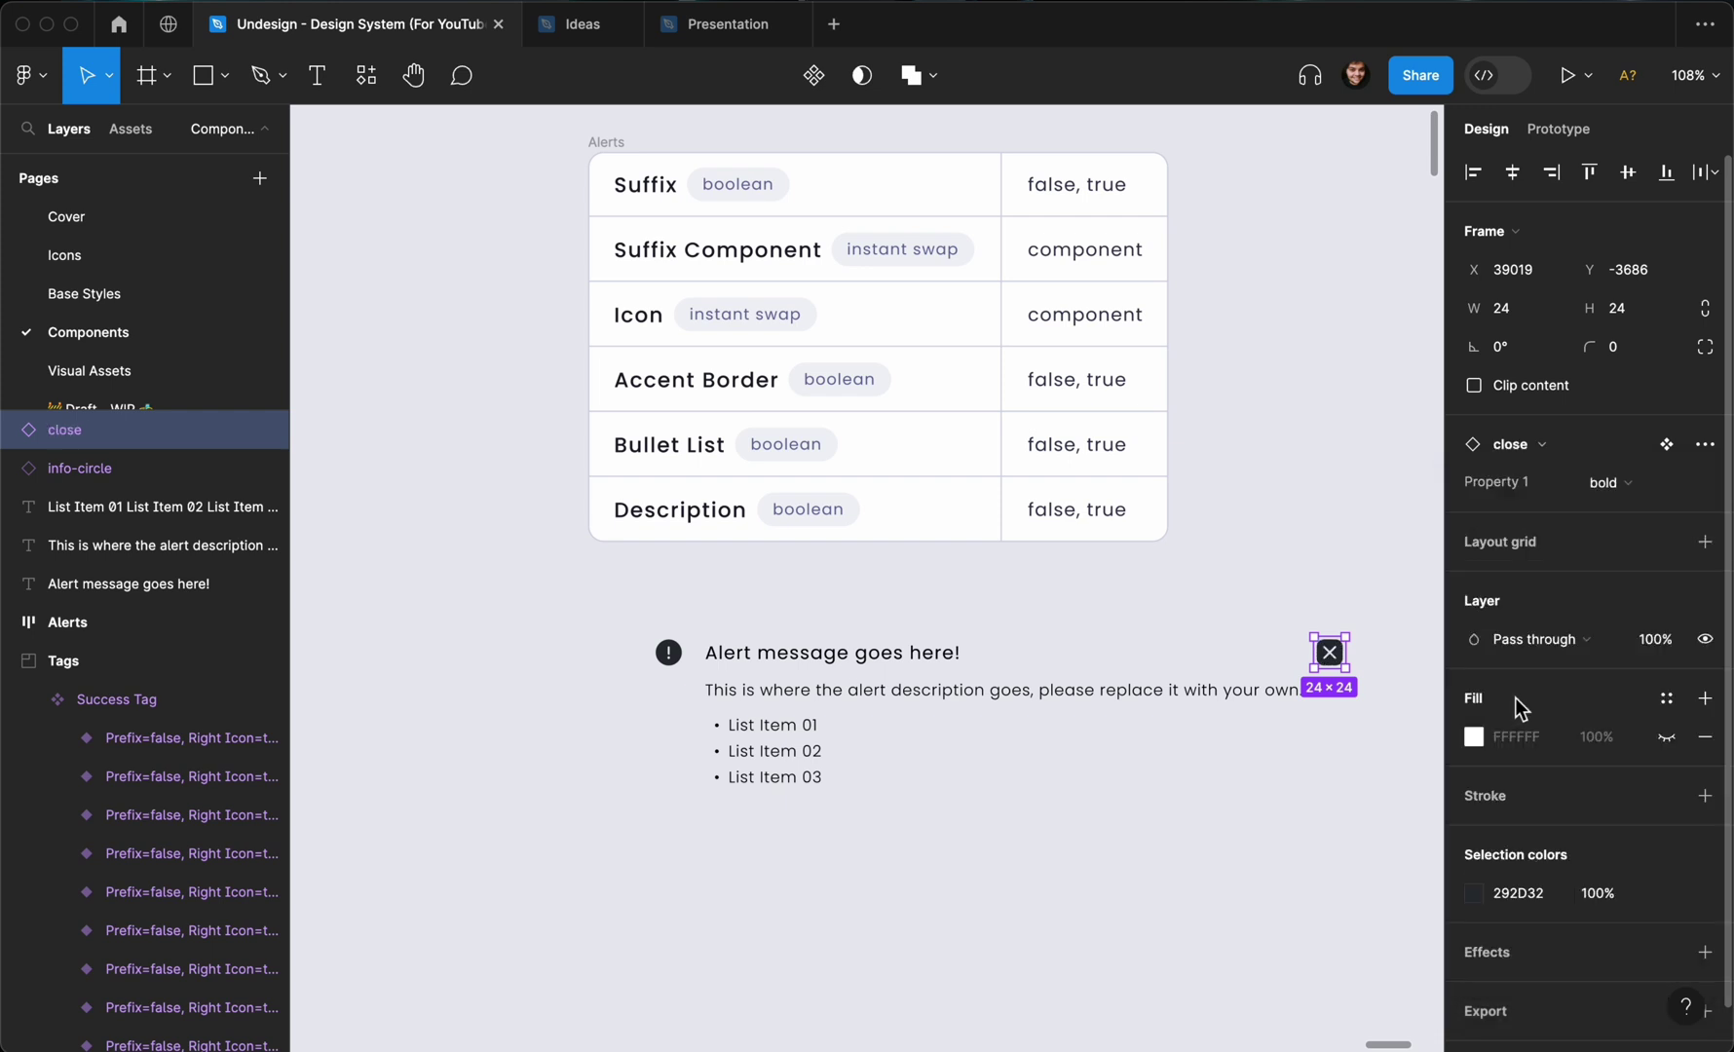
{"action": "left_click", "coordinate": [1608, 489]}
{"action": "left_click", "coordinate": [1588, 548]}
{"action": "left_click", "coordinate": [1323, 612]}
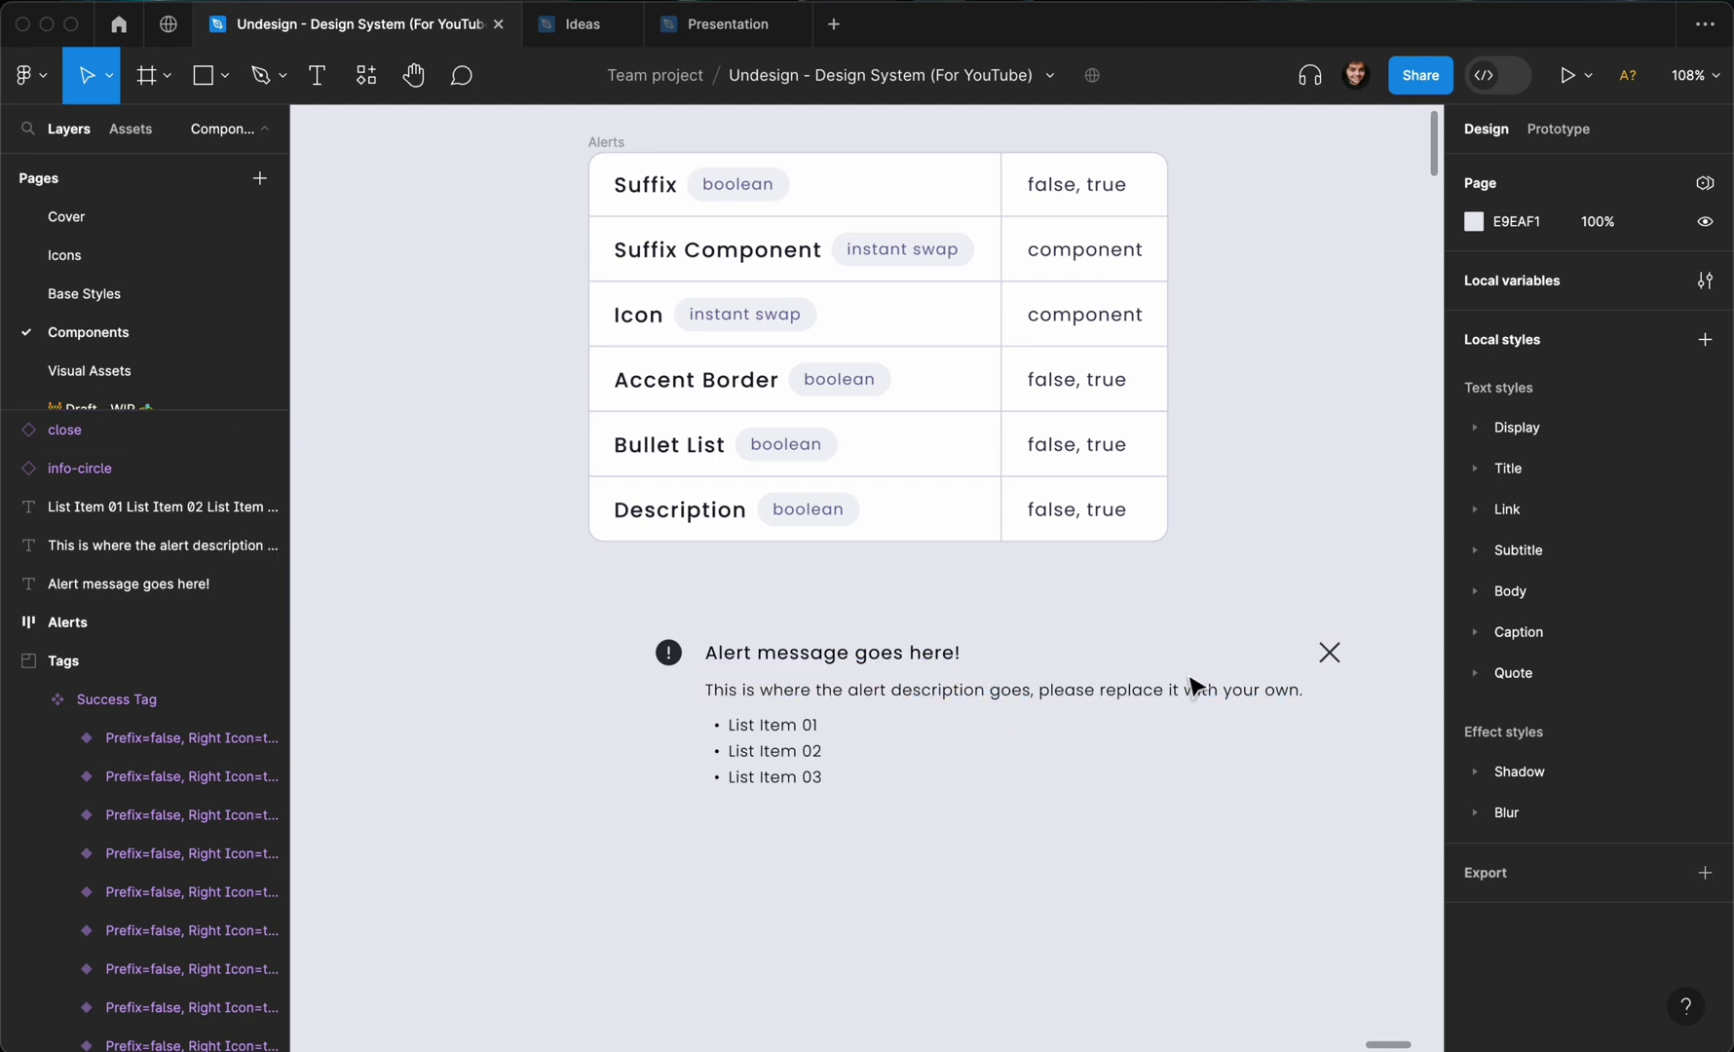
Stack the alert message, description and bulleted list in a vertical auto layout with a spacing variable of 6.
{"action": "left_click_drag", "start_coordinate": [919, 591], "coordinate": [795, 810]}
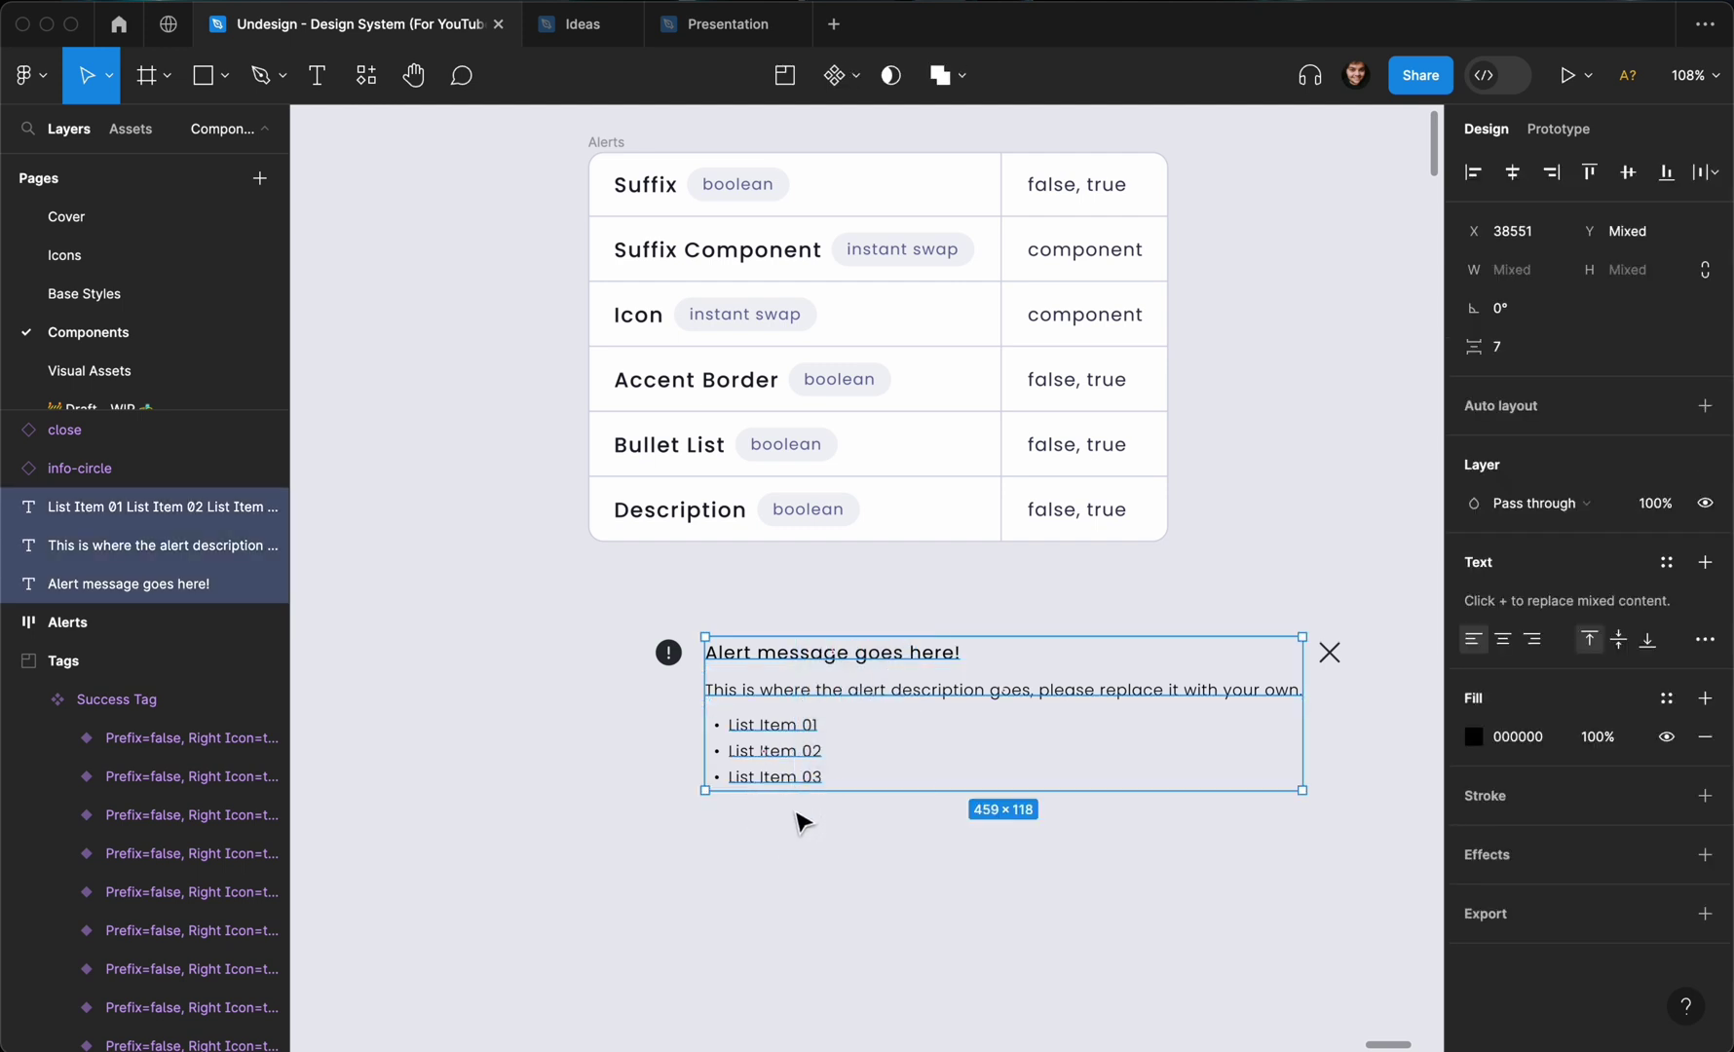
{"action": "key", "text": "shift+a"}
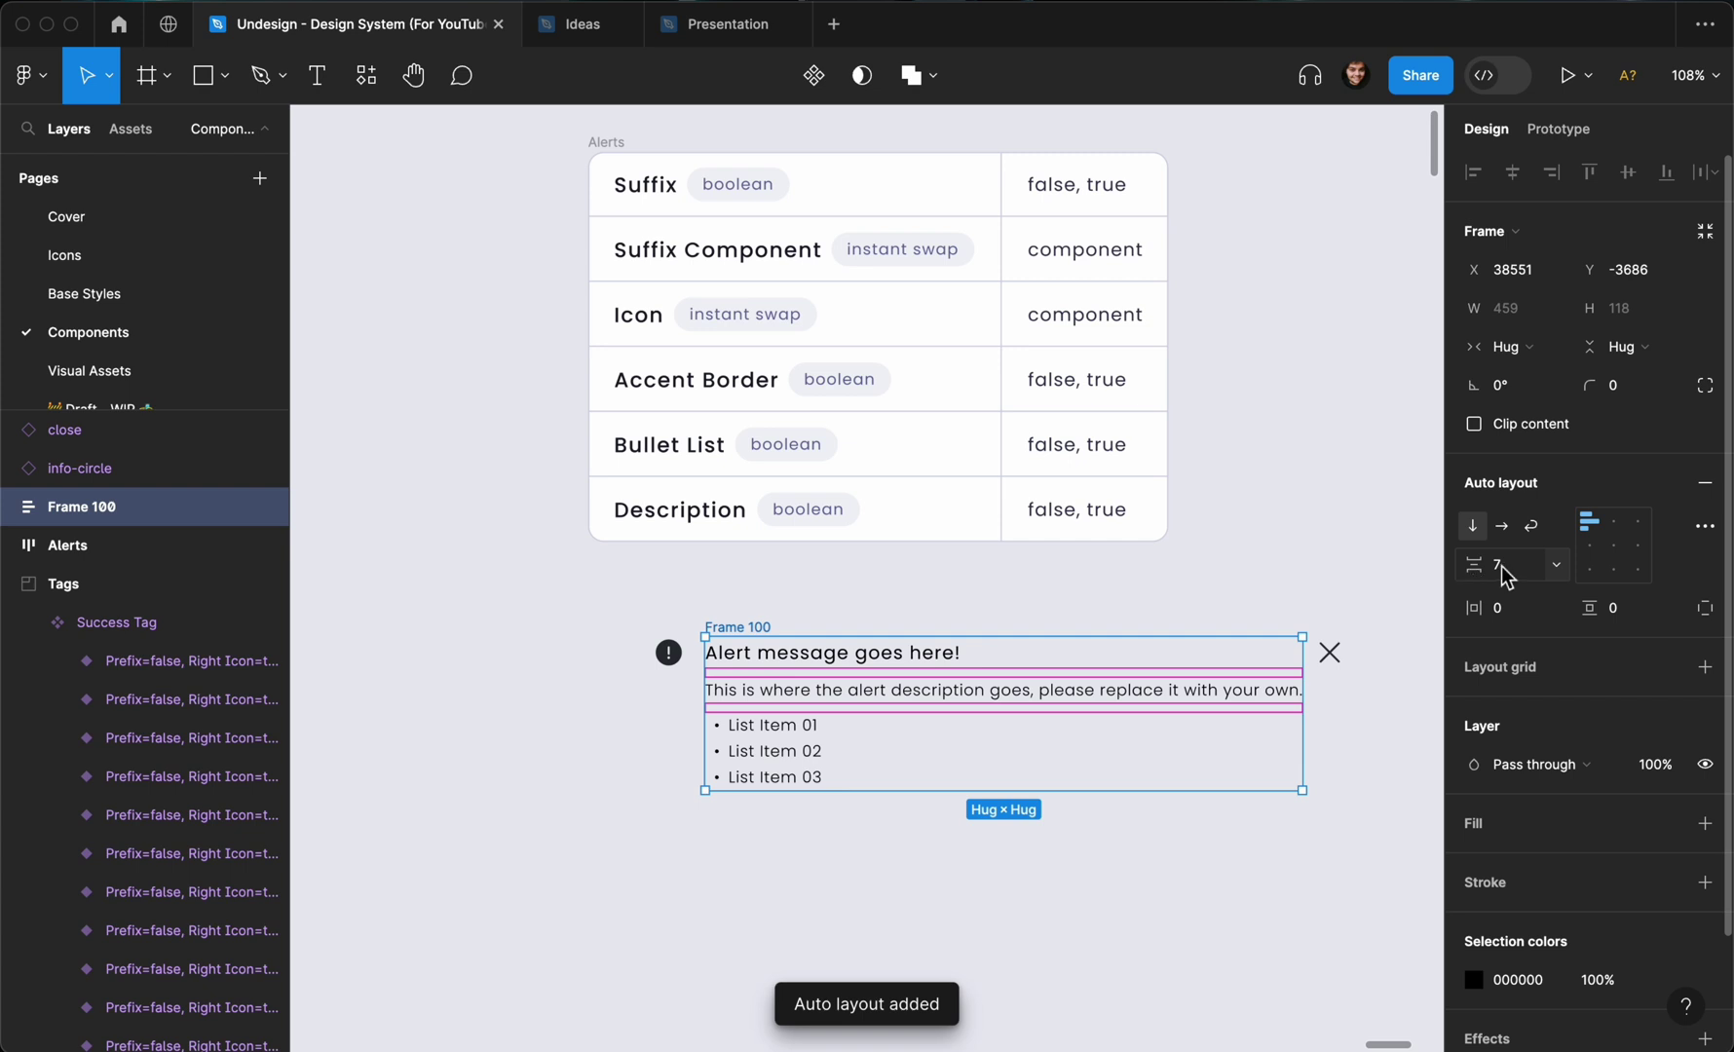
{"action": "left_click", "coordinate": [1556, 565]}
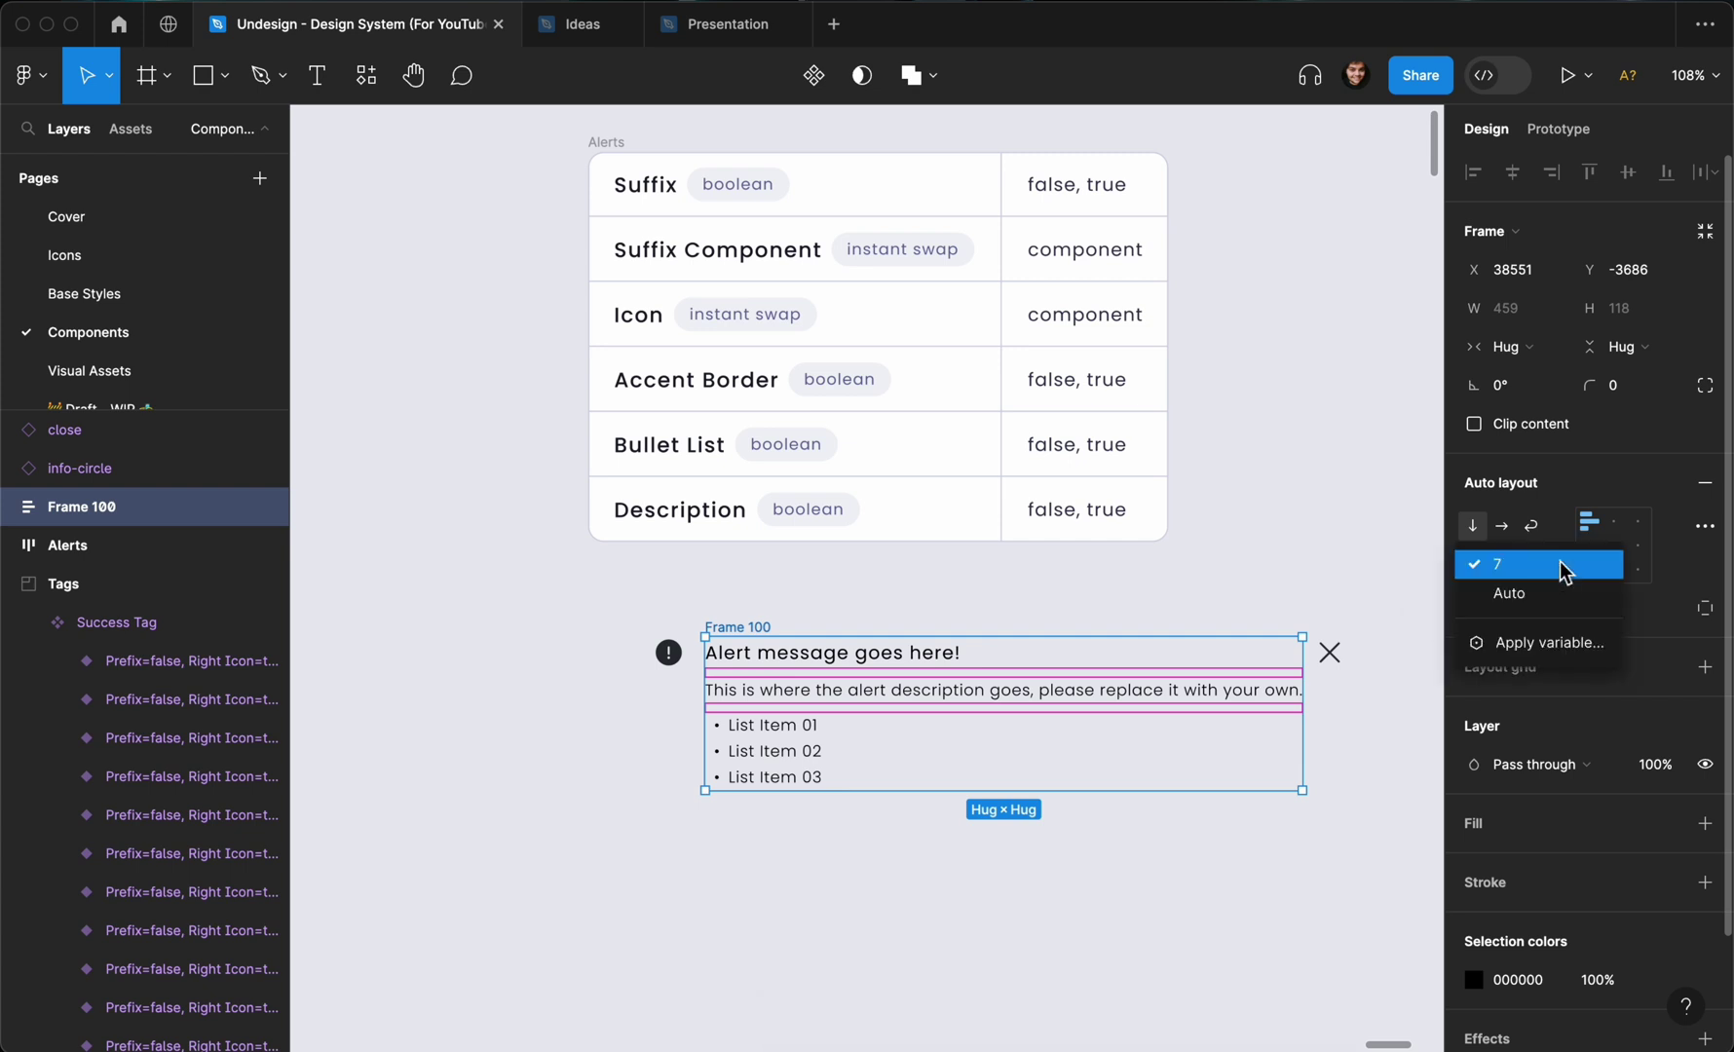
{"action": "left_click", "coordinate": [1555, 643]}
{"action": "left_click", "coordinate": [1584, 861]}
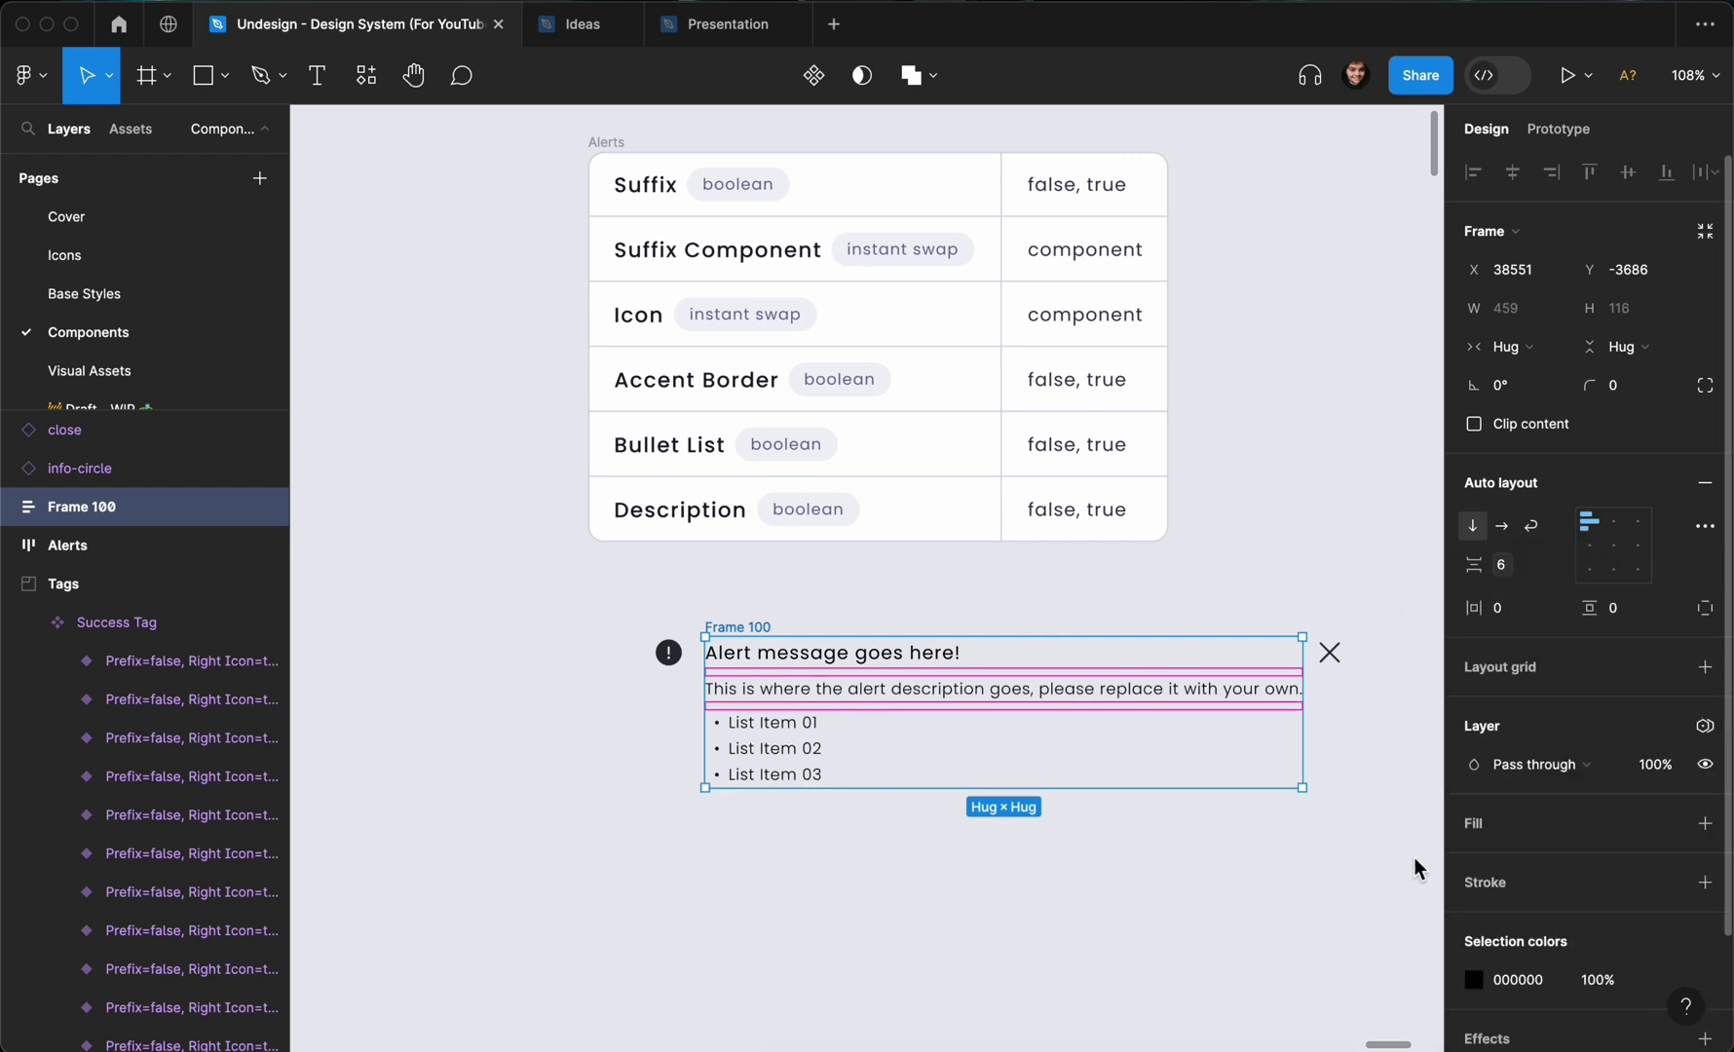
{"action": "left_click", "coordinate": [1167, 843]}
Wrap the info icon, text stack and close icon in a horizontal auto layout with a 12 gap variable, and move it to X 38480, Y -3695.
{"action": "scroll", "coordinate": [1145, 847], "scroll_direction": "right", "scroll_amount": 1}
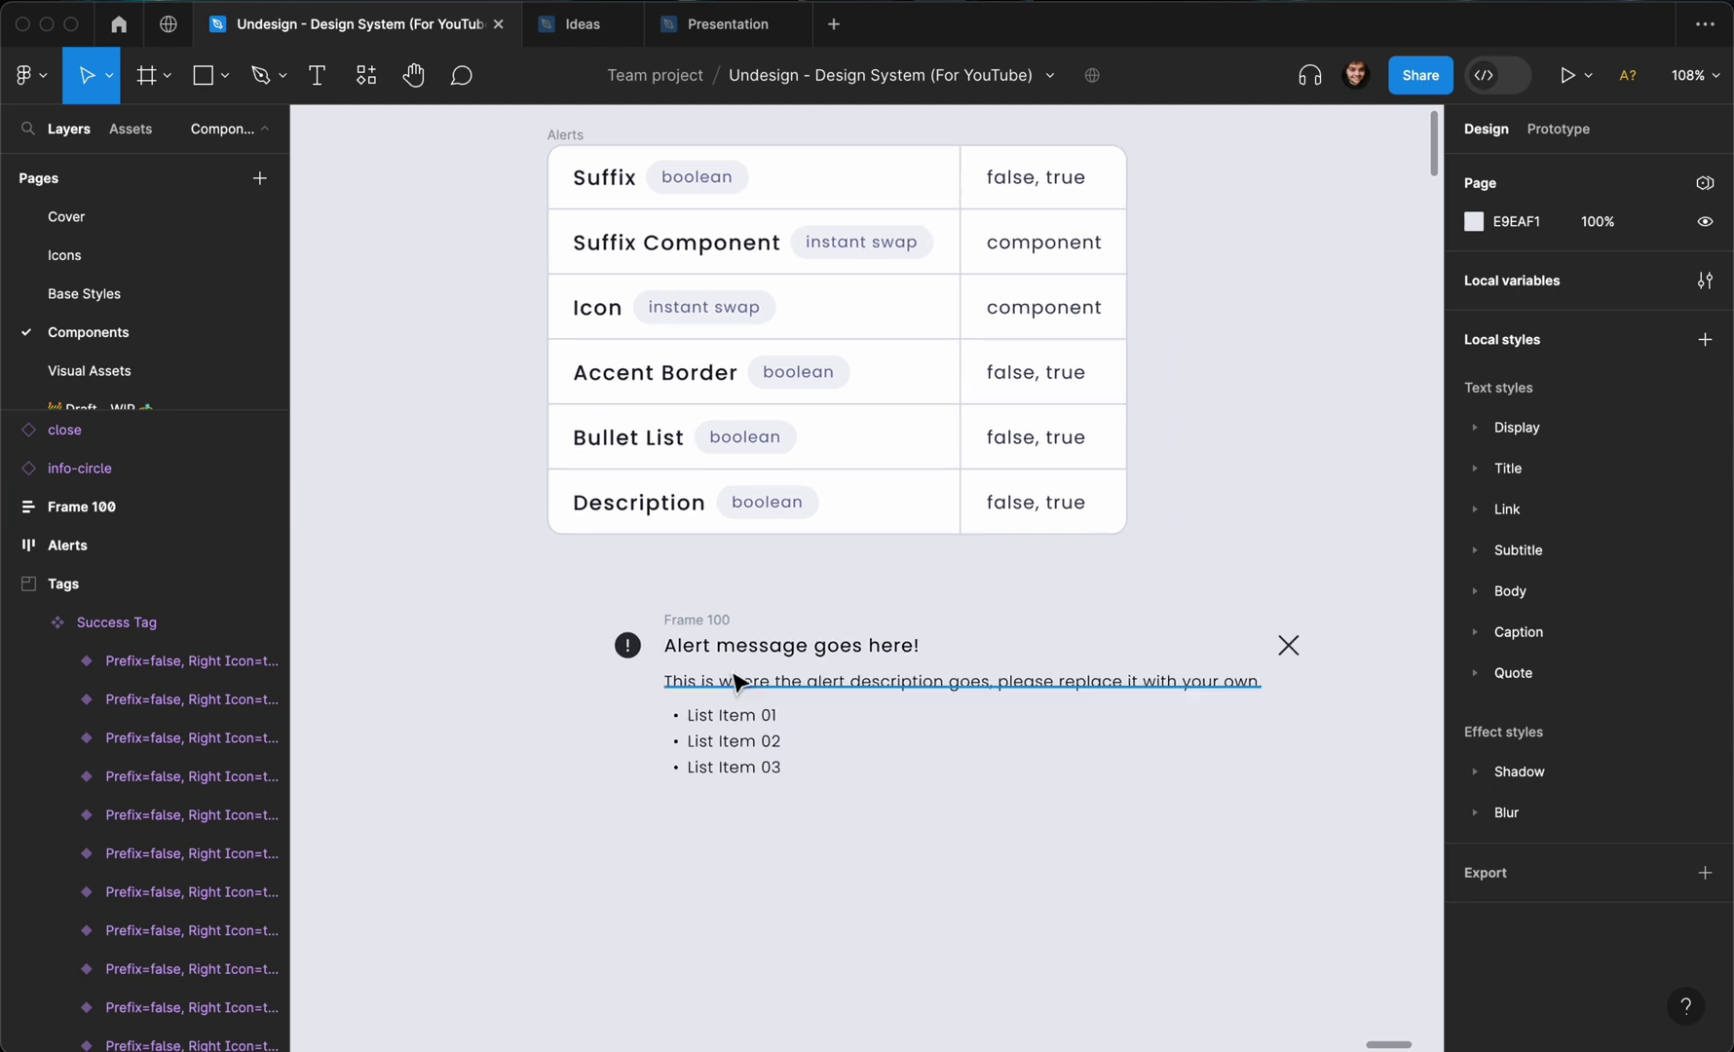
{"action": "left_click_drag", "start_coordinate": [500, 561], "coordinate": [1362, 827]}
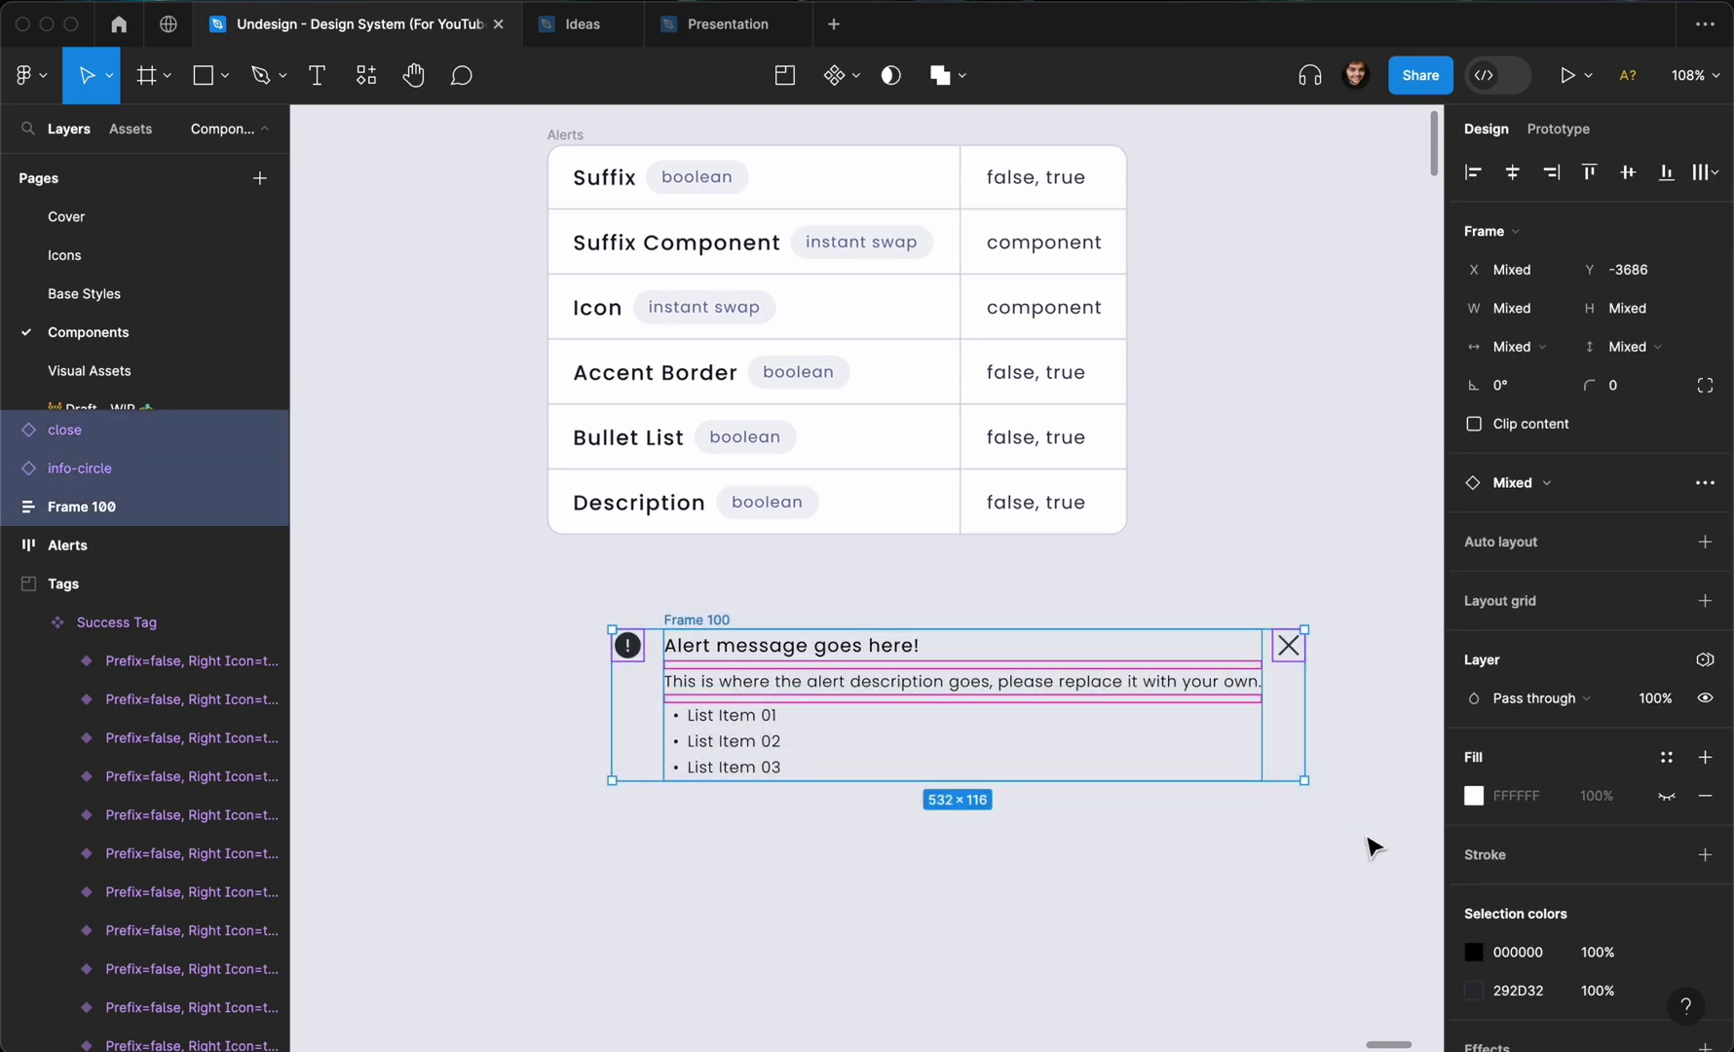
{"action": "key", "text": "shift+a"}
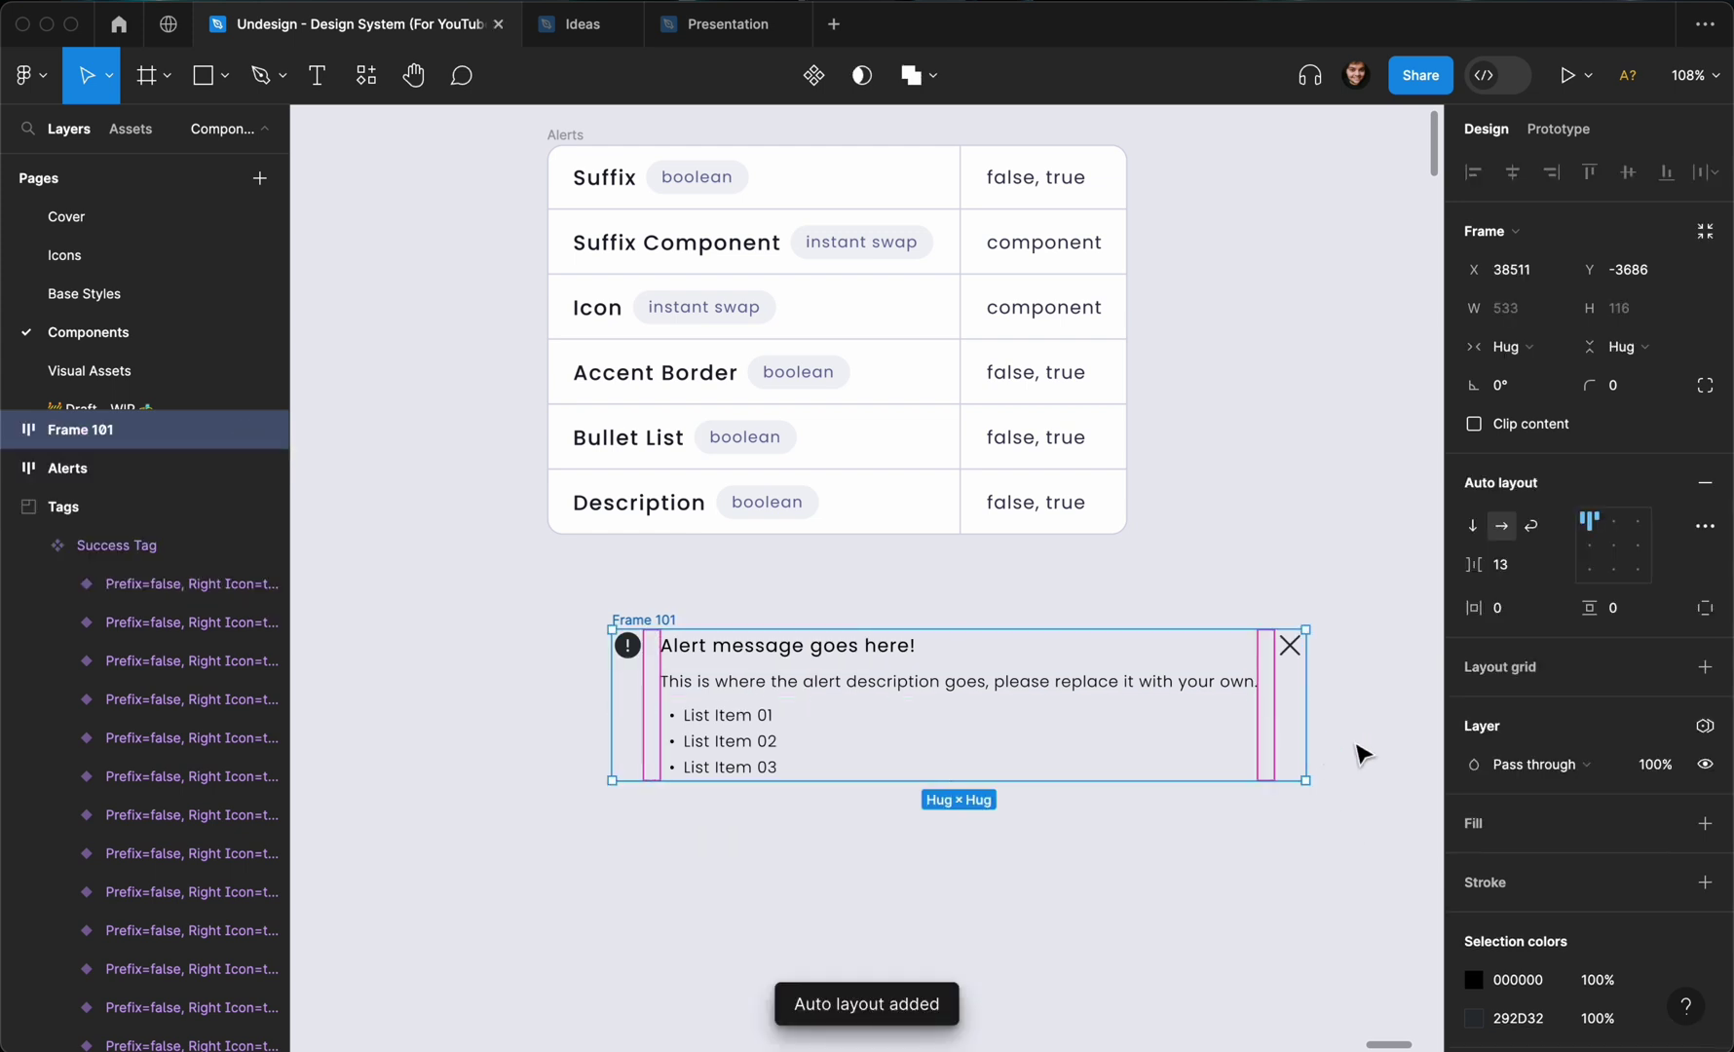
{"action": "left_click", "coordinate": [1550, 565]}
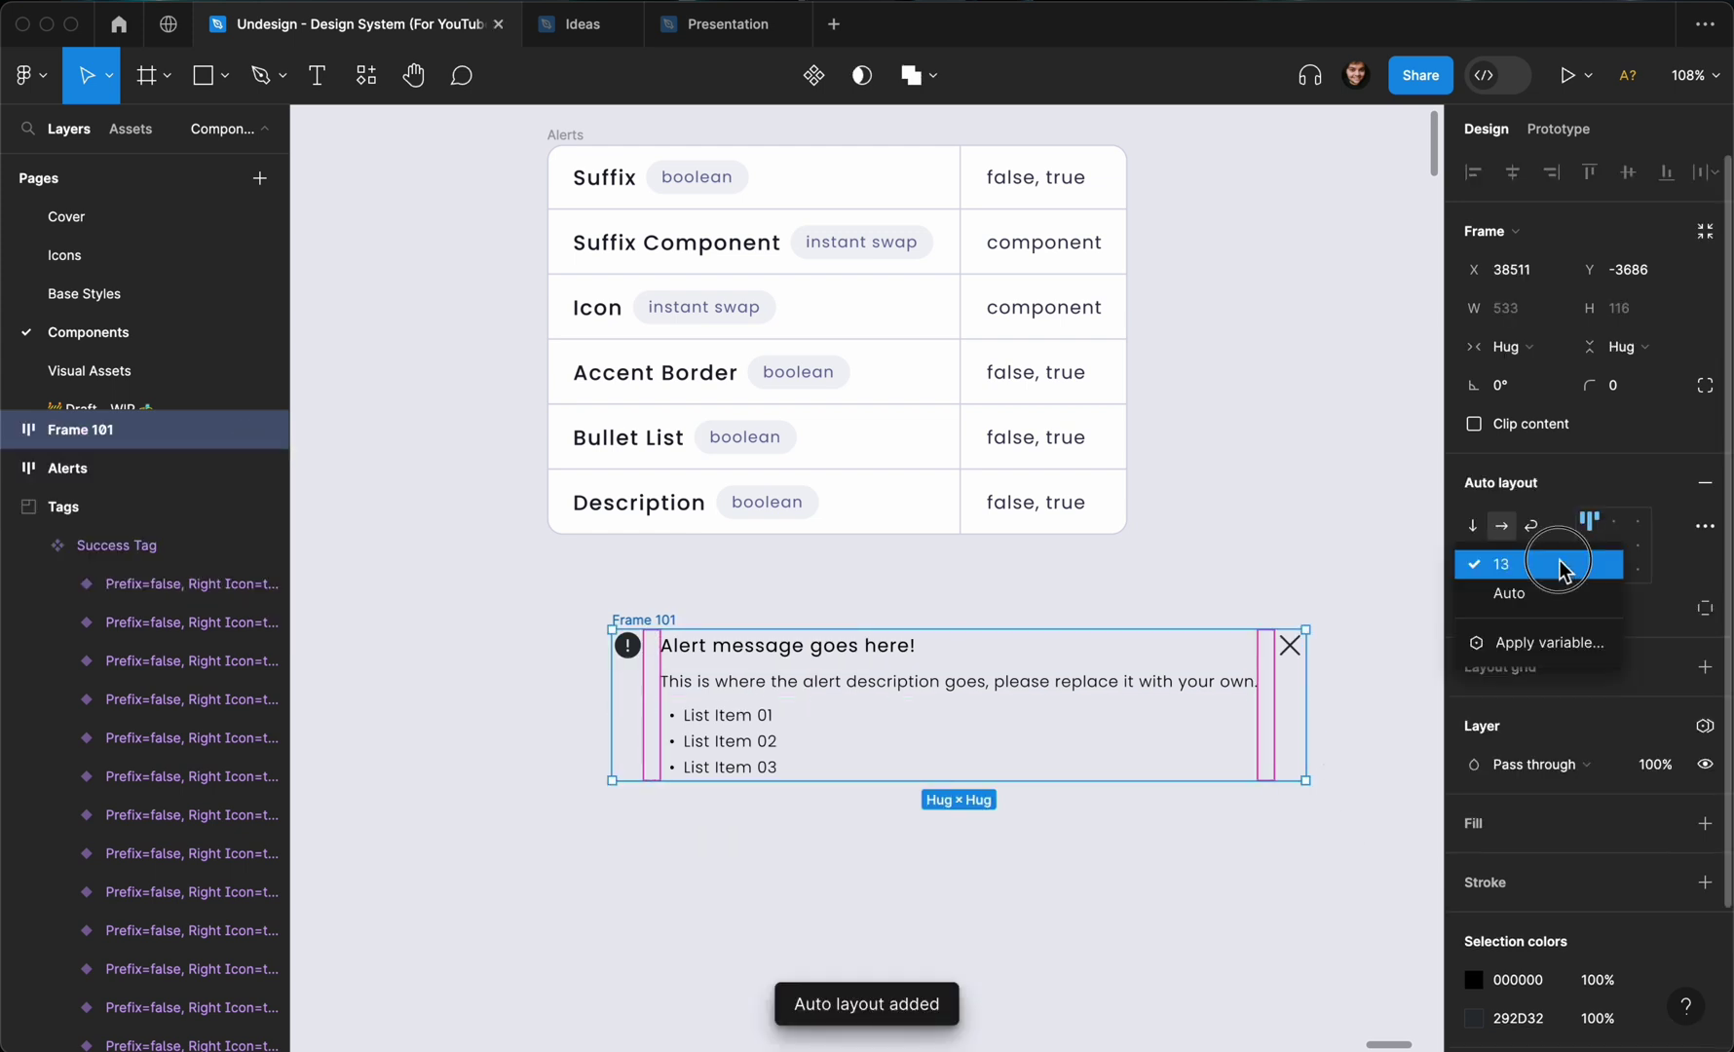
{"action": "left_click", "coordinate": [1557, 643]}
{"action": "left_click", "coordinate": [1619, 930]}
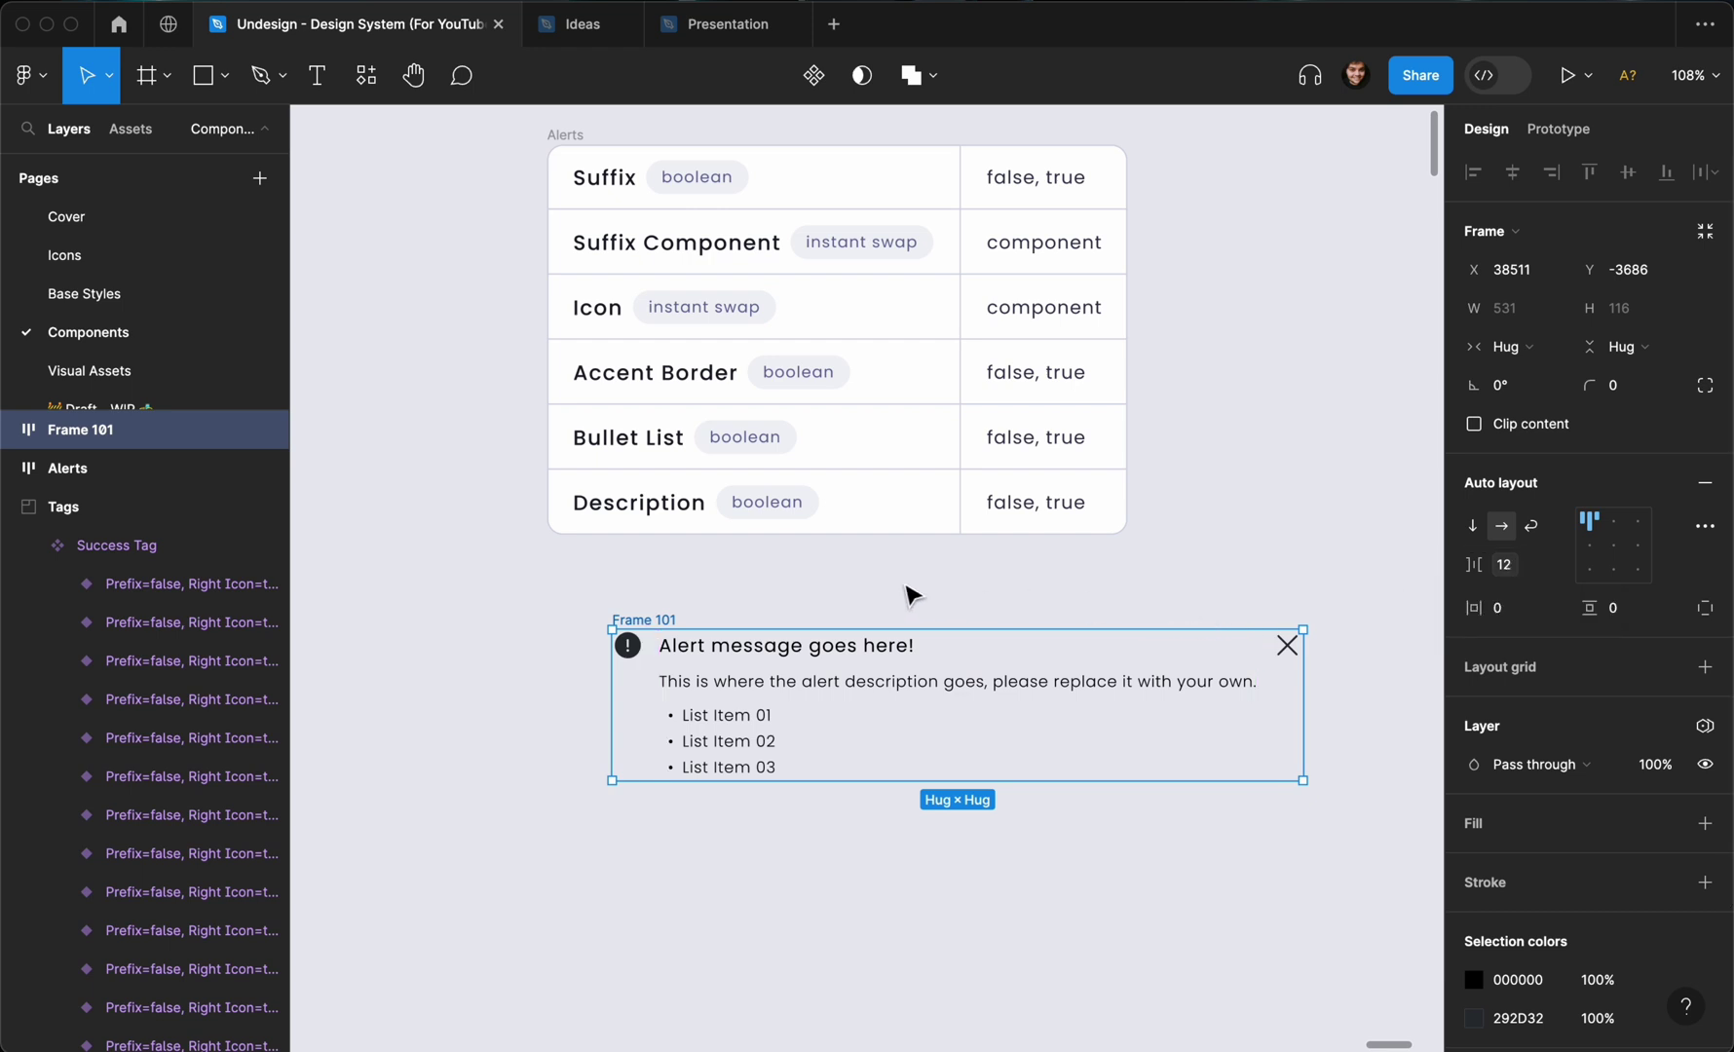
{"action": "left_click_drag", "start_coordinate": [654, 620], "coordinate": [618, 612]}
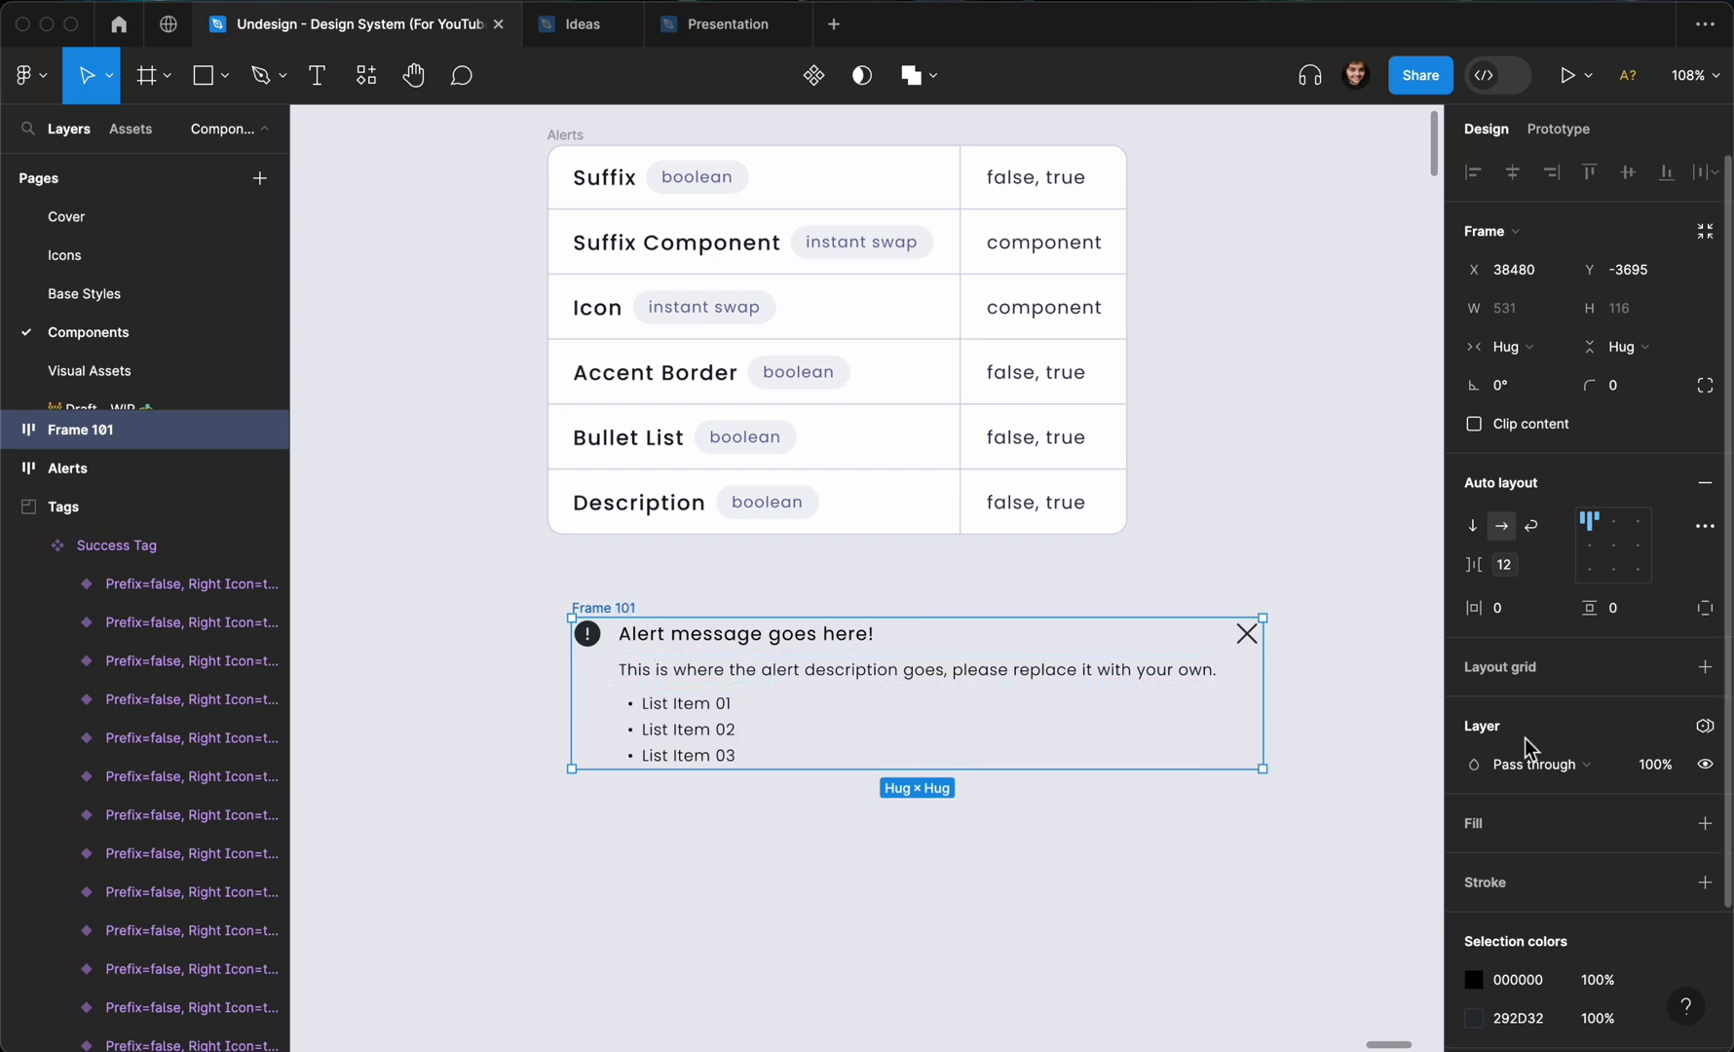
Fill the alert frame with the Colors/Primary/Surface/default-subtle token.
{"action": "scroll", "coordinate": [1557, 772], "scroll_direction": "down", "scroll_amount": 1}
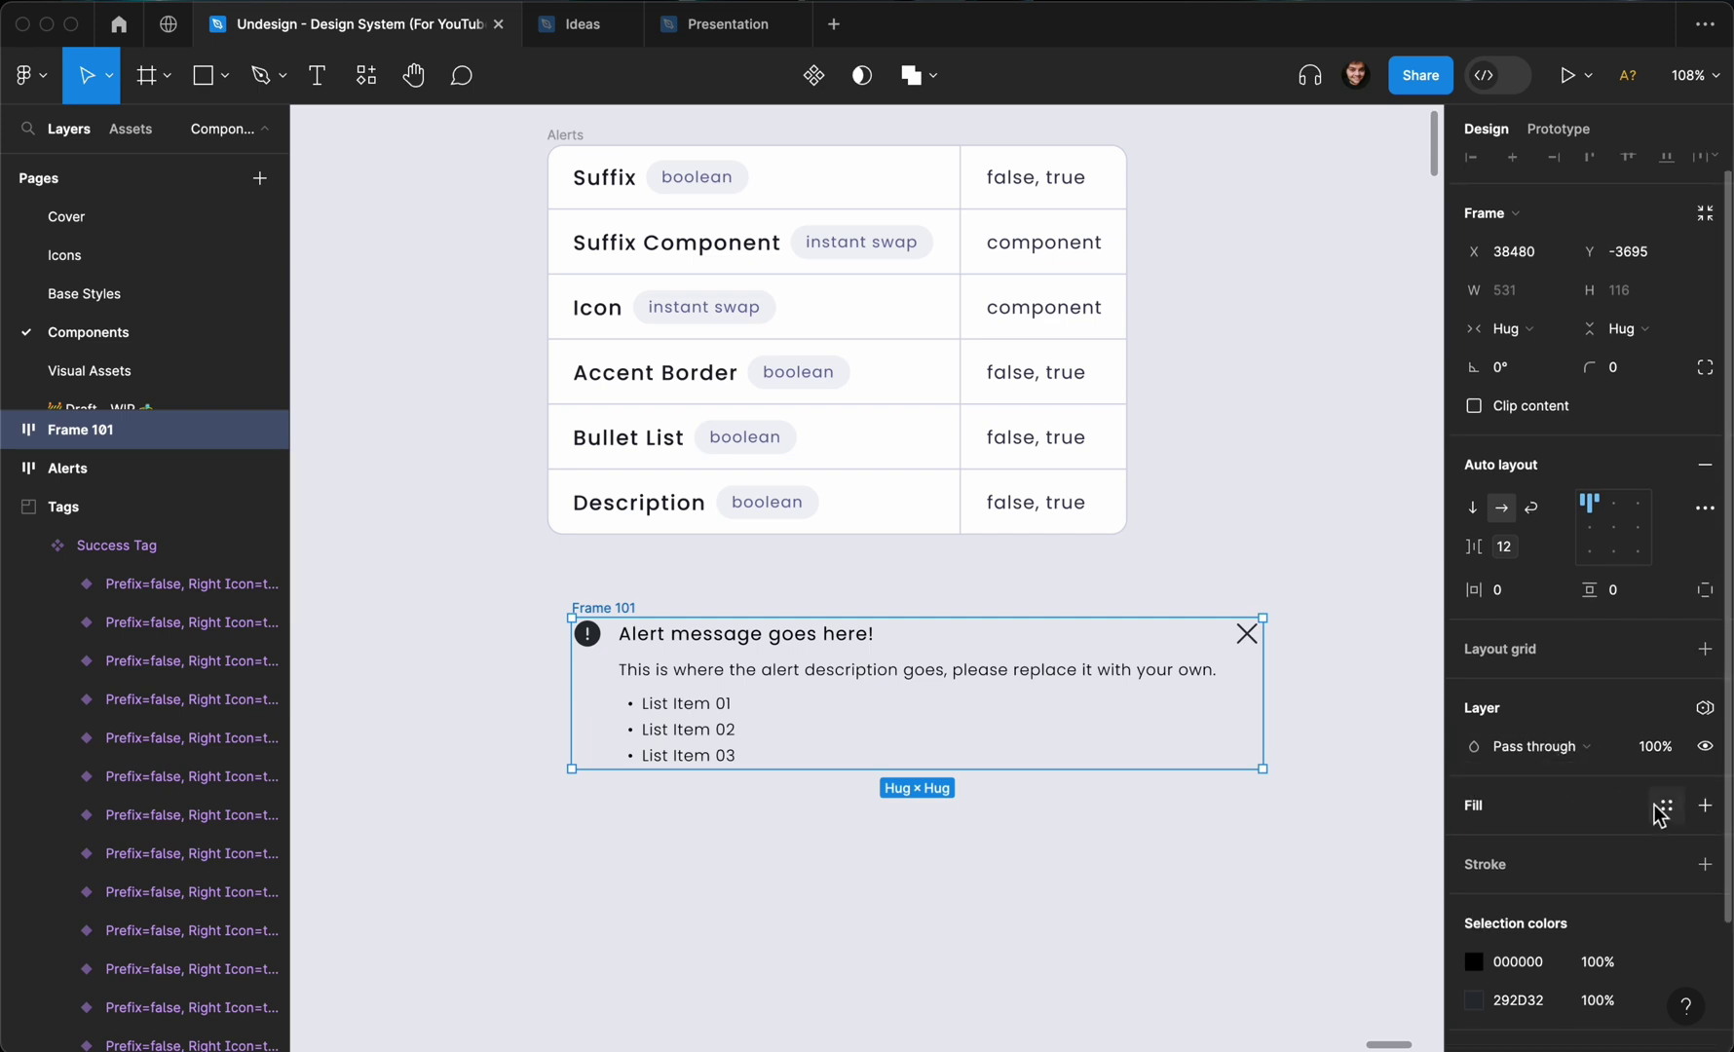
{"action": "left_click", "coordinate": [1663, 812]}
{"action": "type", "text": "p"}
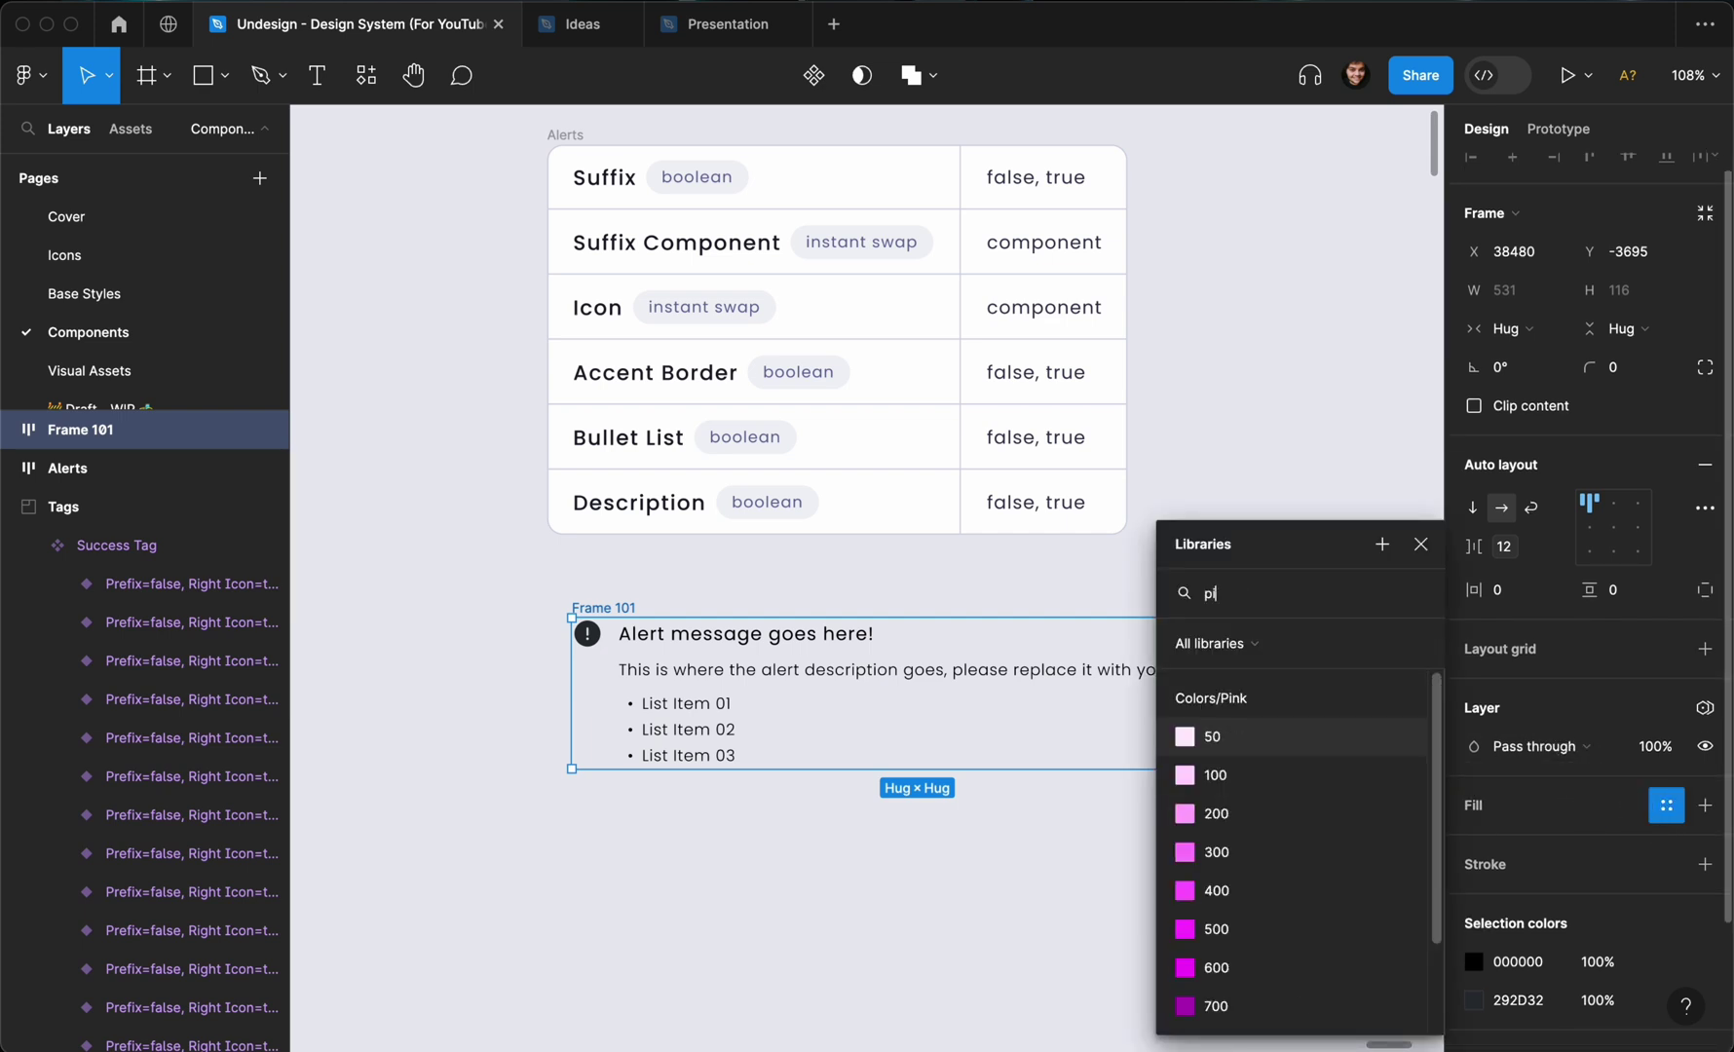
{"action": "type", "text": "rima"}
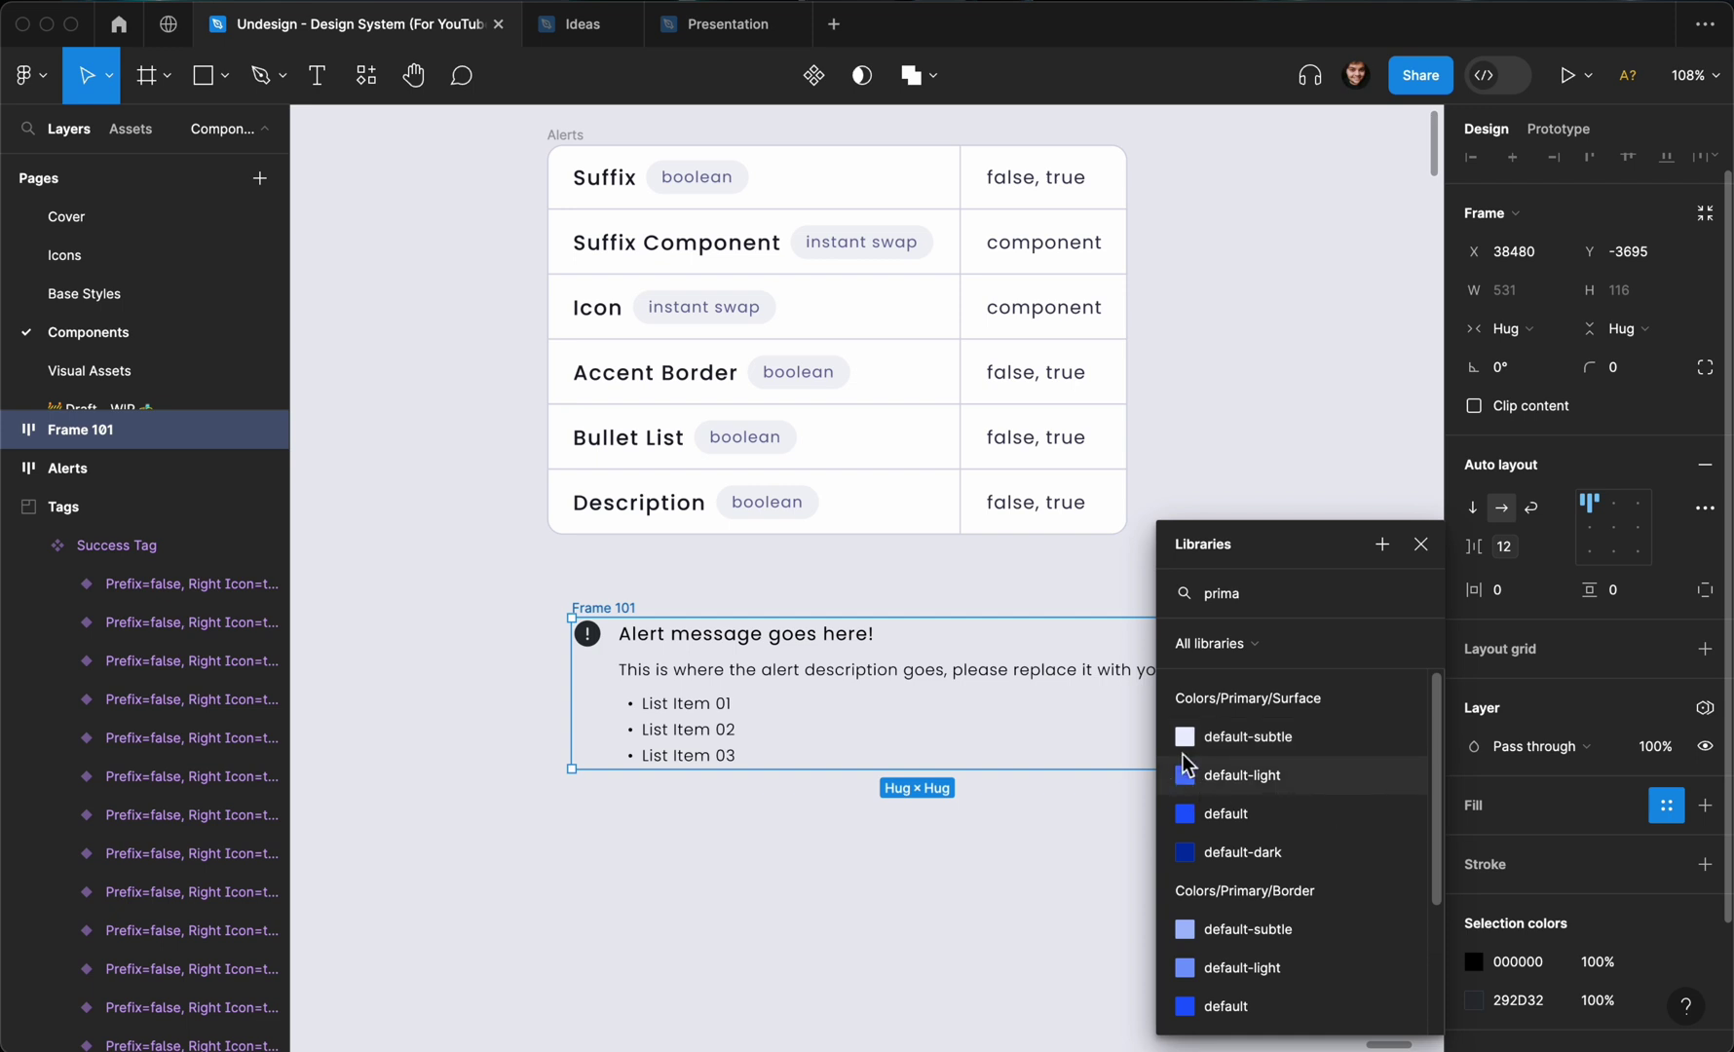
{"action": "left_click", "coordinate": [1203, 738]}
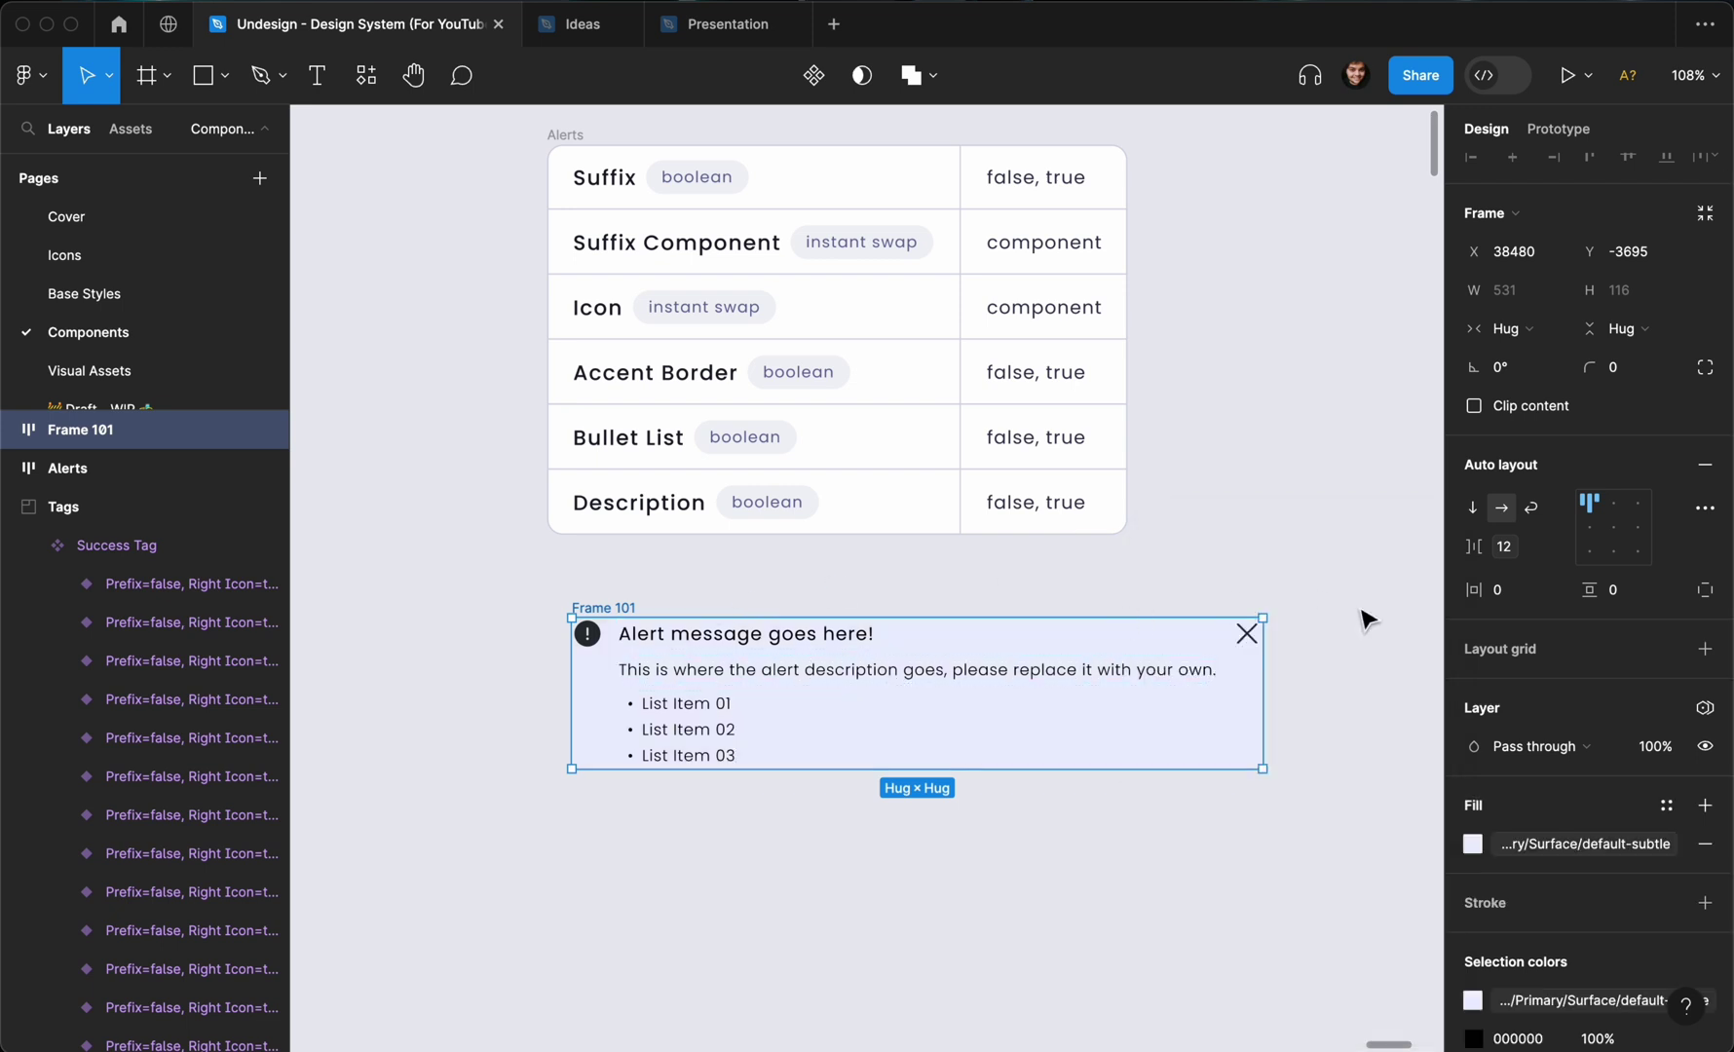
Set the alert frame's horizontal and vertical padding to the lg spacing variable, 16.
{"action": "left_click", "coordinate": [1558, 590]}
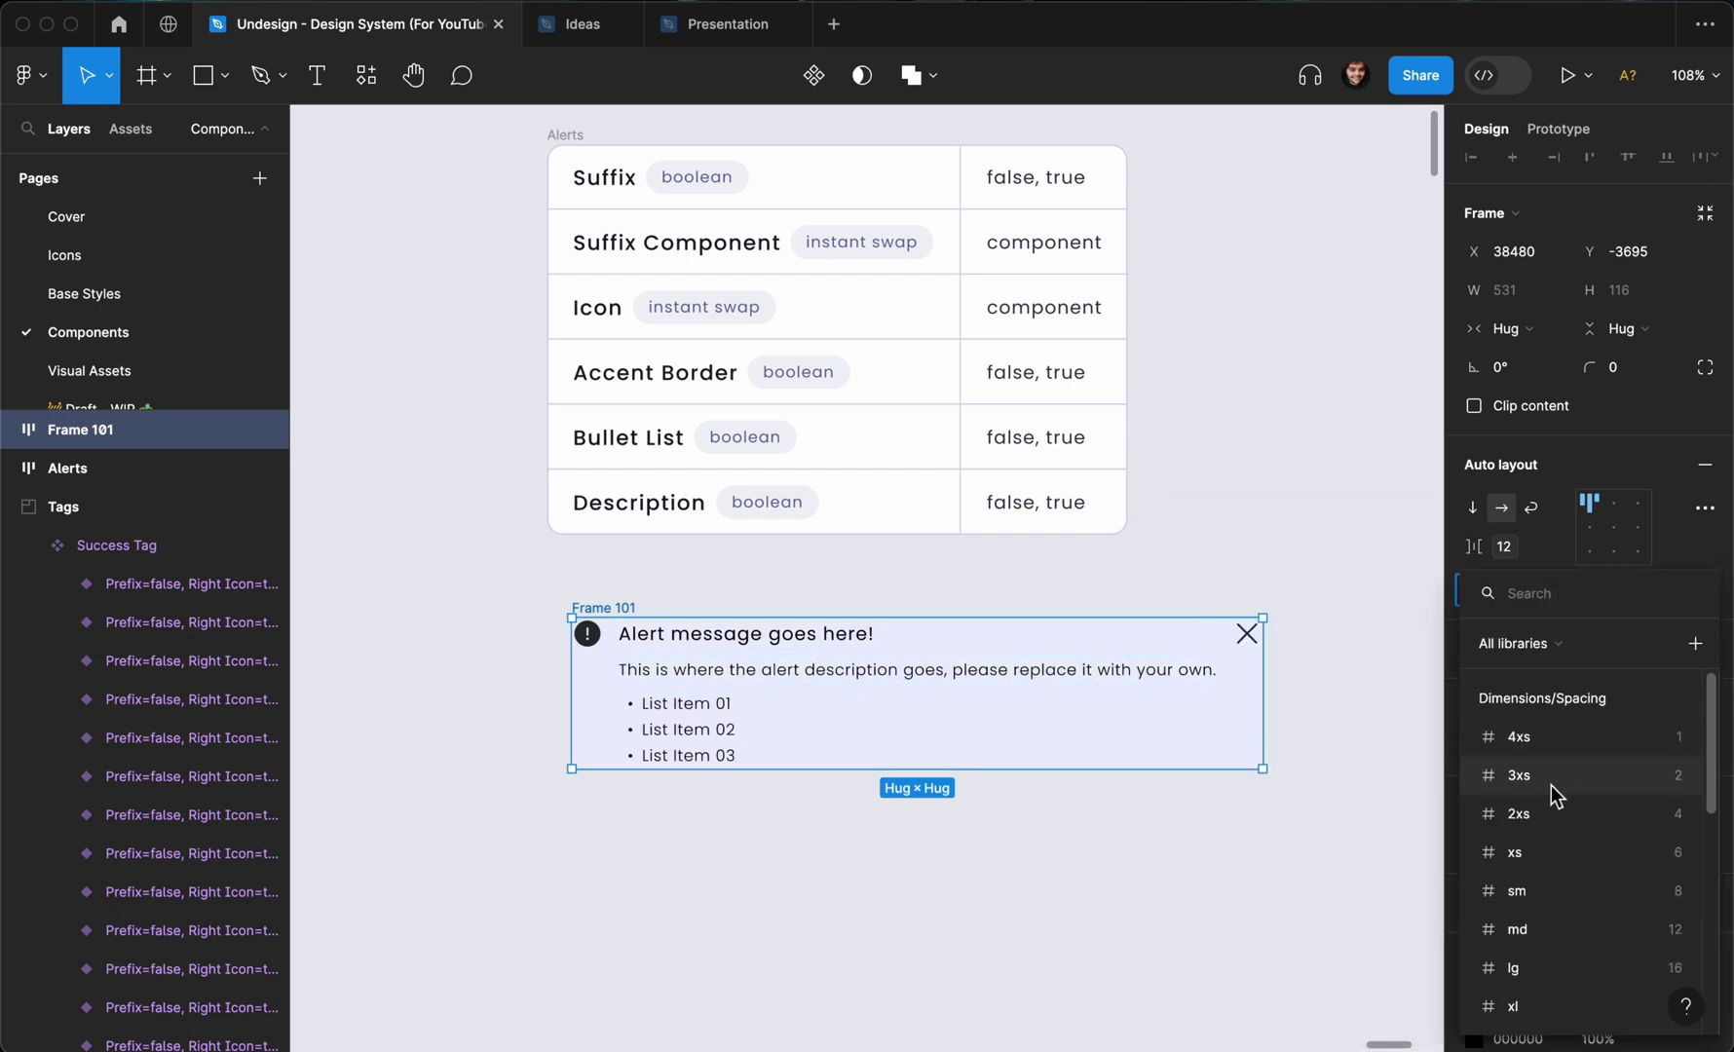
{"action": "scroll", "coordinate": [1561, 819], "scroll_direction": "down", "scroll_amount": 2}
{"action": "left_click", "coordinate": [1573, 883]}
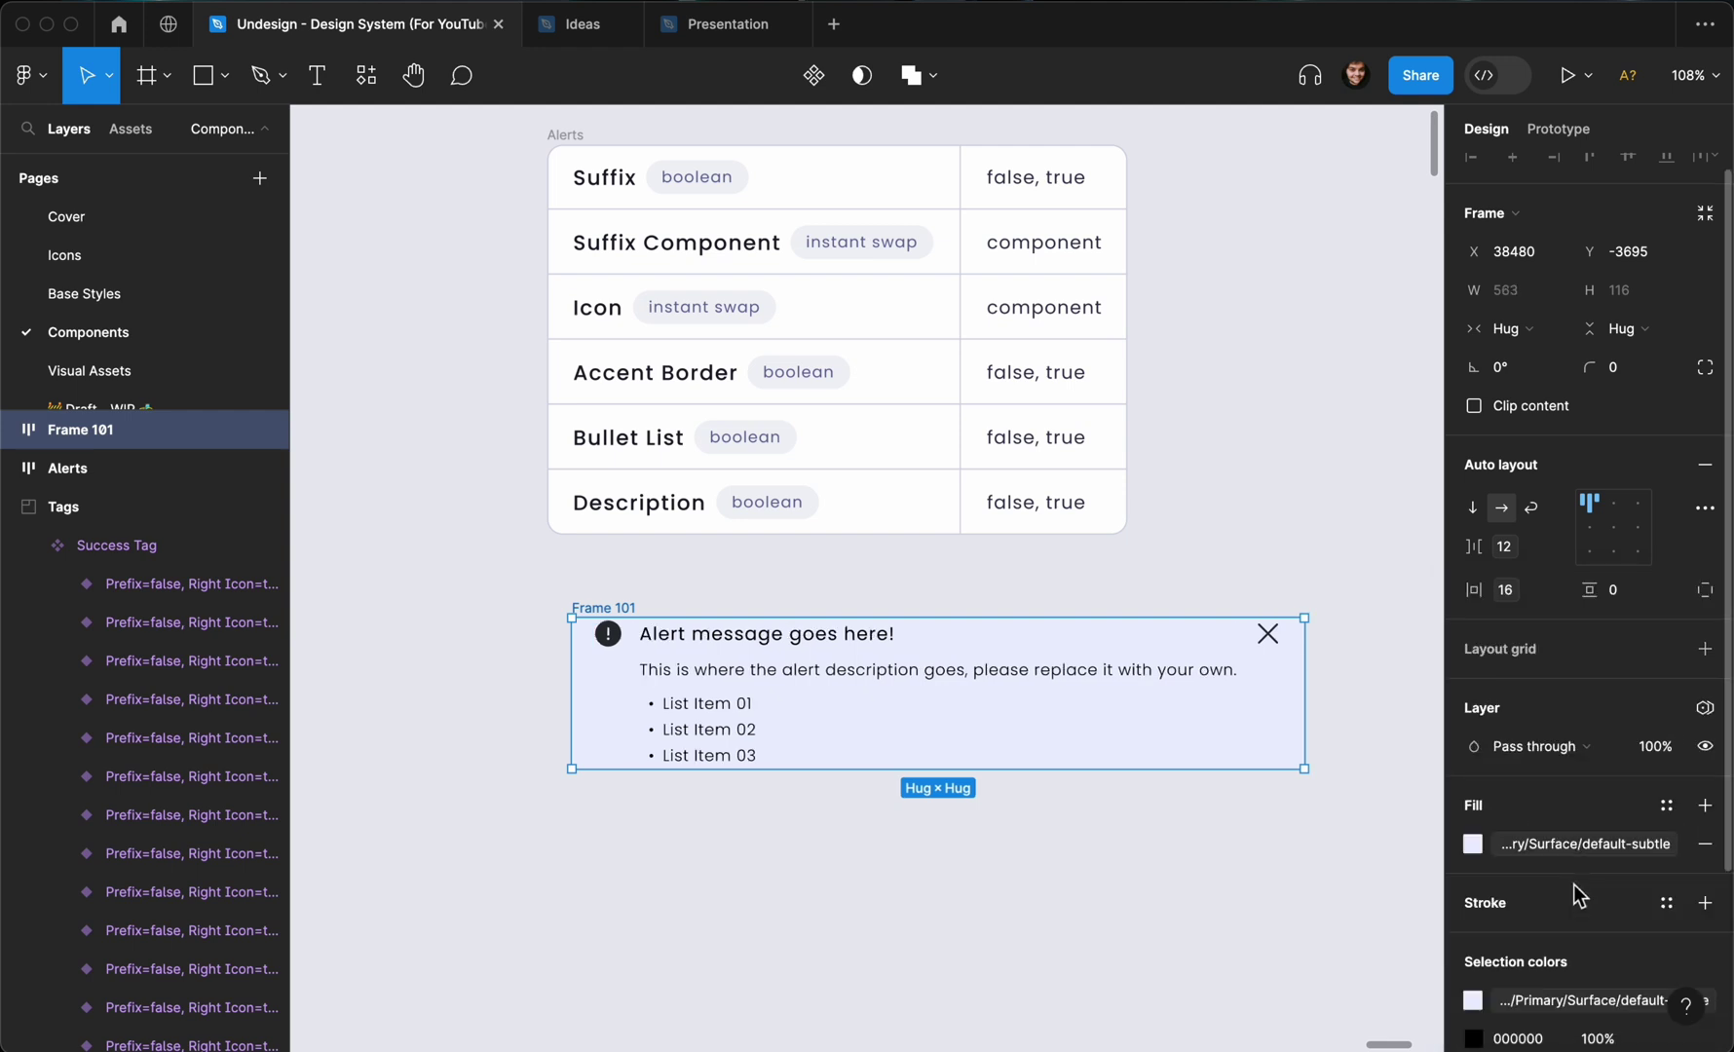
{"action": "left_click", "coordinate": [1673, 599]}
{"action": "scroll", "coordinate": [1641, 791], "scroll_direction": "down", "scroll_amount": 3}
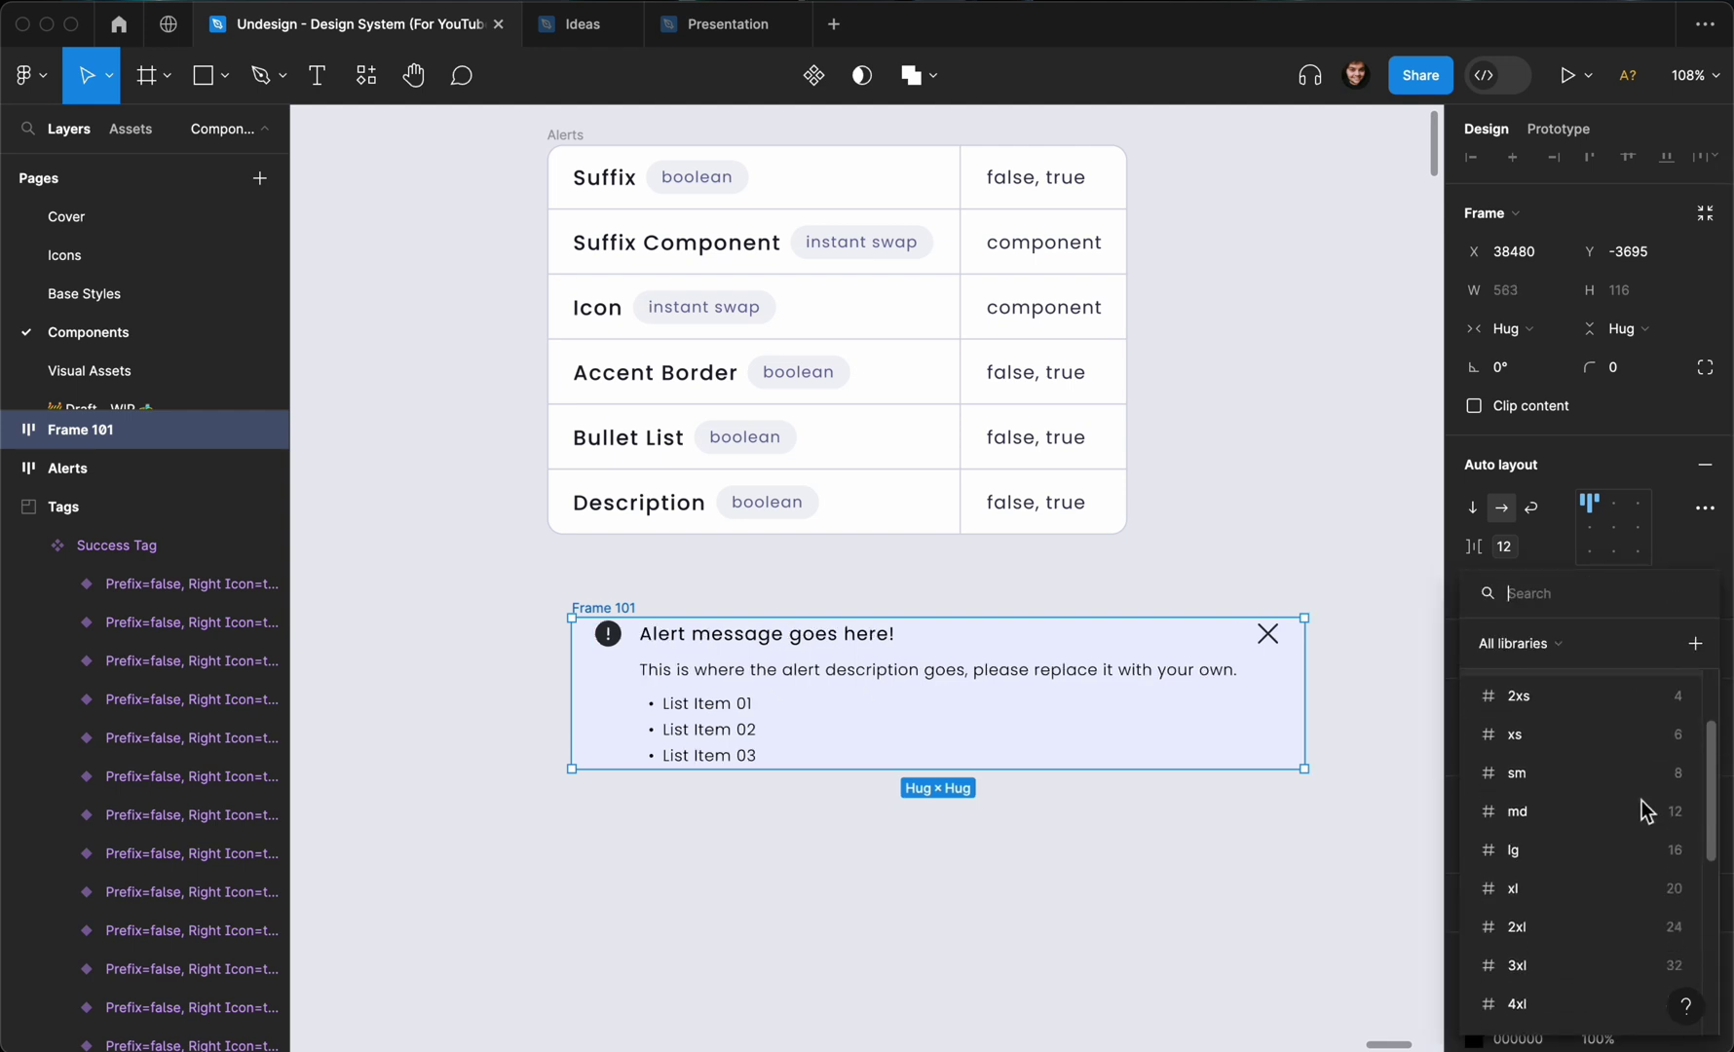
{"action": "left_click", "coordinate": [1672, 859]}
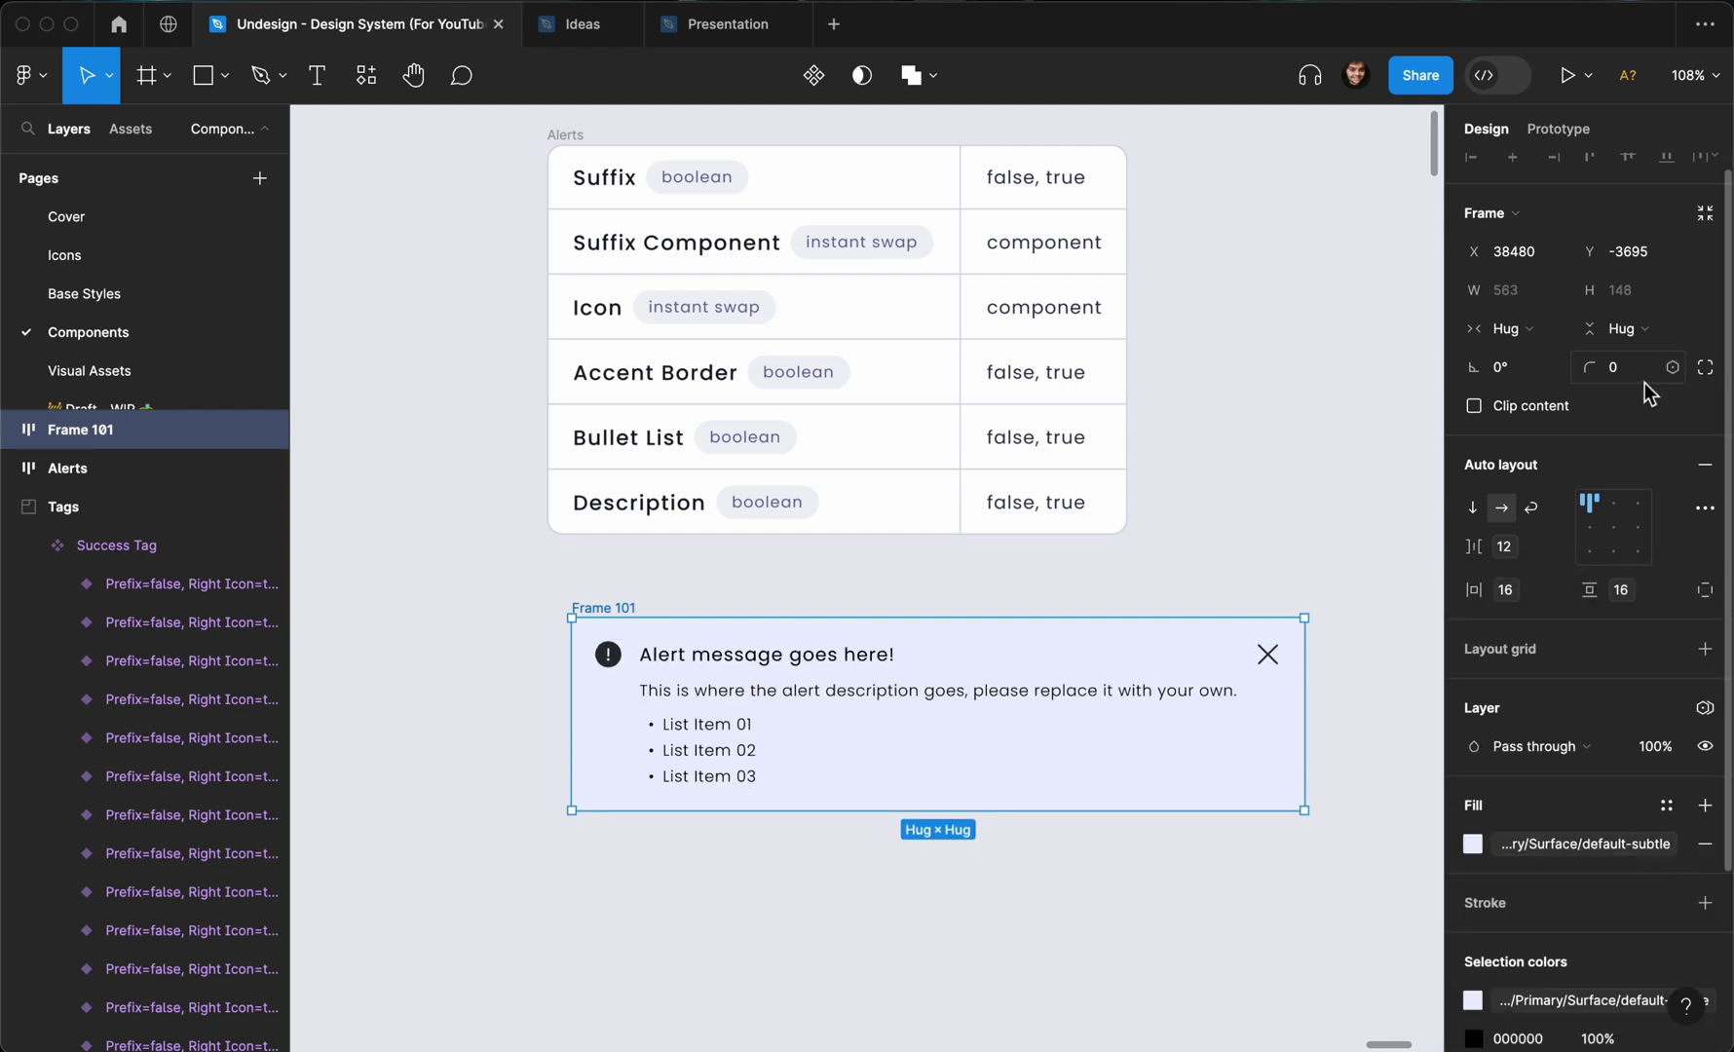
Set the alert frame's corner radius to the 2xl radius variable, 12.
{"action": "left_click", "coordinate": [1672, 367]}
{"action": "scroll", "coordinate": [1610, 560], "scroll_direction": "down", "scroll_amount": 5}
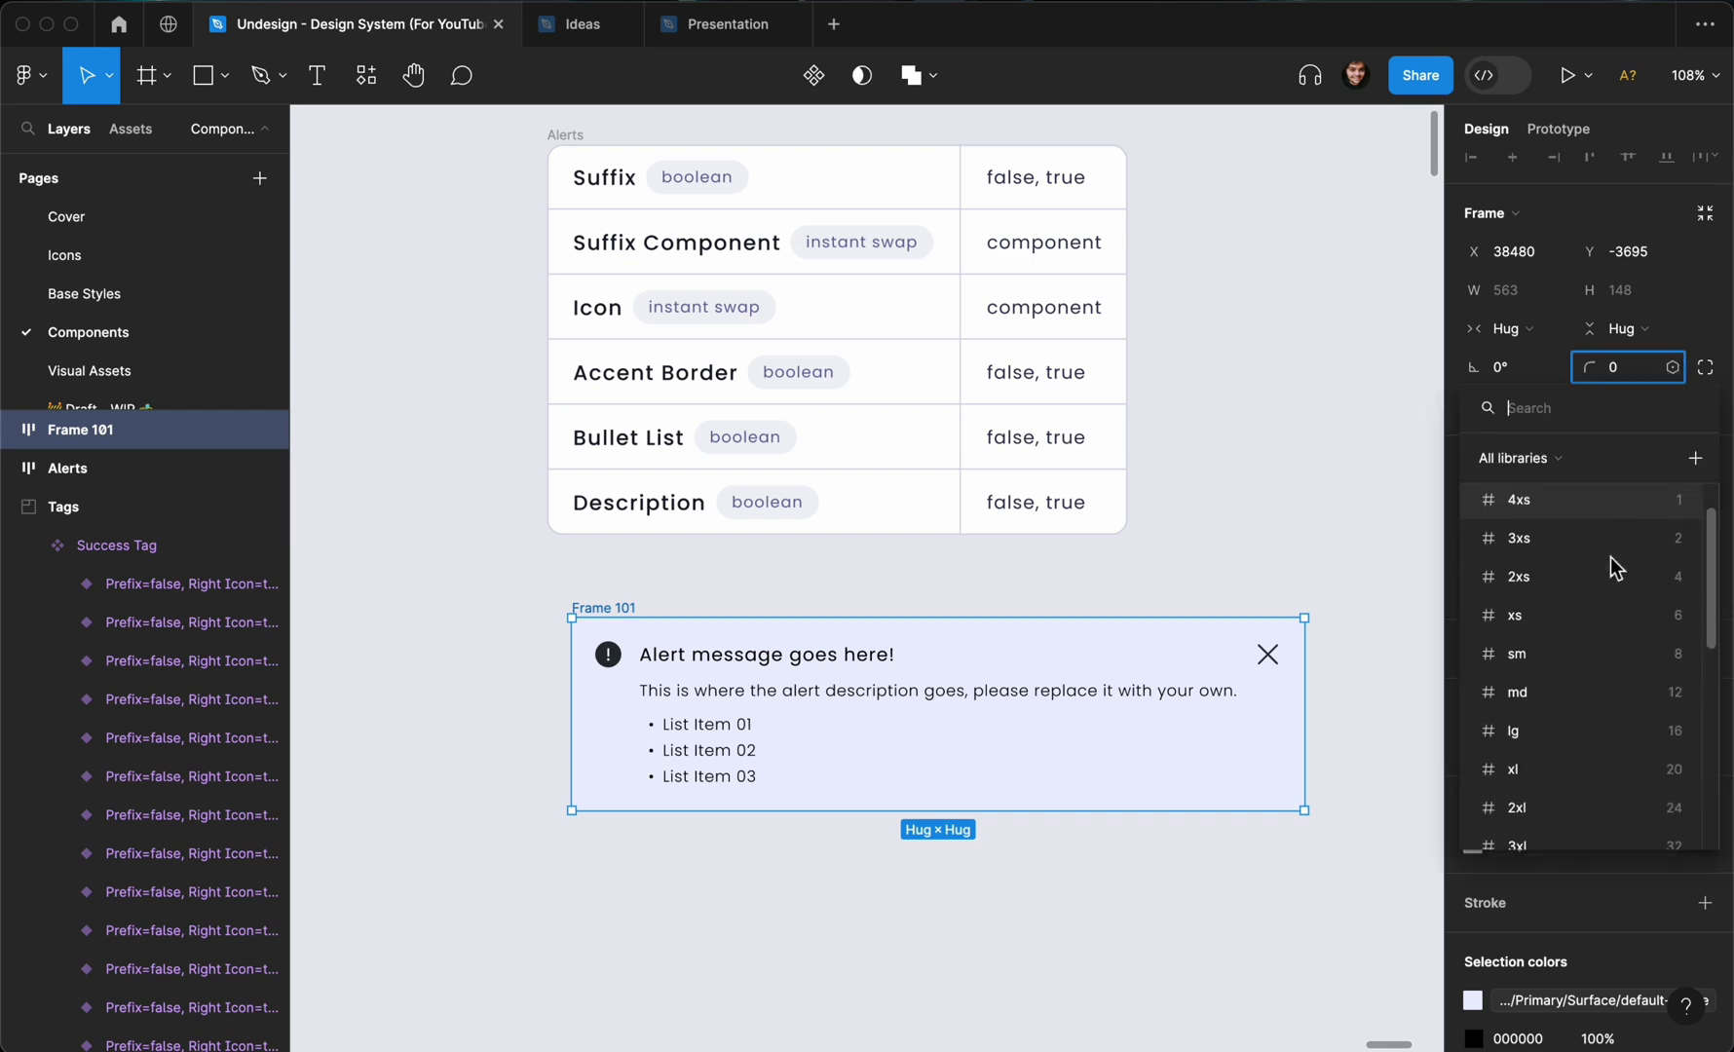
{"action": "scroll", "coordinate": [1610, 557], "scroll_direction": "down", "scroll_amount": 5}
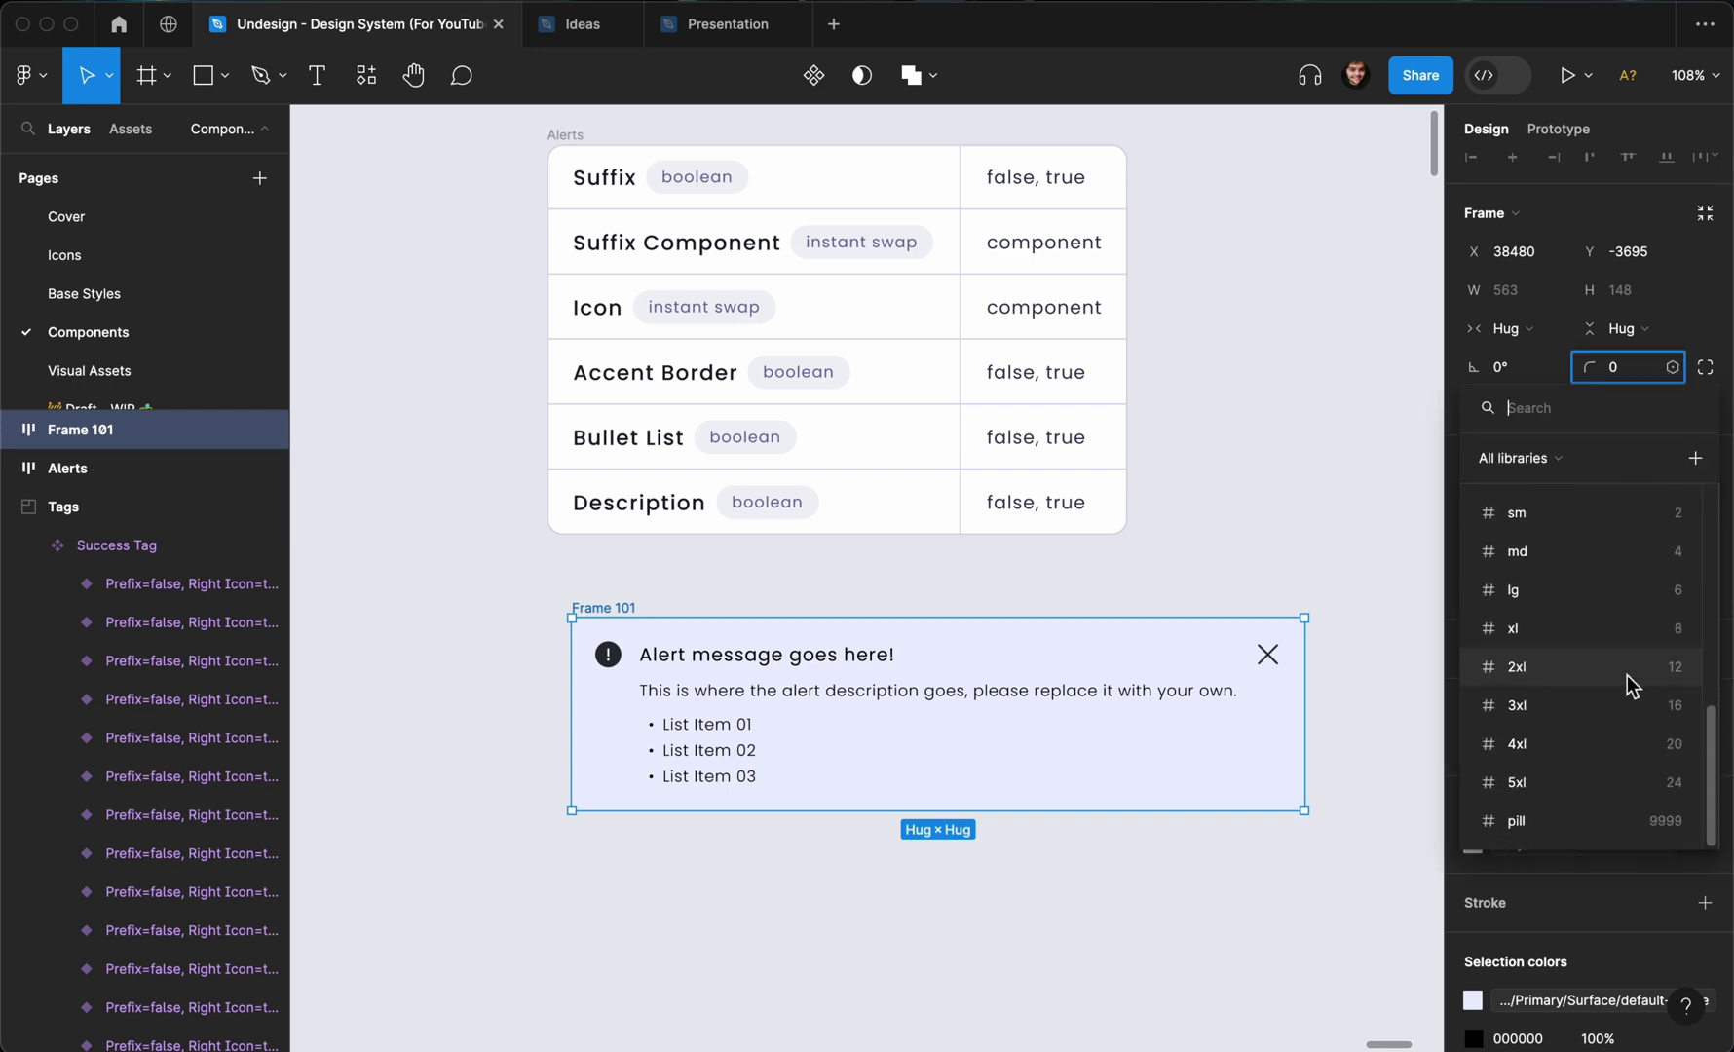
{"action": "left_click", "coordinate": [1627, 674]}
{"action": "left_click", "coordinate": [1133, 580]}
Recolor the alert's info-circle icon with the Colors/Primary/Surface/default-light token.
{"action": "scroll", "coordinate": [604, 657], "scroll_direction": "up", "scroll_amount": 5}
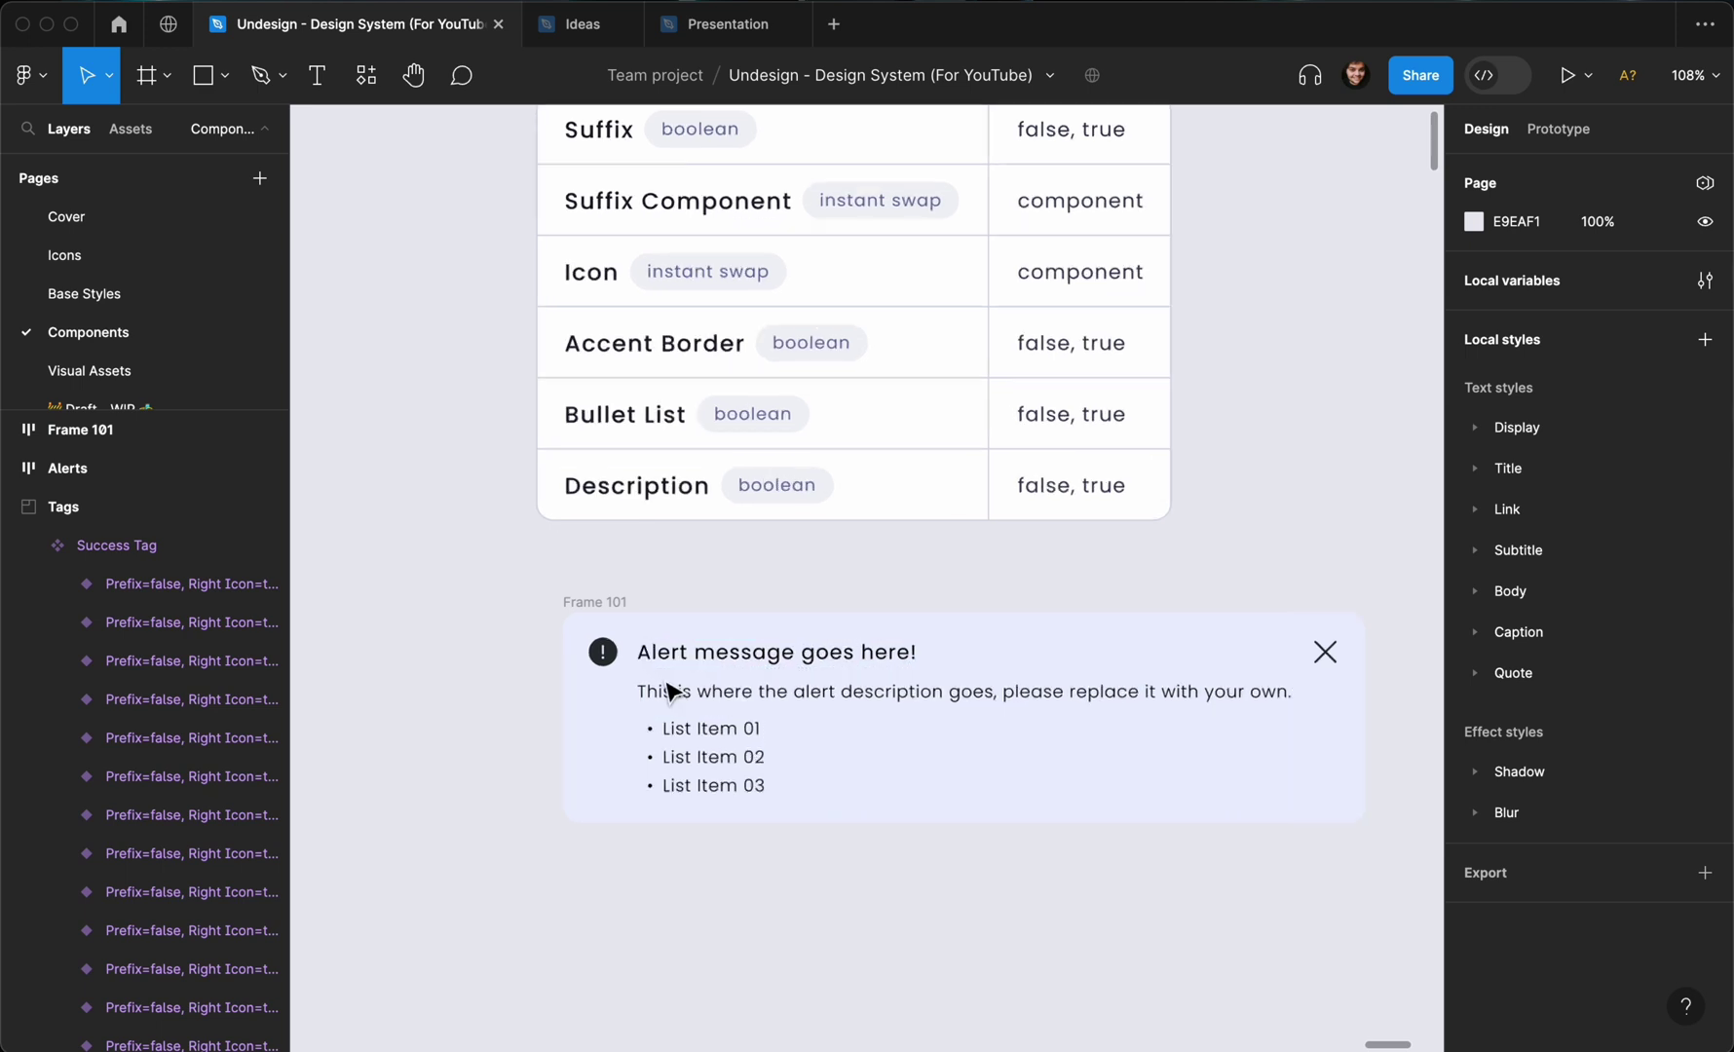
{"action": "left_click", "coordinate": [604, 658]}
{"action": "scroll", "coordinate": [1539, 743], "scroll_direction": "down", "scroll_amount": 2}
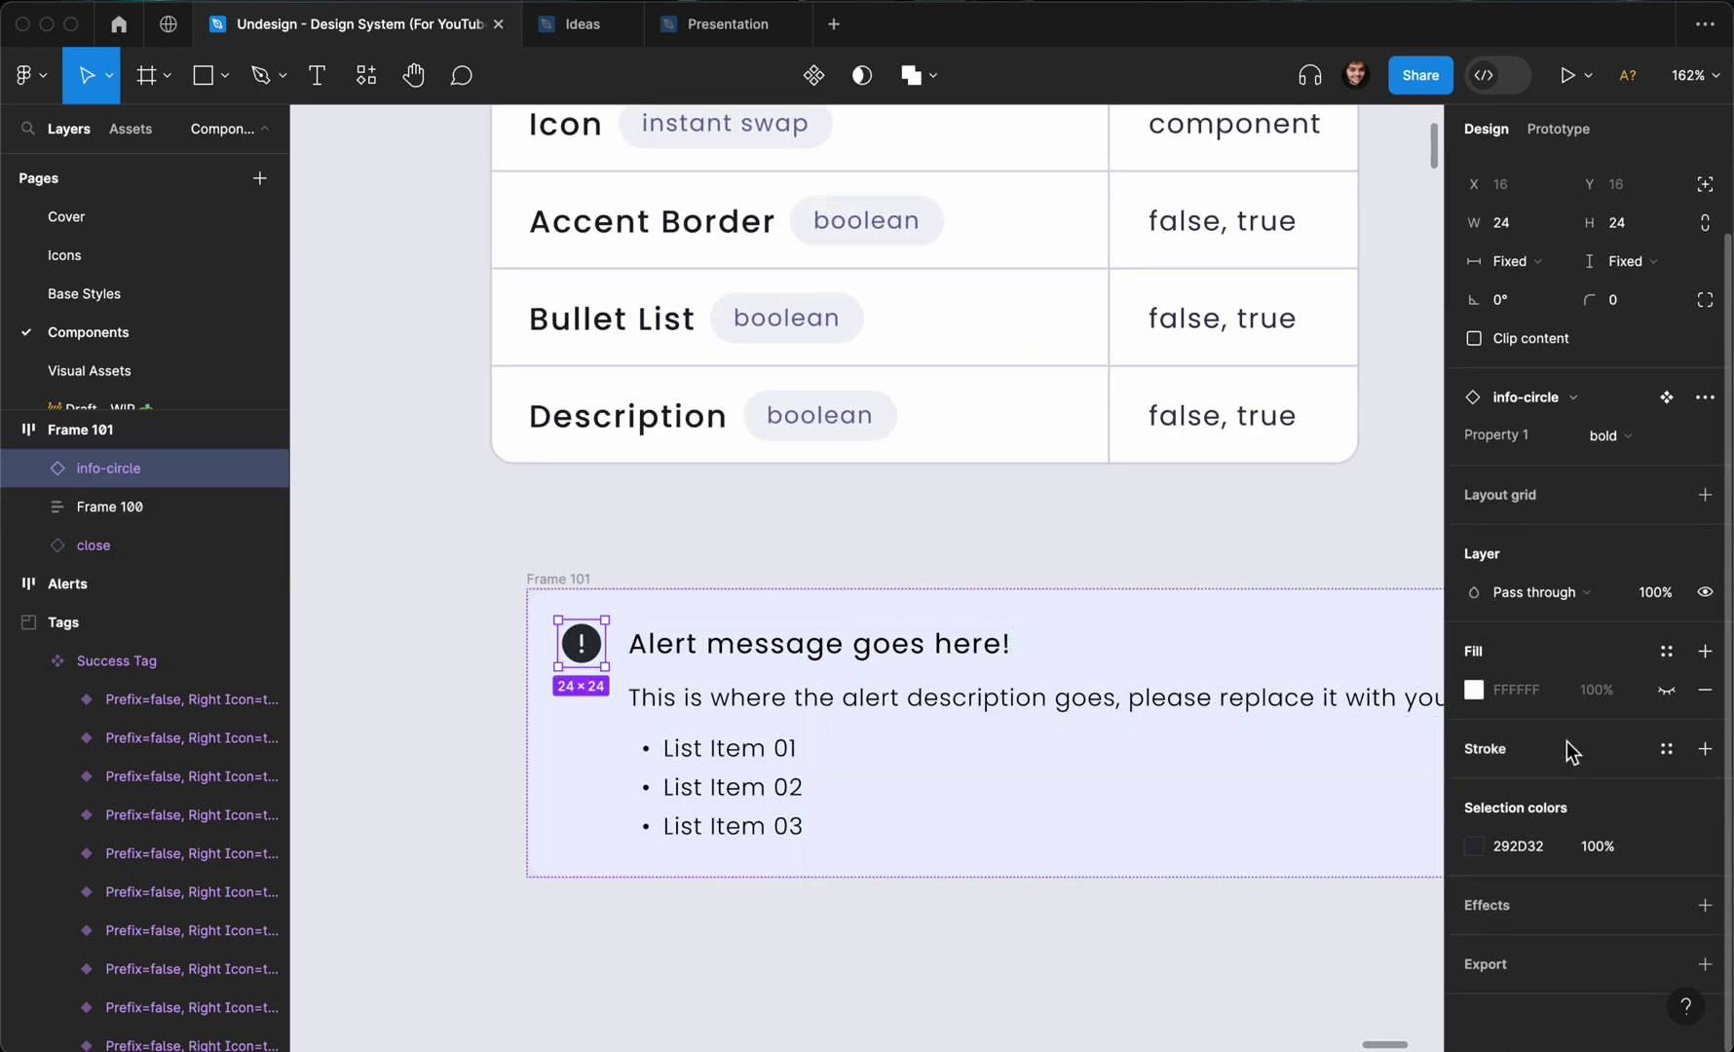
{"action": "left_click", "coordinate": [1666, 845]}
{"action": "type", "text": "prim"}
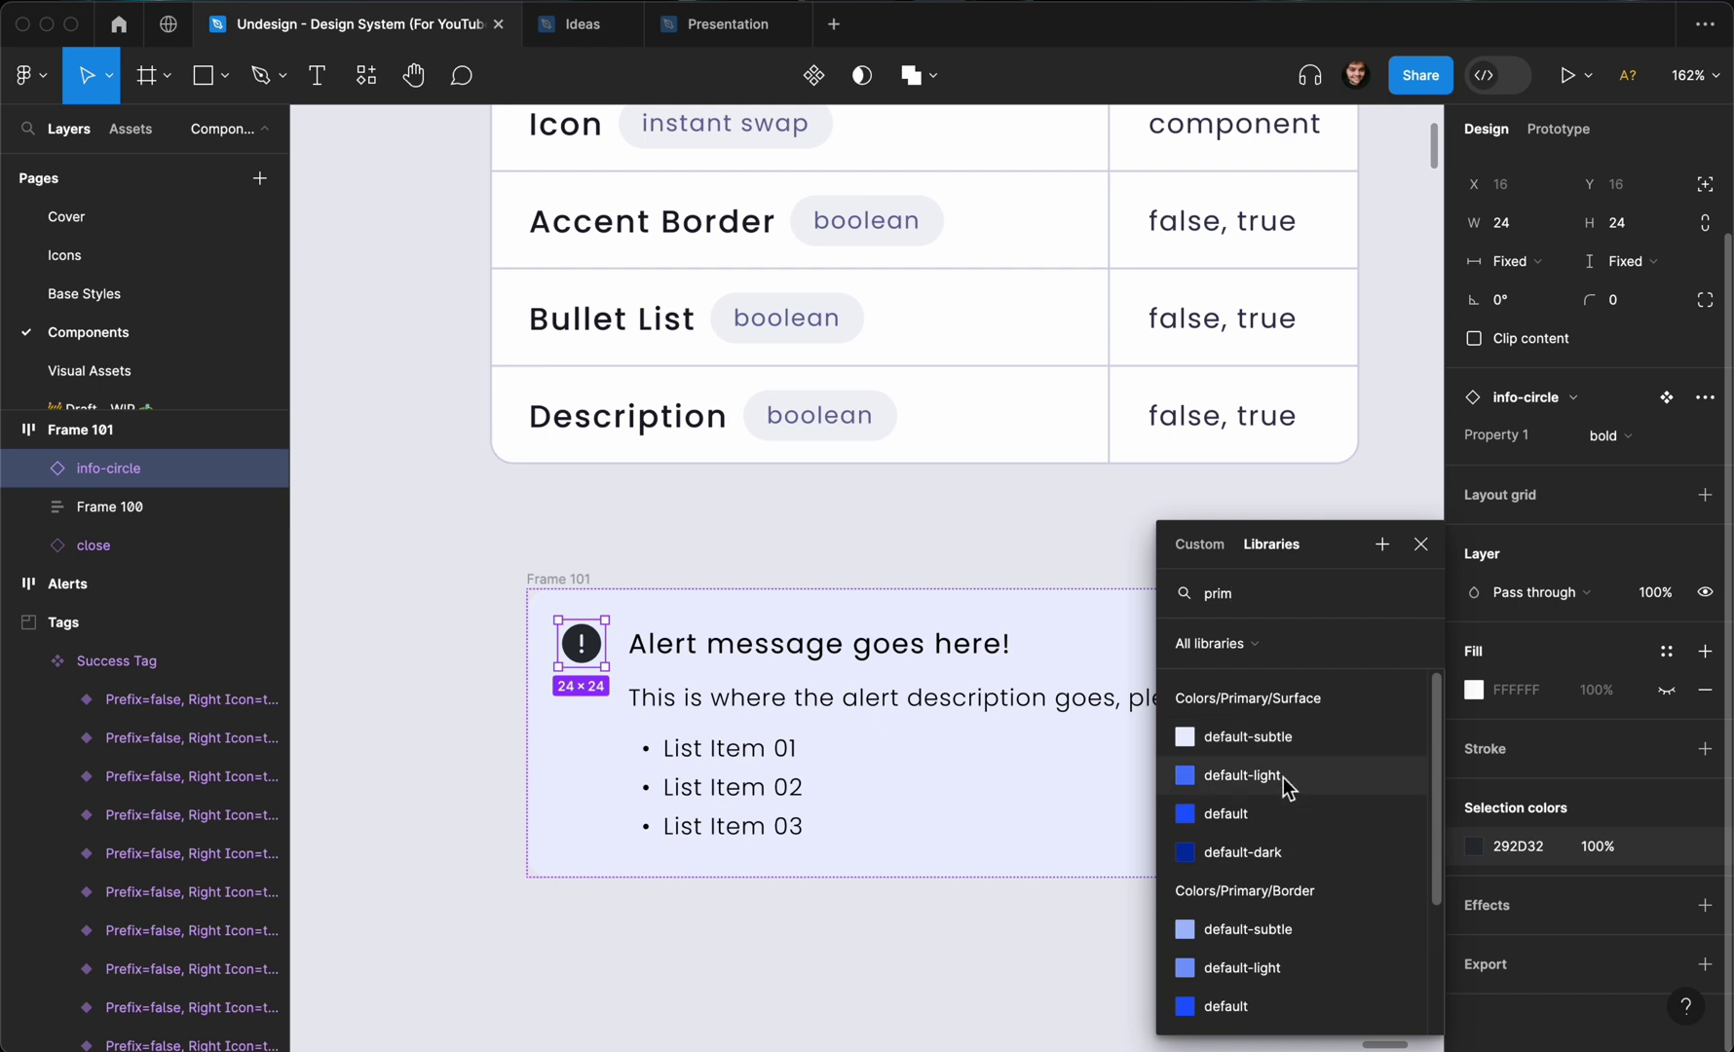
{"action": "key", "text": "Escape"}
Recolor the alert's close icon with the Colors/Primary/Border/default-light token.
{"action": "scroll", "coordinate": [785, 658], "scroll_direction": "right", "scroll_amount": 5}
{"action": "left_click", "coordinate": [1042, 668]}
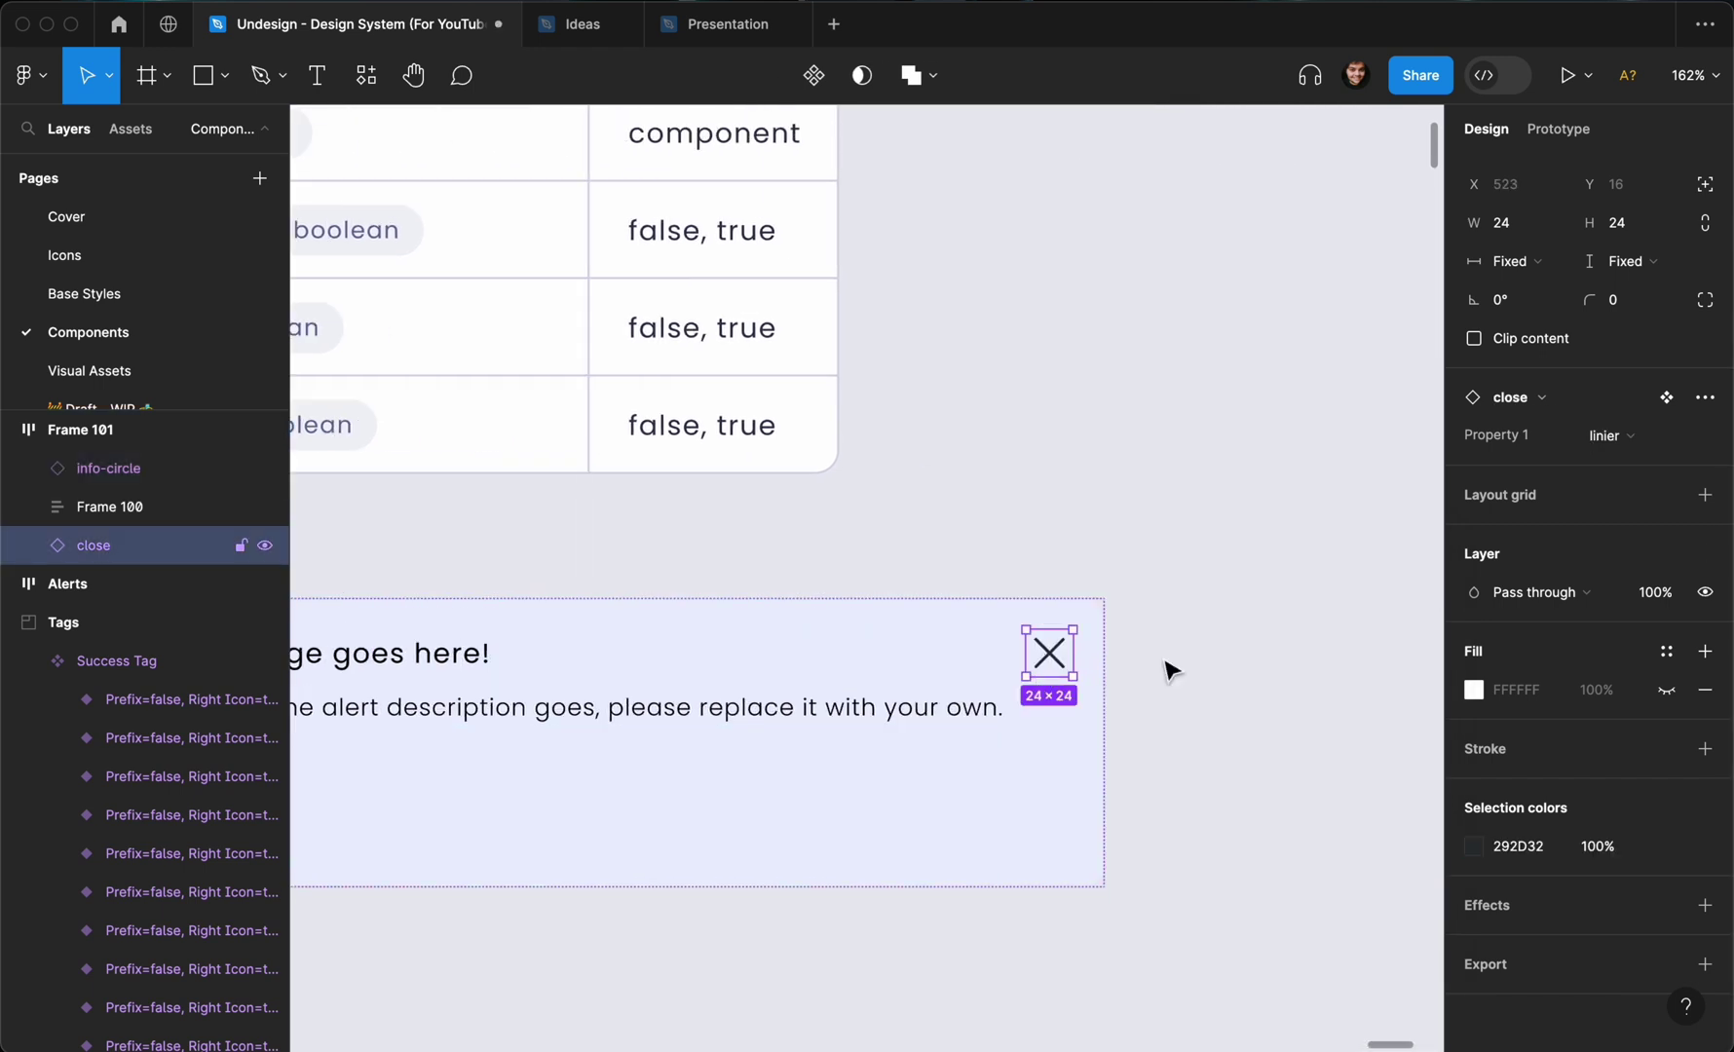
{"action": "left_click", "coordinate": [1666, 845]}
{"action": "type", "text": "pri"}
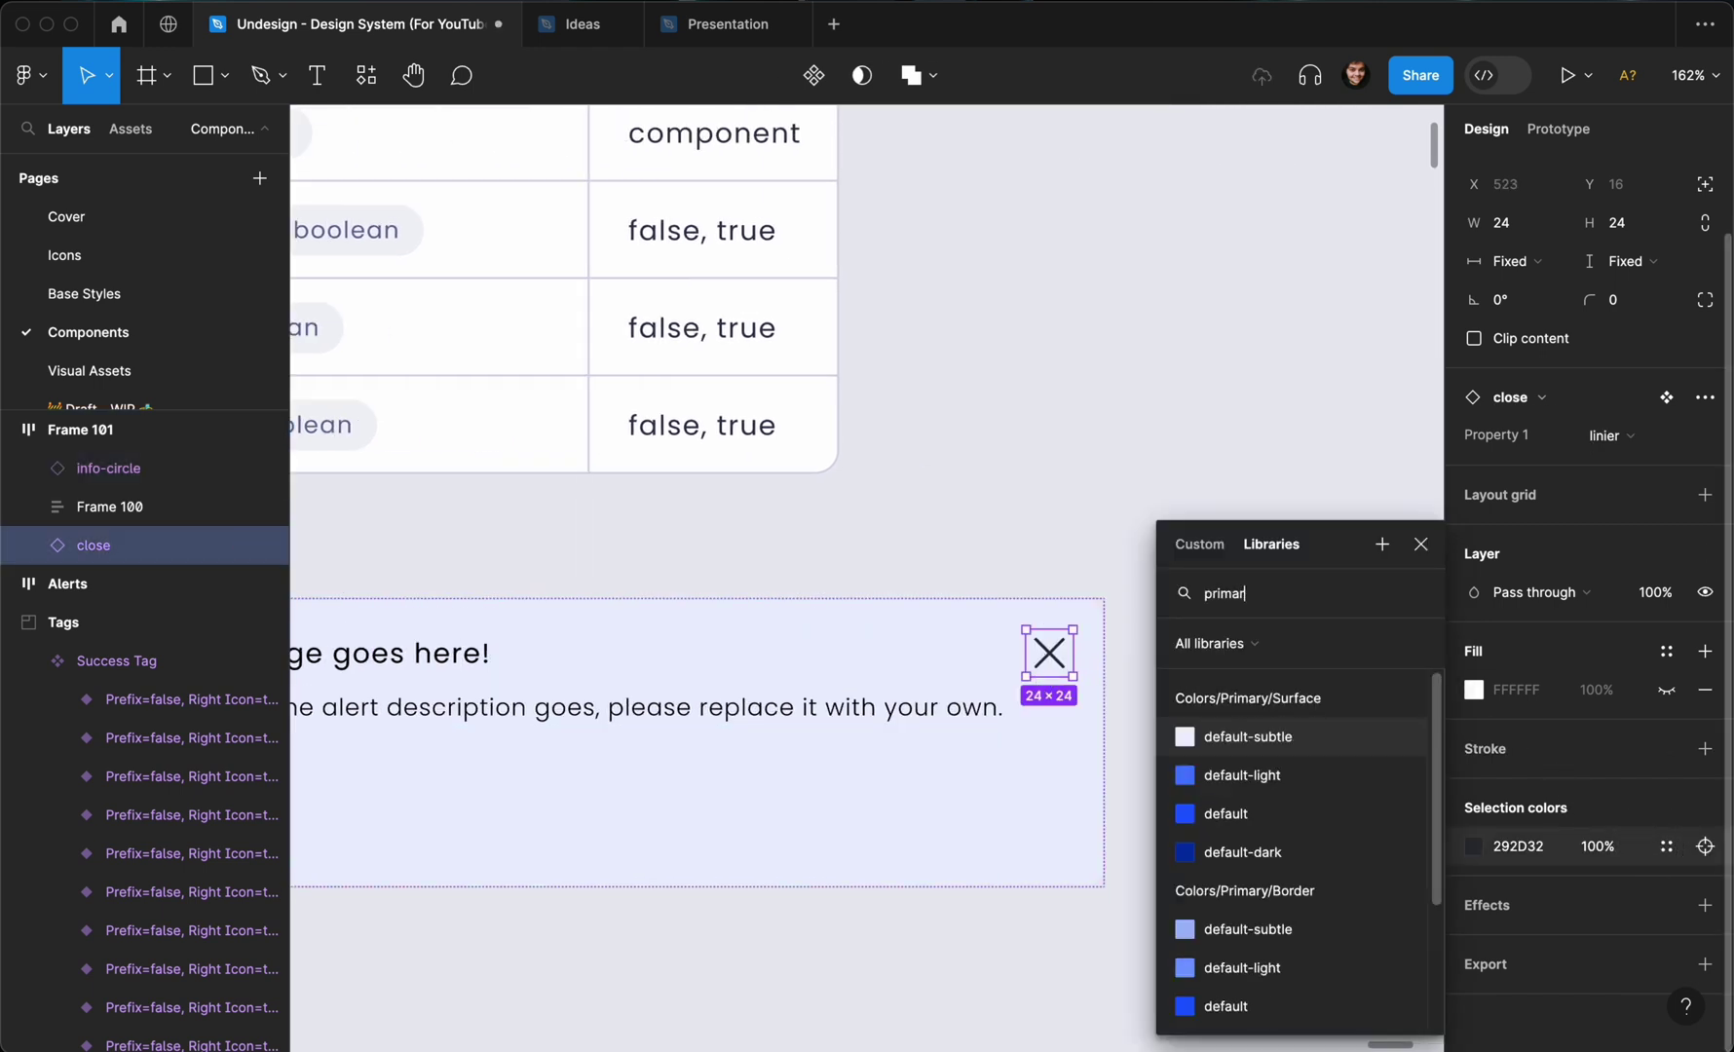
{"action": "type", "text": "mar"}
{"action": "left_click", "coordinate": [1336, 970]}
Set the alert message text's fill to the Colors/Primary/Text \ Icon token link \ label.
{"action": "scroll", "coordinate": [990, 747], "scroll_direction": "down", "scroll_amount": 5}
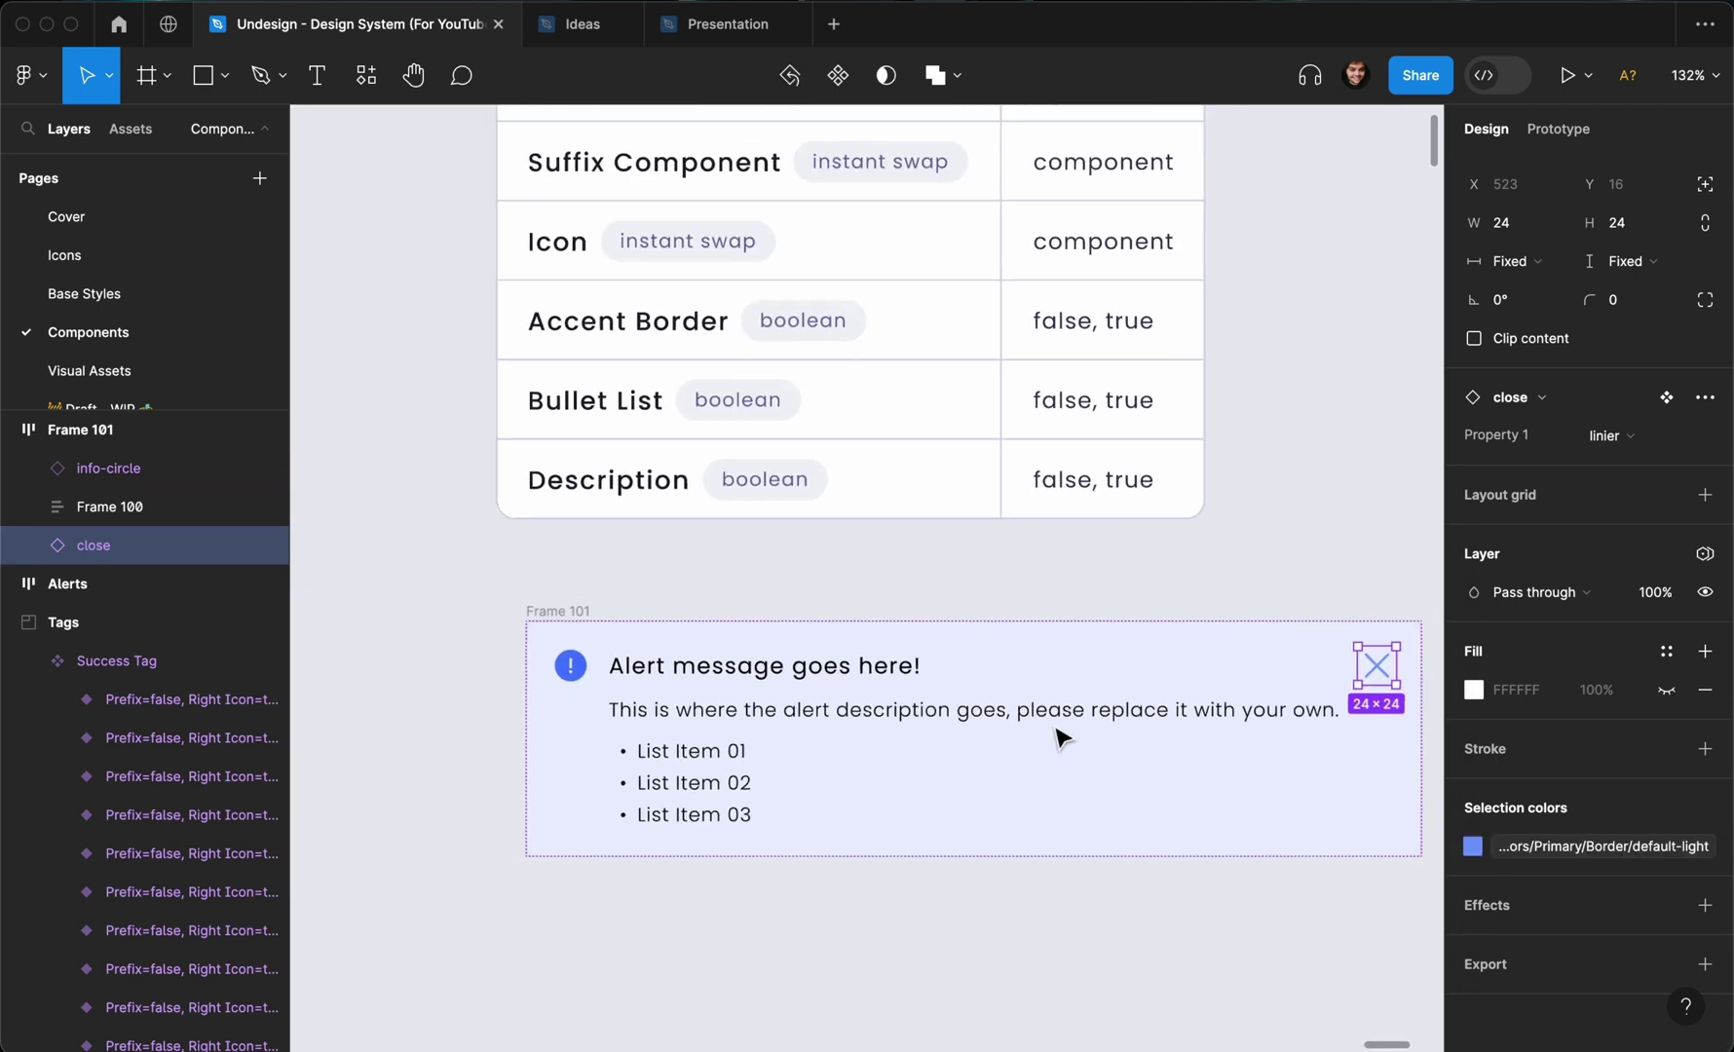
{"action": "double_click", "coordinate": [761, 687]}
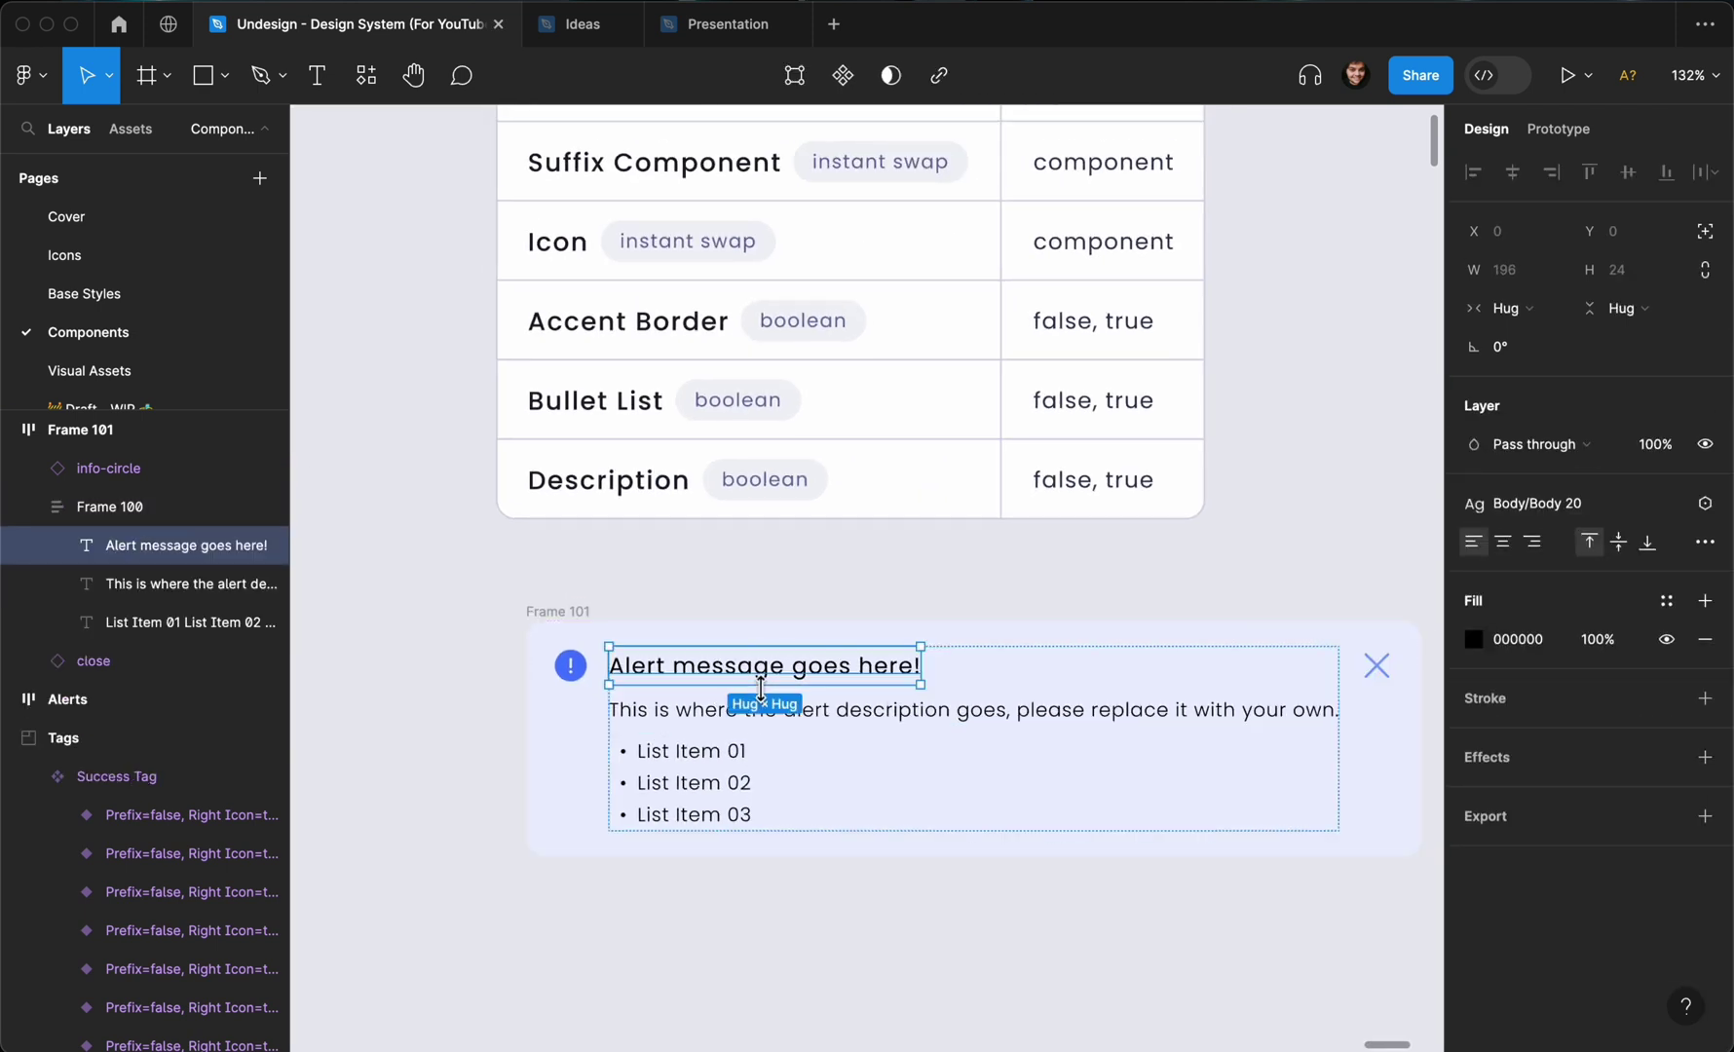
{"action": "left_click", "coordinate": [1664, 602]}
{"action": "type", "text": "prima"}
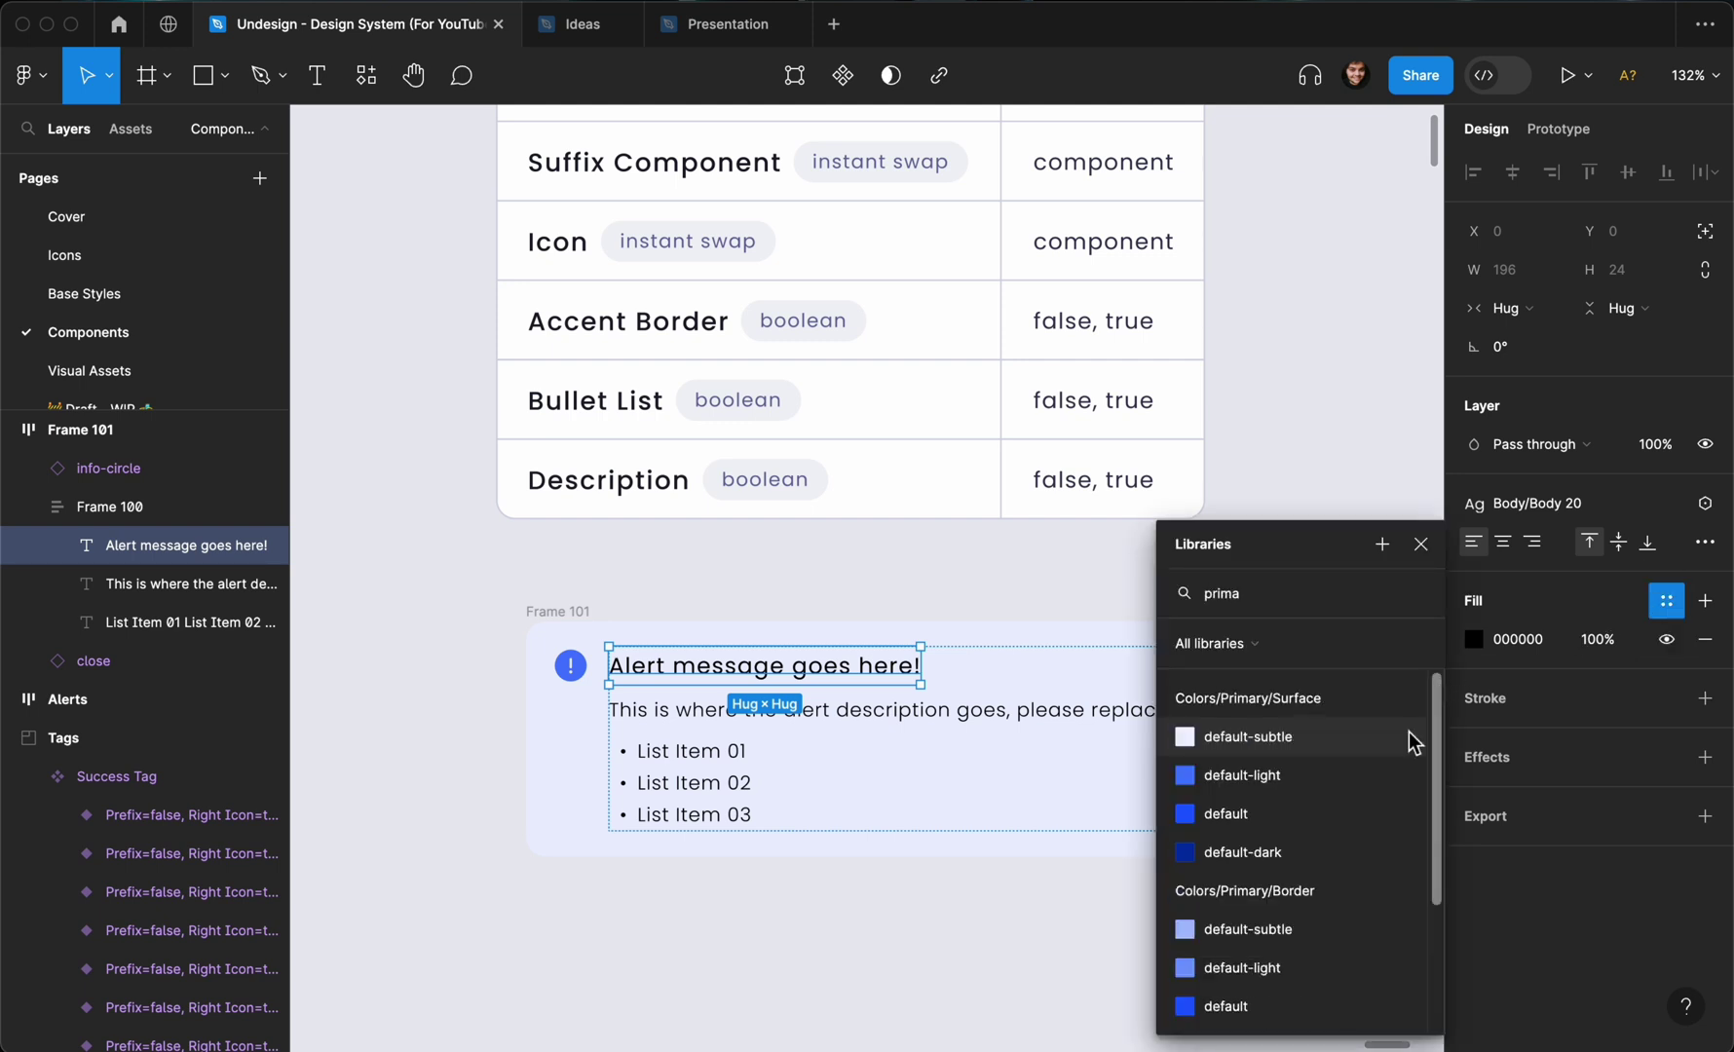
{"action": "scroll", "coordinate": [1305, 843], "scroll_direction": "down", "scroll_amount": 4}
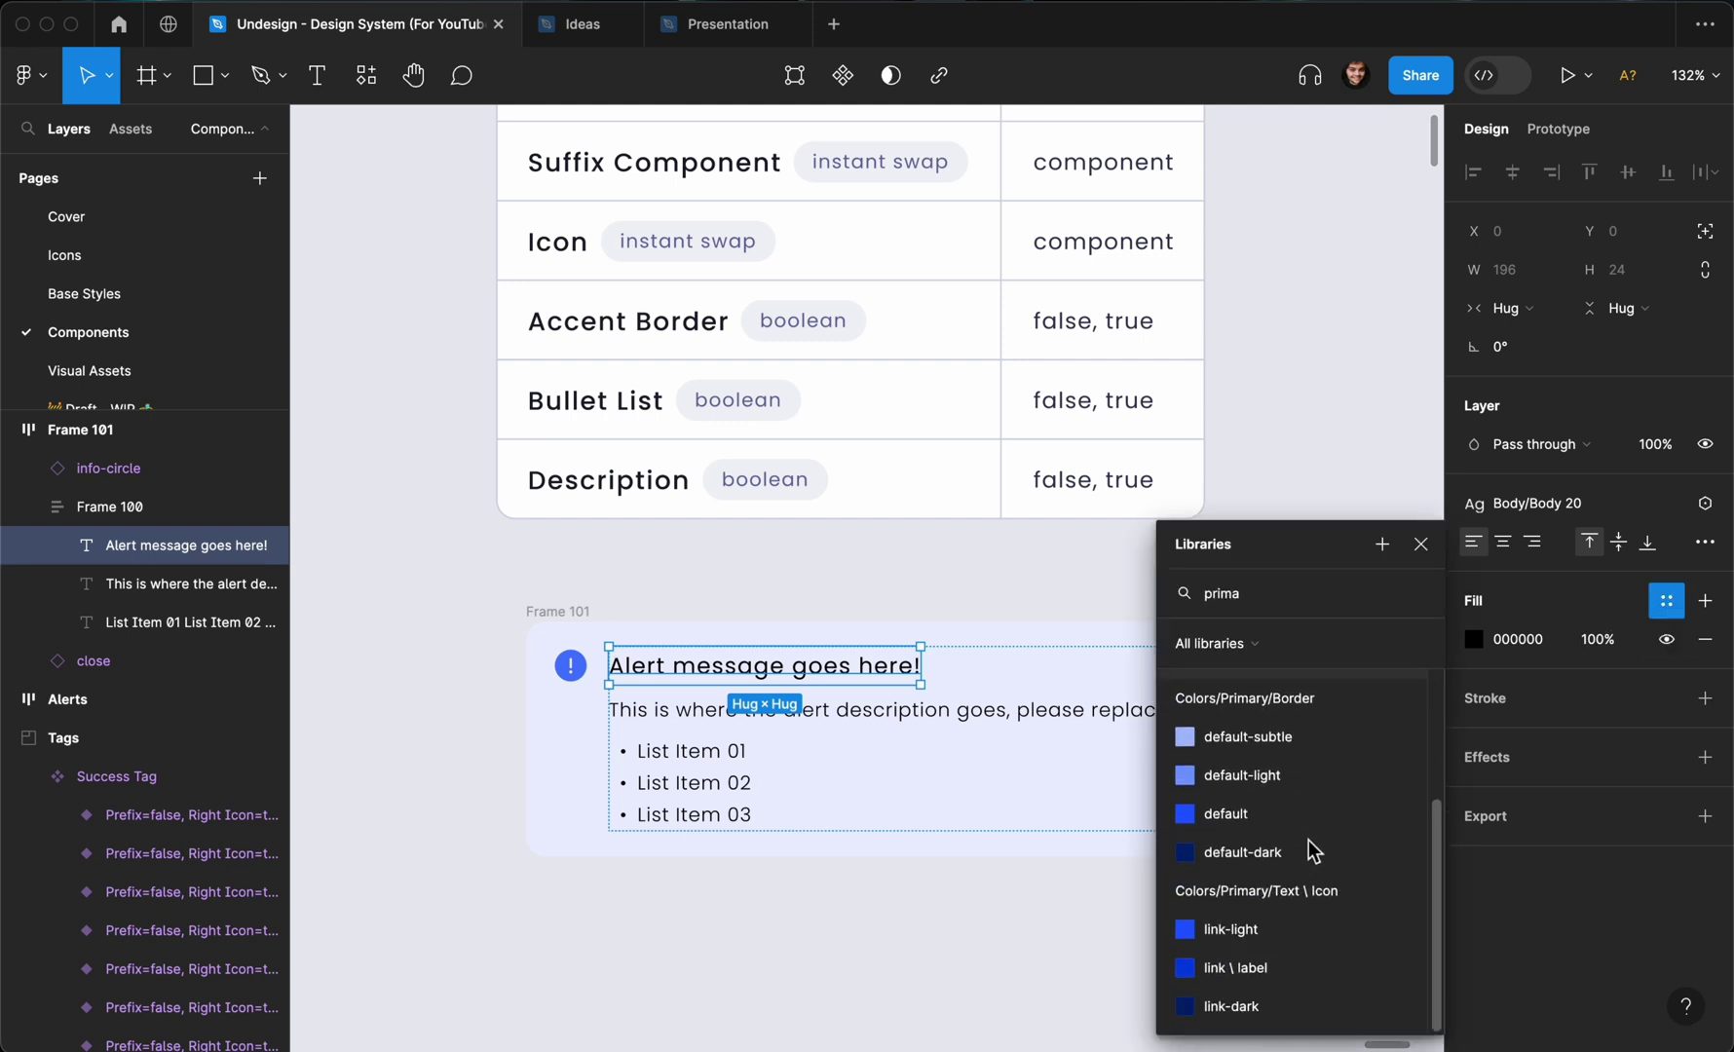
{"action": "left_click", "coordinate": [1232, 967]}
Set the fill of the alert description and bullet list texts to the Colors/Primary/Text \ Icon token link-dark.
{"action": "left_click", "coordinate": [824, 712]}
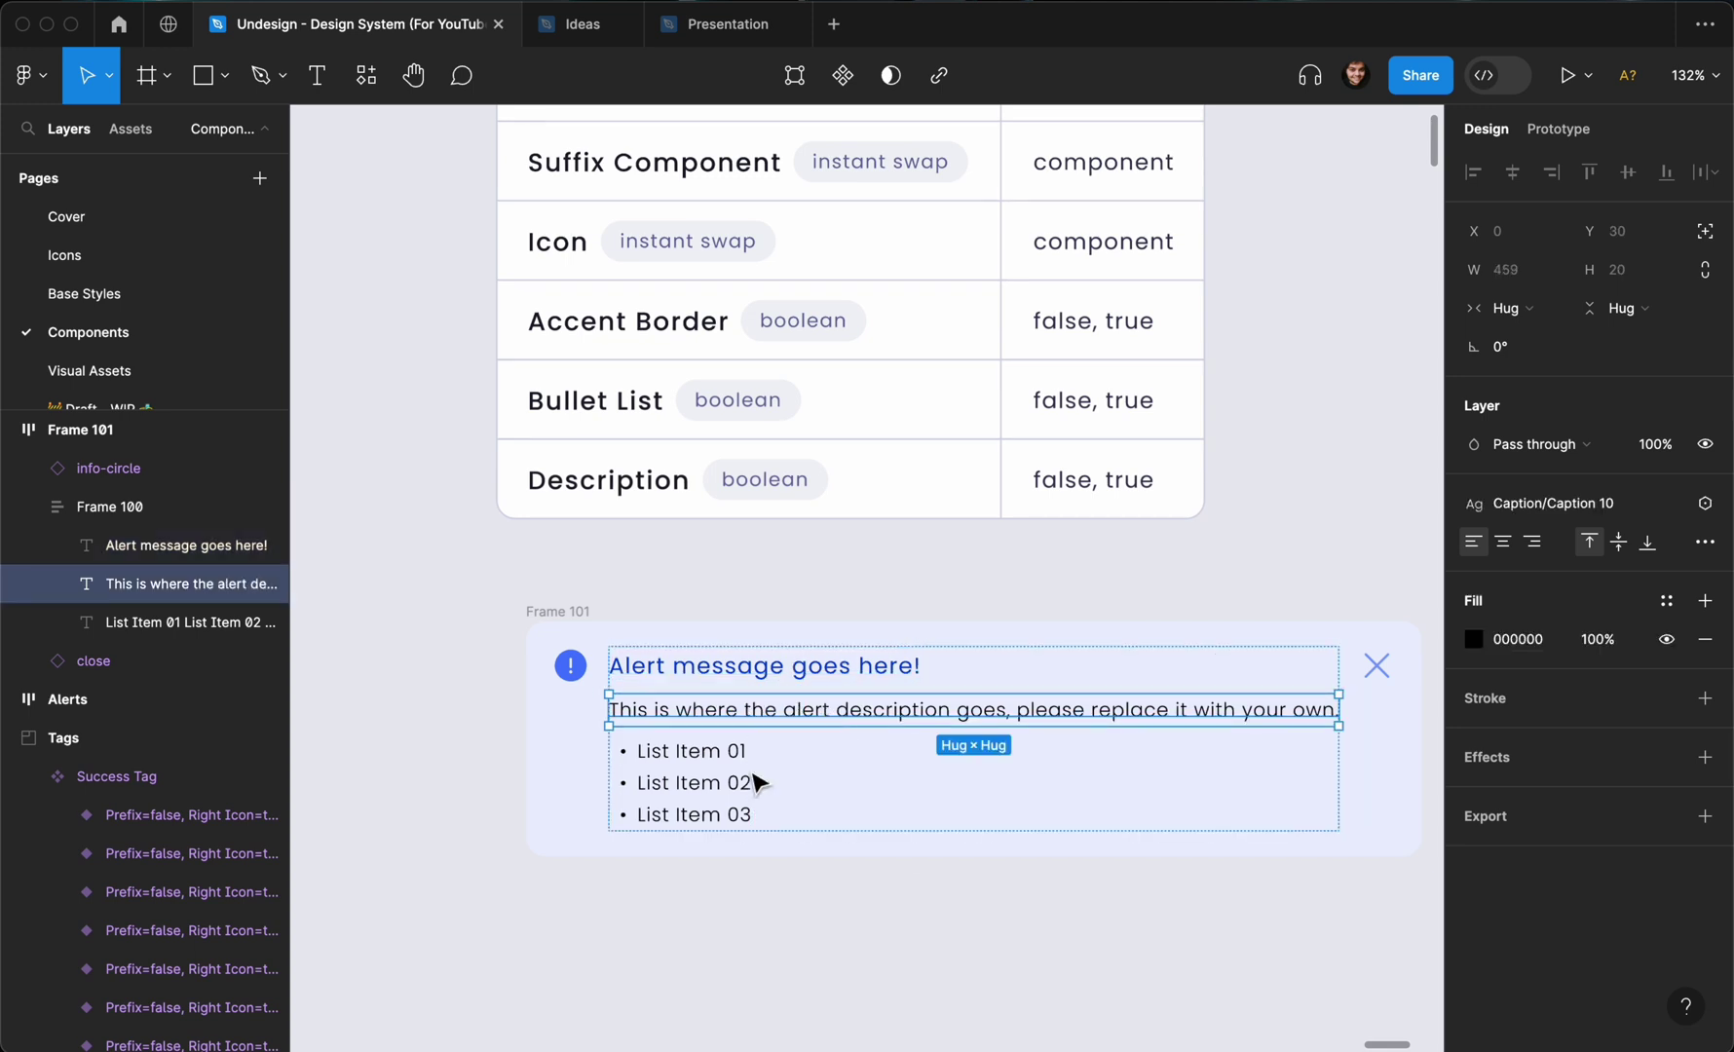
{"action": "left_click", "coordinate": [755, 784], "text": "shift"}
{"action": "left_click", "coordinate": [1666, 659]}
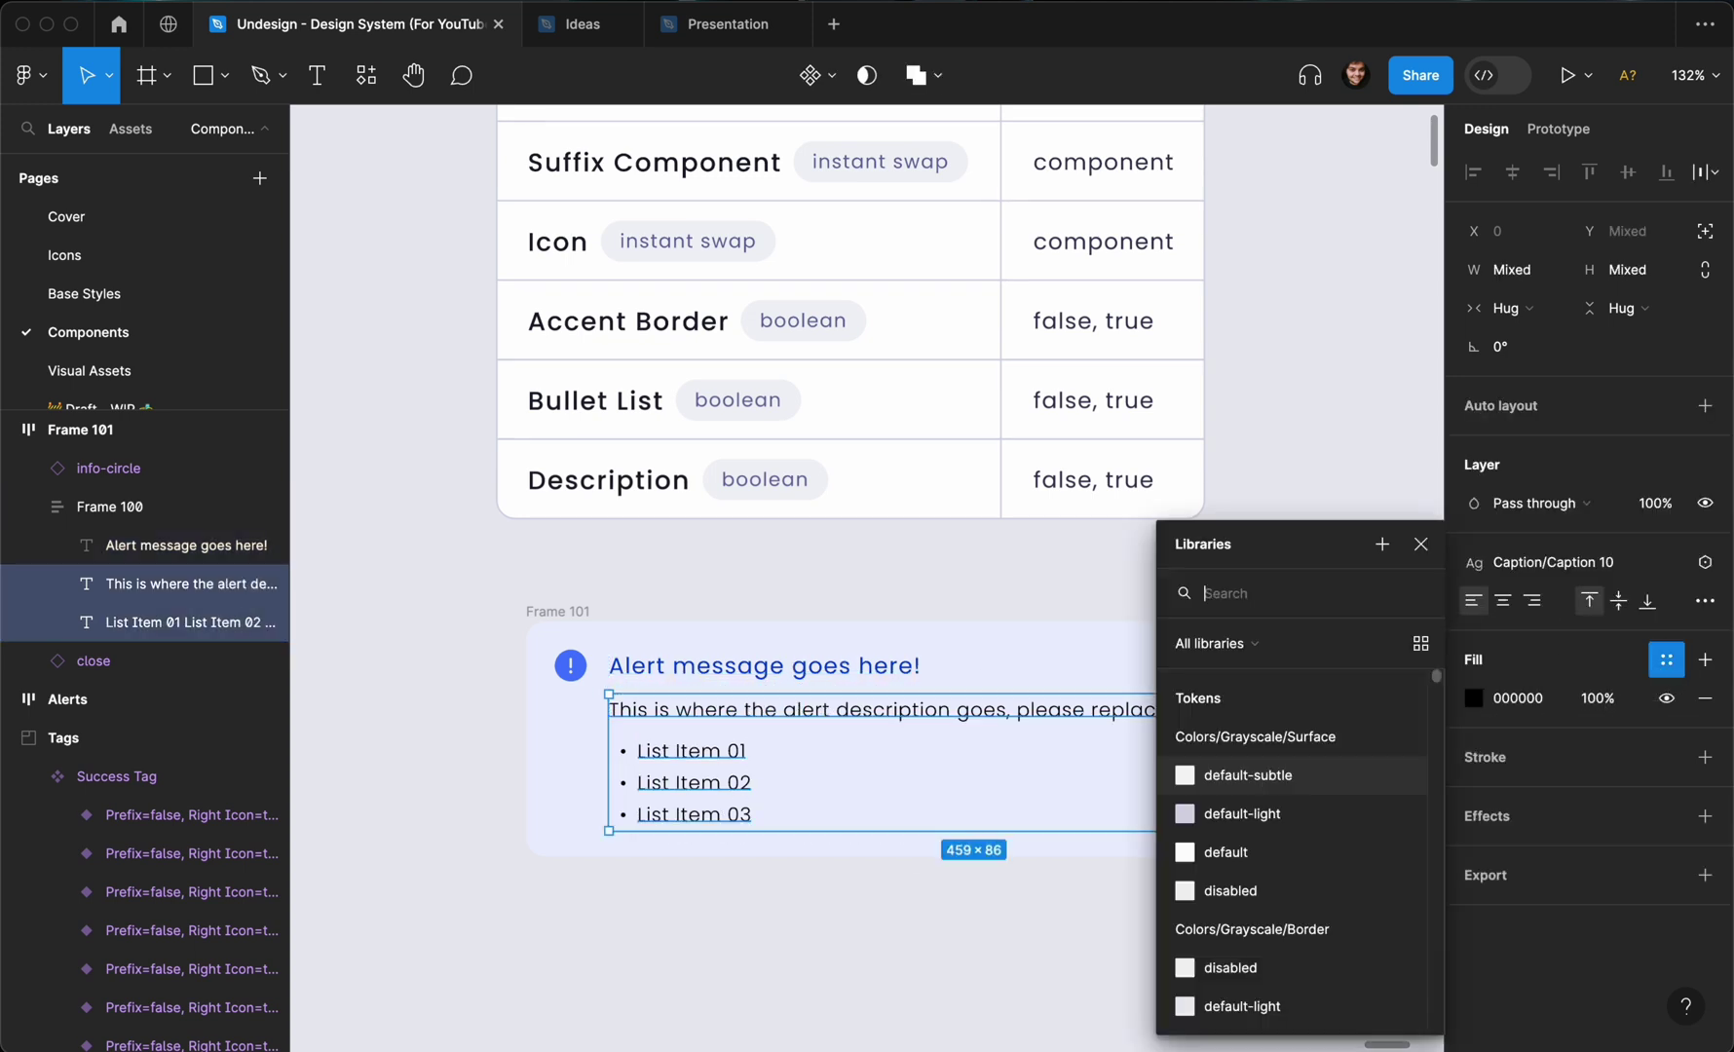
{"action": "type", "text": "primar"}
{"action": "scroll", "coordinate": [1419, 770], "scroll_direction": "down", "scroll_amount": 4}
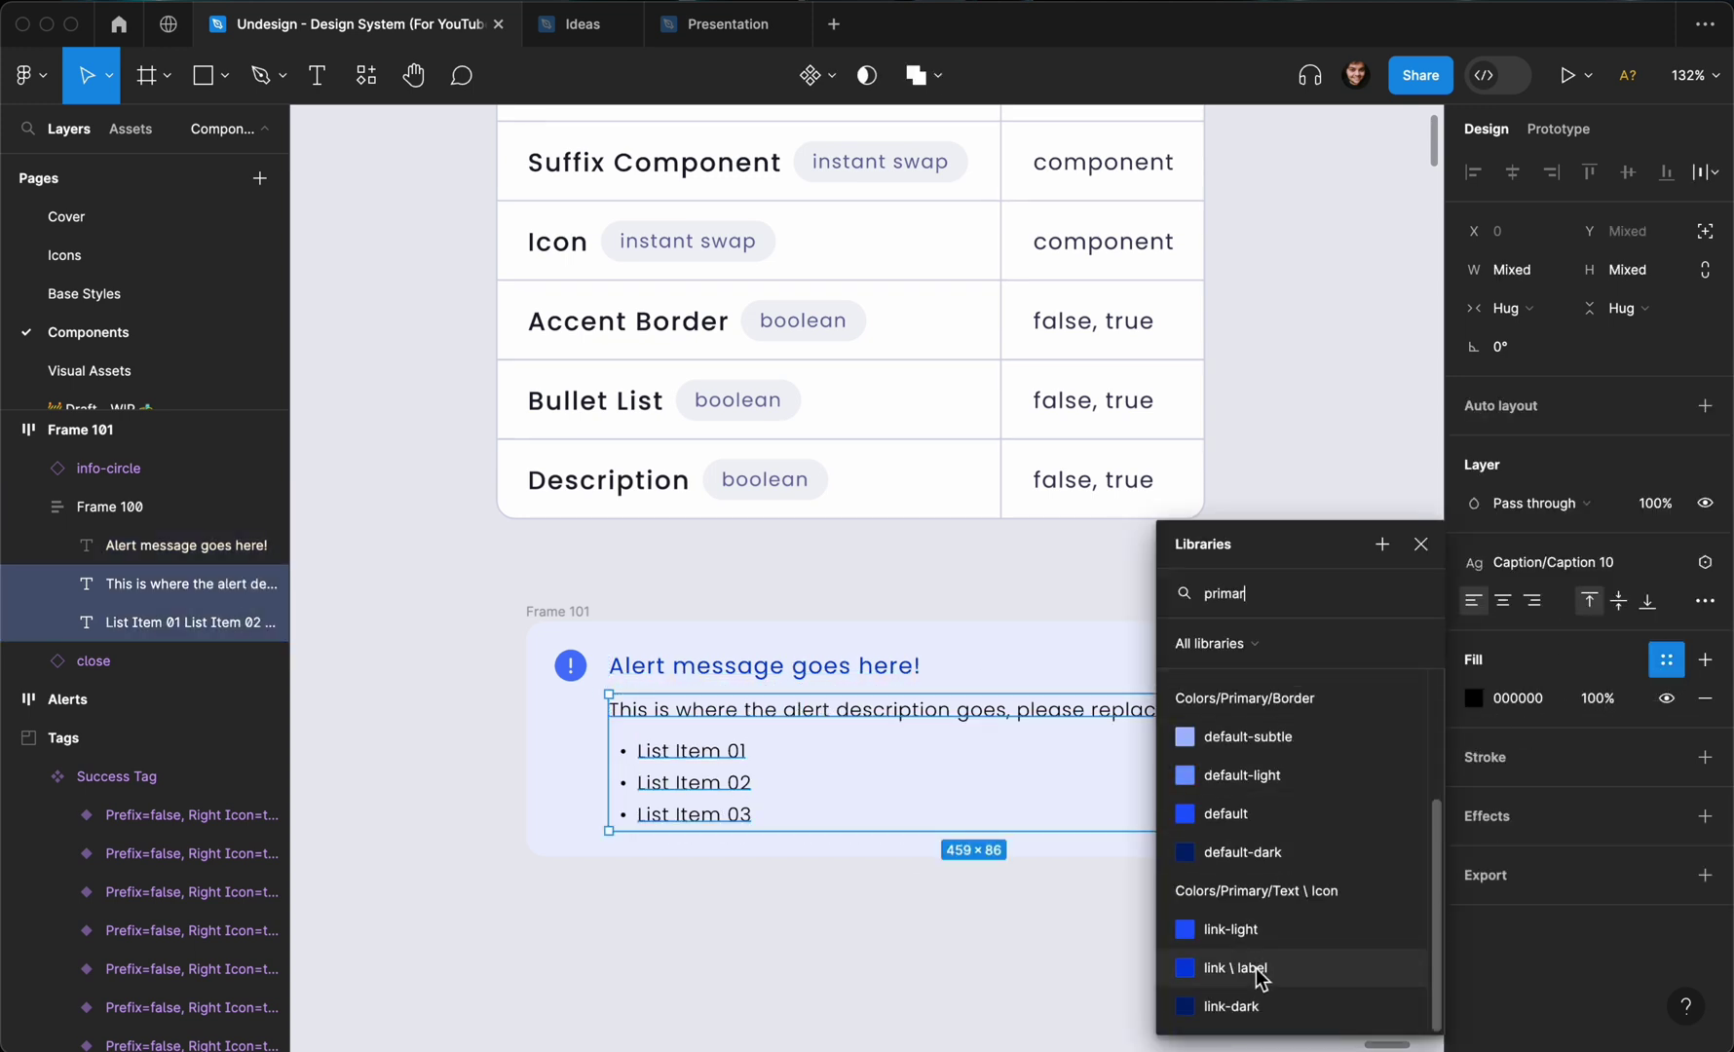
{"action": "left_click", "coordinate": [1239, 1007]}
{"action": "left_click", "coordinate": [894, 588]}
{"action": "scroll", "coordinate": [876, 590], "scroll_direction": "down", "scroll_amount": 3}
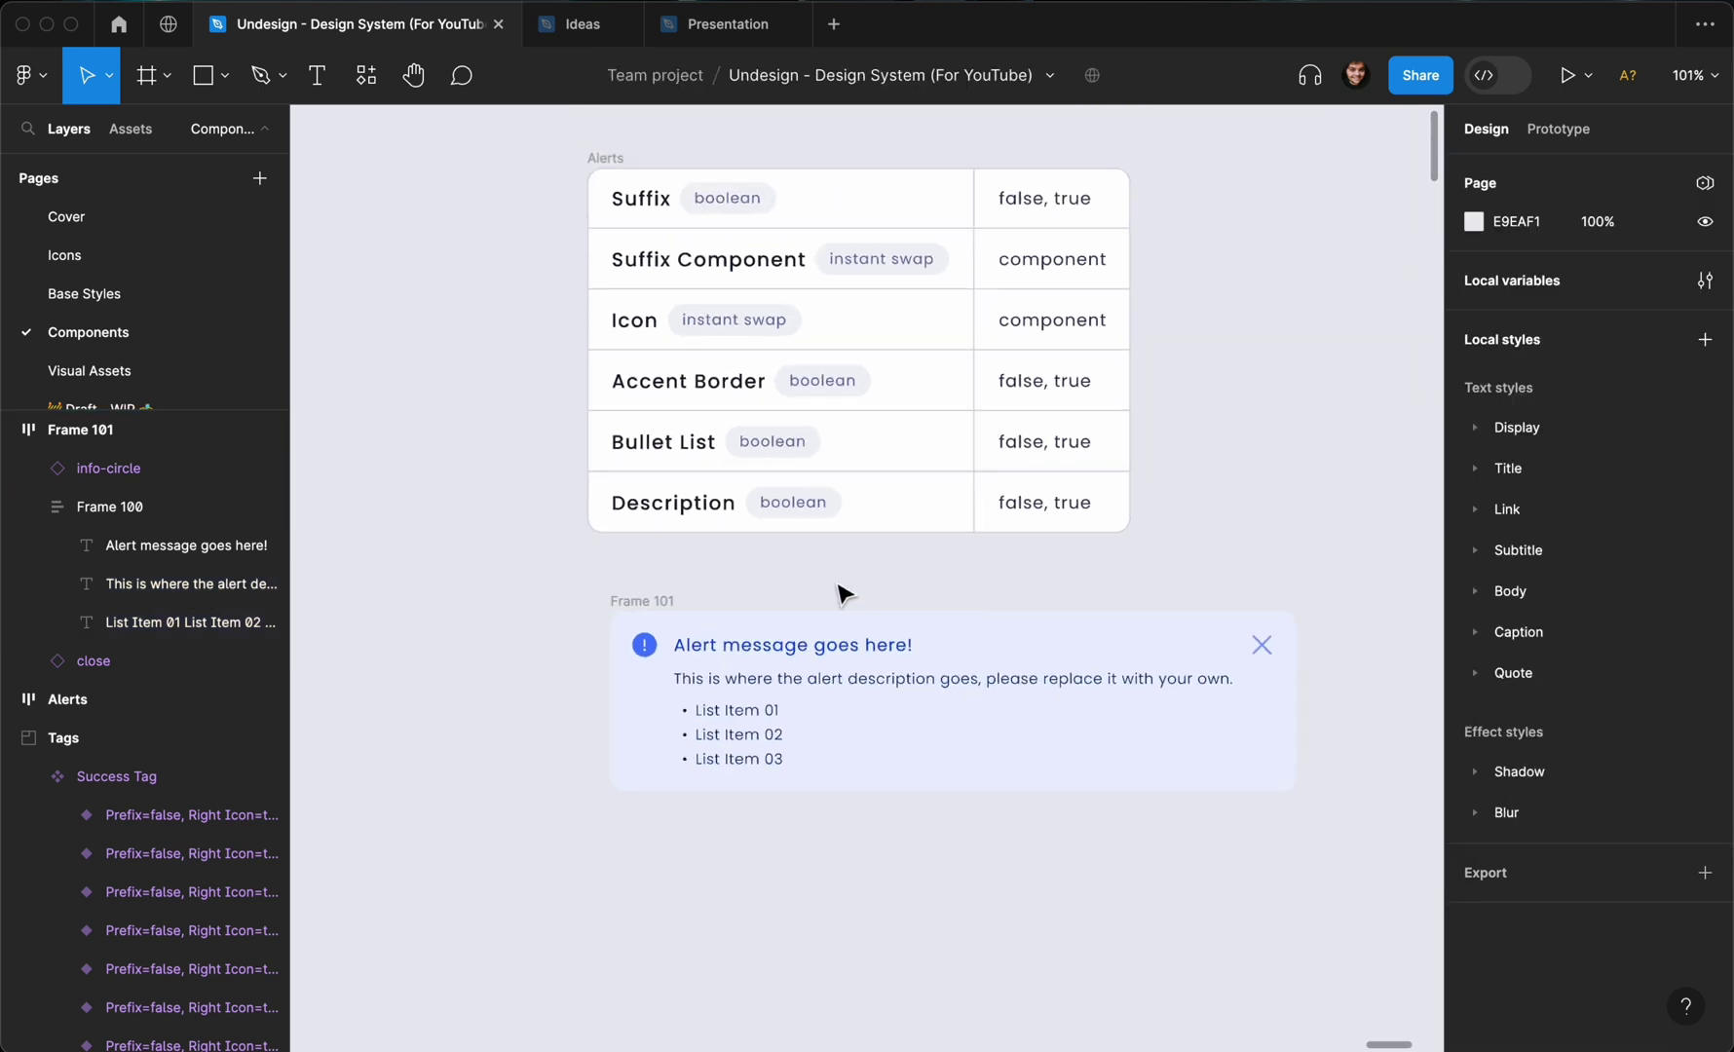
Turn the whole alert frame, Frame 101, into a component.
{"action": "left_click", "coordinate": [664, 602]}
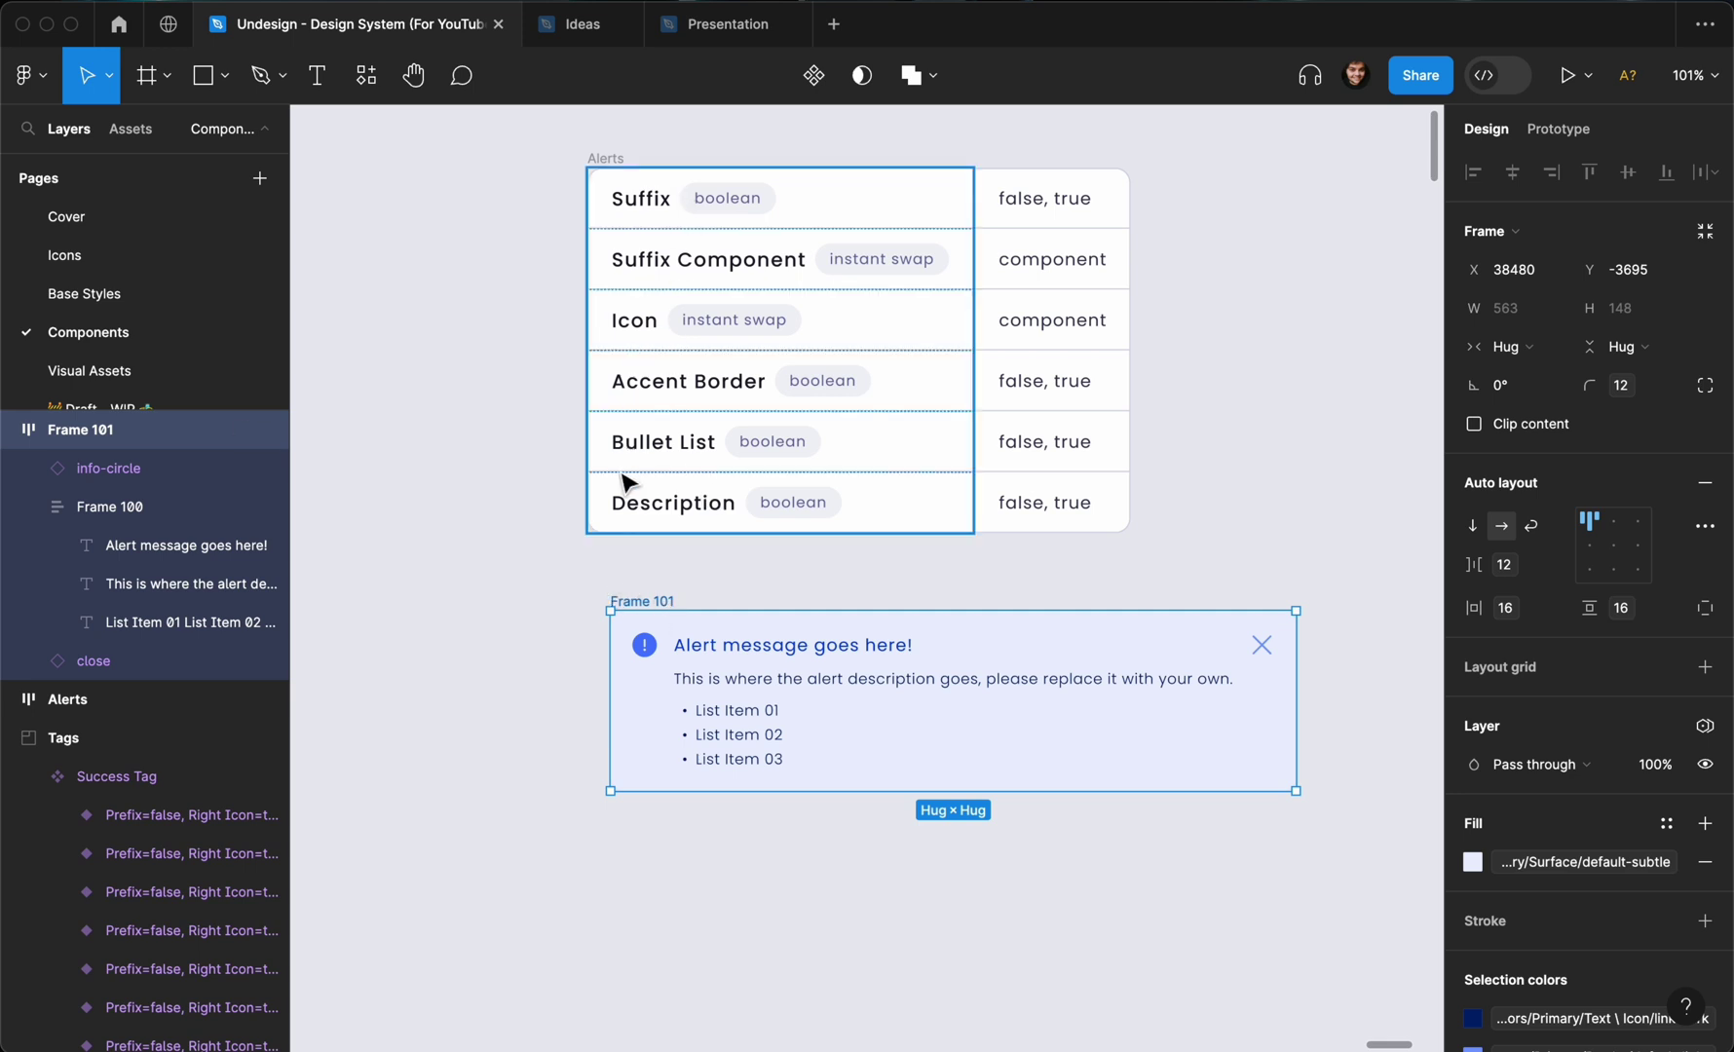
{"action": "left_click", "coordinate": [823, 83]}
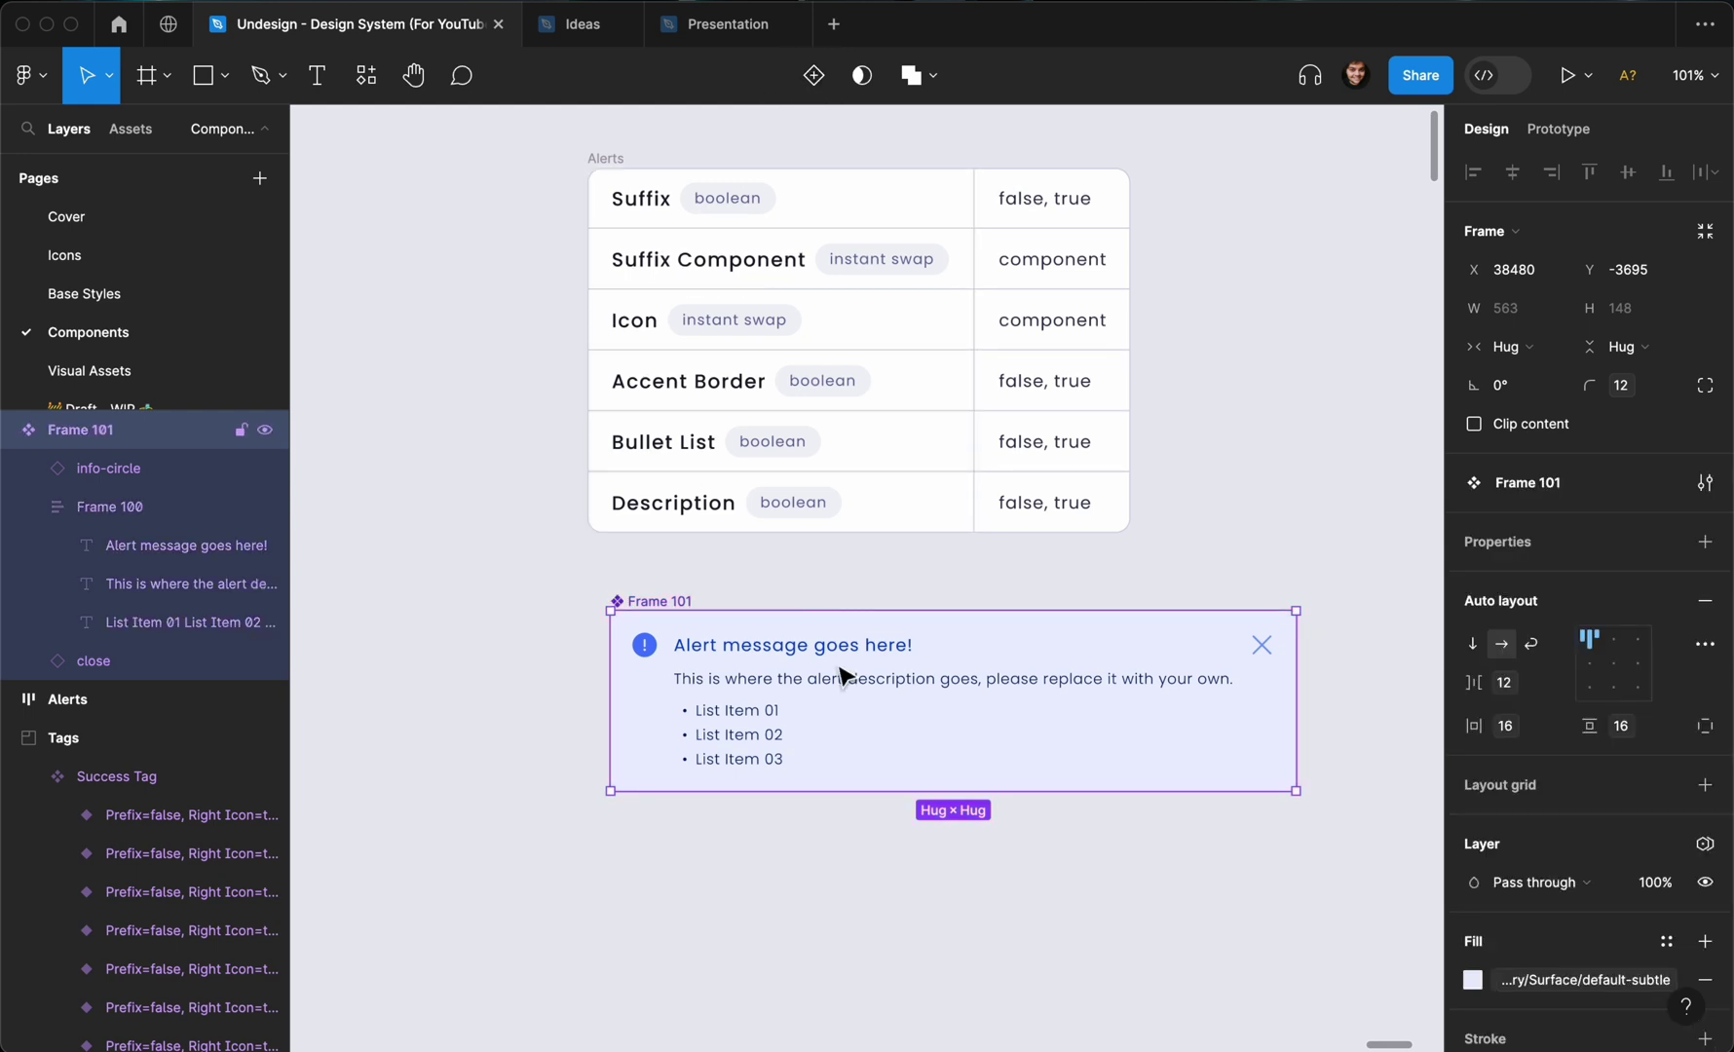
{"action": "double_click", "coordinate": [875, 650]}
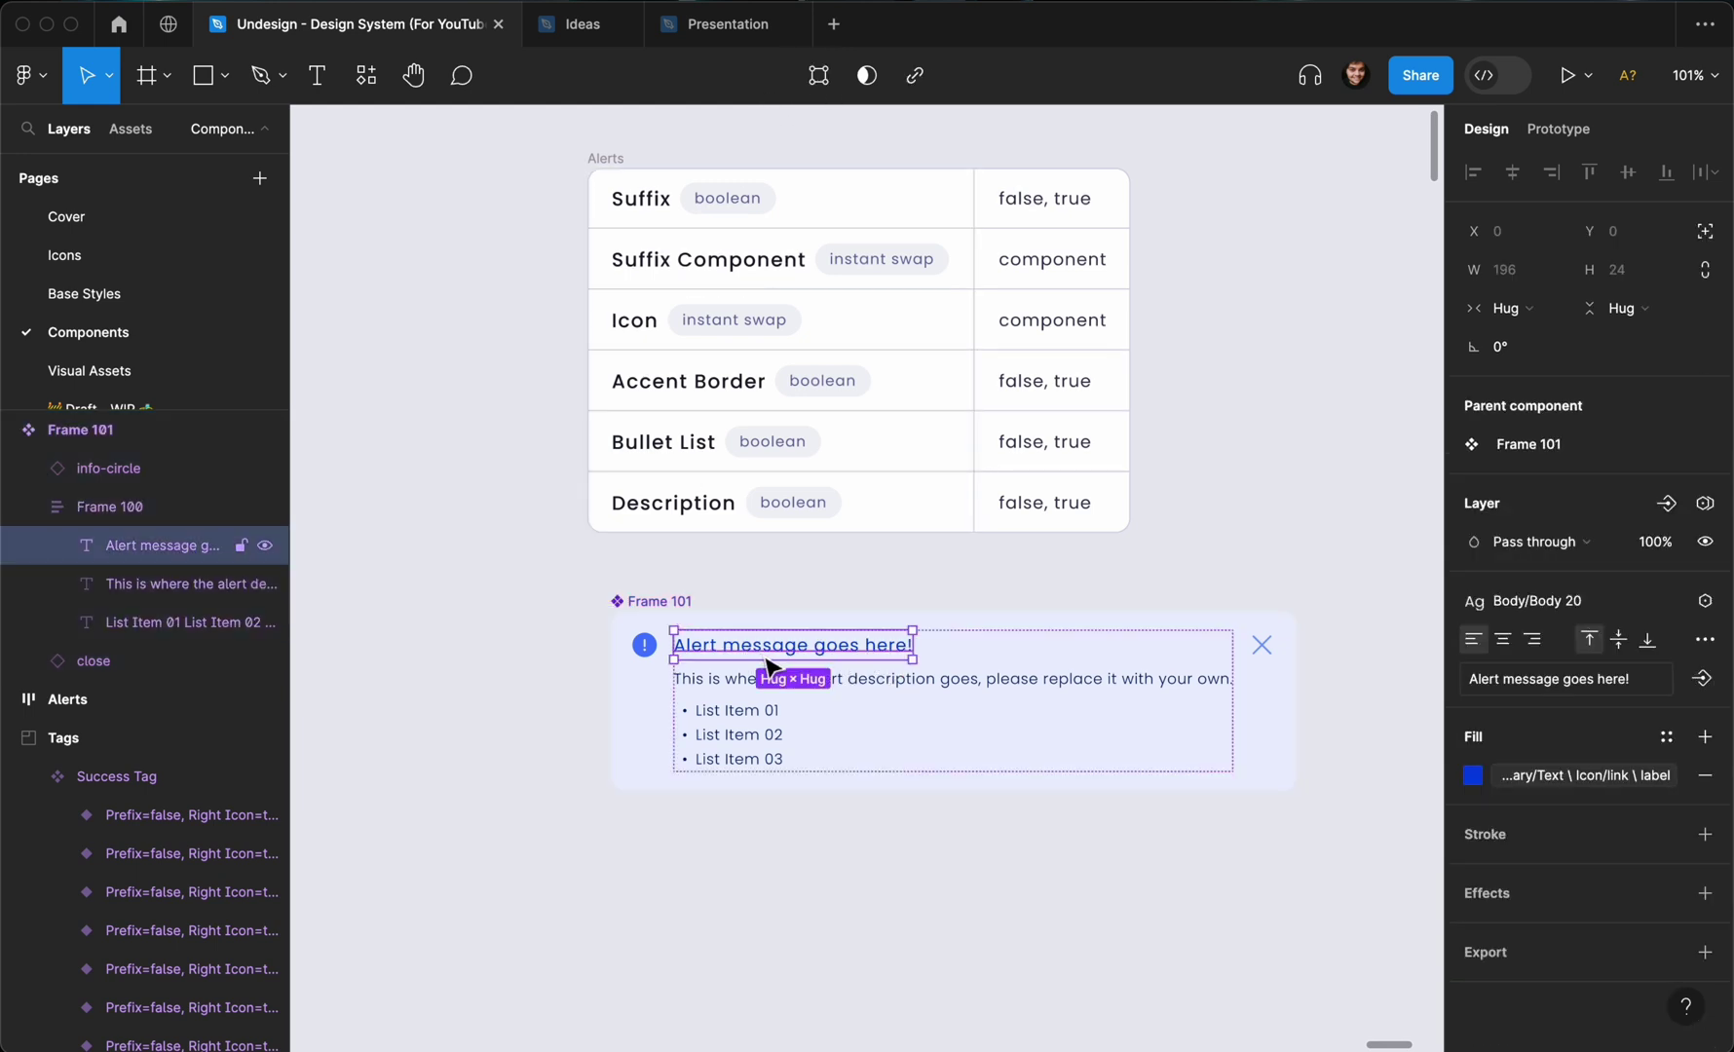
{"action": "left_click", "coordinate": [820, 573]}
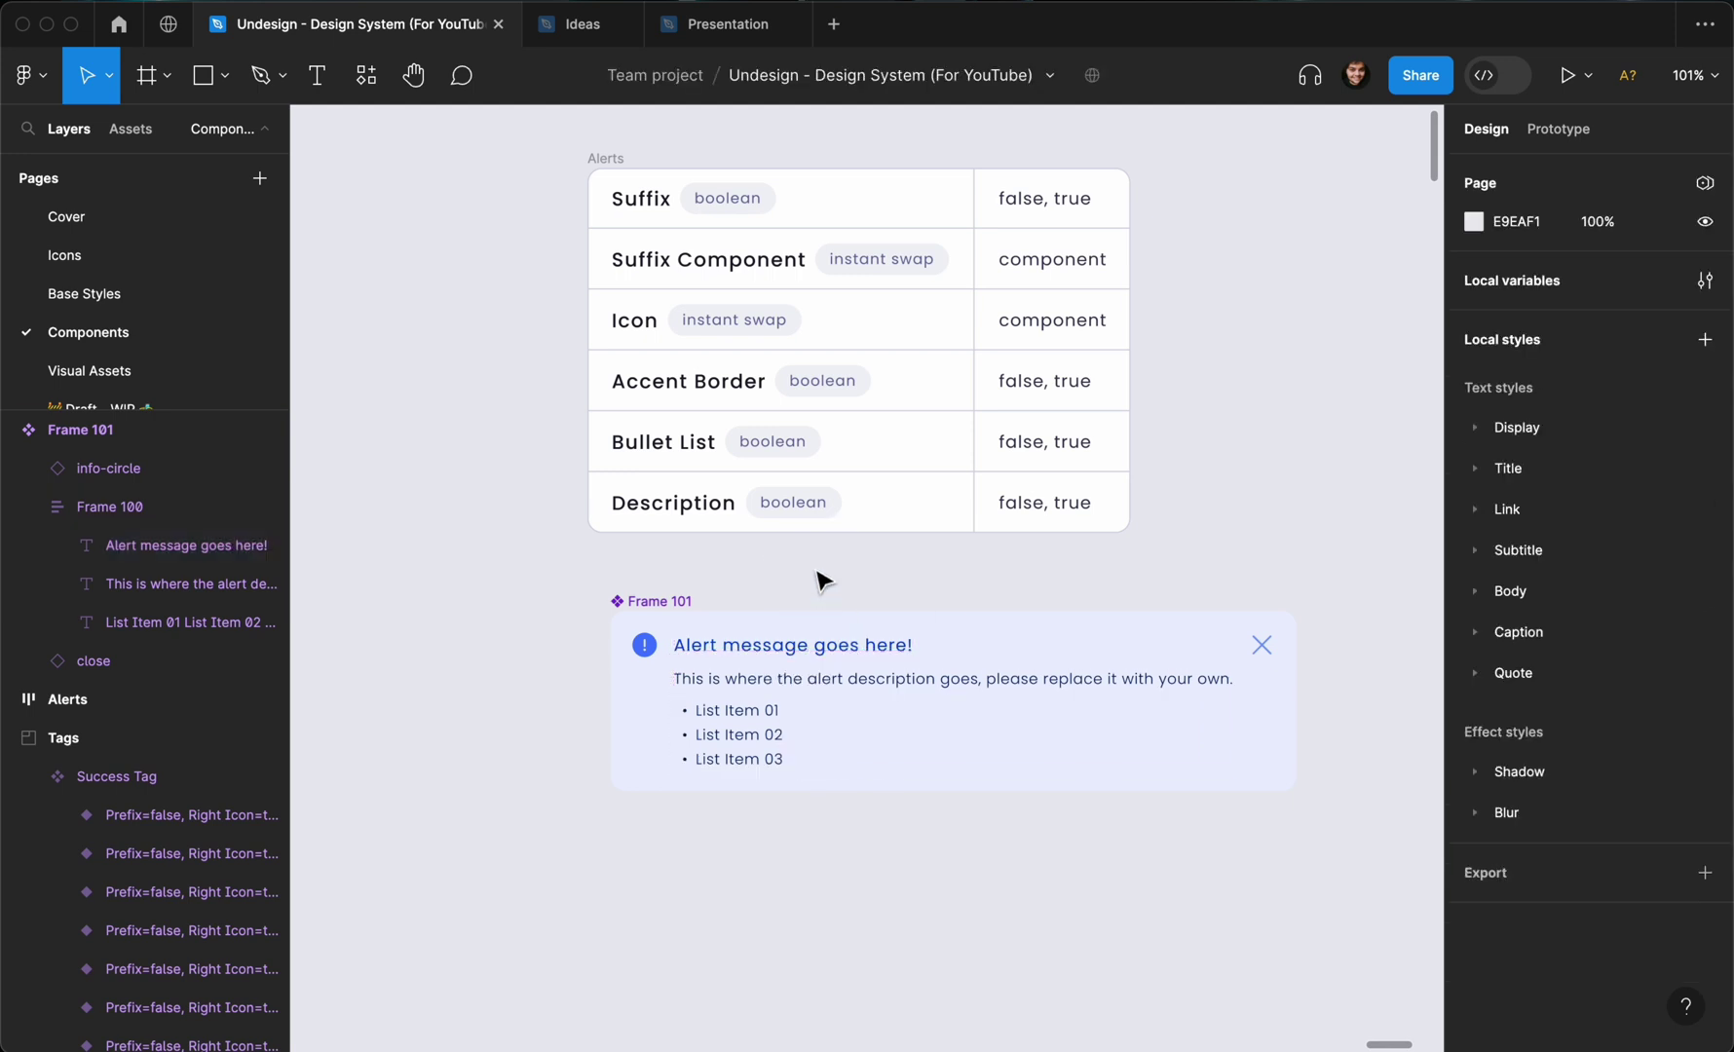
Apply the Subtitle 20 text style to the alert message text.
{"action": "double_click", "coordinate": [780, 648]}
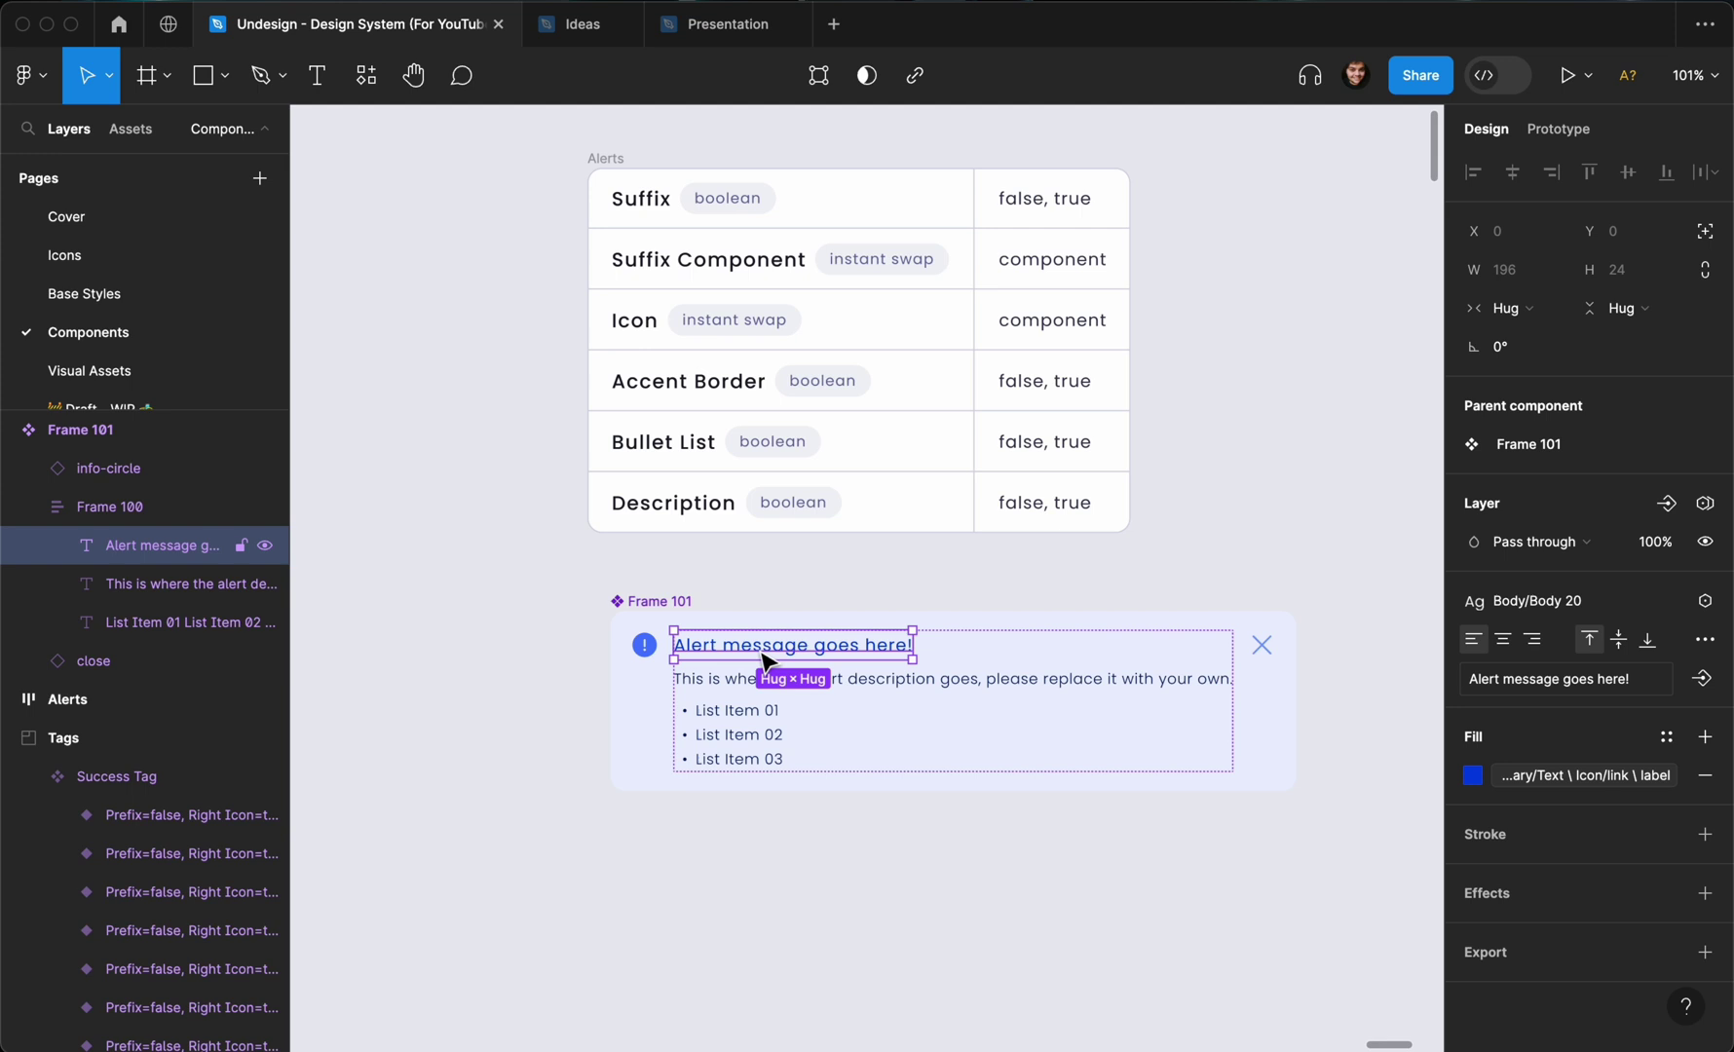
{"action": "left_click", "coordinate": [1558, 616]}
{"action": "scroll", "coordinate": [1553, 853], "scroll_direction": "up", "scroll_amount": 3}
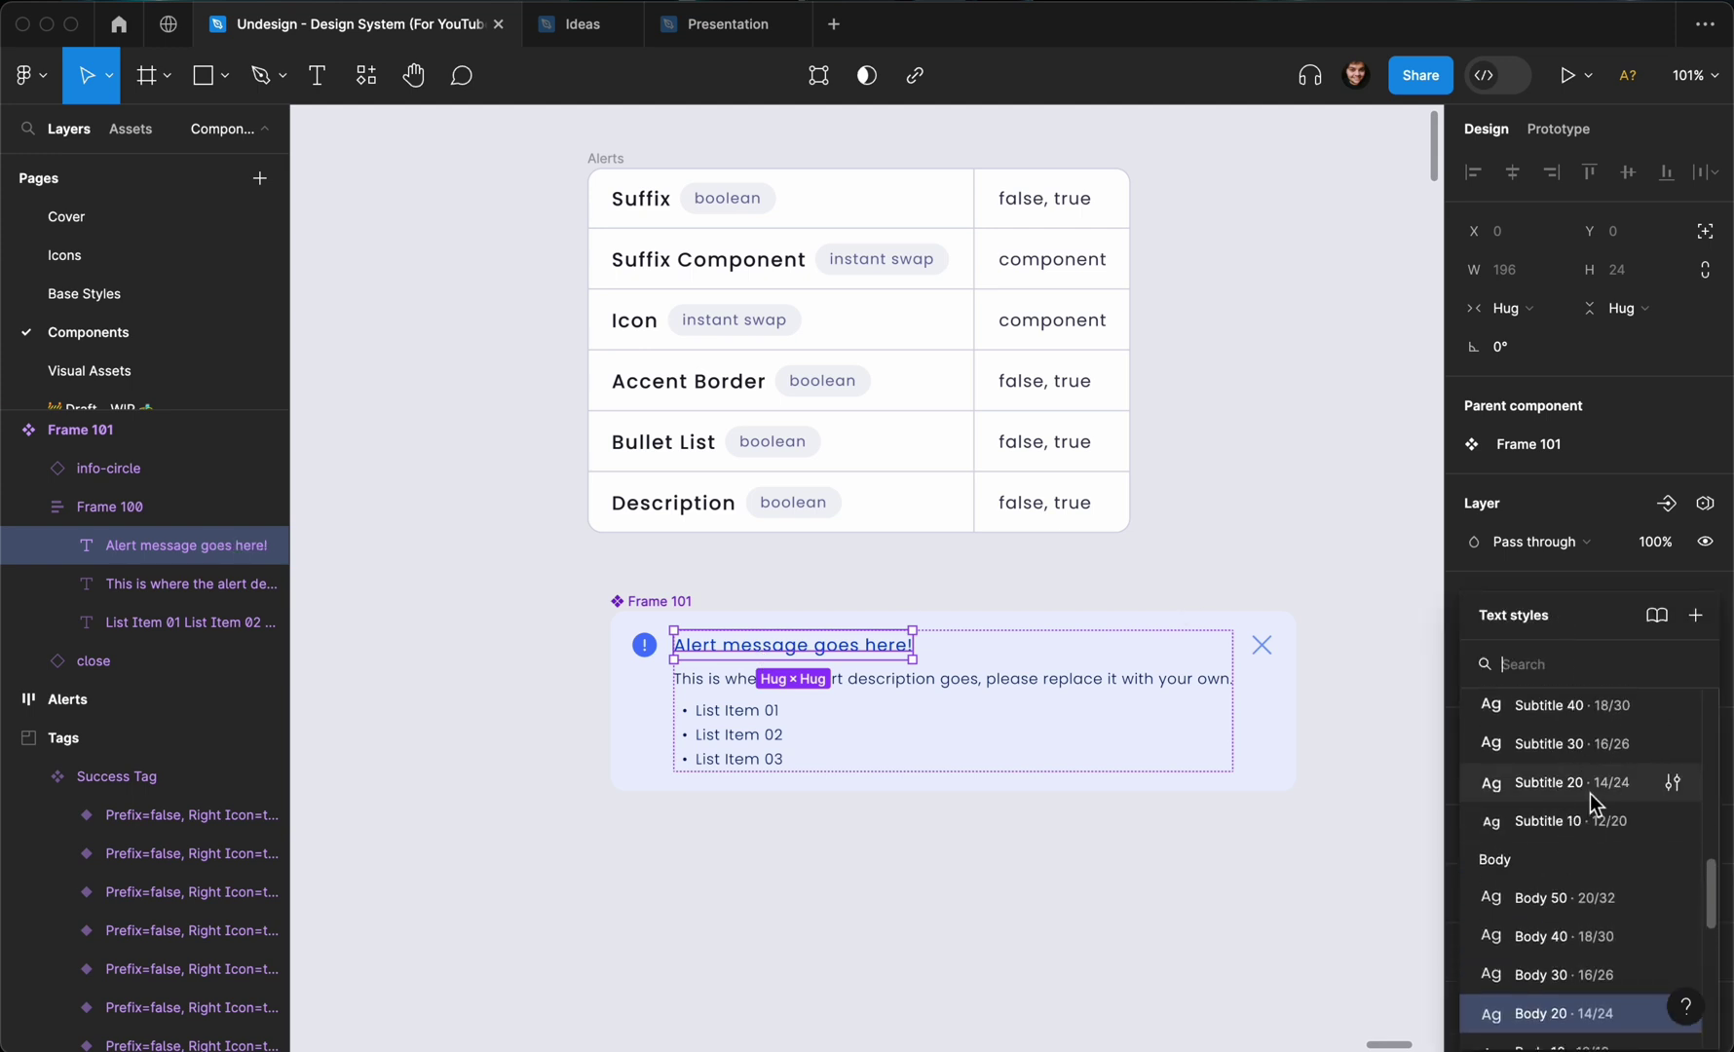
{"action": "left_click", "coordinate": [935, 596]}
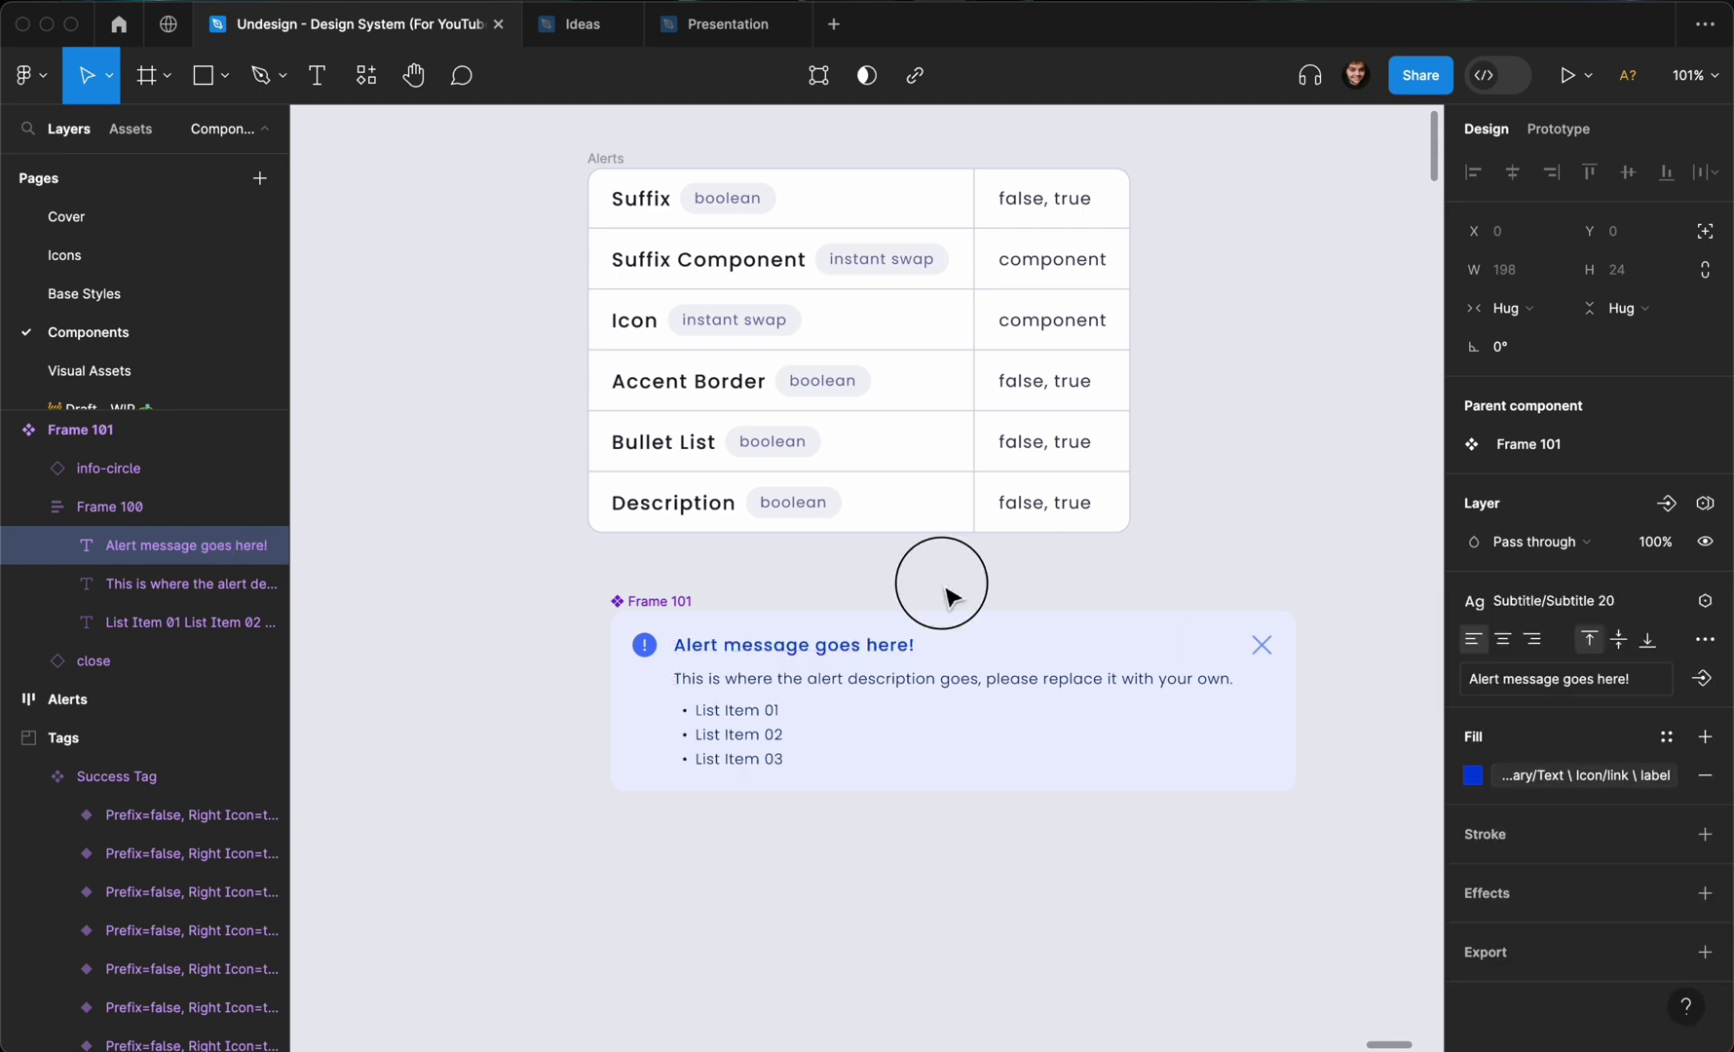
{"action": "left_click", "coordinate": [793, 559]}
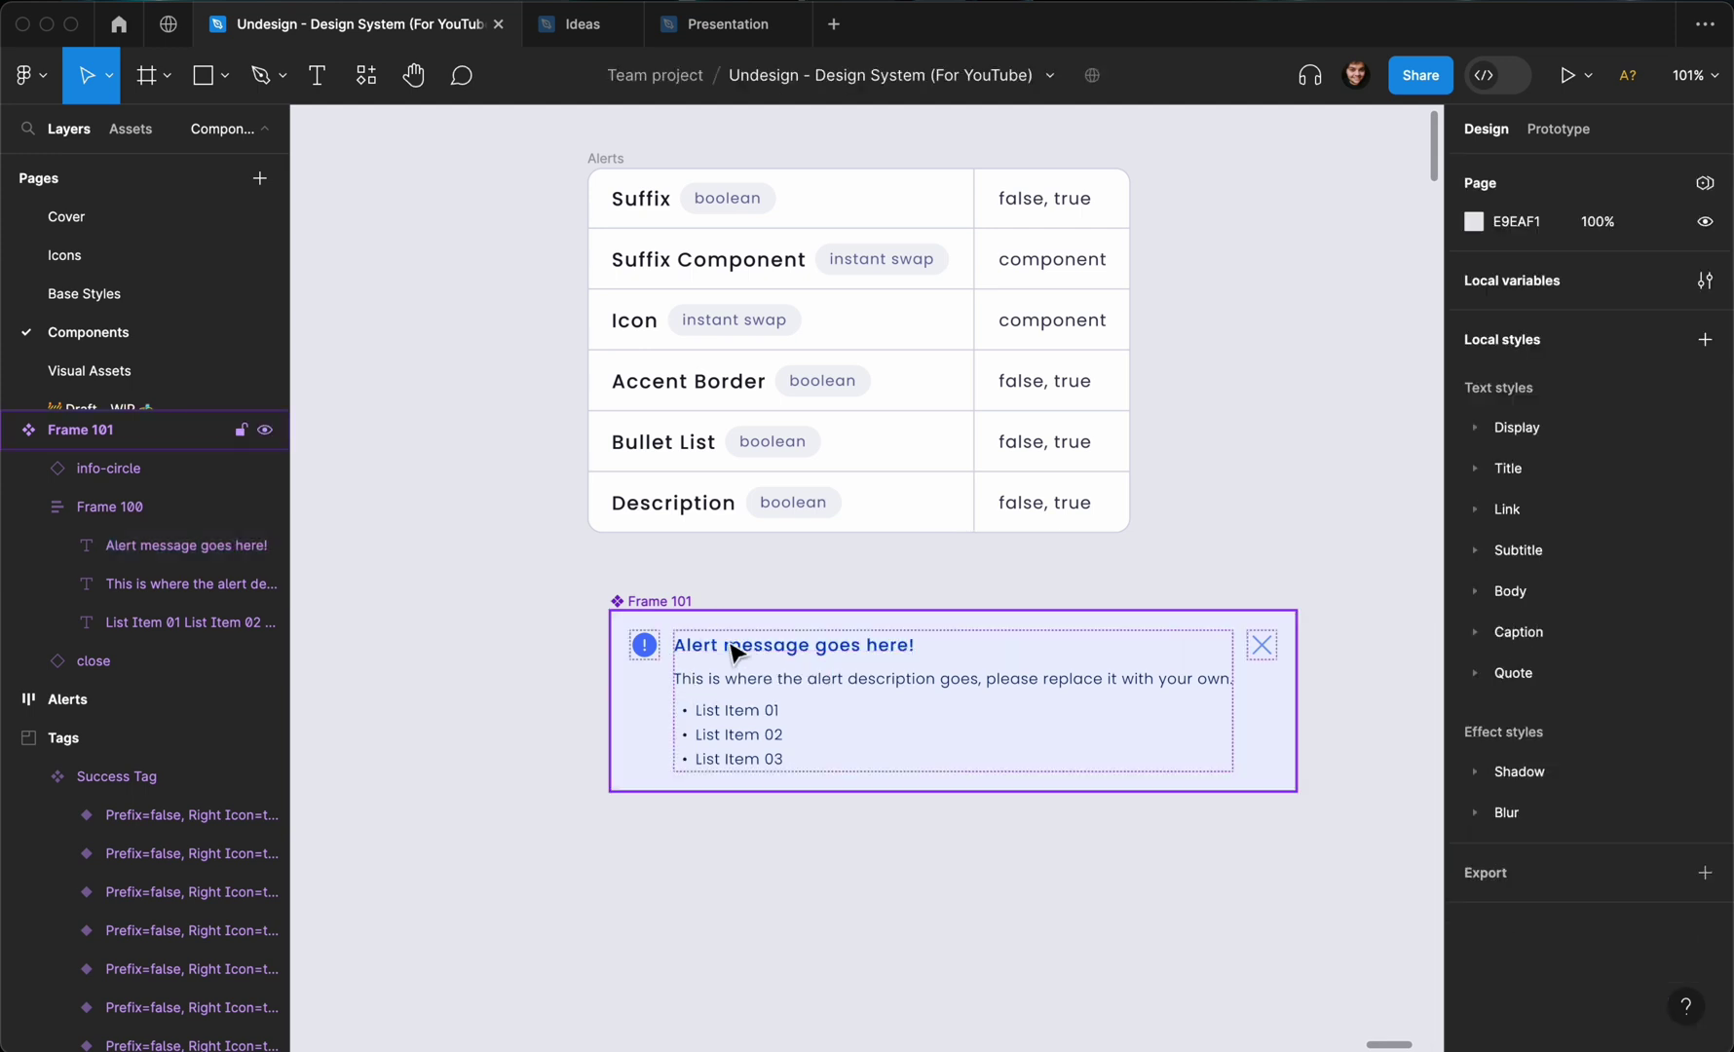
Create a text property on the alert component named Alert Message with the value "Alert message goes here!".
{"action": "left_click", "coordinate": [669, 608]}
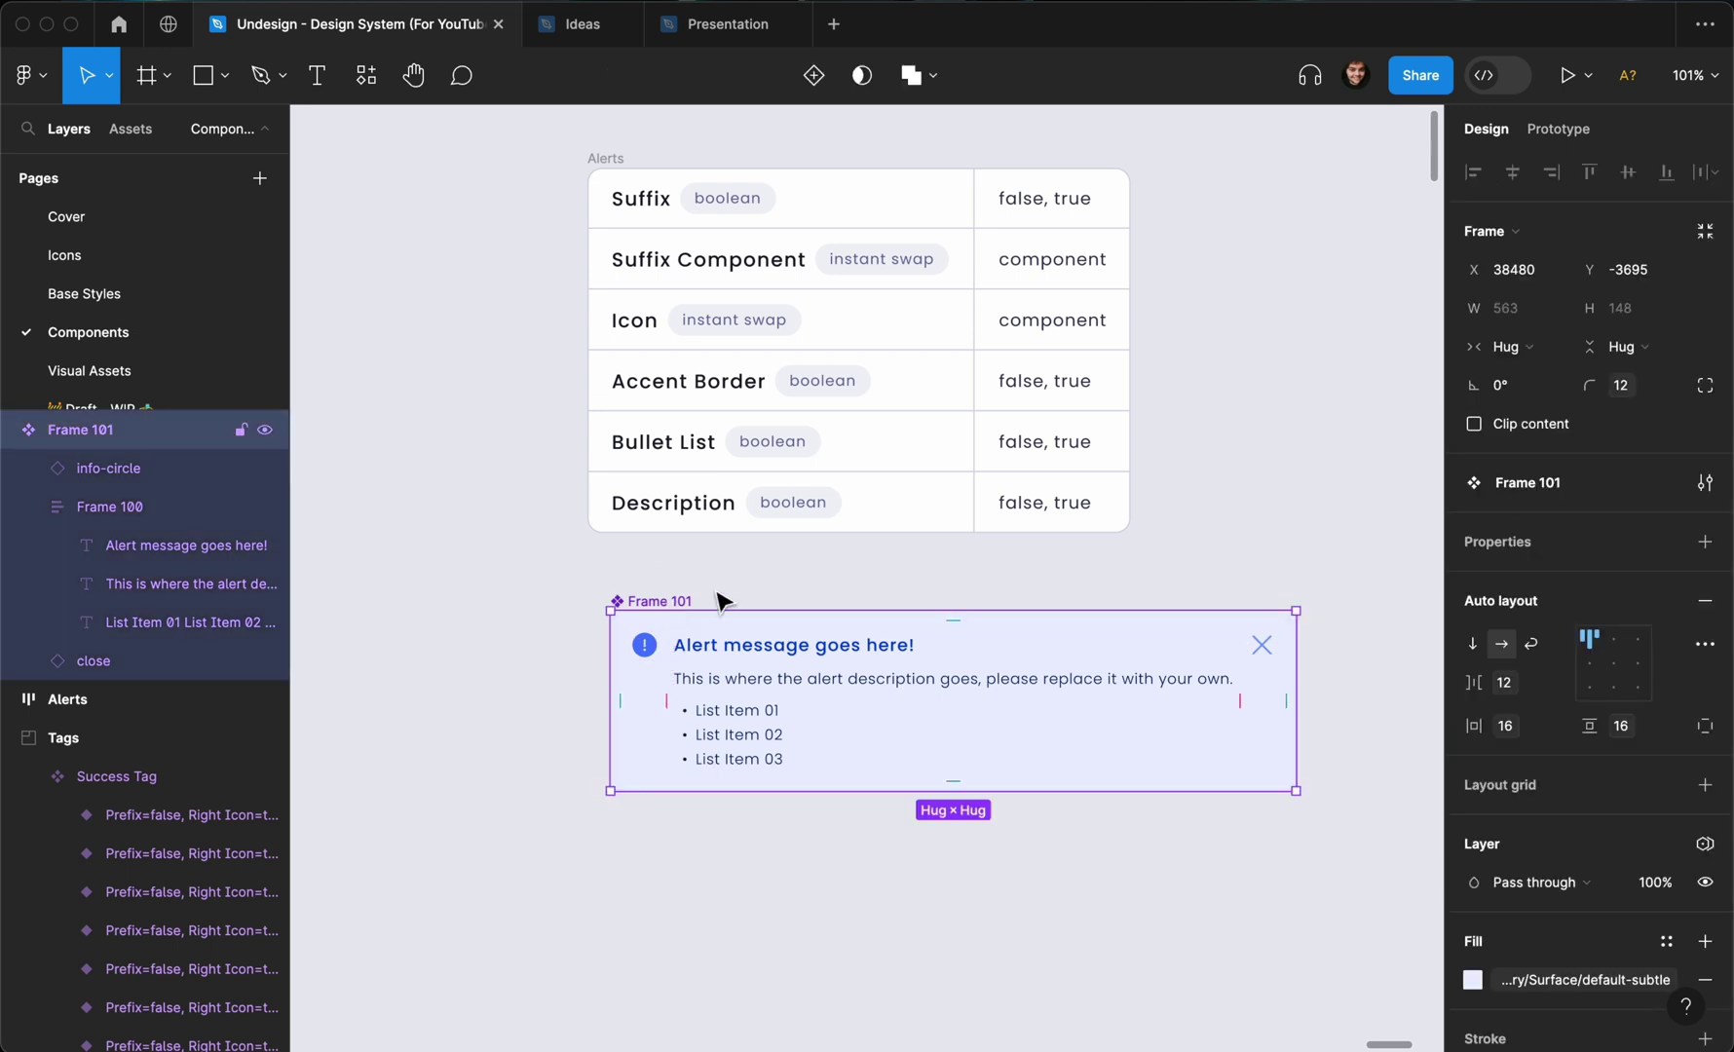
{"action": "left_click", "coordinate": [1704, 542]}
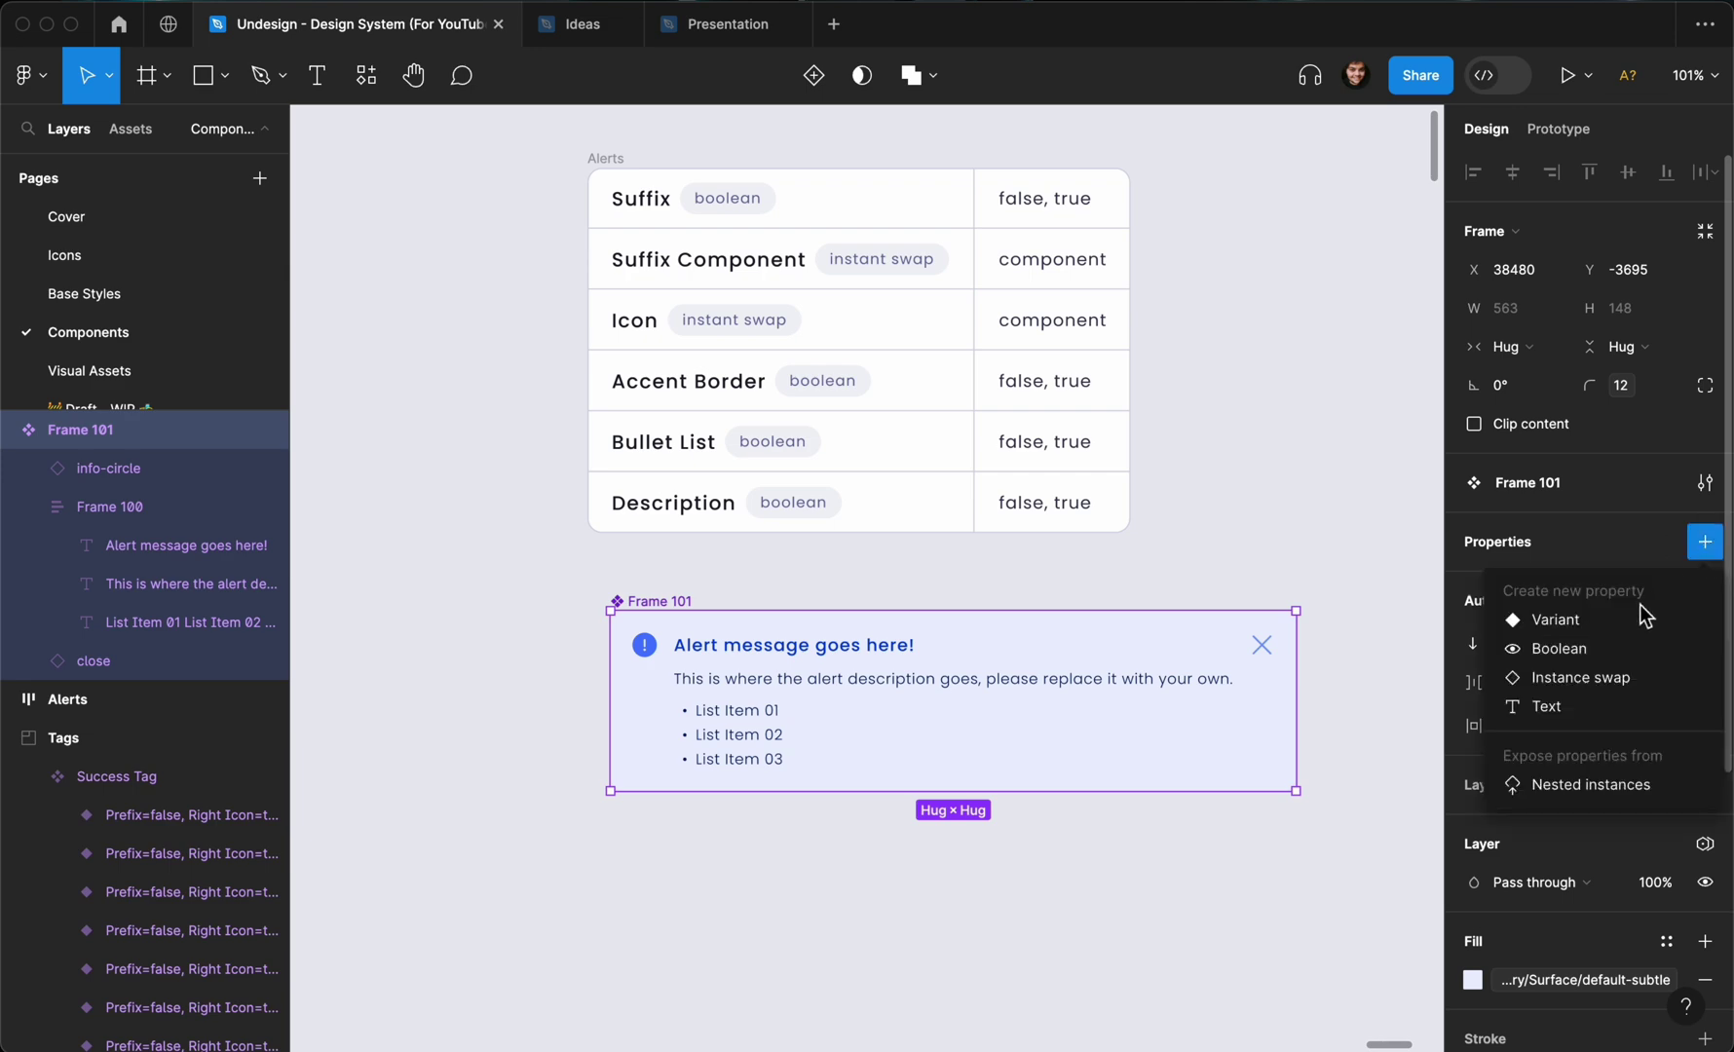
{"action": "left_click", "coordinate": [1575, 697]}
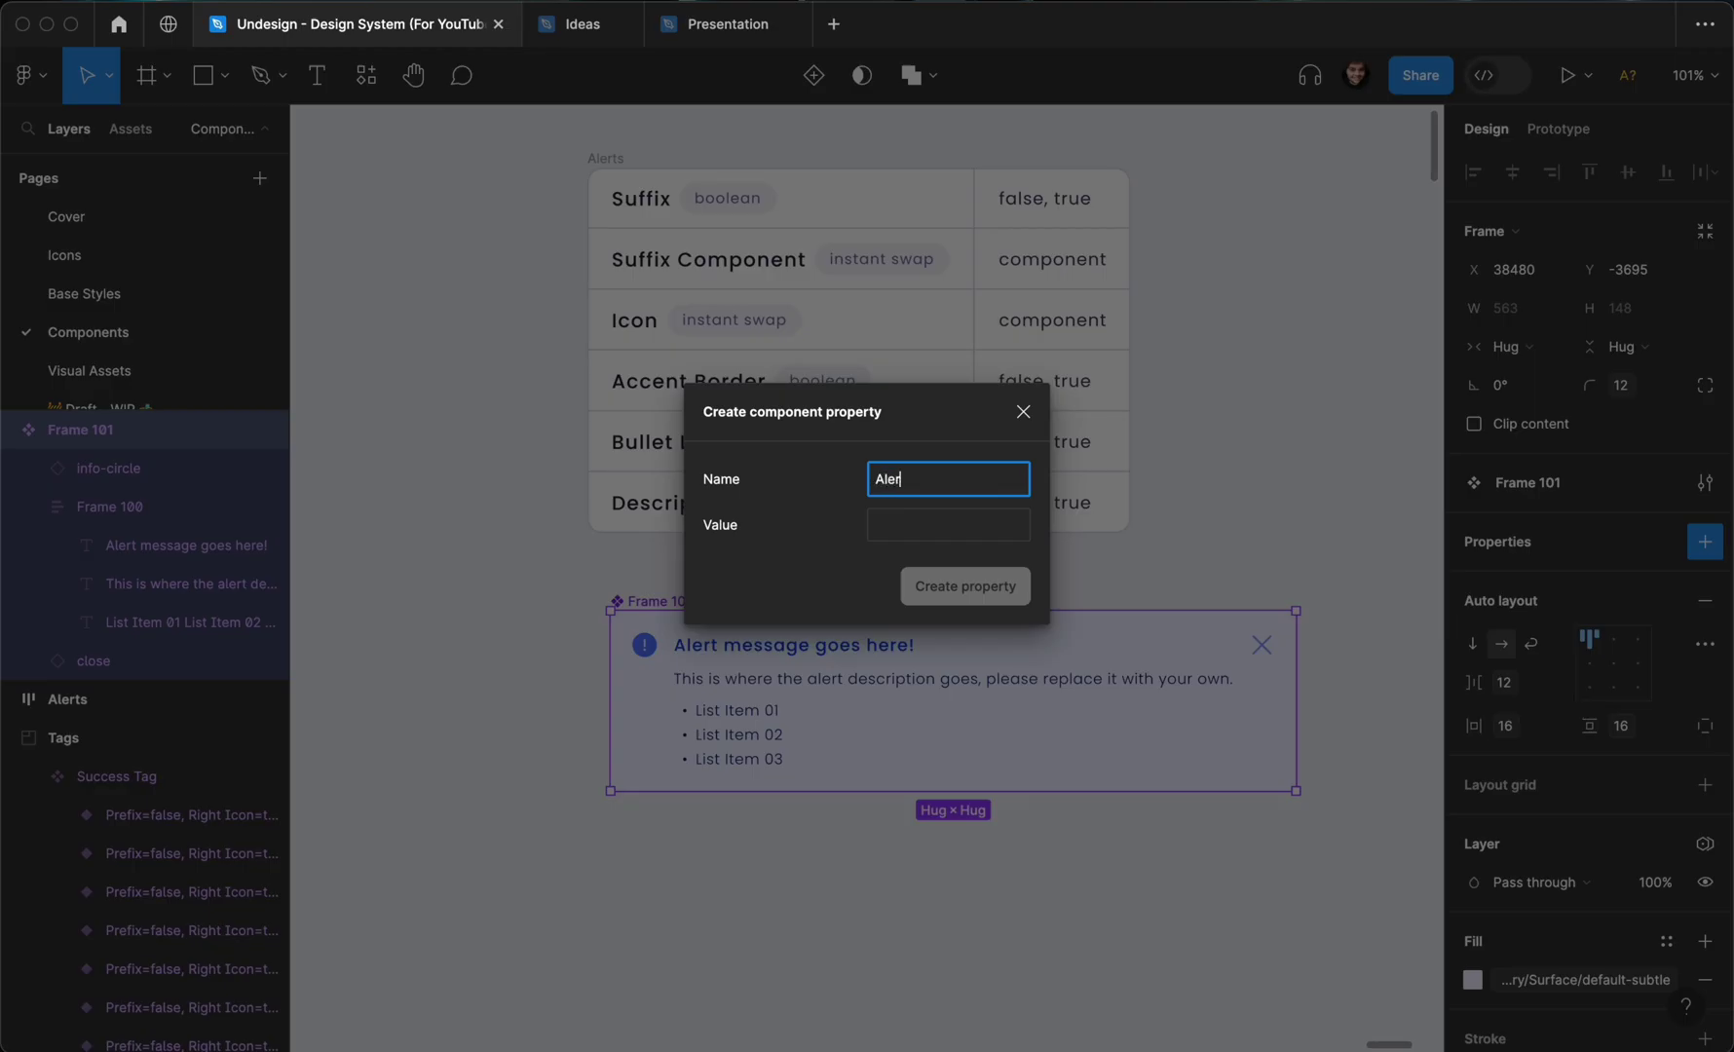
{"action": "type", "text": "Alert Message"}
{"action": "left_click", "coordinate": [964, 524]}
{"action": "type", "text": "Alert mes"}
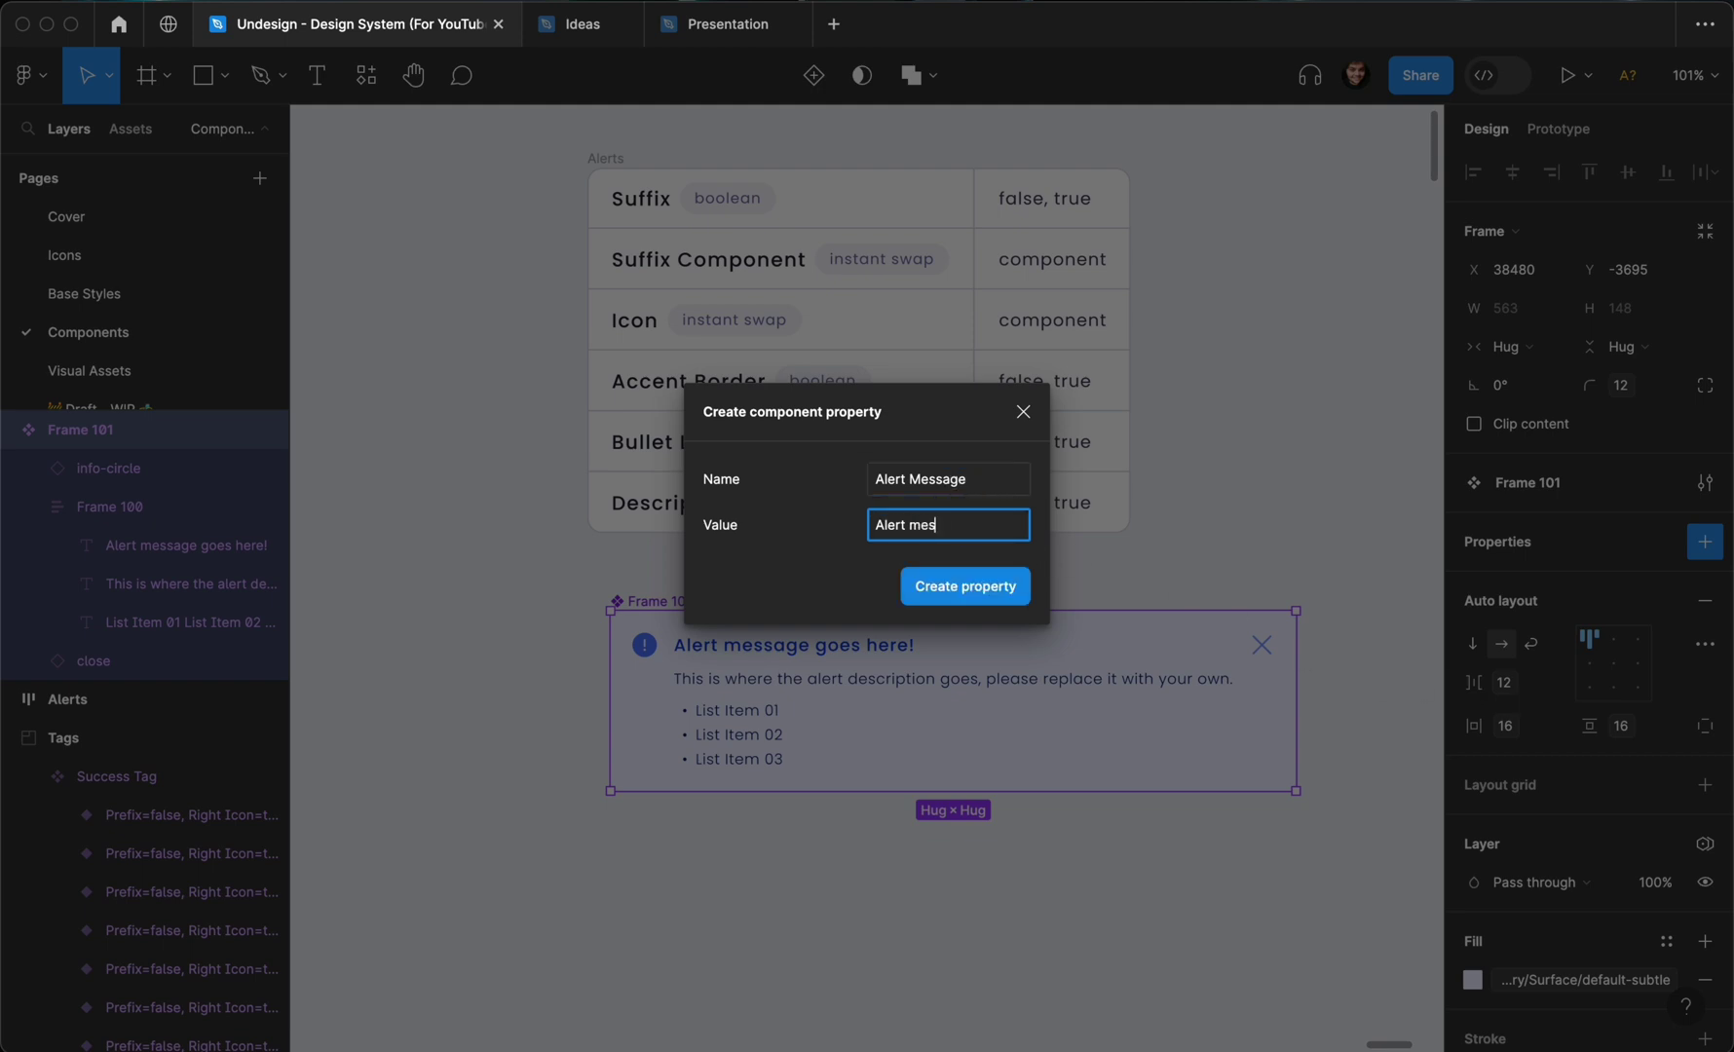
{"action": "type", "text": "sage goes here!"}
{"action": "left_click", "coordinate": [968, 608]}
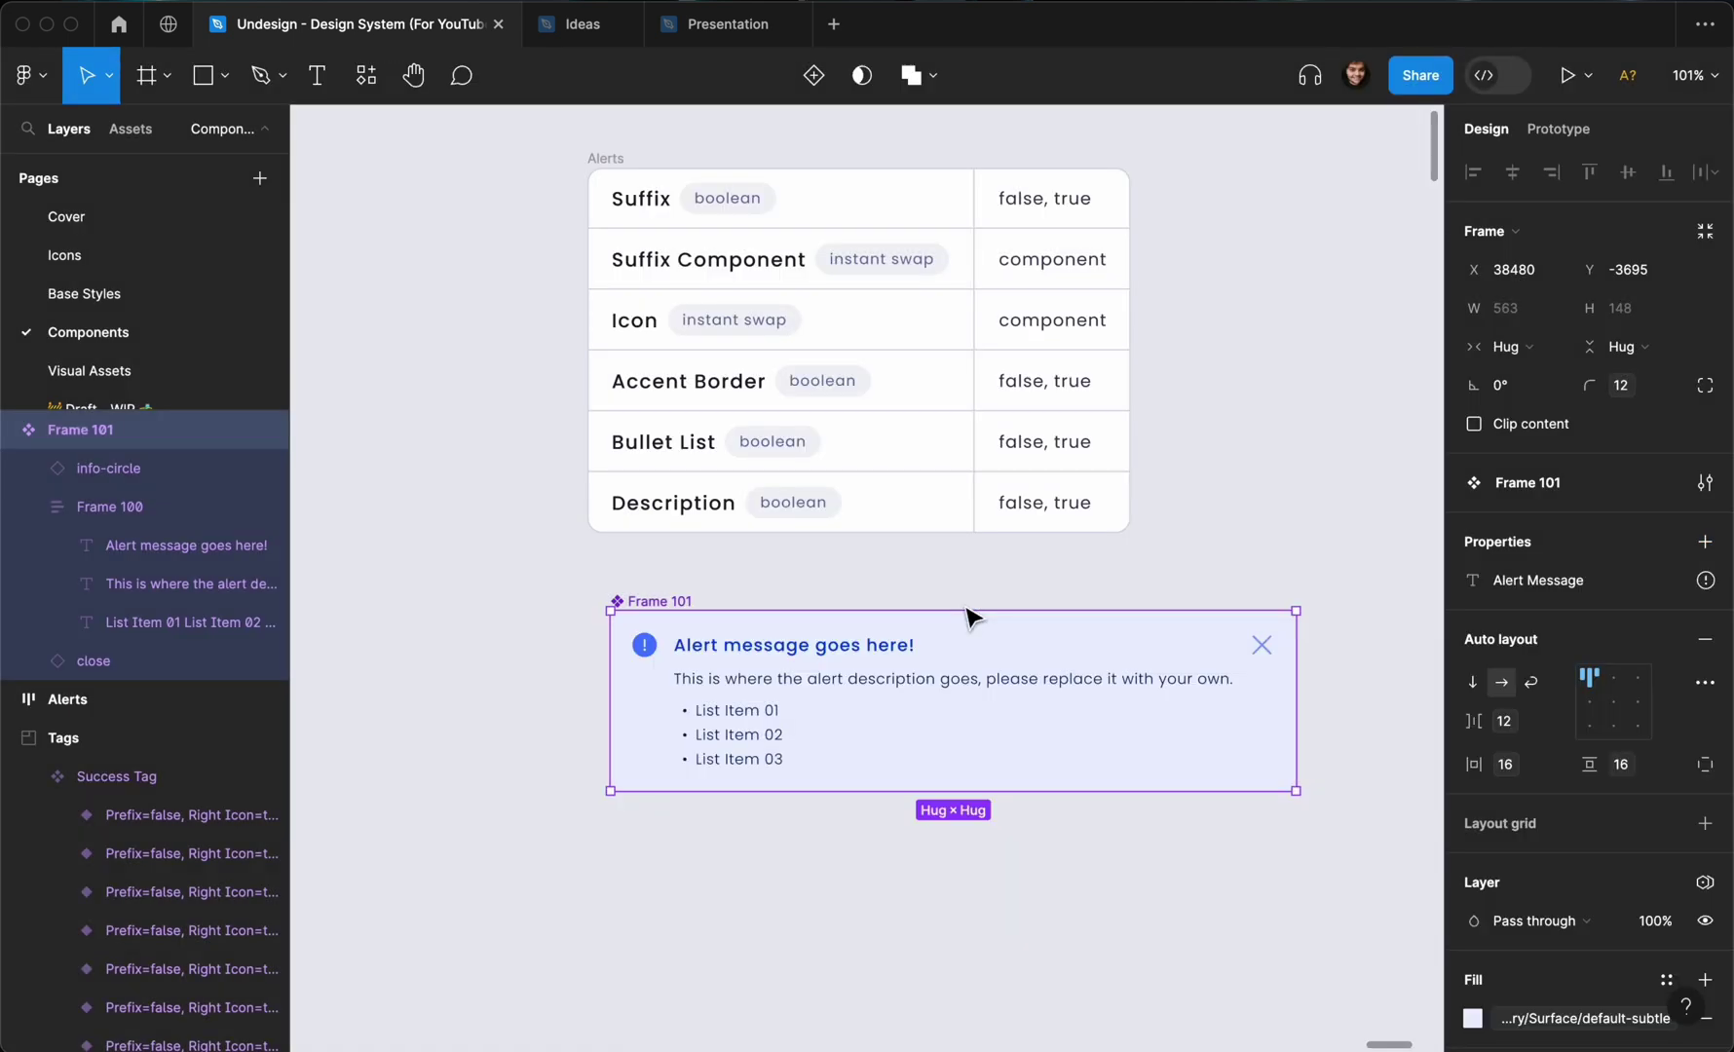
Link the alert message text's content to the Alert Message property.
{"action": "double_click", "coordinate": [875, 643]}
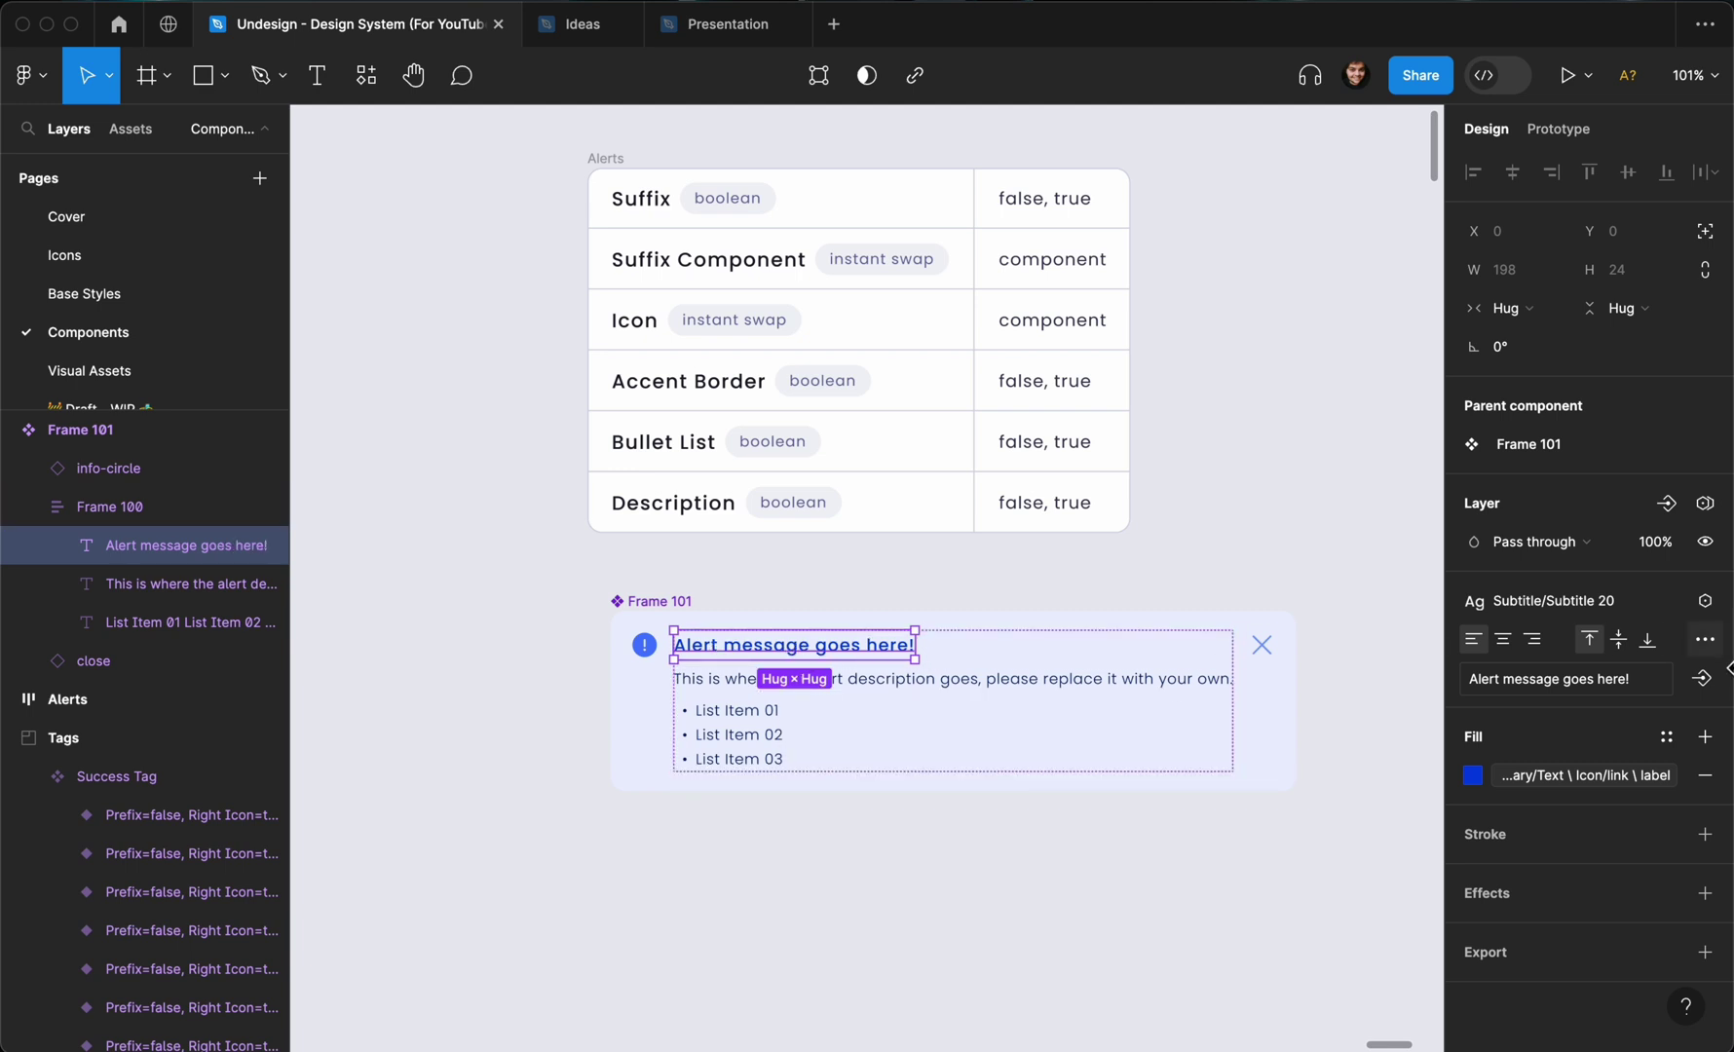
{"action": "left_click", "coordinate": [1702, 678]}
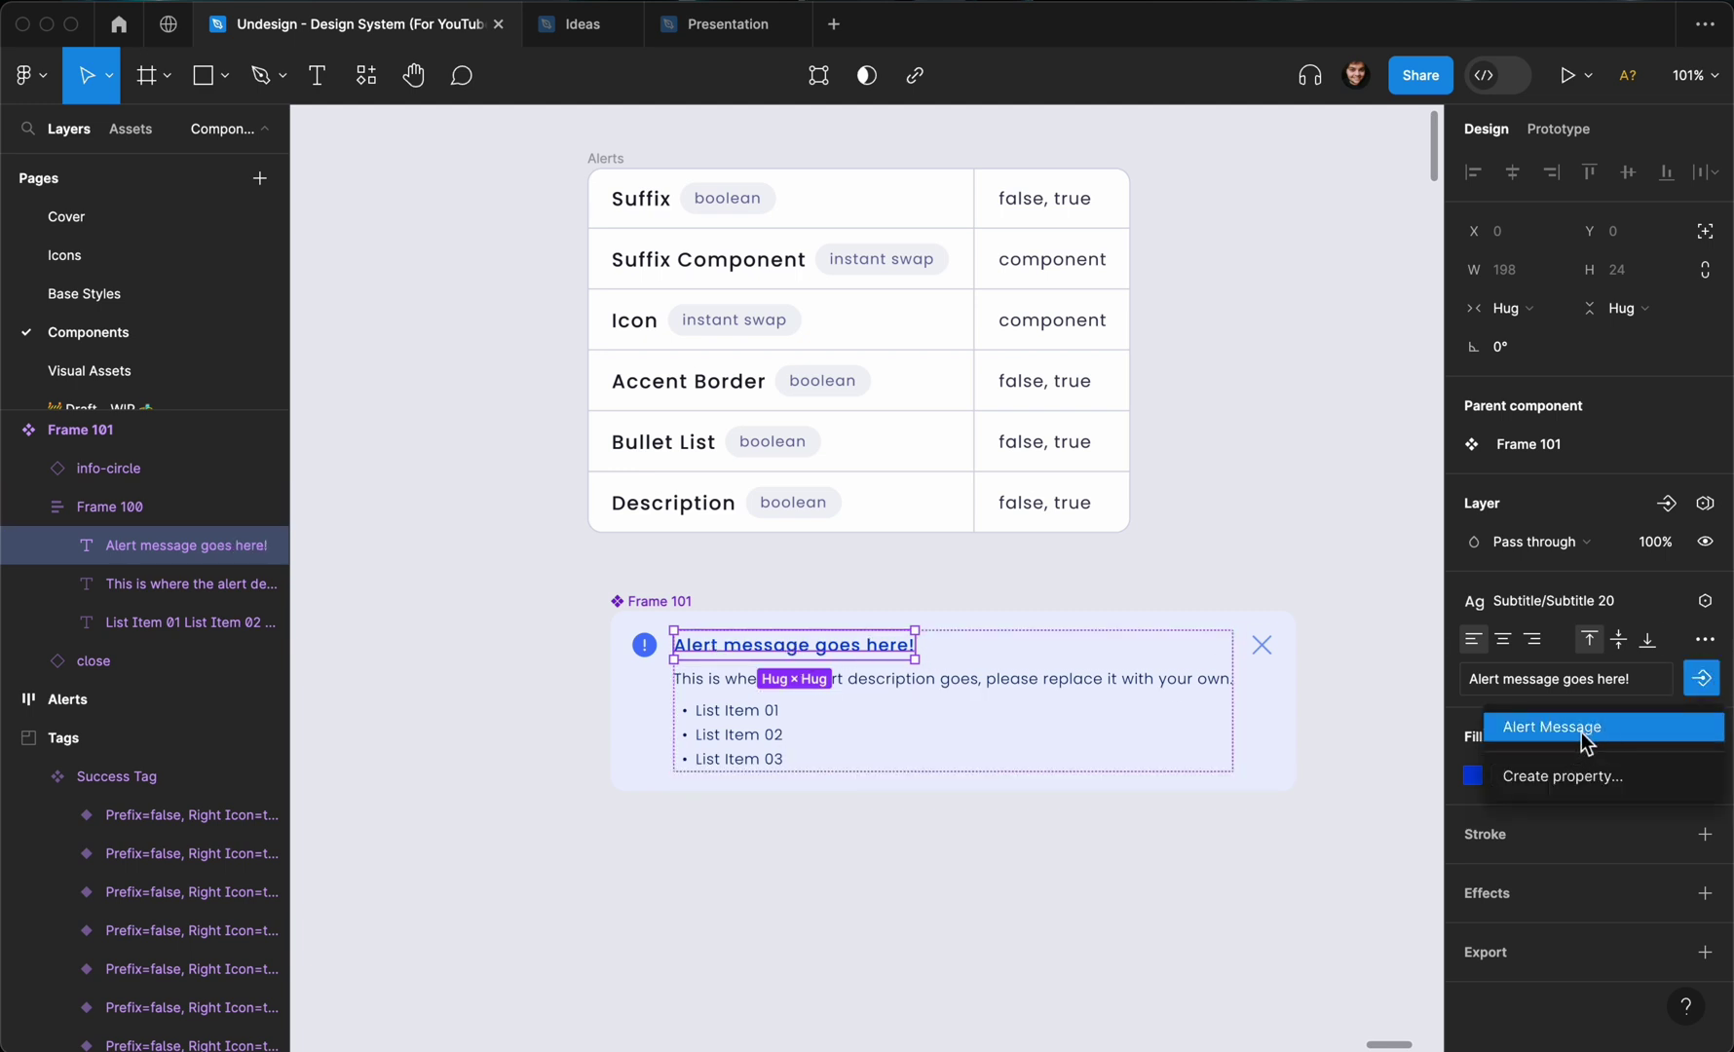
{"action": "key", "text": "Return"}
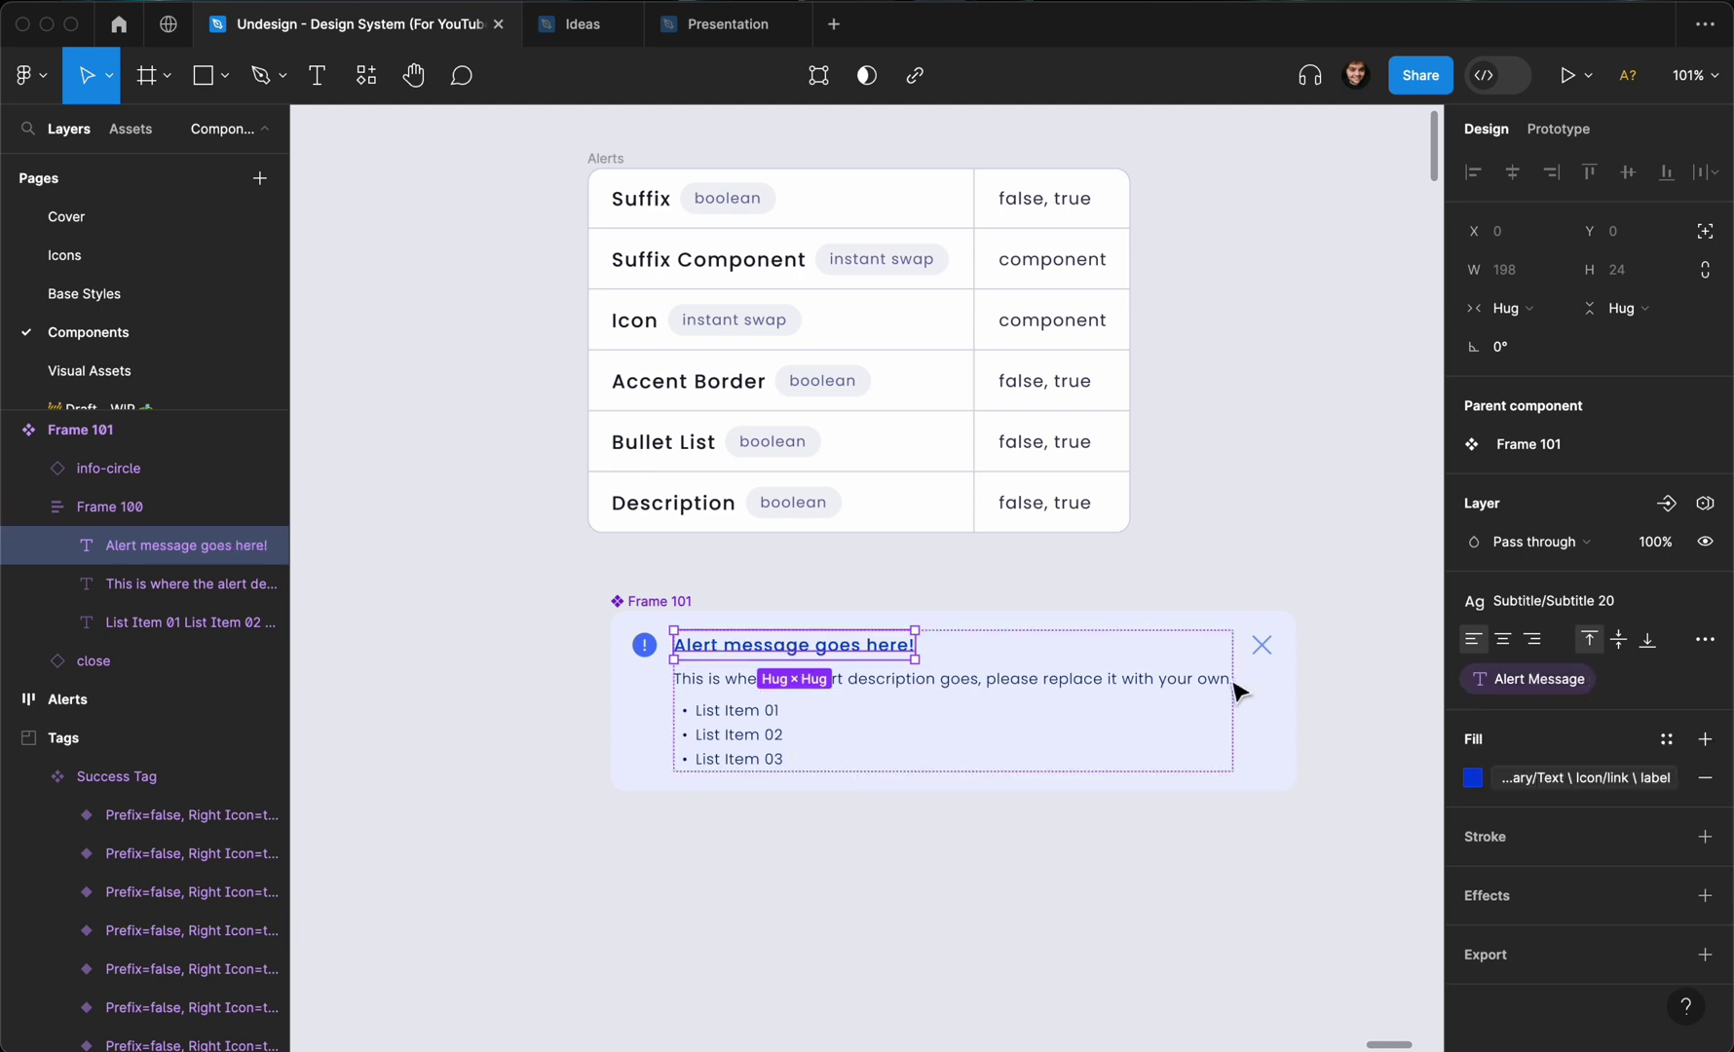
Create a boolean property named Suffix on the alert component with the value True.
{"action": "left_click", "coordinate": [693, 609]}
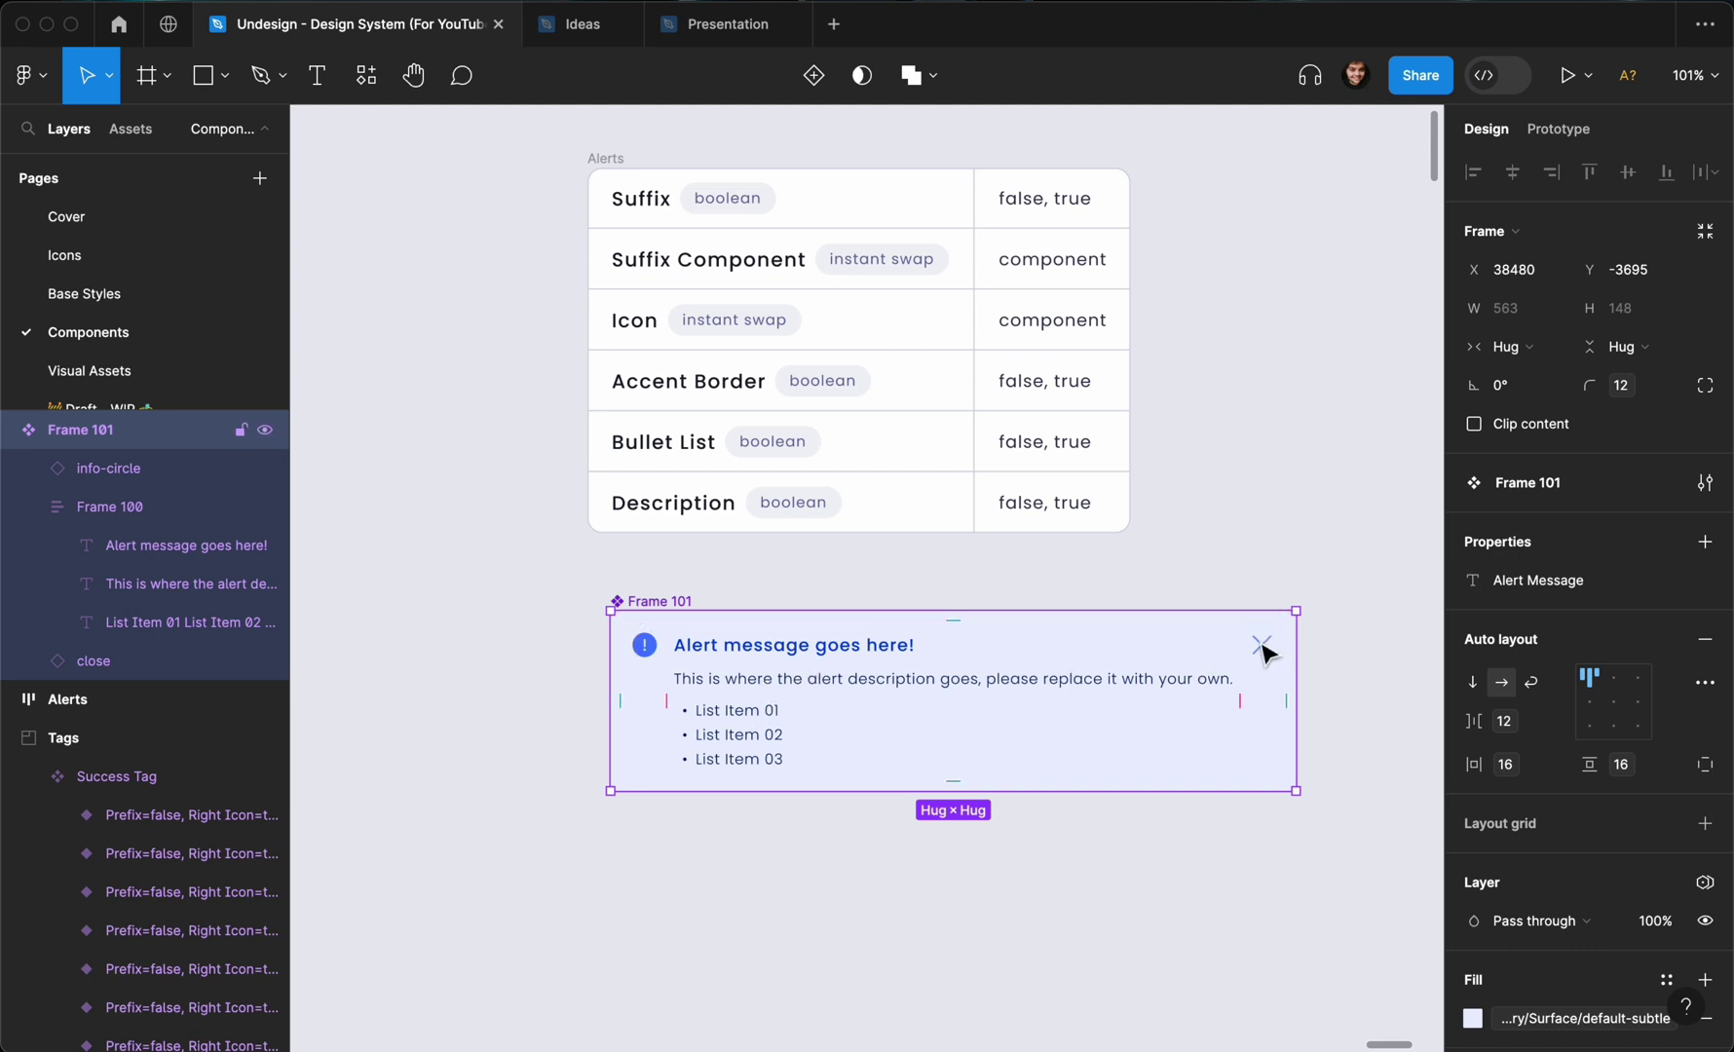
{"action": "left_click", "coordinate": [1705, 541]}
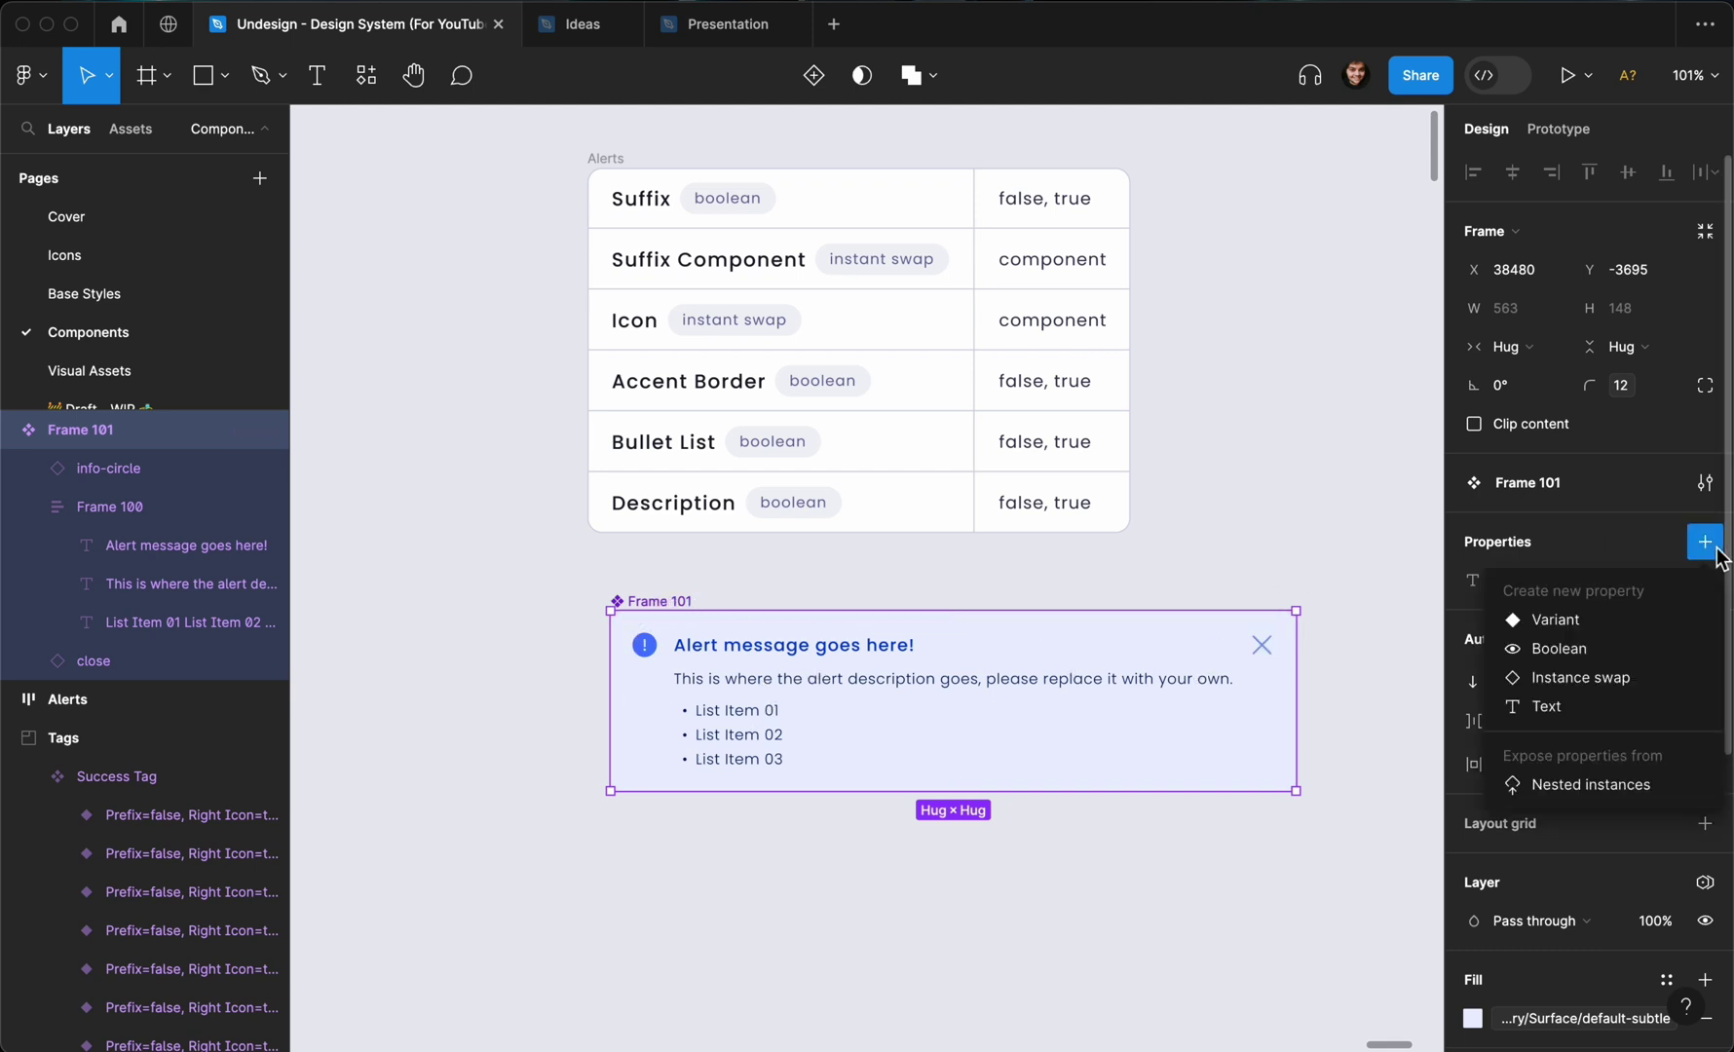
{"action": "left_click", "coordinate": [1605, 649]}
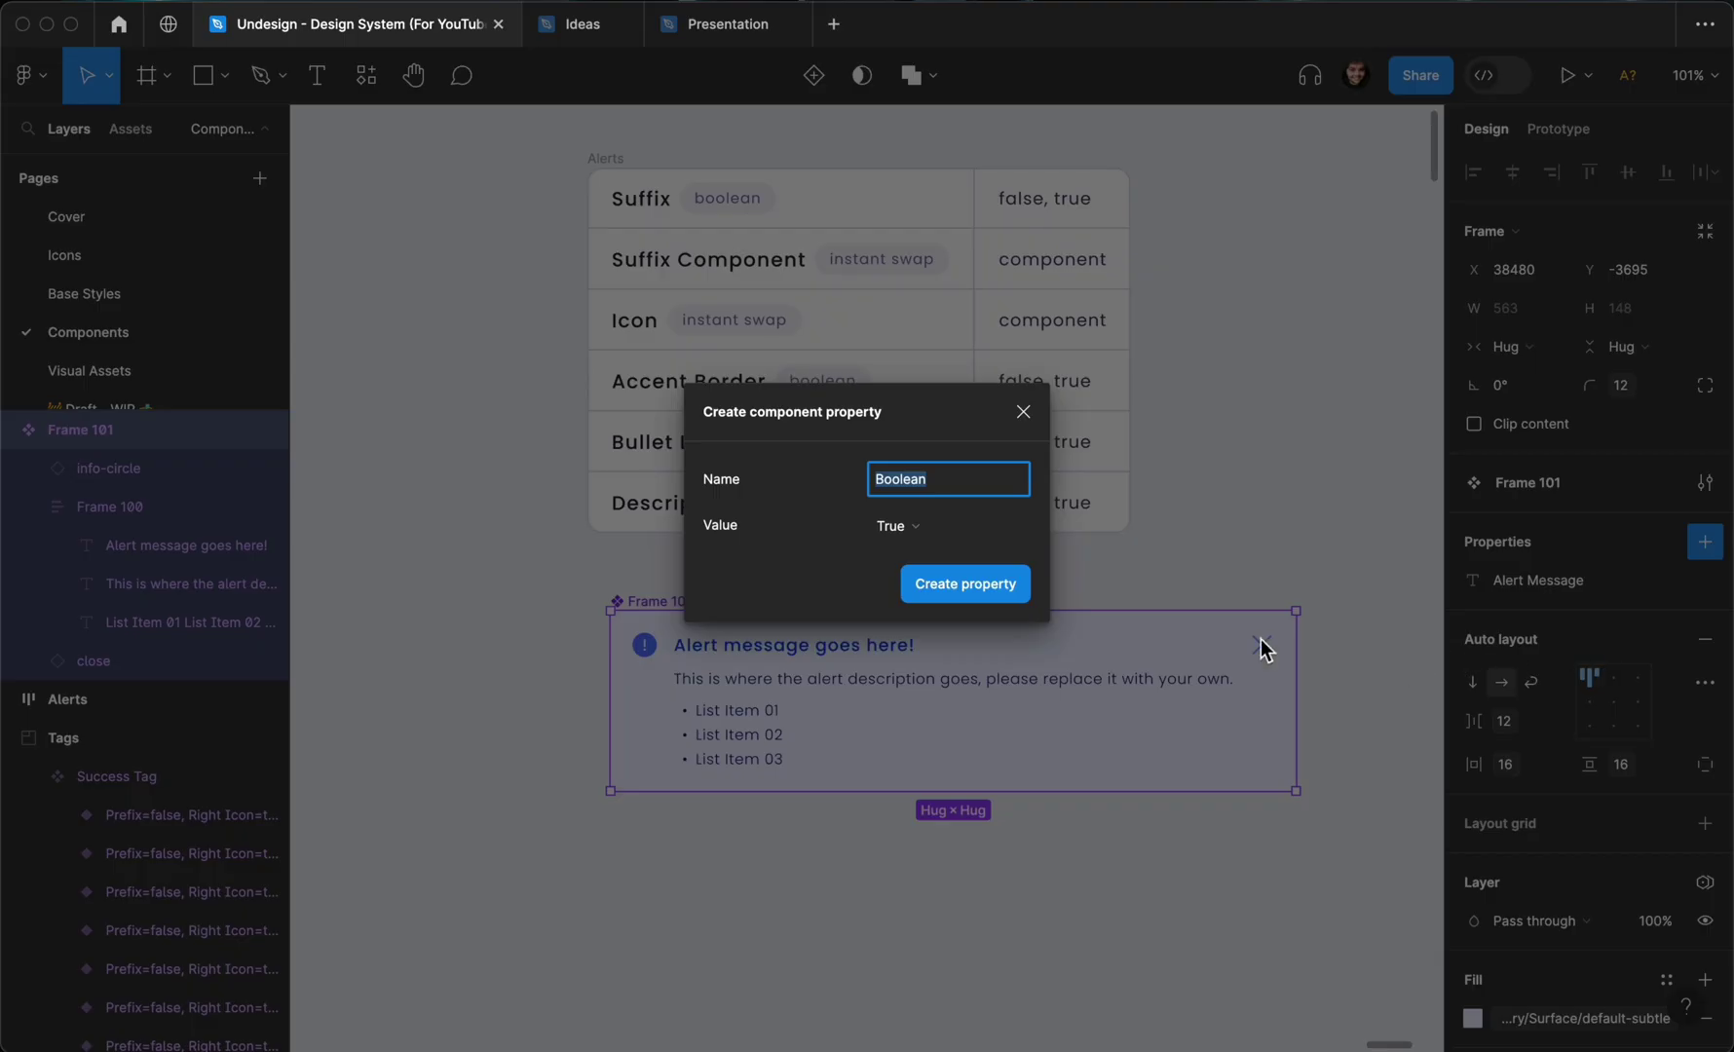
{"action": "type", "text": "Suffix"}
{"action": "left_click", "coordinate": [937, 578]}
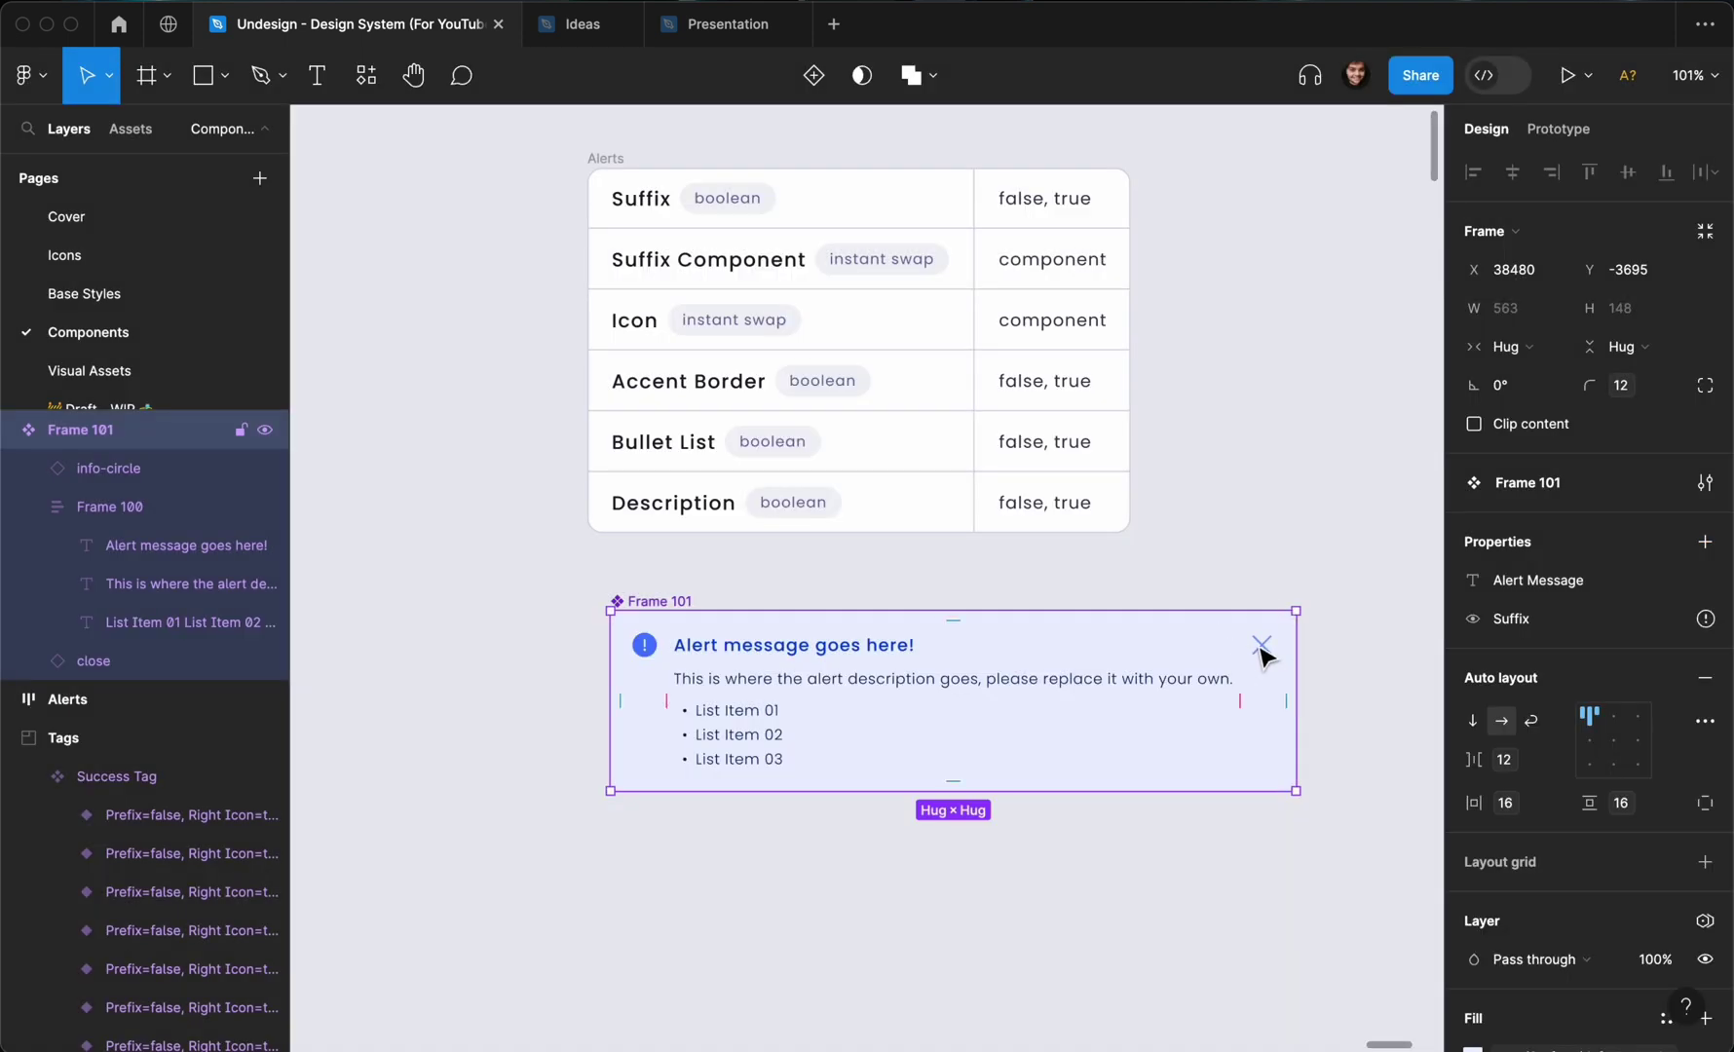
Link the close icon's layer visibility to the Suffix property.
{"action": "left_click", "coordinate": [1262, 652]}
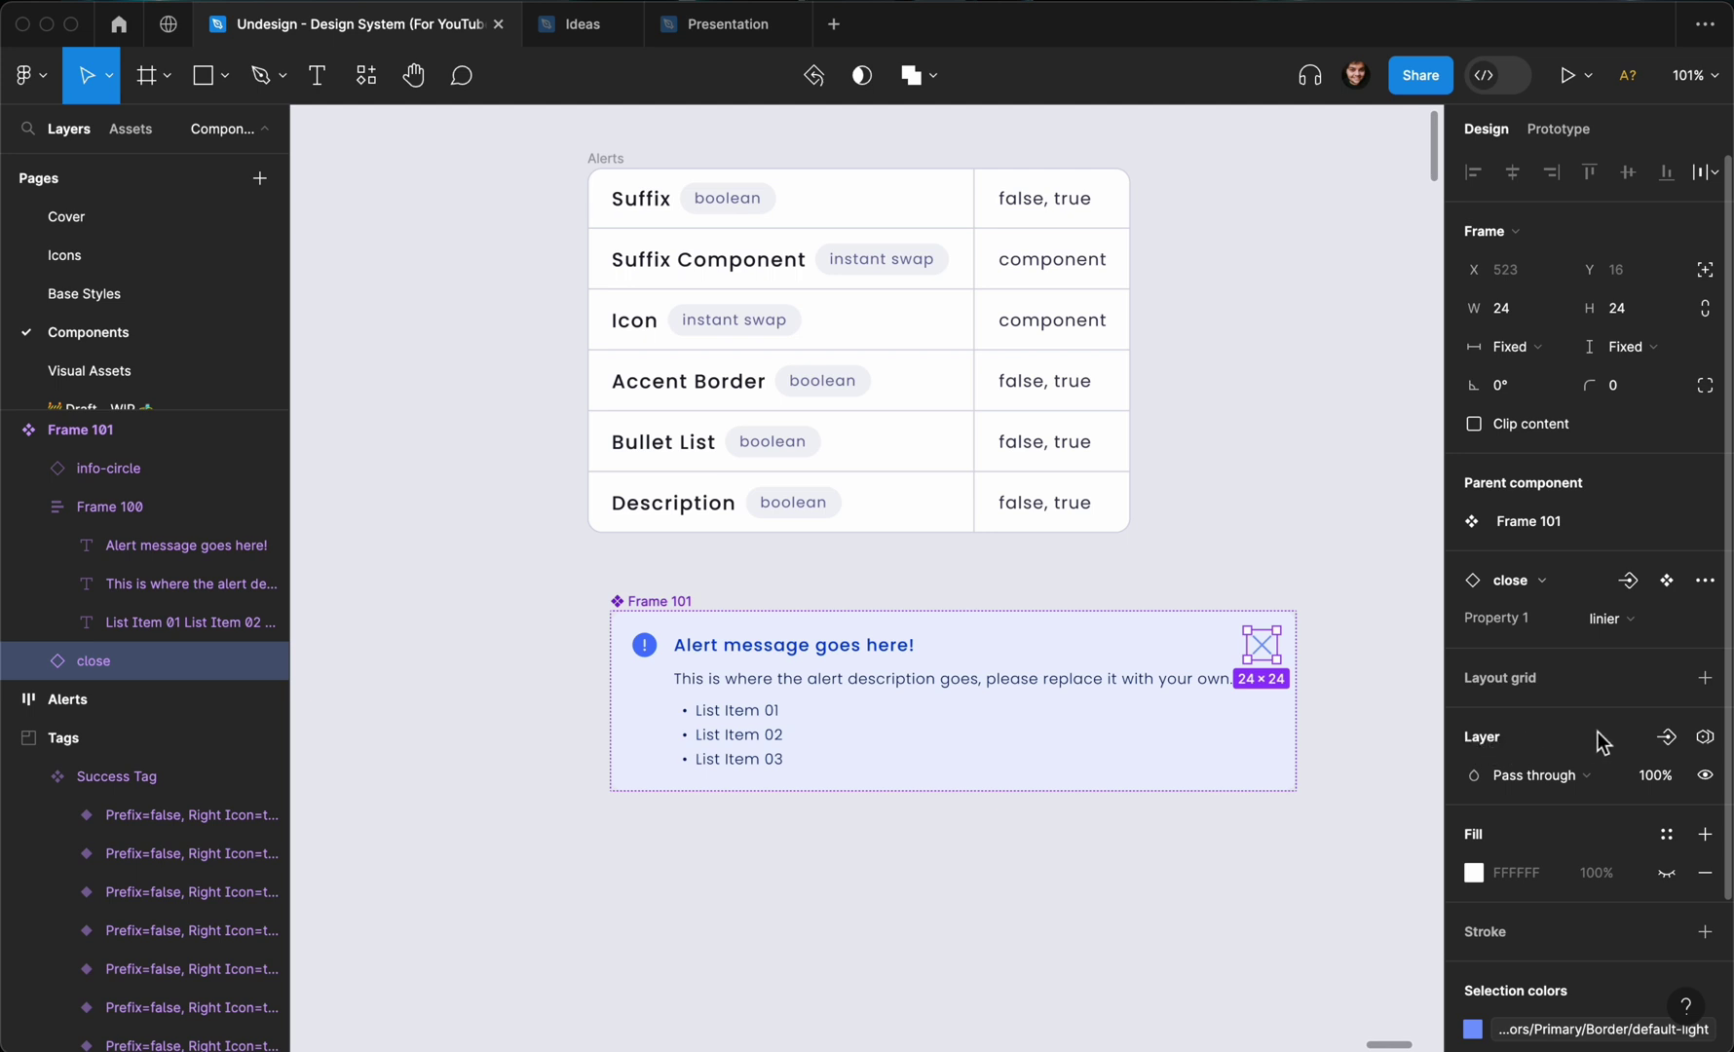
{"action": "left_click", "coordinate": [1664, 738]}
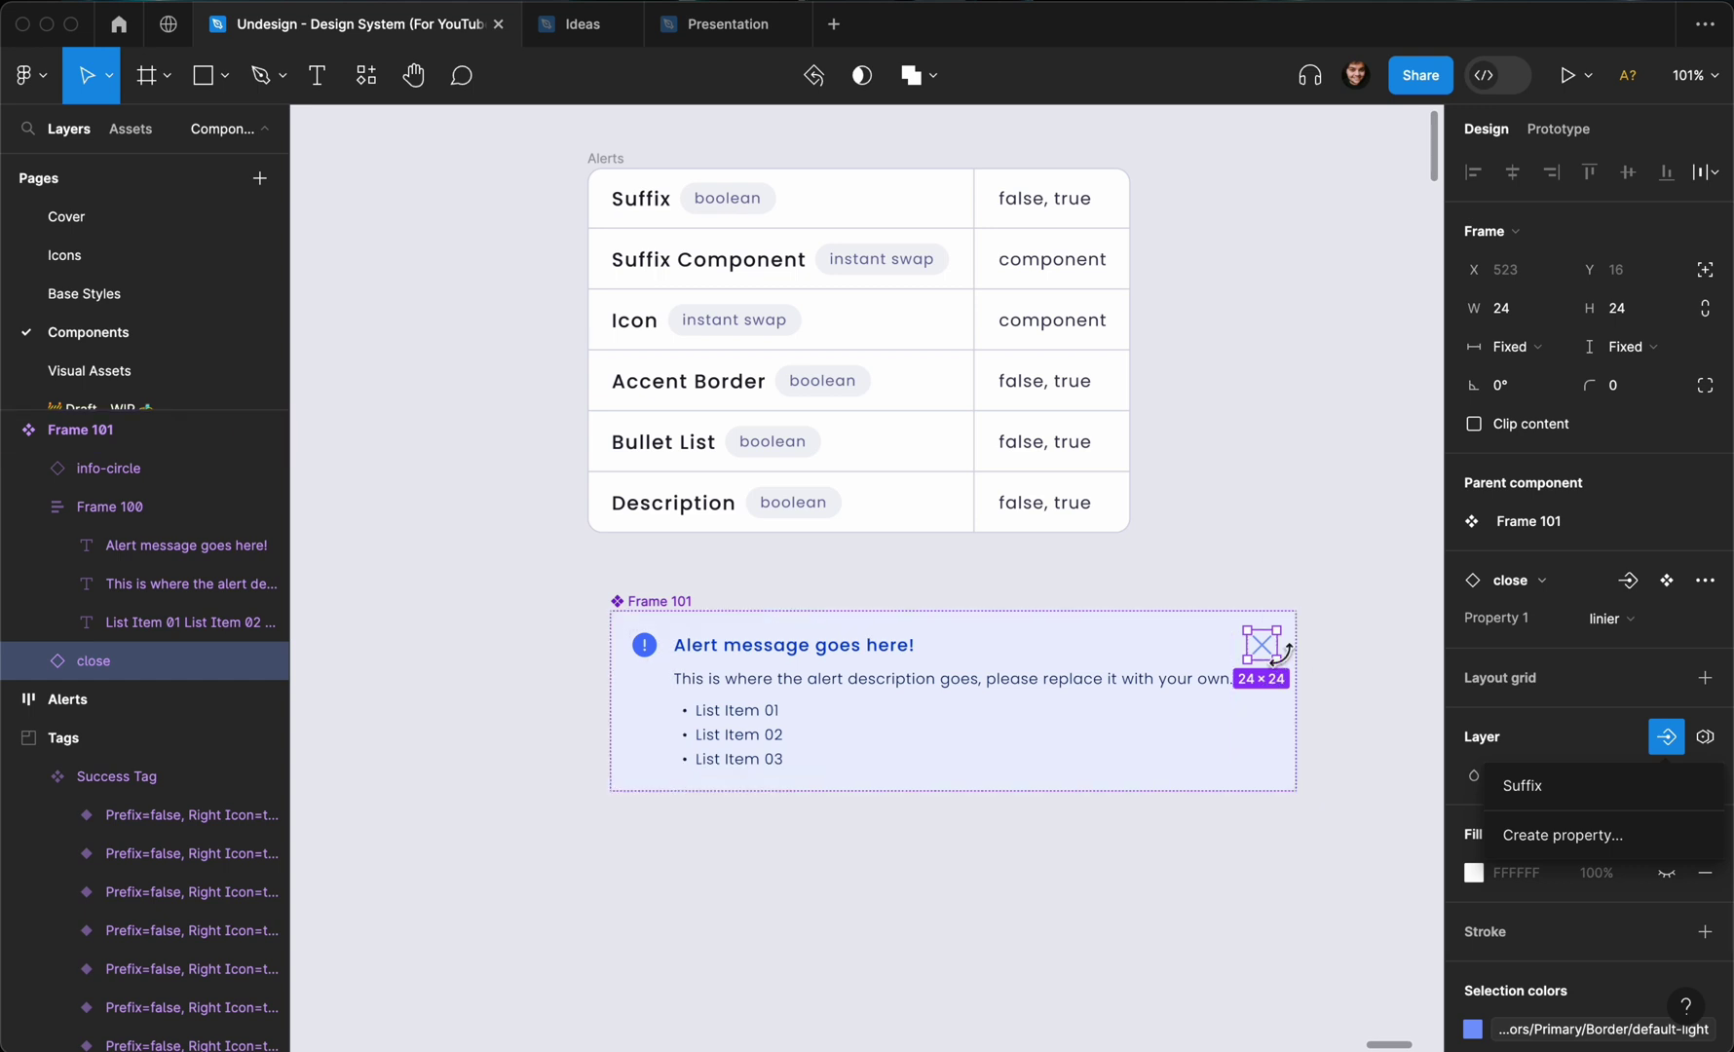
{"action": "left_click", "coordinate": [1579, 787]}
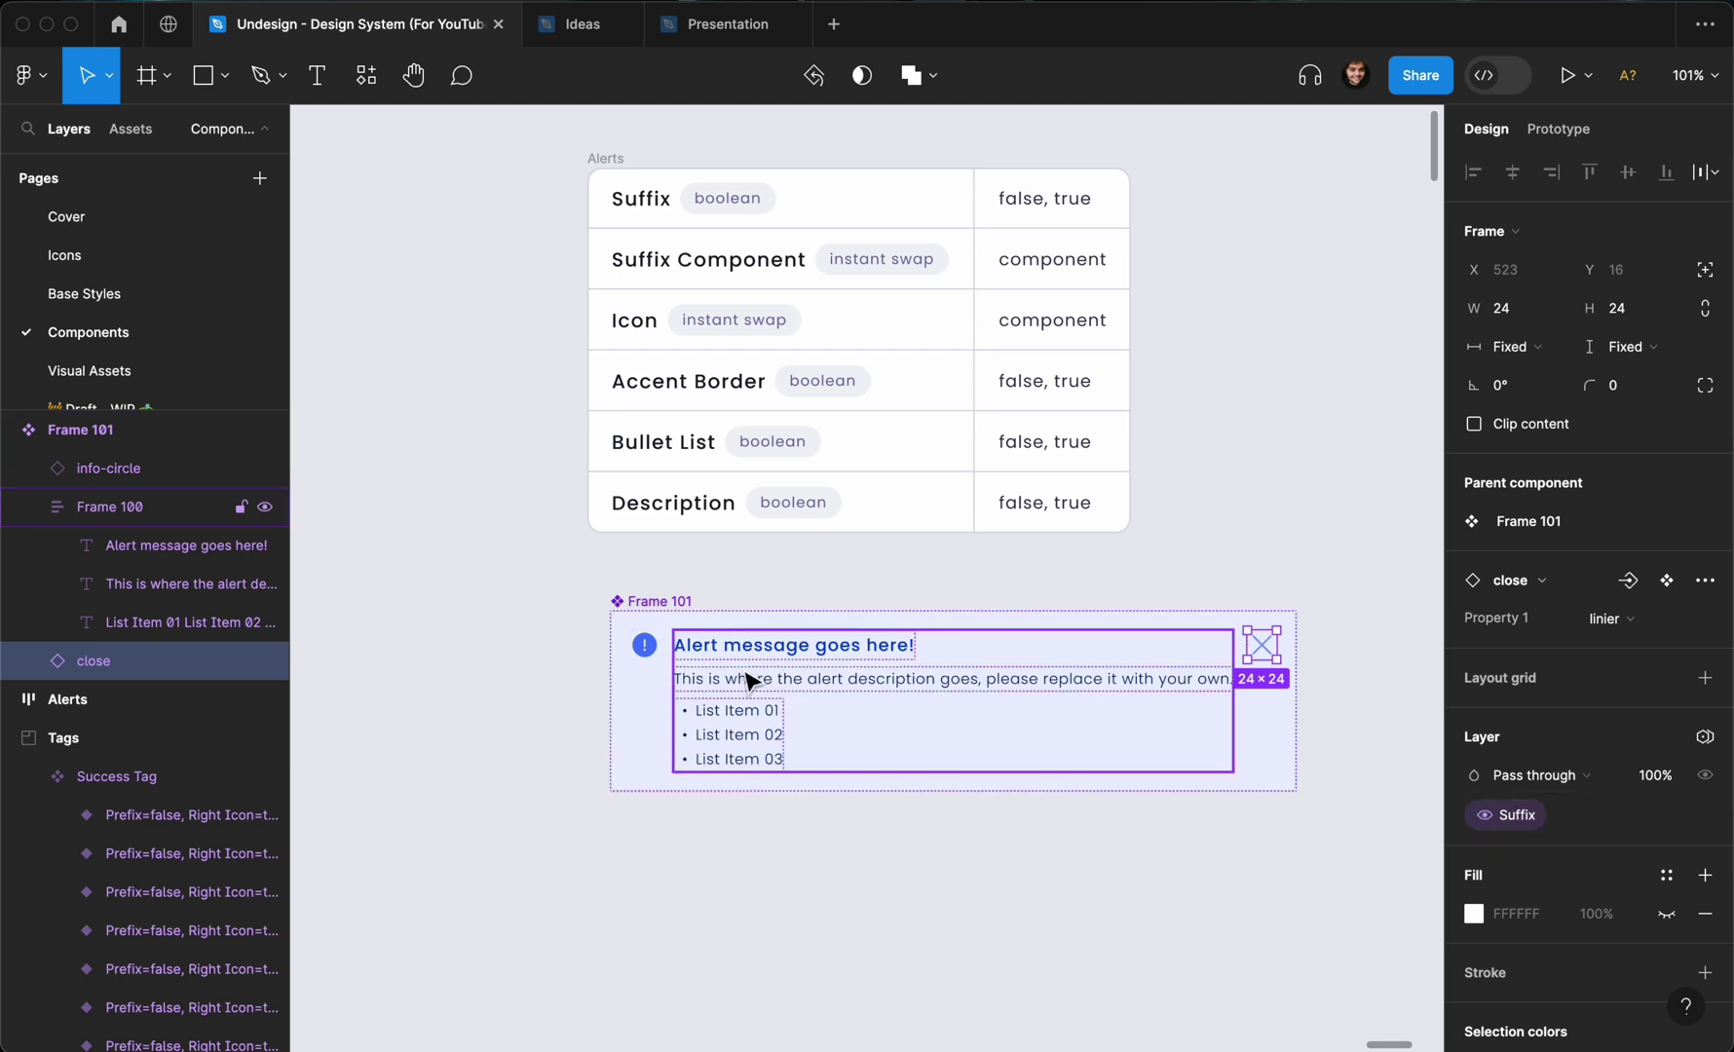
Create a boolean property named Bullet List on the alert component with the value True.
{"action": "left_click", "coordinate": [648, 608]}
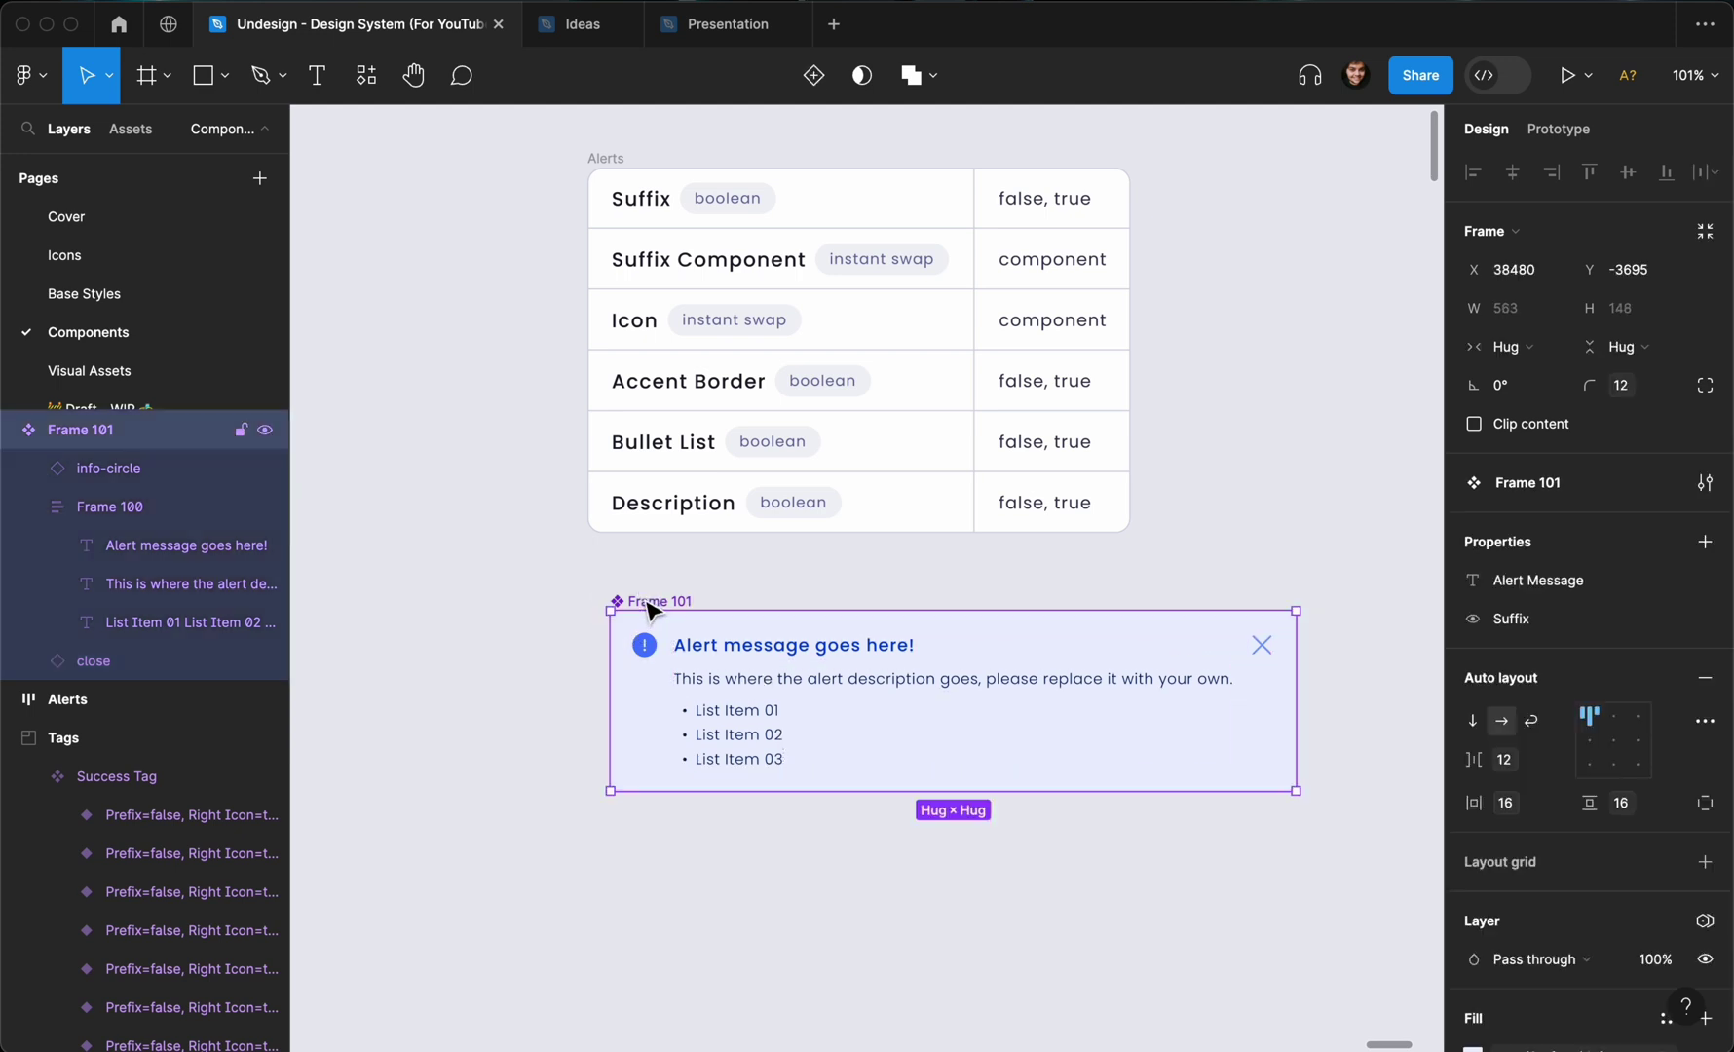
{"action": "left_click", "coordinate": [1707, 546]}
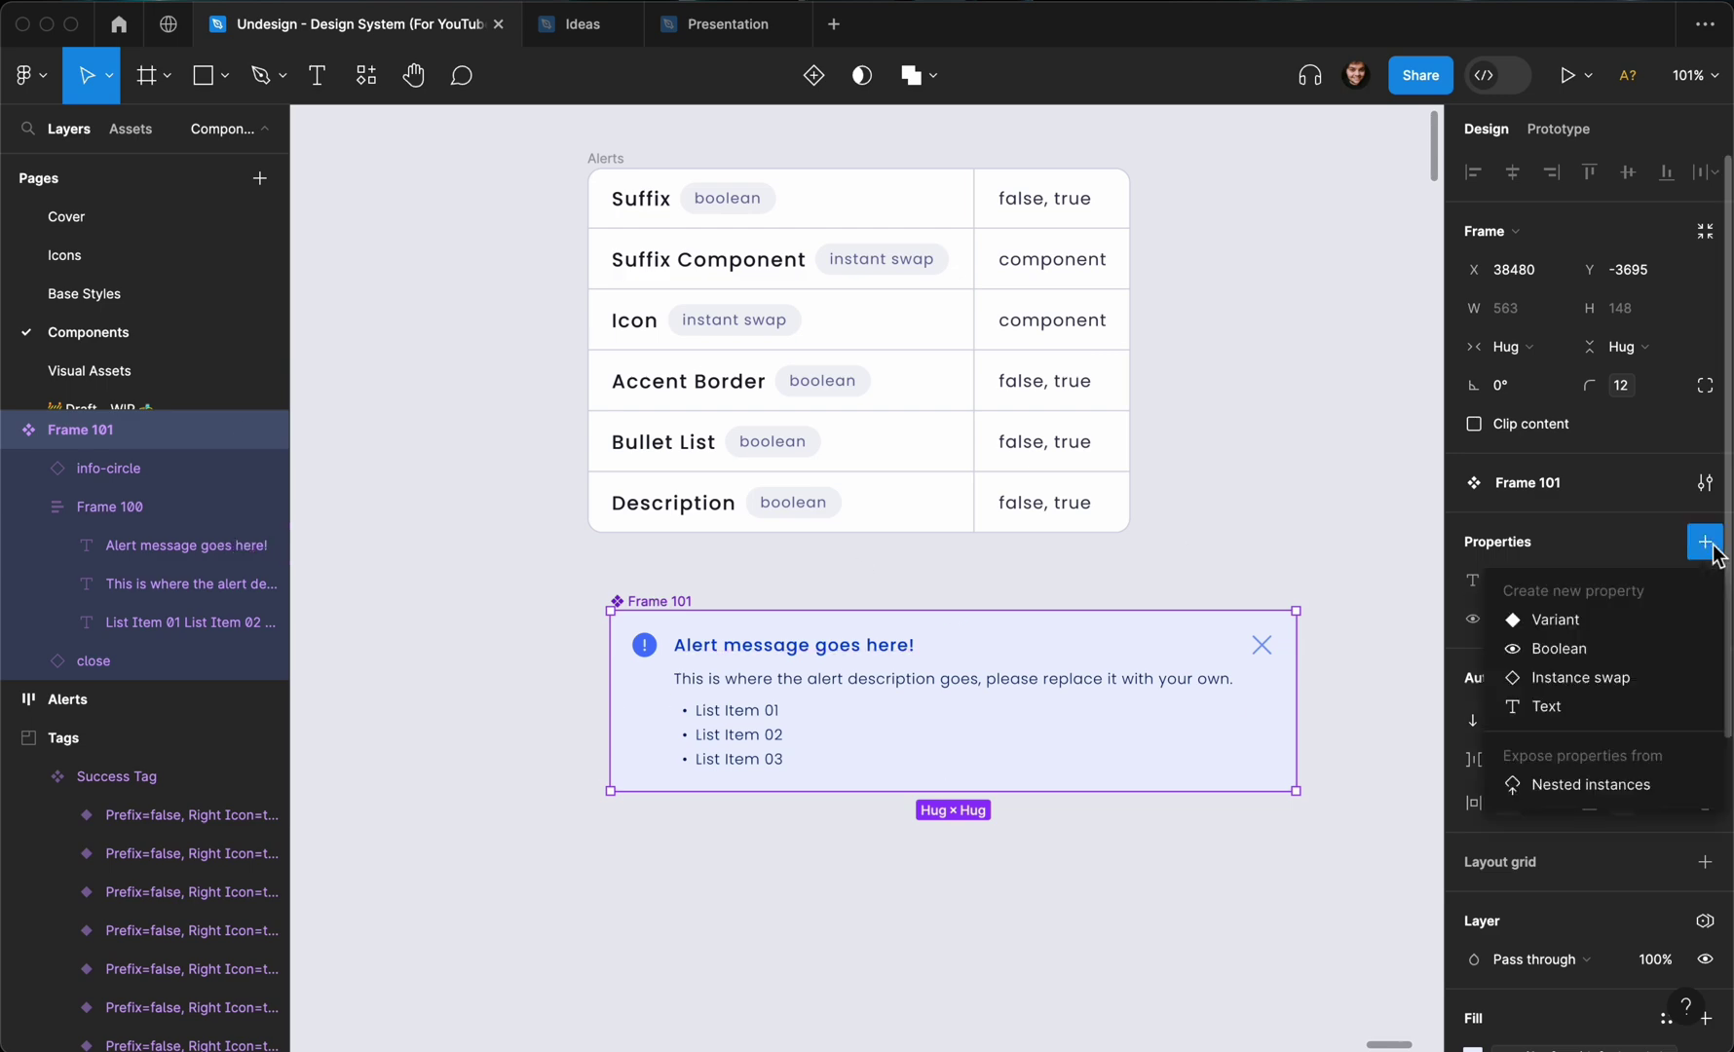
{"action": "left_click", "coordinate": [1624, 649]}
{"action": "type", "text": "Bullet List"}
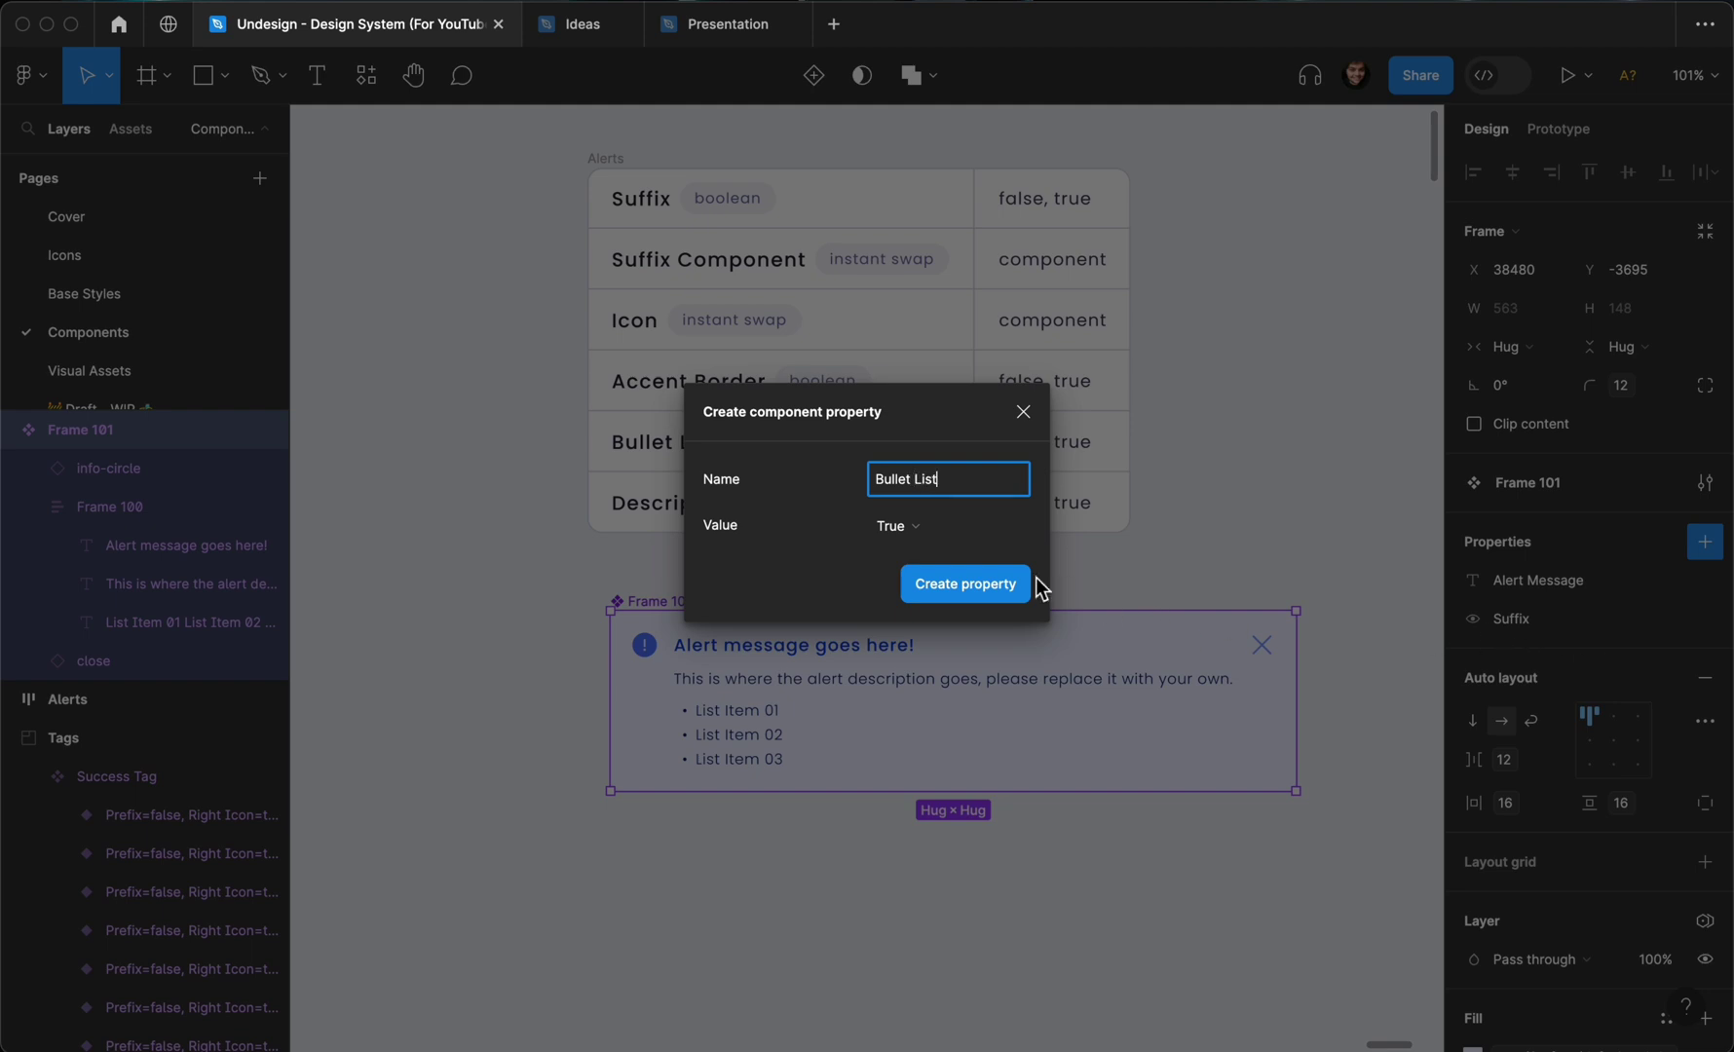
{"action": "left_click", "coordinate": [947, 582]}
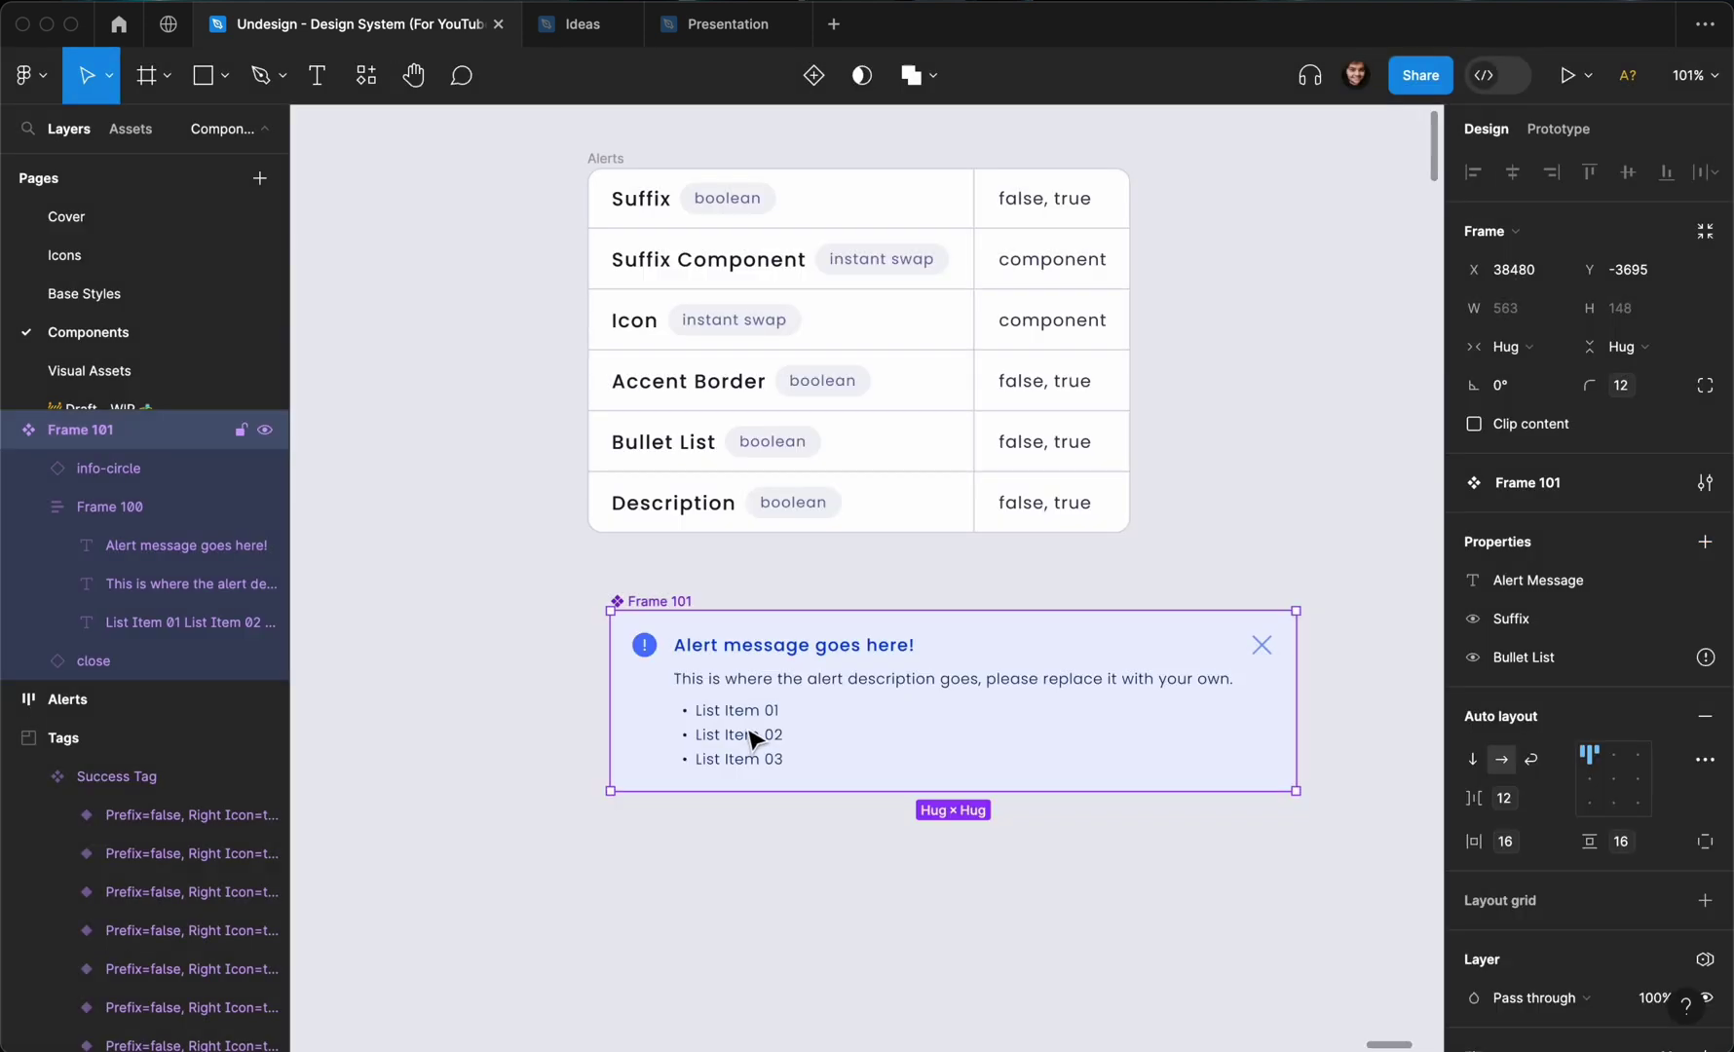
Link the bullet list text's layer visibility to the Bullet List property.
{"action": "double_click", "coordinate": [748, 743]}
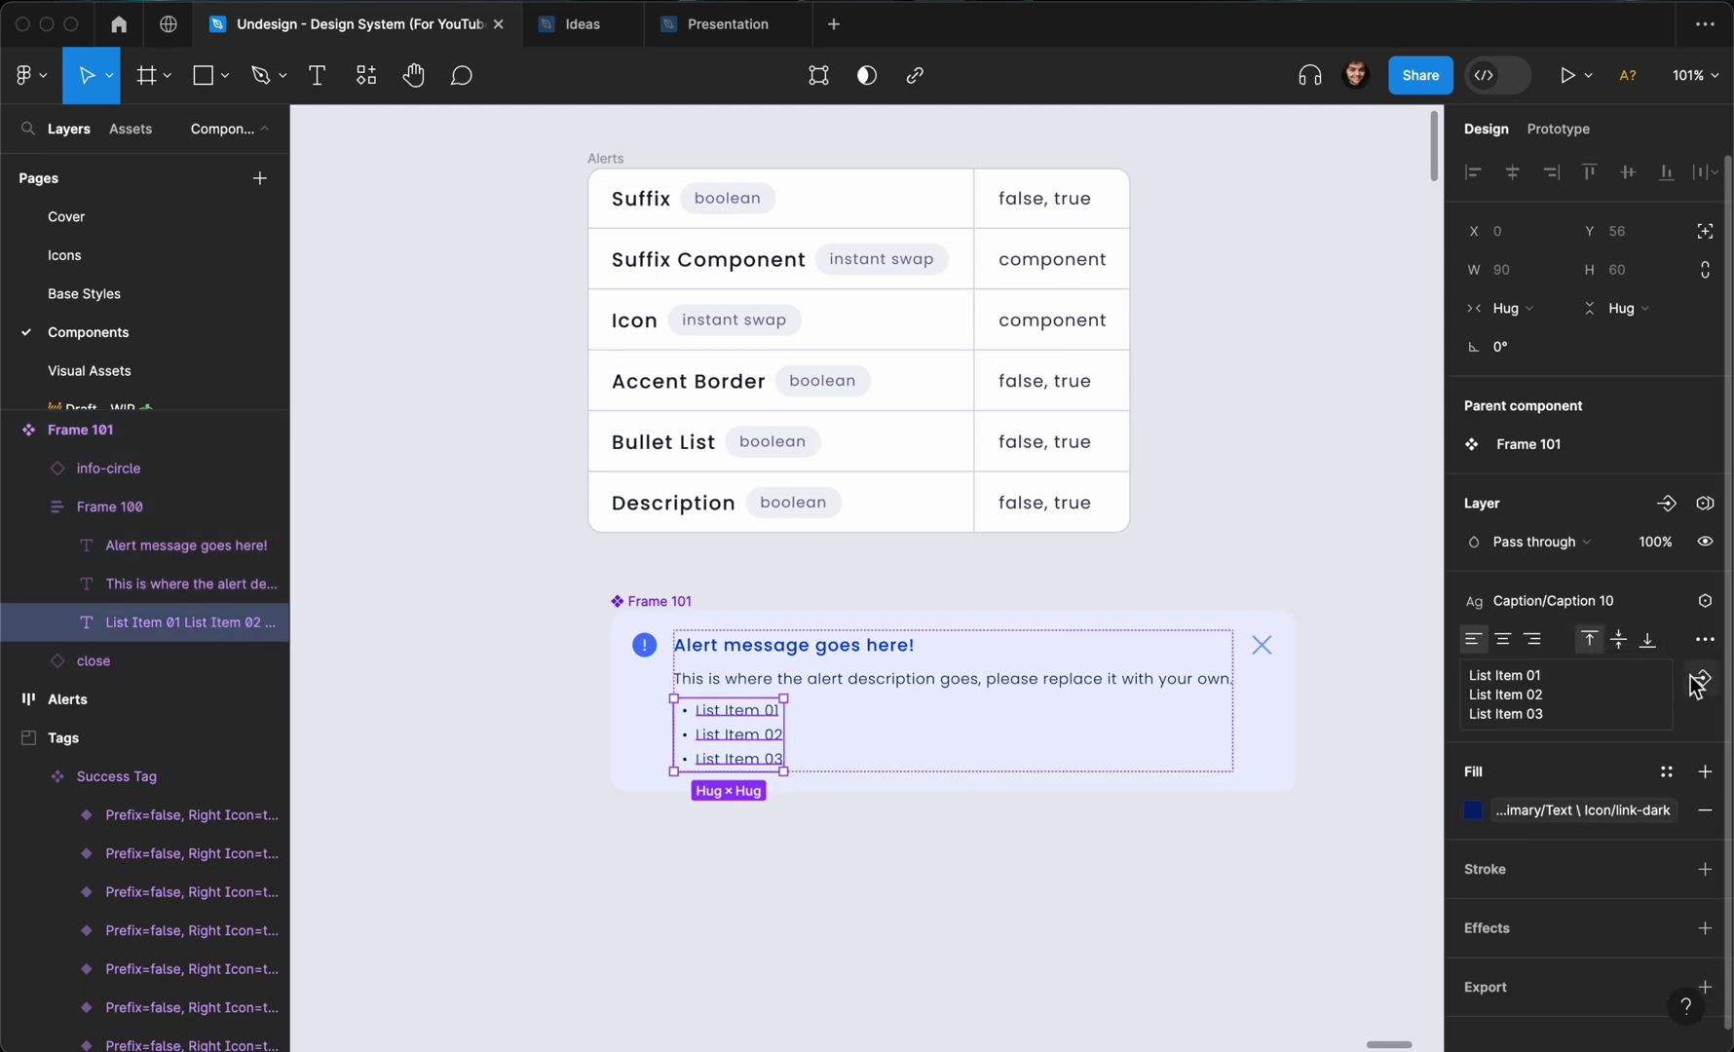
{"action": "left_click", "coordinate": [1665, 502]}
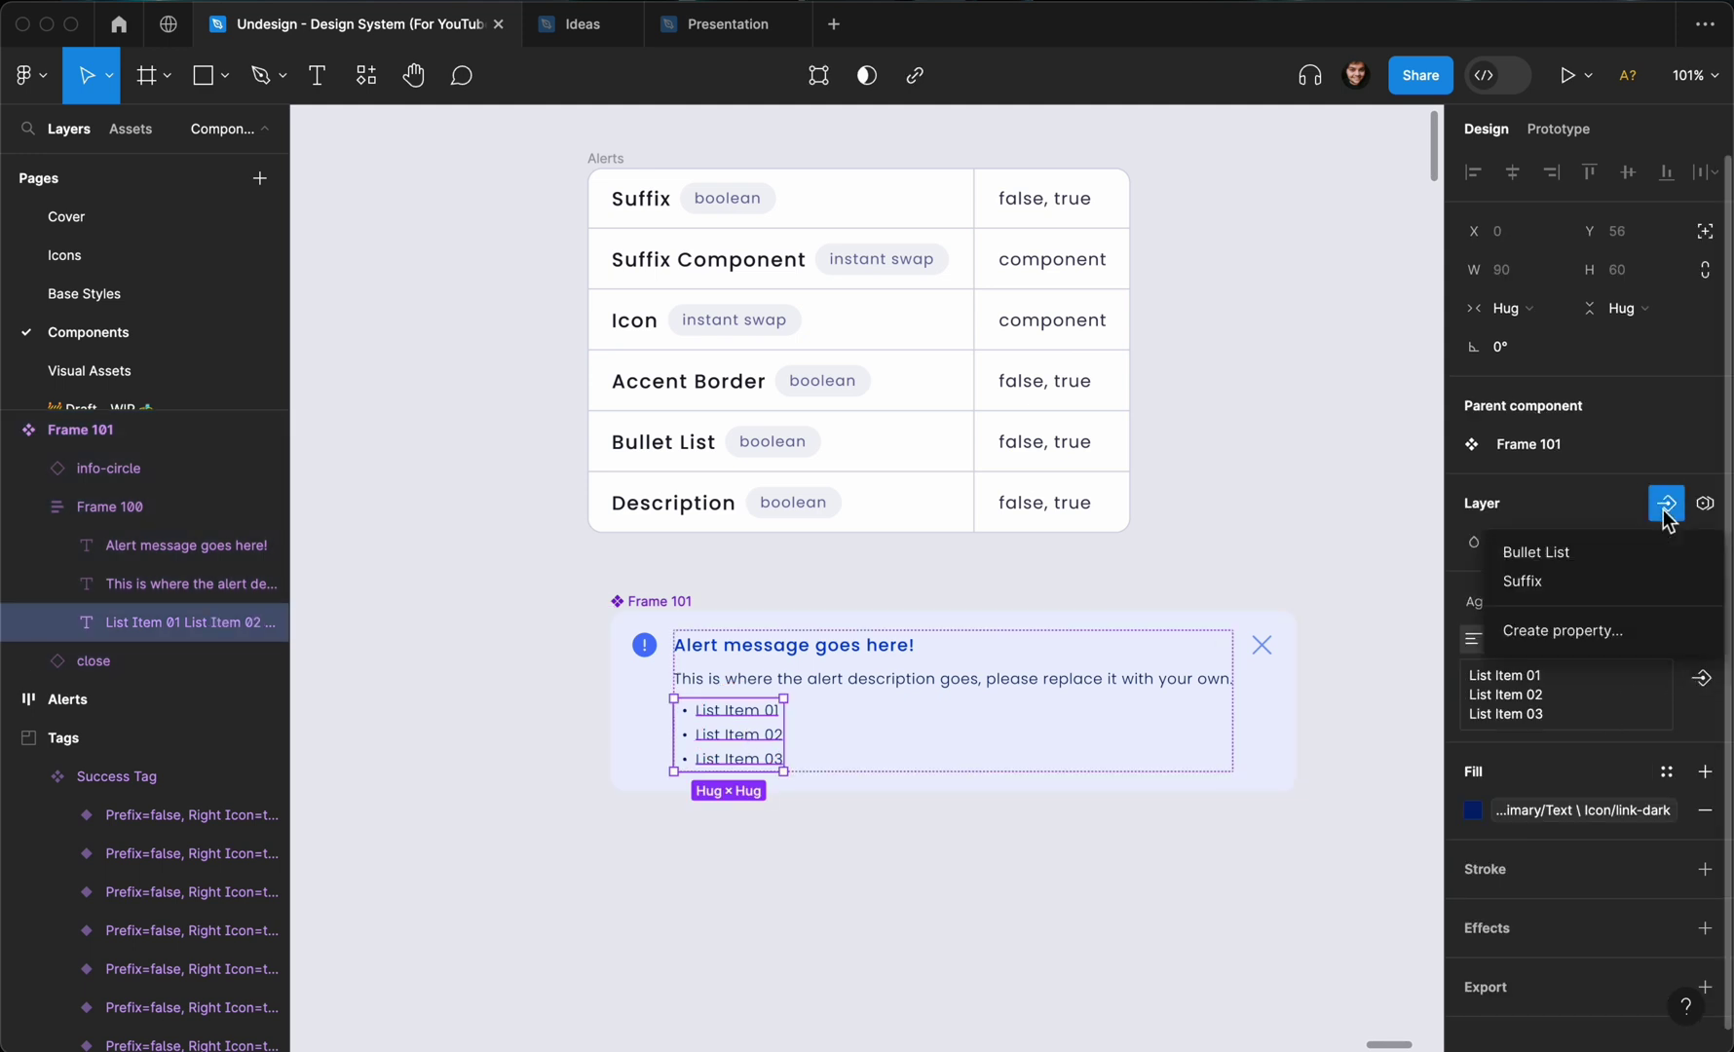
{"action": "left_click", "coordinate": [1580, 562]}
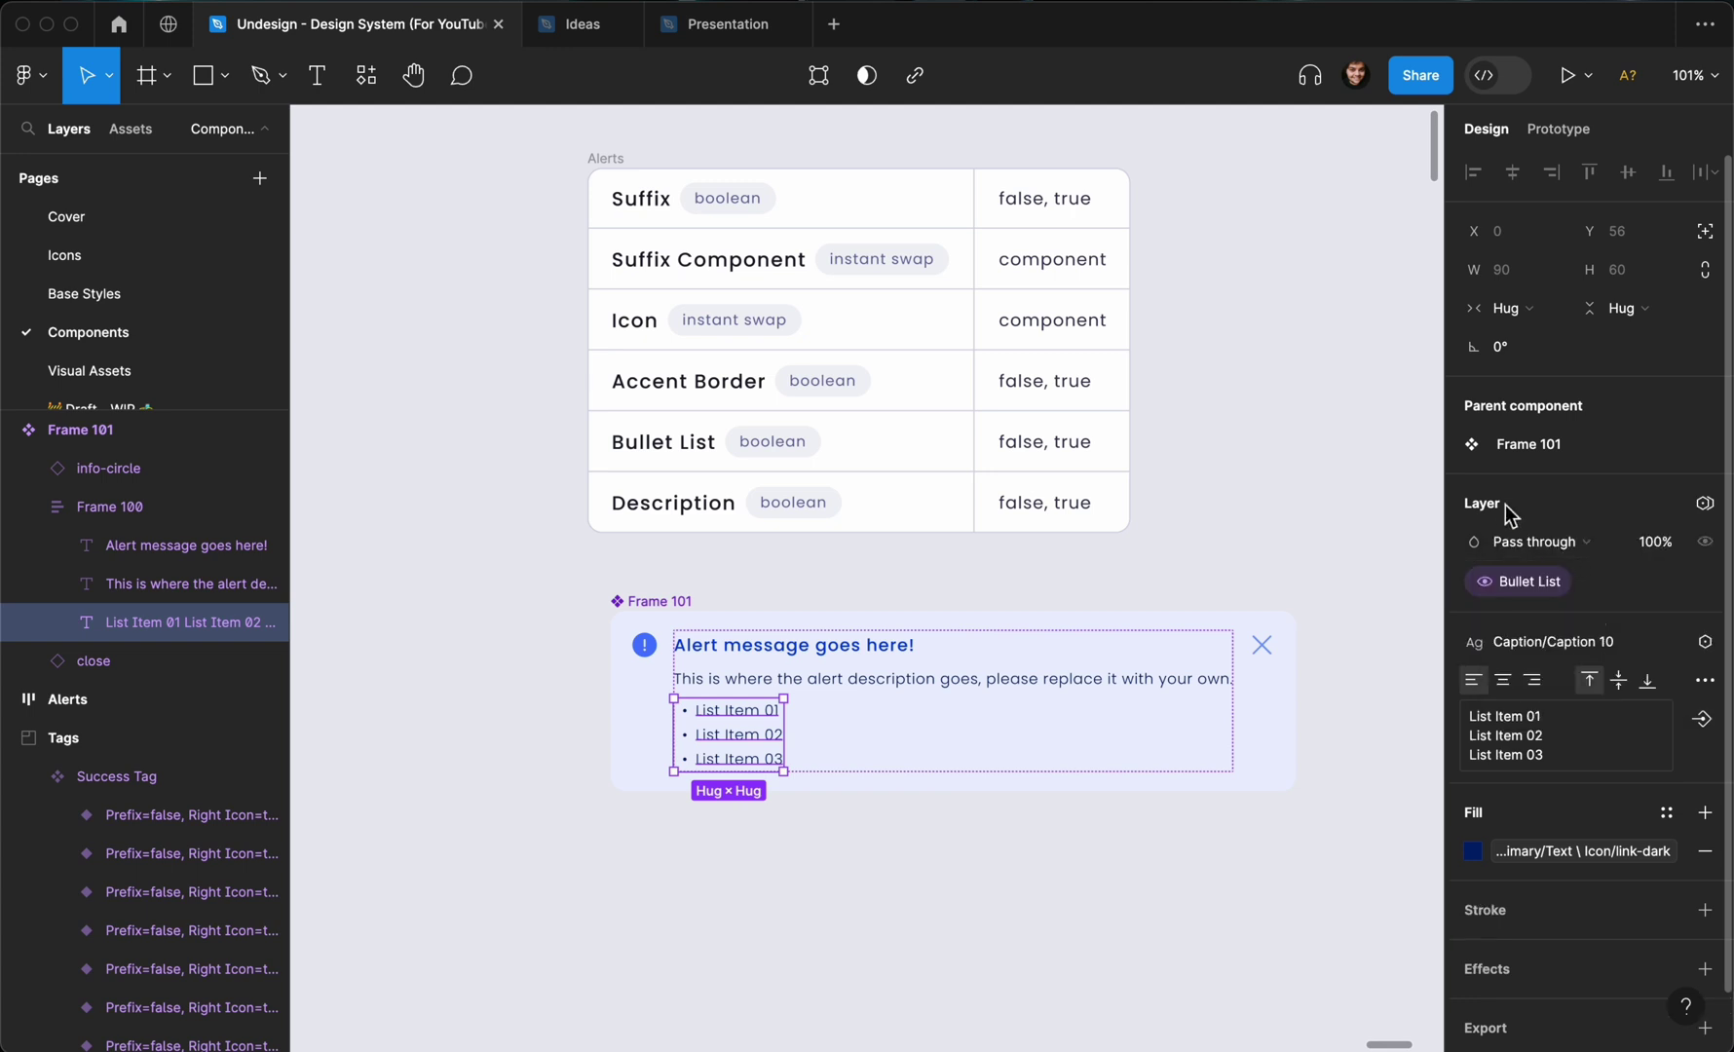
Create a boolean property named Description on the alert component with the value True.
{"action": "left_click", "coordinate": [996, 685]}
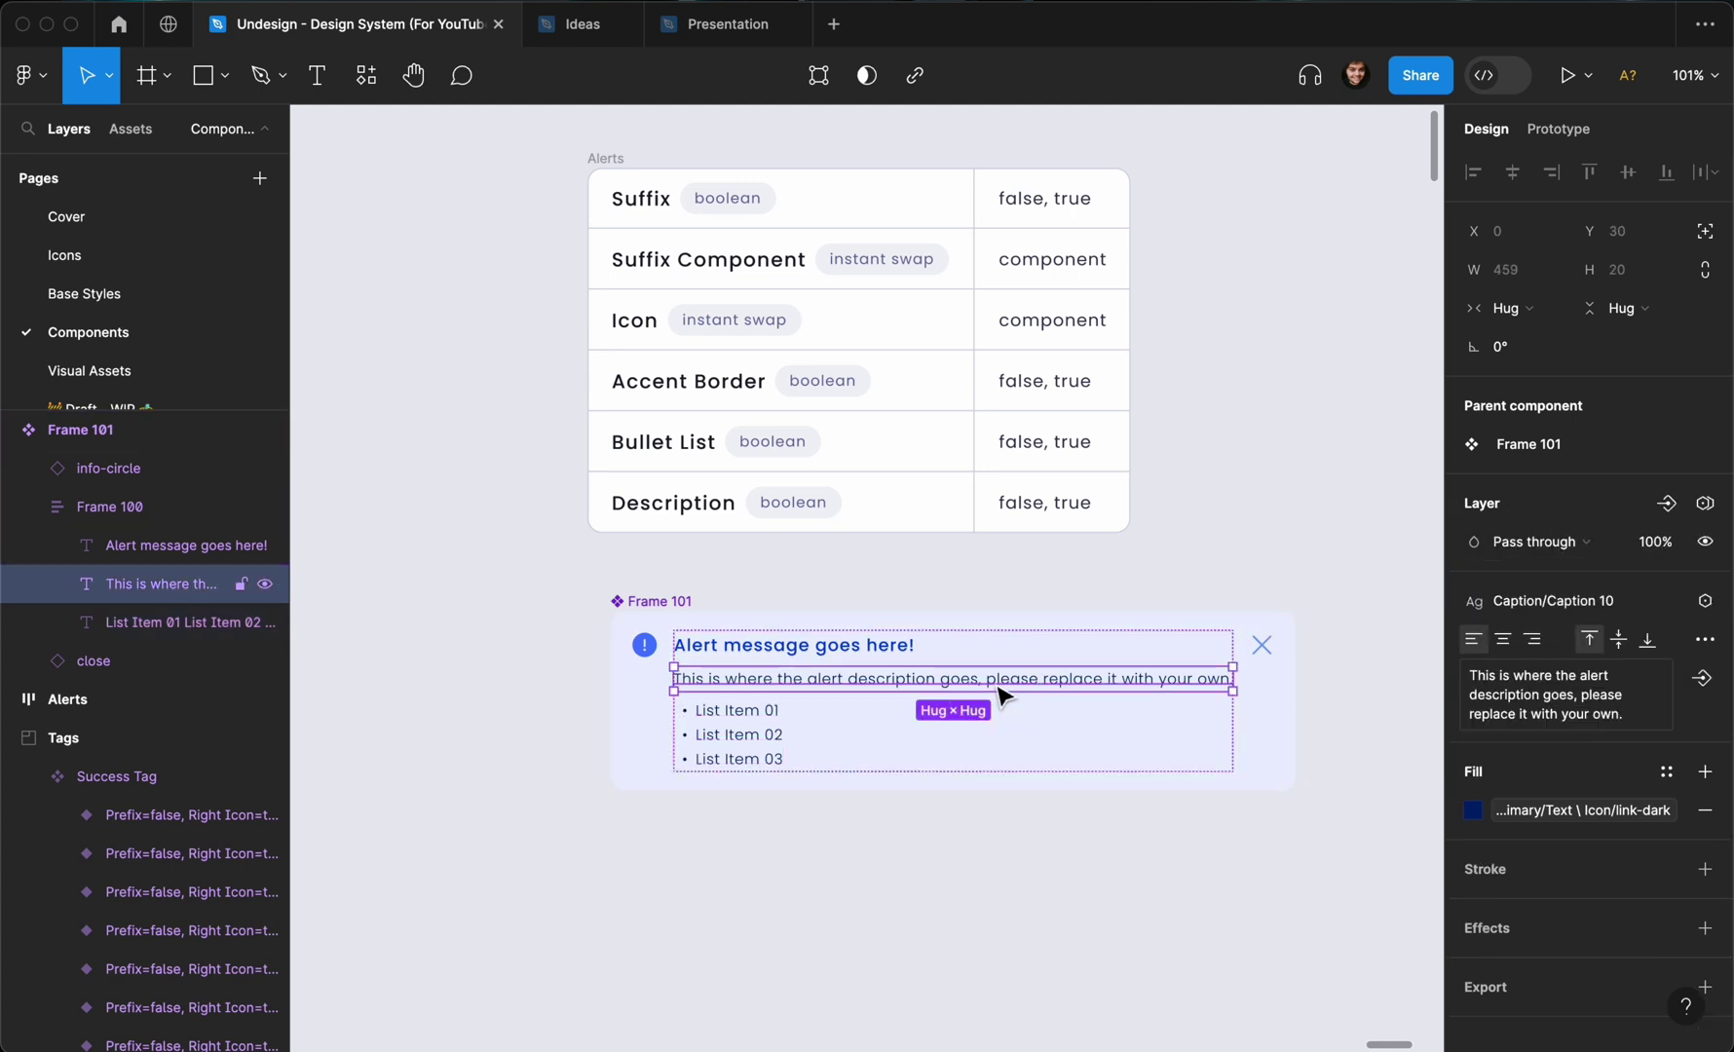
{"action": "left_click", "coordinate": [663, 603]}
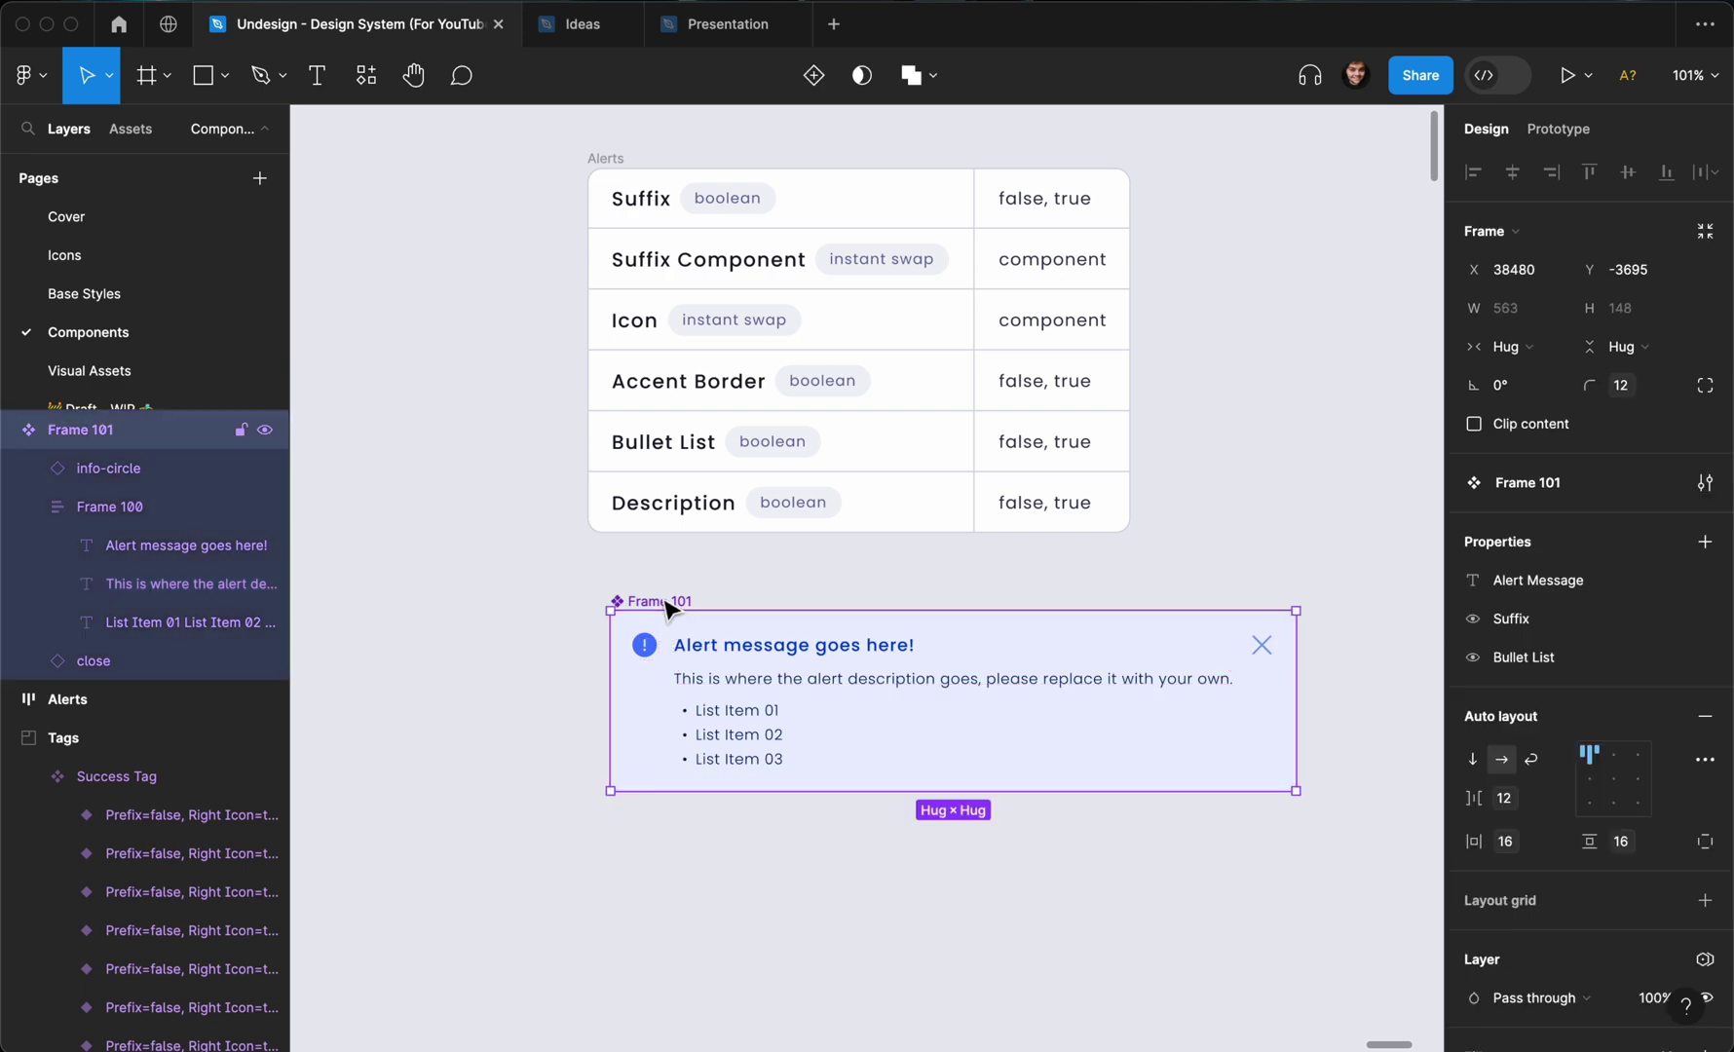
{"action": "left_click", "coordinate": [1704, 542]}
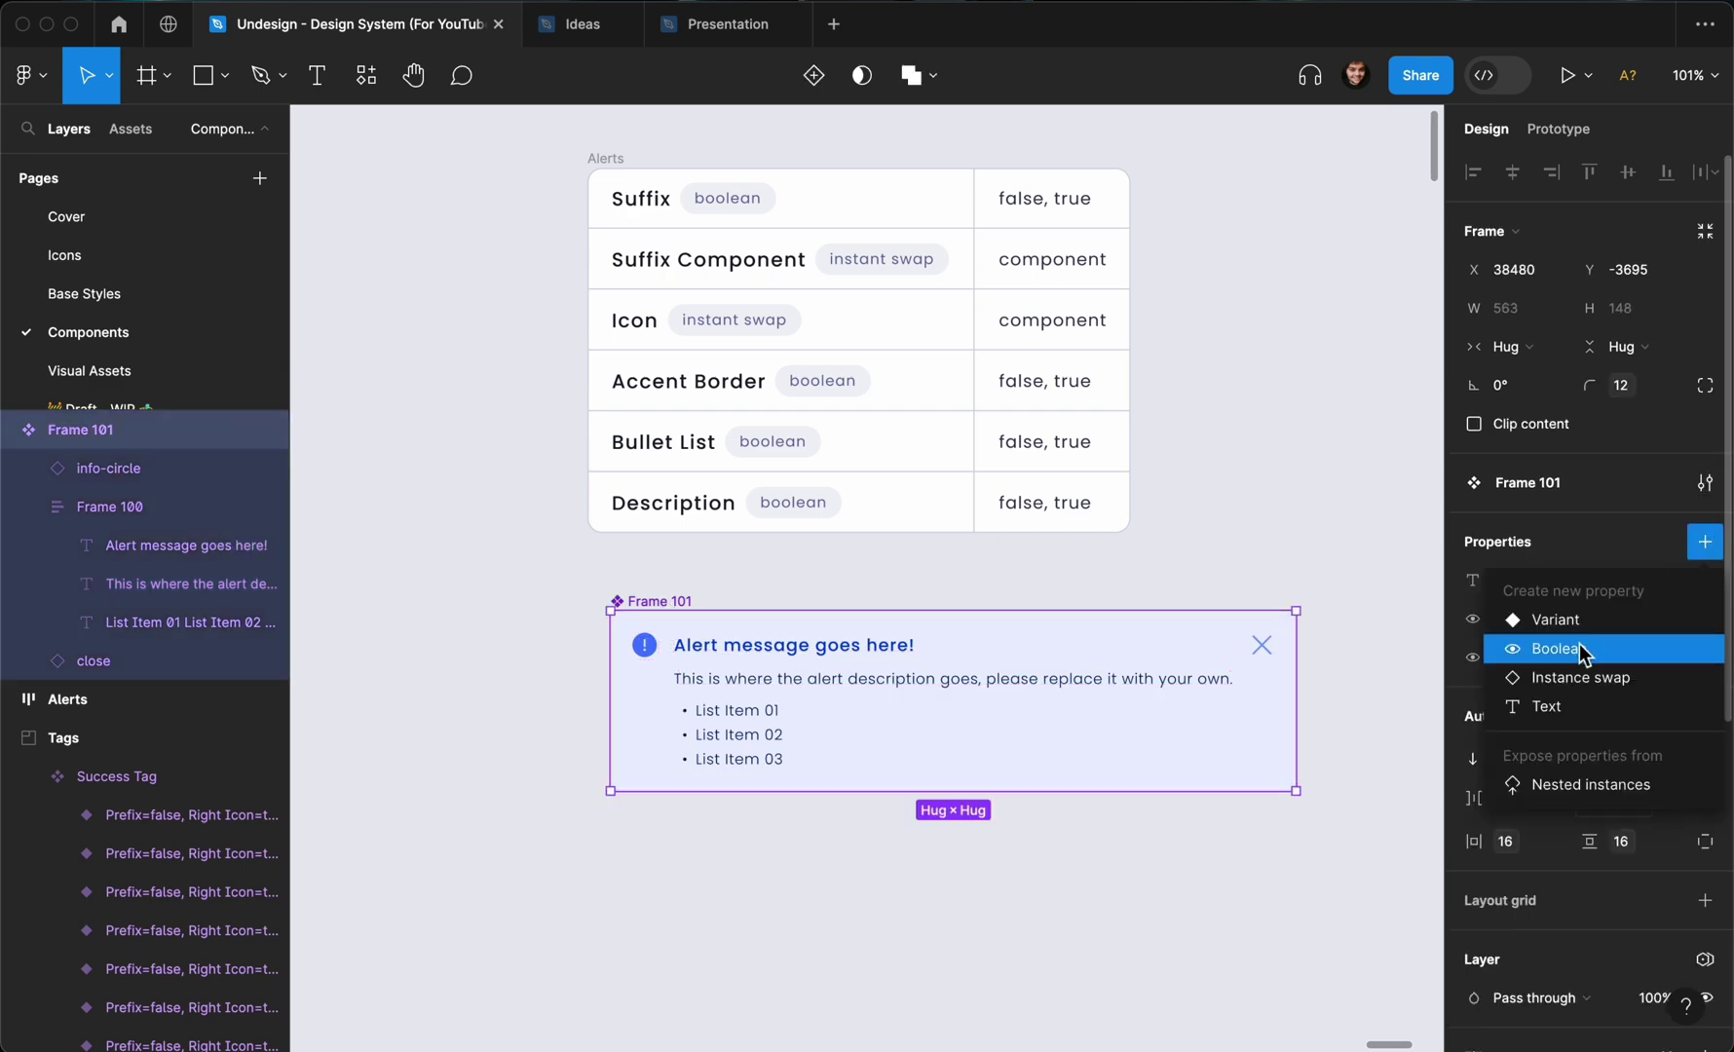
{"action": "left_click", "coordinate": [1580, 651]}
{"action": "type", "text": "Description"}
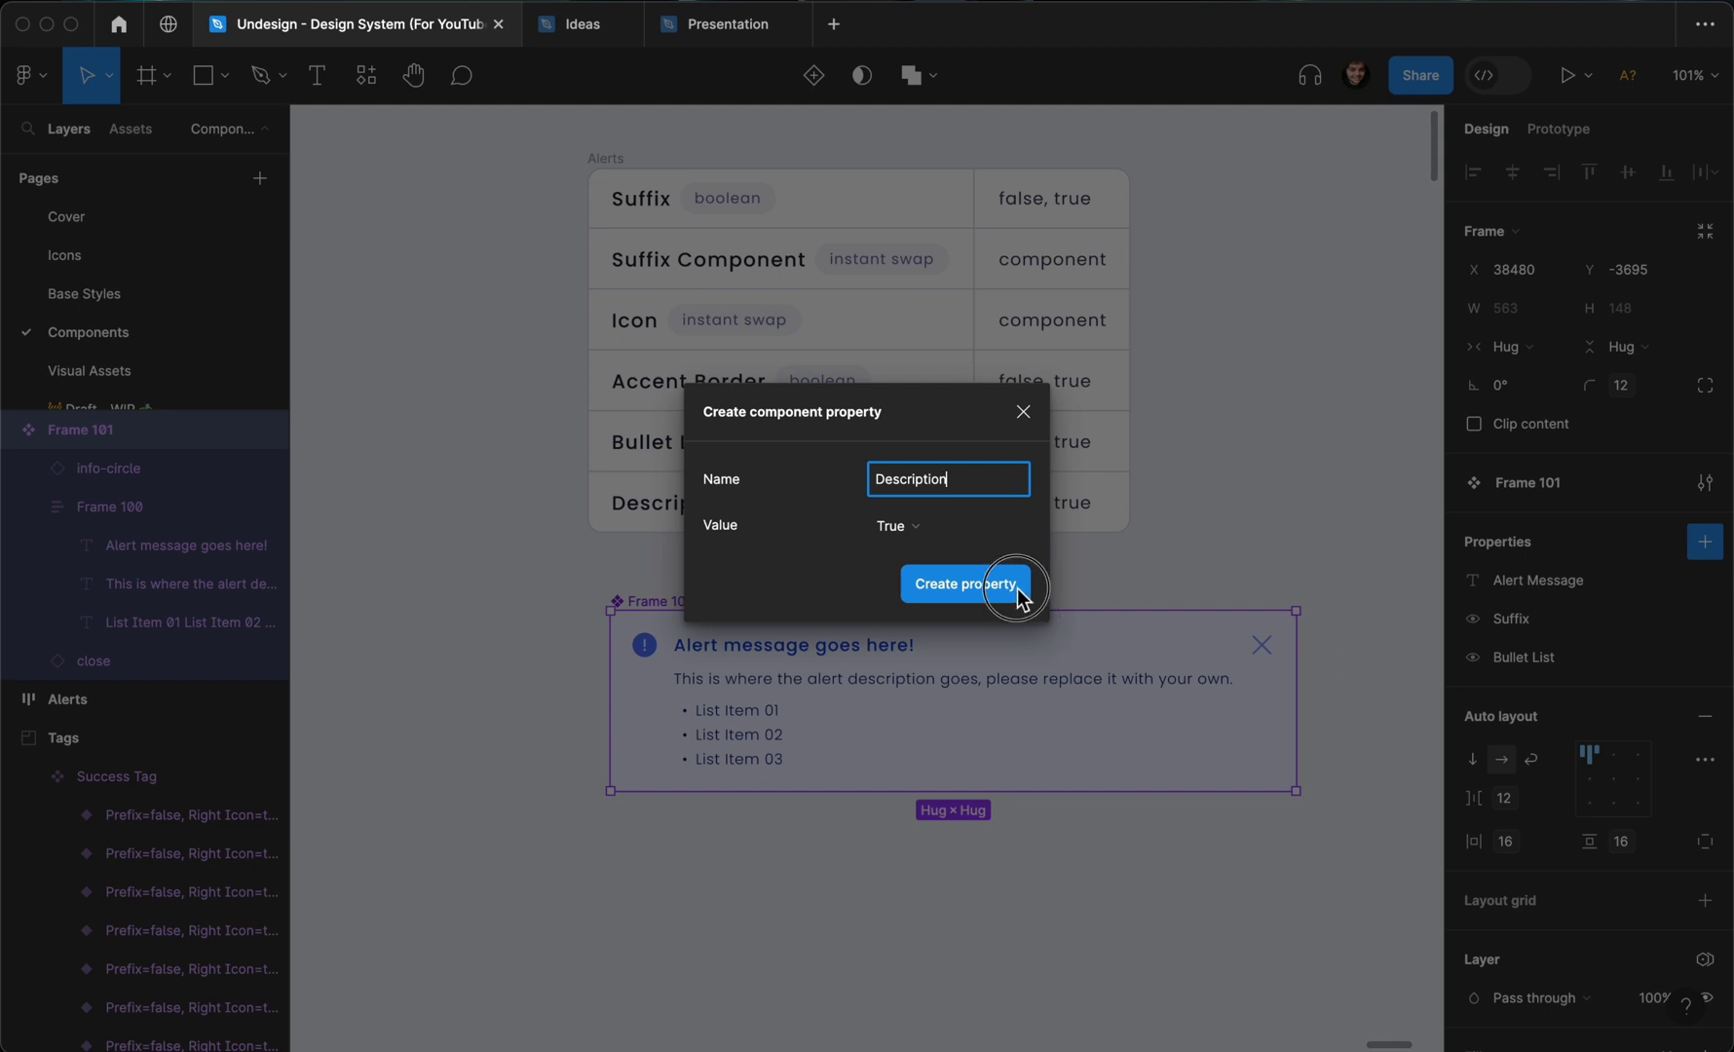
{"action": "left_click", "coordinate": [1010, 587]}
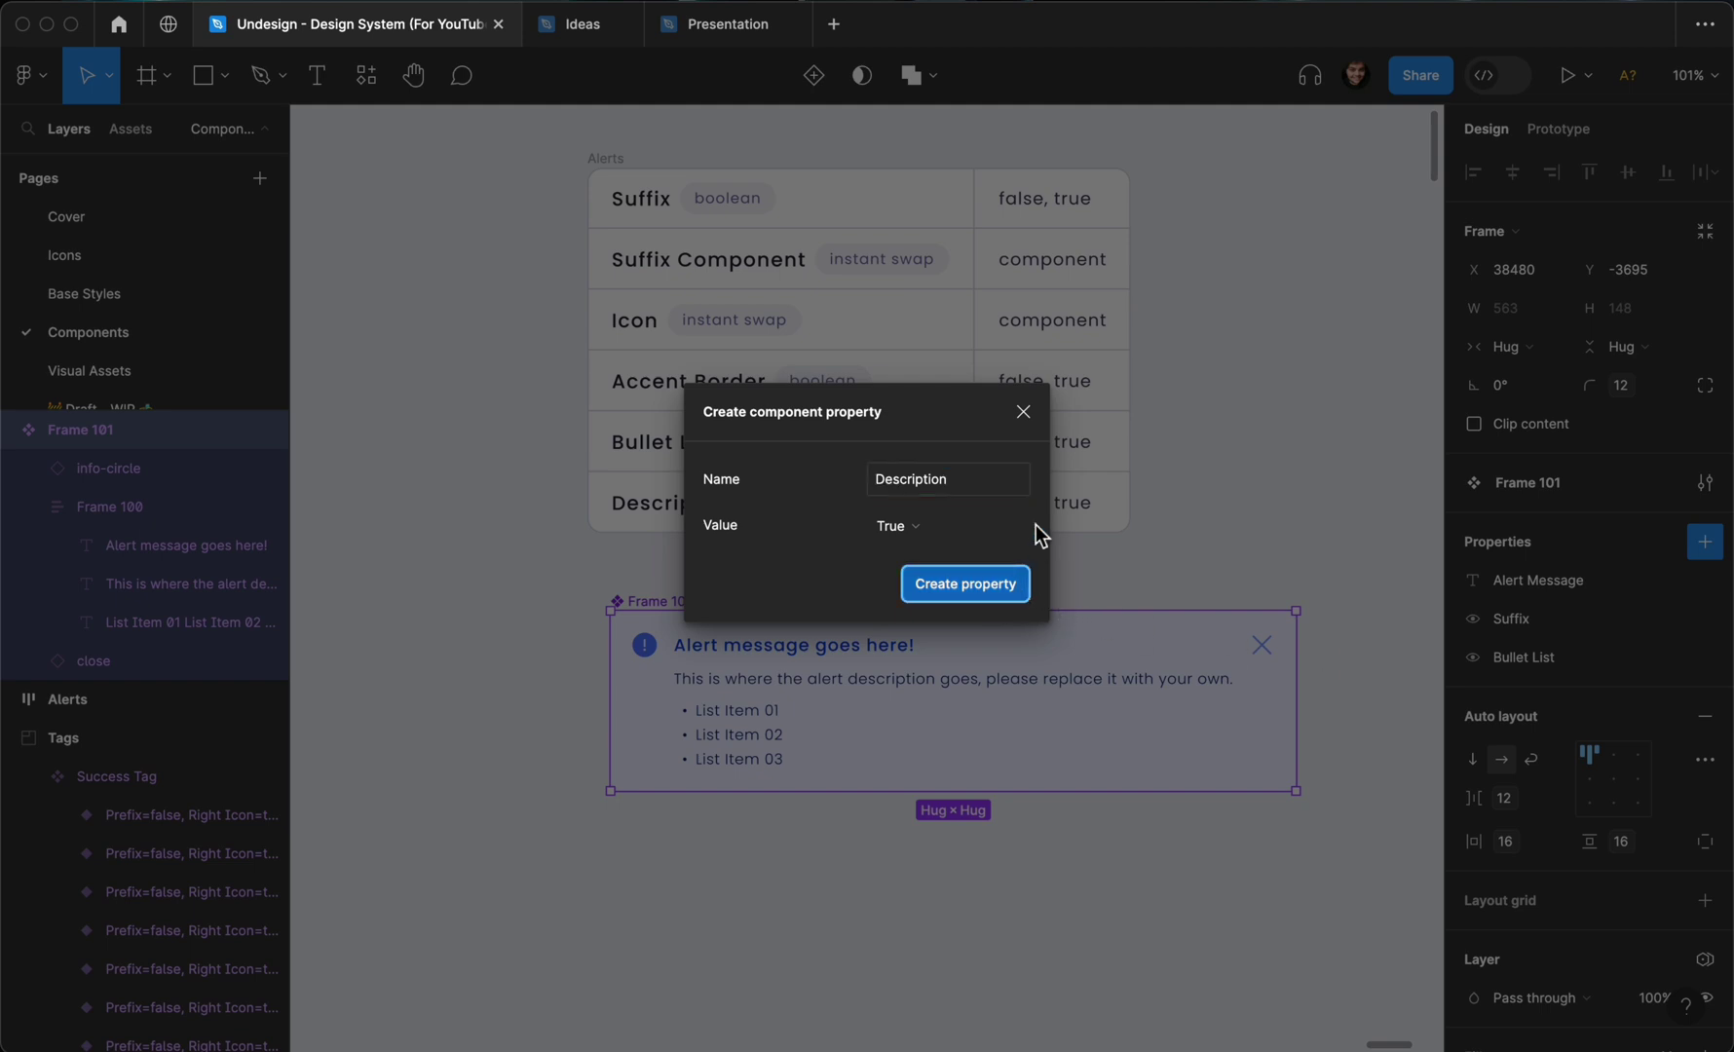
{"action": "left_click", "coordinate": [964, 587]}
Link the alert description text's layer visibility to the Description property.
{"action": "left_click", "coordinate": [1025, 678]}
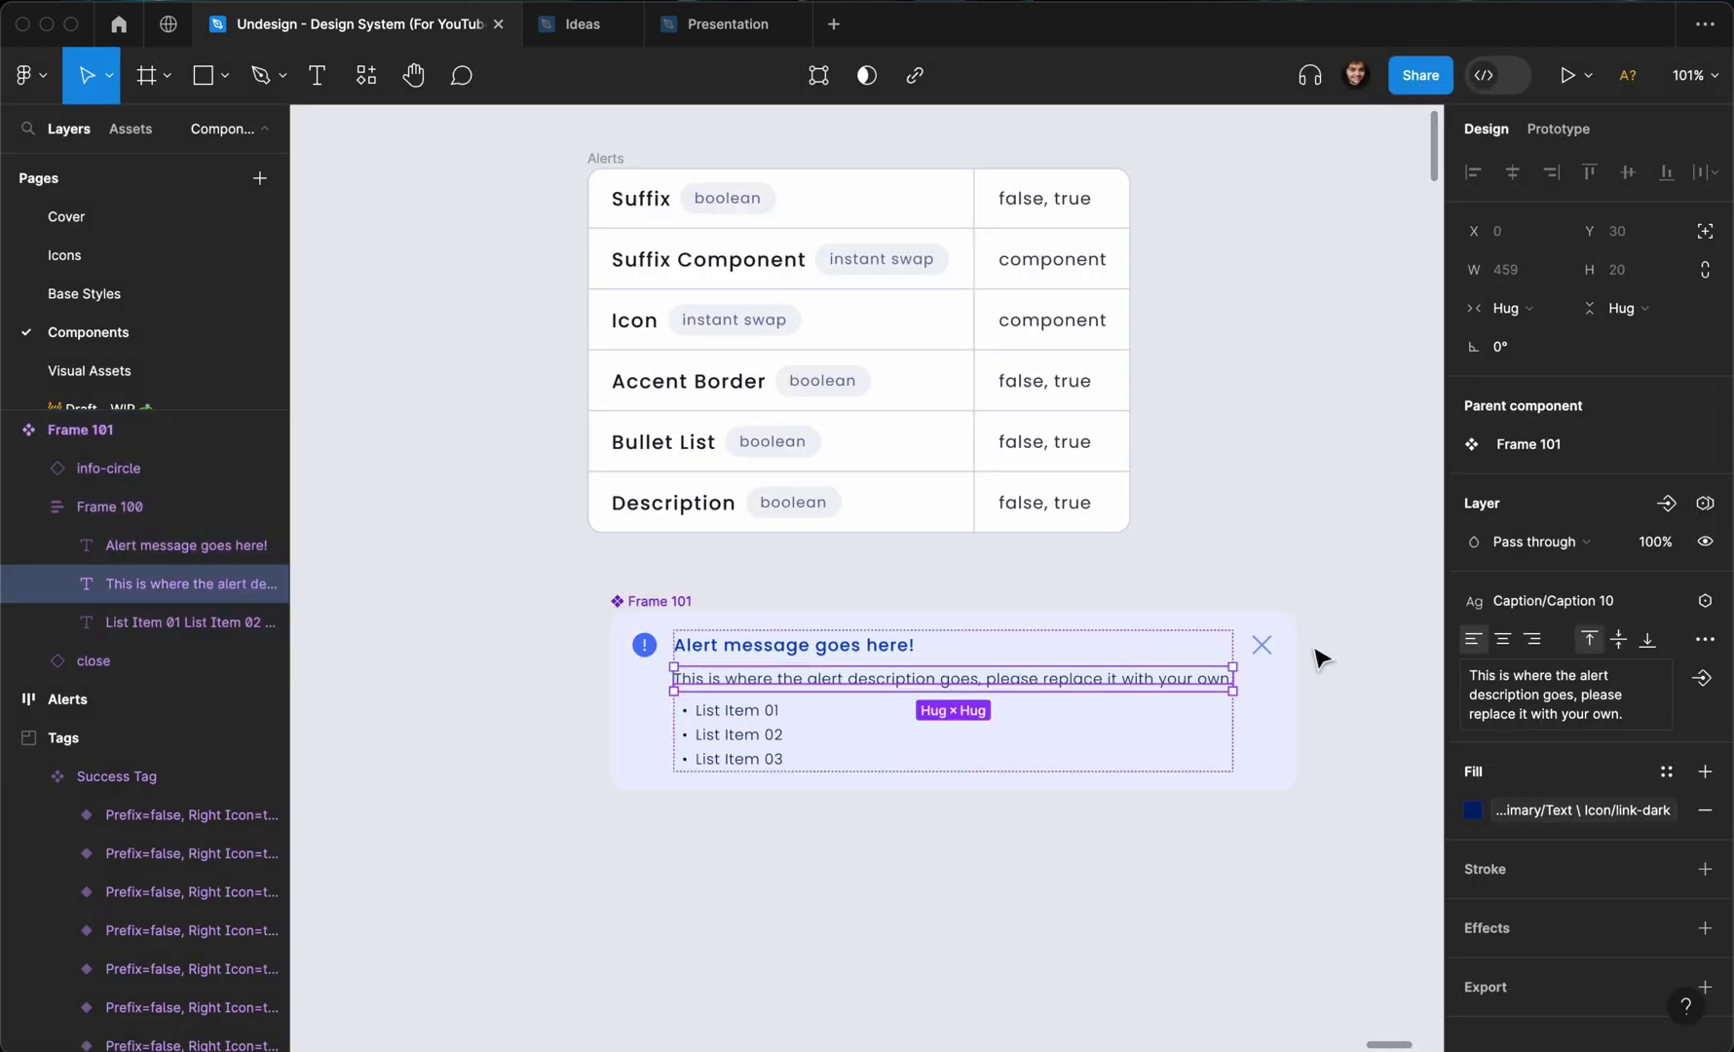
{"action": "left_click", "coordinate": [1664, 502]}
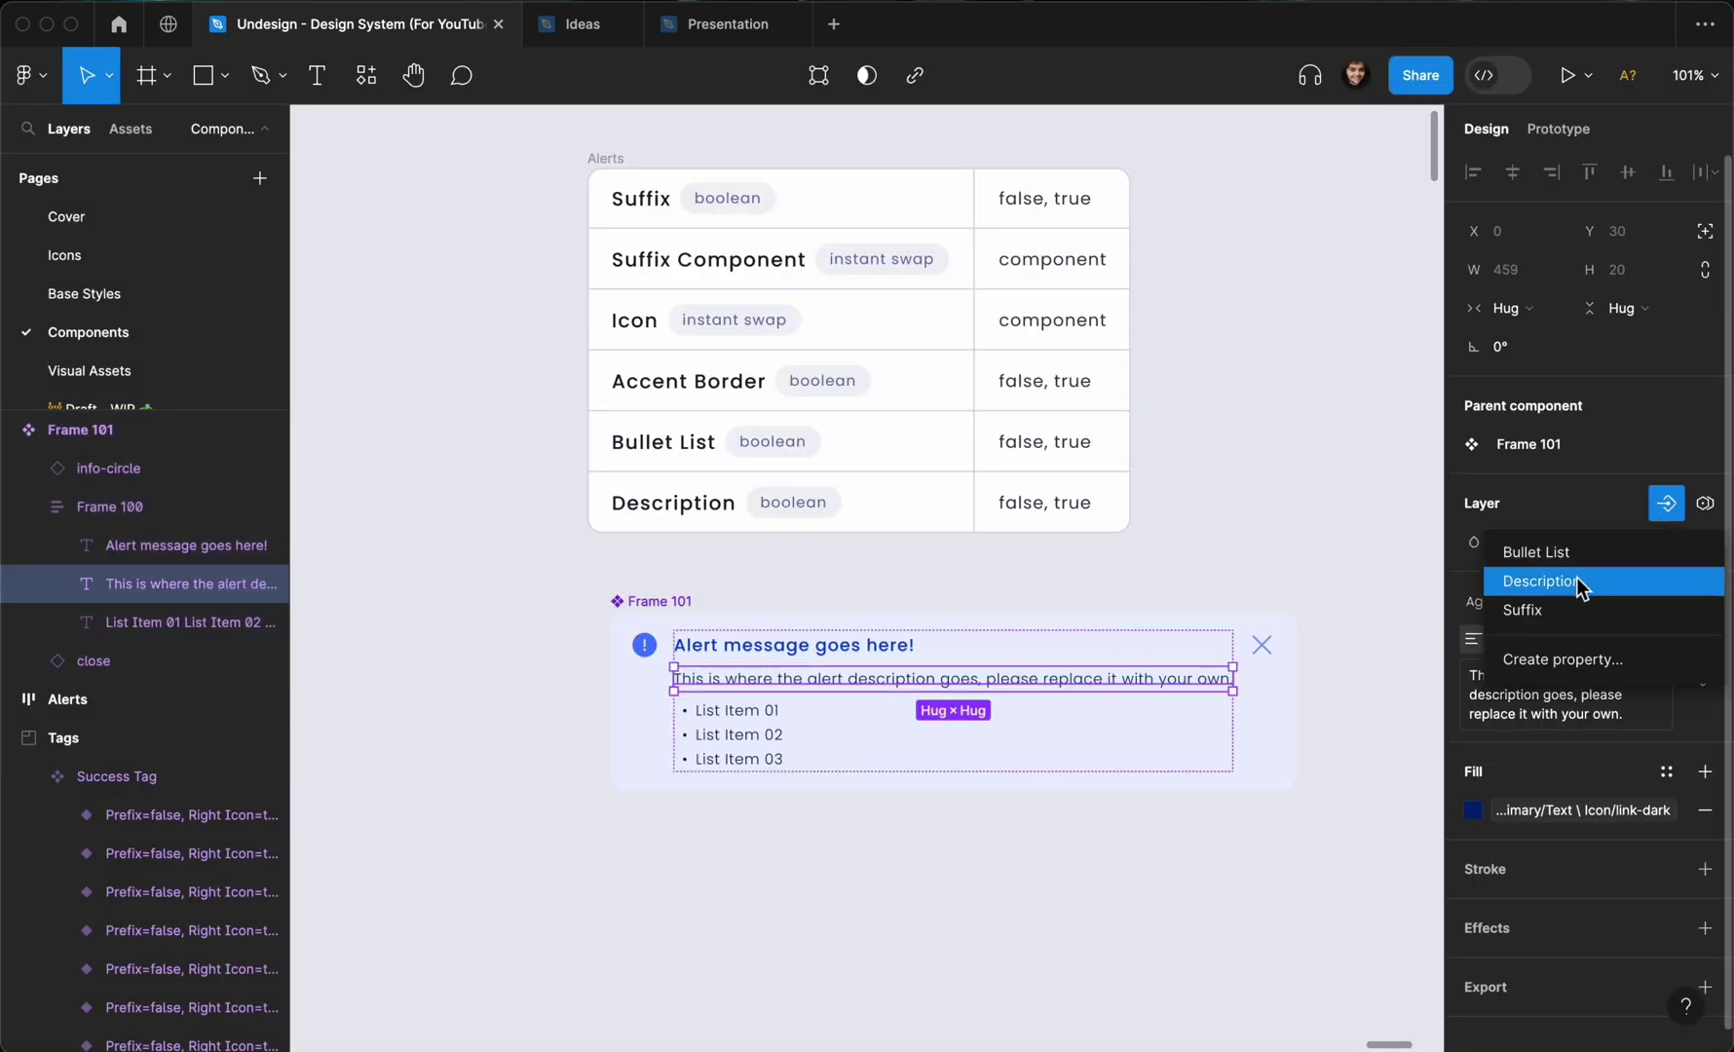
{"action": "key", "text": "Return"}
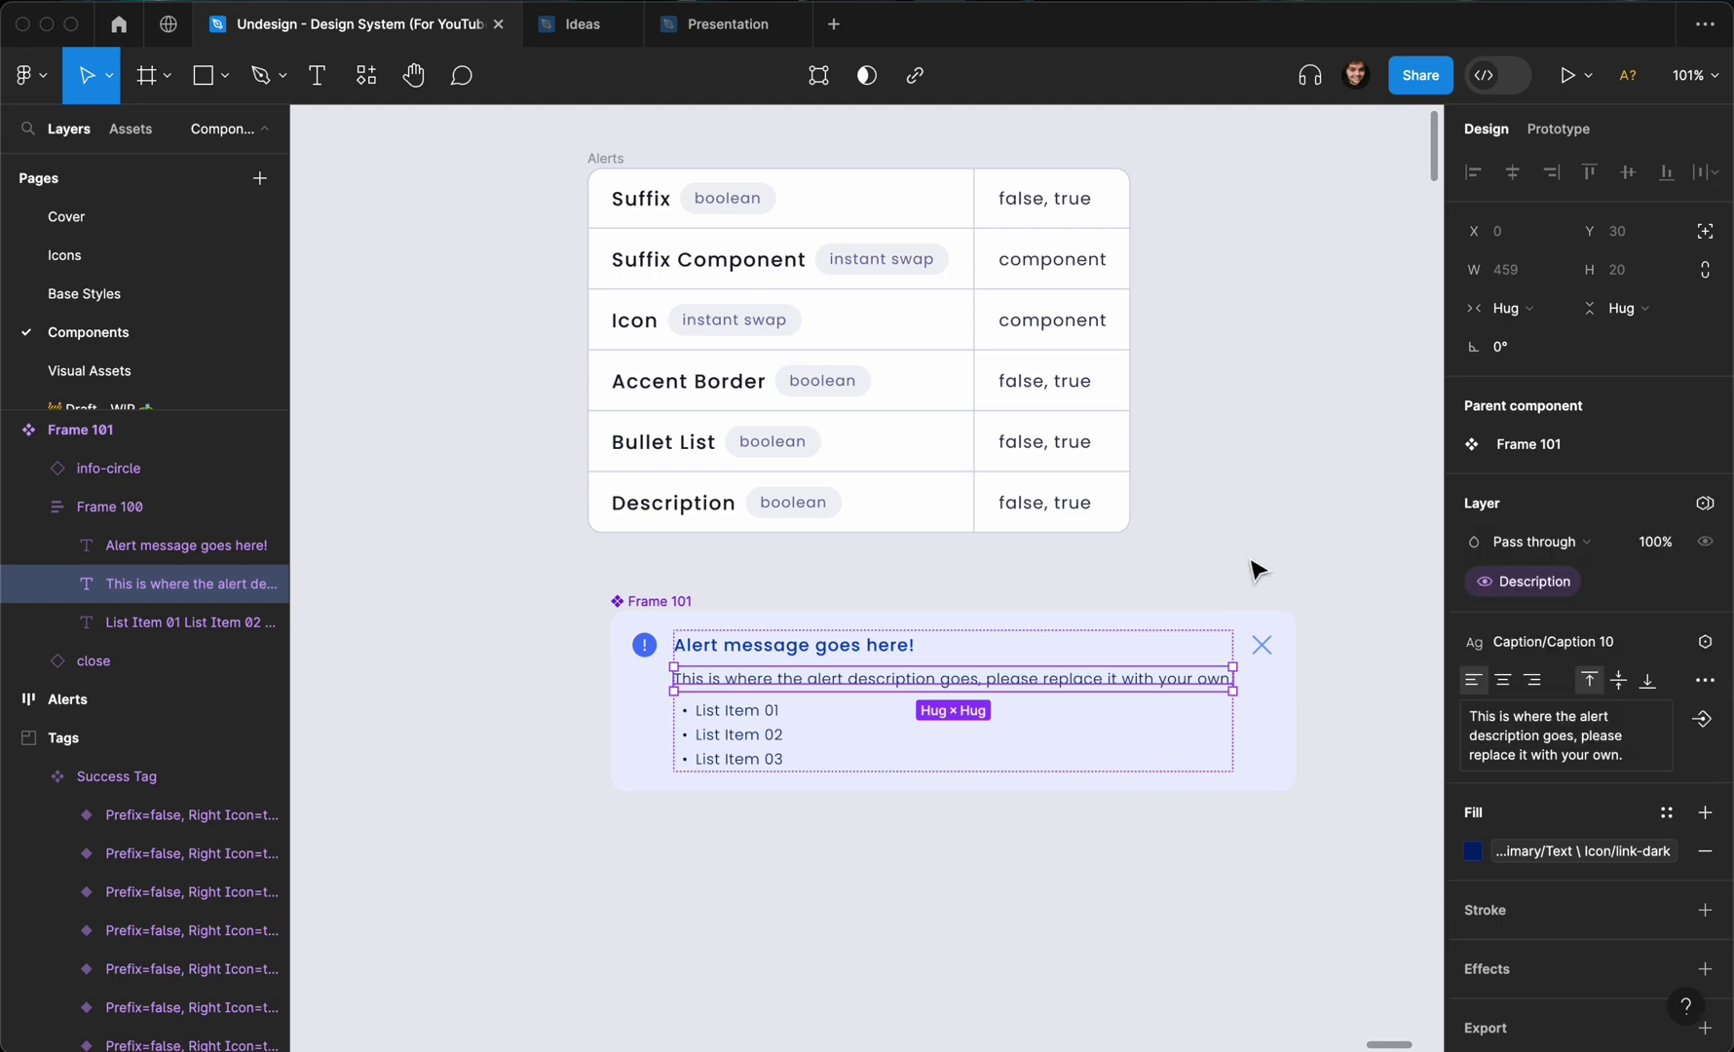
{"action": "left_click", "coordinate": [1257, 568]}
Create an instance swap property named Icon on the alert component with the info-circle component as its value.
{"action": "left_click", "coordinate": [662, 603]}
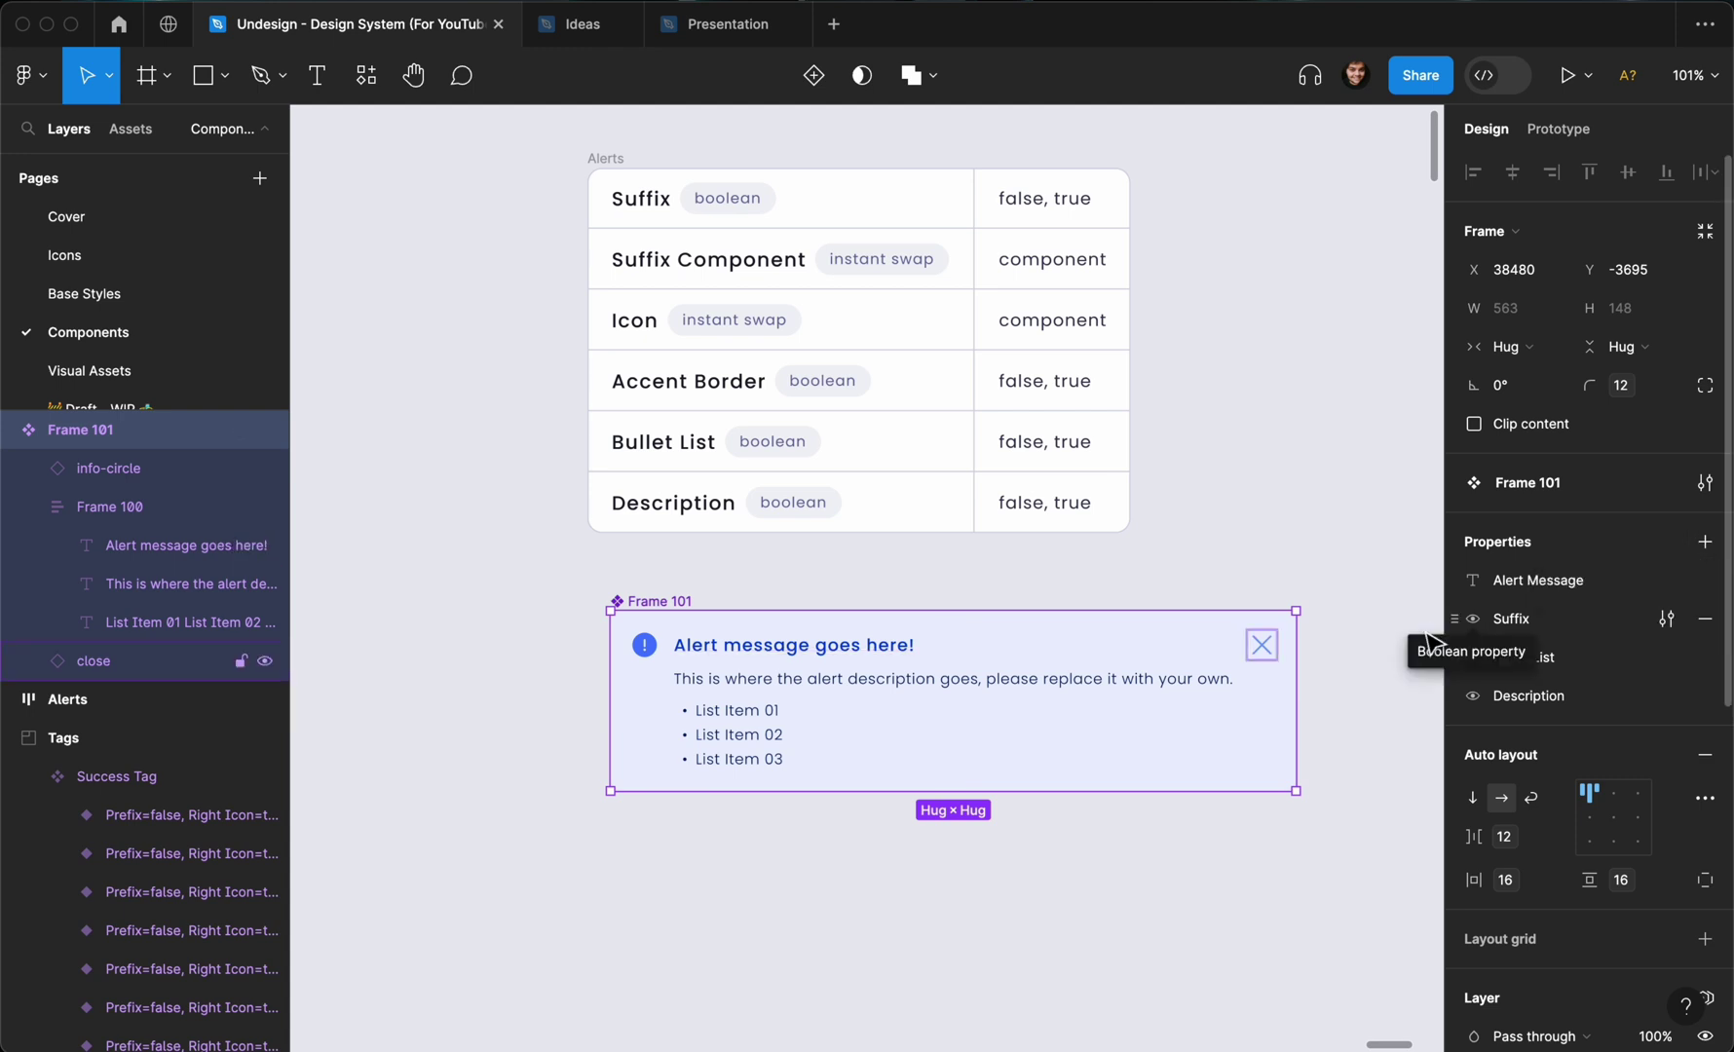
{"action": "left_click", "coordinate": [1700, 542]}
{"action": "left_click", "coordinate": [1585, 678]}
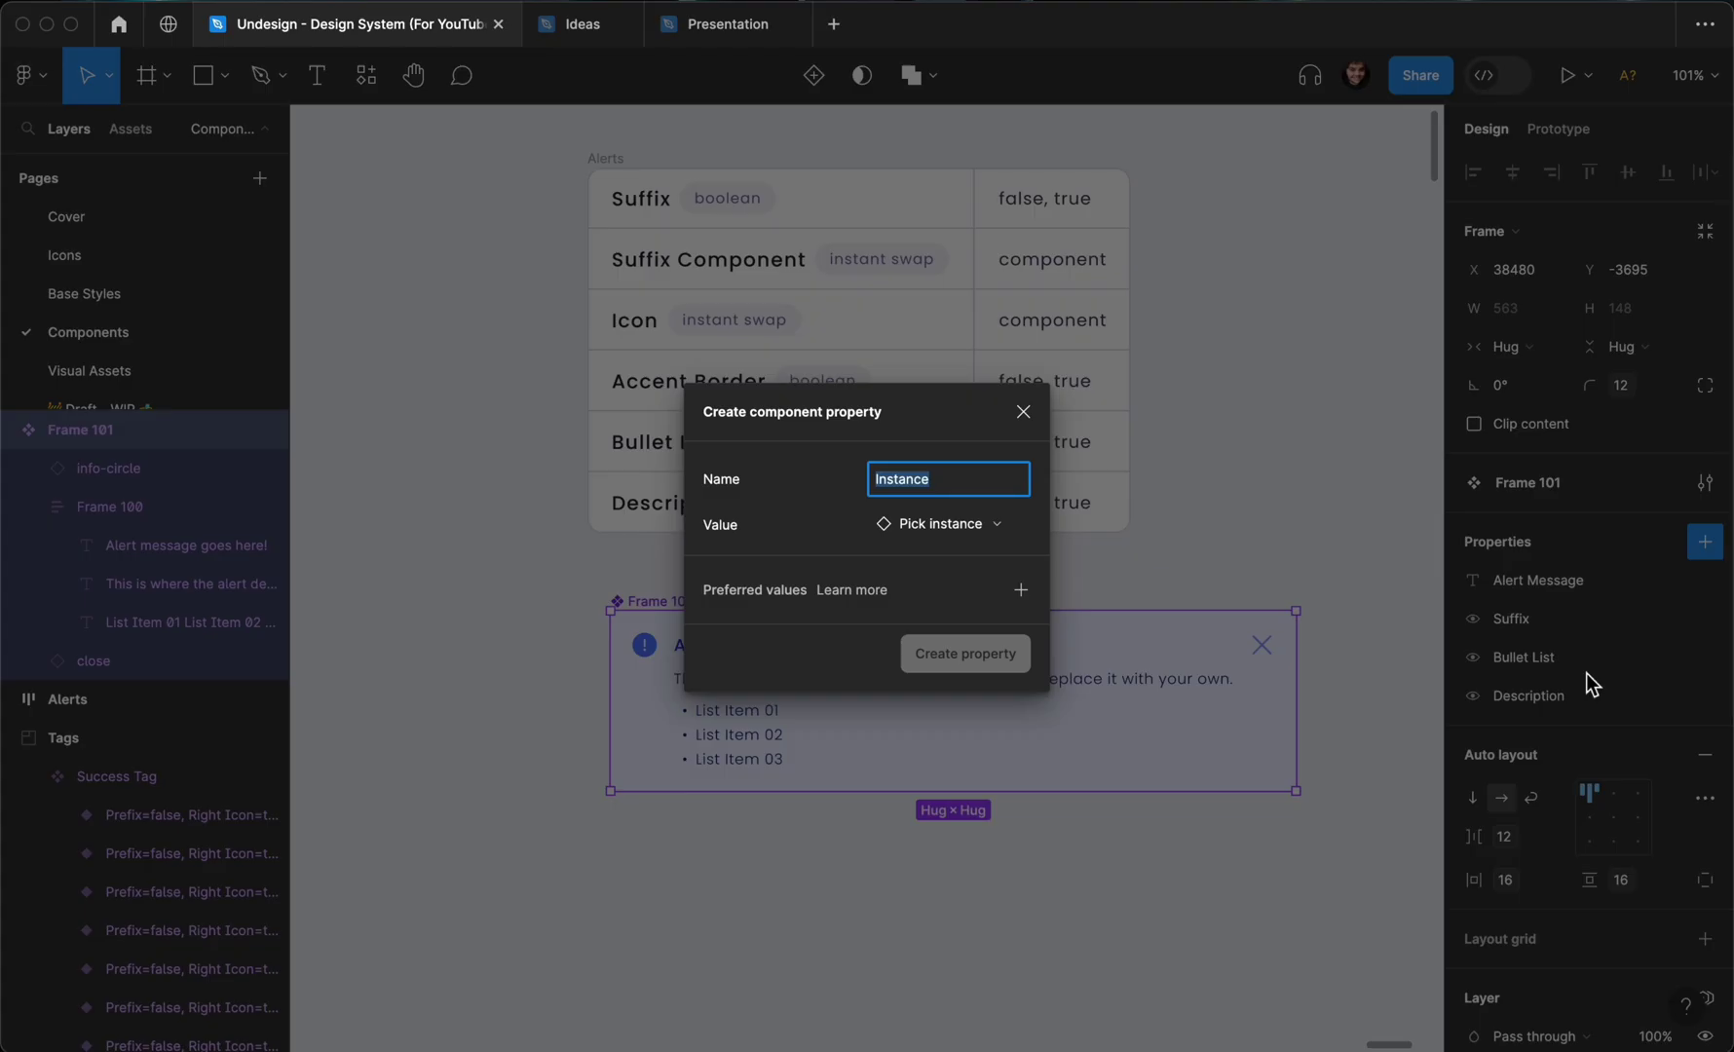
{"action": "type", "text": "Icon"}
{"action": "left_click", "coordinate": [927, 525]}
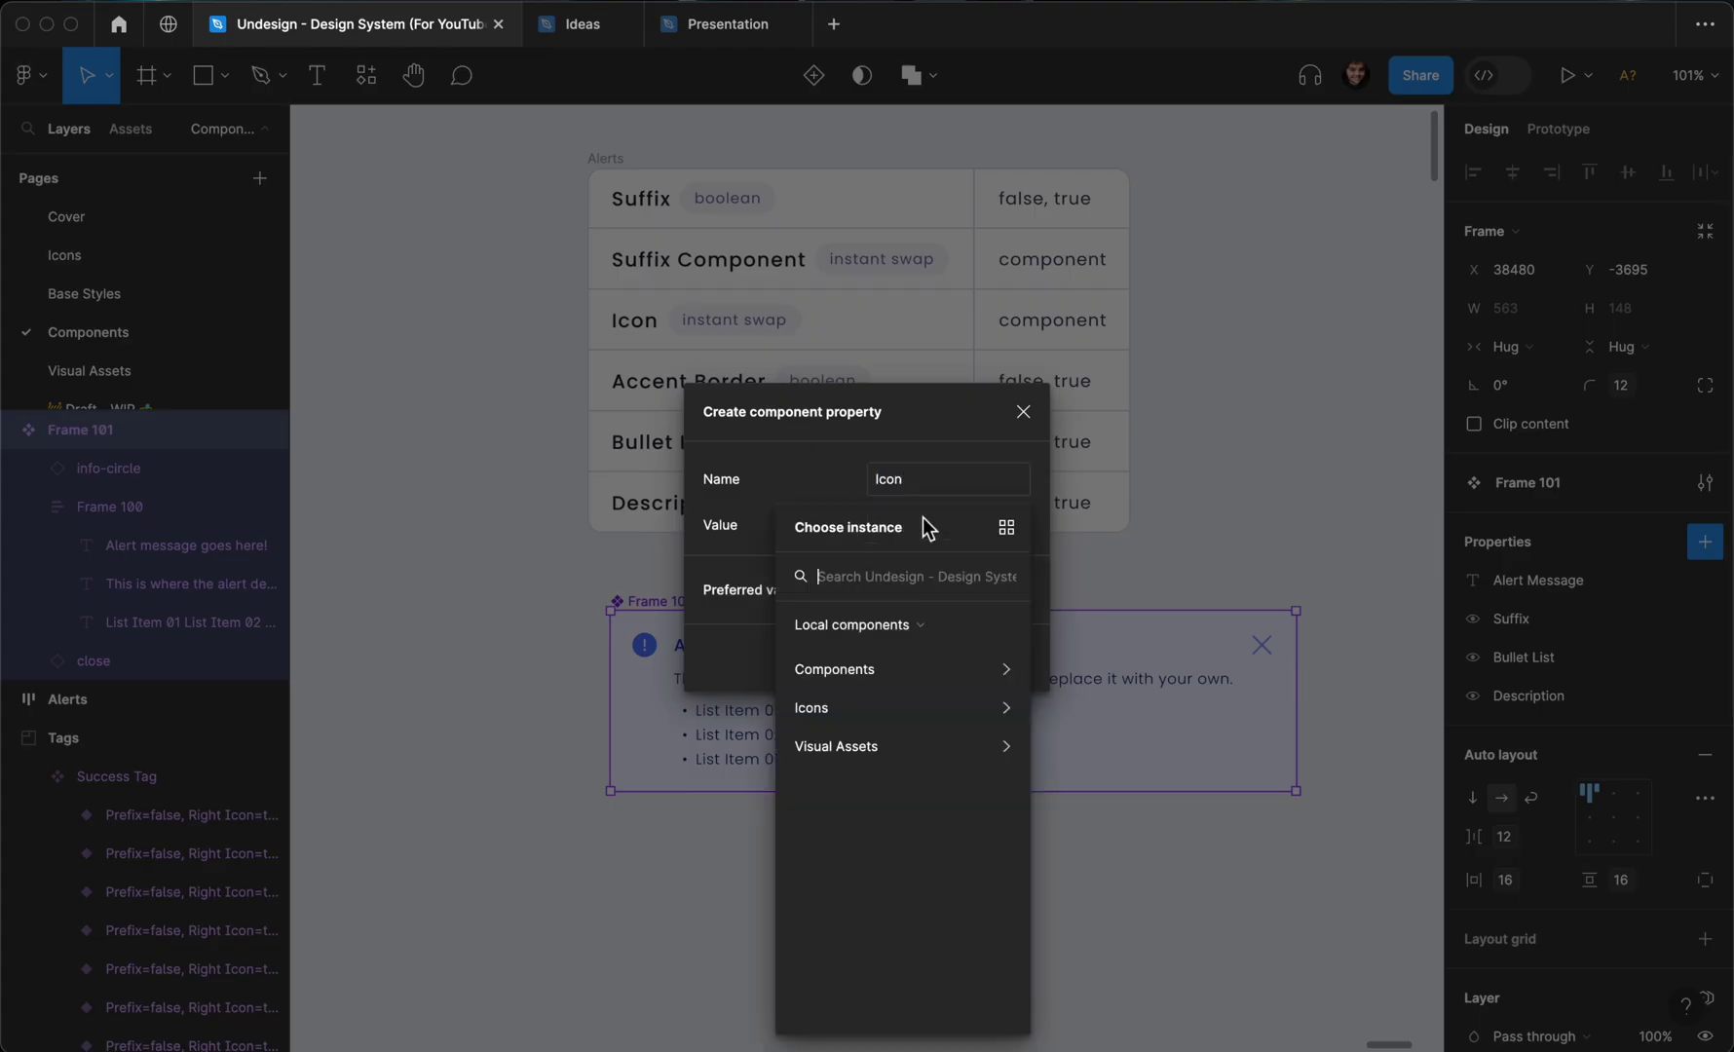
{"action": "type", "text": "info"}
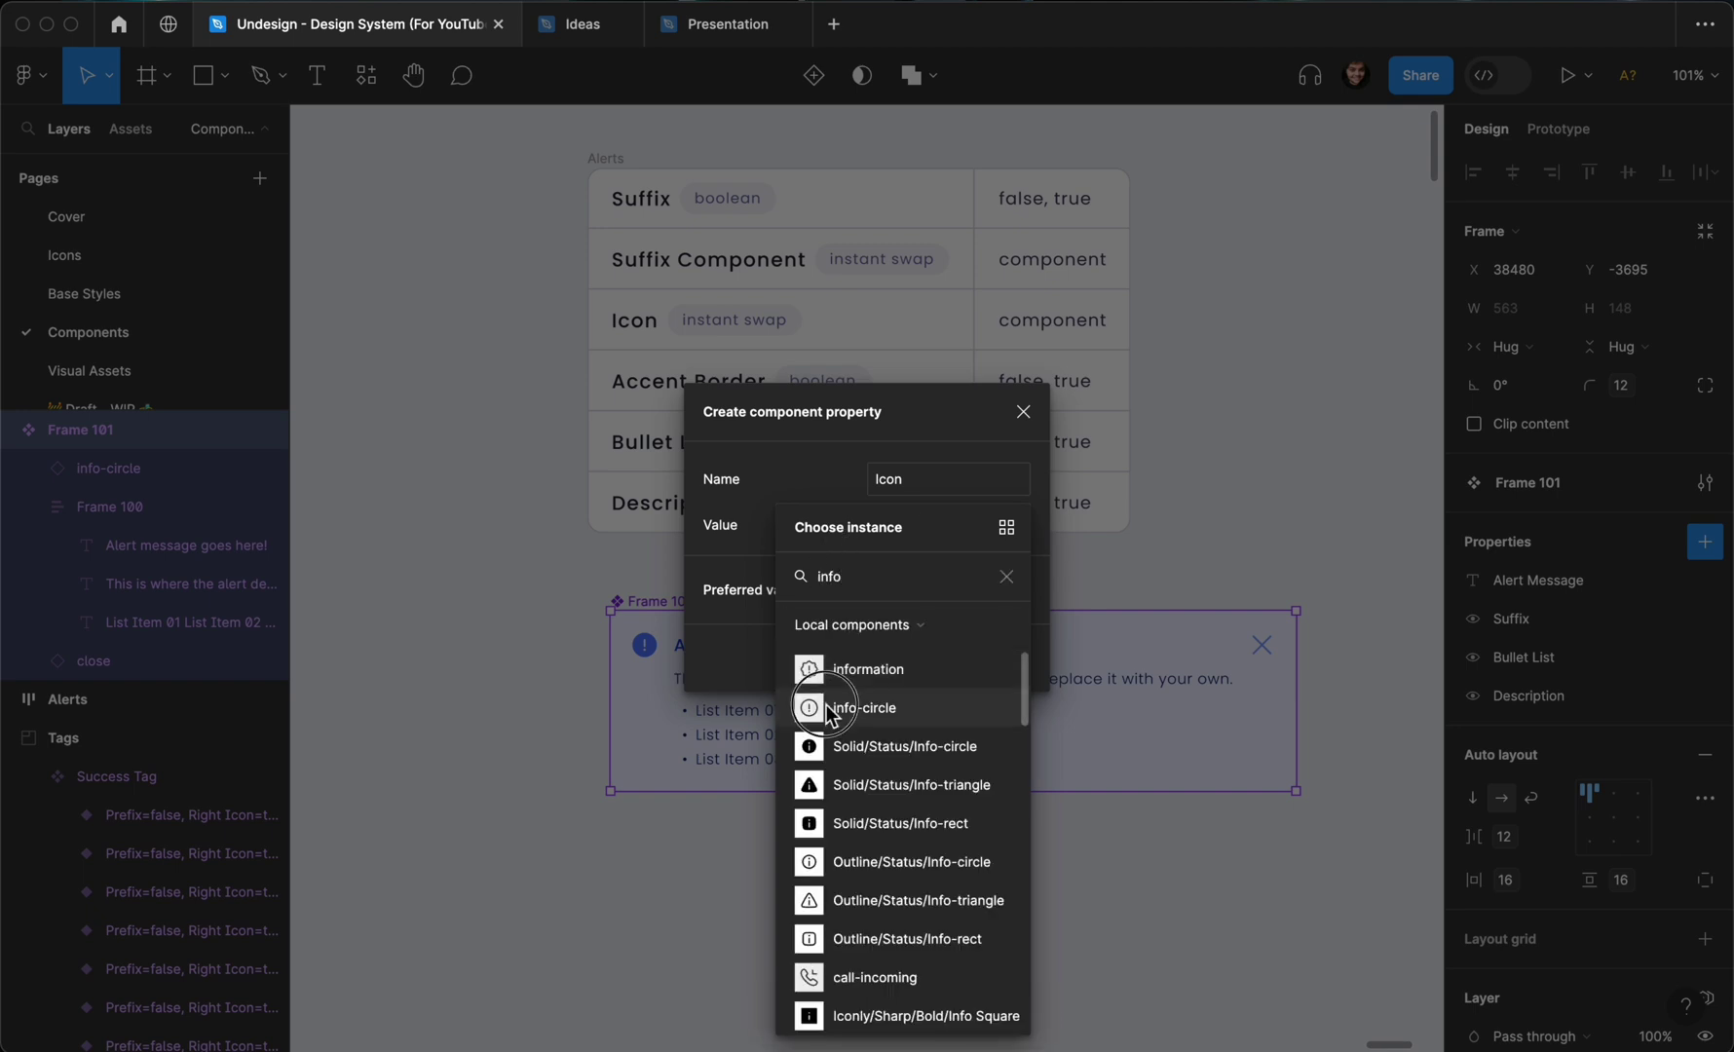
{"action": "left_click", "coordinate": [828, 704]}
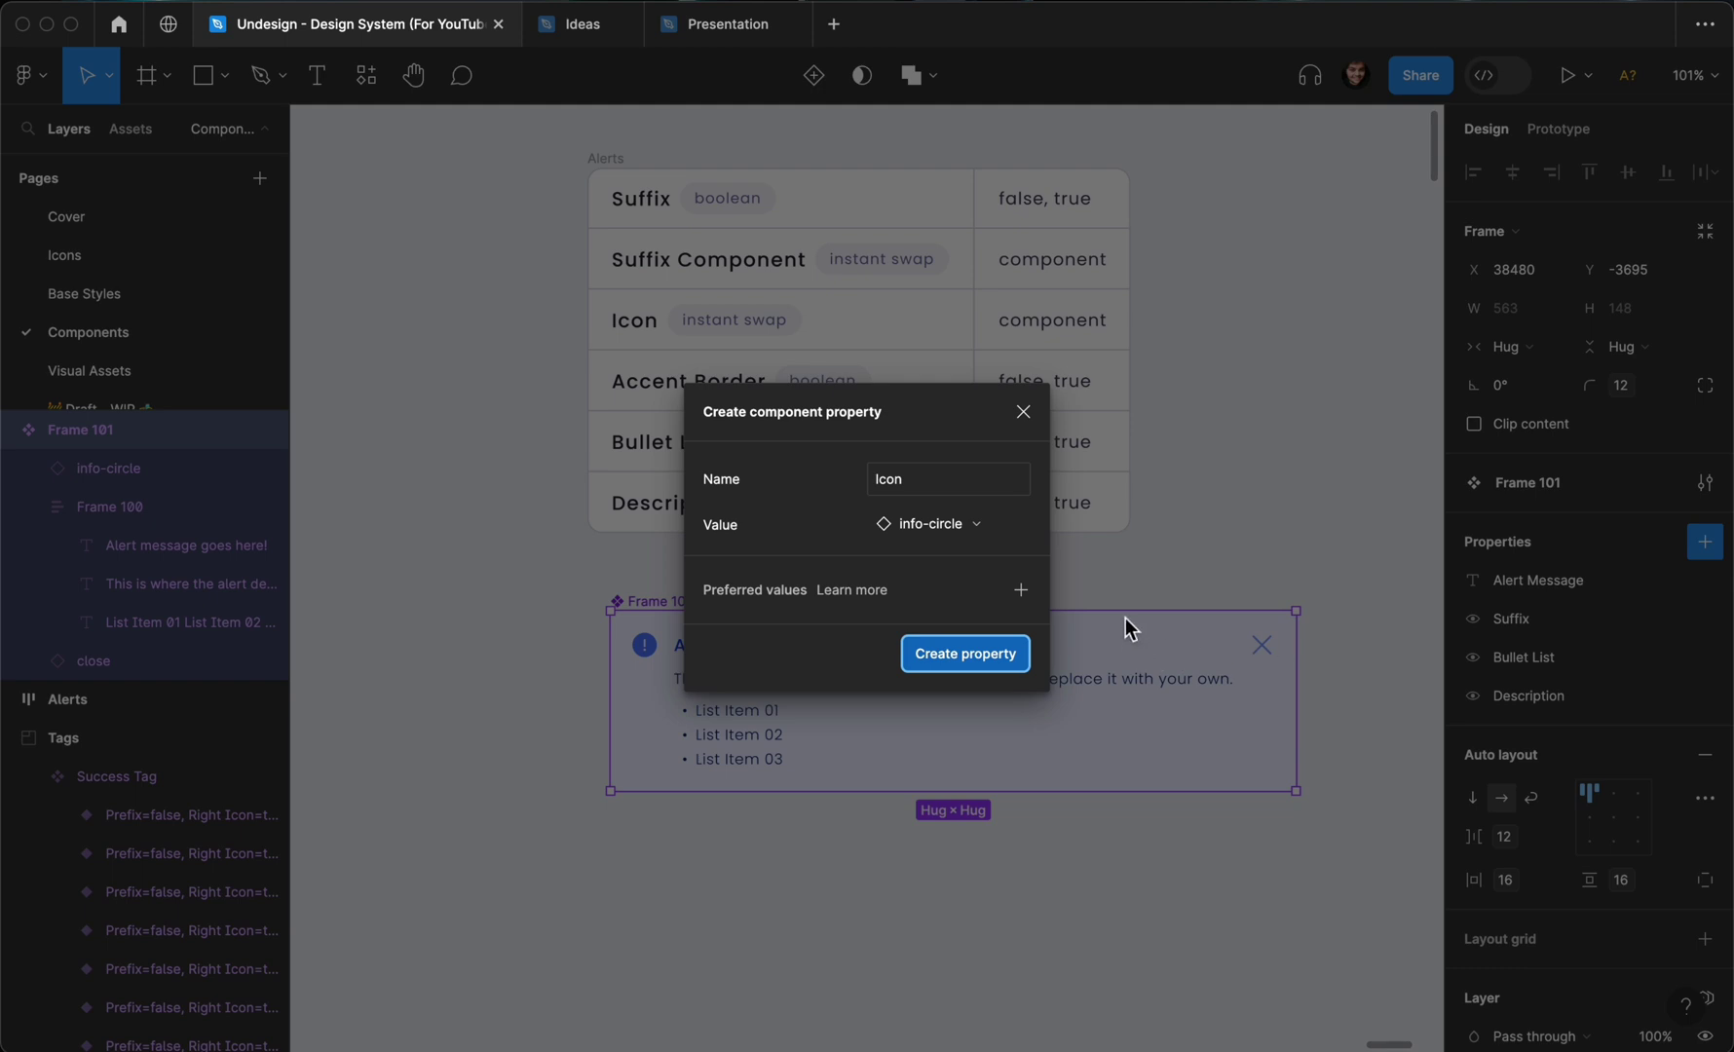
{"action": "key", "text": "Return"}
Create an instance swap property named Suffix on the alert component with the close icon as its value.
{"action": "left_click", "coordinate": [1705, 544]}
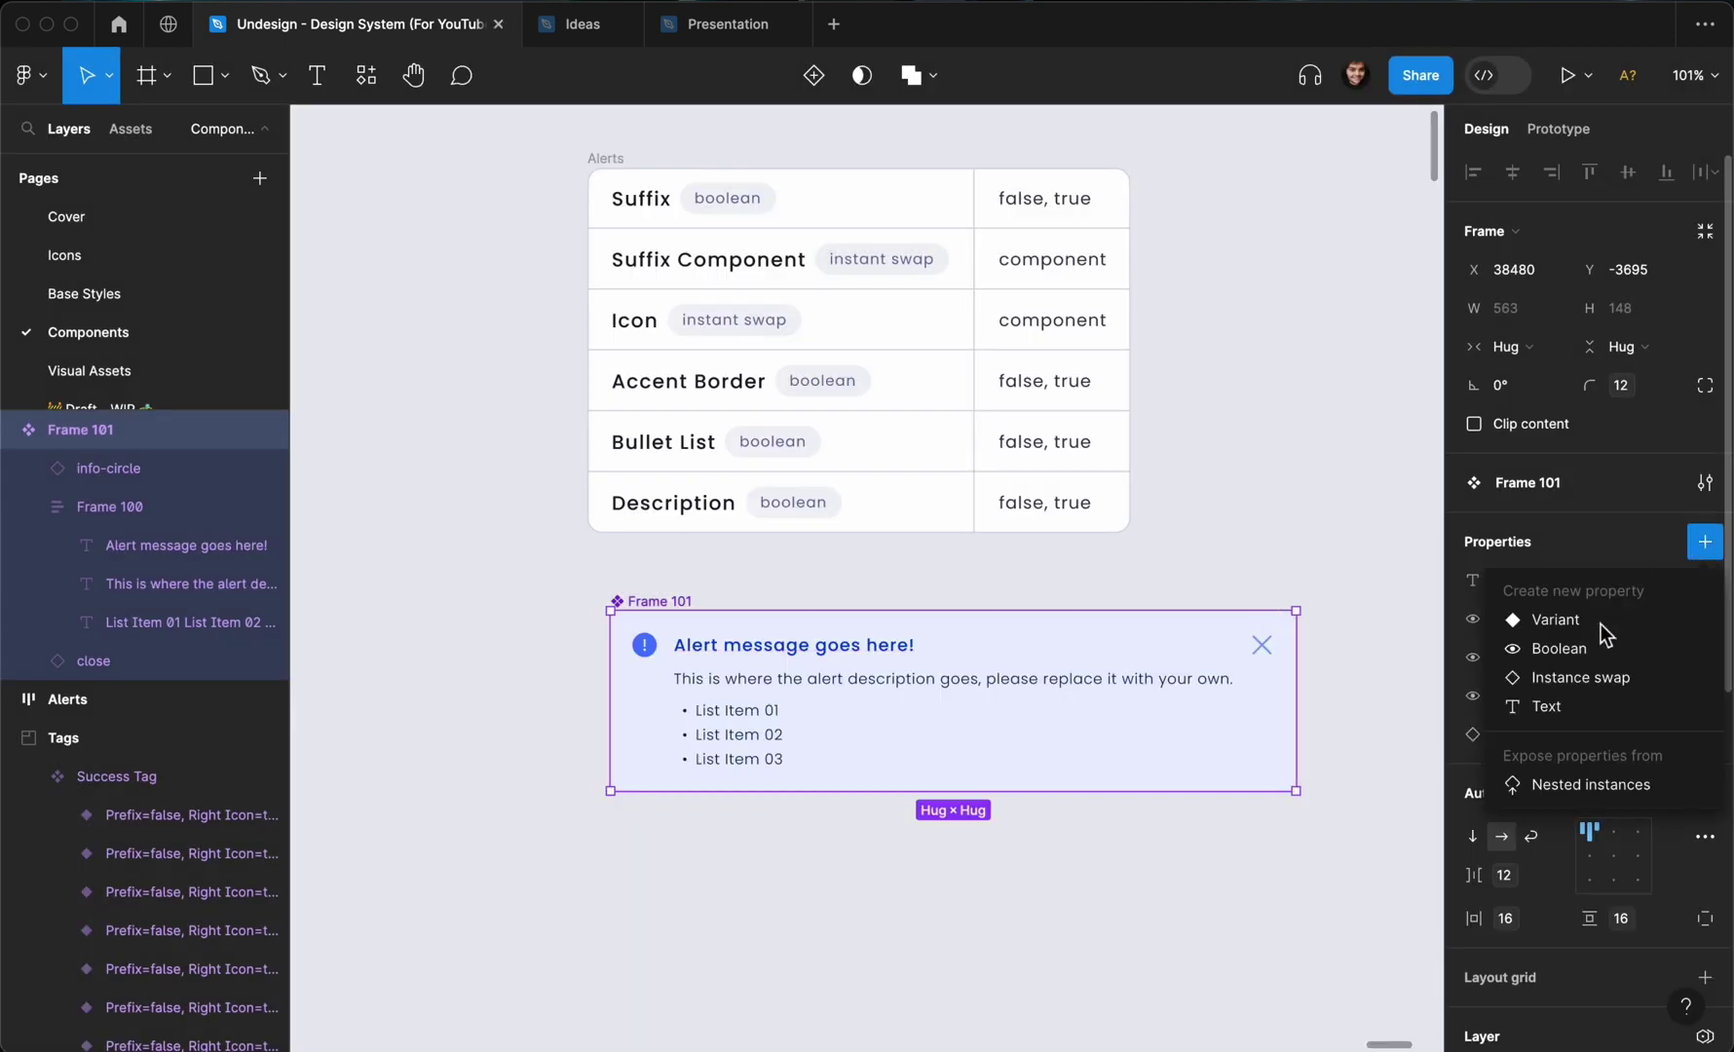
{"action": "left_click", "coordinate": [1585, 680]}
{"action": "type", "text": "Suffix"}
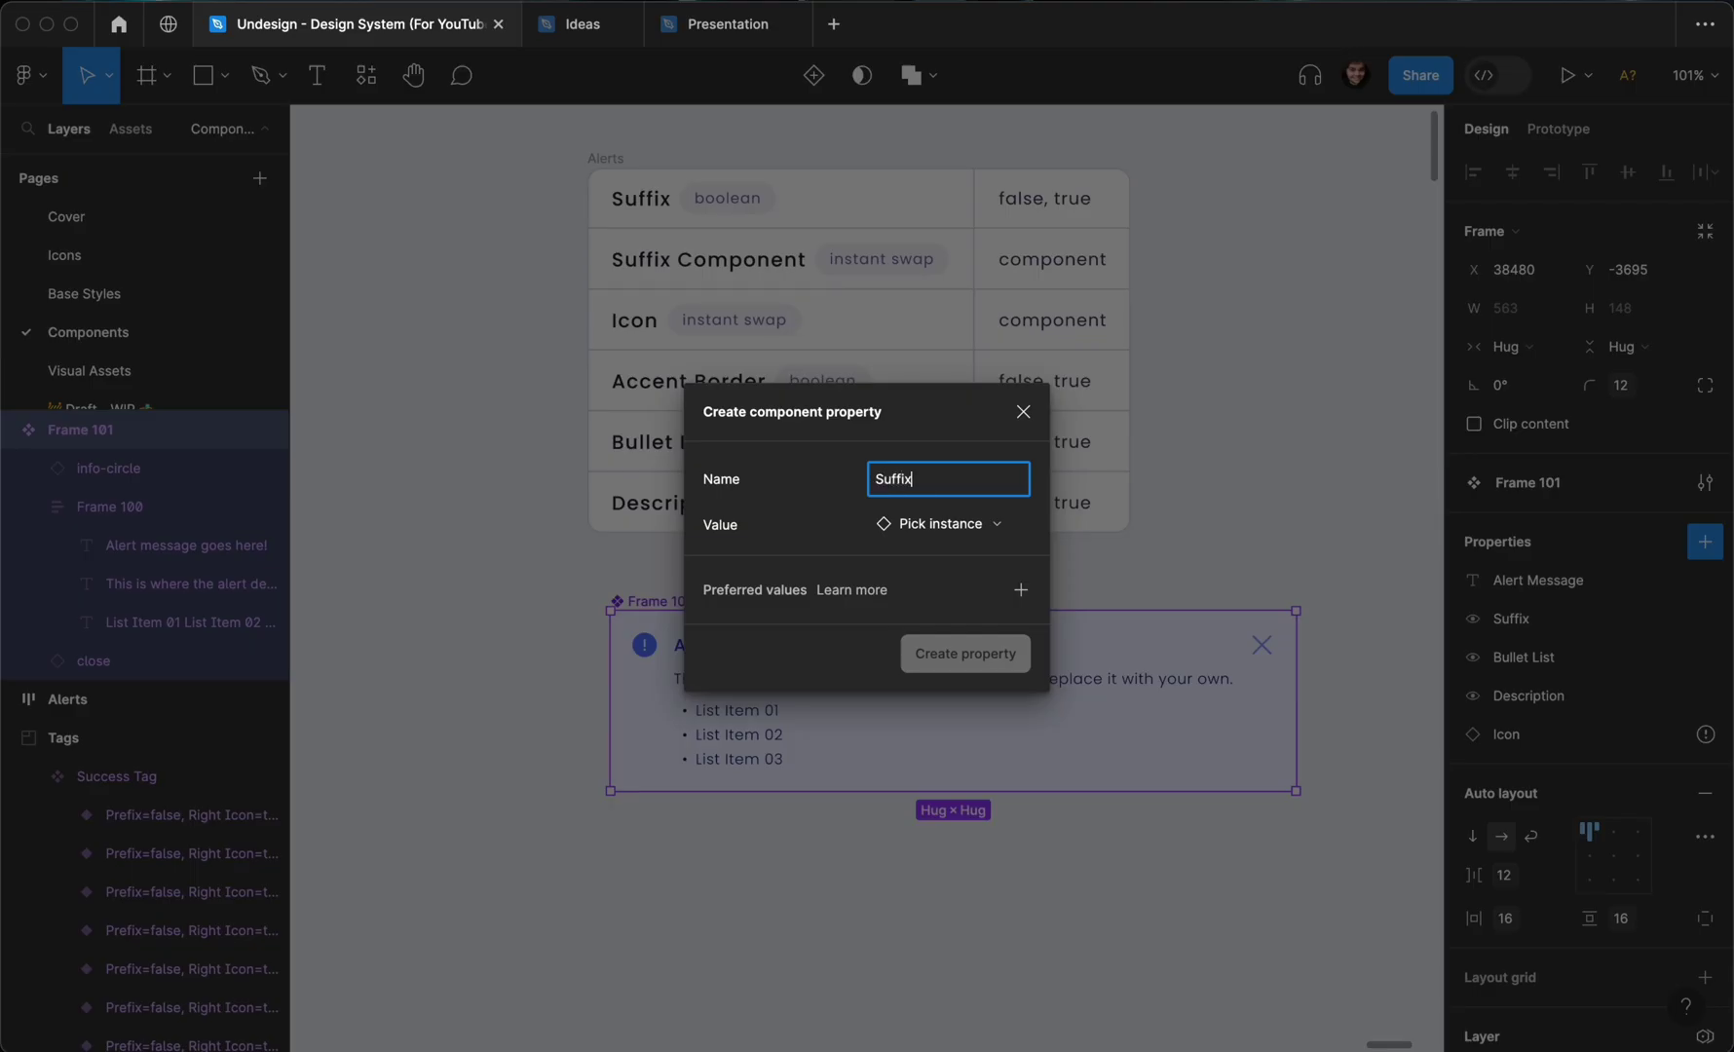
{"action": "left_click", "coordinate": [960, 526]}
{"action": "type", "text": "clos"}
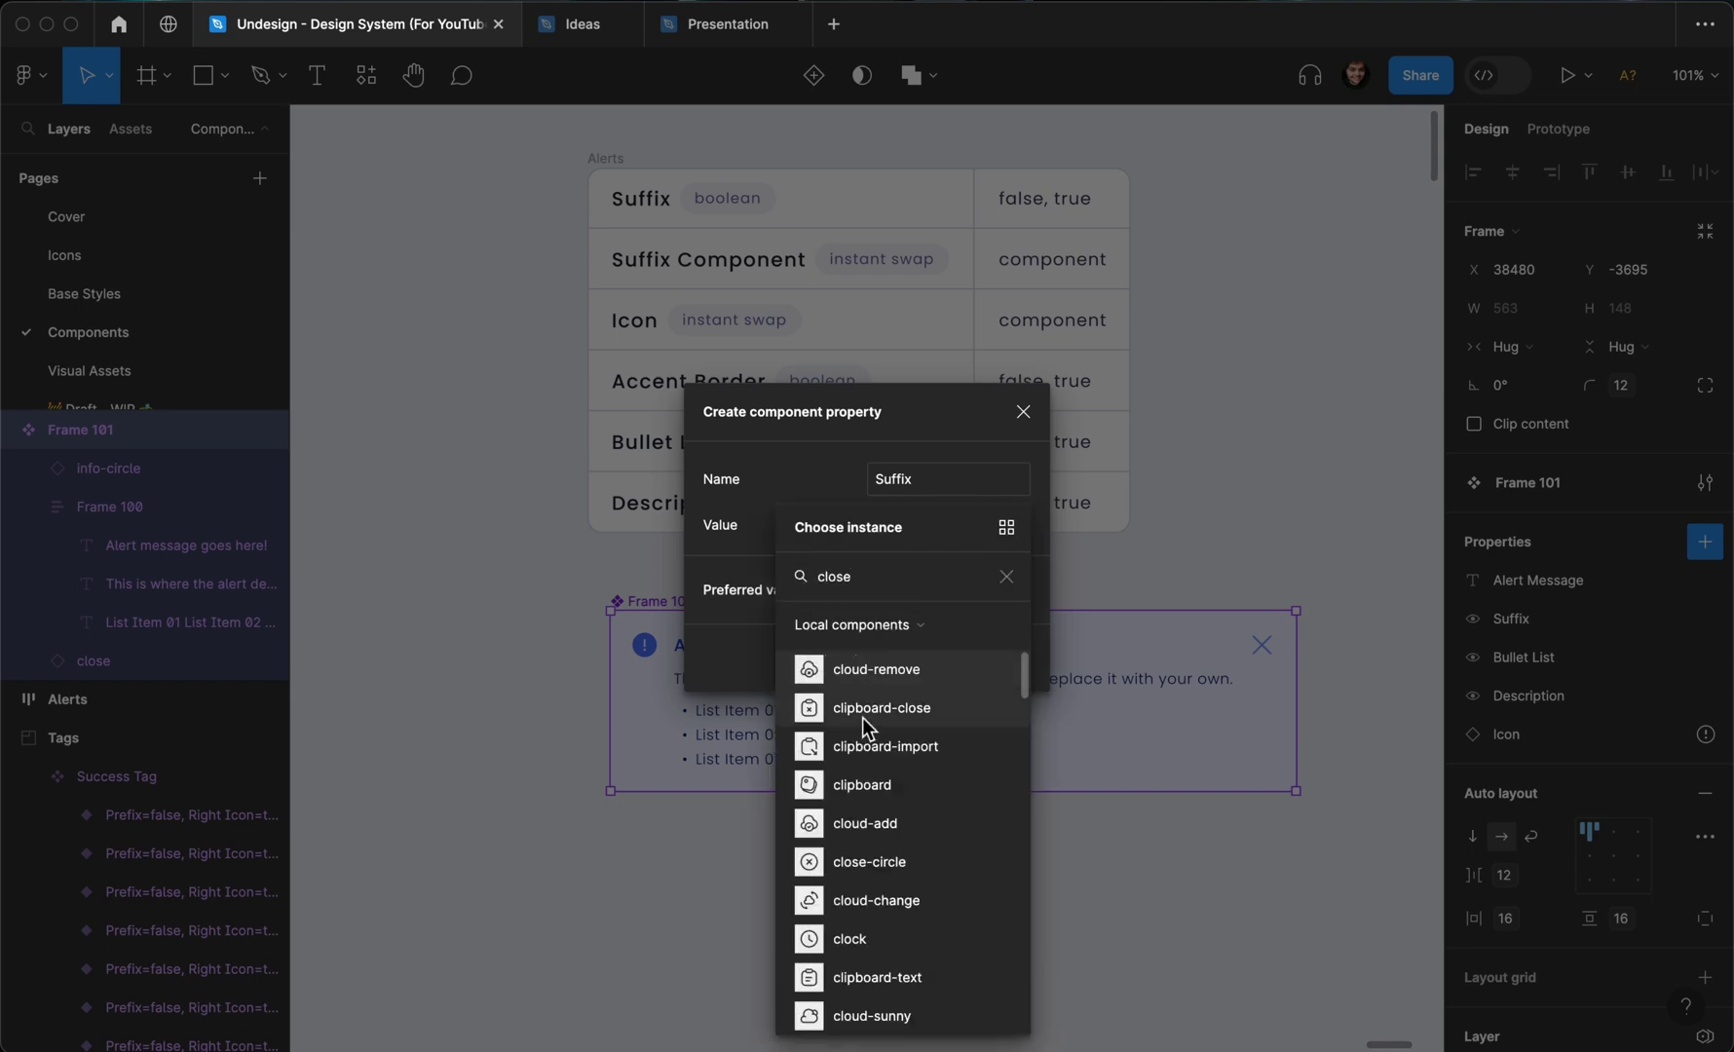
{"action": "type", "text": "e"}
{"action": "scroll", "coordinate": [886, 766], "scroll_direction": "down", "scroll_amount": 1}
{"action": "scroll", "coordinate": [885, 766], "scroll_direction": "up", "scroll_amount": 1}
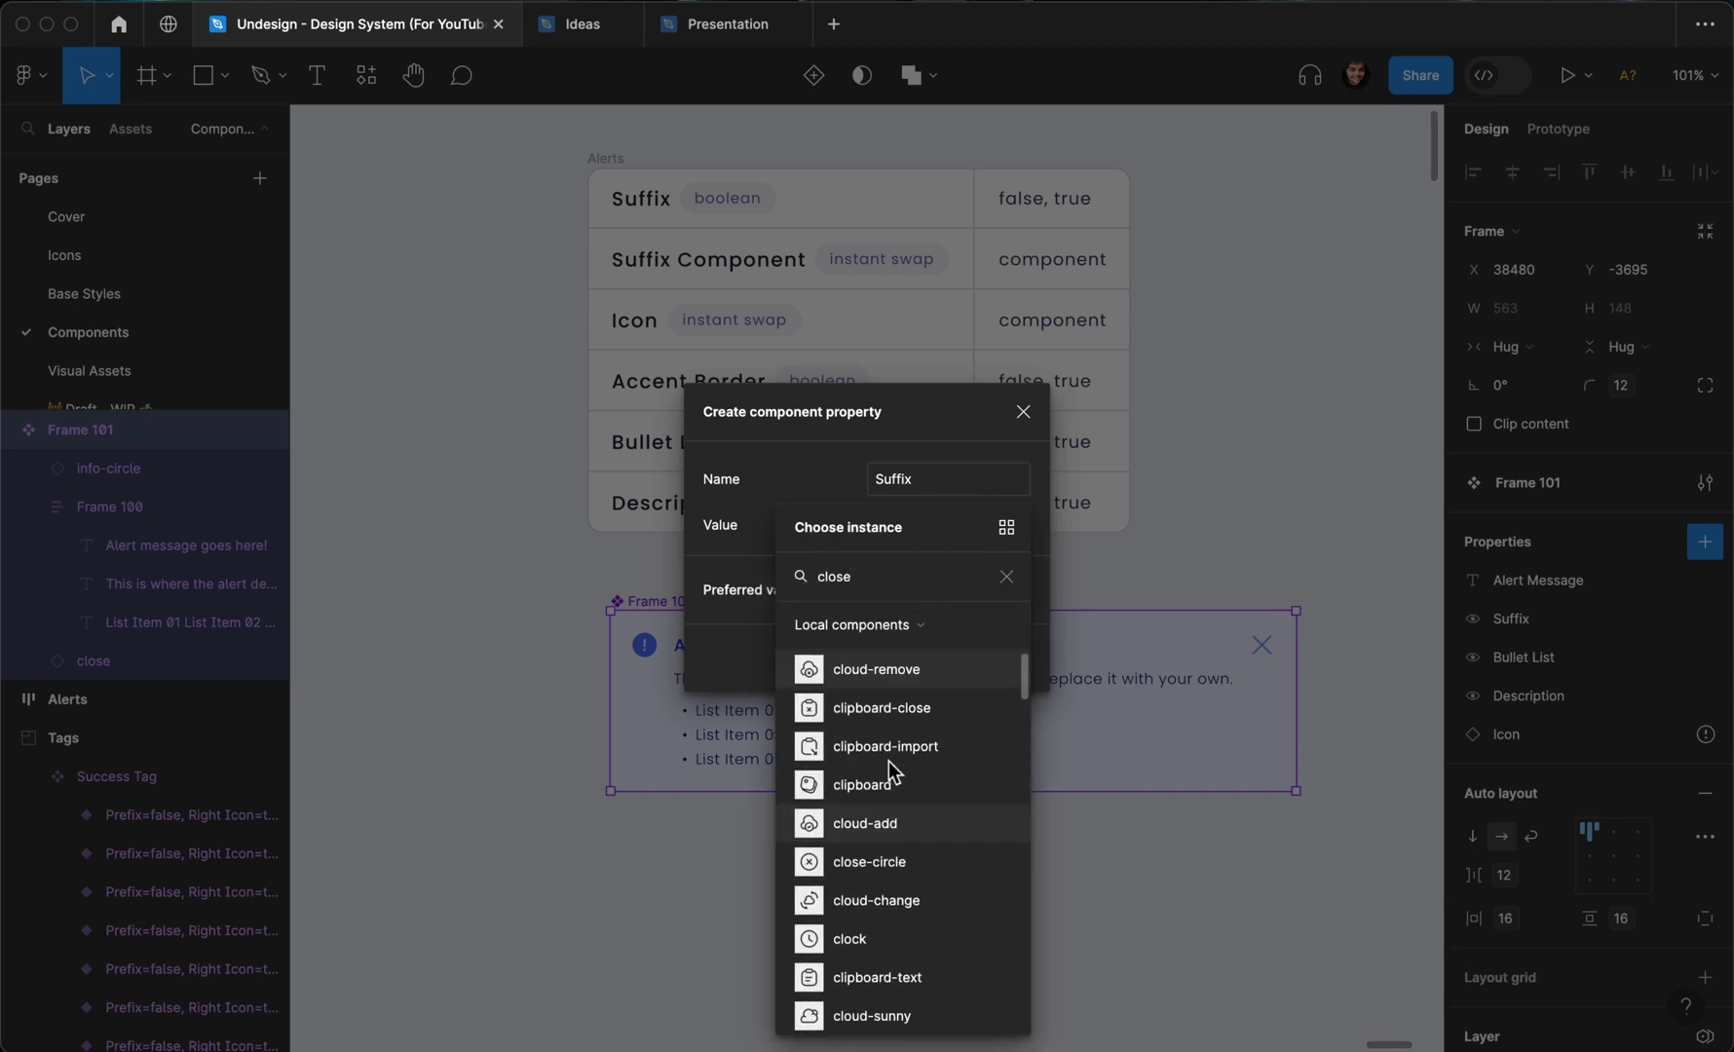
{"action": "key", "text": "BackSpace"}
{"action": "type", "text": "e"}
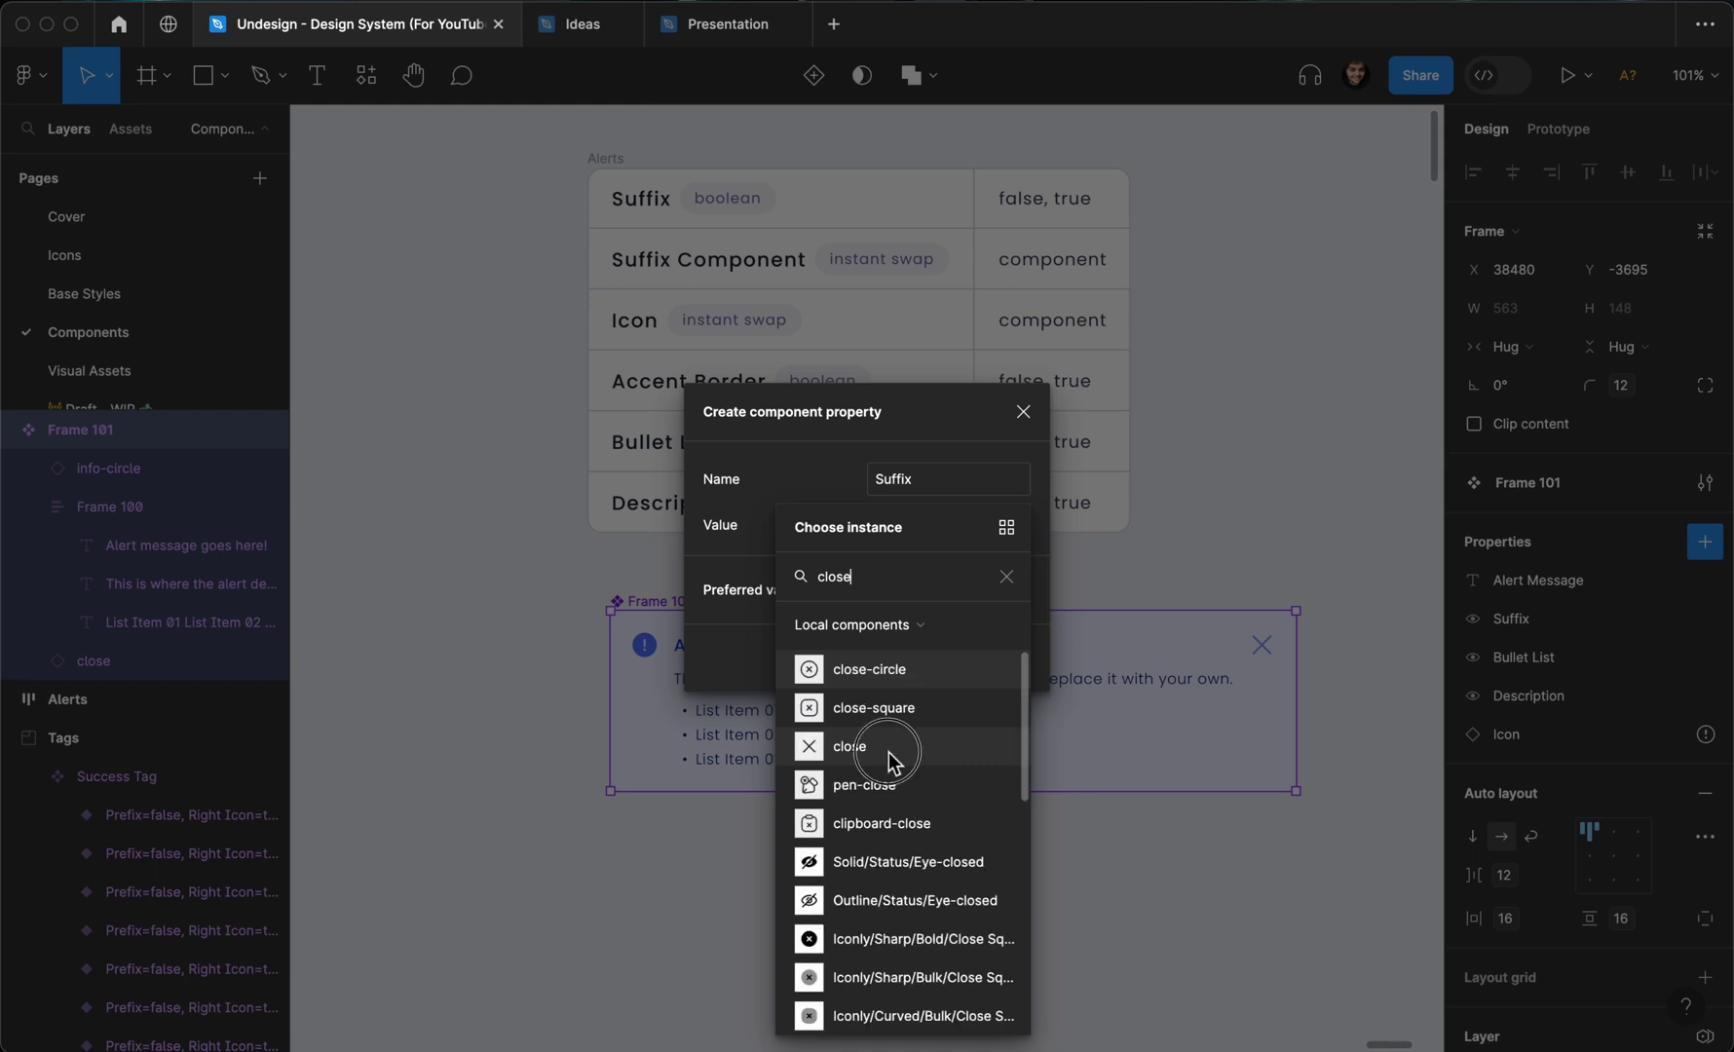
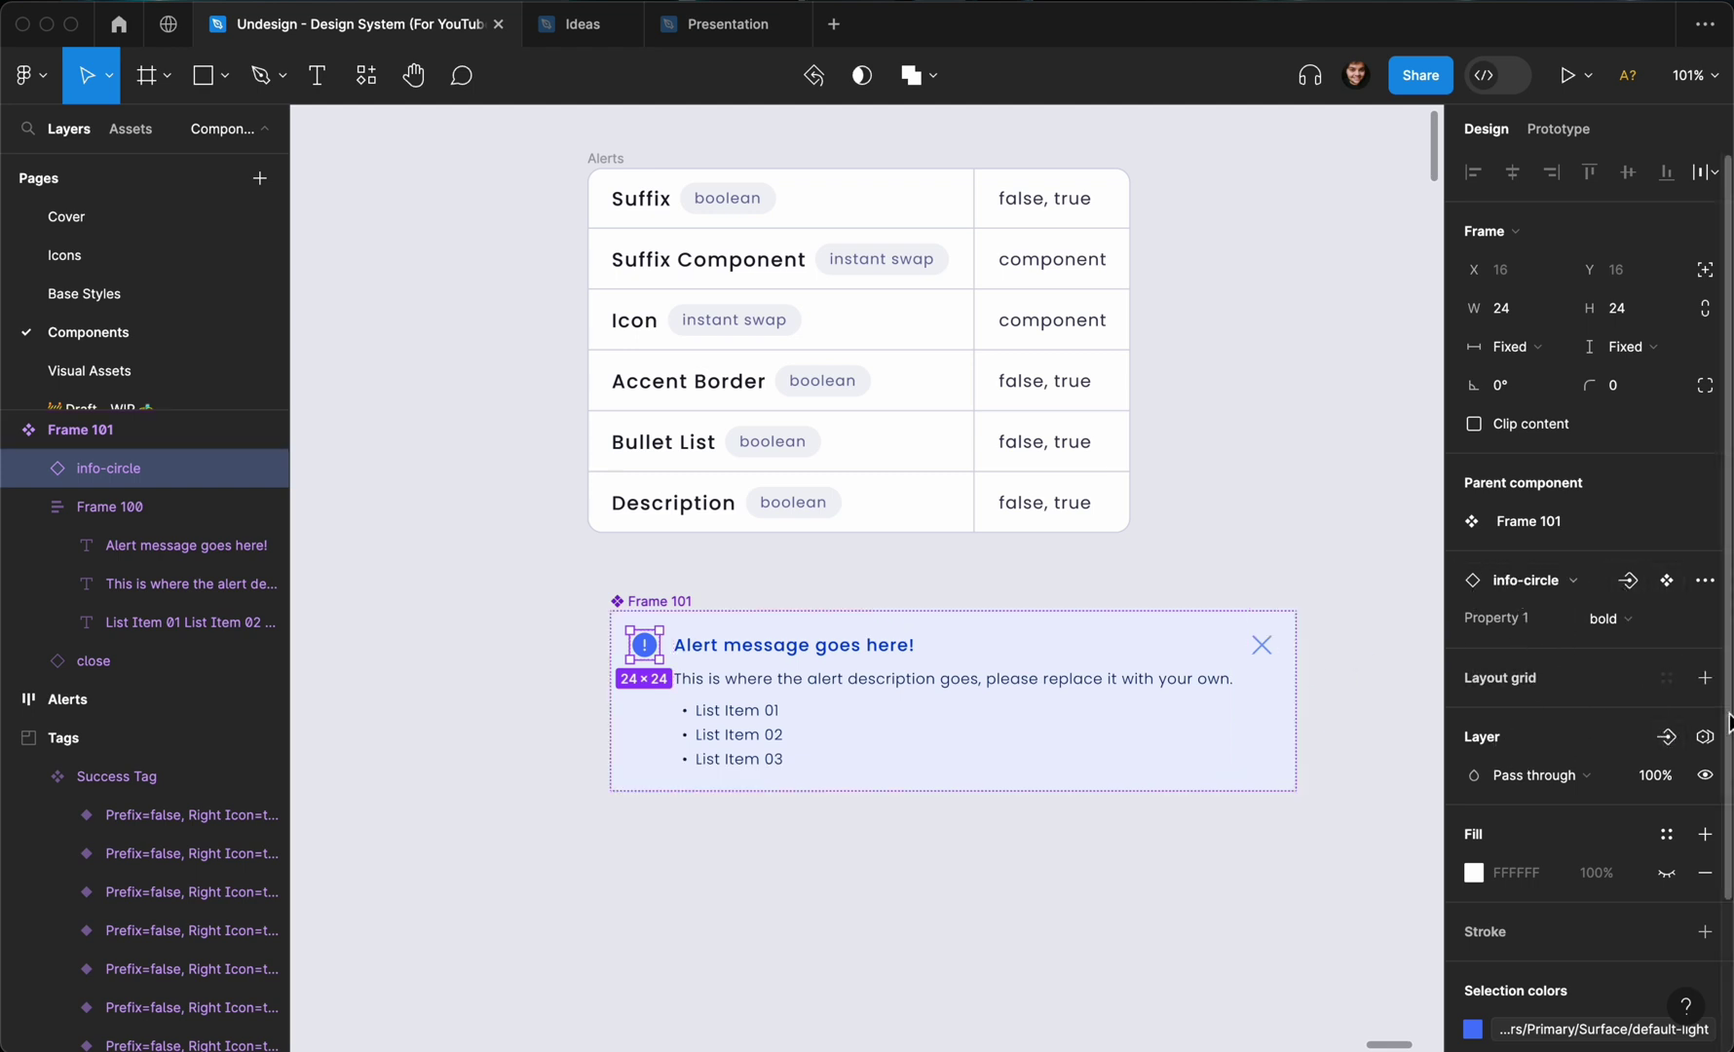
Link the info-circle instance to the Icon property and set its Property 1 variant to bold.
{"action": "left_click", "coordinate": [1628, 582]}
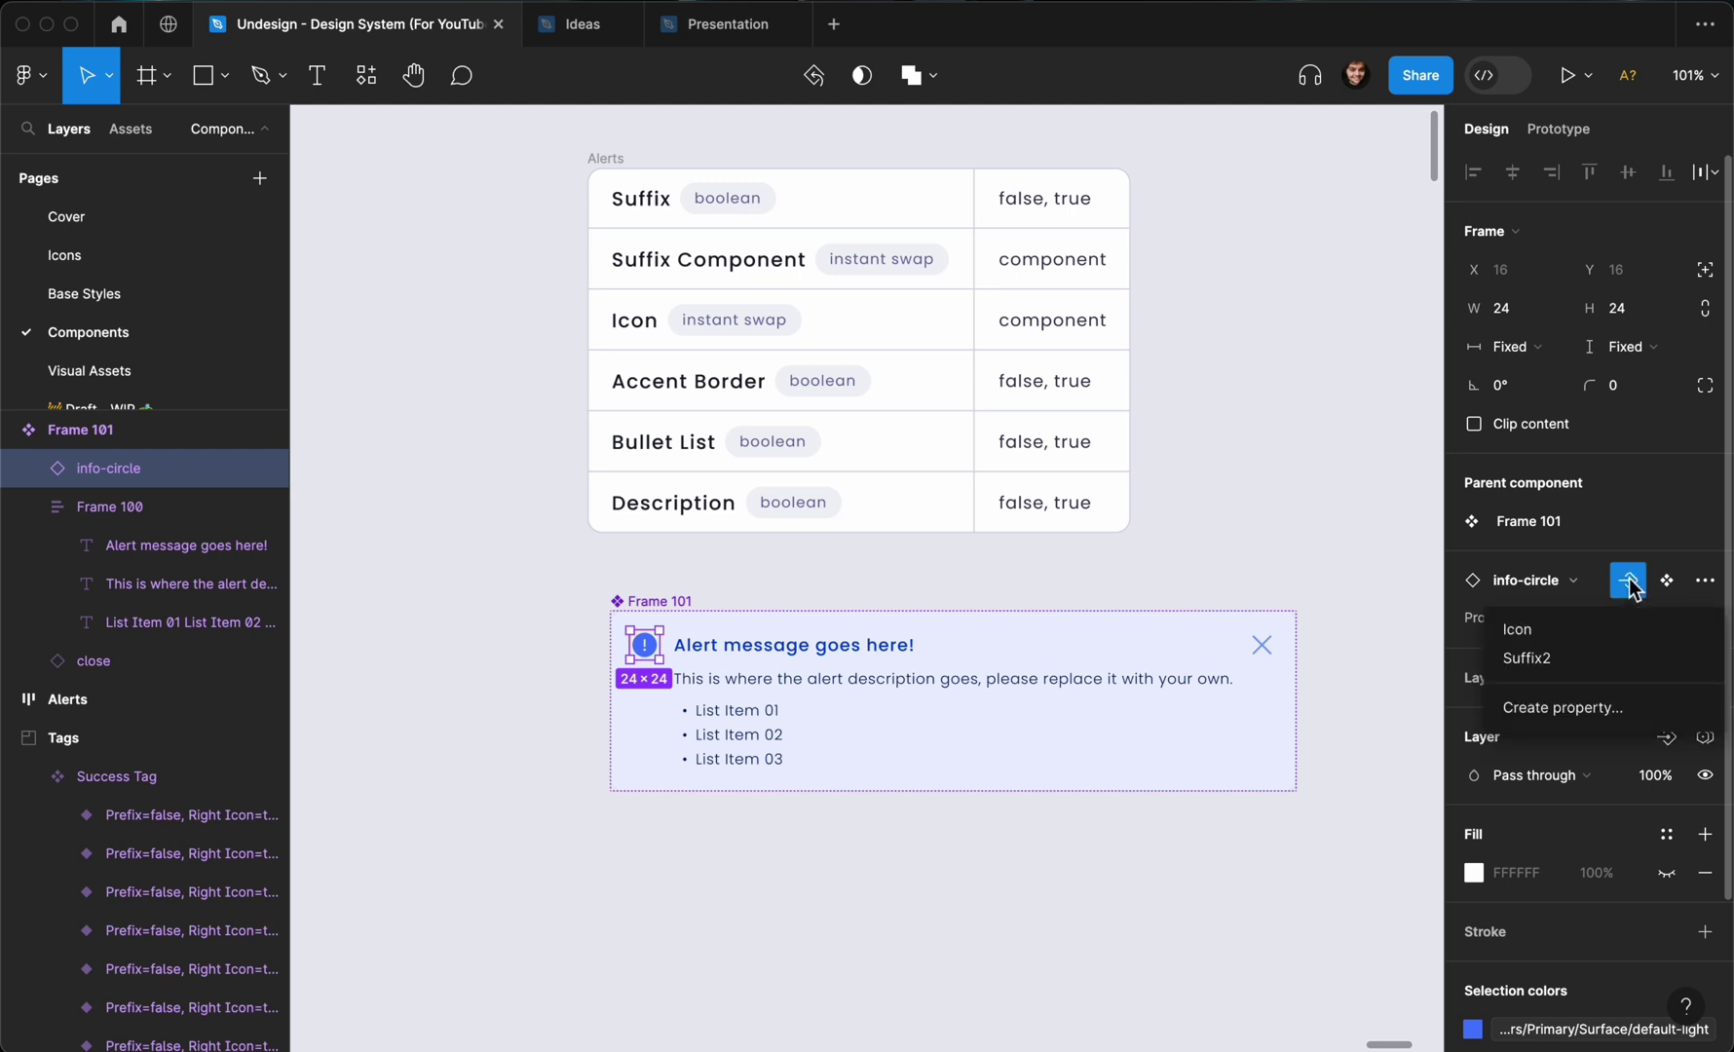
{"action": "left_click", "coordinate": [1586, 631]}
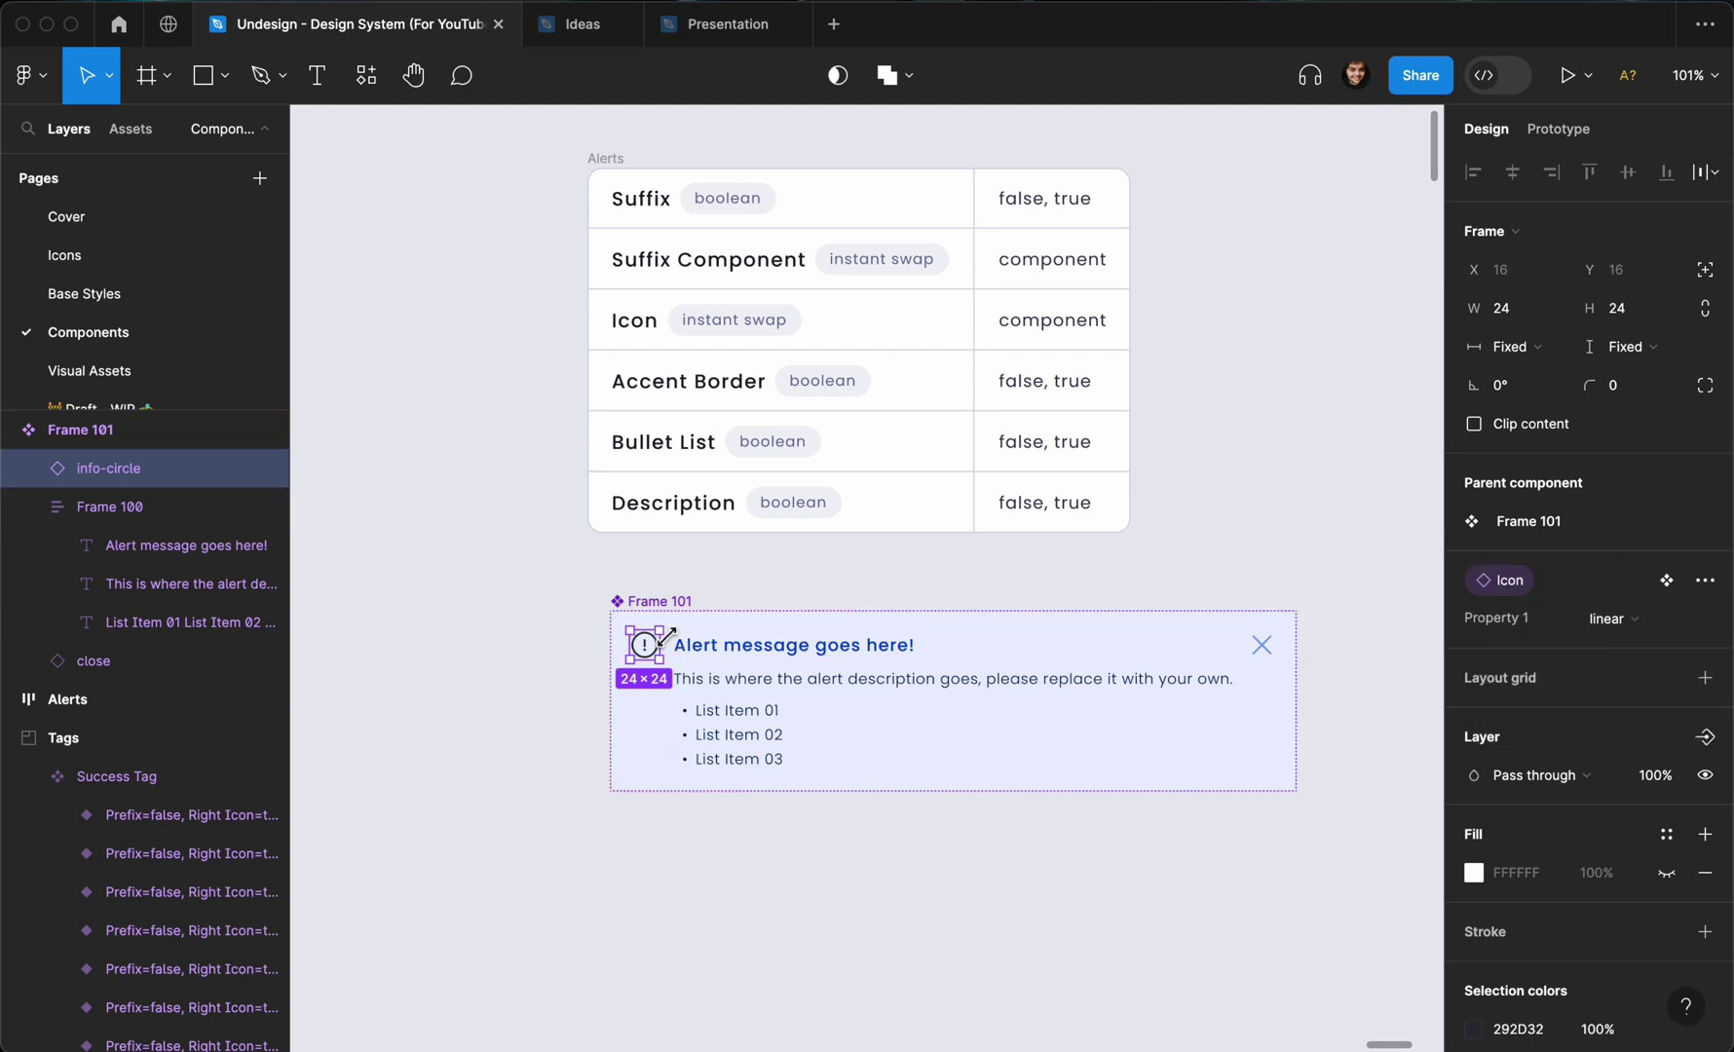
{"action": "left_click", "coordinate": [1605, 618]}
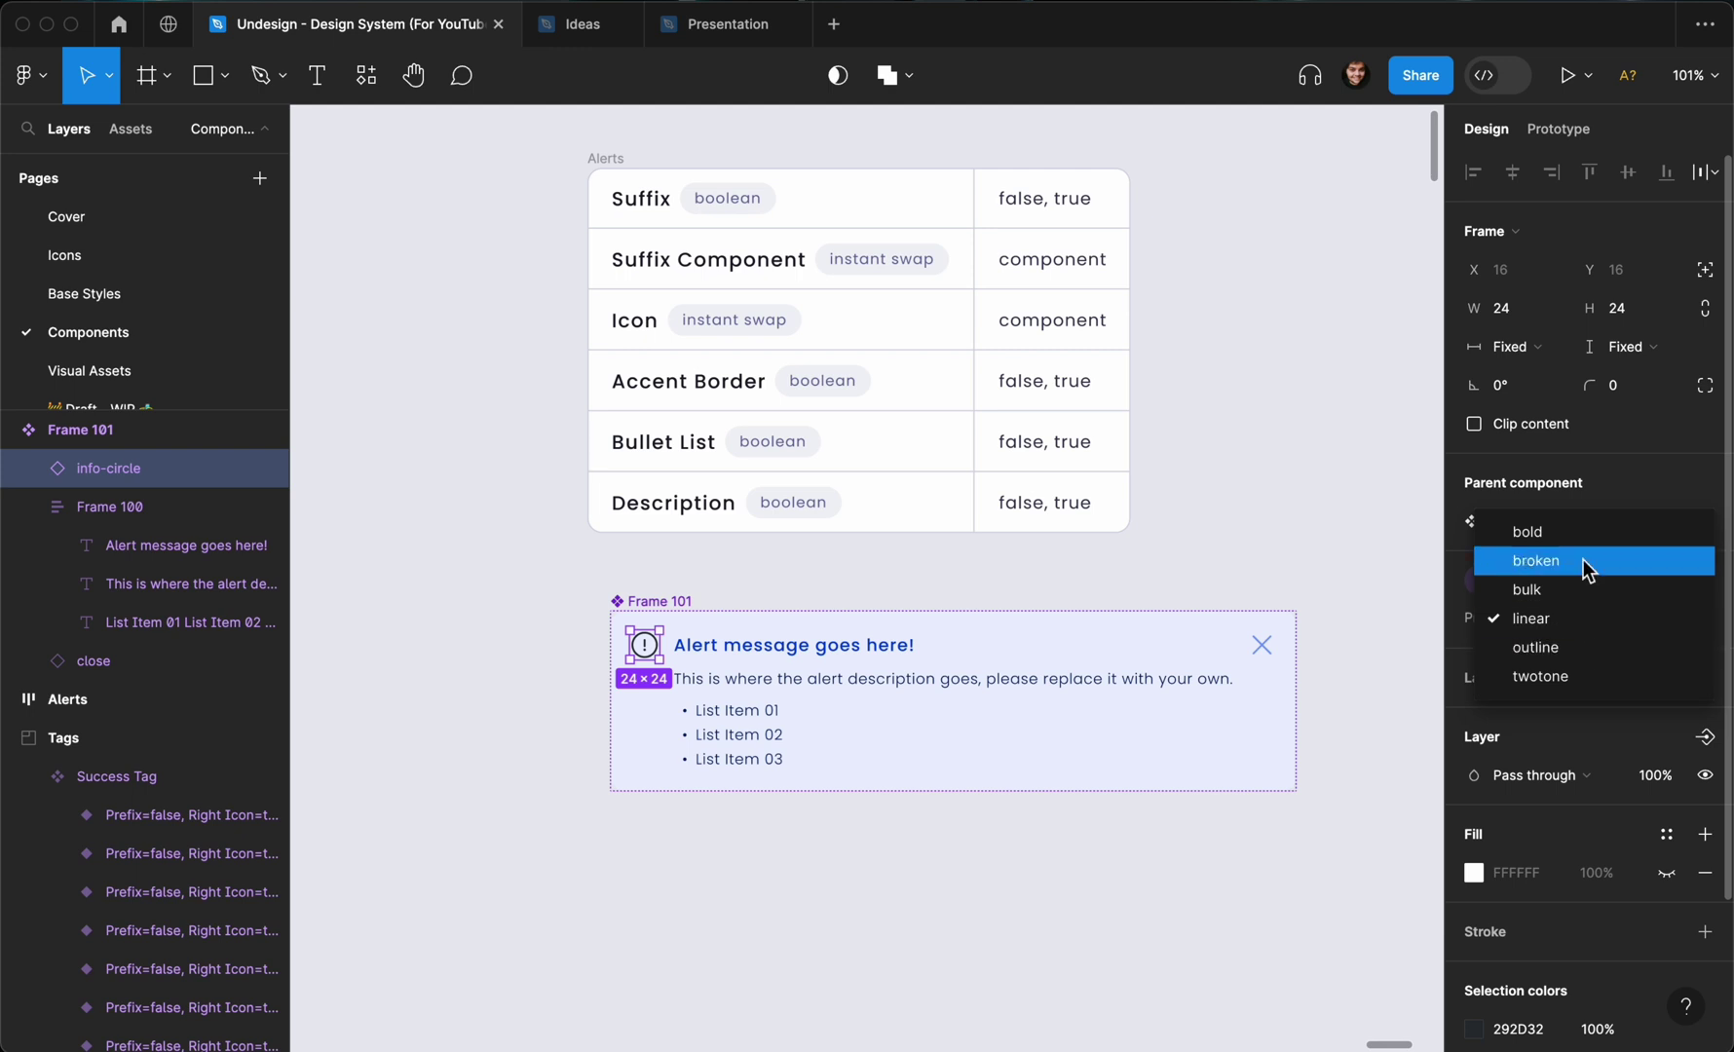
{"action": "key", "text": "Return"}
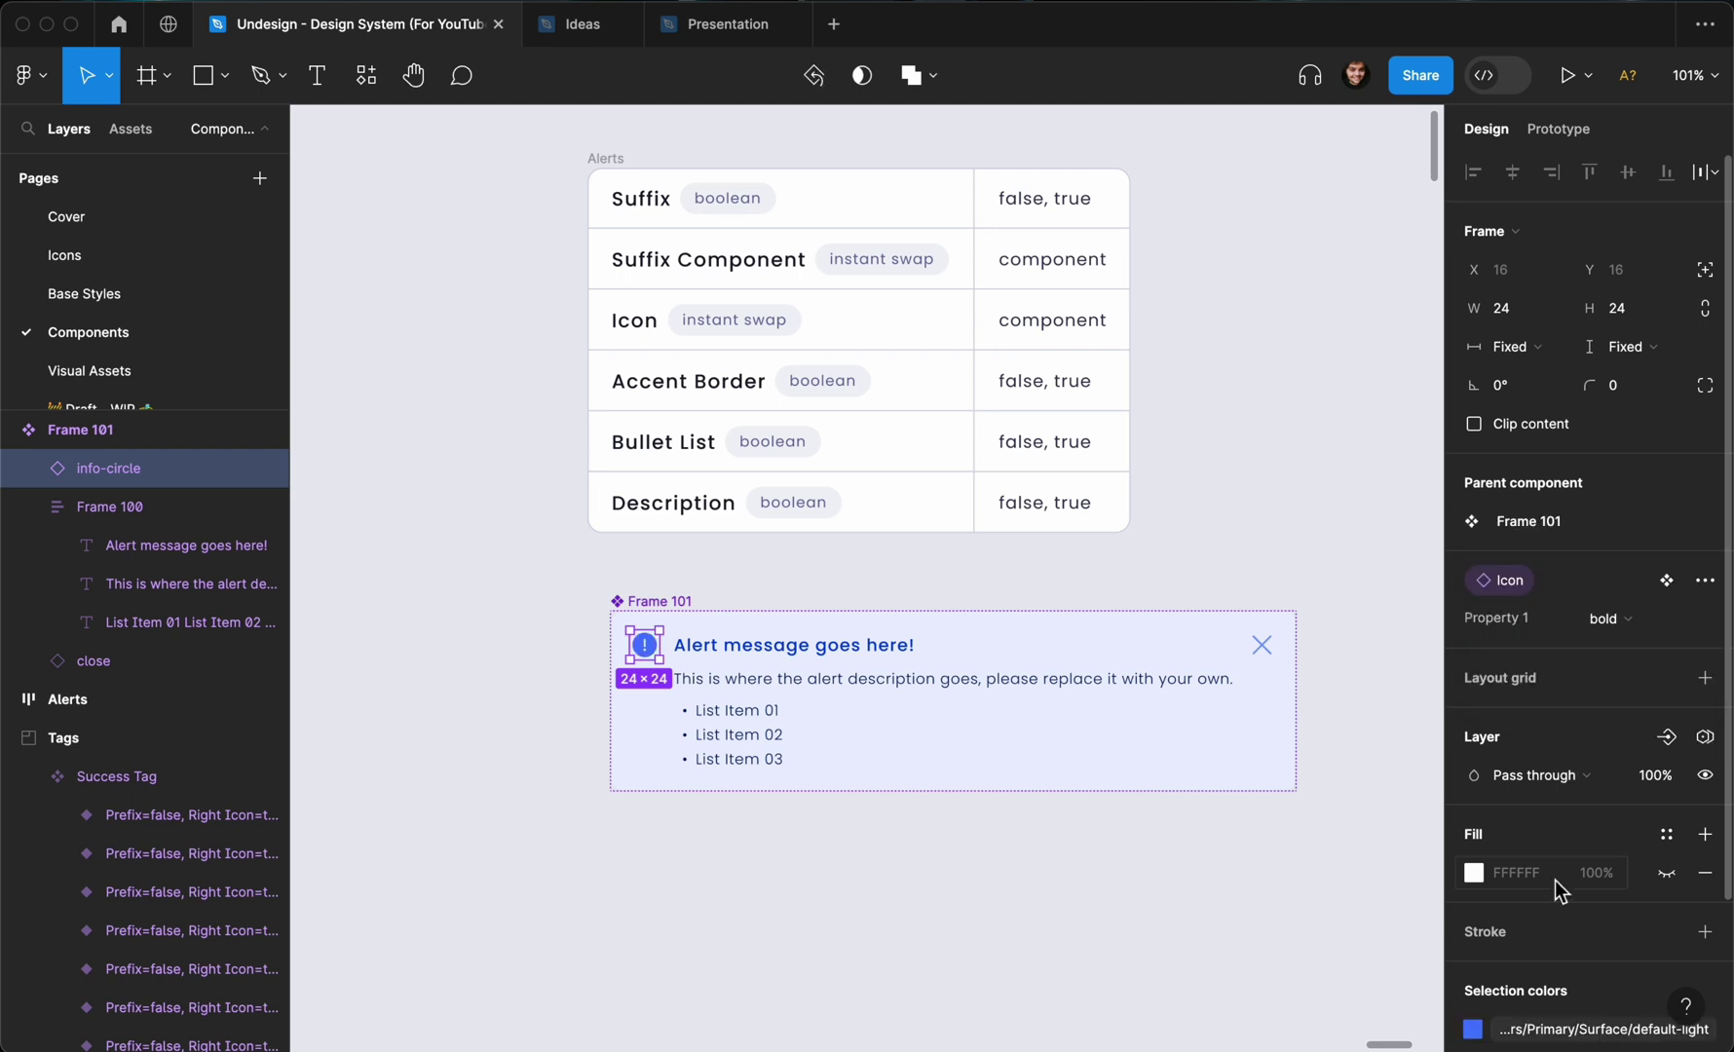
Rename the alert component's Suffix2 instance swap property to Suffix Component.
{"action": "left_click", "coordinate": [682, 609]}
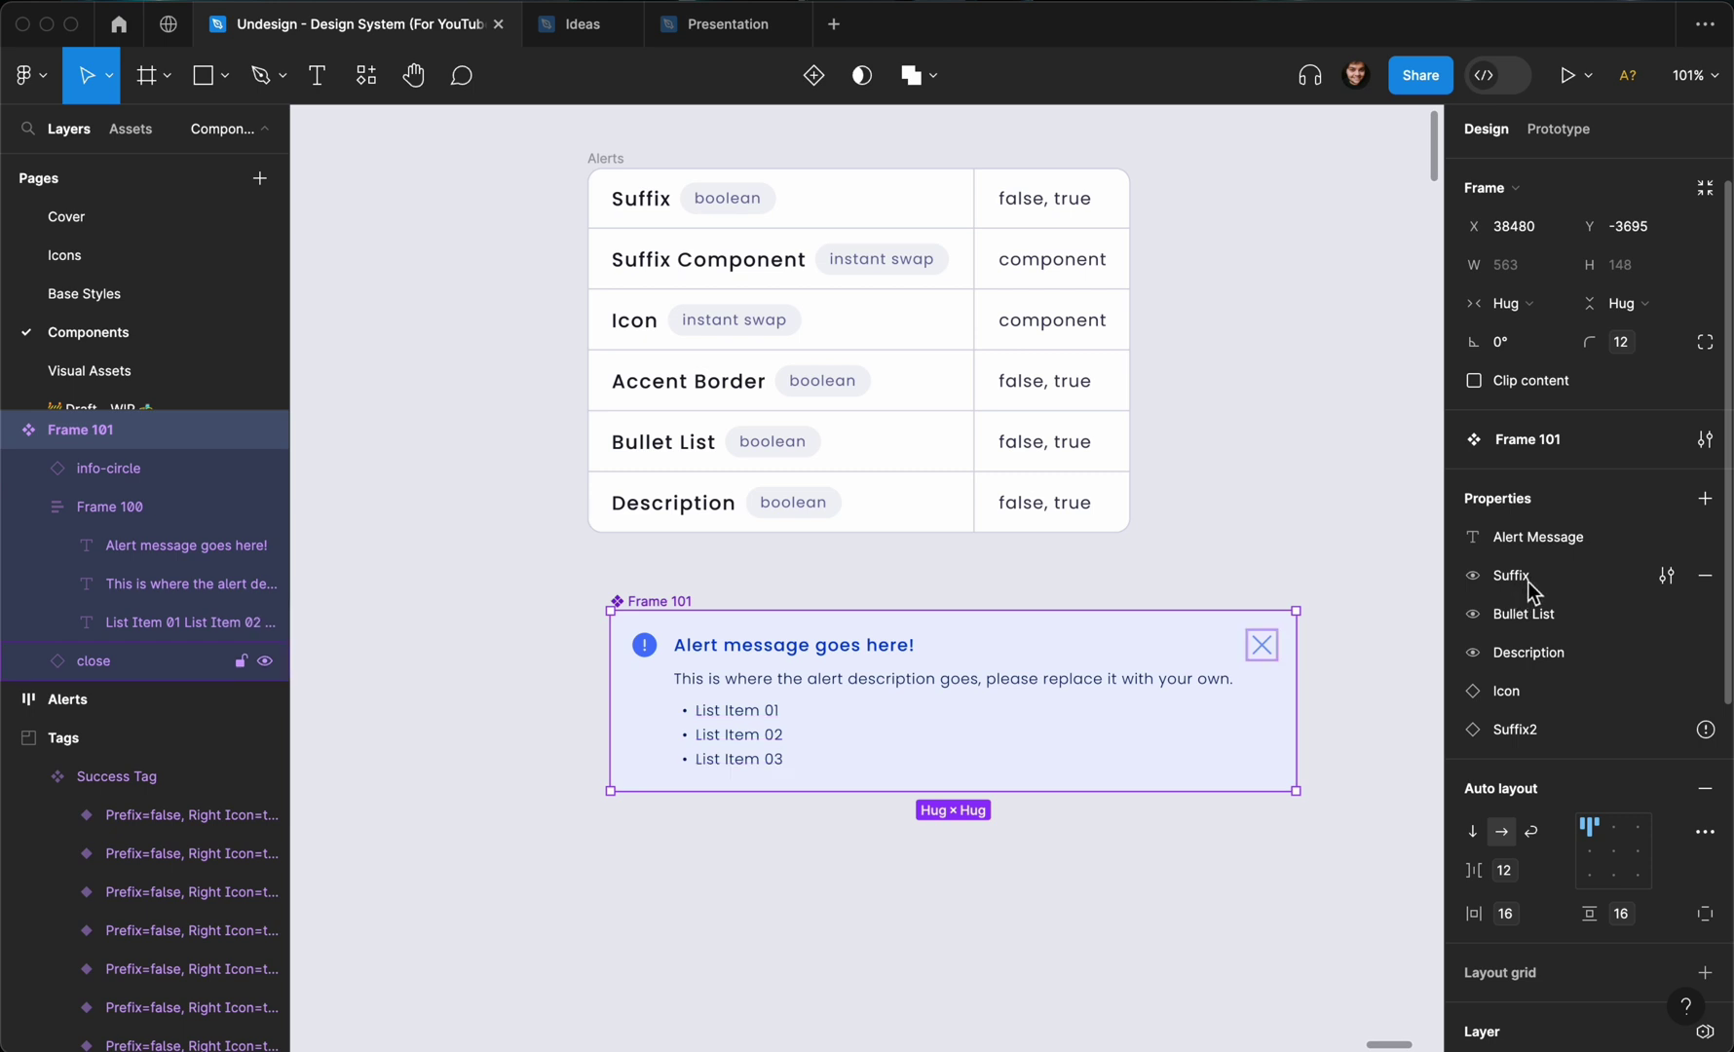
{"action": "left_click", "coordinate": [1666, 576]}
{"action": "left_click", "coordinate": [1630, 732]}
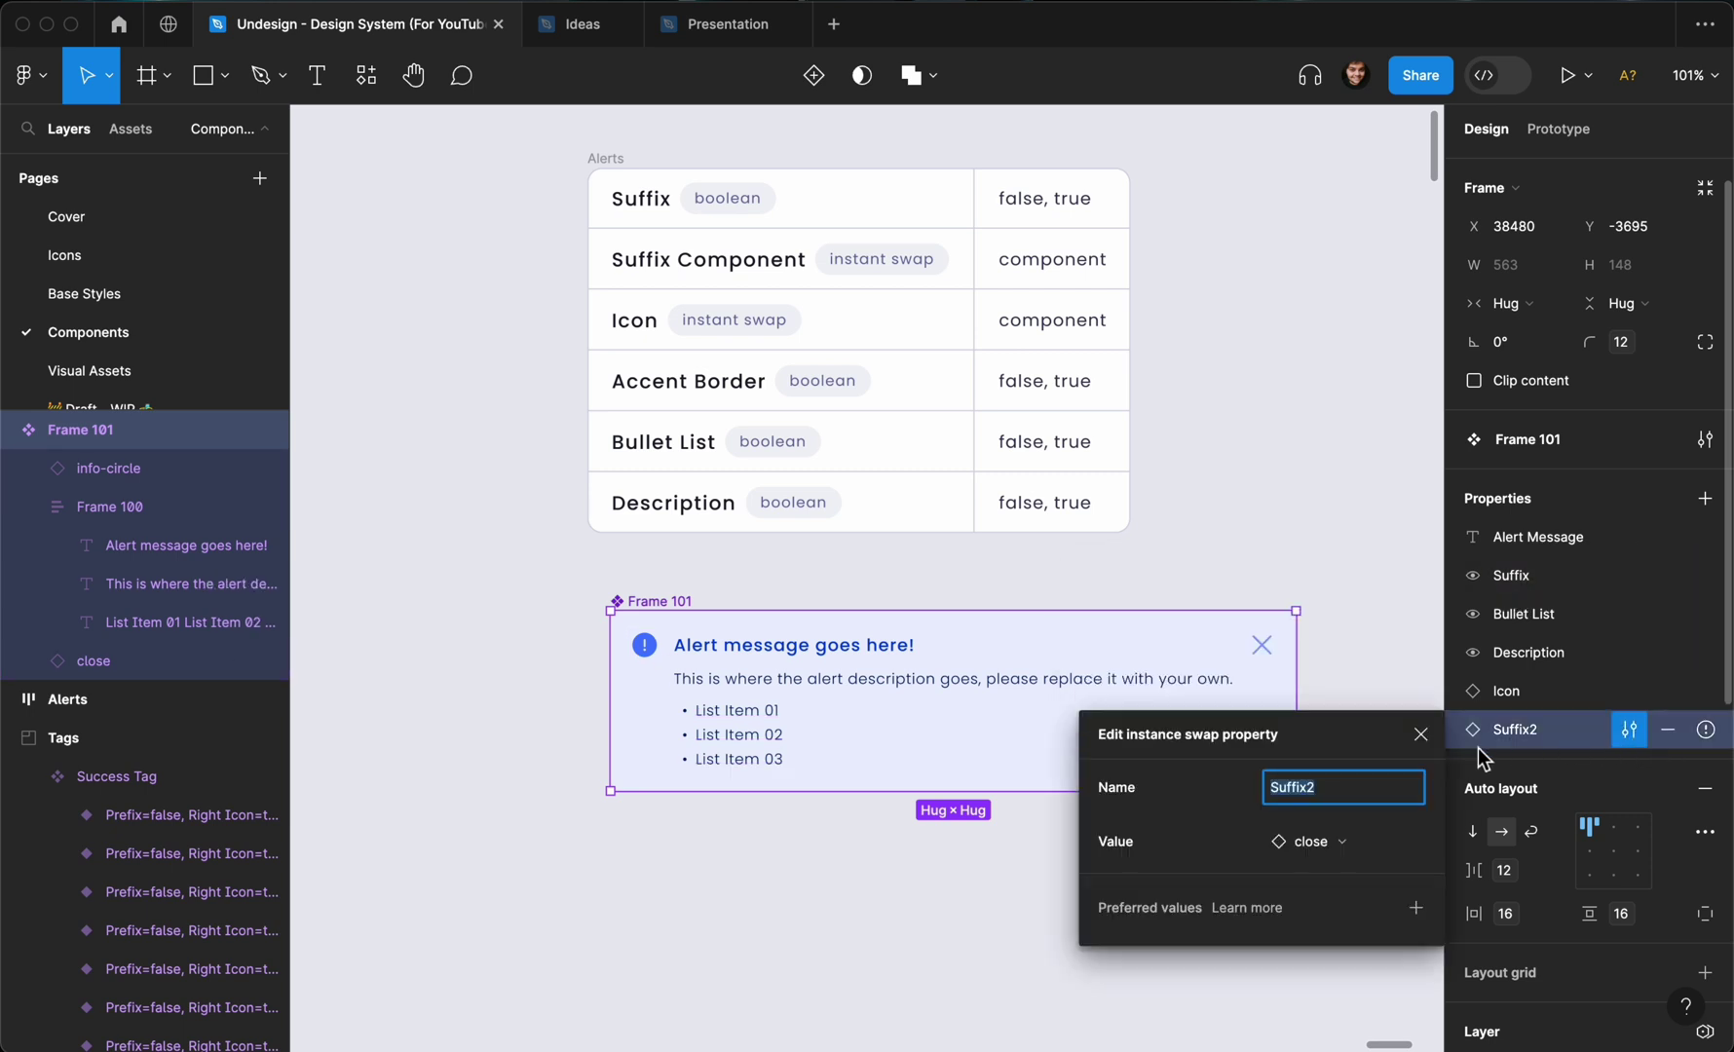
{"action": "left_click", "coordinate": [1353, 797]}
{"action": "key", "text": "Return"}
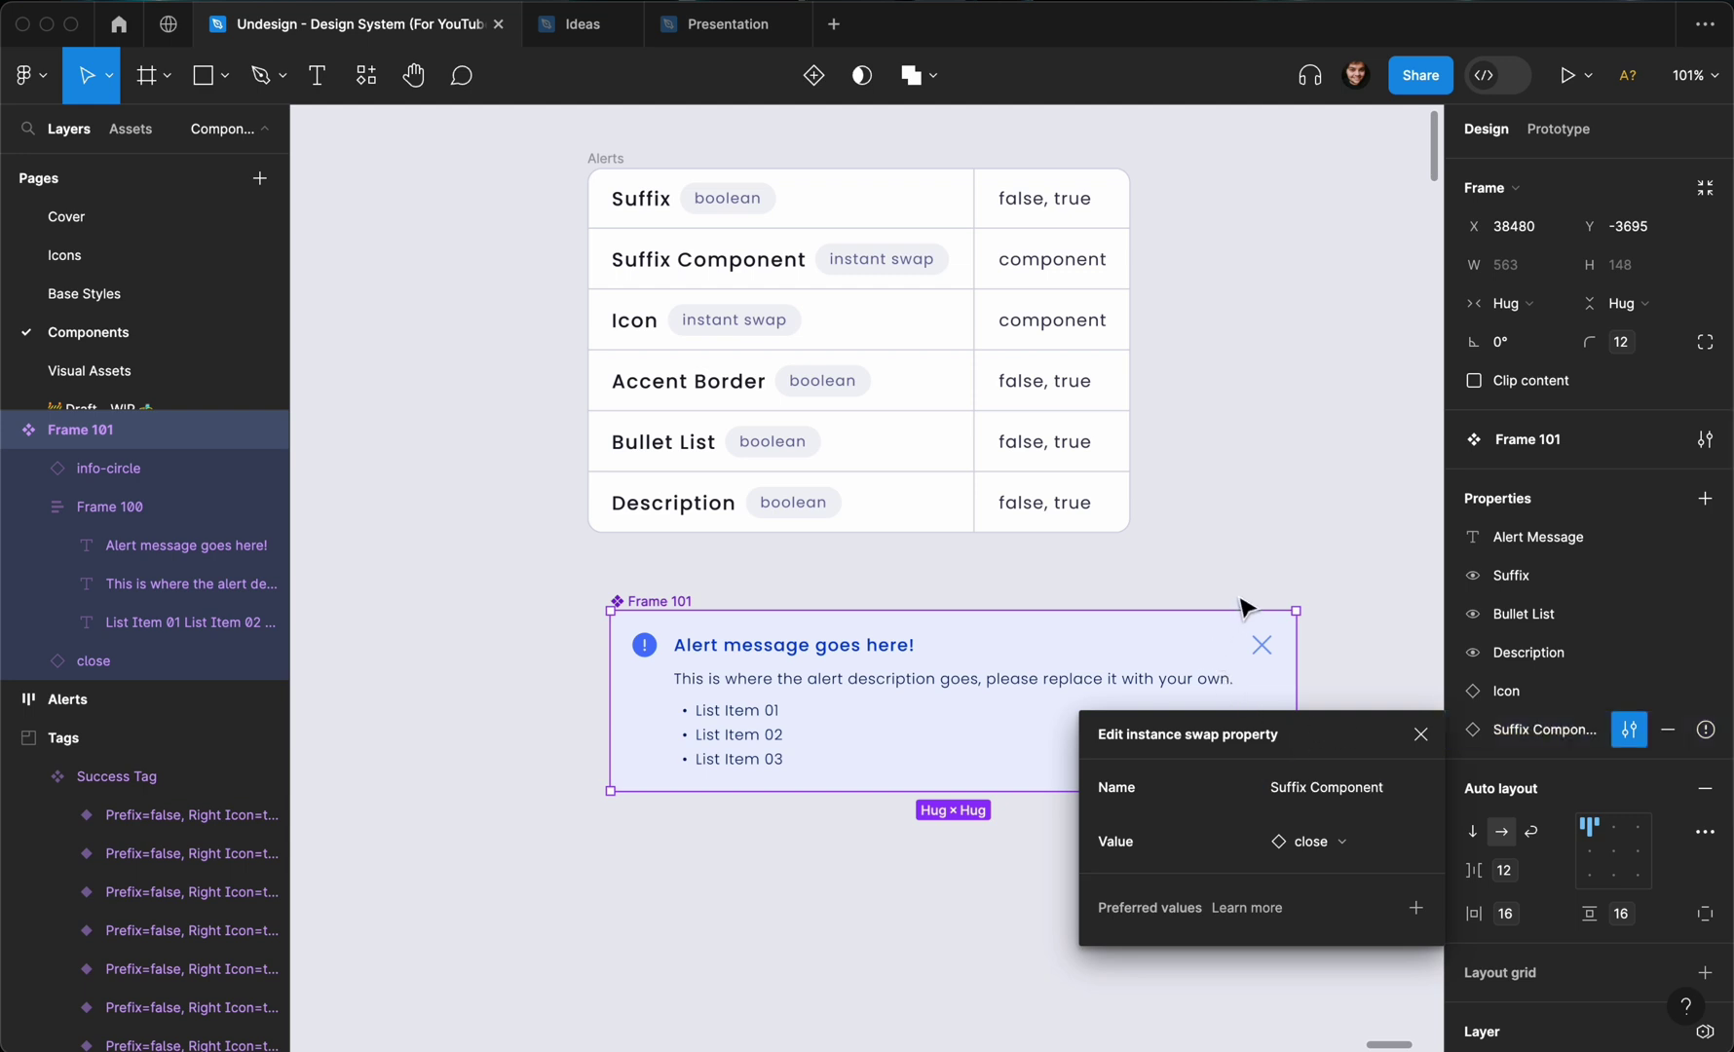
{"action": "left_click", "coordinate": [1235, 587]}
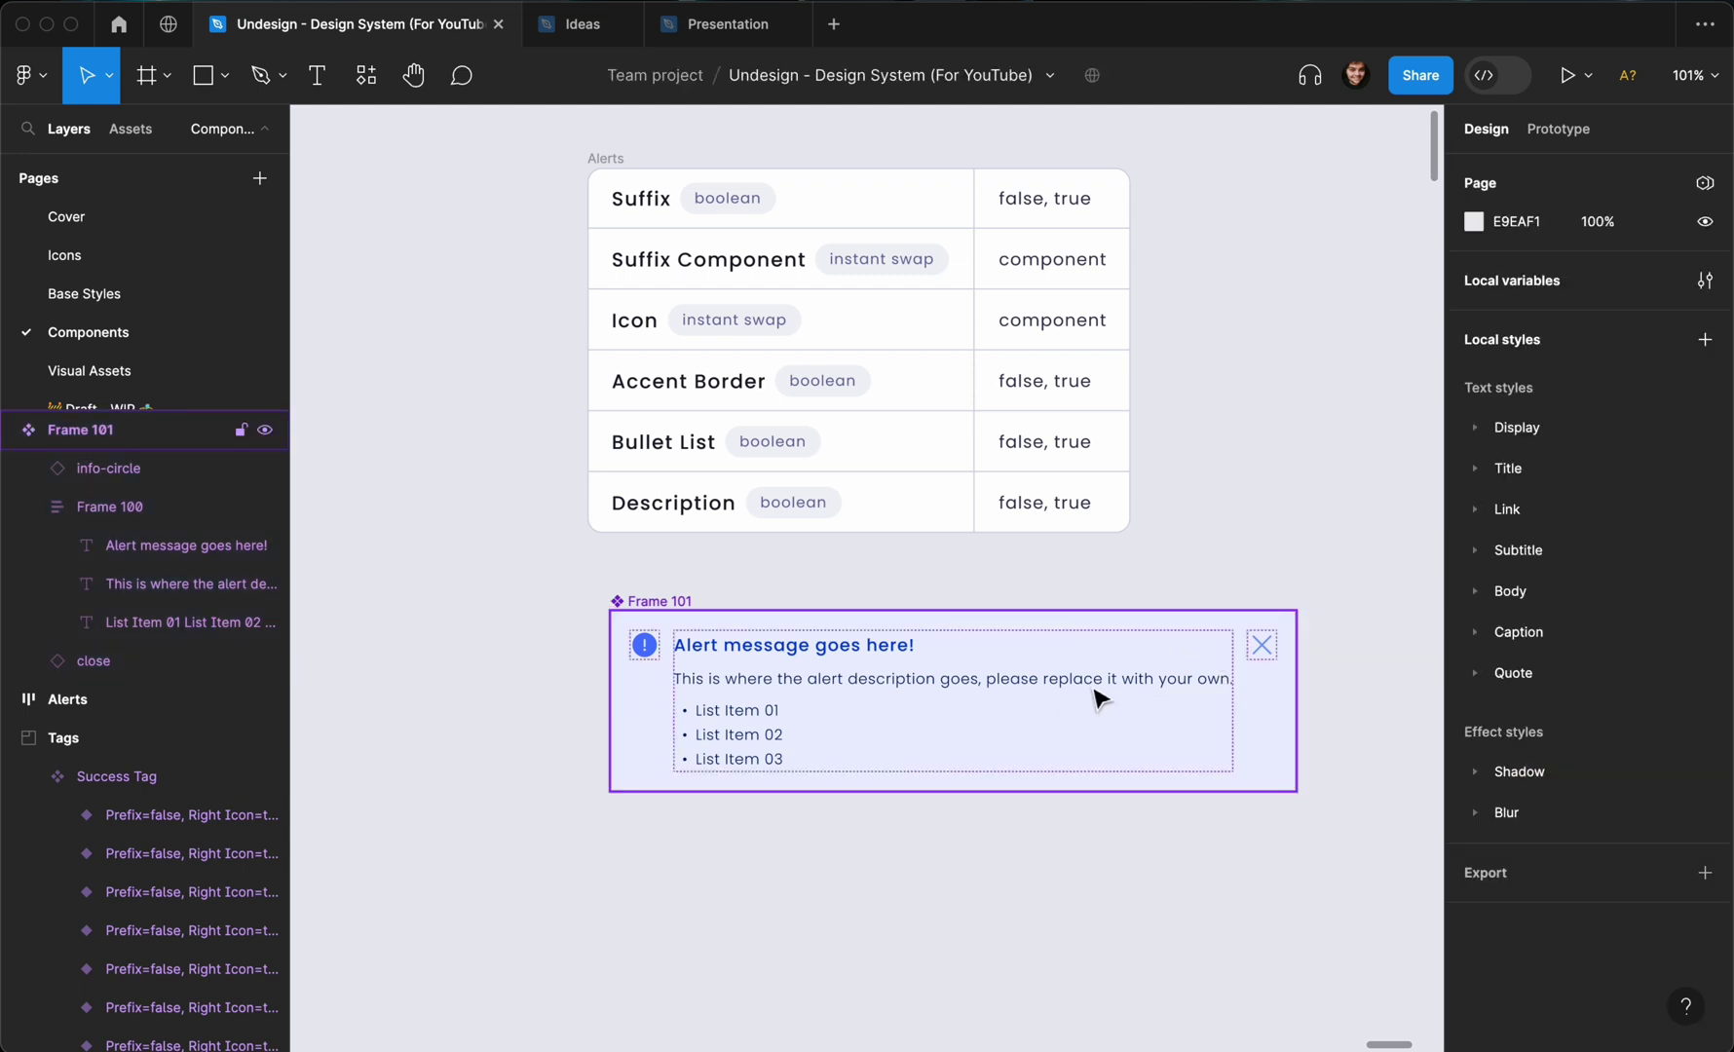
Link the close icon instance to the Suffix Component instance swap property.
{"action": "left_click", "coordinate": [1261, 660]}
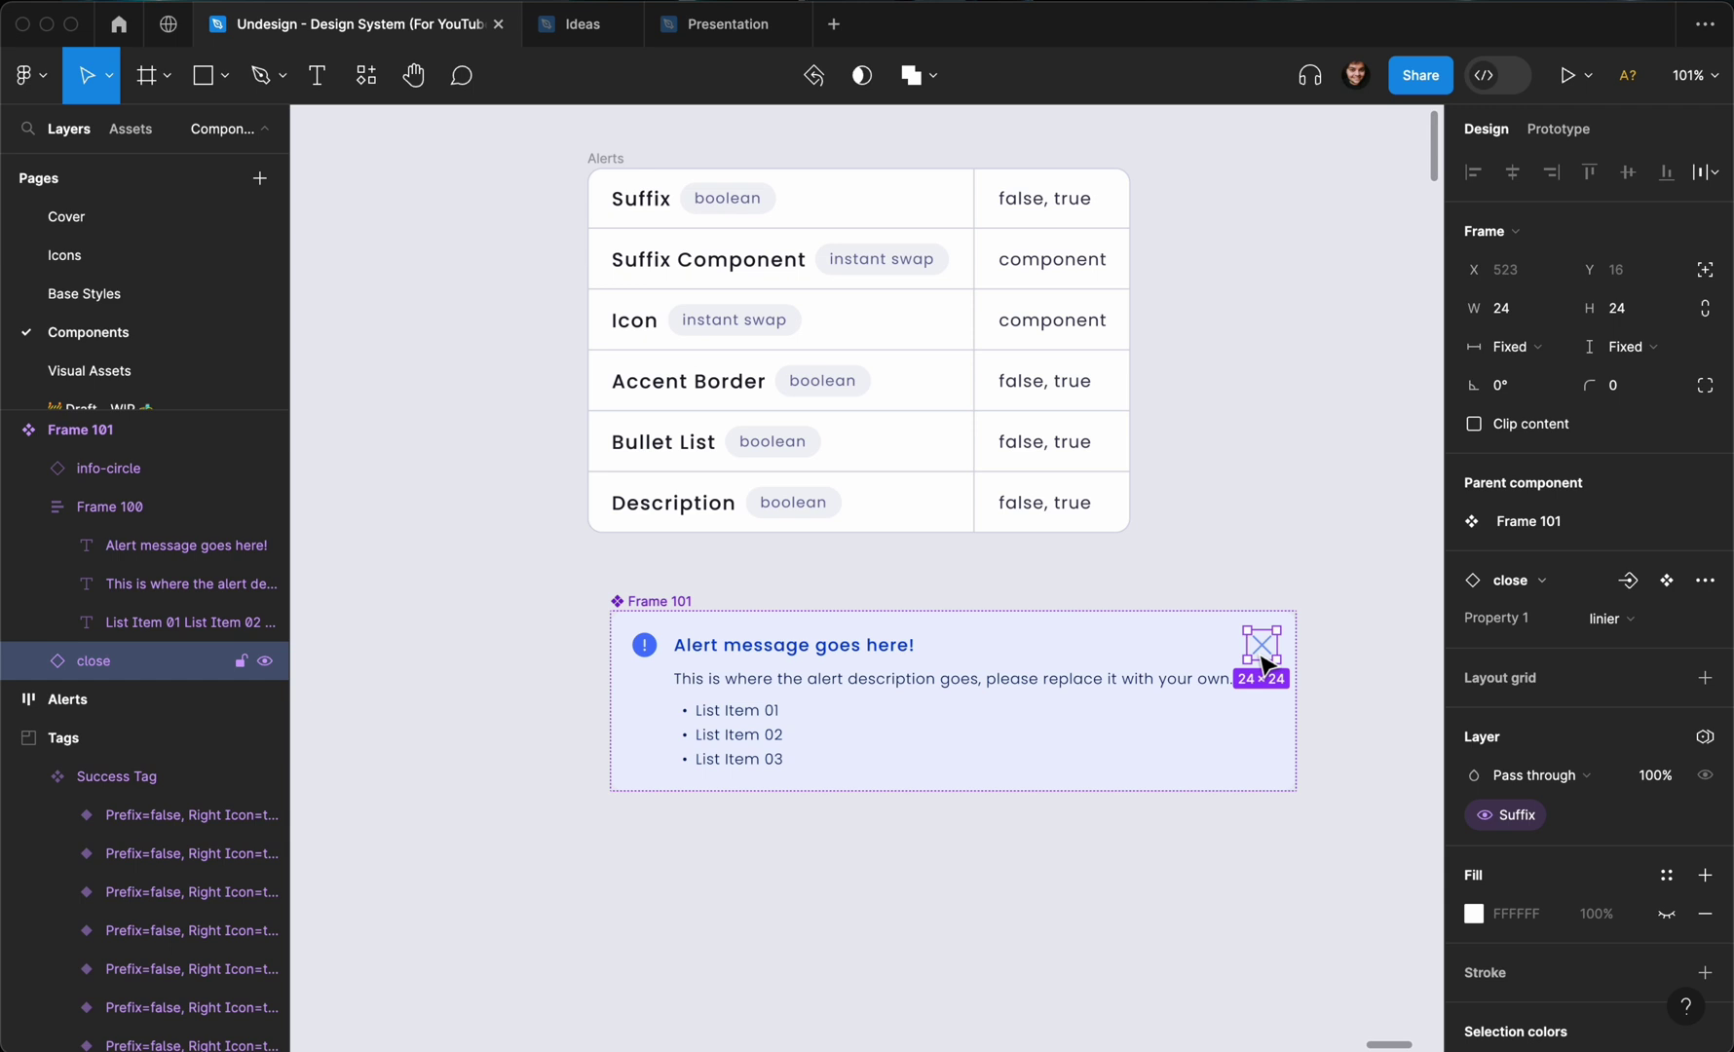
{"action": "left_click", "coordinate": [1624, 581]}
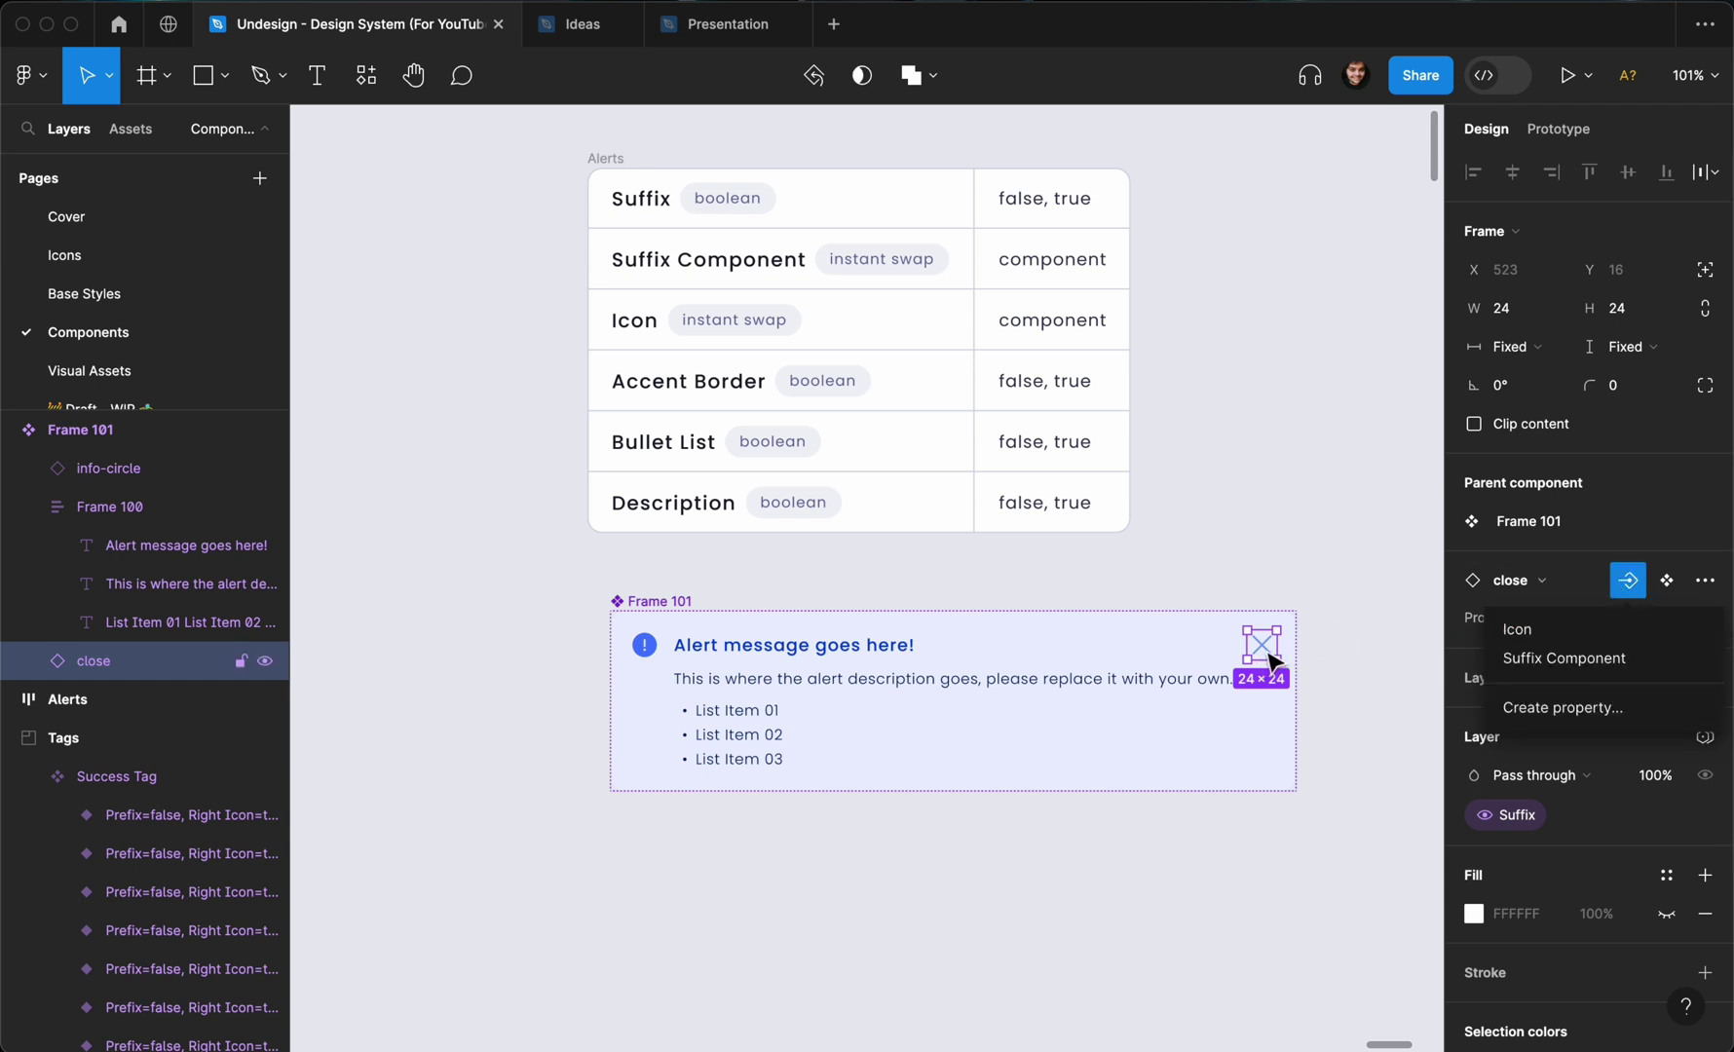
{"action": "left_click", "coordinate": [1512, 661]}
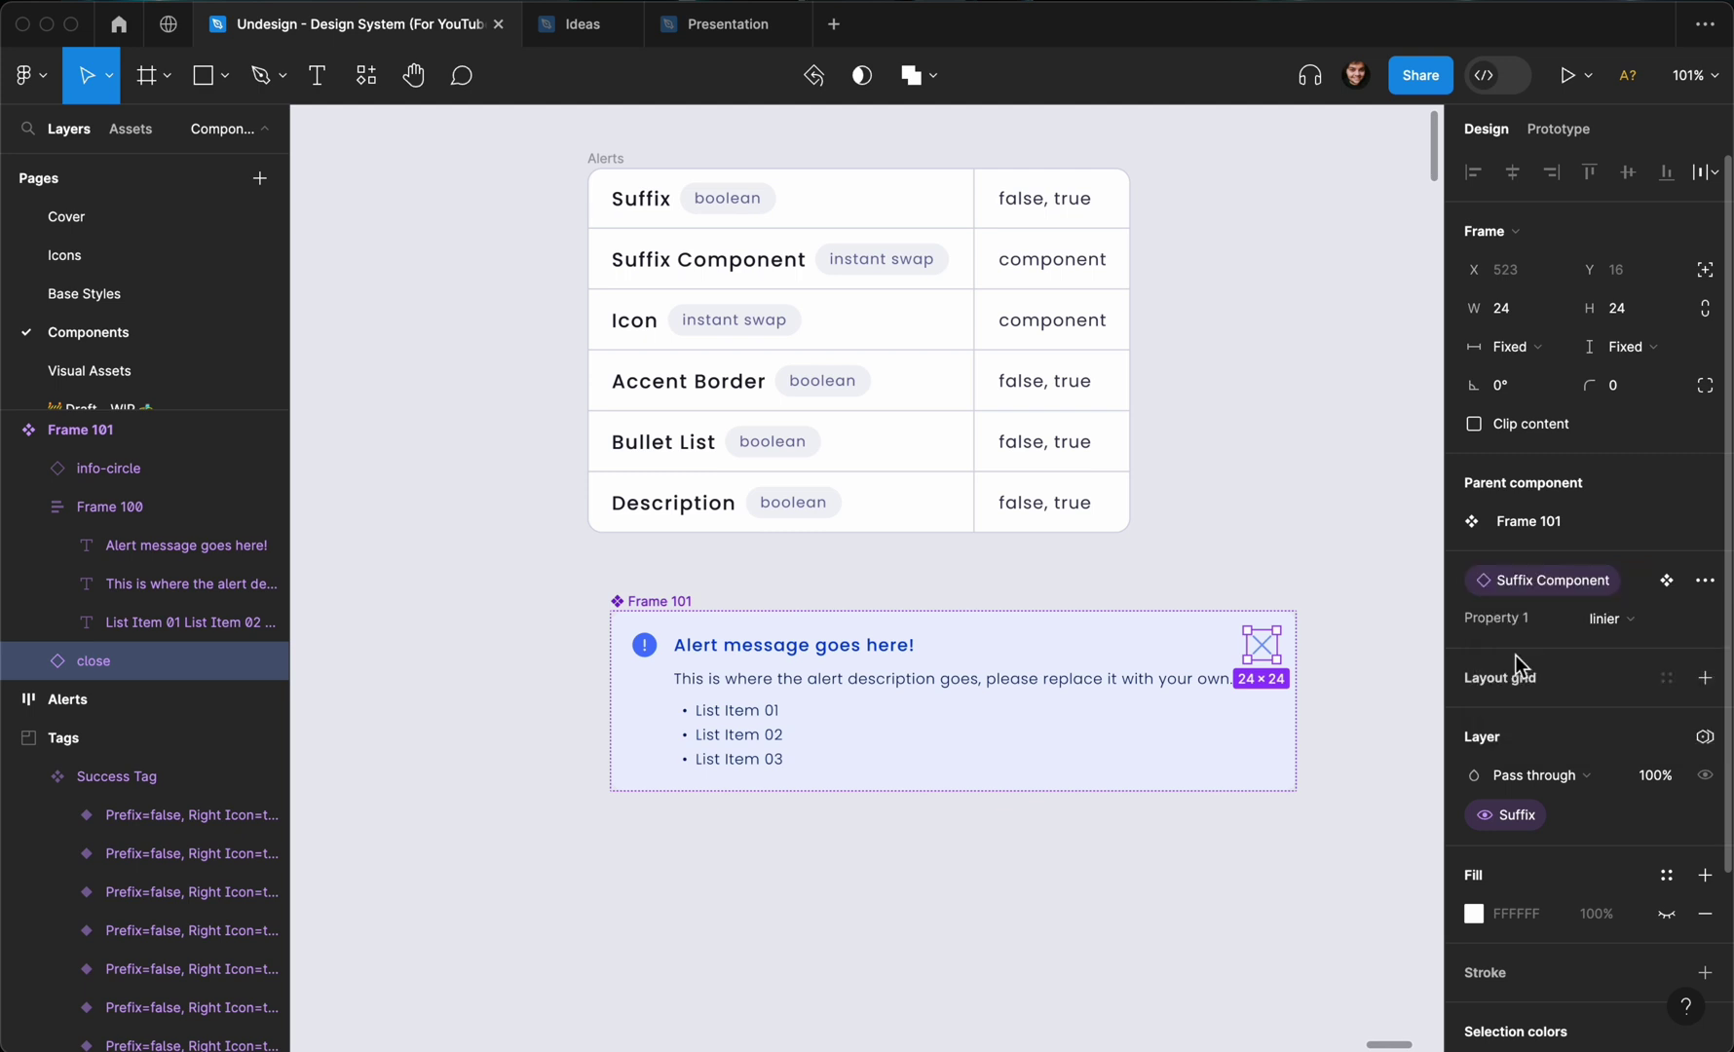
{"action": "left_click", "coordinate": [1258, 575]}
Rename the alert component as Info Alert.
{"action": "scroll", "coordinate": [1238, 555], "scroll_direction": "down", "scroll_amount": 3}
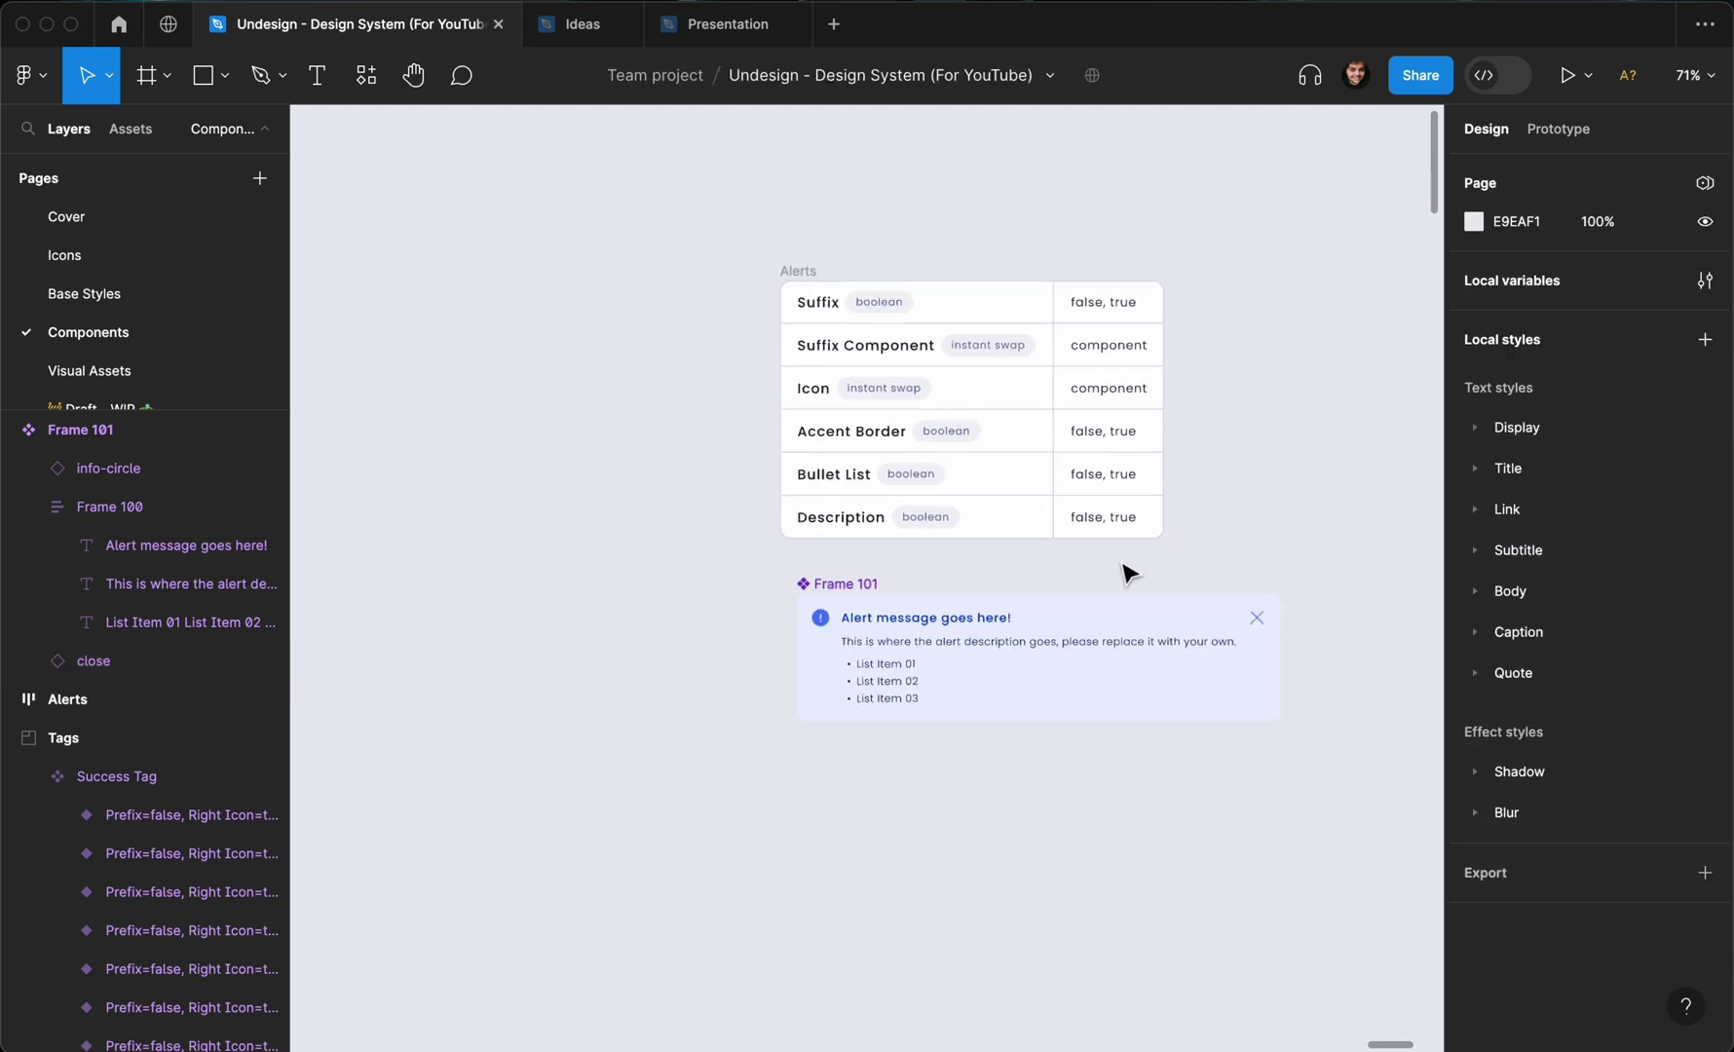
{"action": "left_click", "coordinate": [862, 596]}
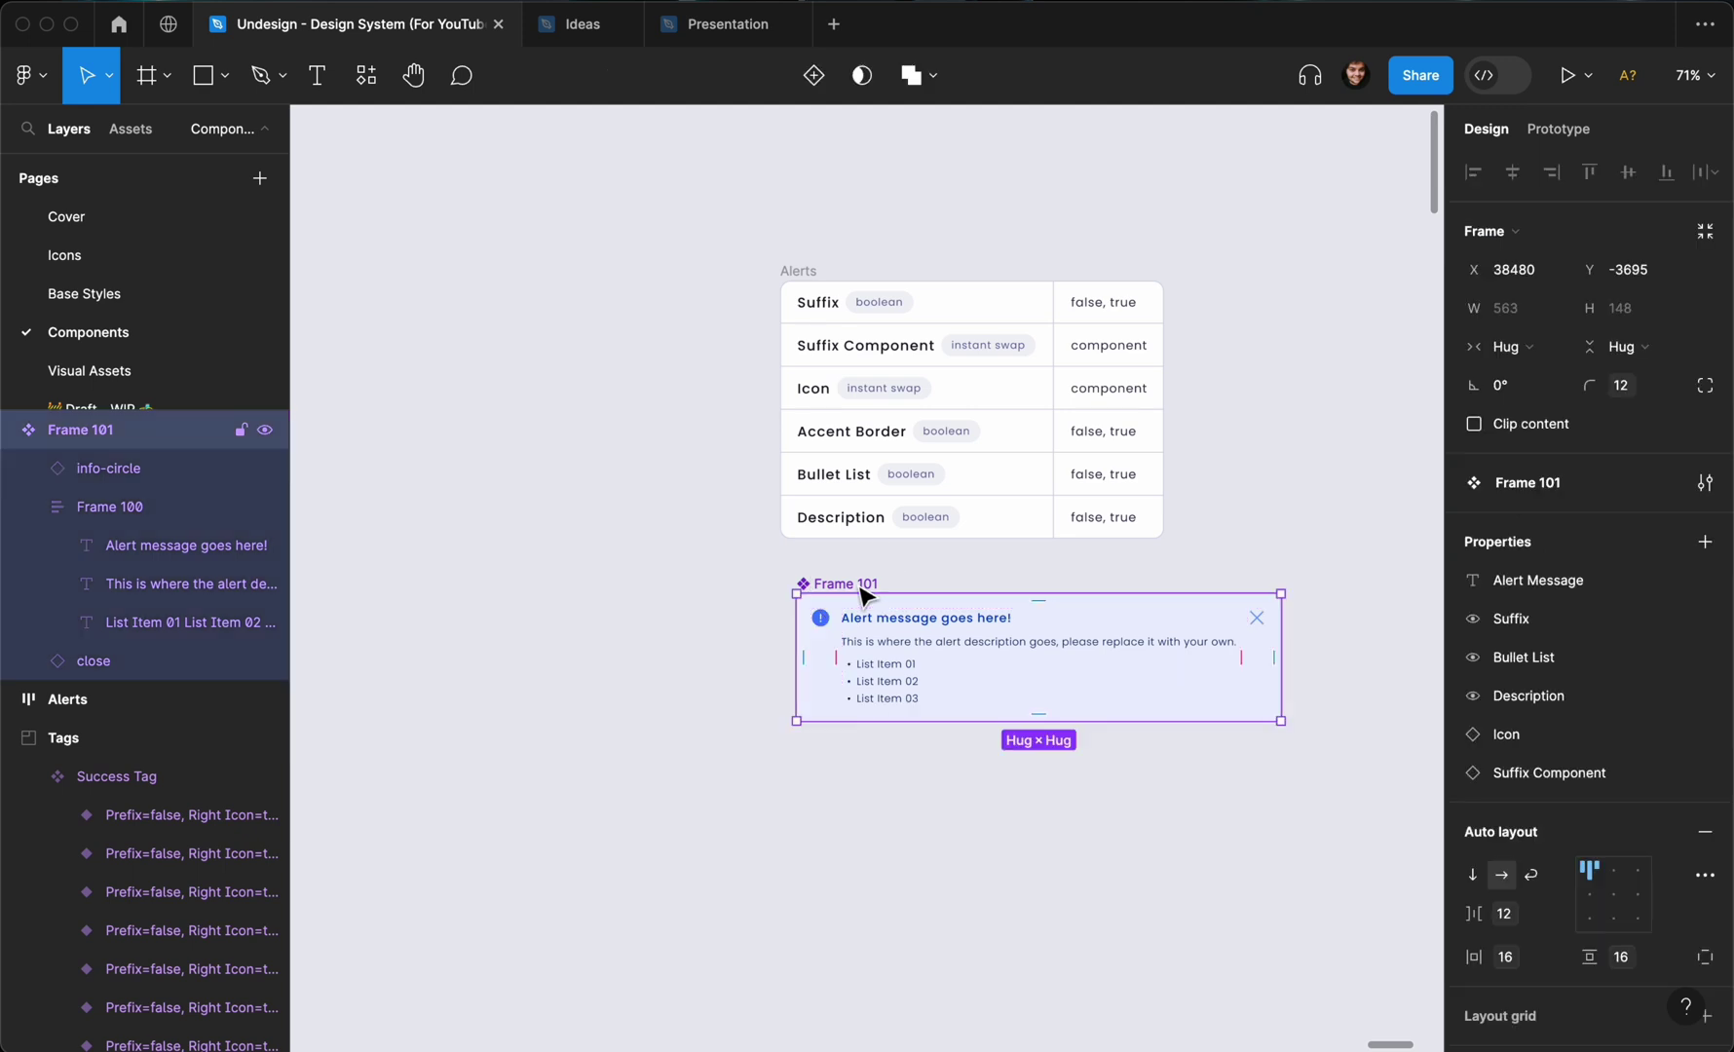
{"action": "key", "text": "super+r"}
{"action": "type", "text": "I"}
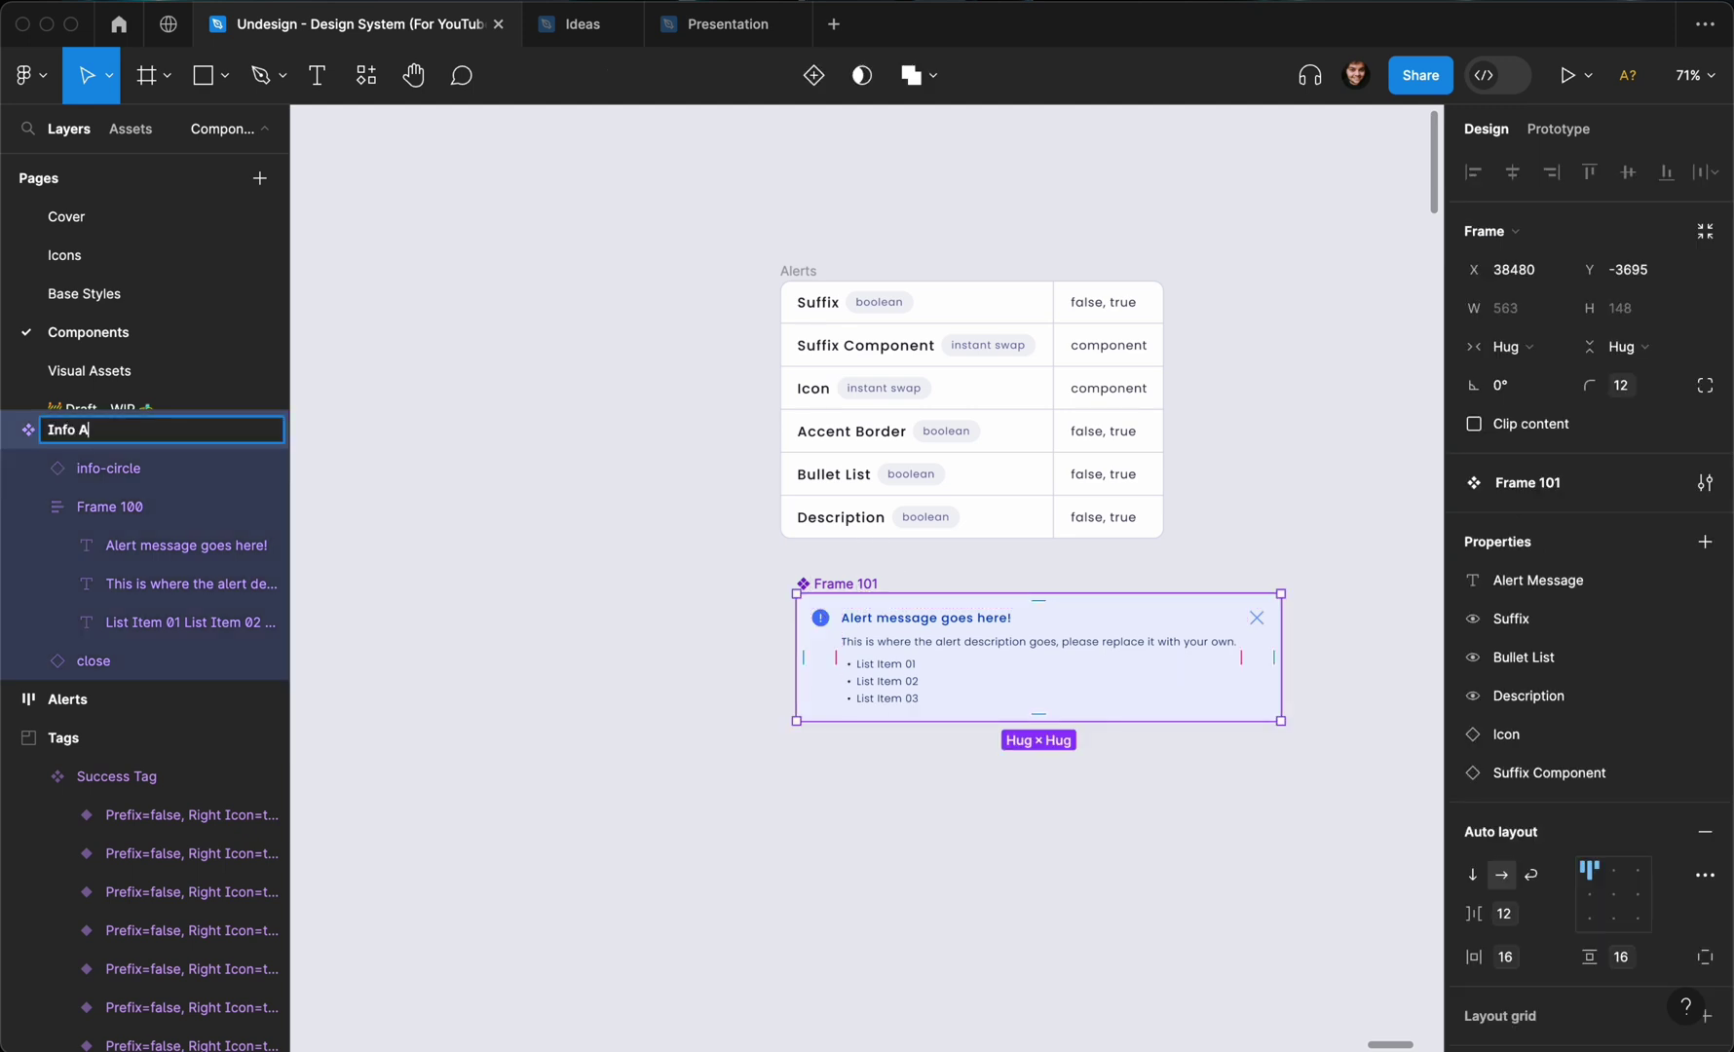
{"action": "type", "text": "nfo Alert"}
{"action": "key", "text": "Return"}
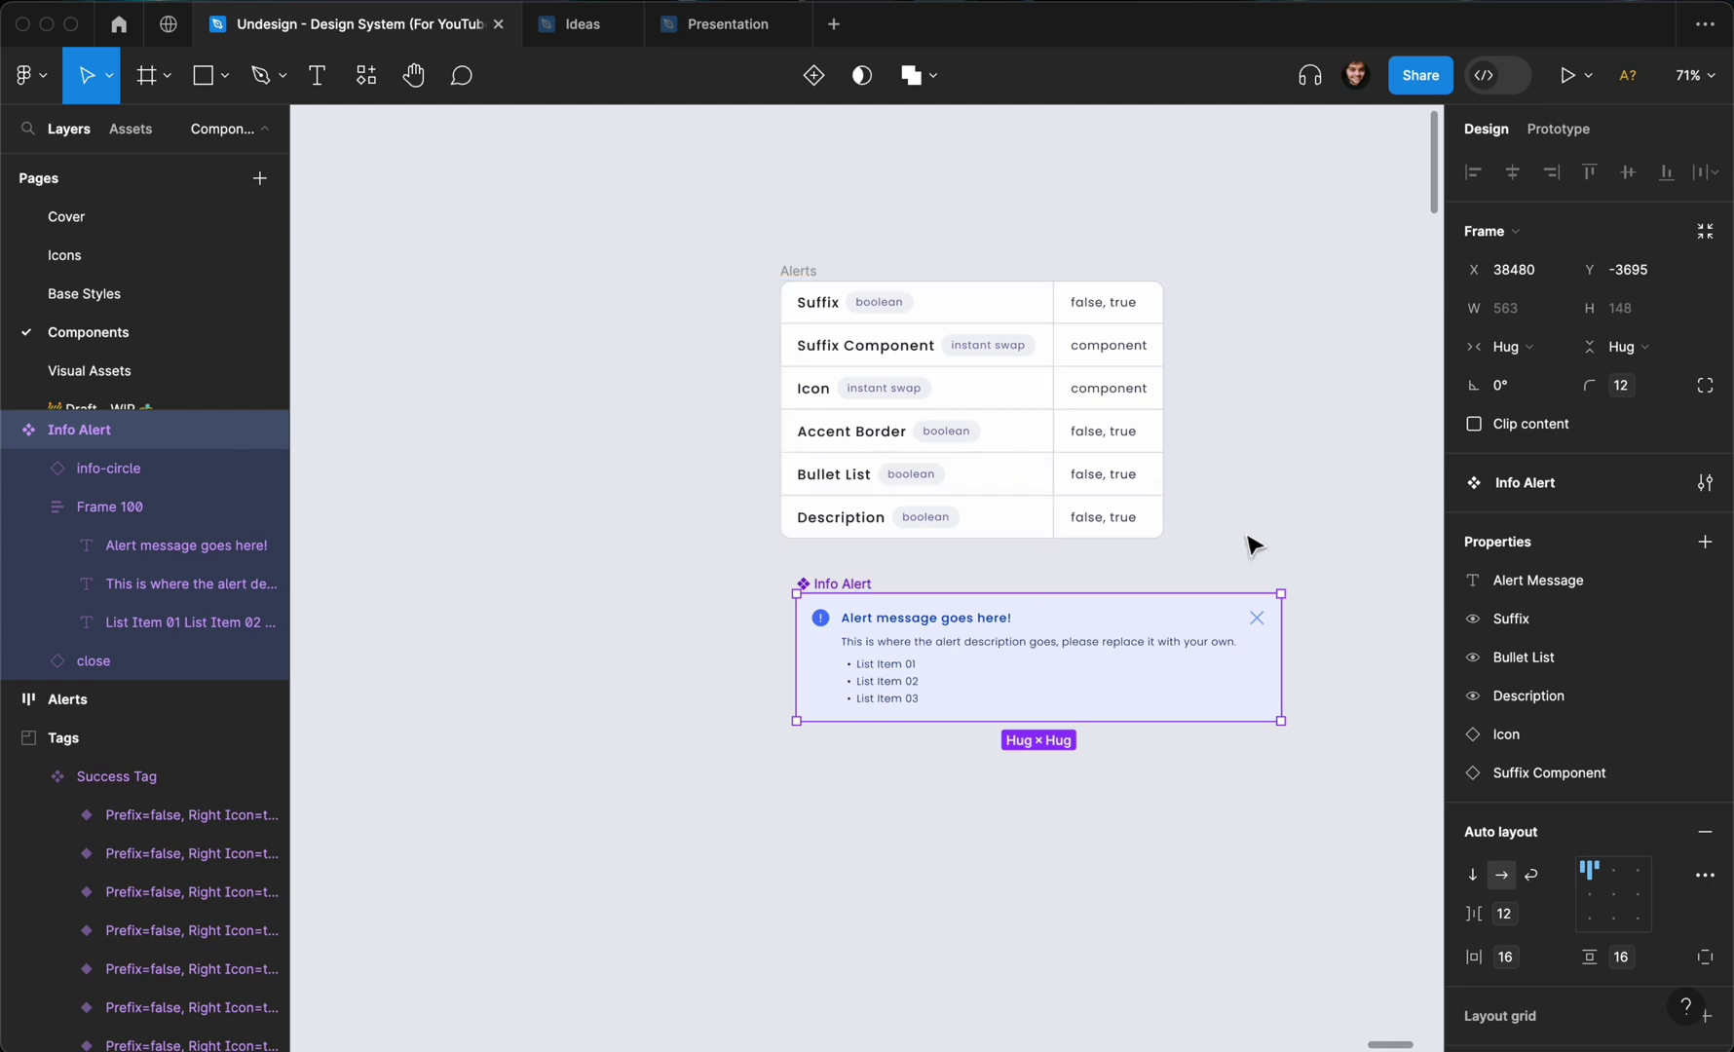
Add a variant property to the Info Alert component and name it Accent Border.
{"action": "left_click", "coordinate": [1706, 542]}
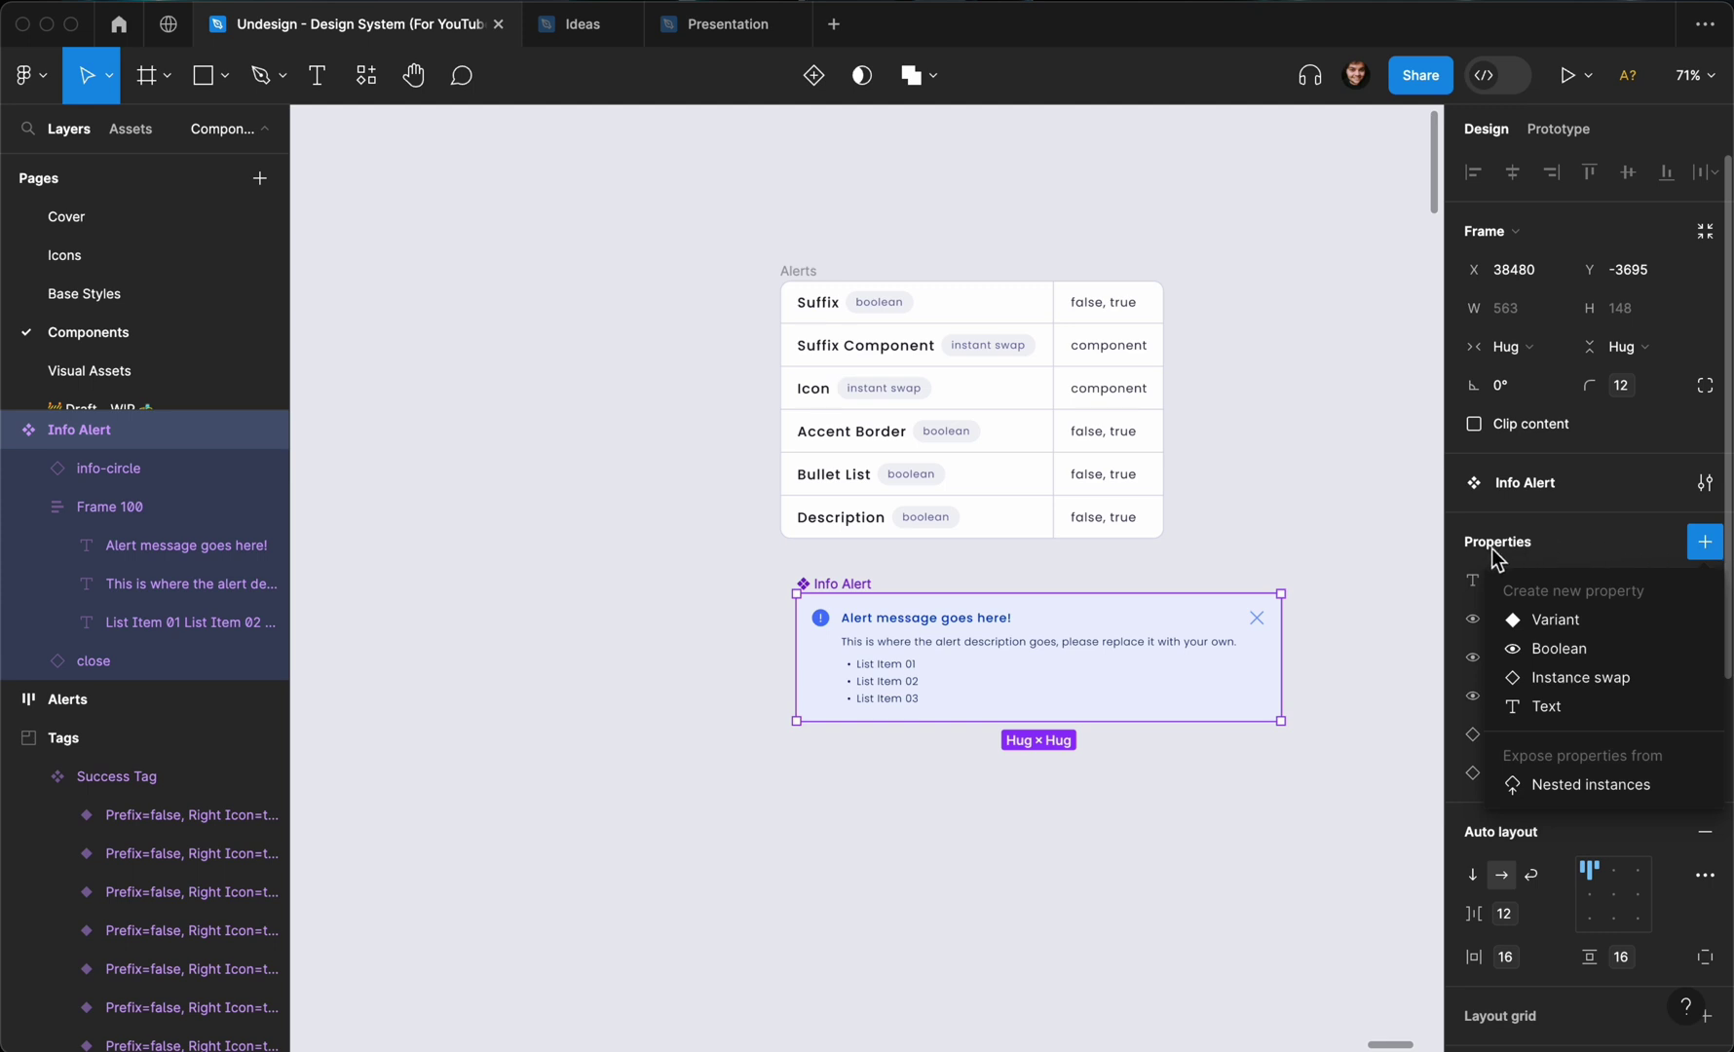
{"action": "left_click", "coordinate": [1539, 620]}
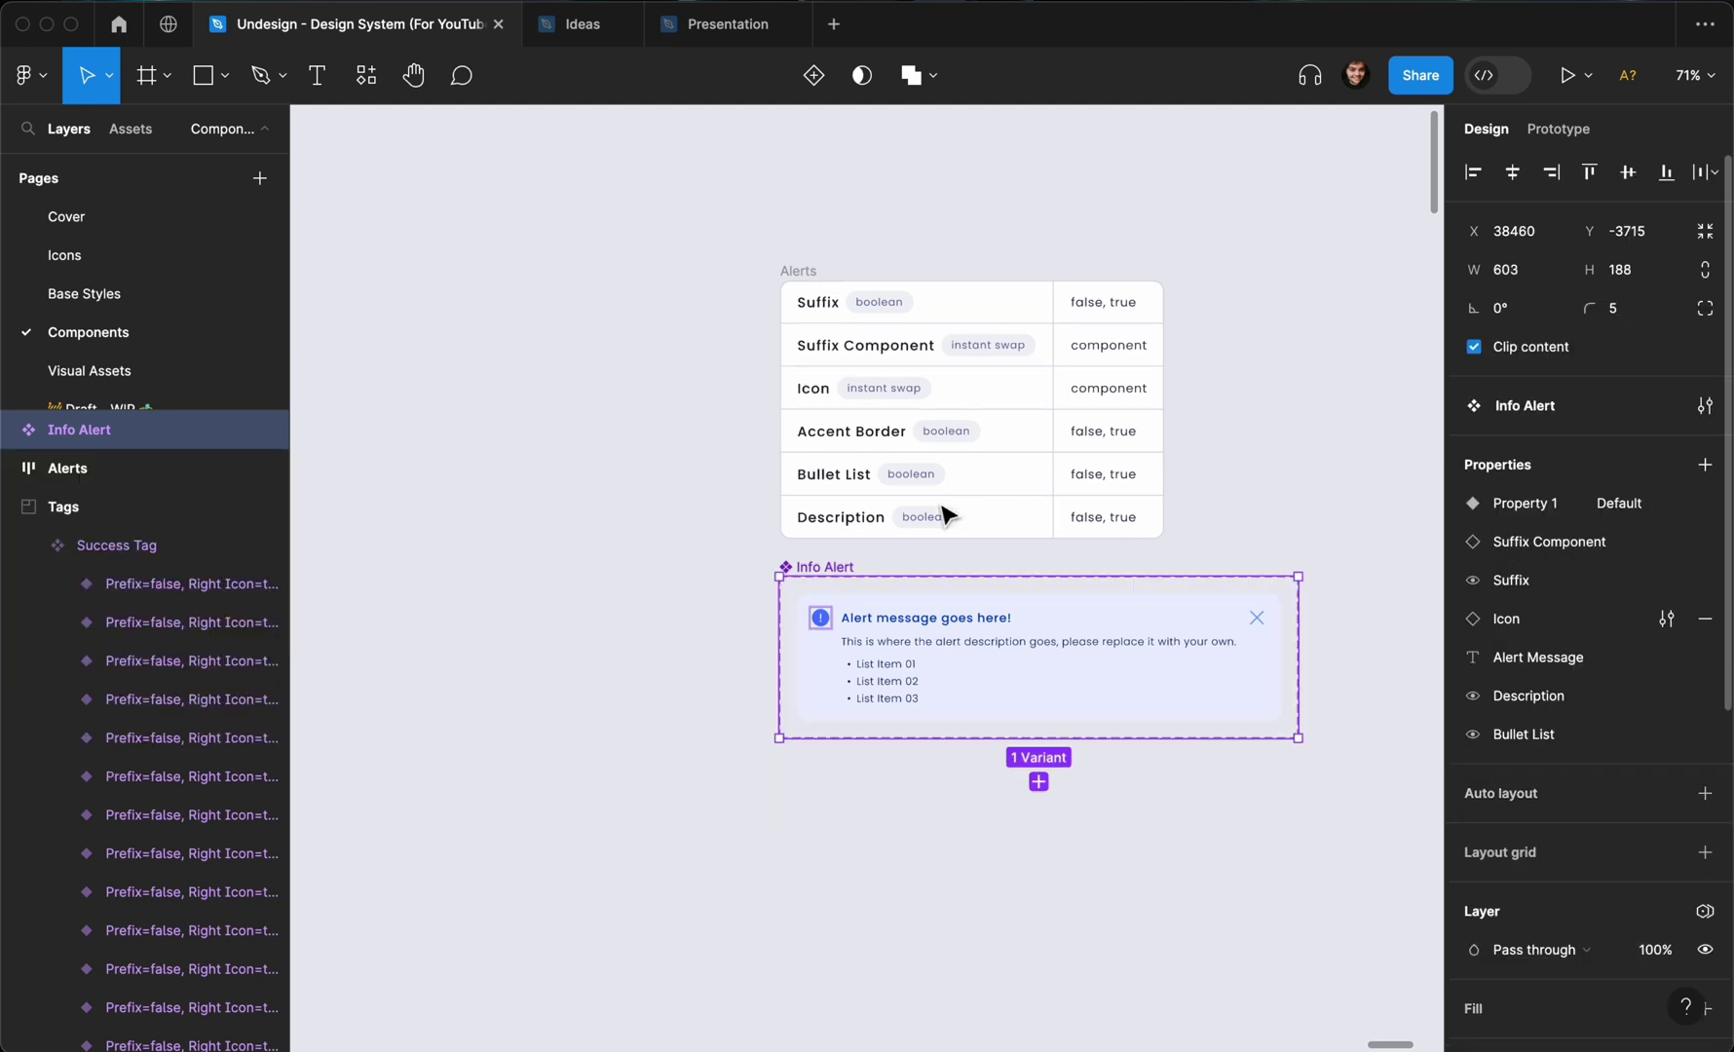
{"action": "double_click", "coordinate": [1542, 514]}
{"action": "type", "text": "Accent Border"}
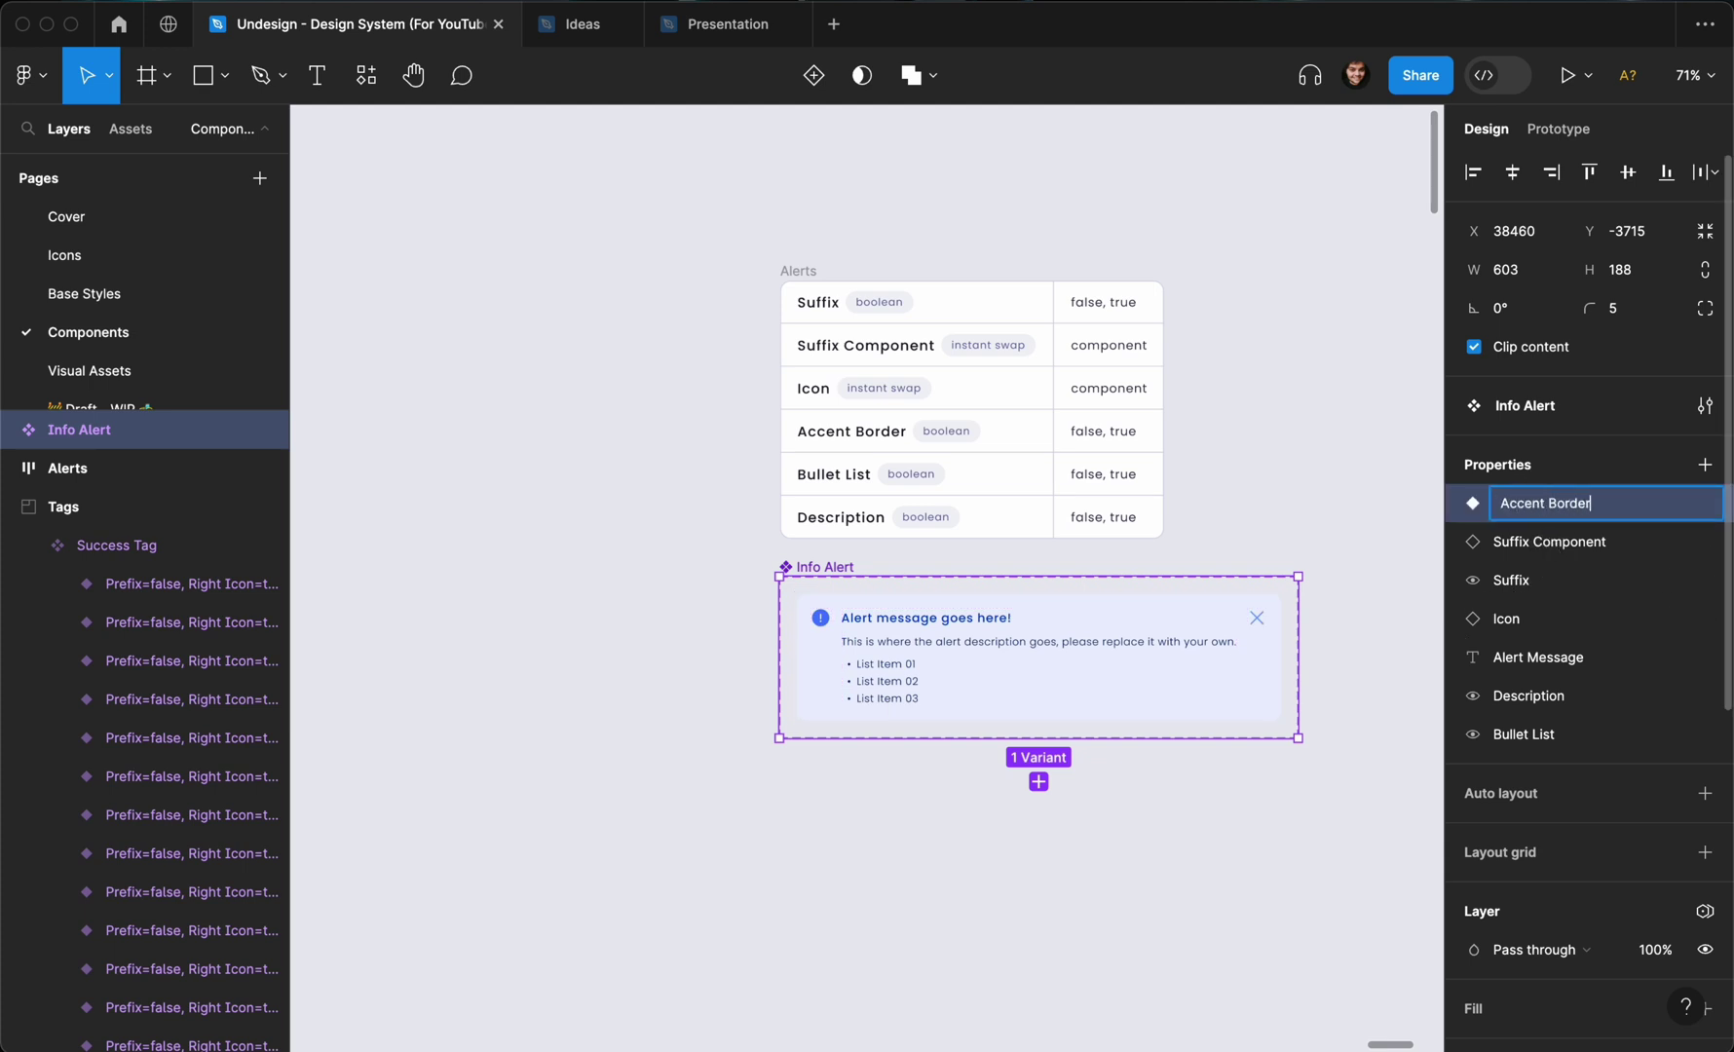
{"action": "key", "text": "Return"}
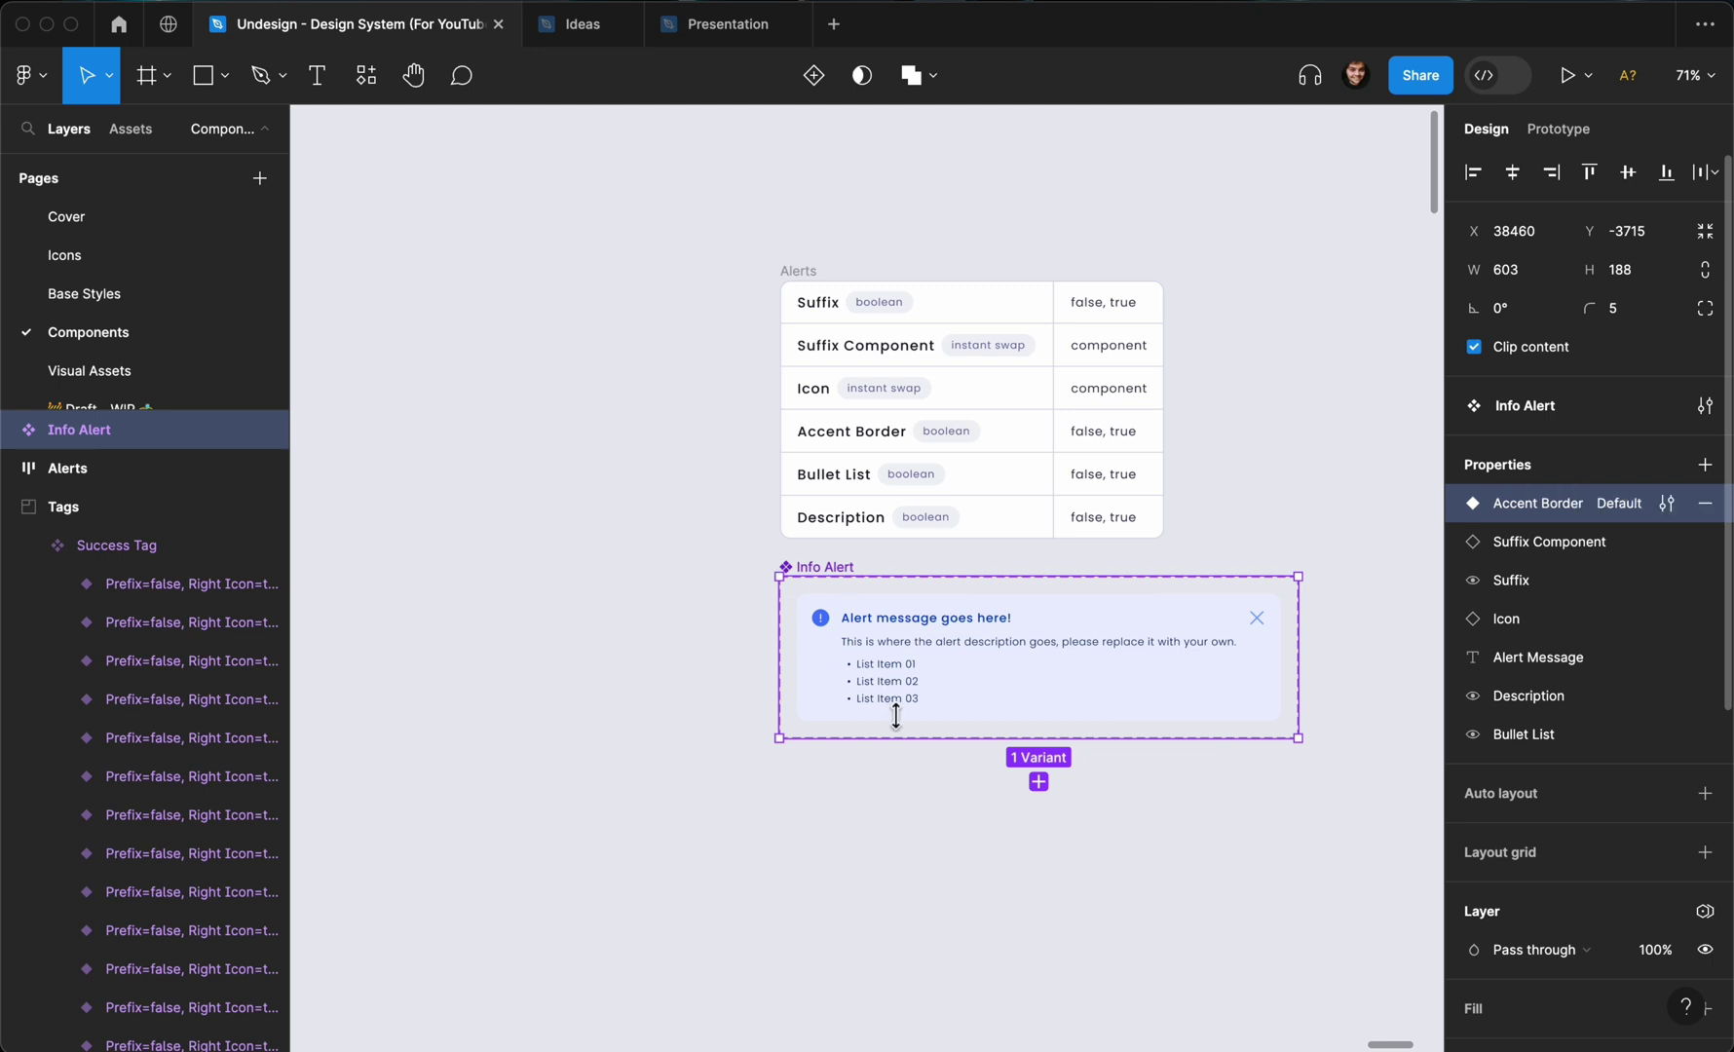
Extend the Info Alert component set's height to 396 and add a second variant below the existing alert.
{"action": "left_click_drag", "start_coordinate": [910, 763], "coordinate": [906, 917]}
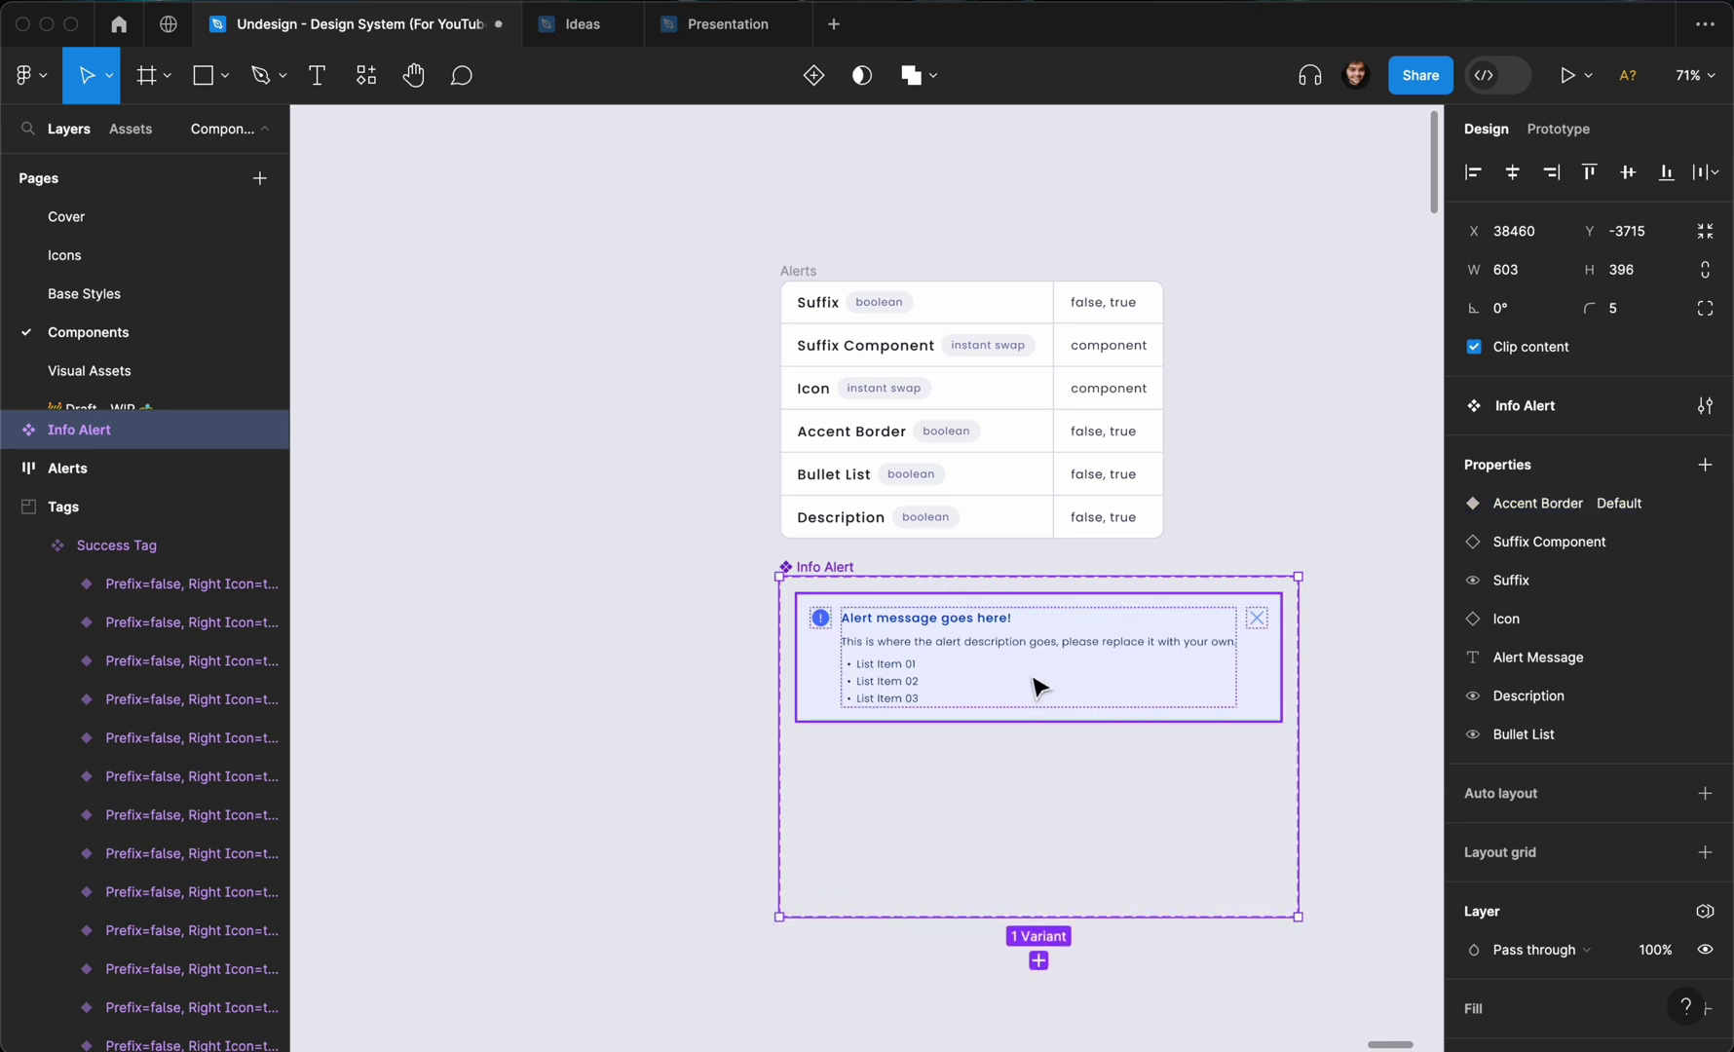
{"action": "left_click", "coordinate": [1072, 670]}
{"action": "left_click", "coordinate": [1038, 764]}
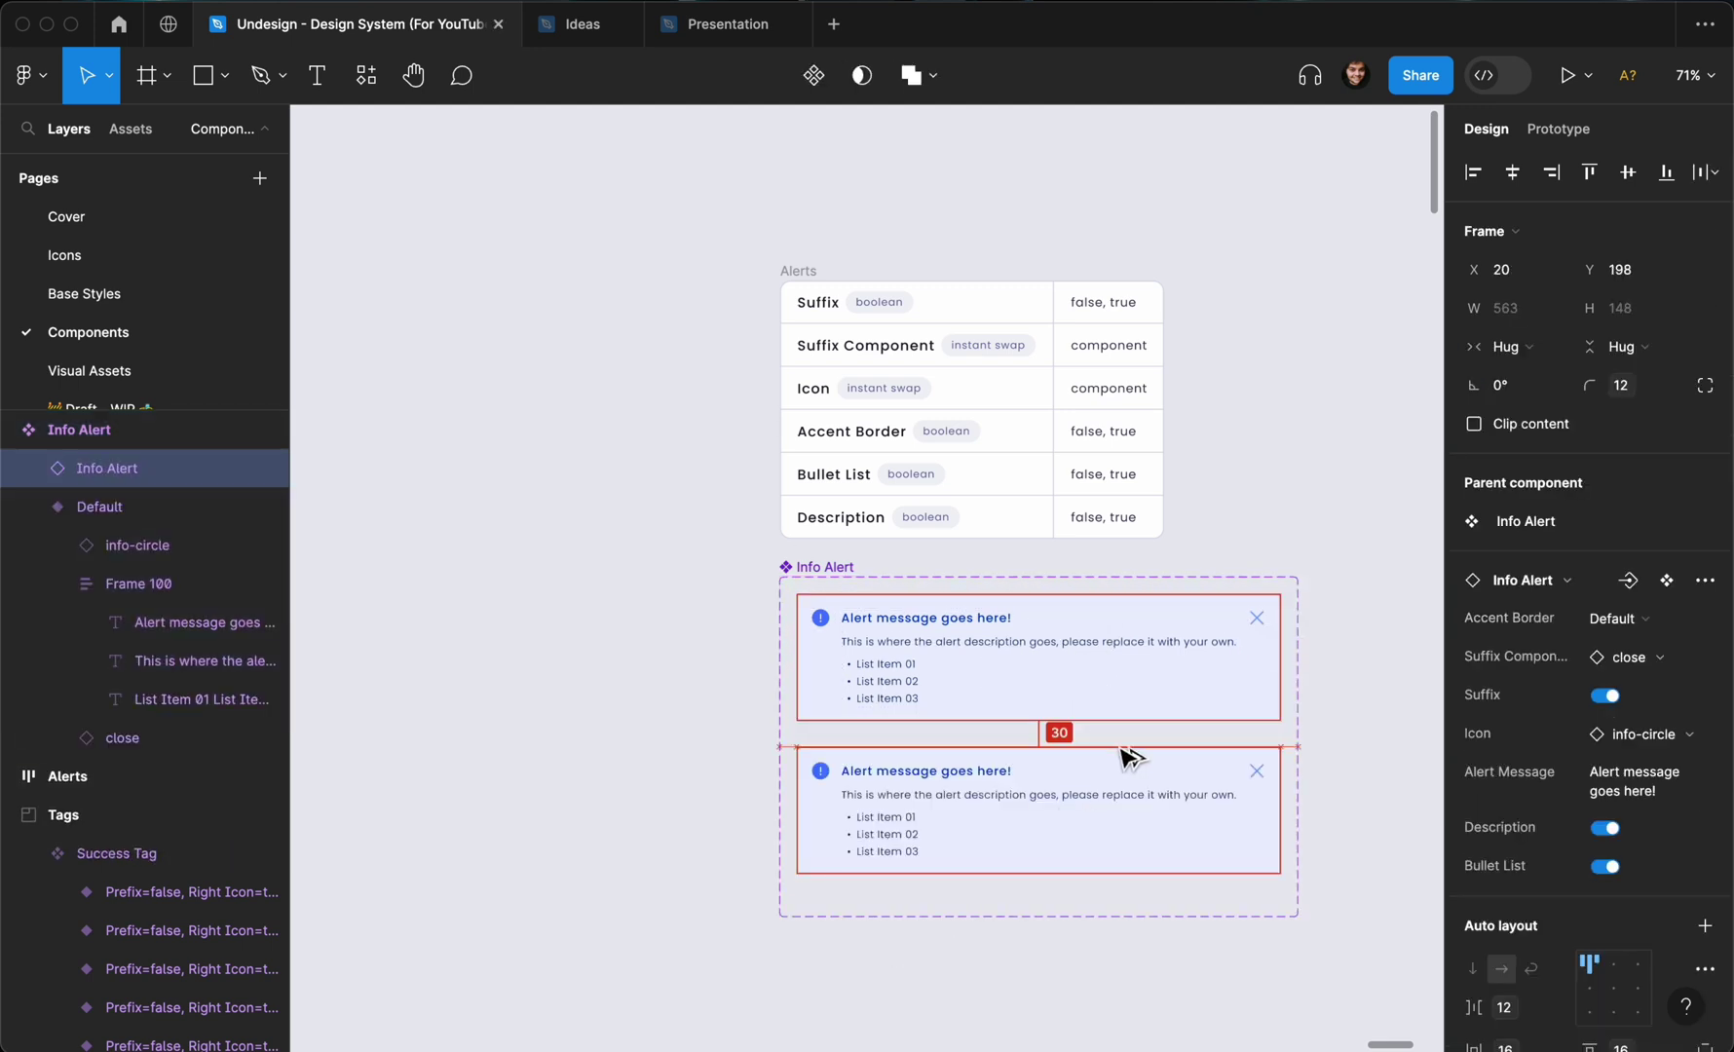
Set the Accent Border value to false for the upper variant and true for the lower variant.
{"action": "left_click", "coordinate": [1190, 674]}
{"action": "left_click", "coordinate": [1598, 619]}
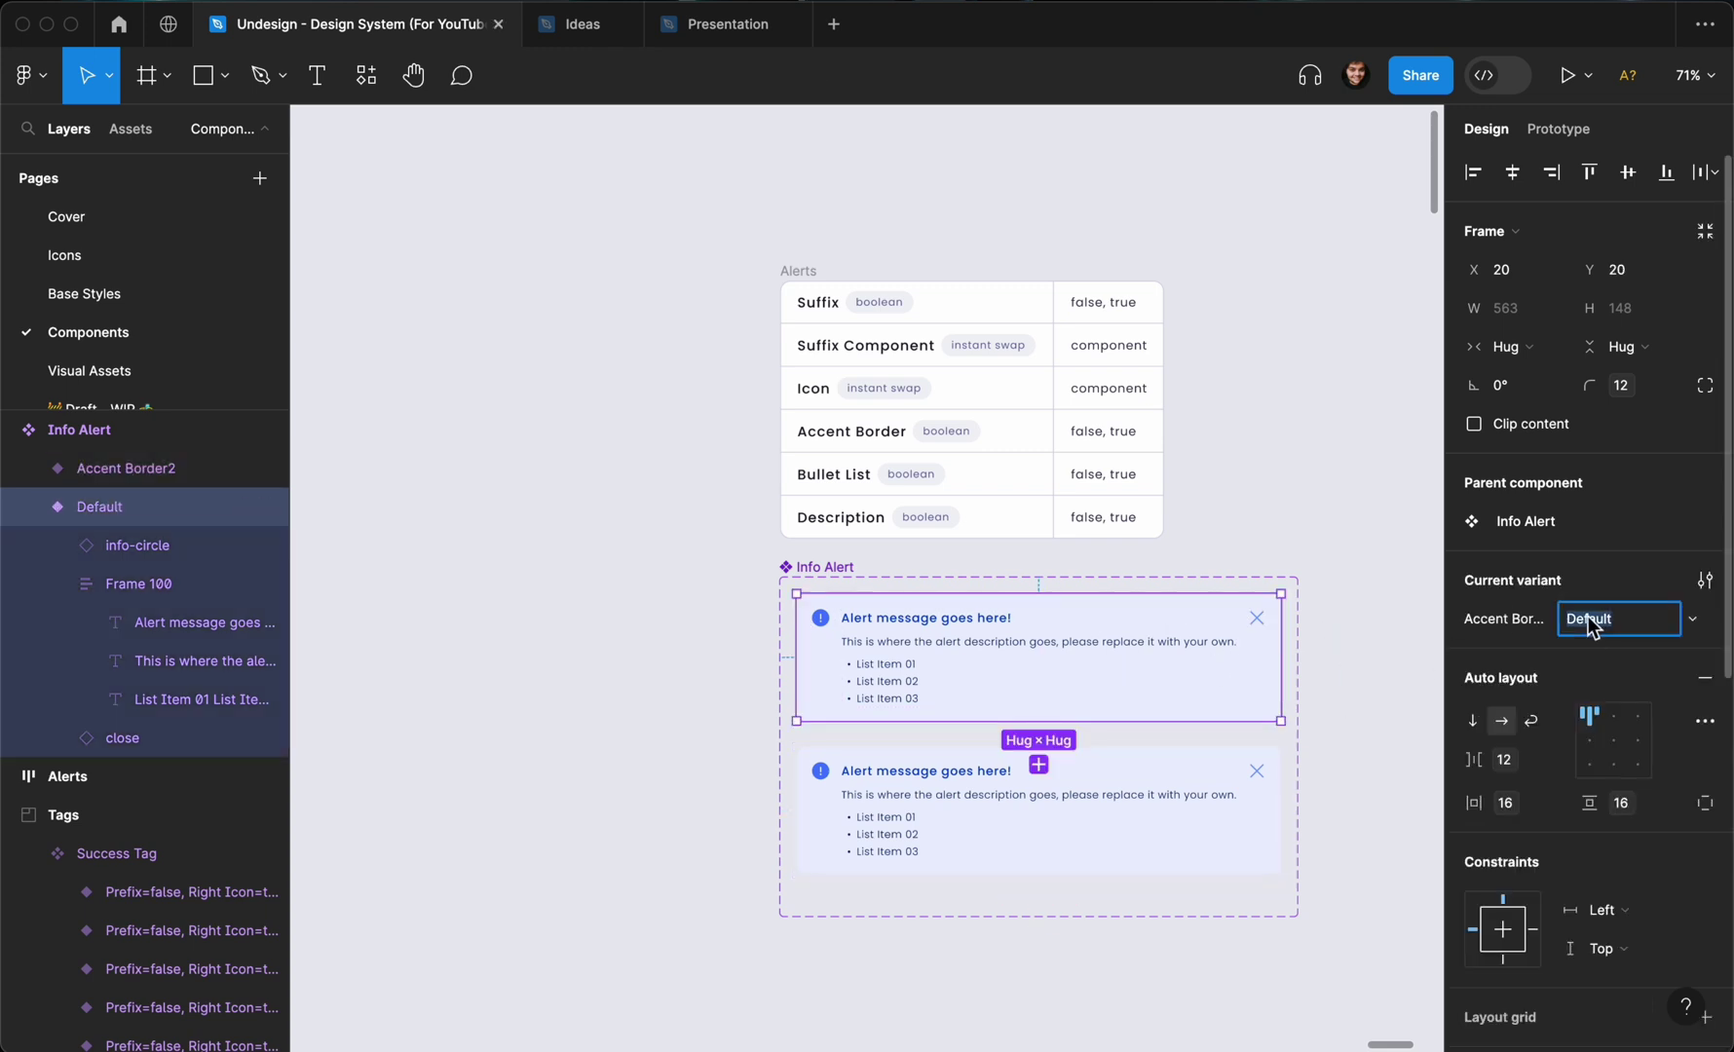
{"action": "type", "text": "false"}
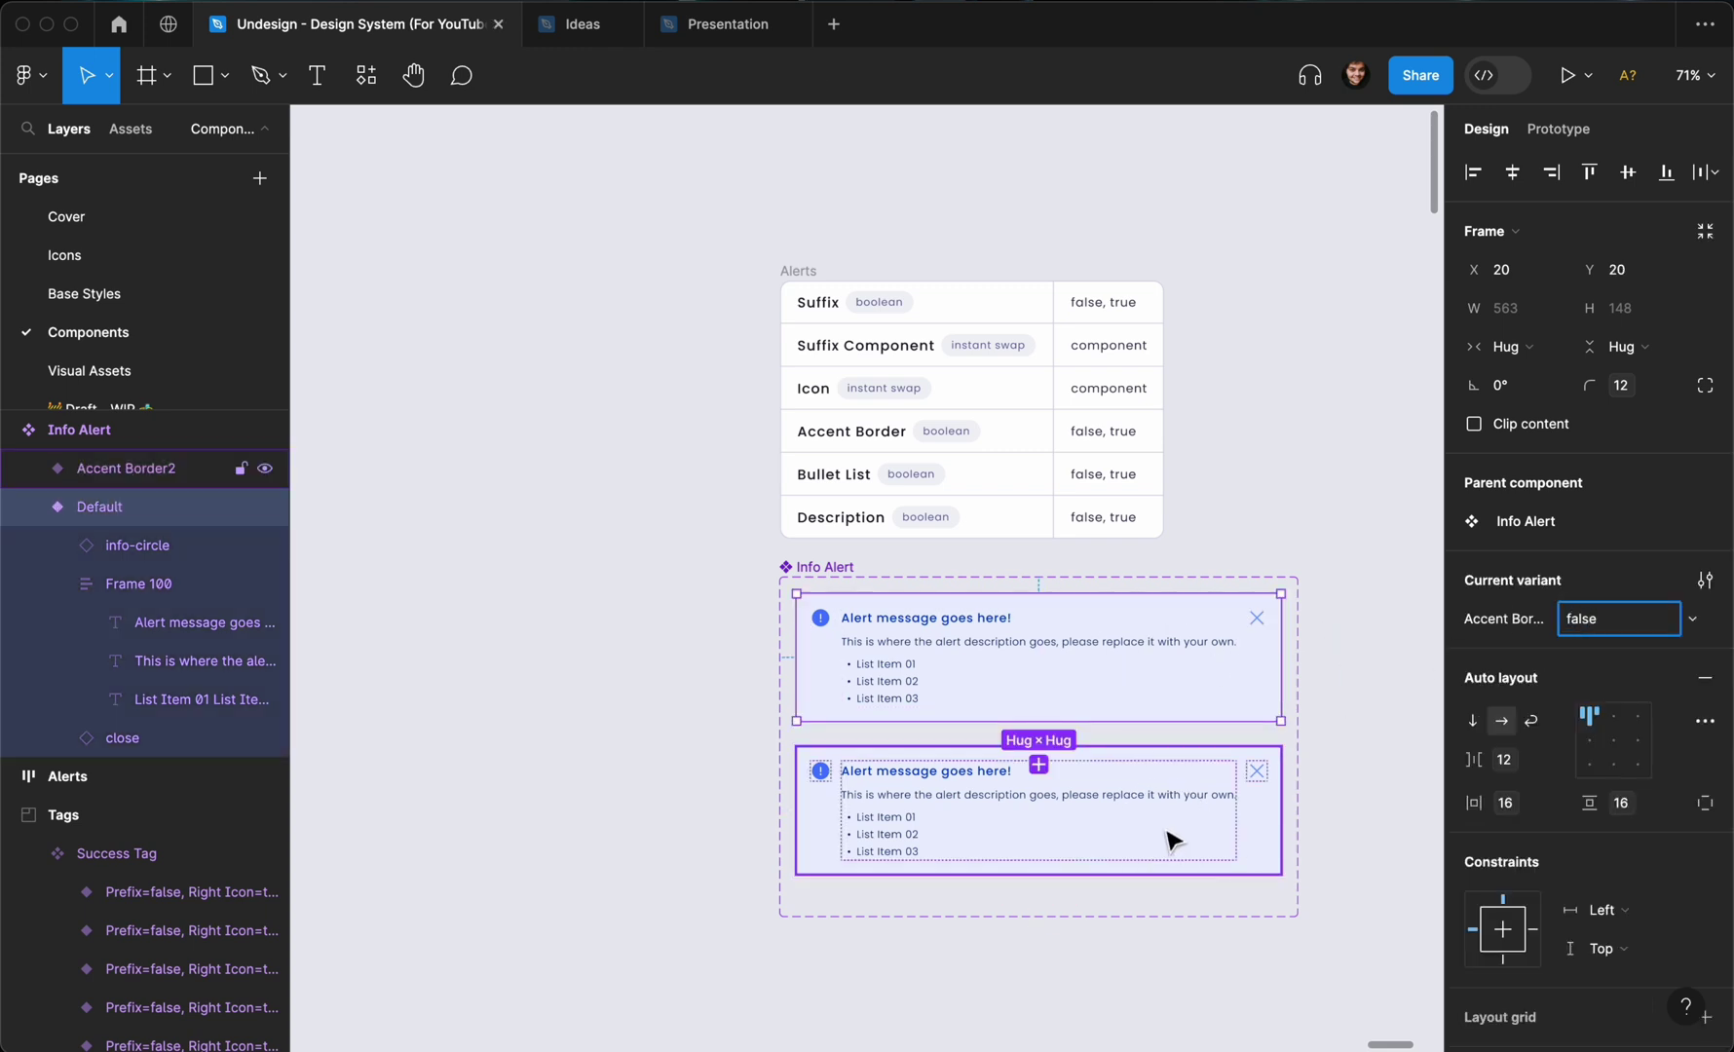
{"action": "key", "text": "Return"}
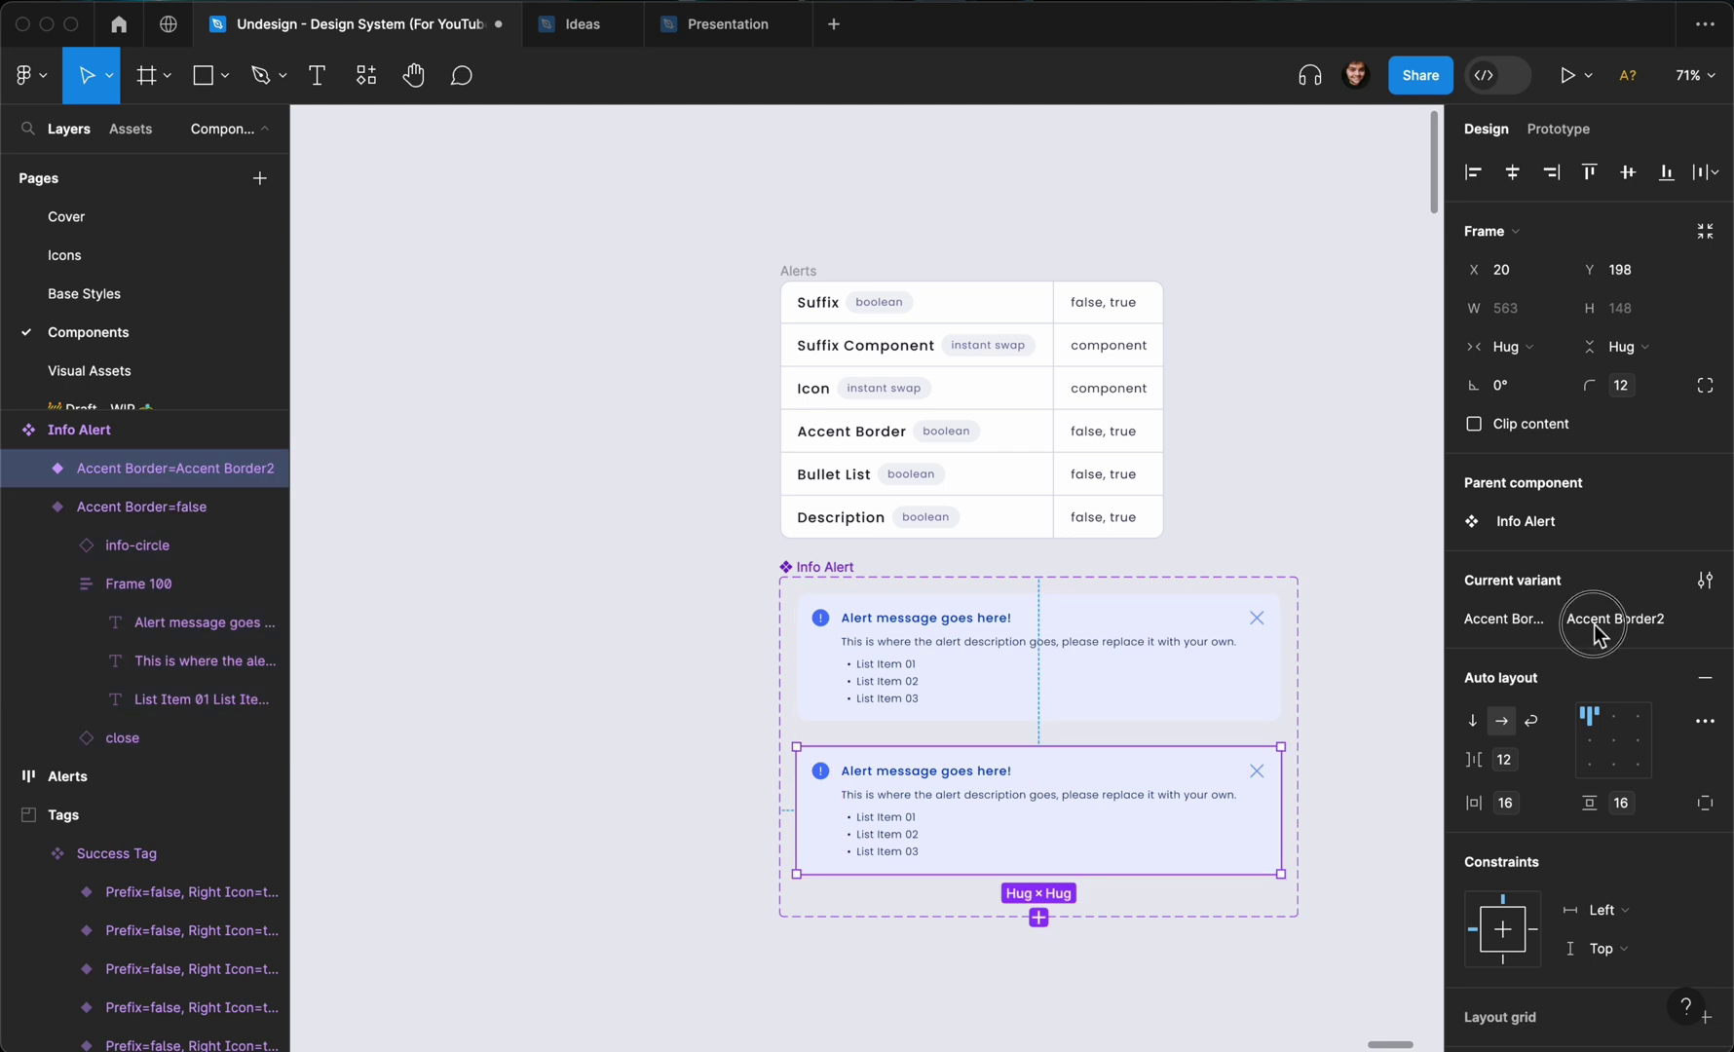
{"action": "left_click", "coordinate": [1602, 624]}
{"action": "type", "text": "tr"}
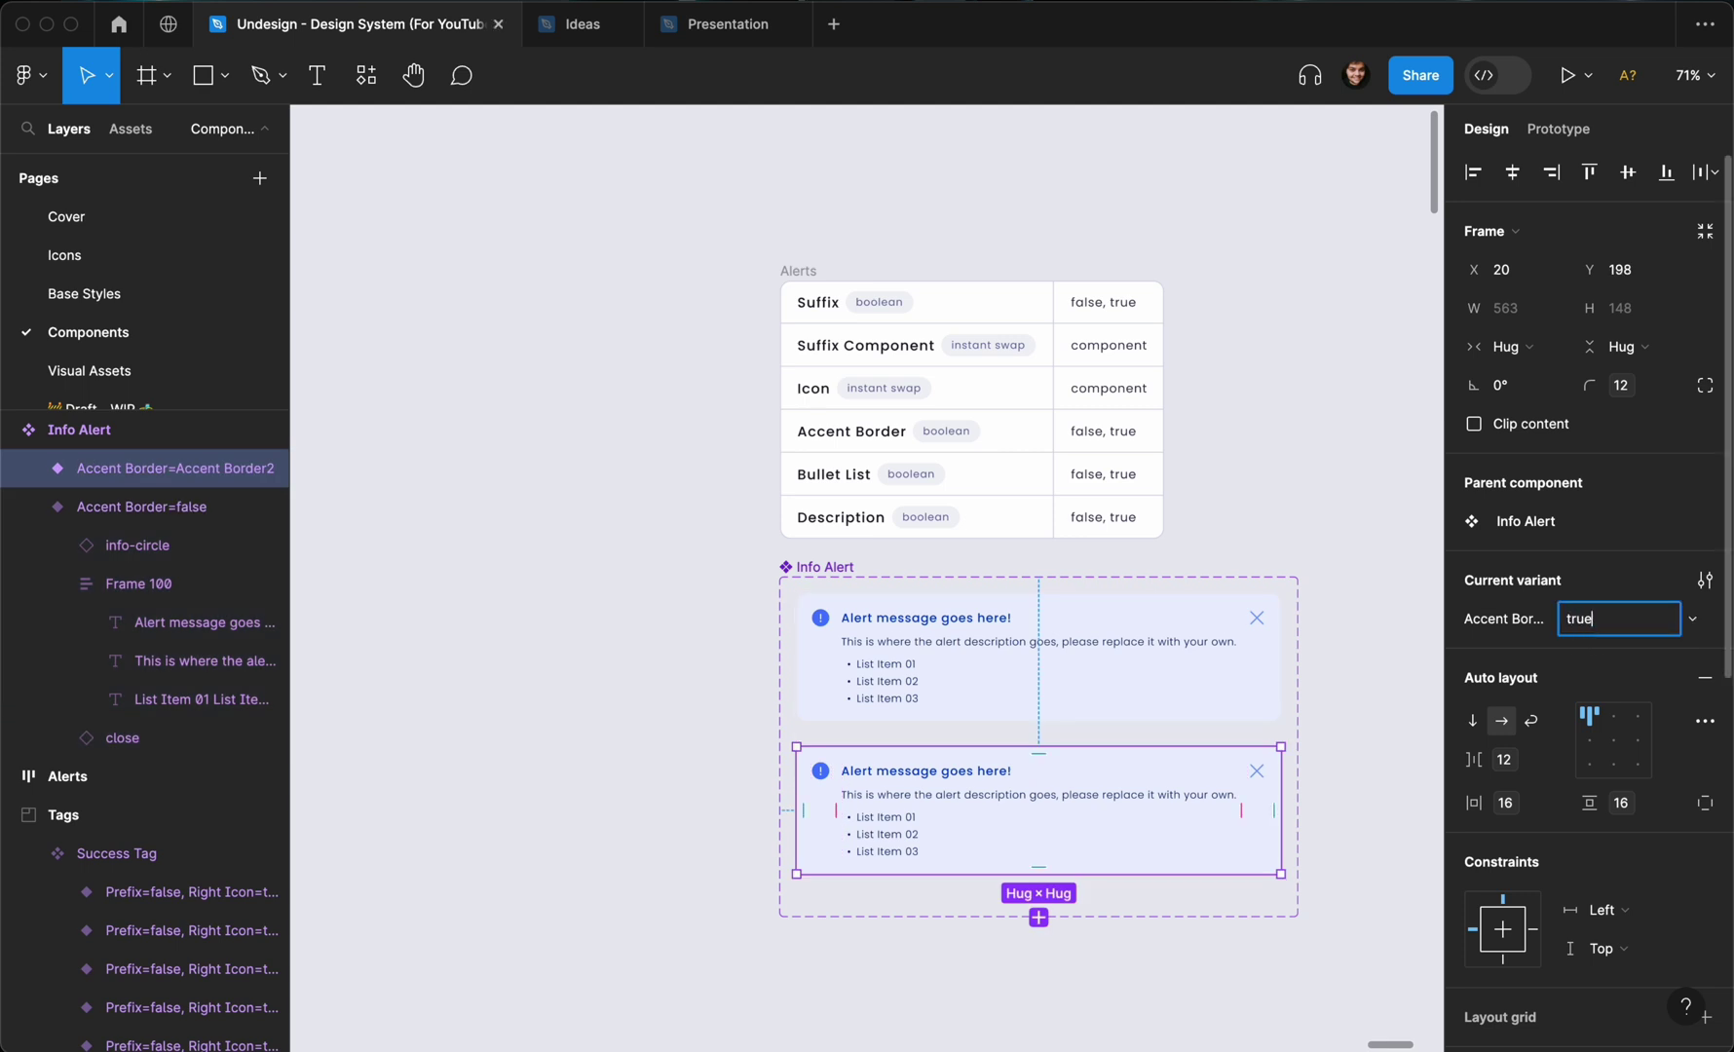
{"action": "type", "text": "ue"}
{"action": "key", "text": "Return"}
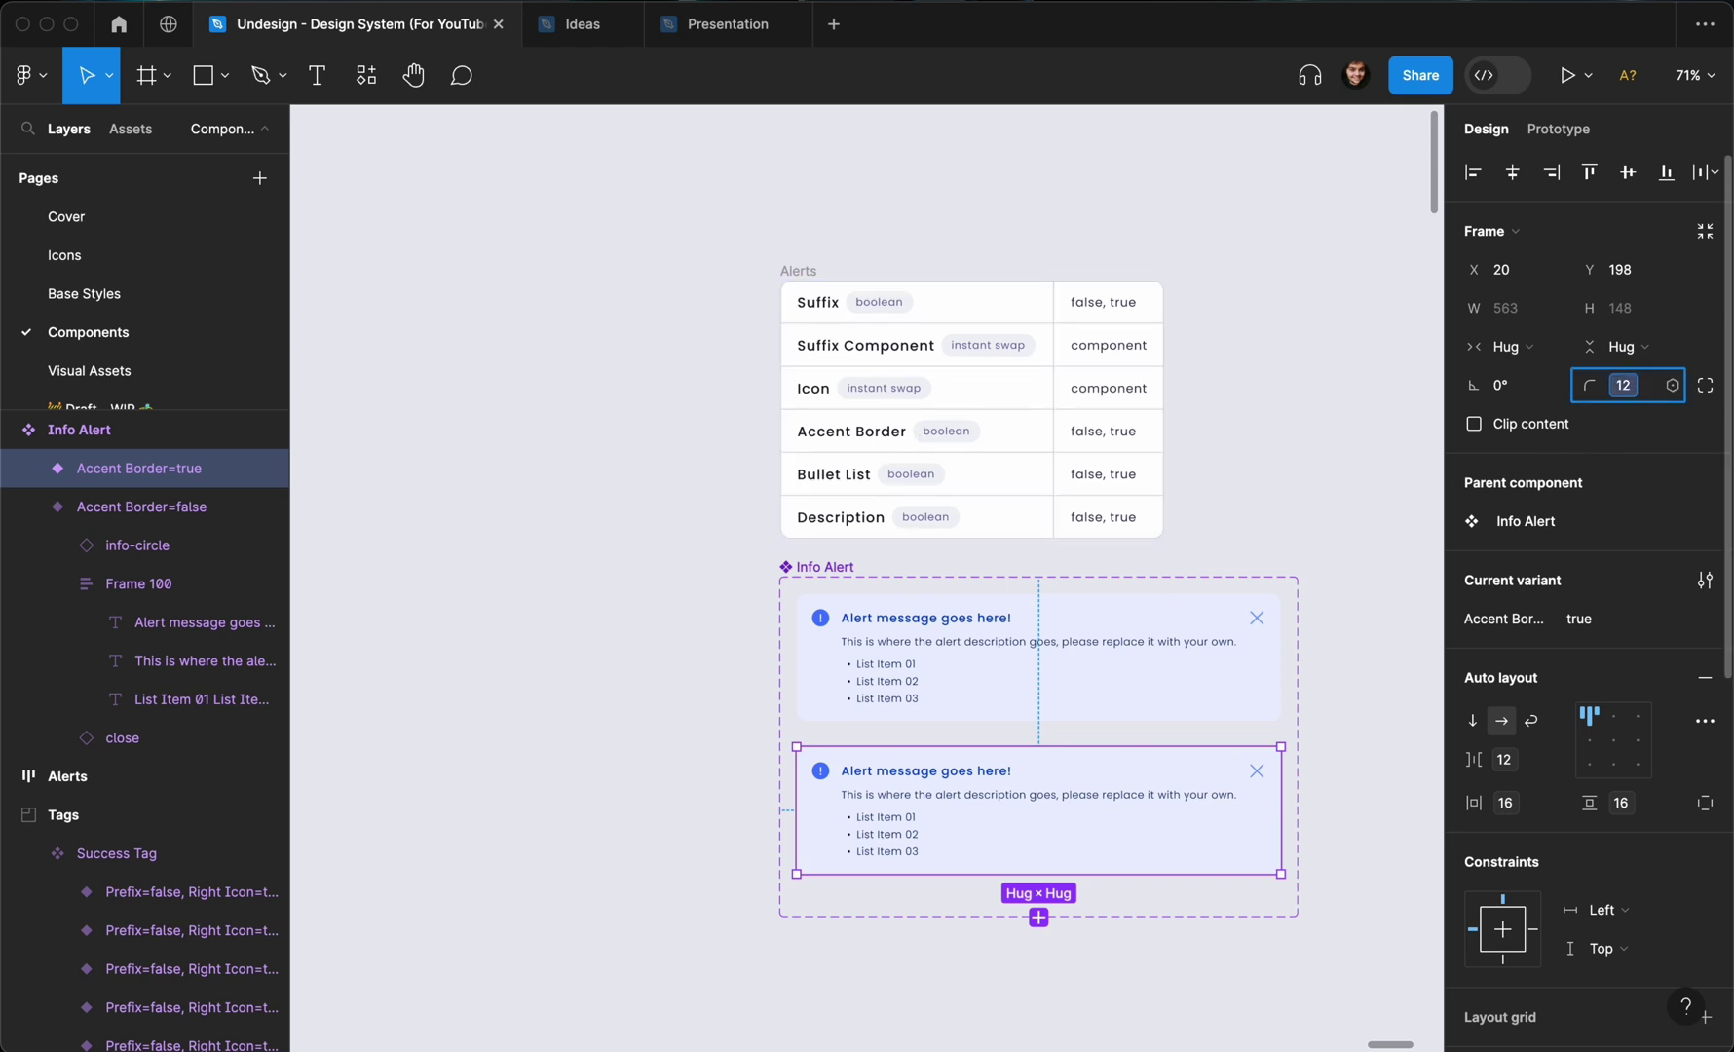
Set the corner radius of the Accent Border=true variant to 0.
{"action": "key", "text": "BackSpace"}
{"action": "key", "text": "Return"}
{"action": "left_click", "coordinate": [824, 964]}
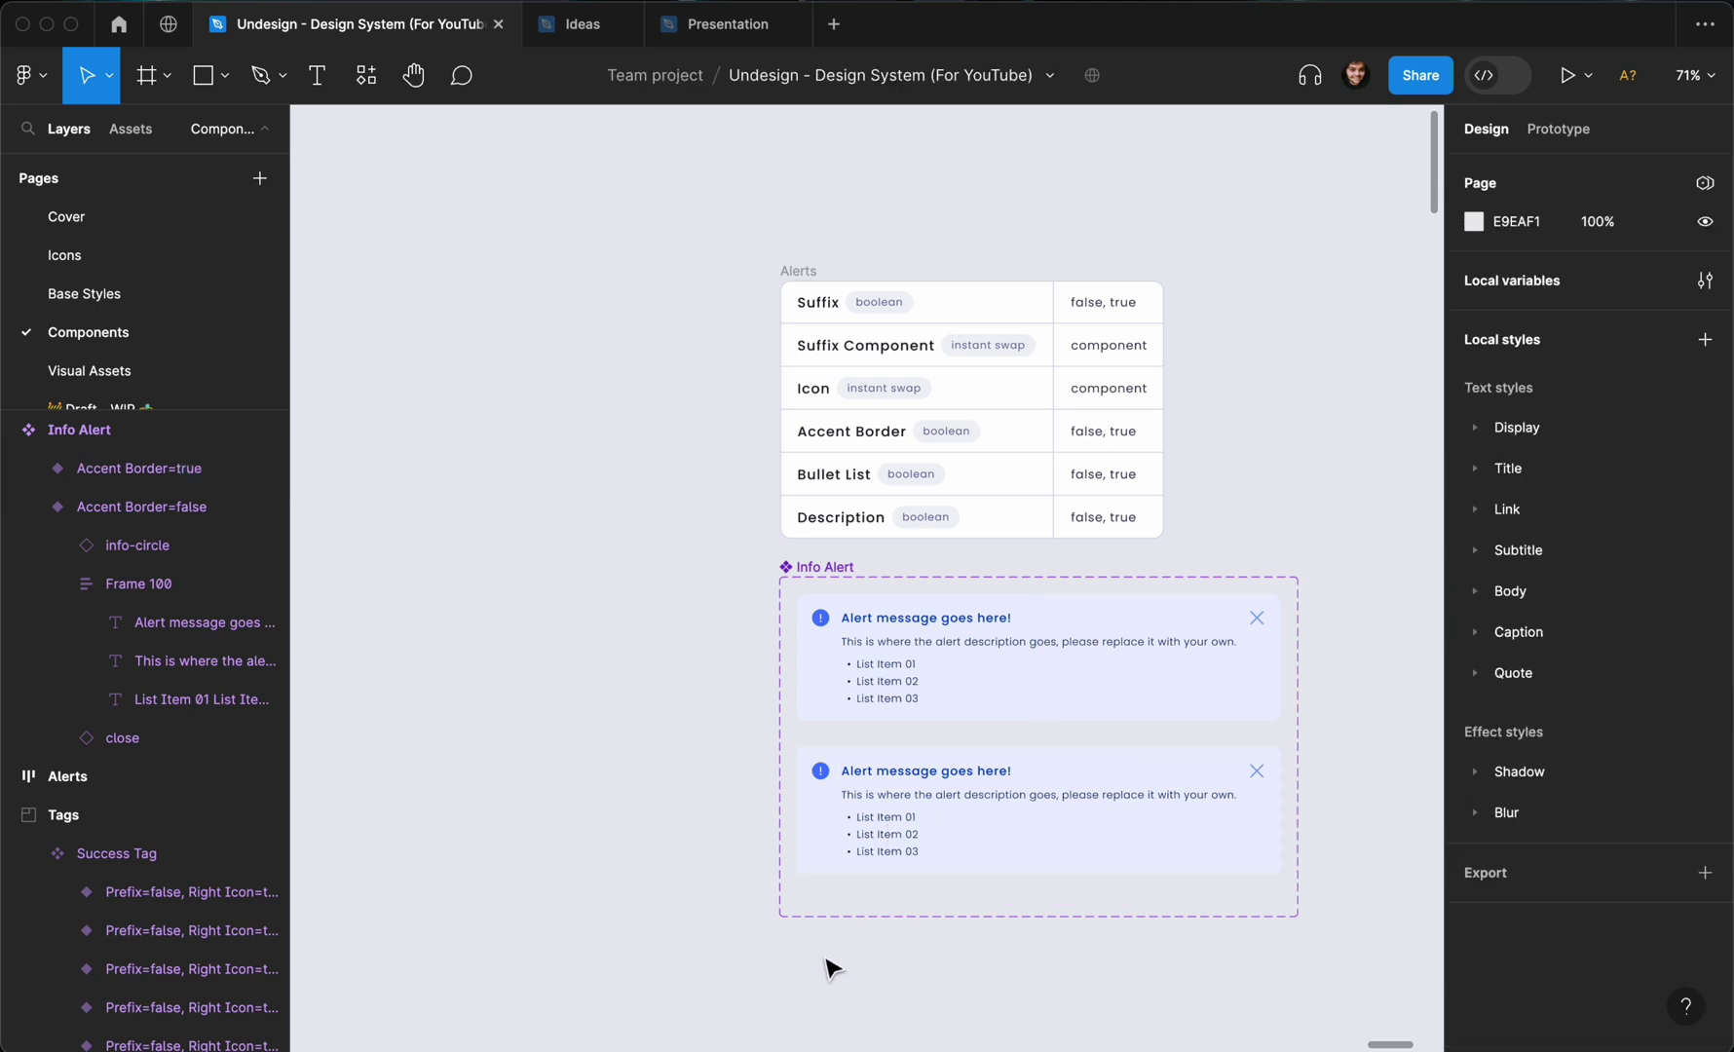
Add a stroke with a thickness of 4 to the Accent Border=true variant.
{"action": "scroll", "coordinate": [824, 964], "scroll_direction": "up", "scroll_amount": 5}
{"action": "scroll", "coordinate": [909, 755], "scroll_direction": "down", "scroll_amount": 4}
{"action": "left_click", "coordinate": [940, 747]}
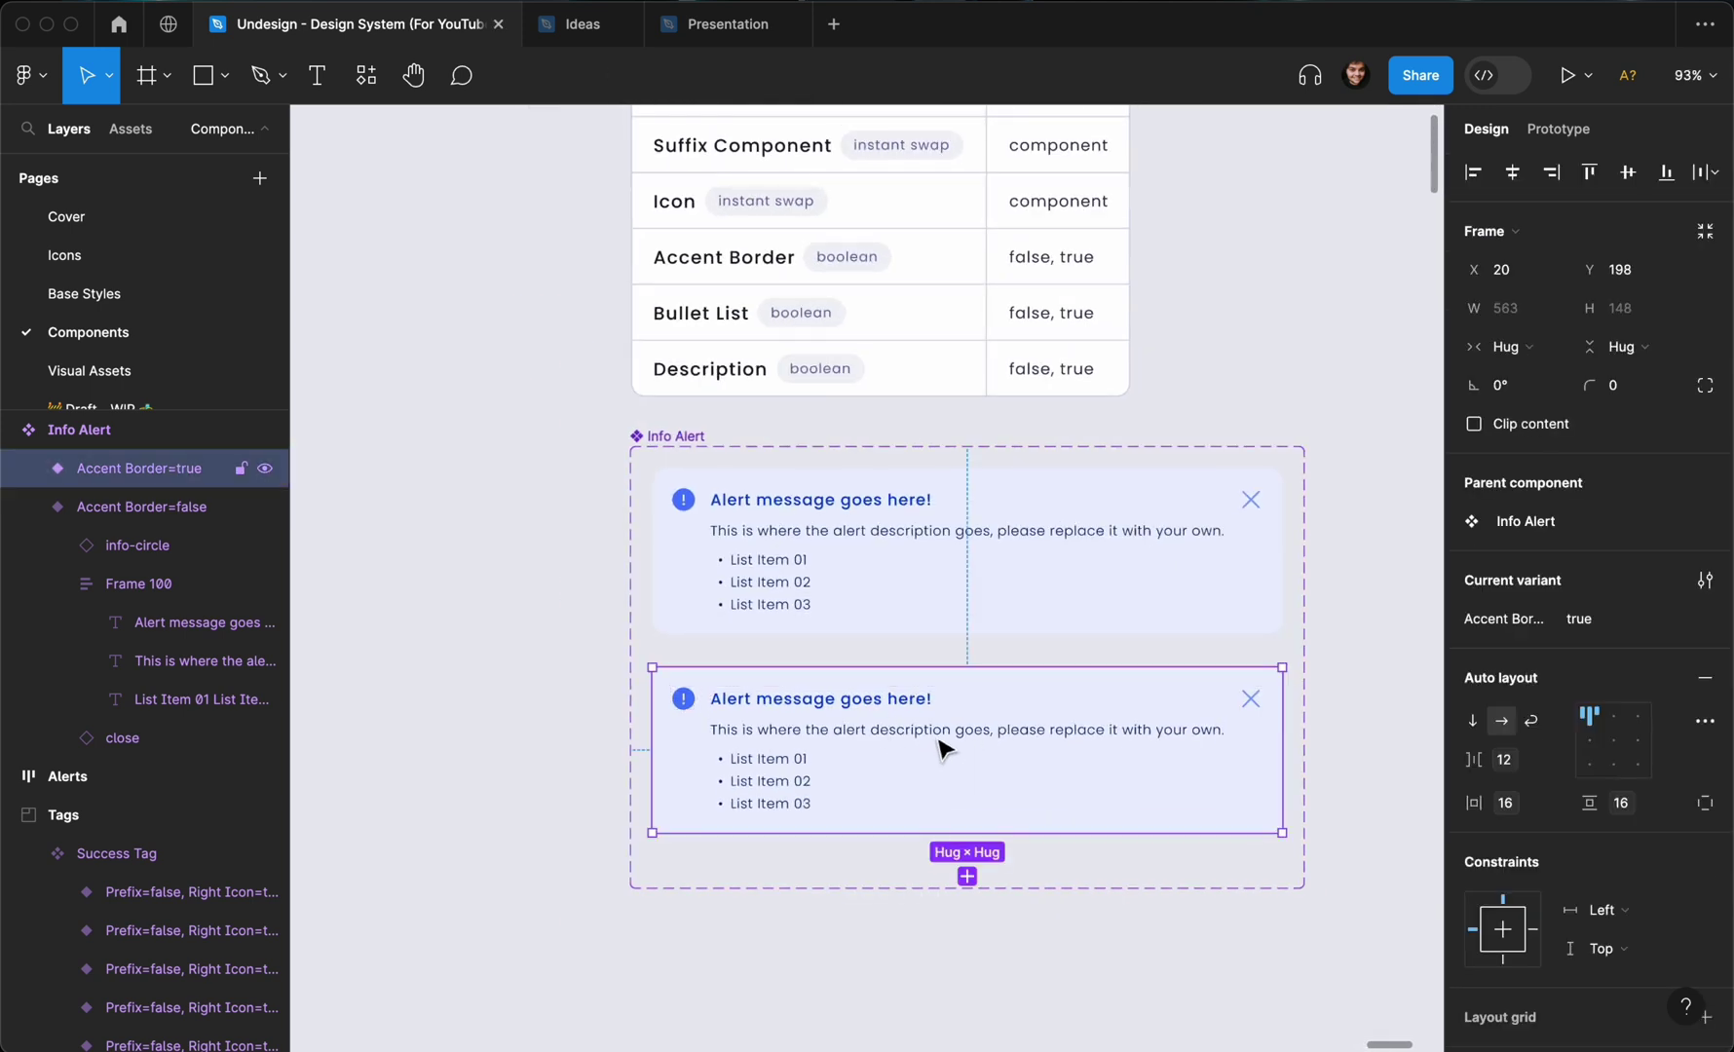
{"action": "scroll", "coordinate": [1553, 708], "scroll_direction": "down", "scroll_amount": 5}
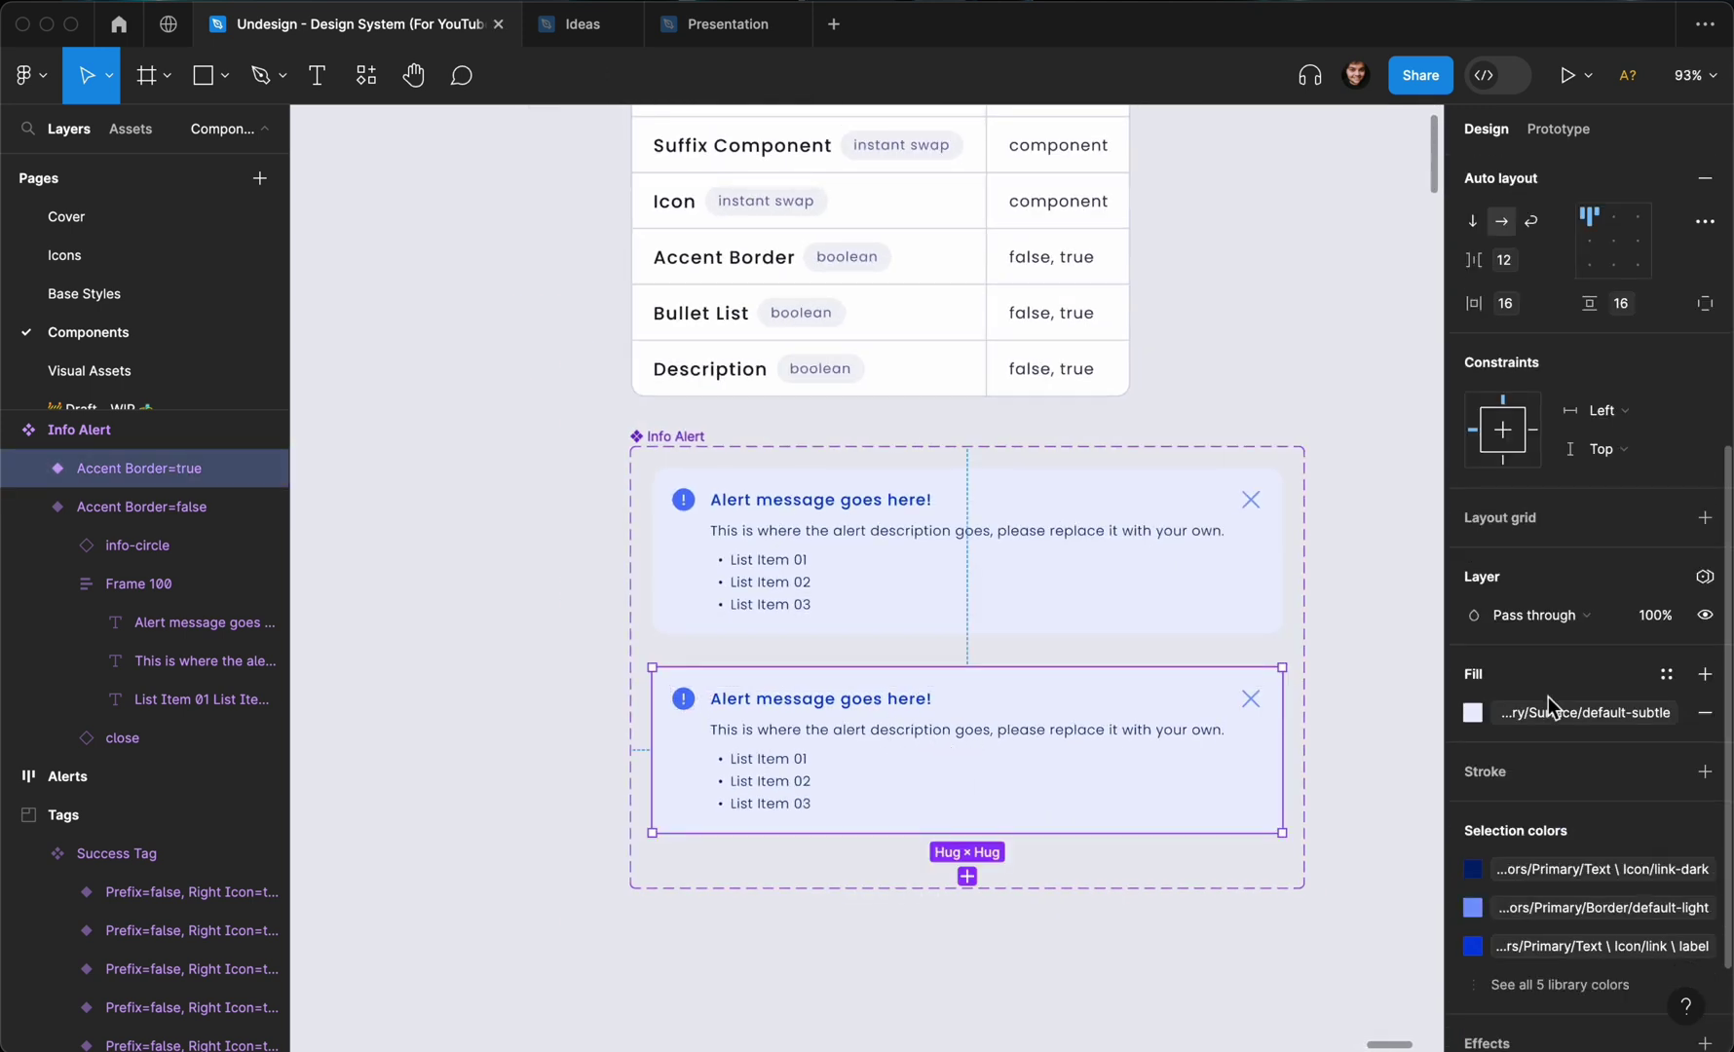
{"action": "left_click", "coordinate": [1704, 769]}
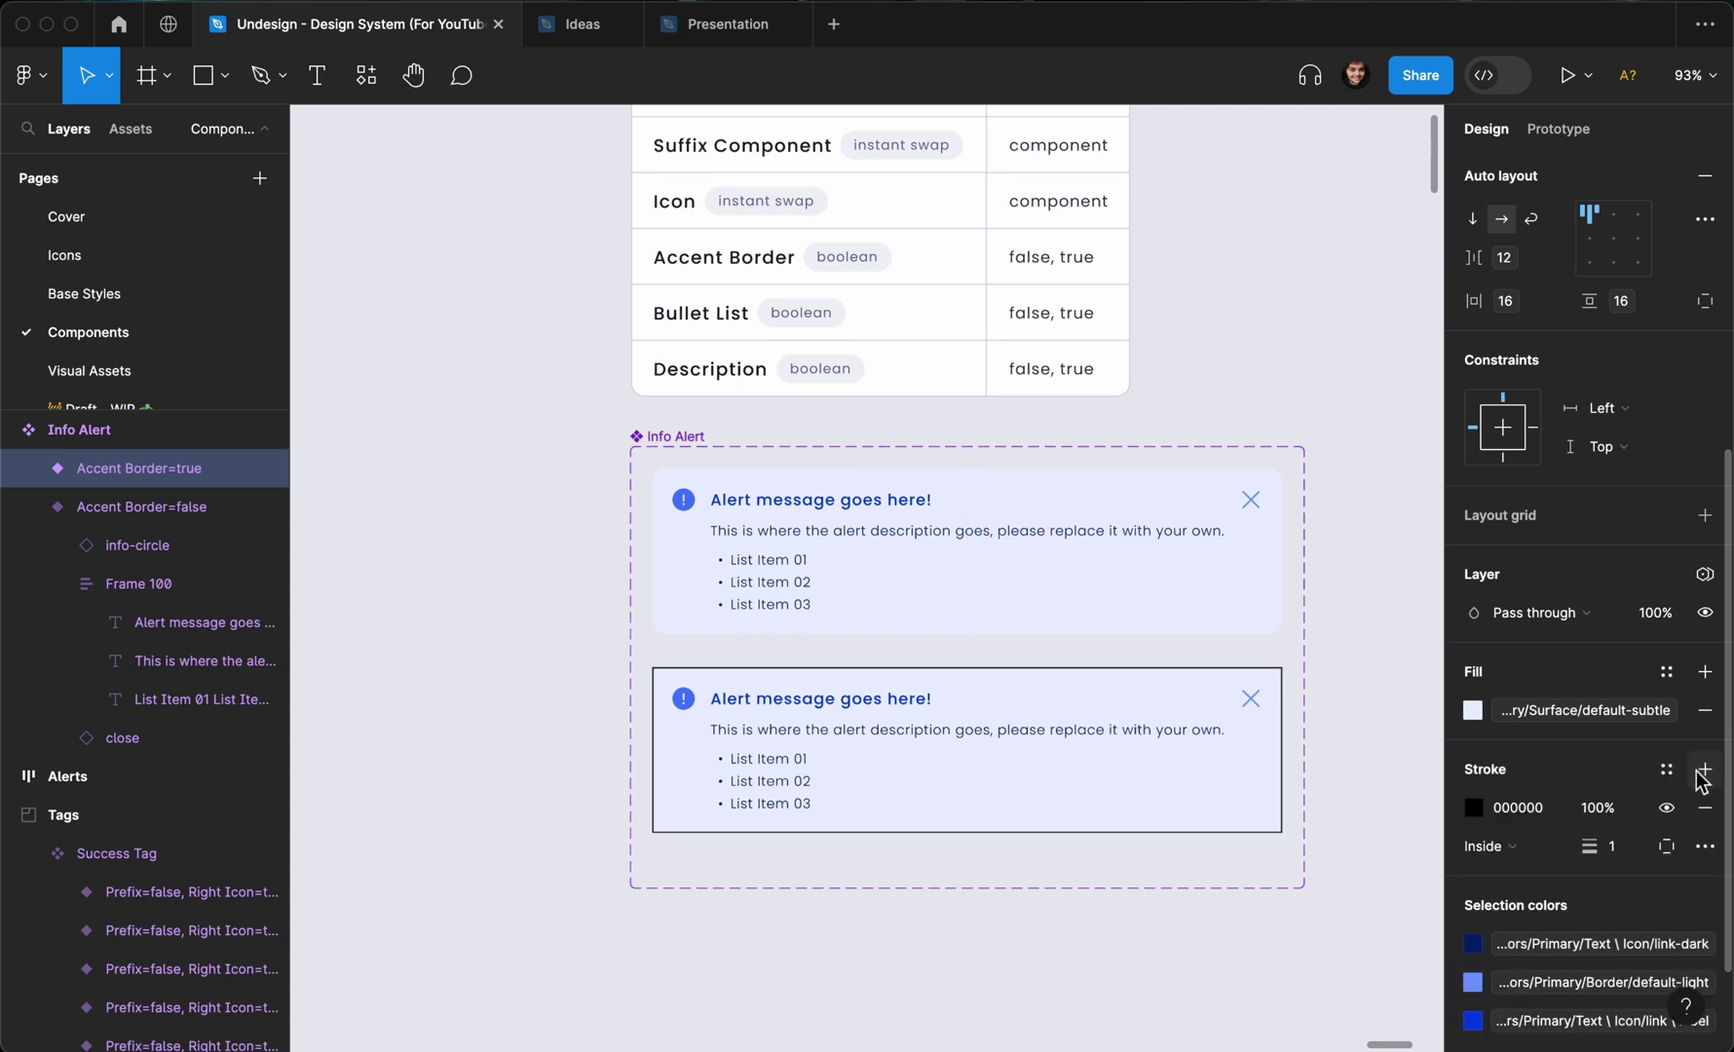
{"action": "left_click", "coordinate": [1609, 848]}
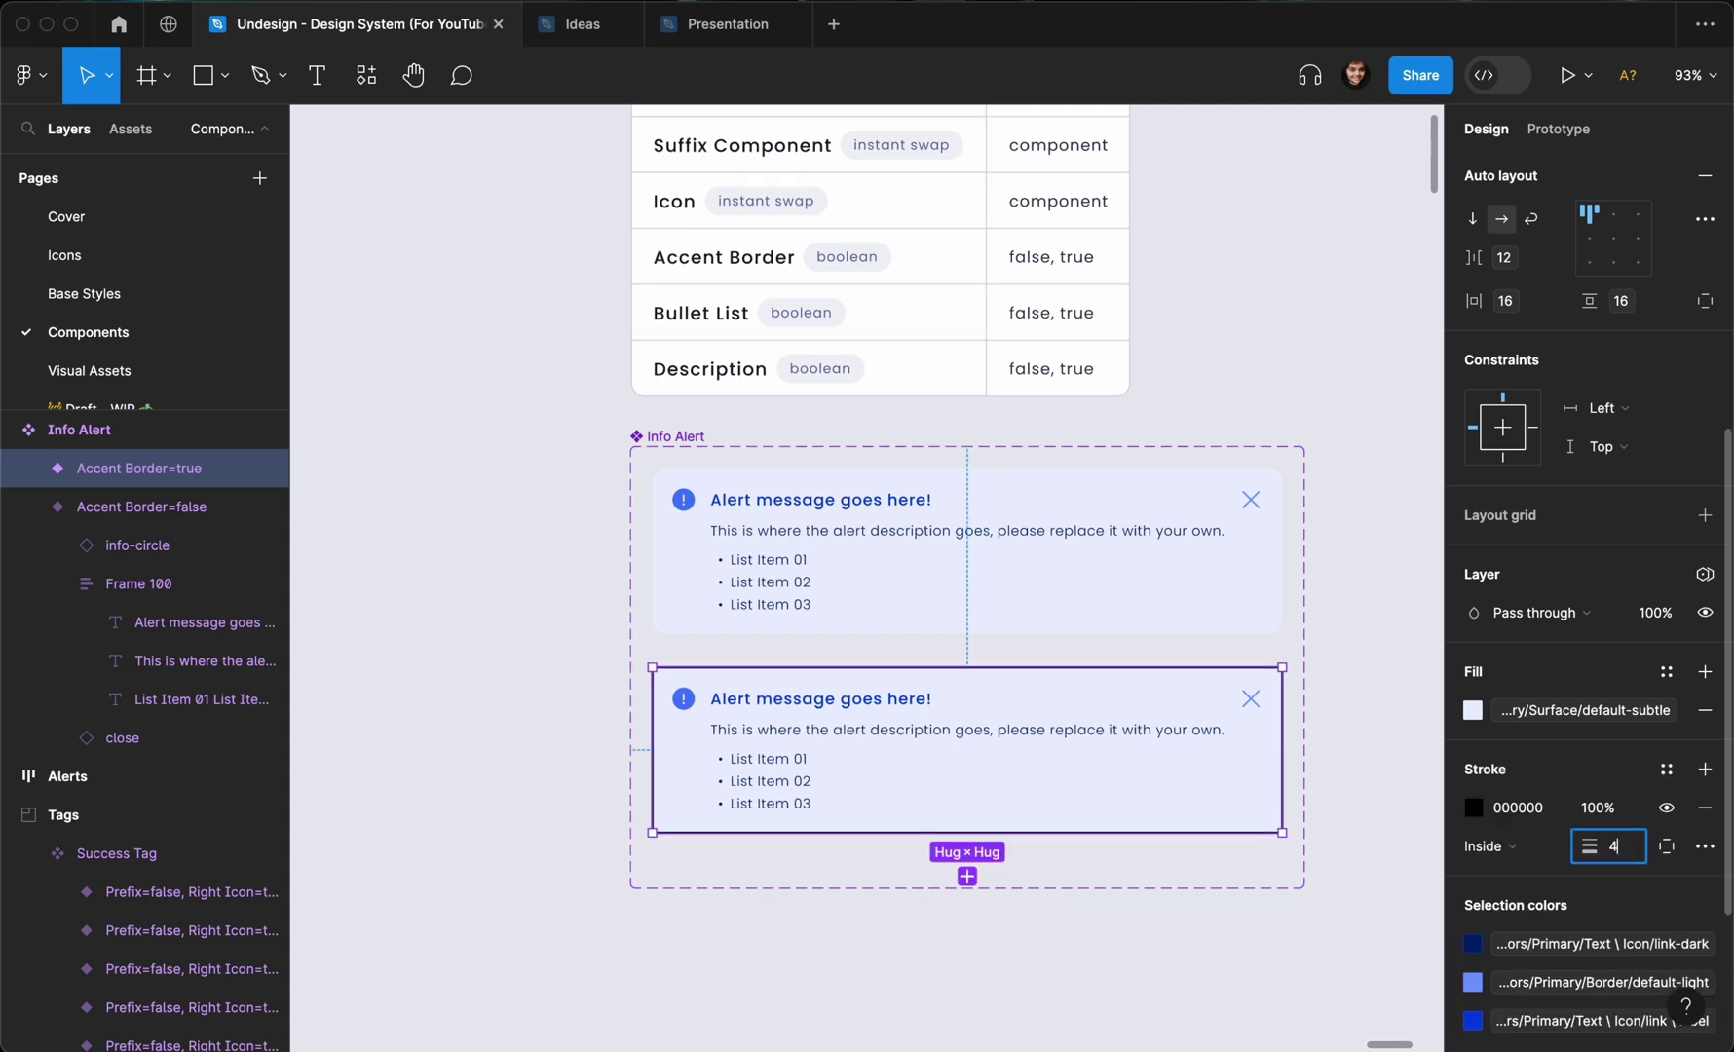
{"action": "key", "text": "Return"}
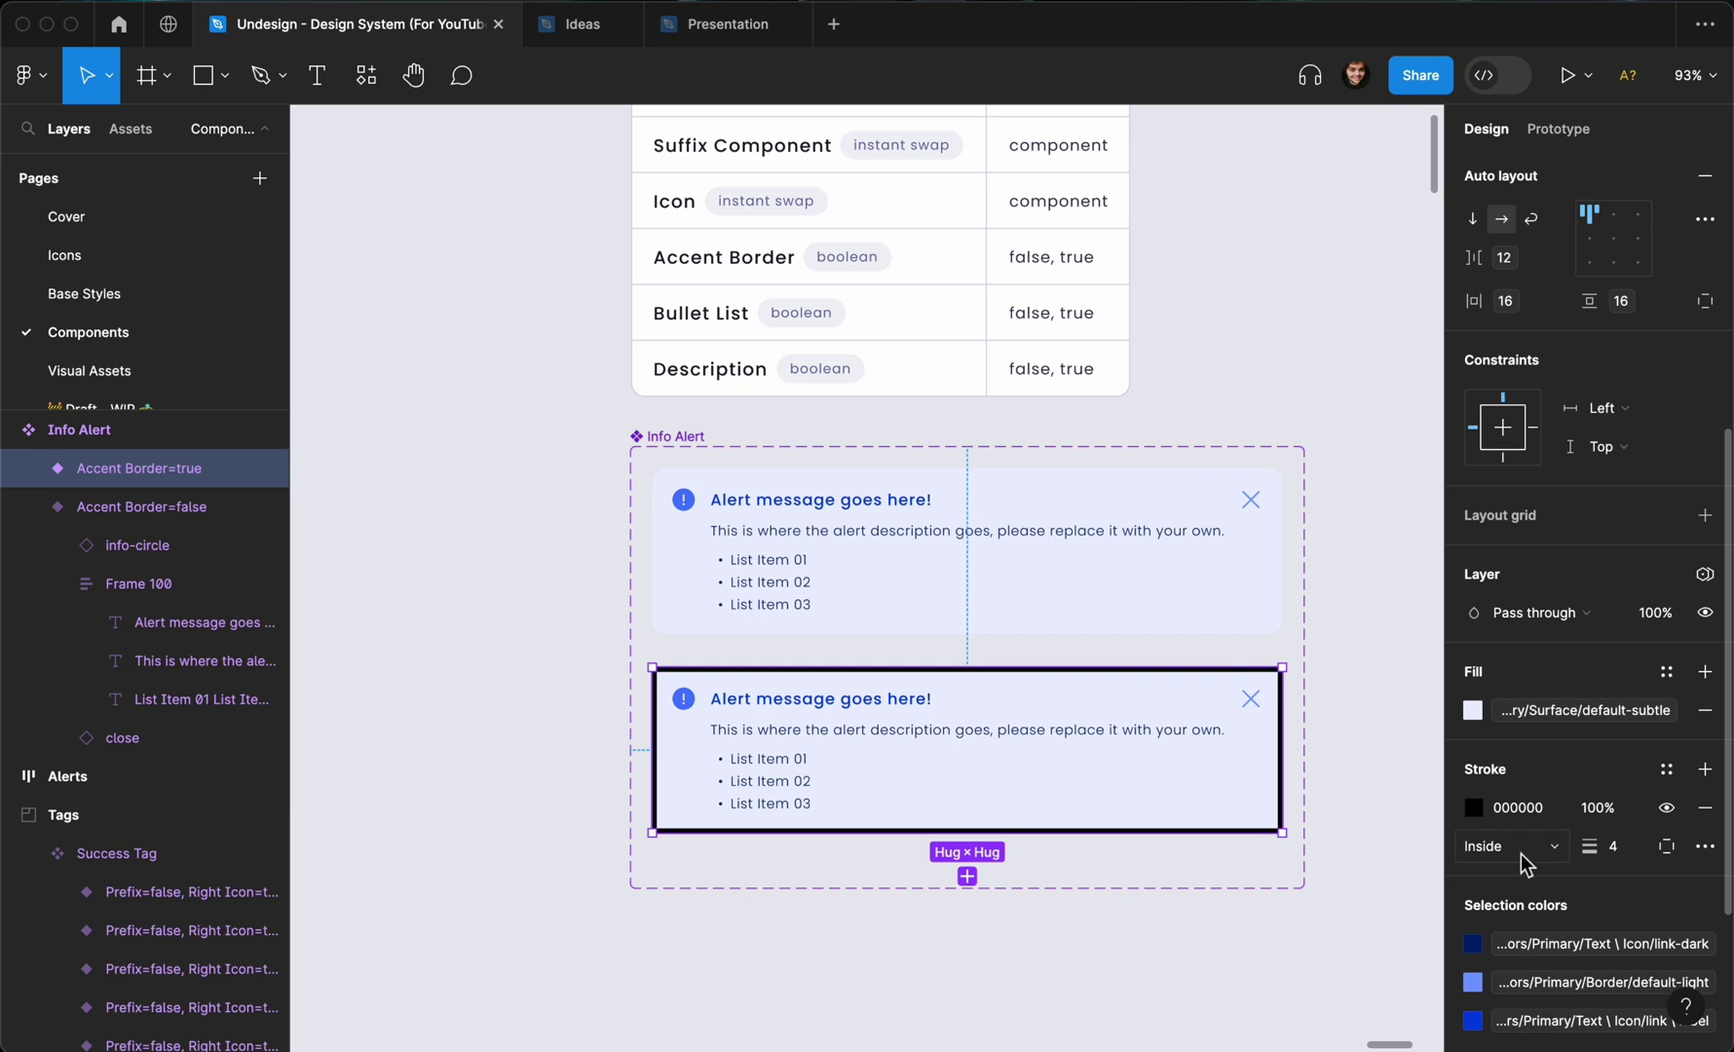
Apply the Colors/Primary/Border default style to the stroke of the Accent Border=true variant.
{"action": "left_click", "coordinate": [1667, 769]}
{"action": "type", "text": "pri"}
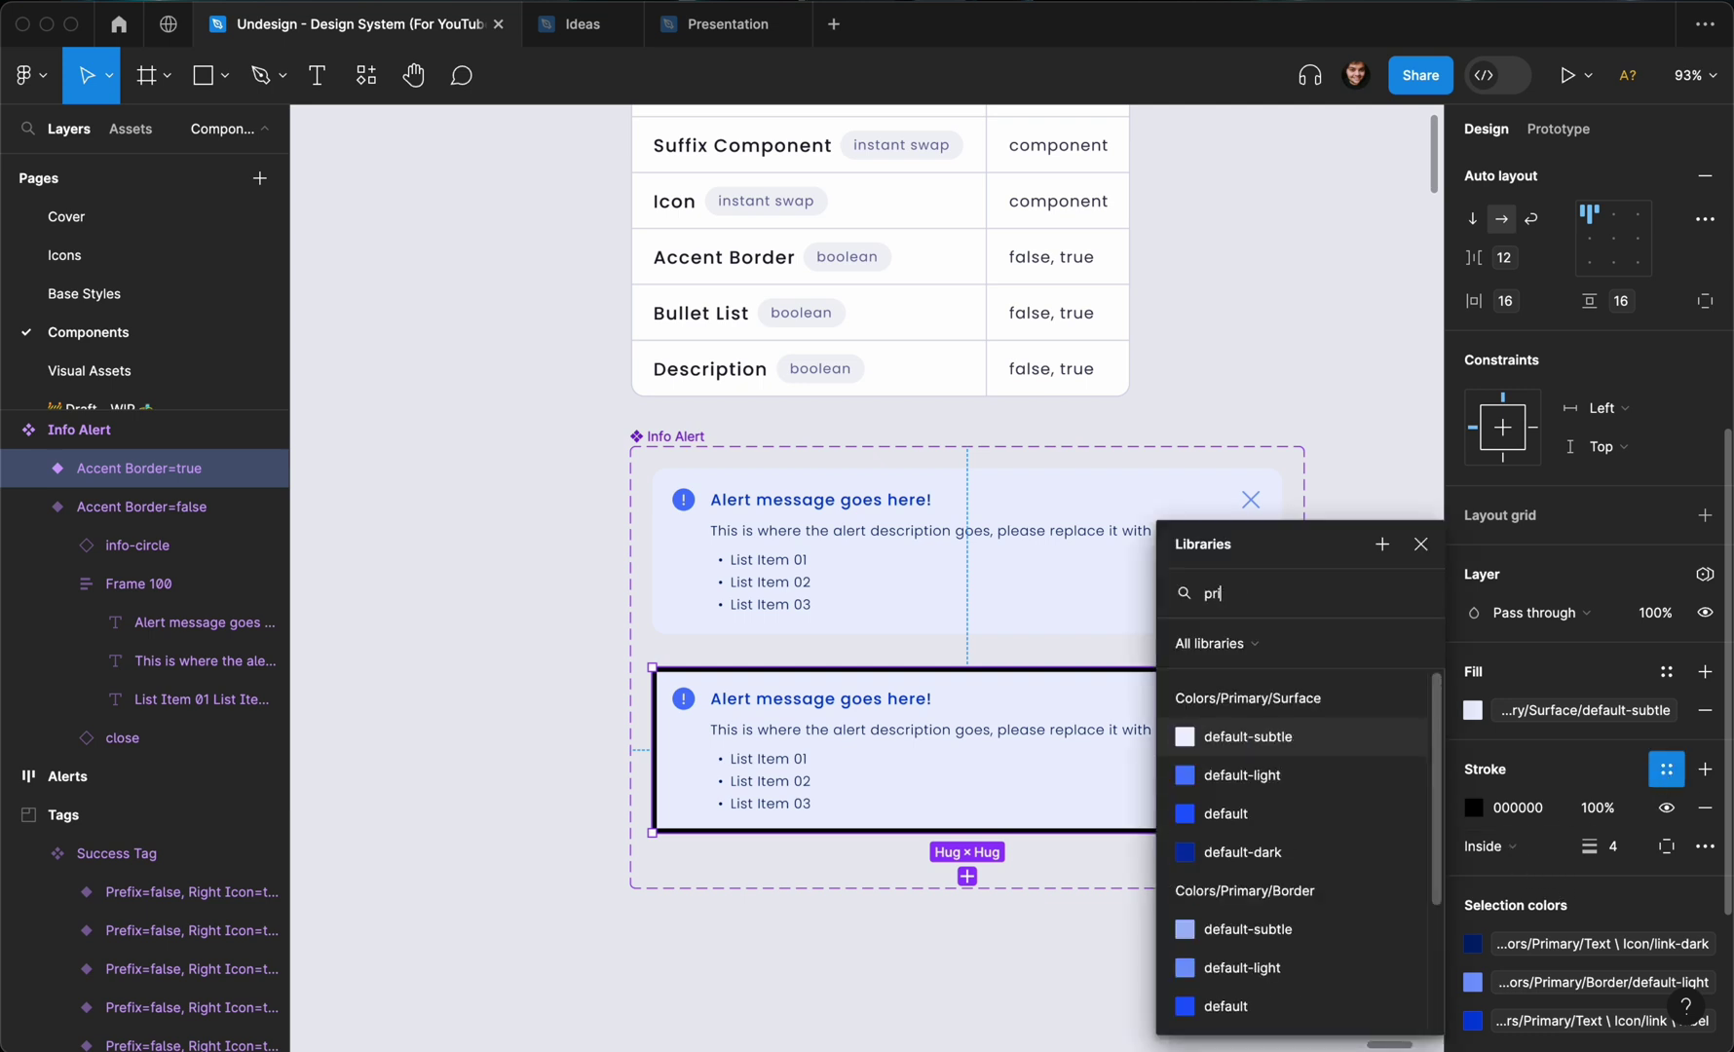
{"action": "type", "text": "mar"}
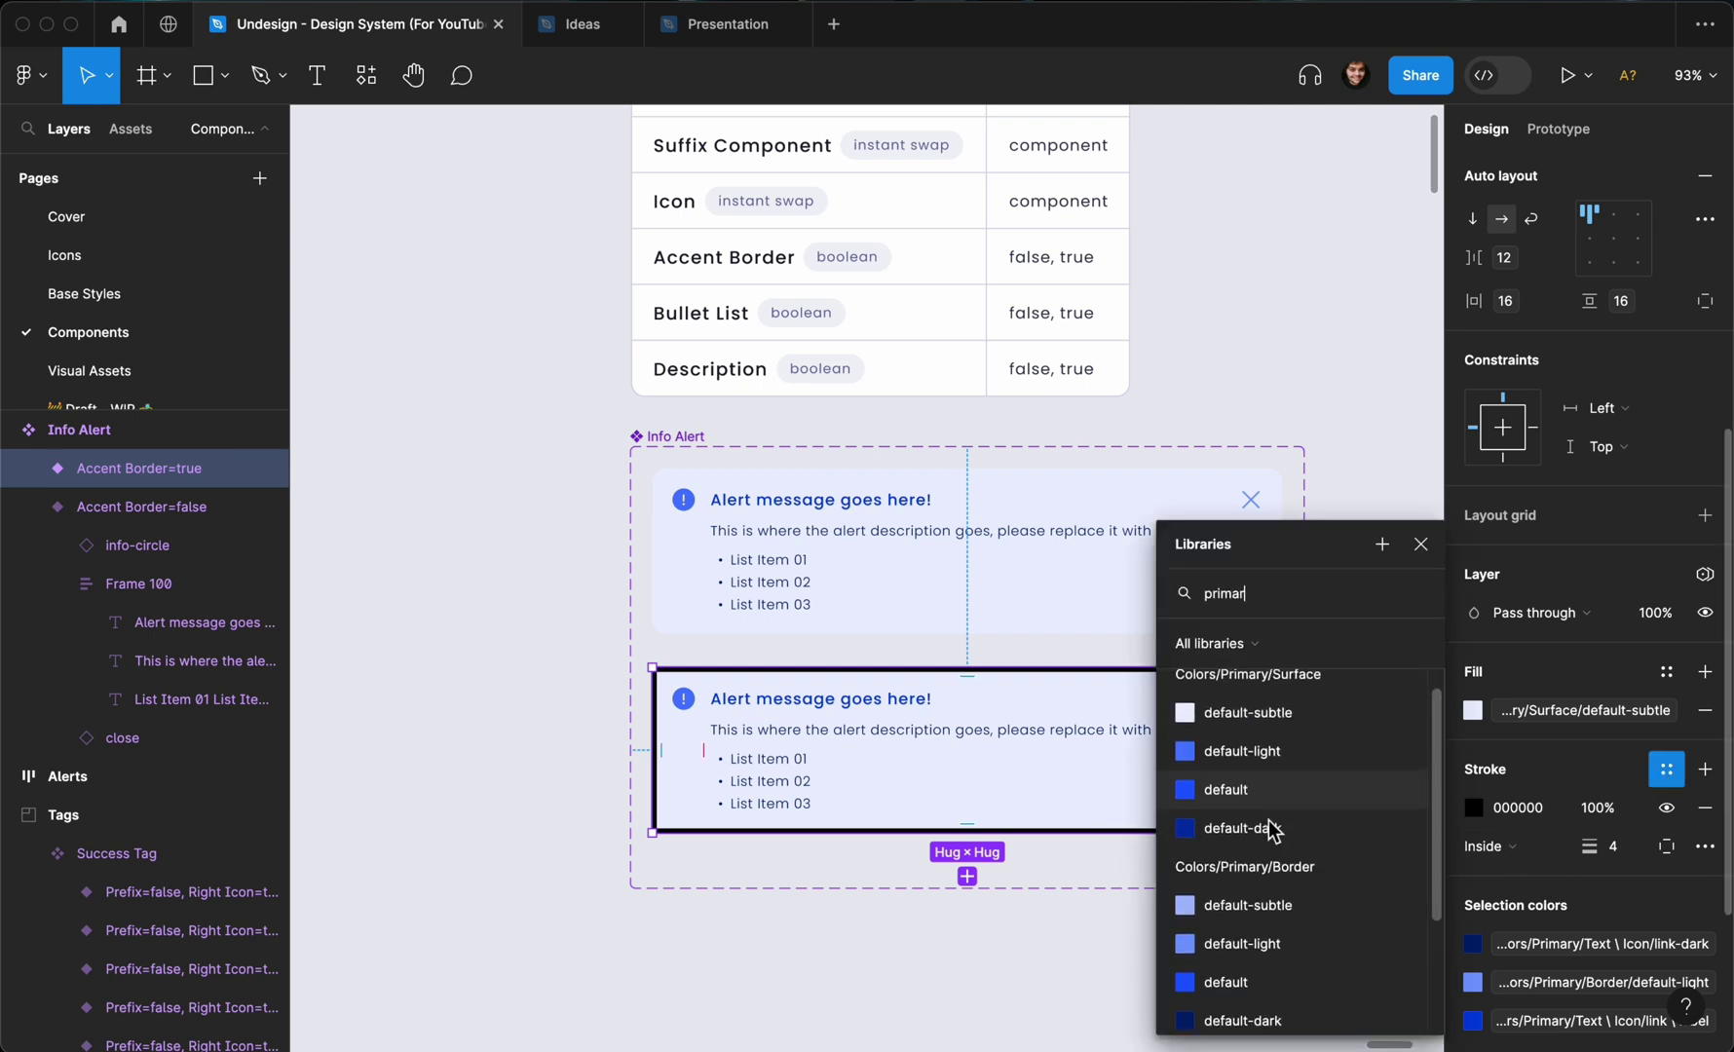
{"action": "scroll", "coordinate": [1266, 838], "scroll_direction": "down", "scroll_amount": 3}
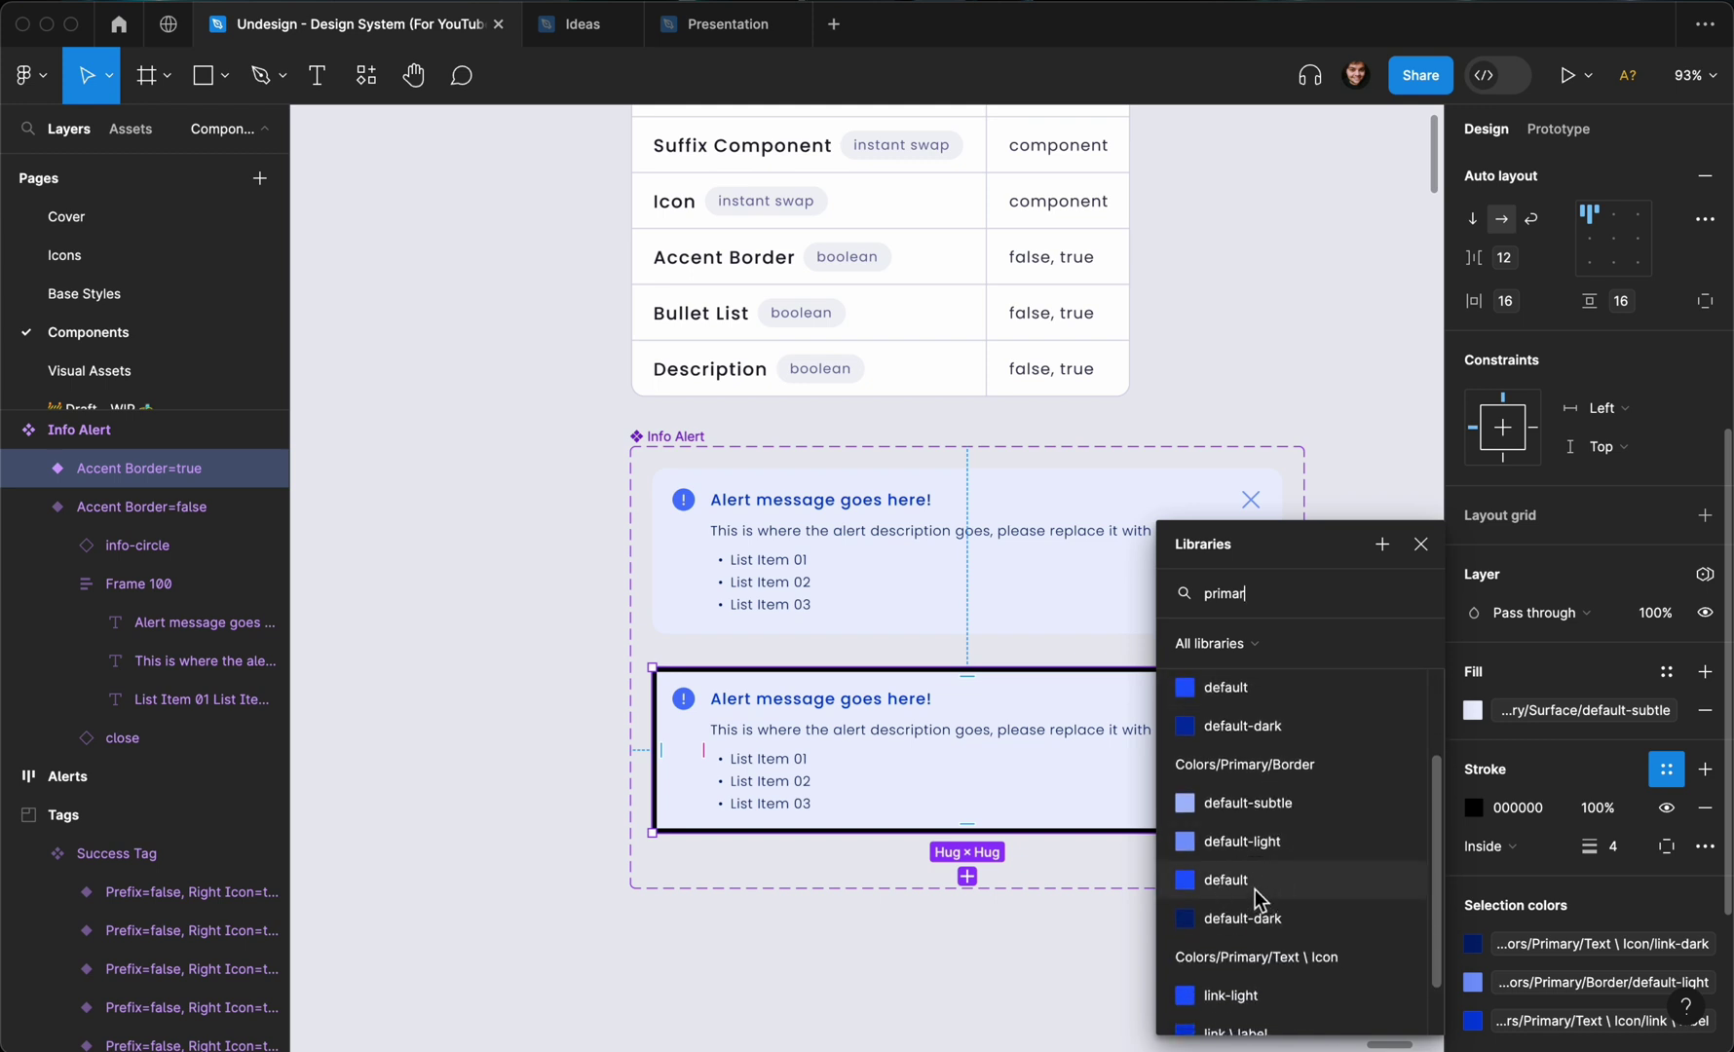
{"action": "left_click", "coordinate": [1115, 784]}
{"action": "left_click", "coordinate": [769, 947]}
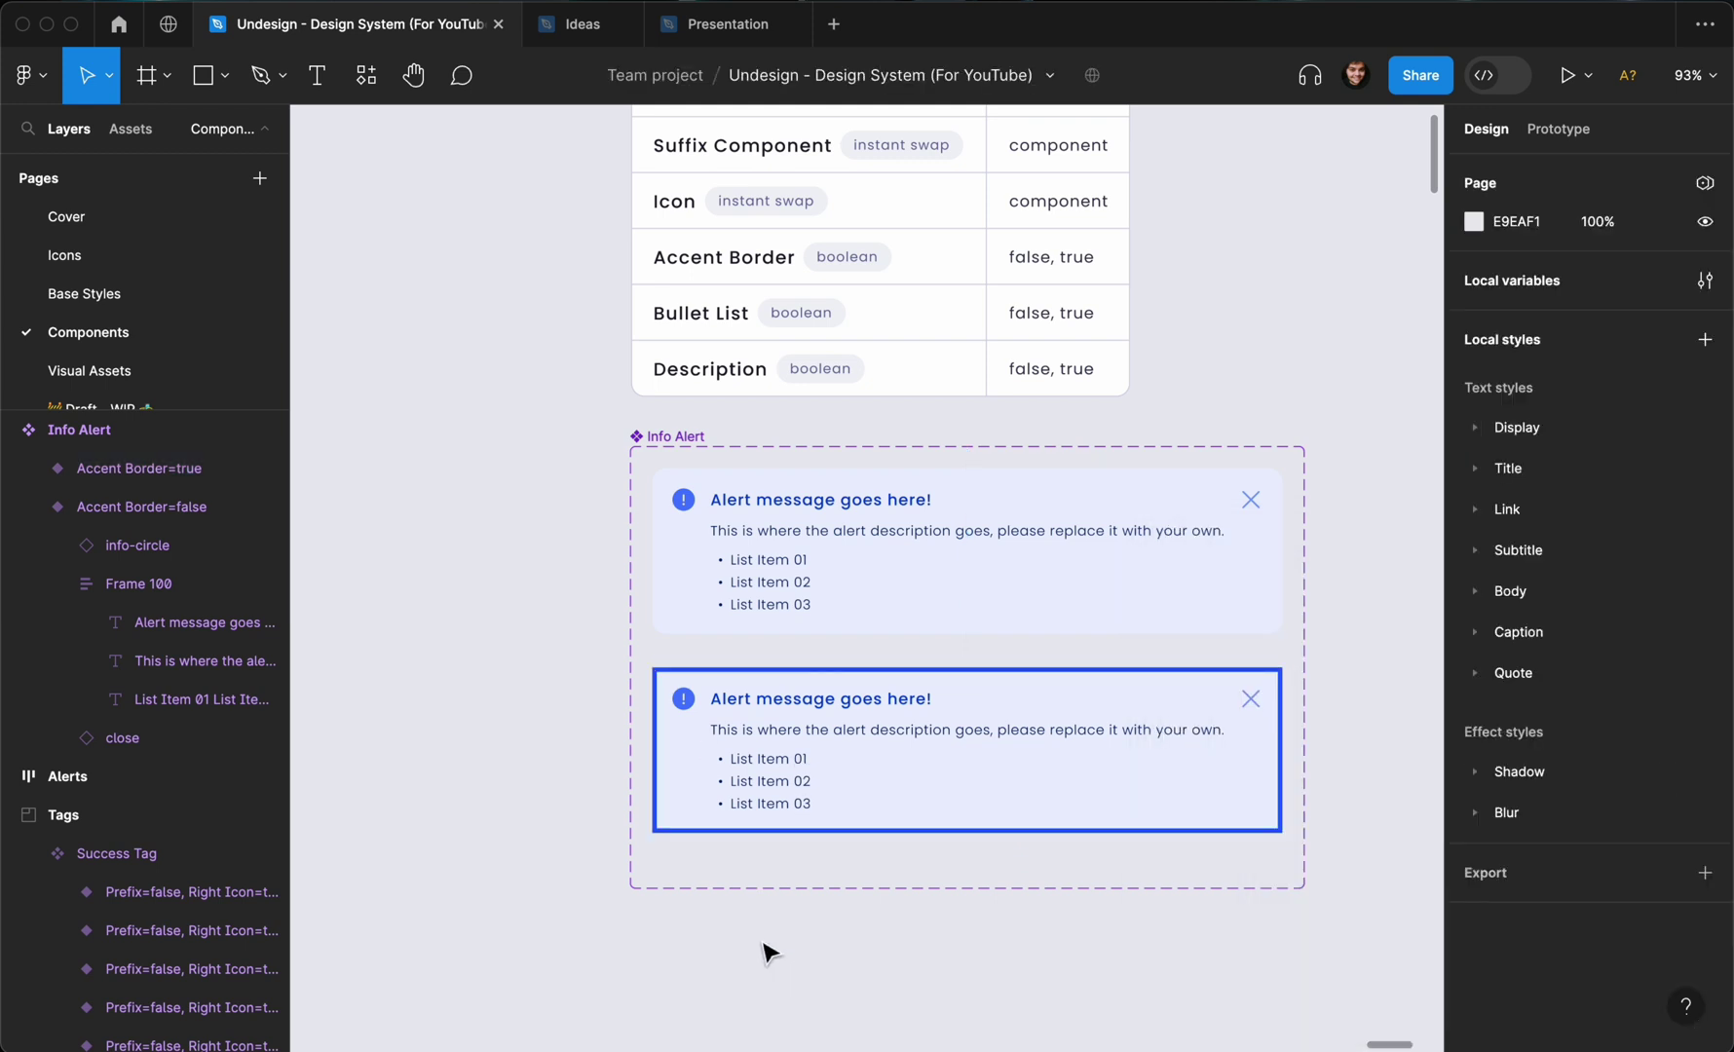
Restrict the stroke of the Accent Border=true variant to its left side.
{"action": "scroll", "coordinate": [805, 738], "scroll_direction": "up", "scroll_amount": 3}
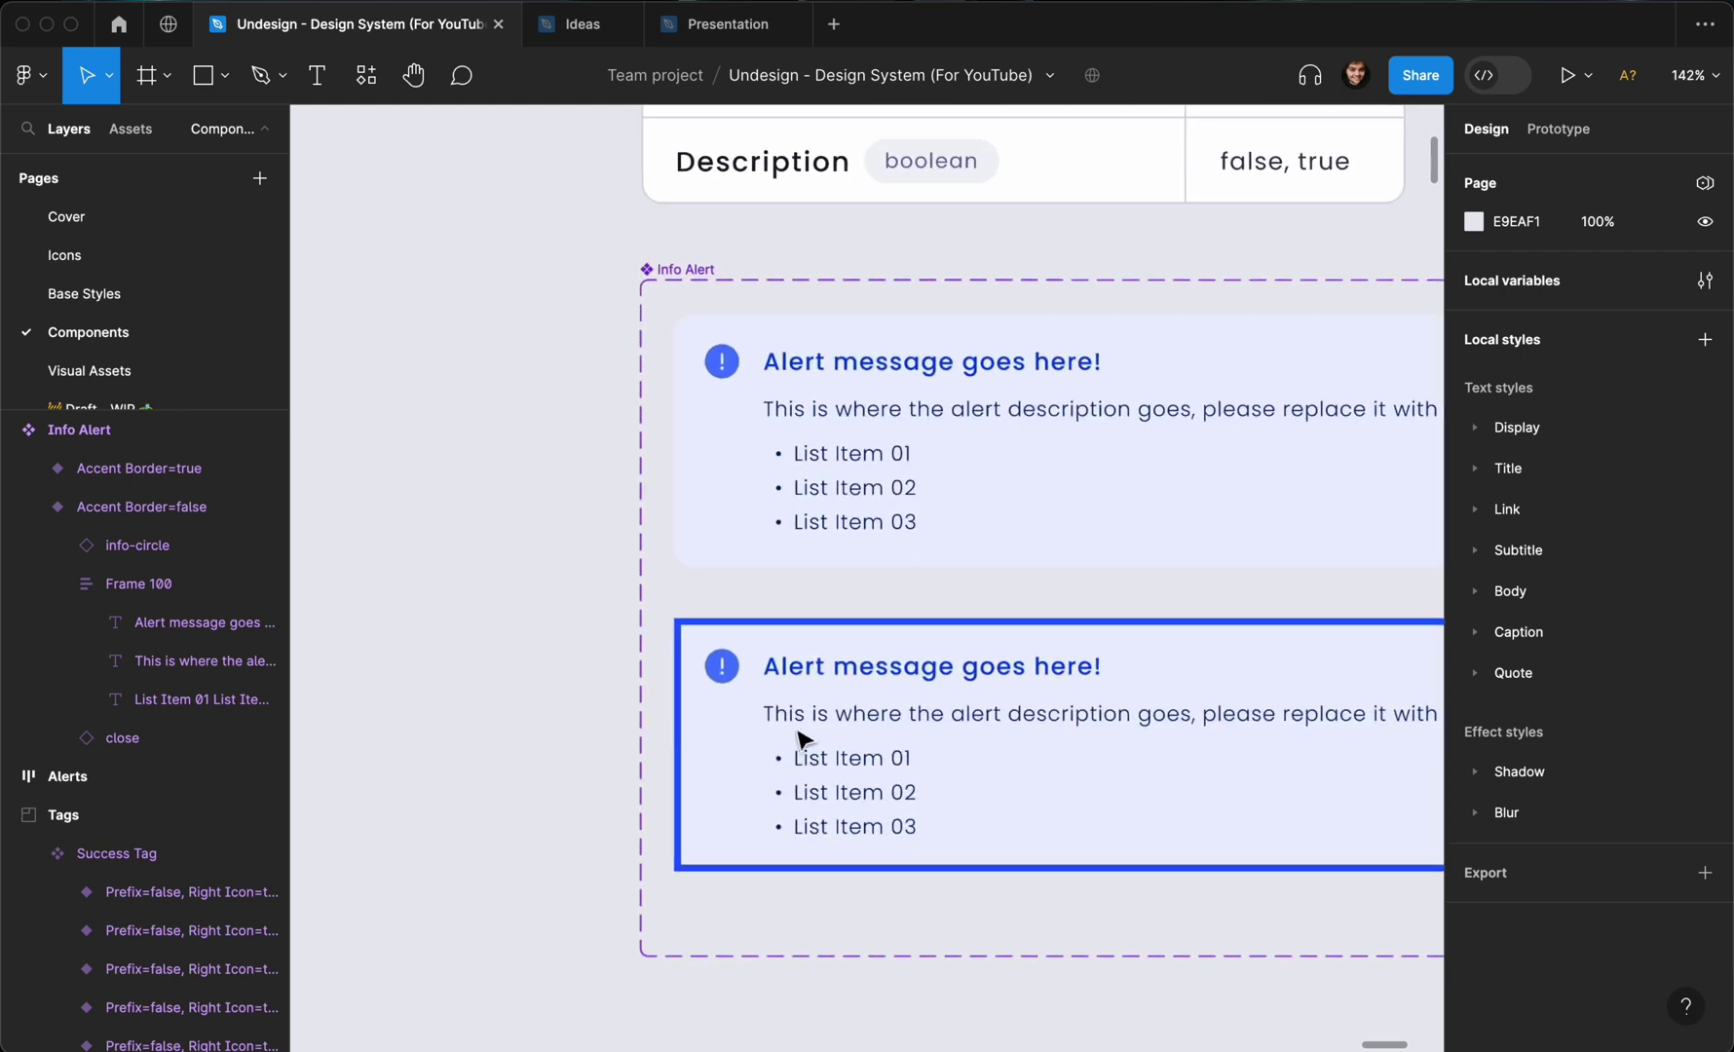
{"action": "left_click", "coordinate": [833, 741]}
{"action": "scroll", "coordinate": [1598, 895], "scroll_direction": "down", "scroll_amount": 4}
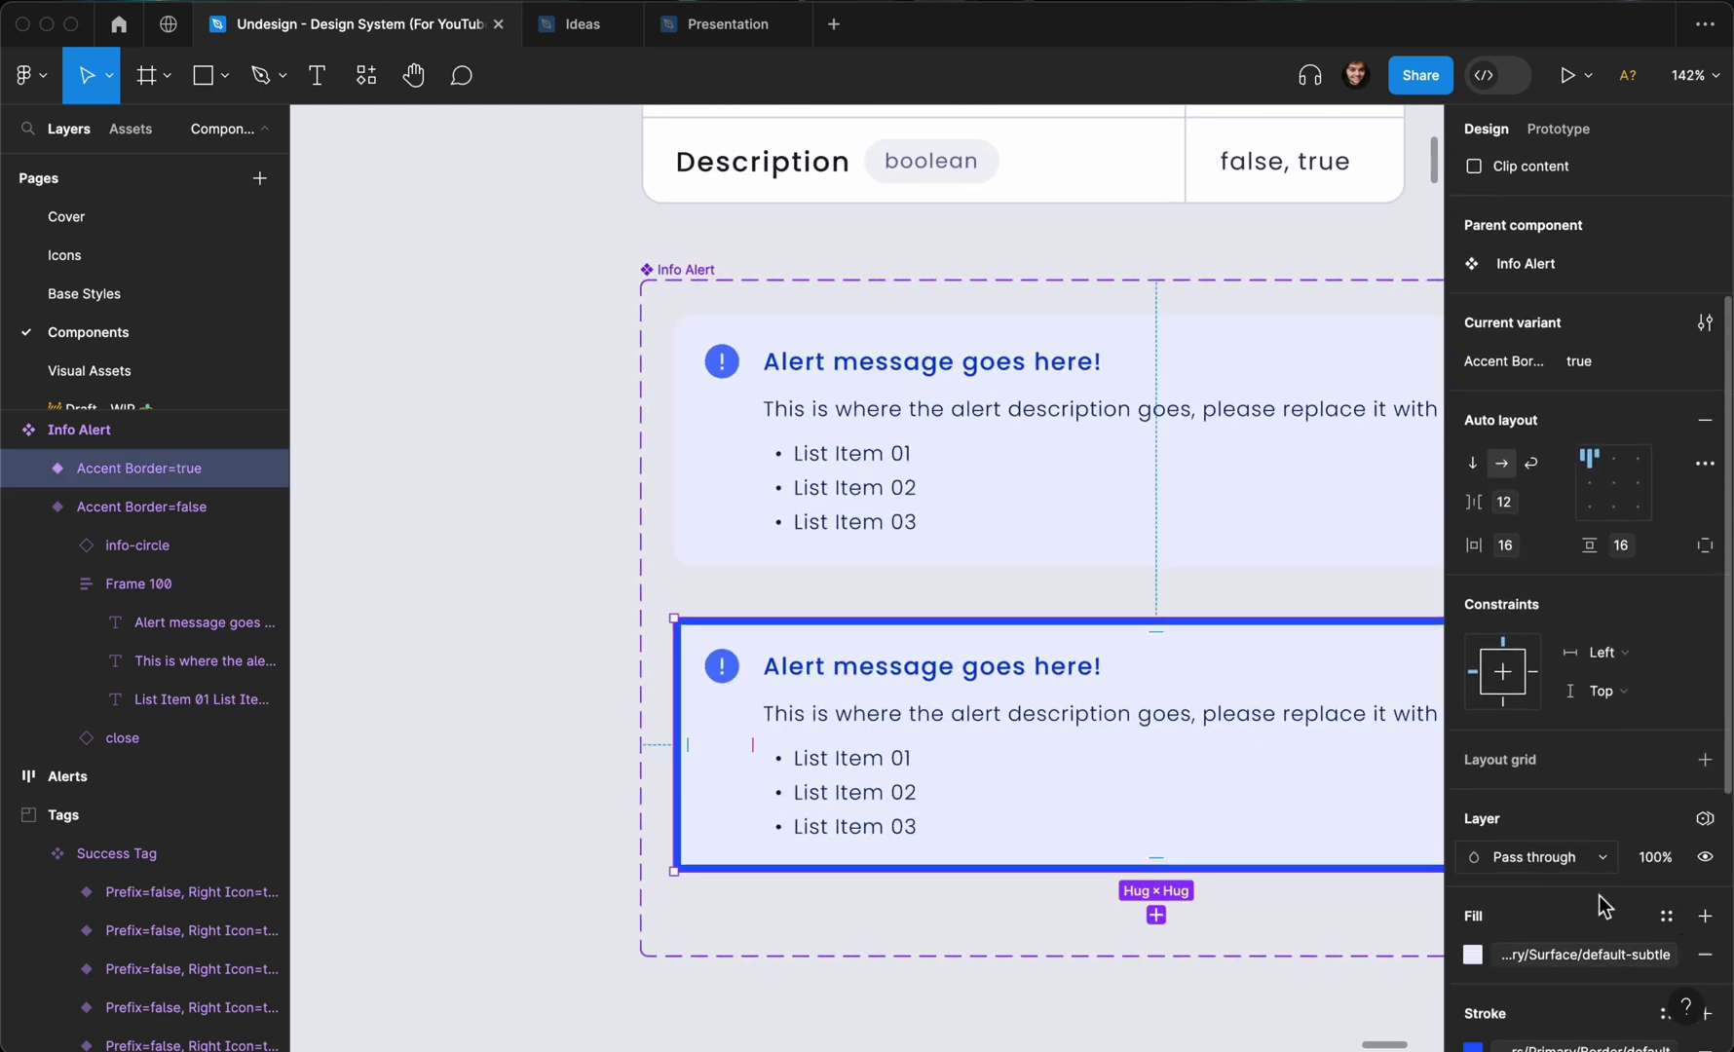
{"action": "scroll", "coordinate": [1611, 902], "scroll_direction": "down", "scroll_amount": 3}
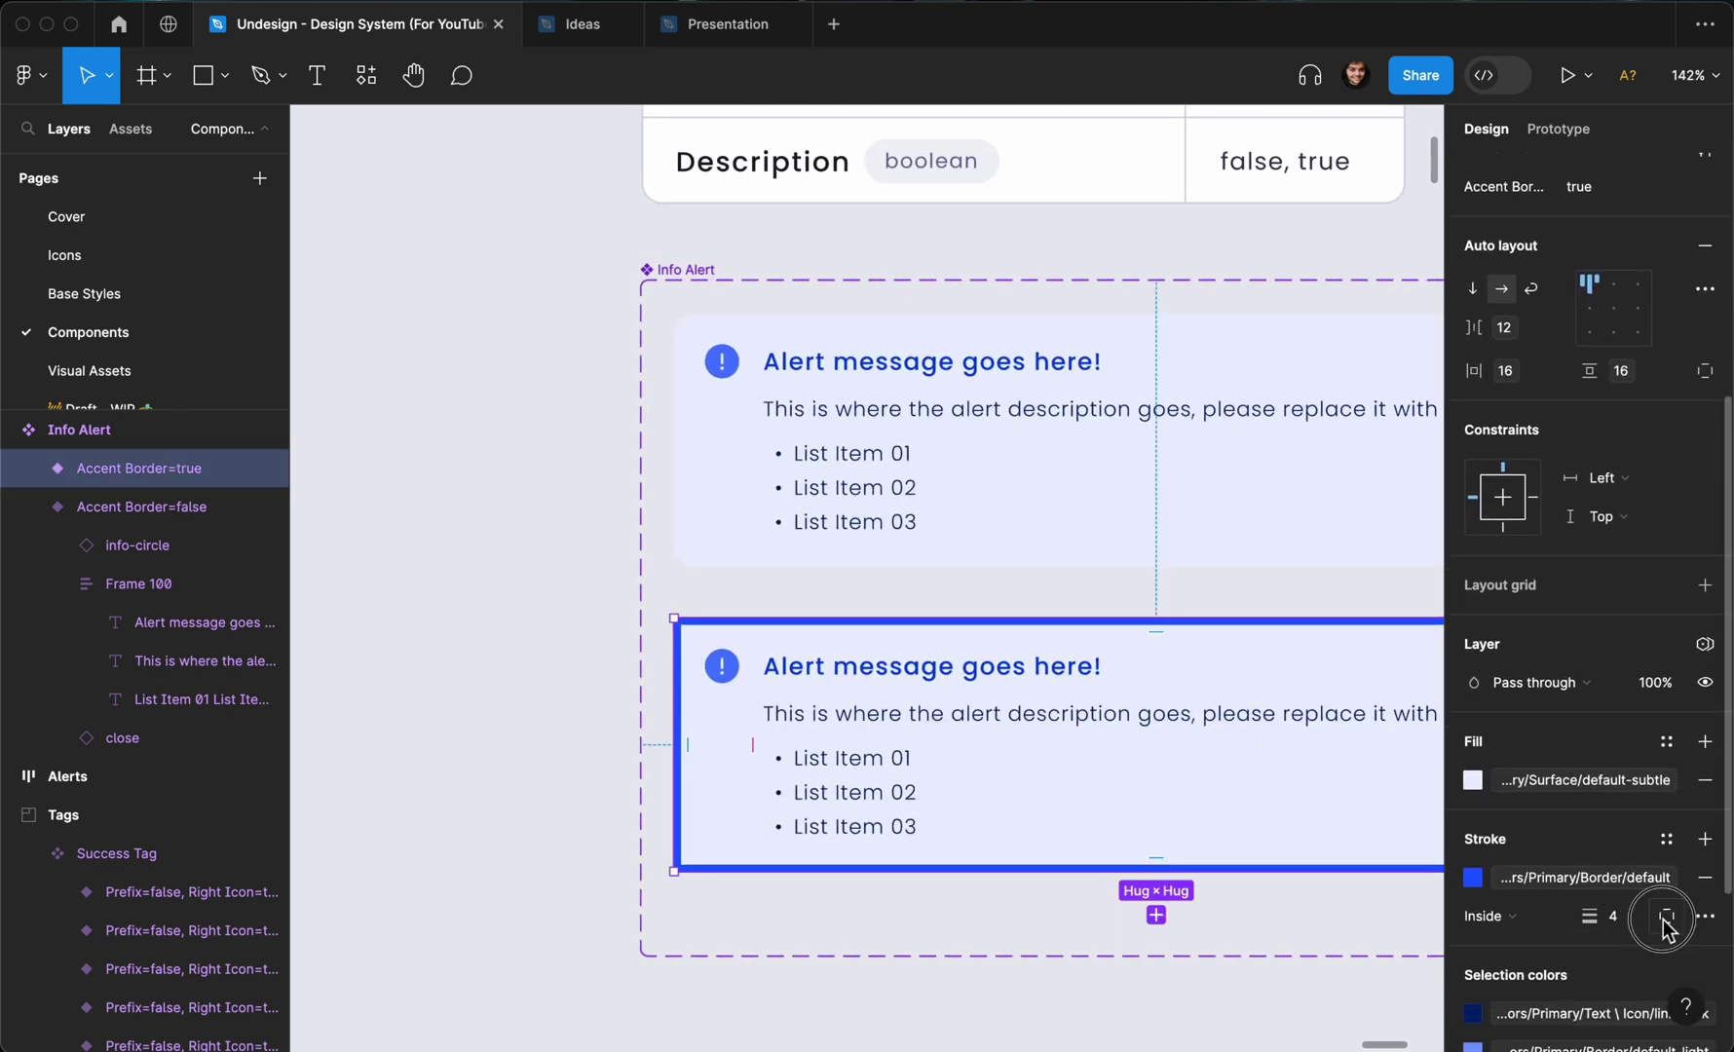
{"action": "left_click", "coordinate": [1665, 916]}
{"action": "left_click", "coordinate": [1633, 942]}
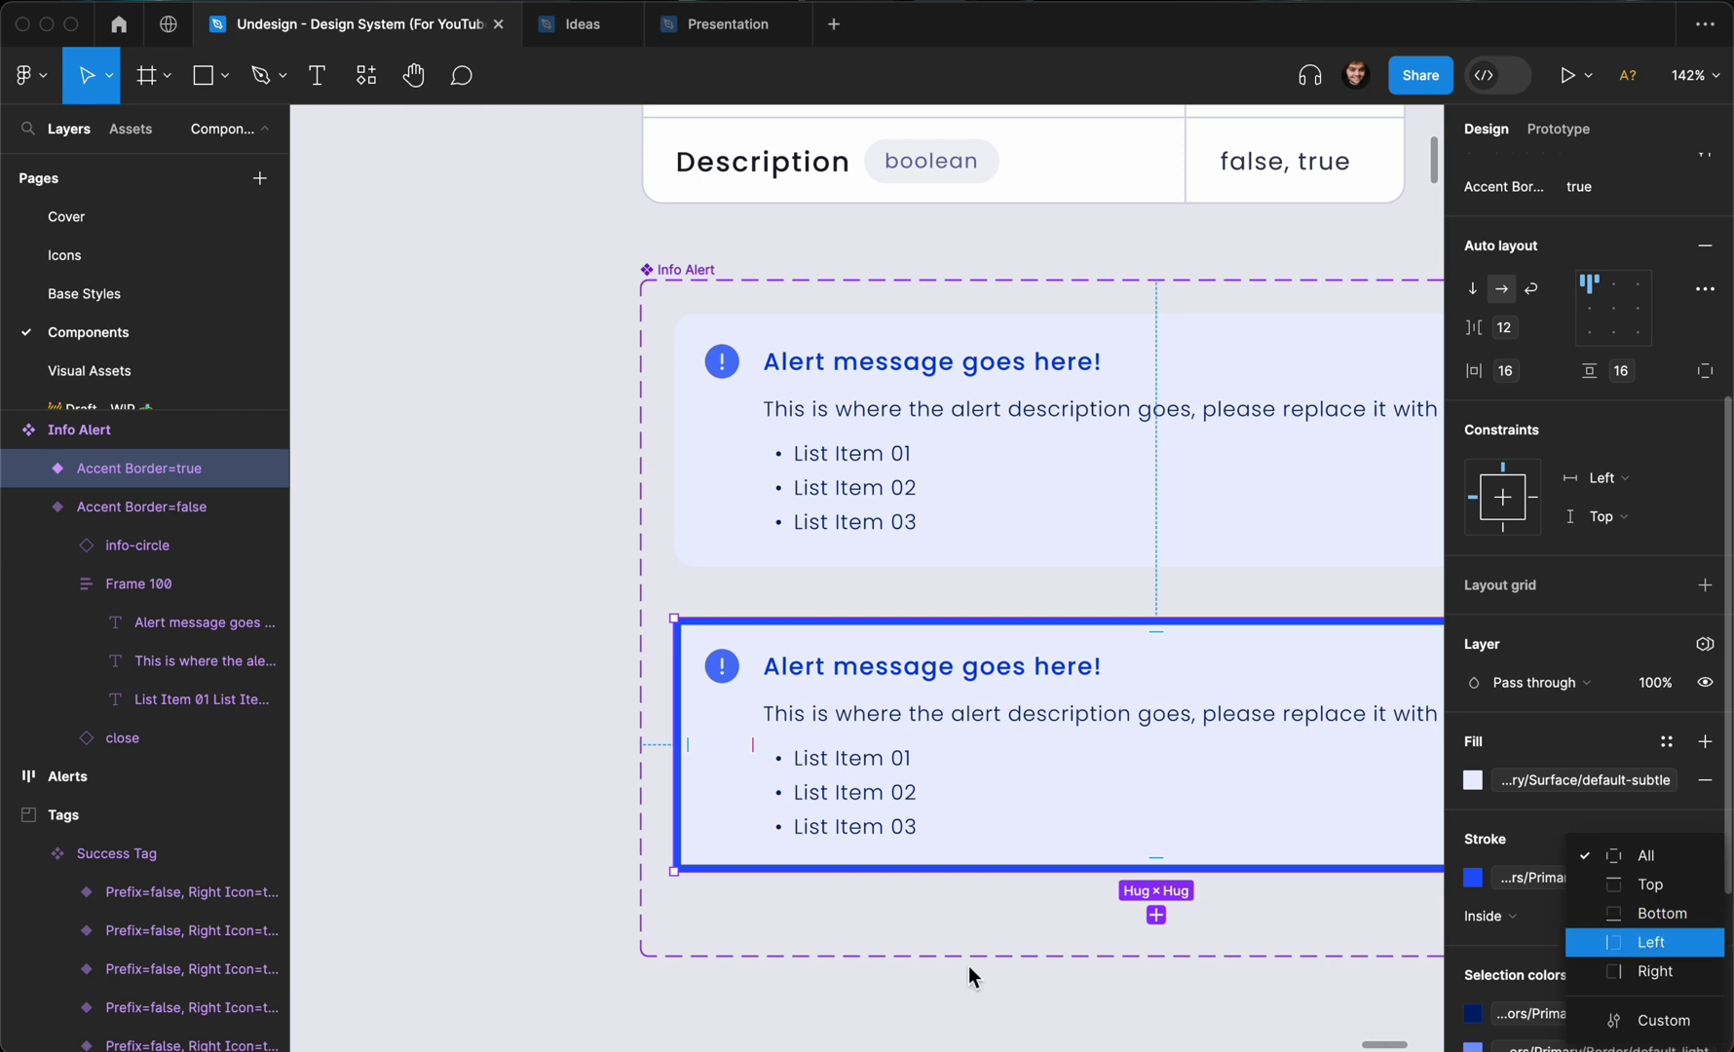
{"action": "left_click", "coordinate": [494, 893]}
{"action": "scroll", "coordinate": [495, 893], "scroll_direction": "down", "scroll_amount": 3, "text": "ctrl"}
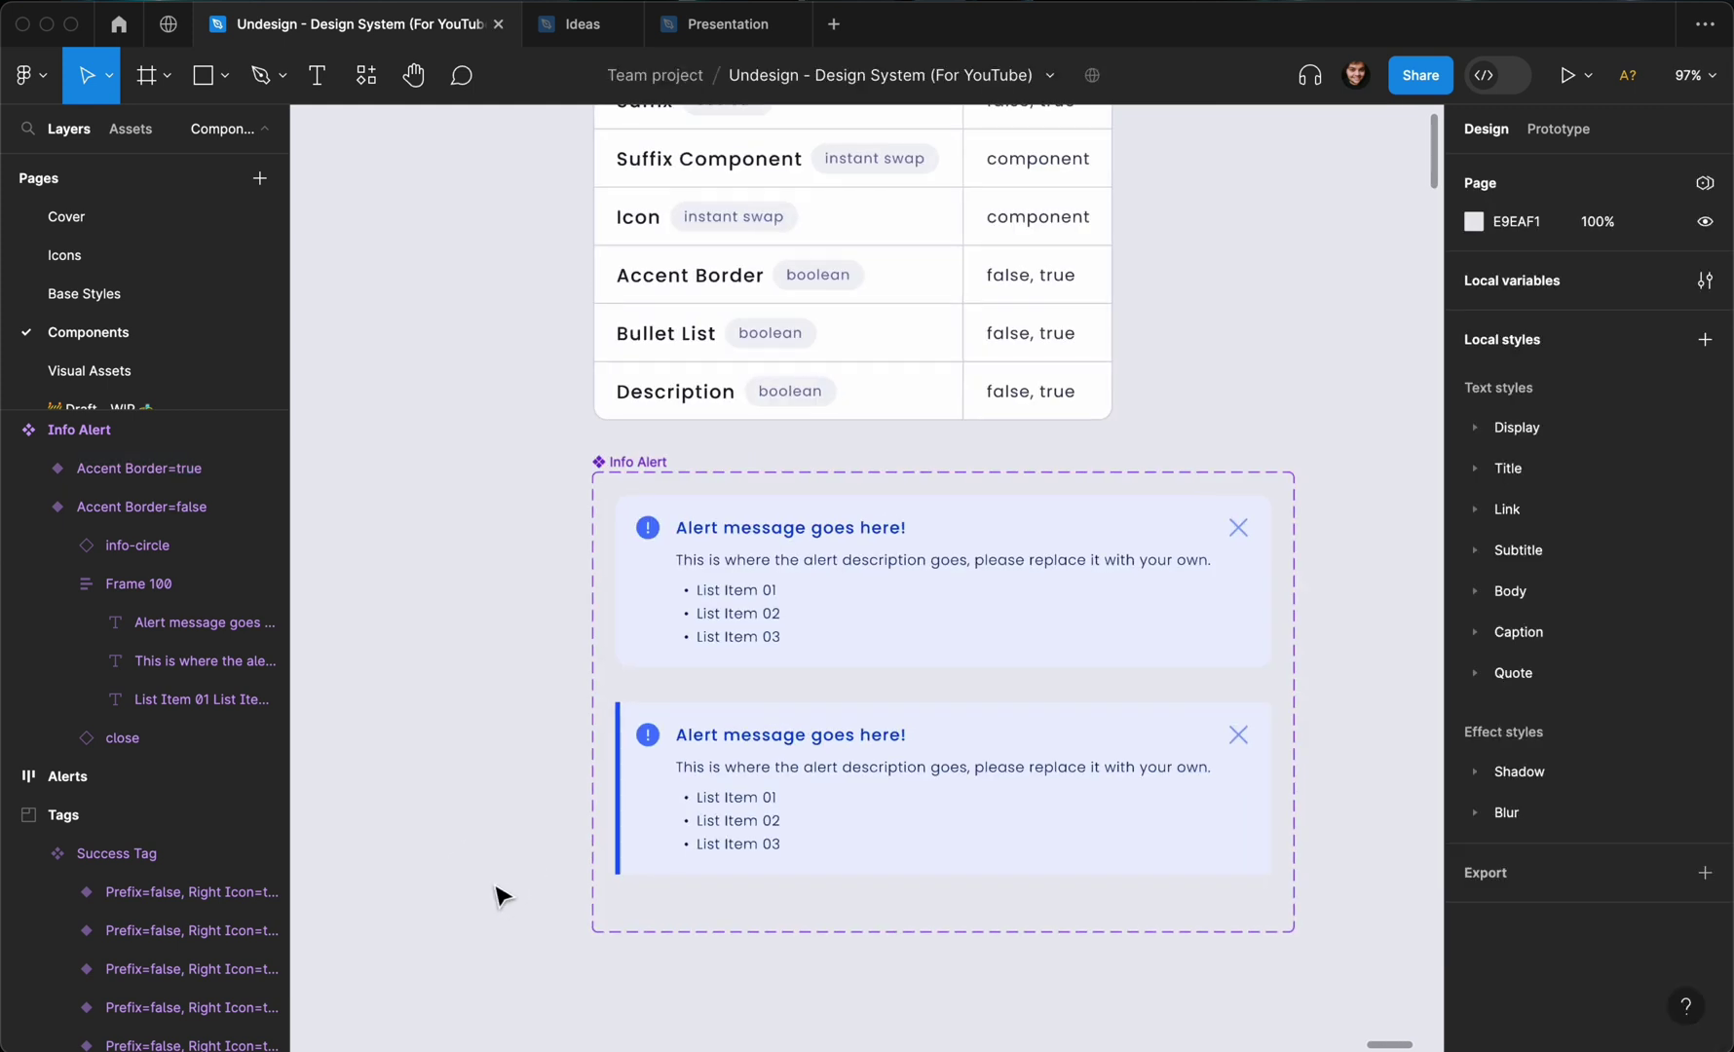
Copy the full description text from the Accent Border=false variant.
{"action": "scroll", "coordinate": [457, 804], "scroll_direction": "down", "scroll_amount": 3}
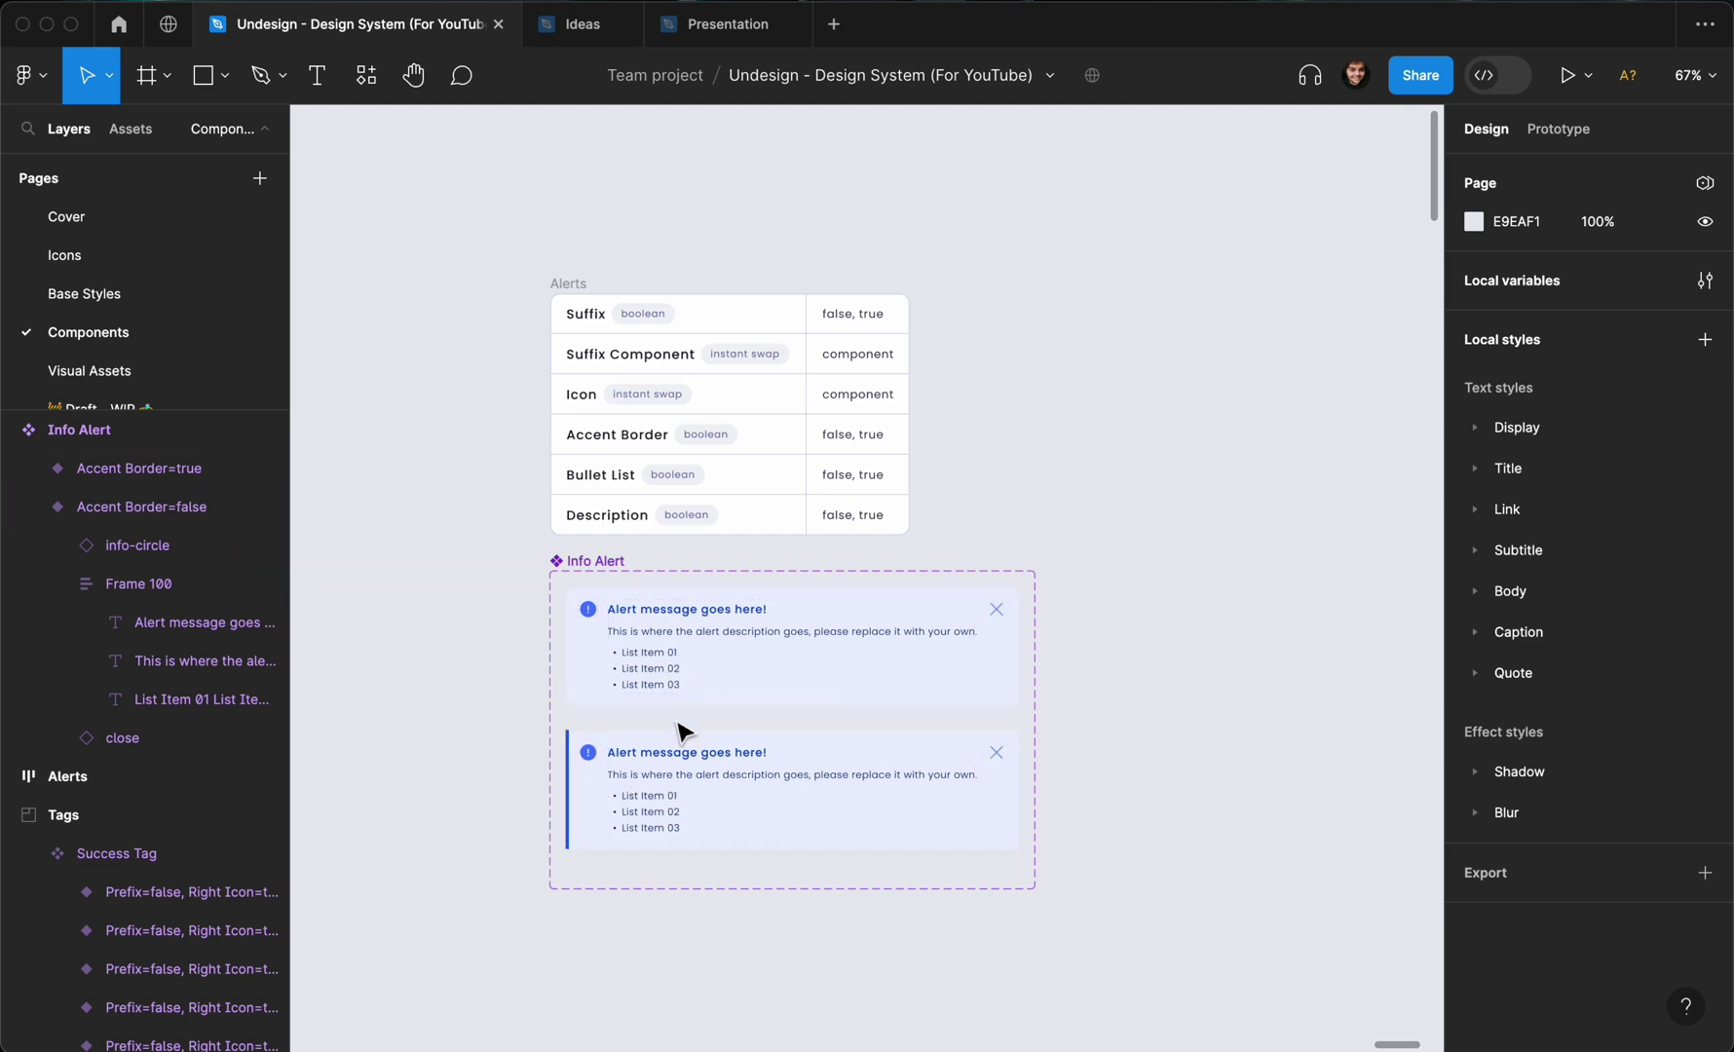
{"action": "scroll", "coordinate": [663, 701], "scroll_direction": "up", "scroll_amount": 3}
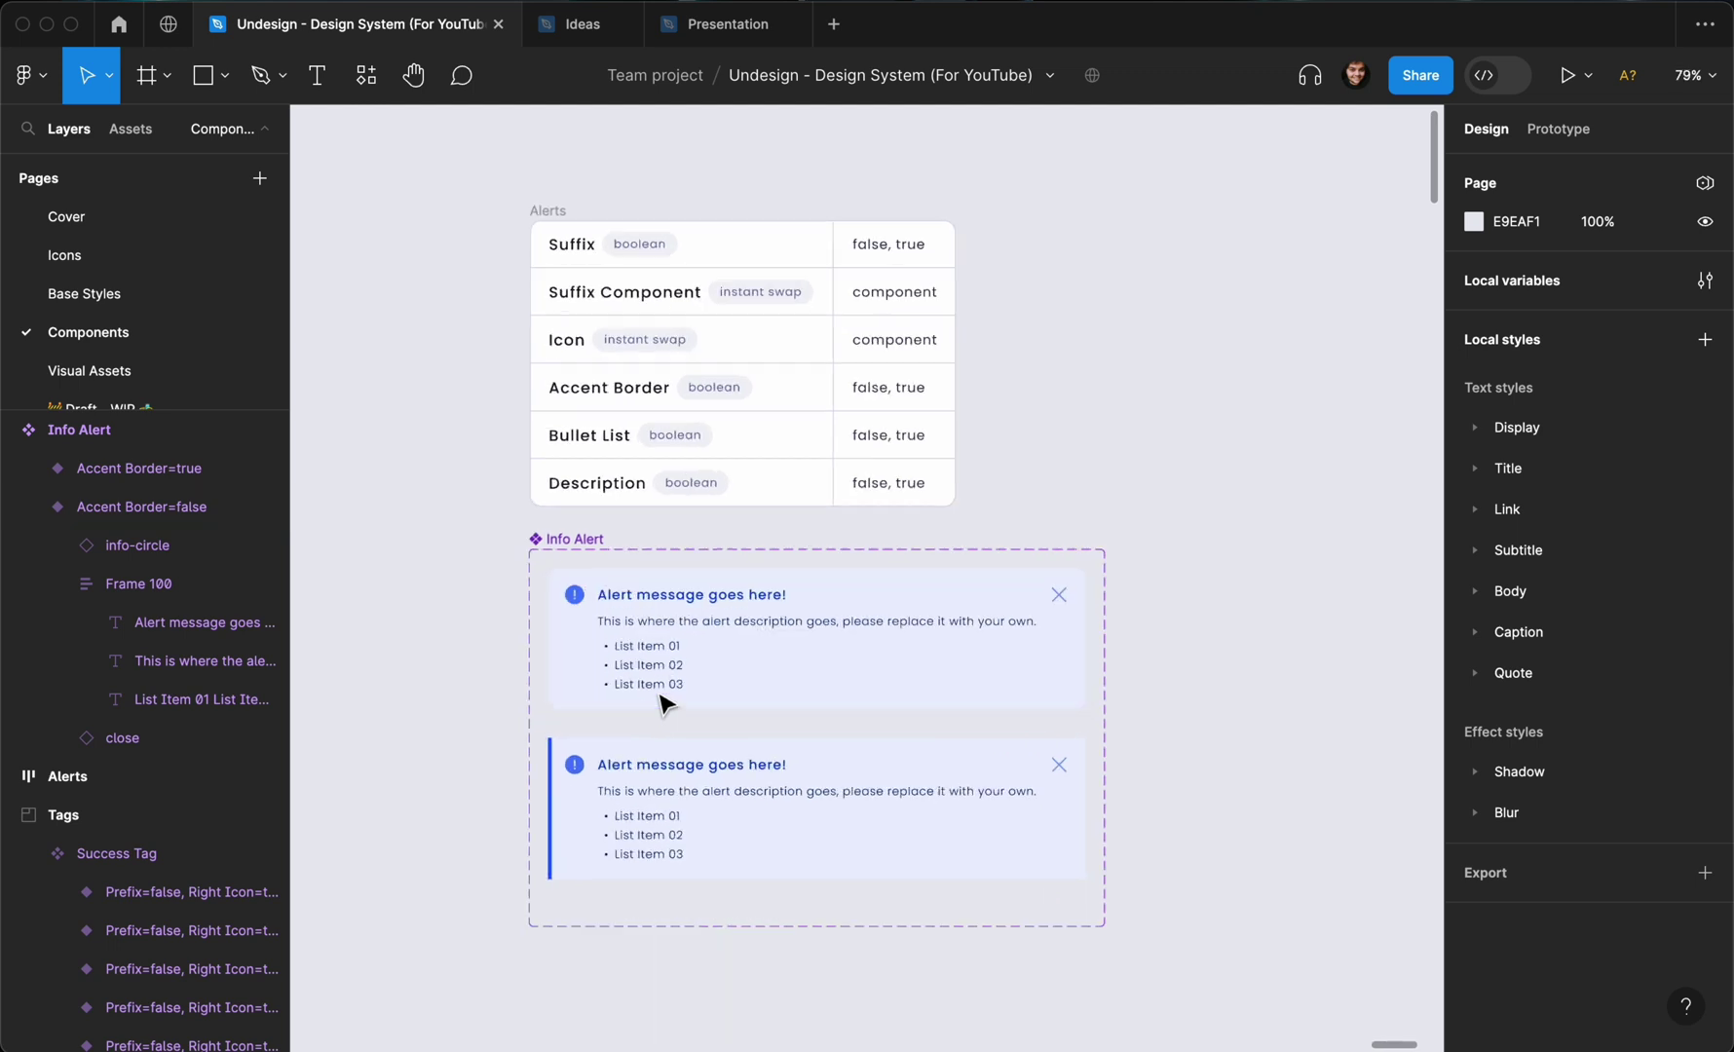
{"action": "left_click", "coordinate": [665, 565]}
{"action": "double_click", "coordinate": [654, 626]}
{"action": "double_click", "coordinate": [640, 620]}
{"action": "key", "text": "super+c"}
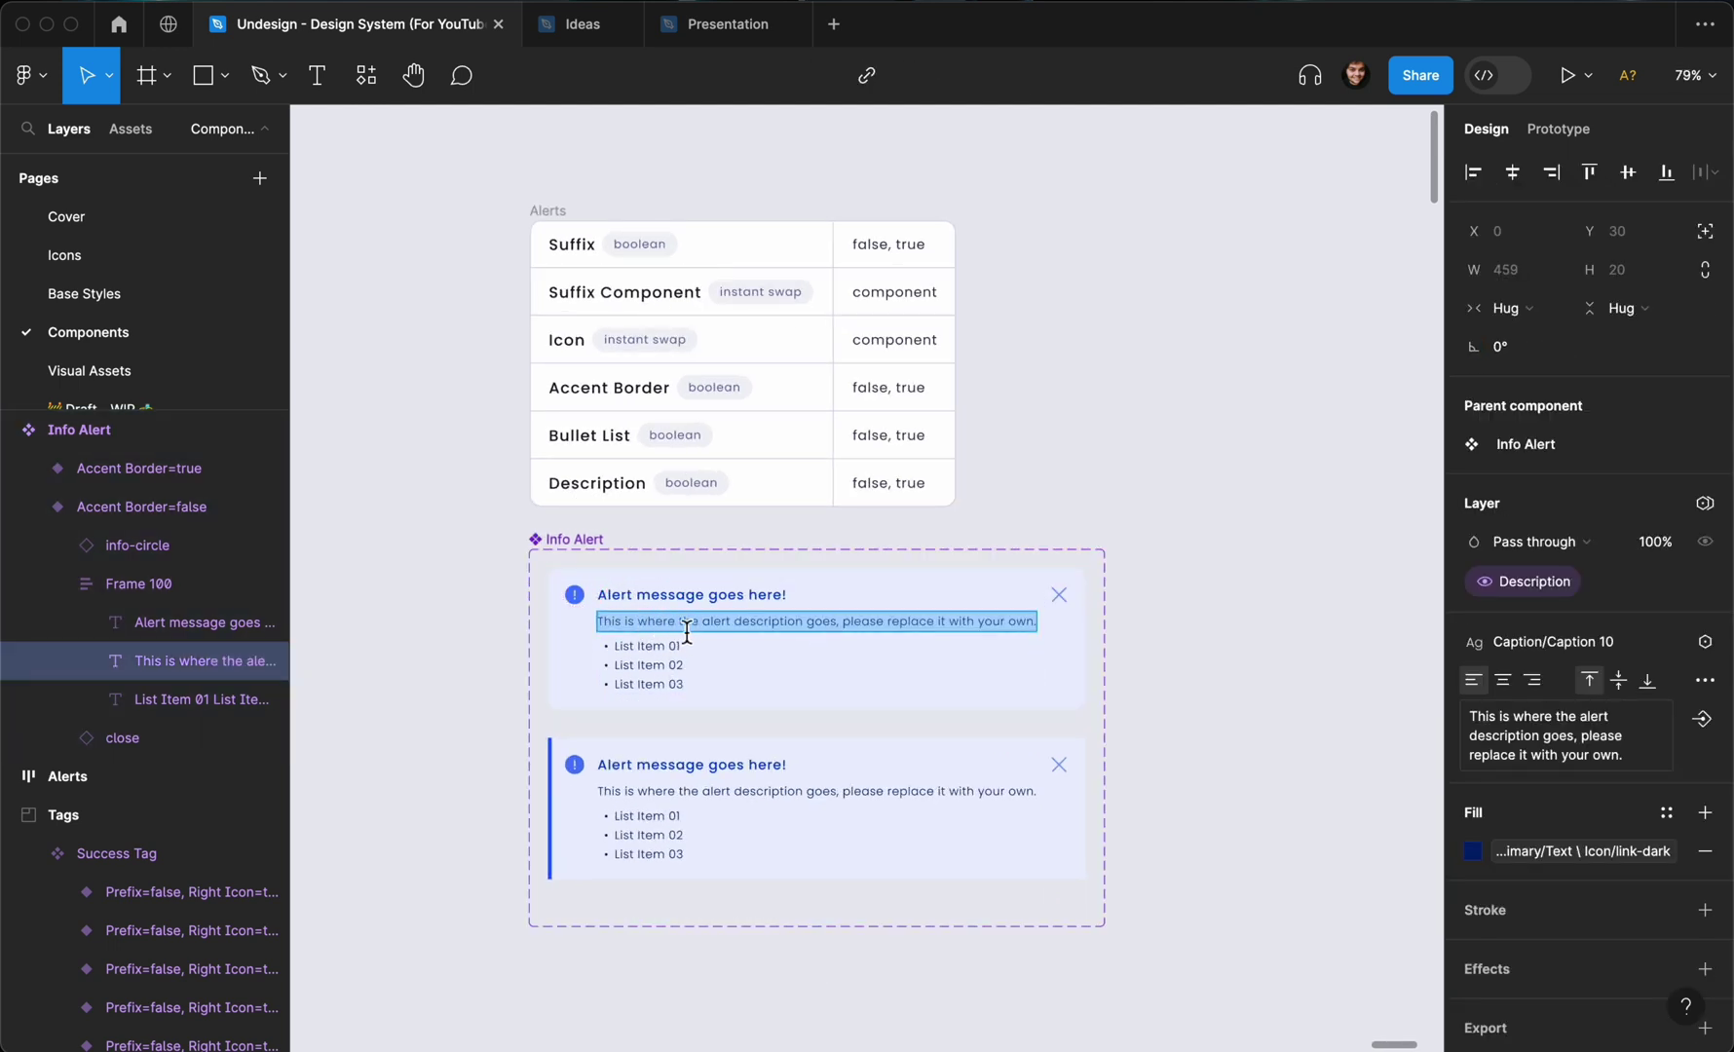
Create a text property named Description Text on the Info Alert component set, with the copied alert description as its value.
{"action": "left_click", "coordinate": [576, 539]}
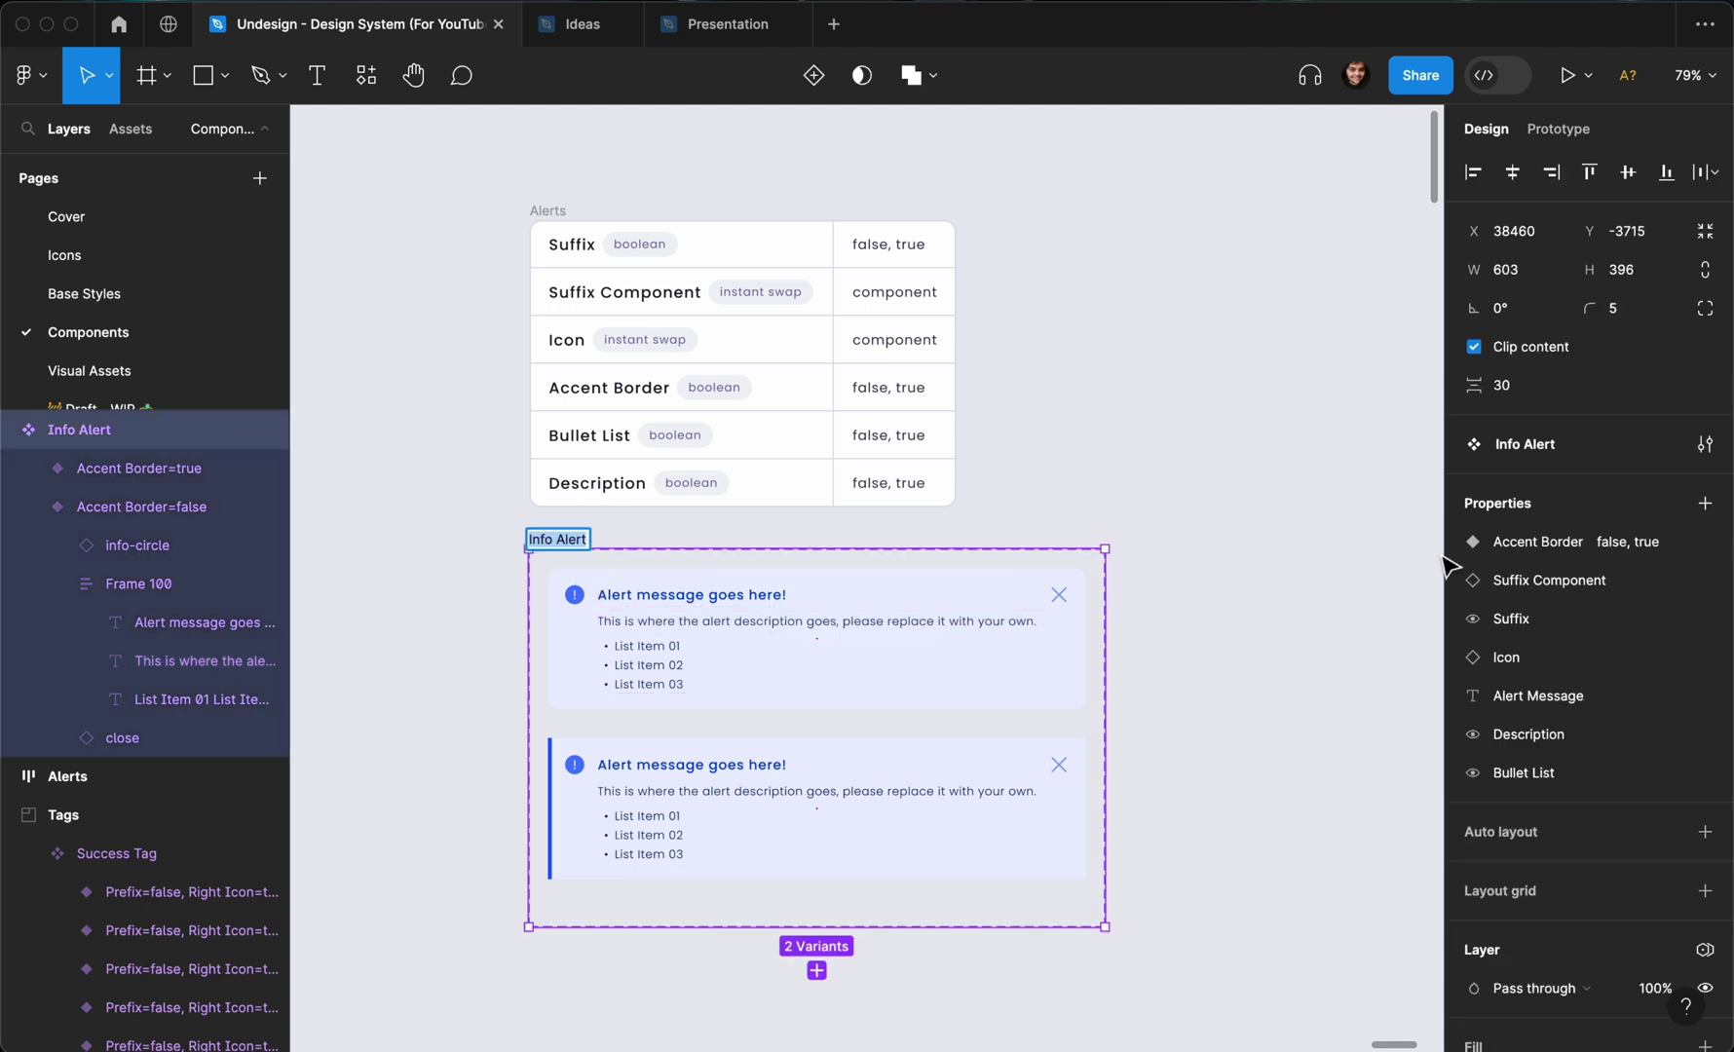
{"action": "left_click", "coordinate": [1333, 507]}
{"action": "left_click", "coordinate": [564, 540]}
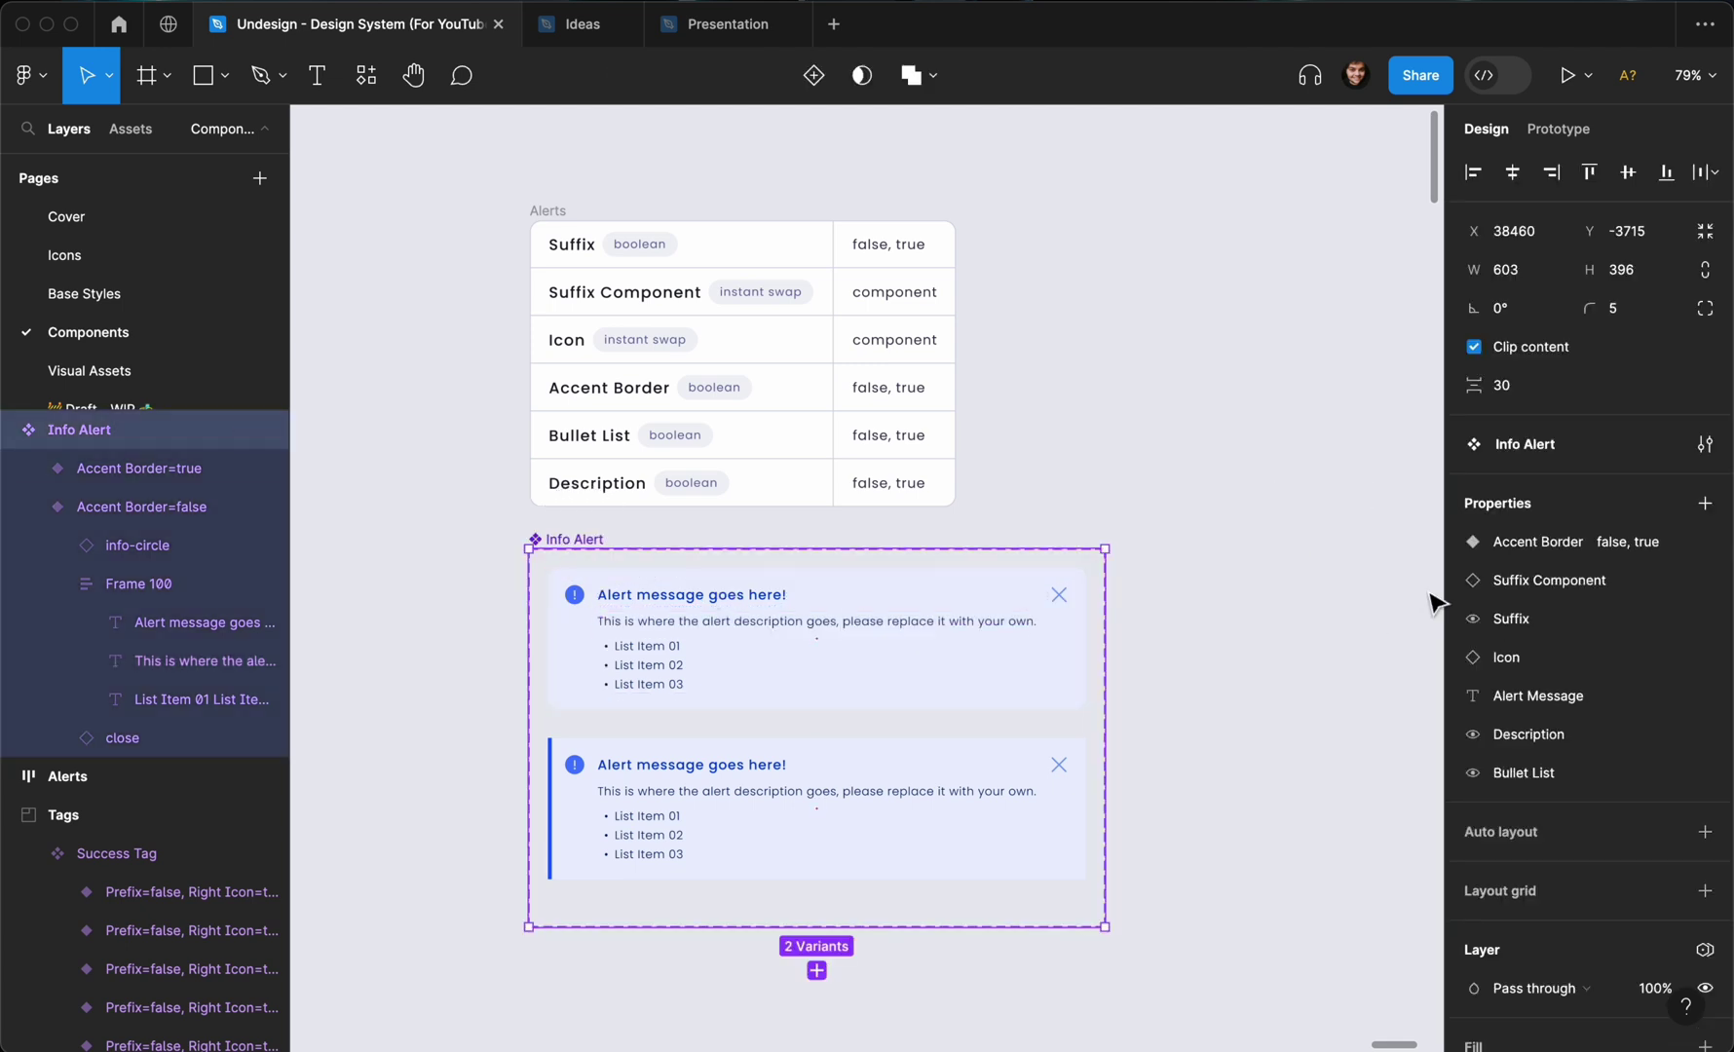
{"action": "left_click", "coordinate": [1703, 504]}
{"action": "left_click", "coordinate": [1545, 664]}
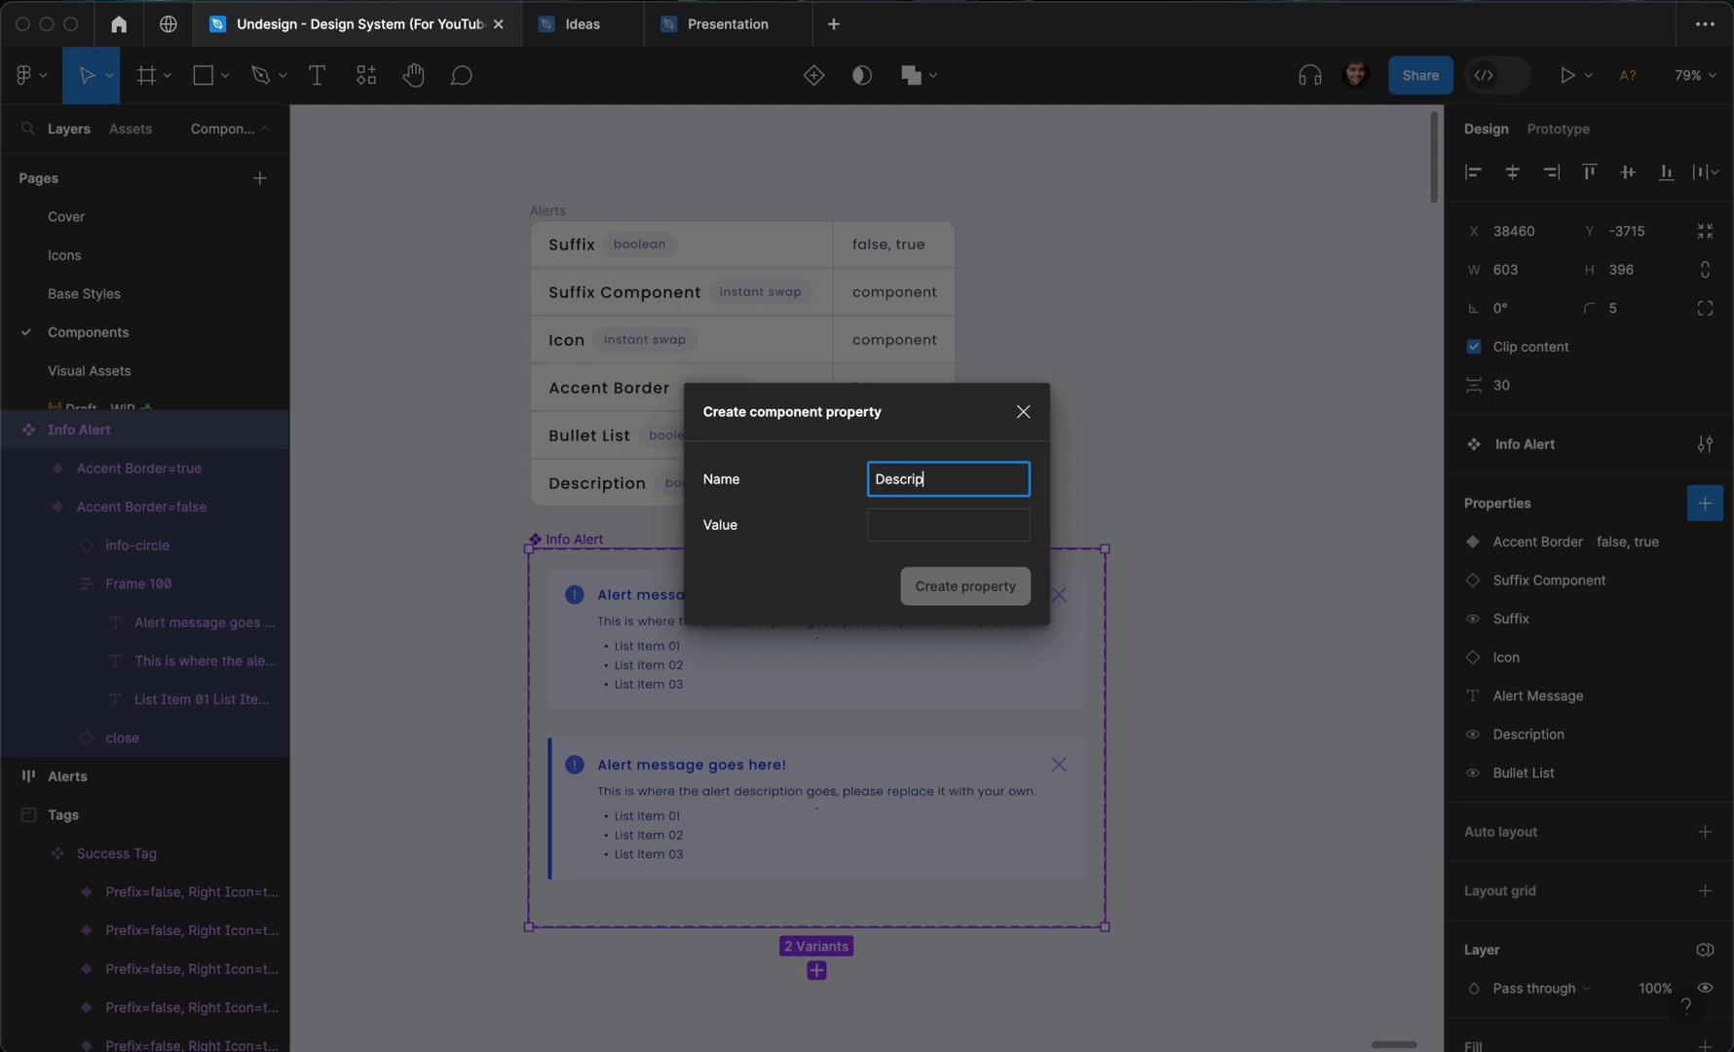
{"action": "type", "text": "Description Text"}
{"action": "left_click", "coordinate": [962, 526]}
{"action": "key", "text": "super+v"}
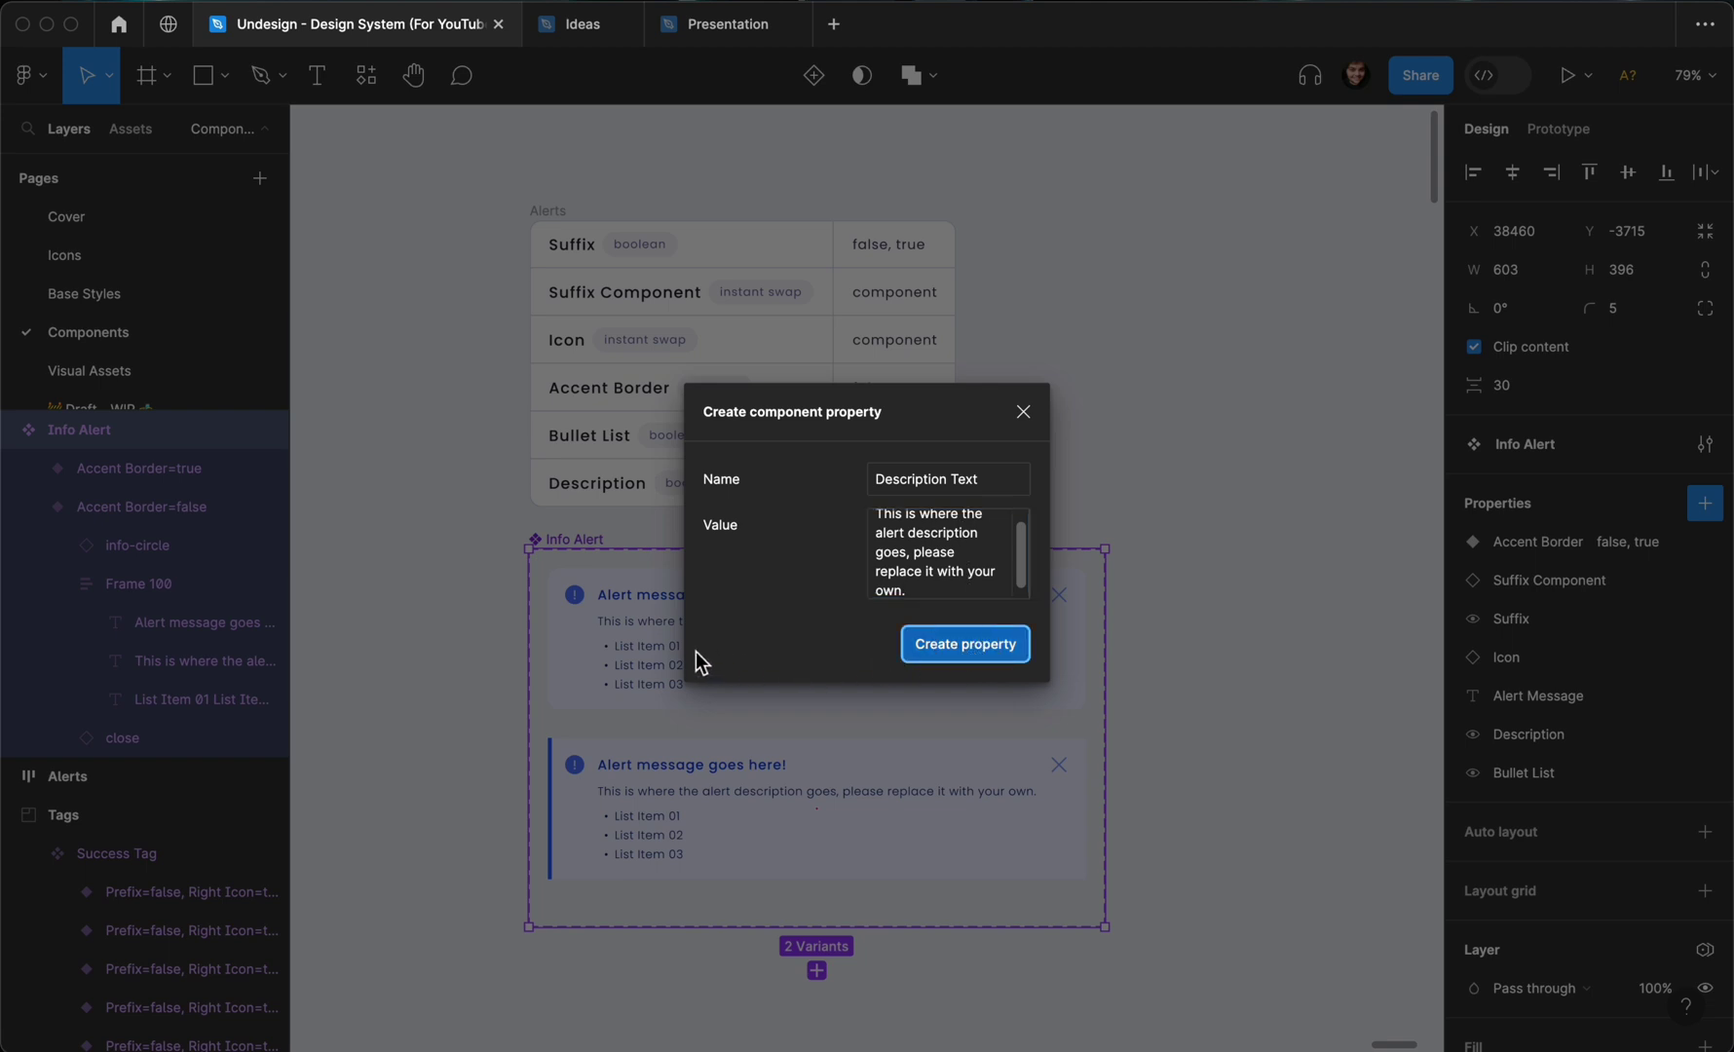
{"action": "key", "text": "Return"}
Create a text property named Bullet List Text on the Info Alert set, using List Item 01, List Item 02 and List Item 03 as its value.
{"action": "left_click", "coordinate": [665, 664], "text": "super"}
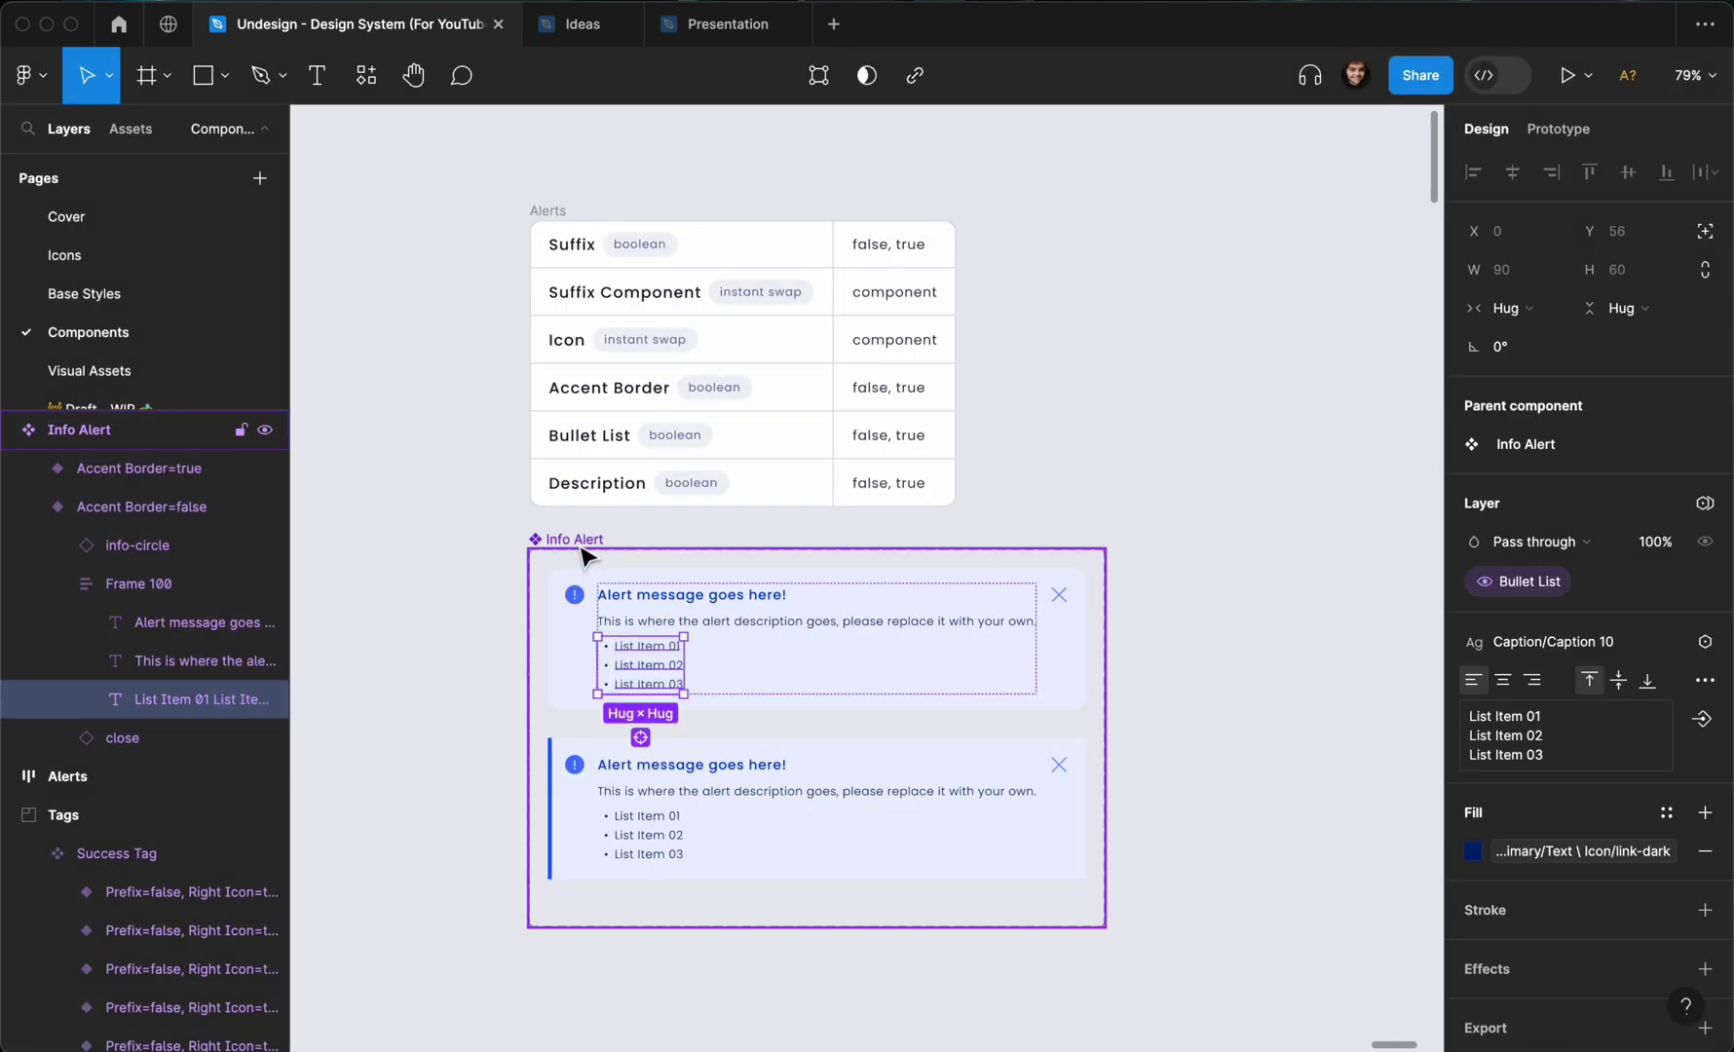
{"action": "left_click", "coordinate": [584, 551]}
{"action": "left_click", "coordinate": [1705, 503]}
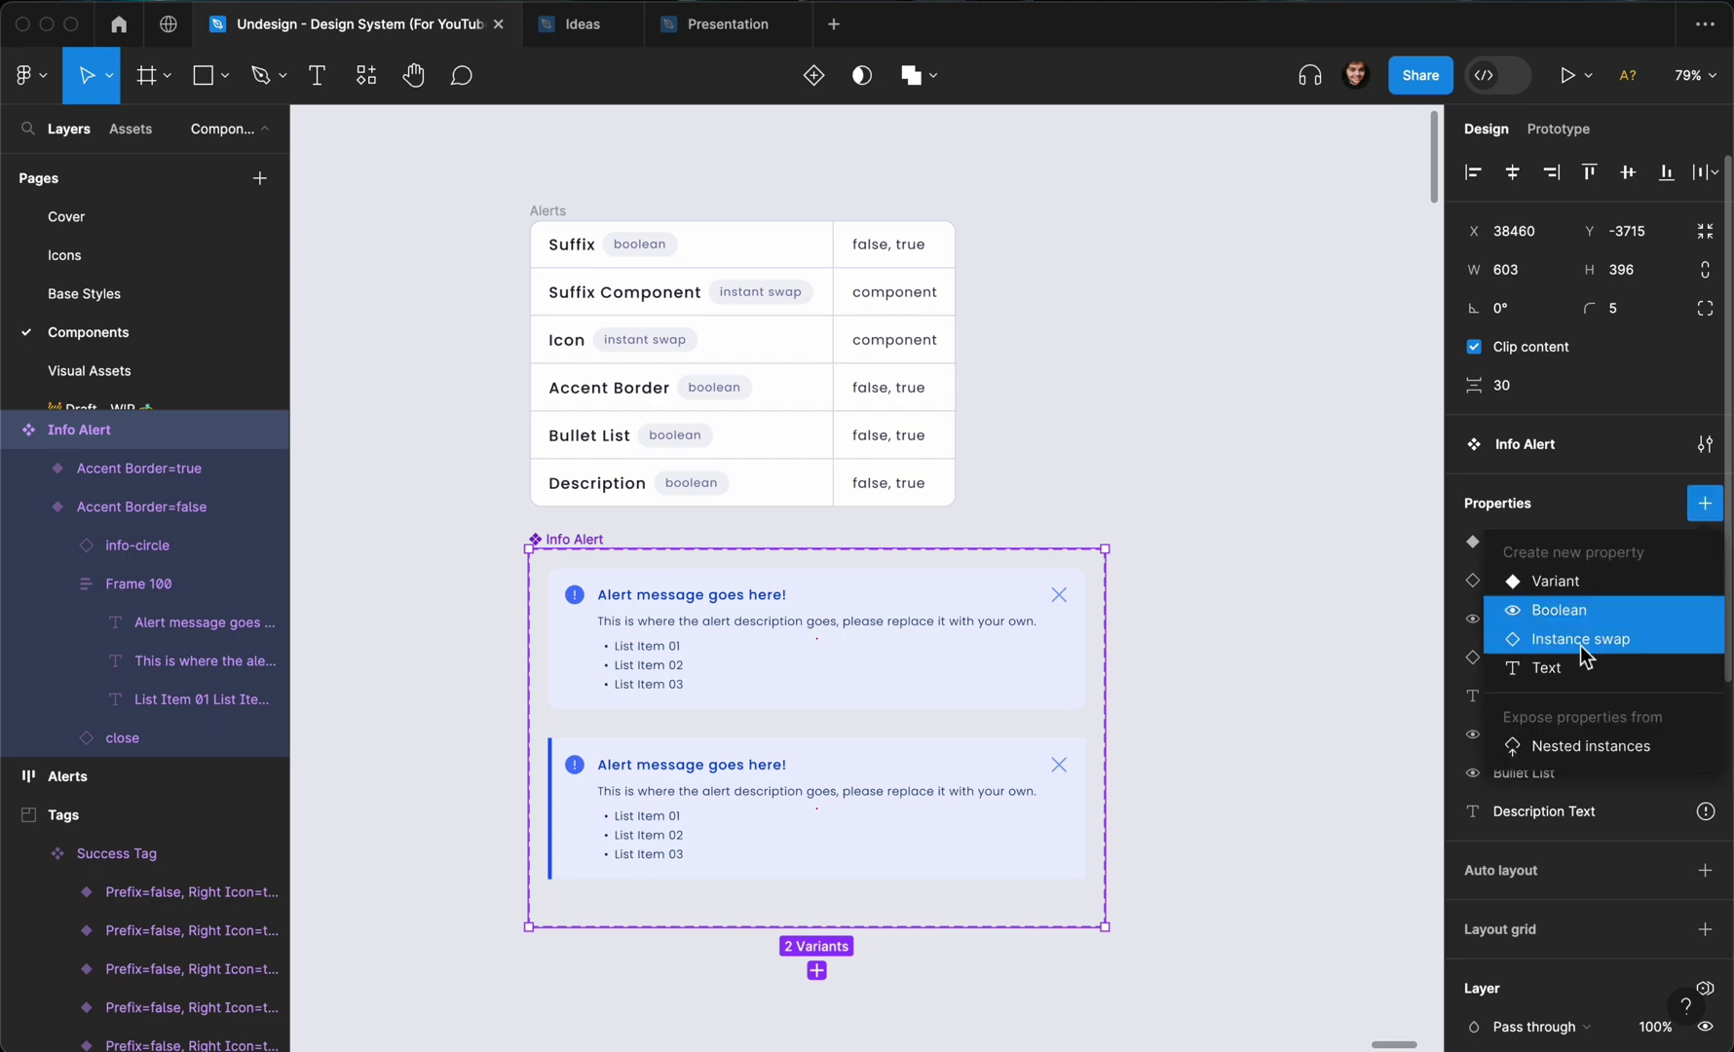
{"action": "left_click", "coordinate": [1549, 667]}
{"action": "type", "text": "Bullet"}
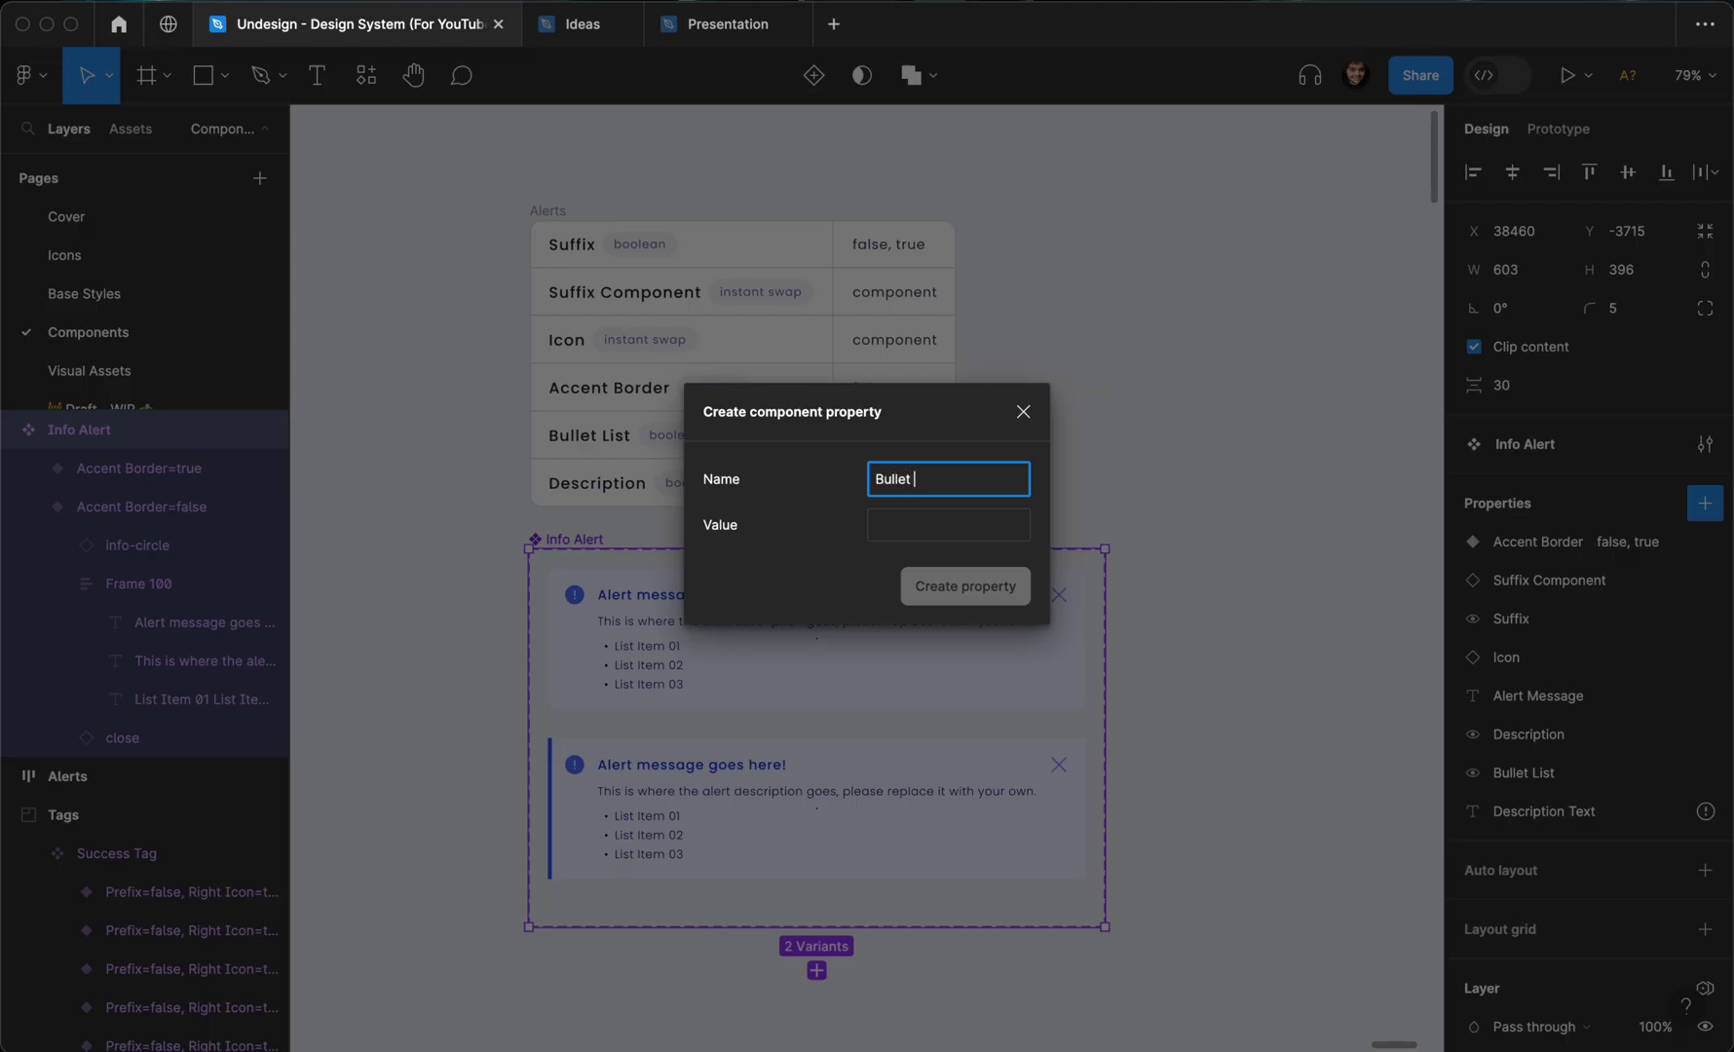
{"action": "type", "text": " List Text"}
{"action": "left_click", "coordinate": [1001, 527]}
{"action": "type", "text": "List Item 01 List Item 02 List Item 03"}
{"action": "left_click", "coordinate": [983, 633]}
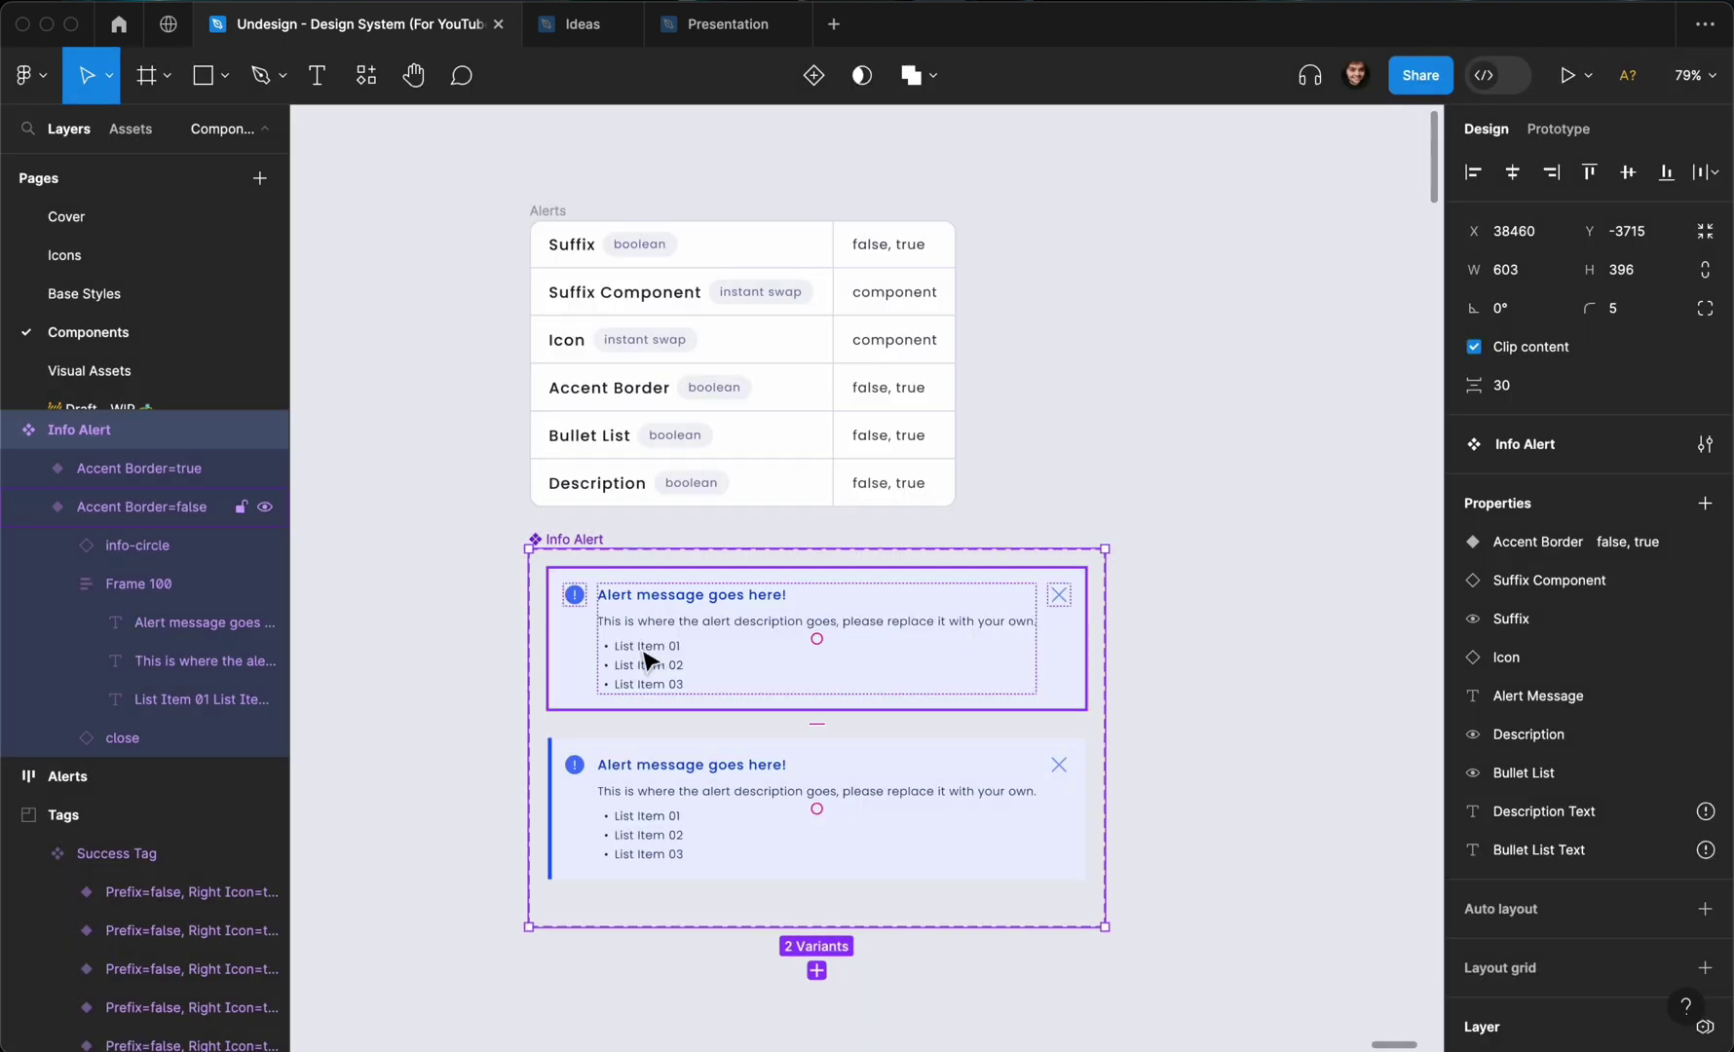
Link the bullet list text layers of both Info Alert variants to the Bullet List Text property.
{"action": "double_click", "coordinate": [645, 663]}
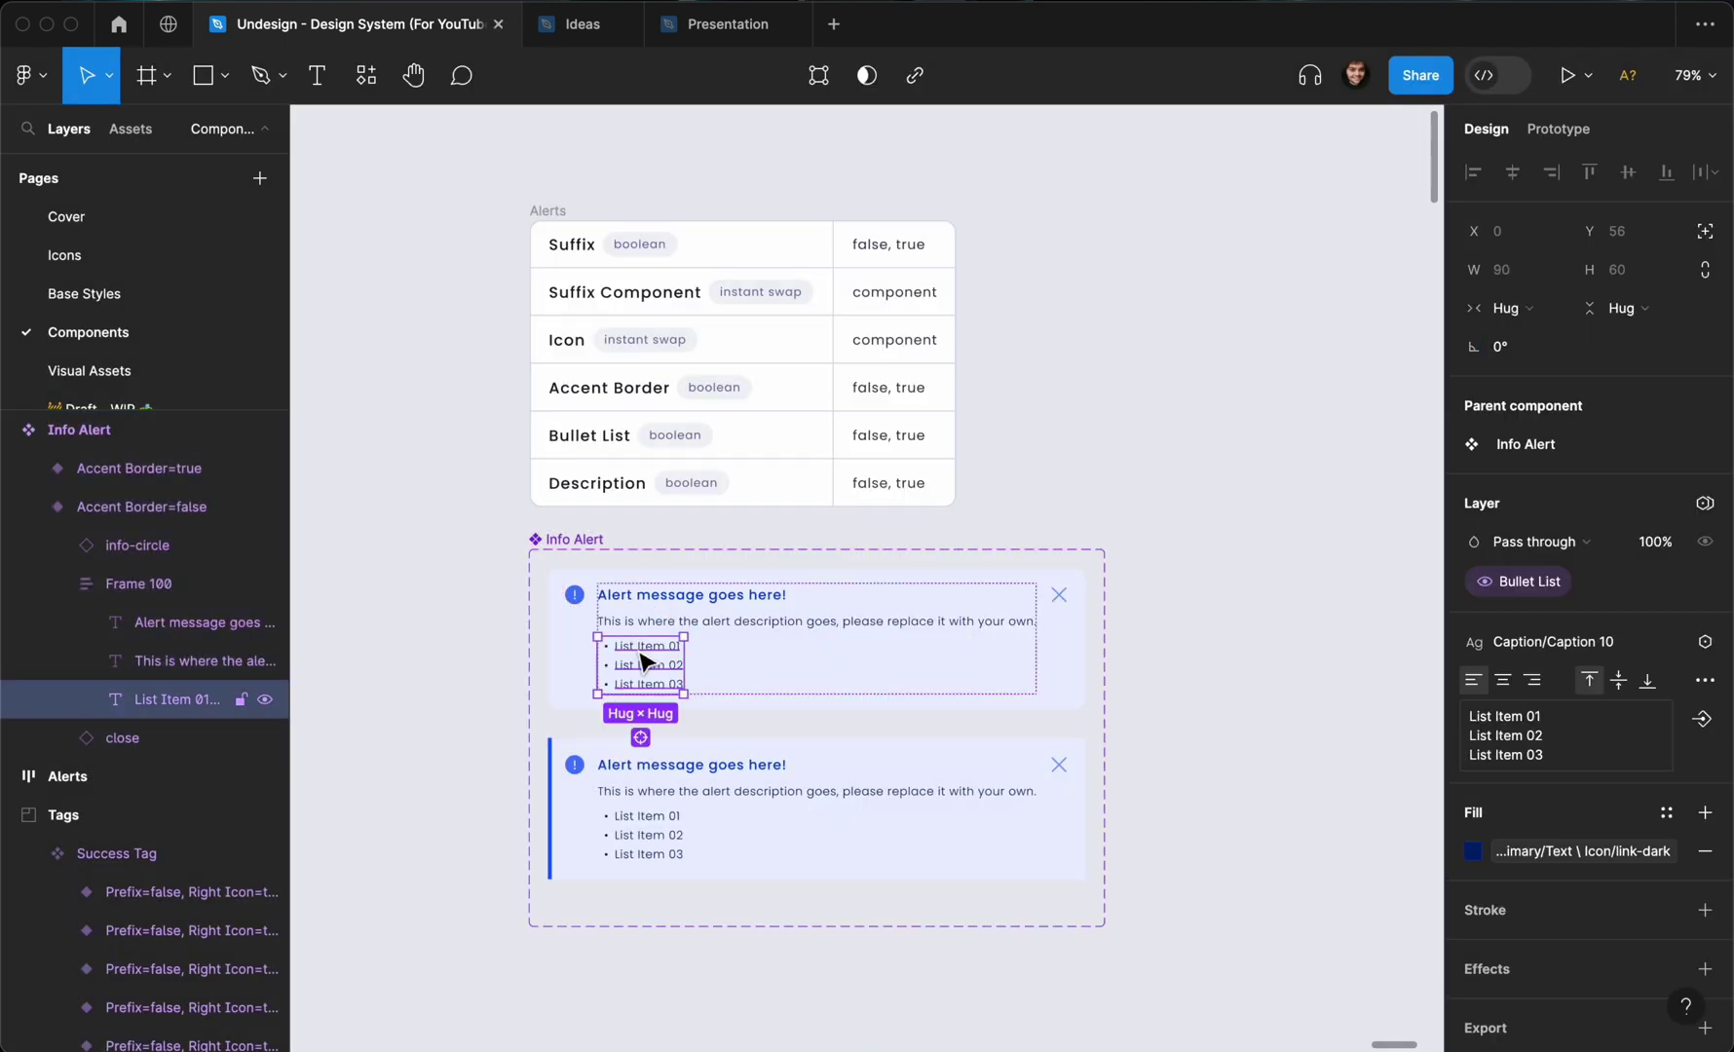
{"action": "left_click", "coordinate": [686, 838], "text": "shift"}
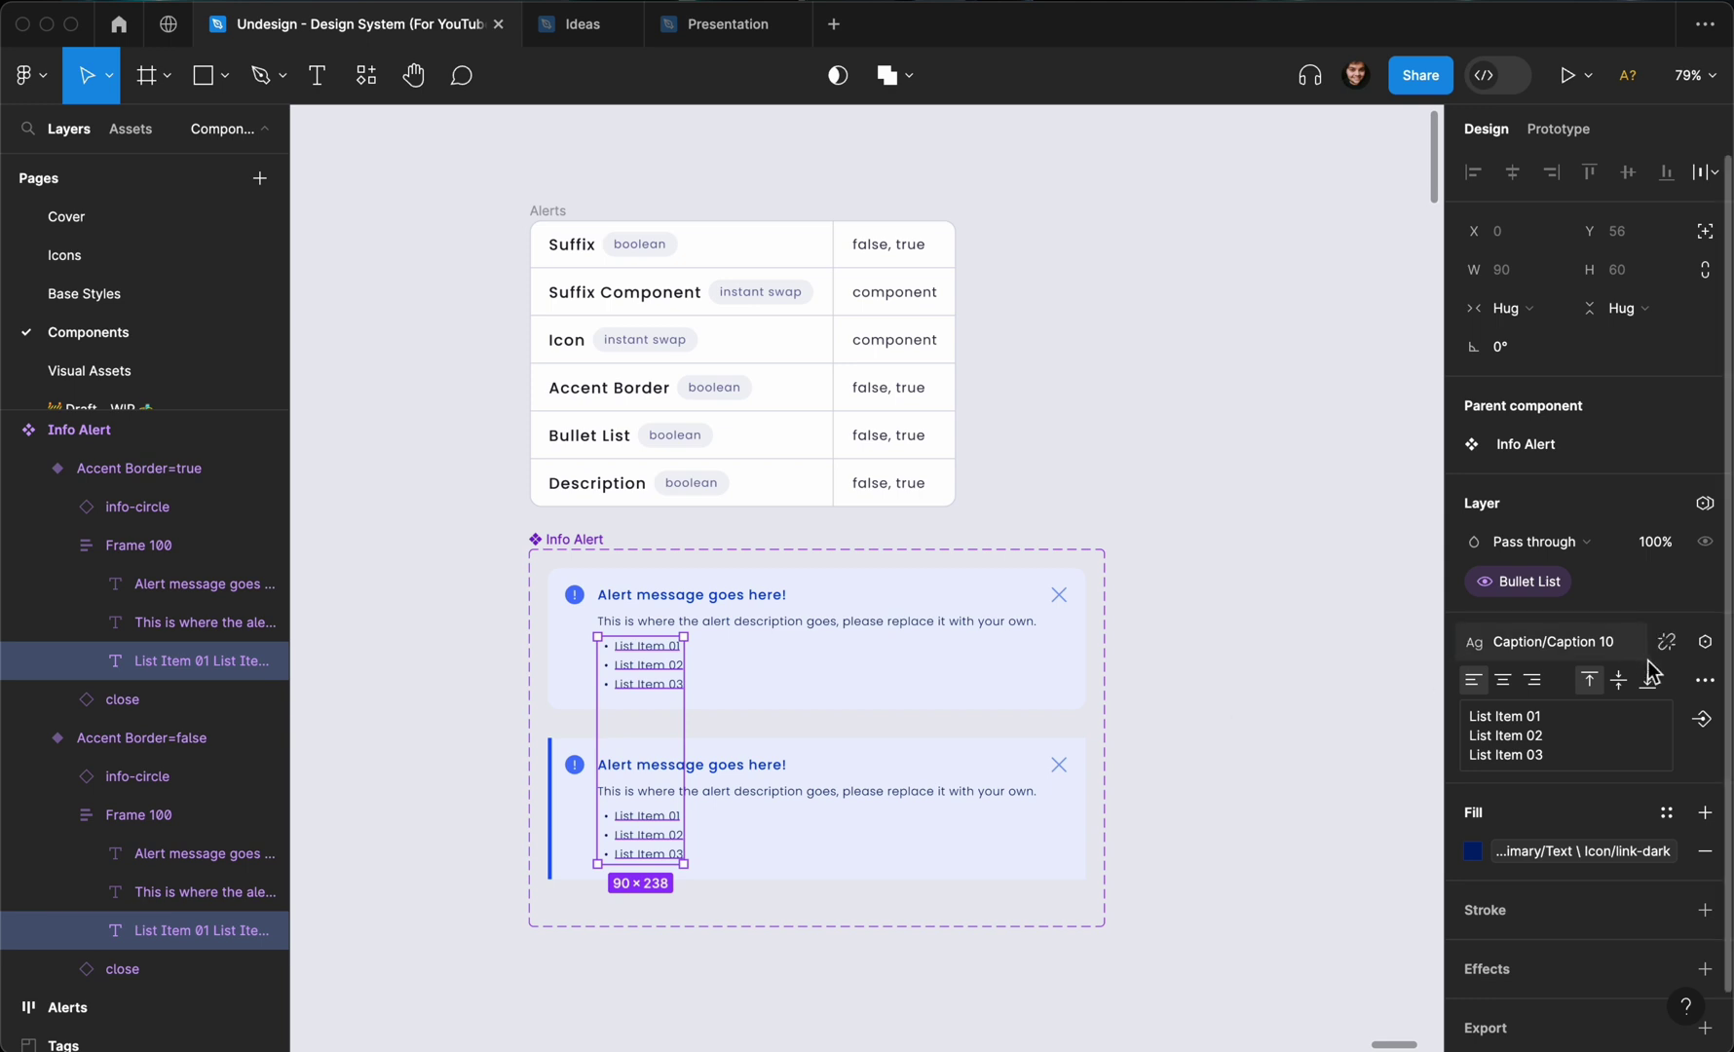
{"action": "left_click", "coordinate": [1702, 721]}
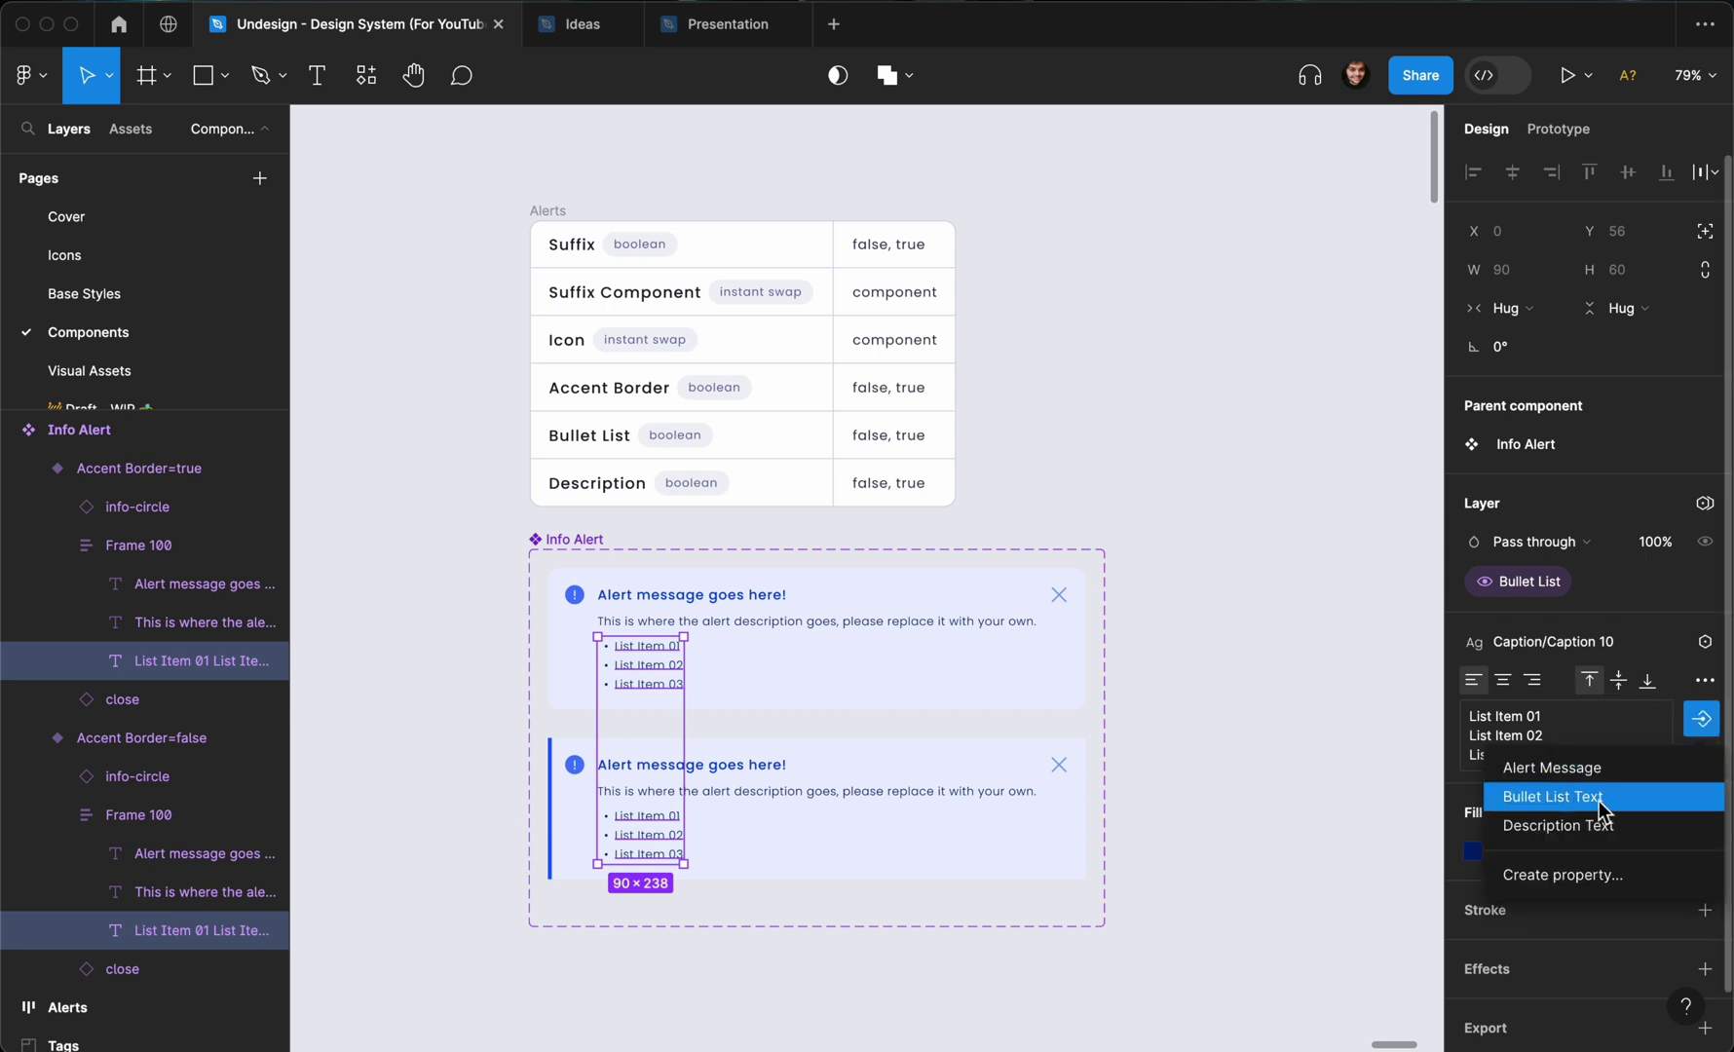
{"action": "key", "text": "Return"}
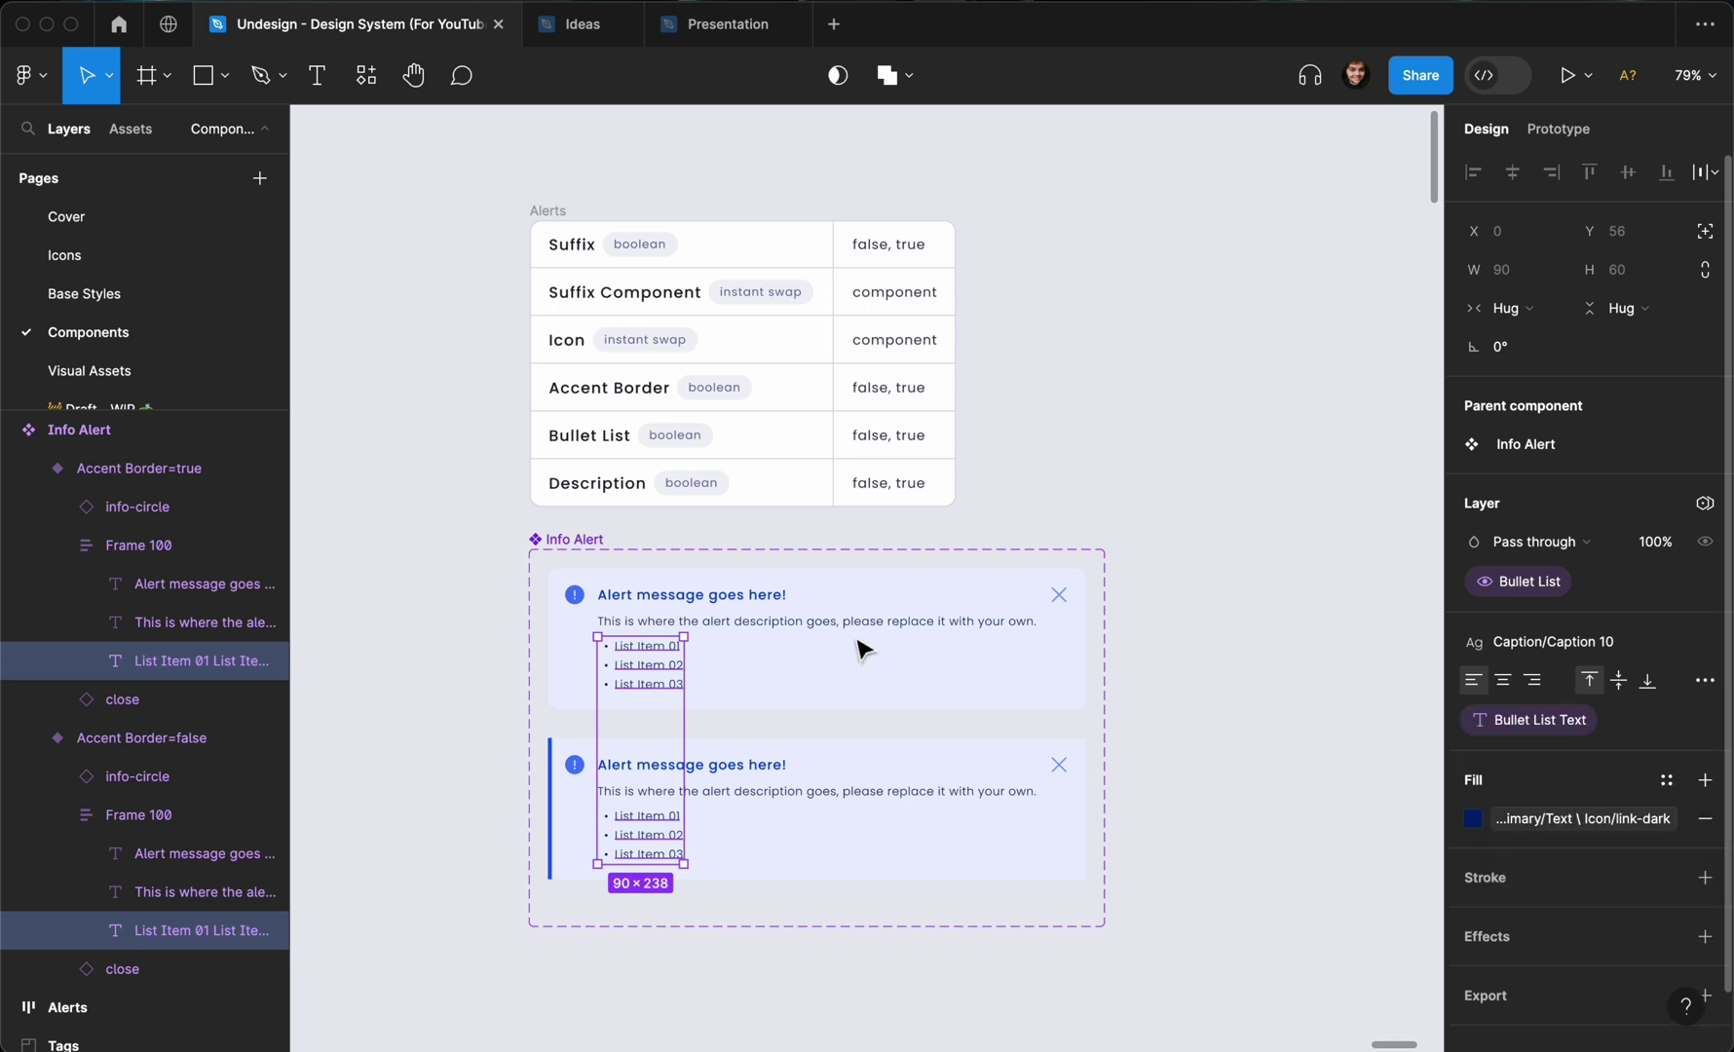
Link the description text layers of both Info Alert variants to the Description Text property.
{"action": "left_click", "coordinate": [862, 631]}
{"action": "left_click", "coordinate": [789, 801], "text": "shift"}
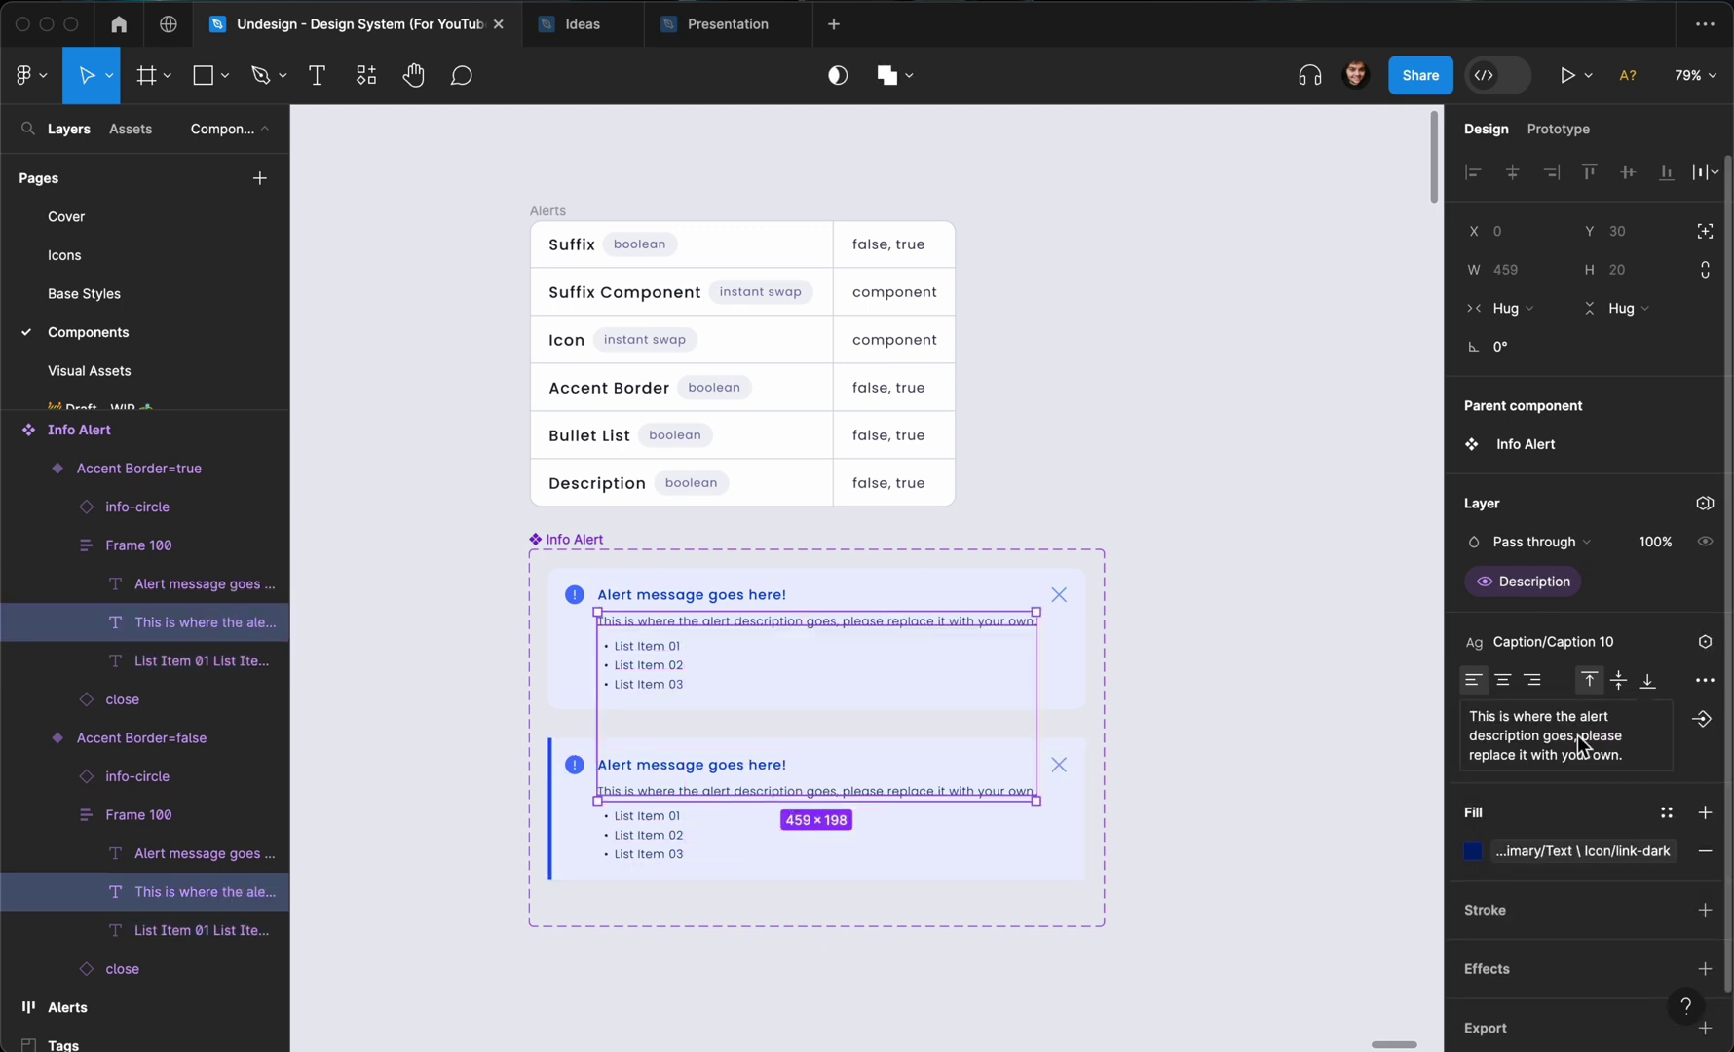
{"action": "left_click", "coordinate": [1701, 719]}
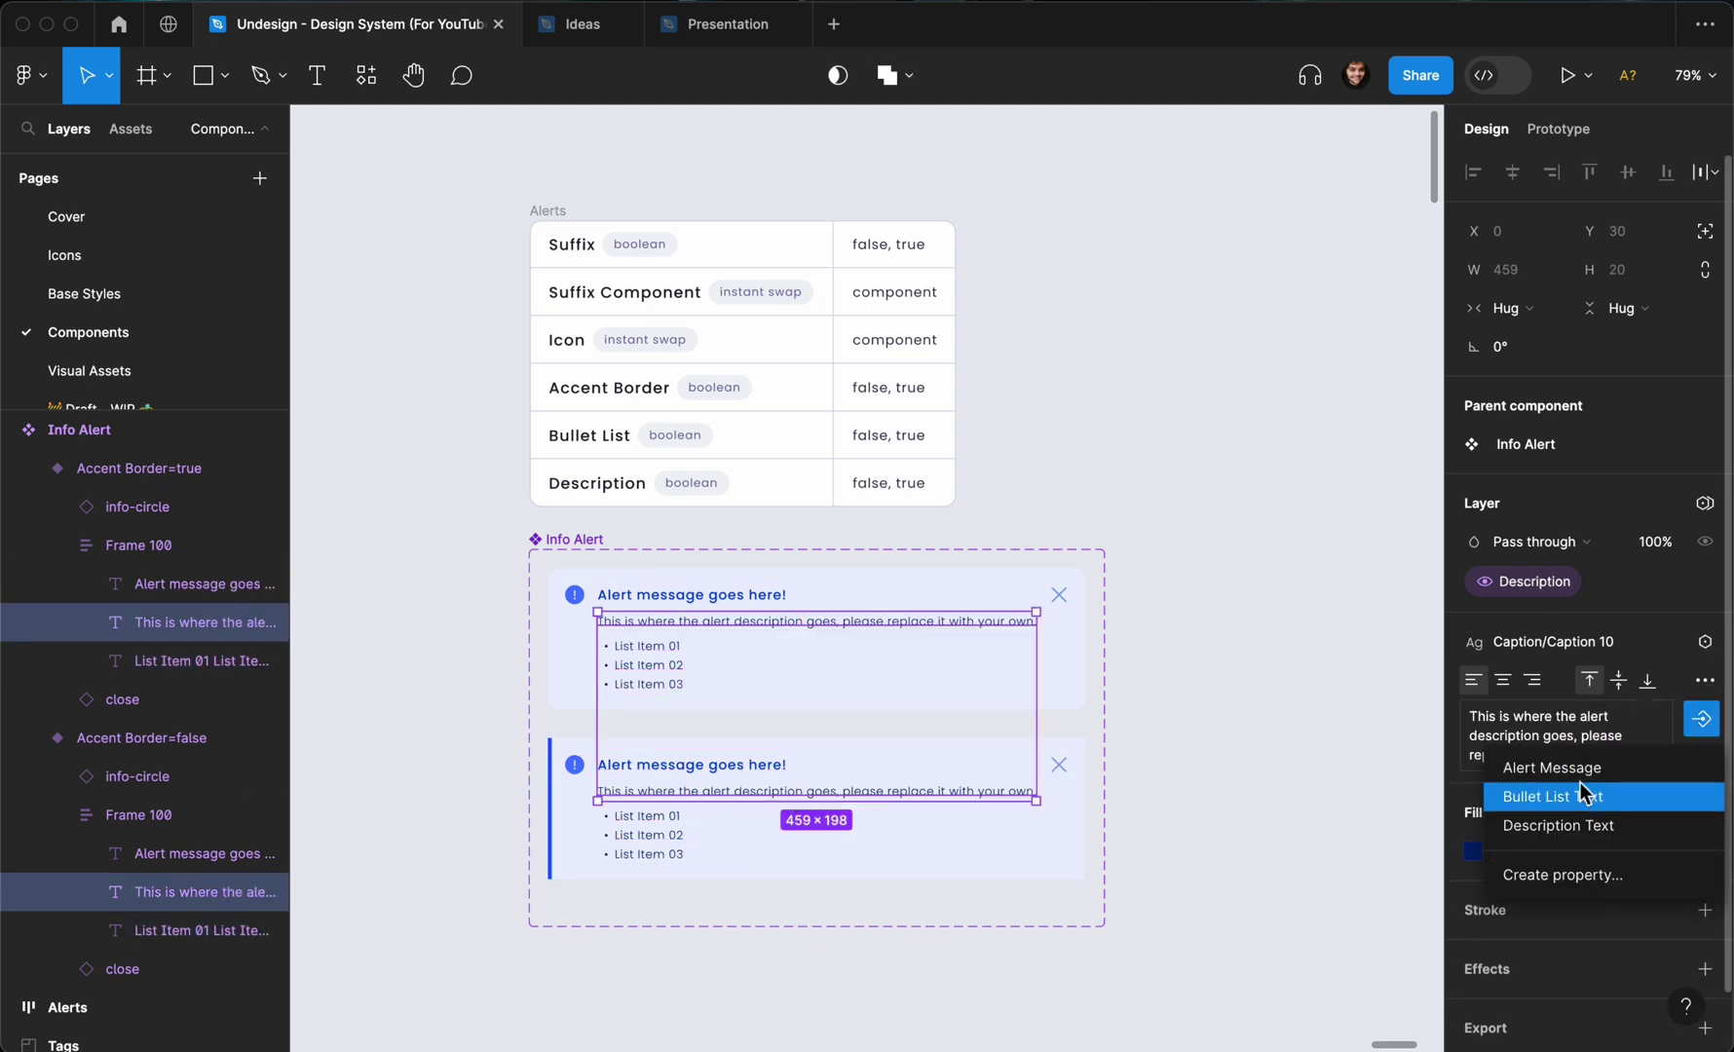
{"action": "left_click", "coordinate": [1578, 823]}
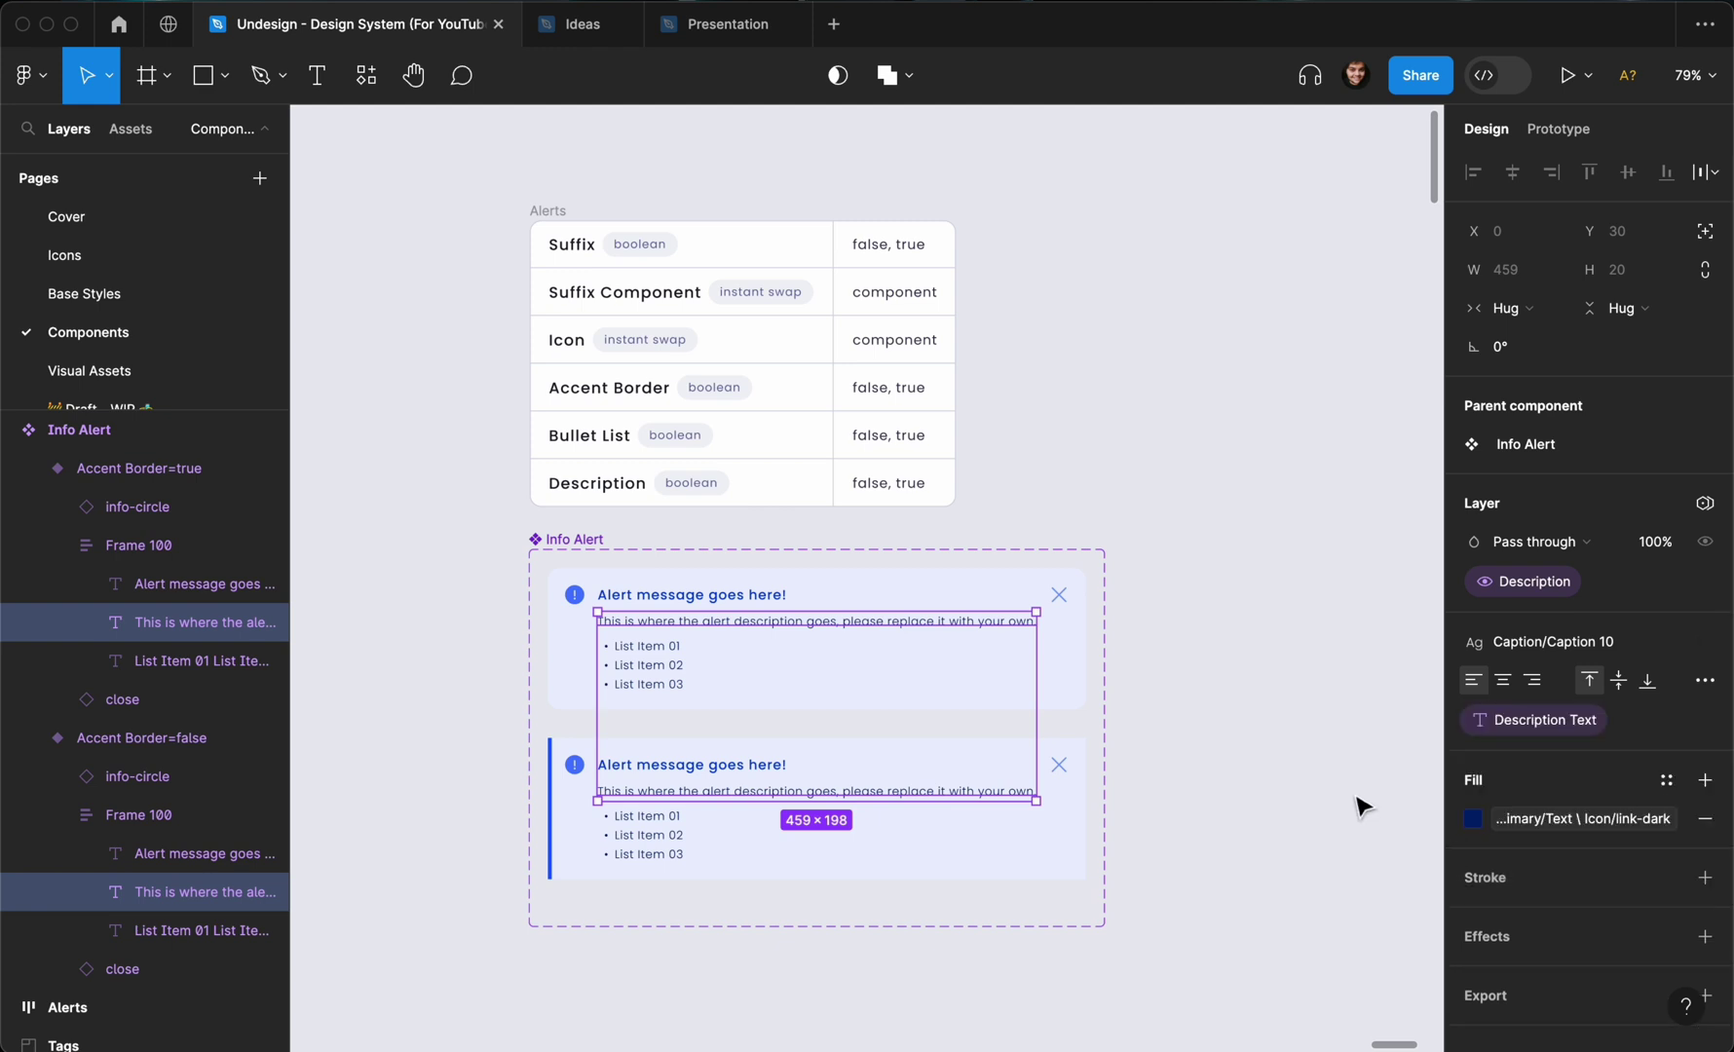
{"action": "left_click", "coordinate": [1173, 743]}
Review the Info Alert set, then the Info, Warning, Success and Error Alert component sets in the Alerts frame.
{"action": "scroll", "coordinate": [1281, 746], "scroll_direction": "up", "scroll_amount": 1}
{"action": "scroll", "coordinate": [1284, 746], "scroll_direction": "down", "scroll_amount": 2}
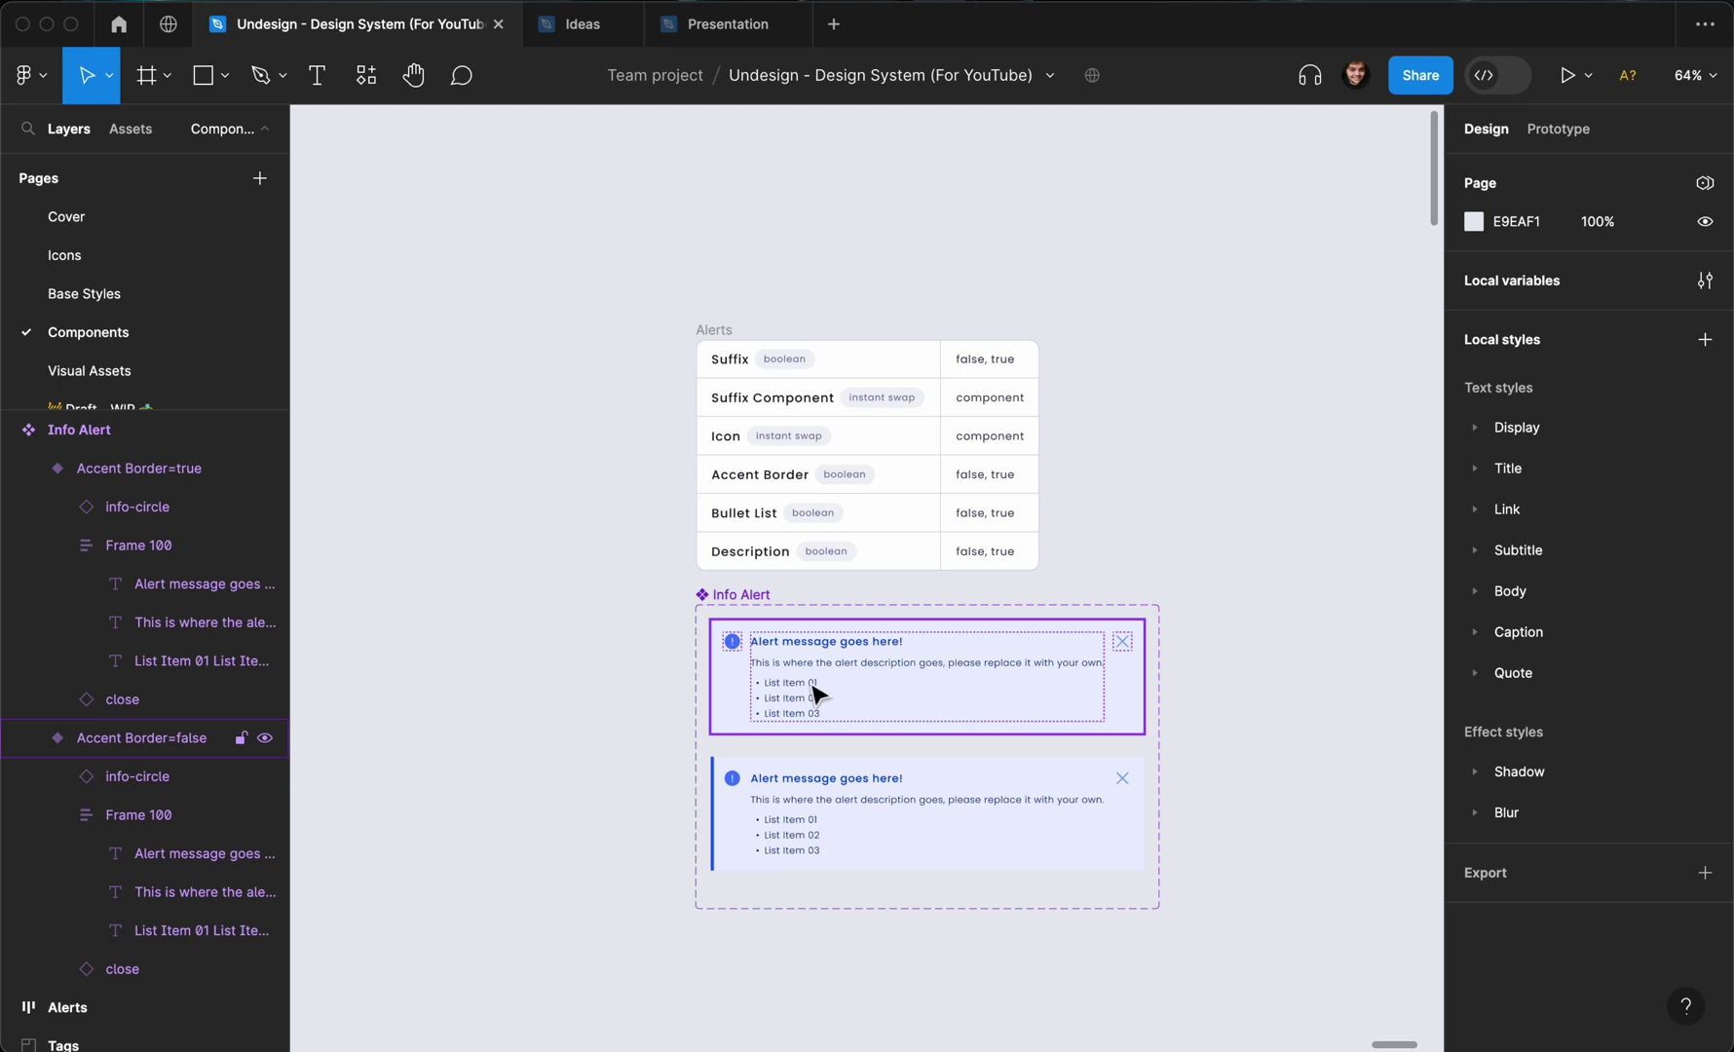
{"action": "scroll", "coordinate": [891, 702], "scroll_direction": "down", "scroll_amount": 1}
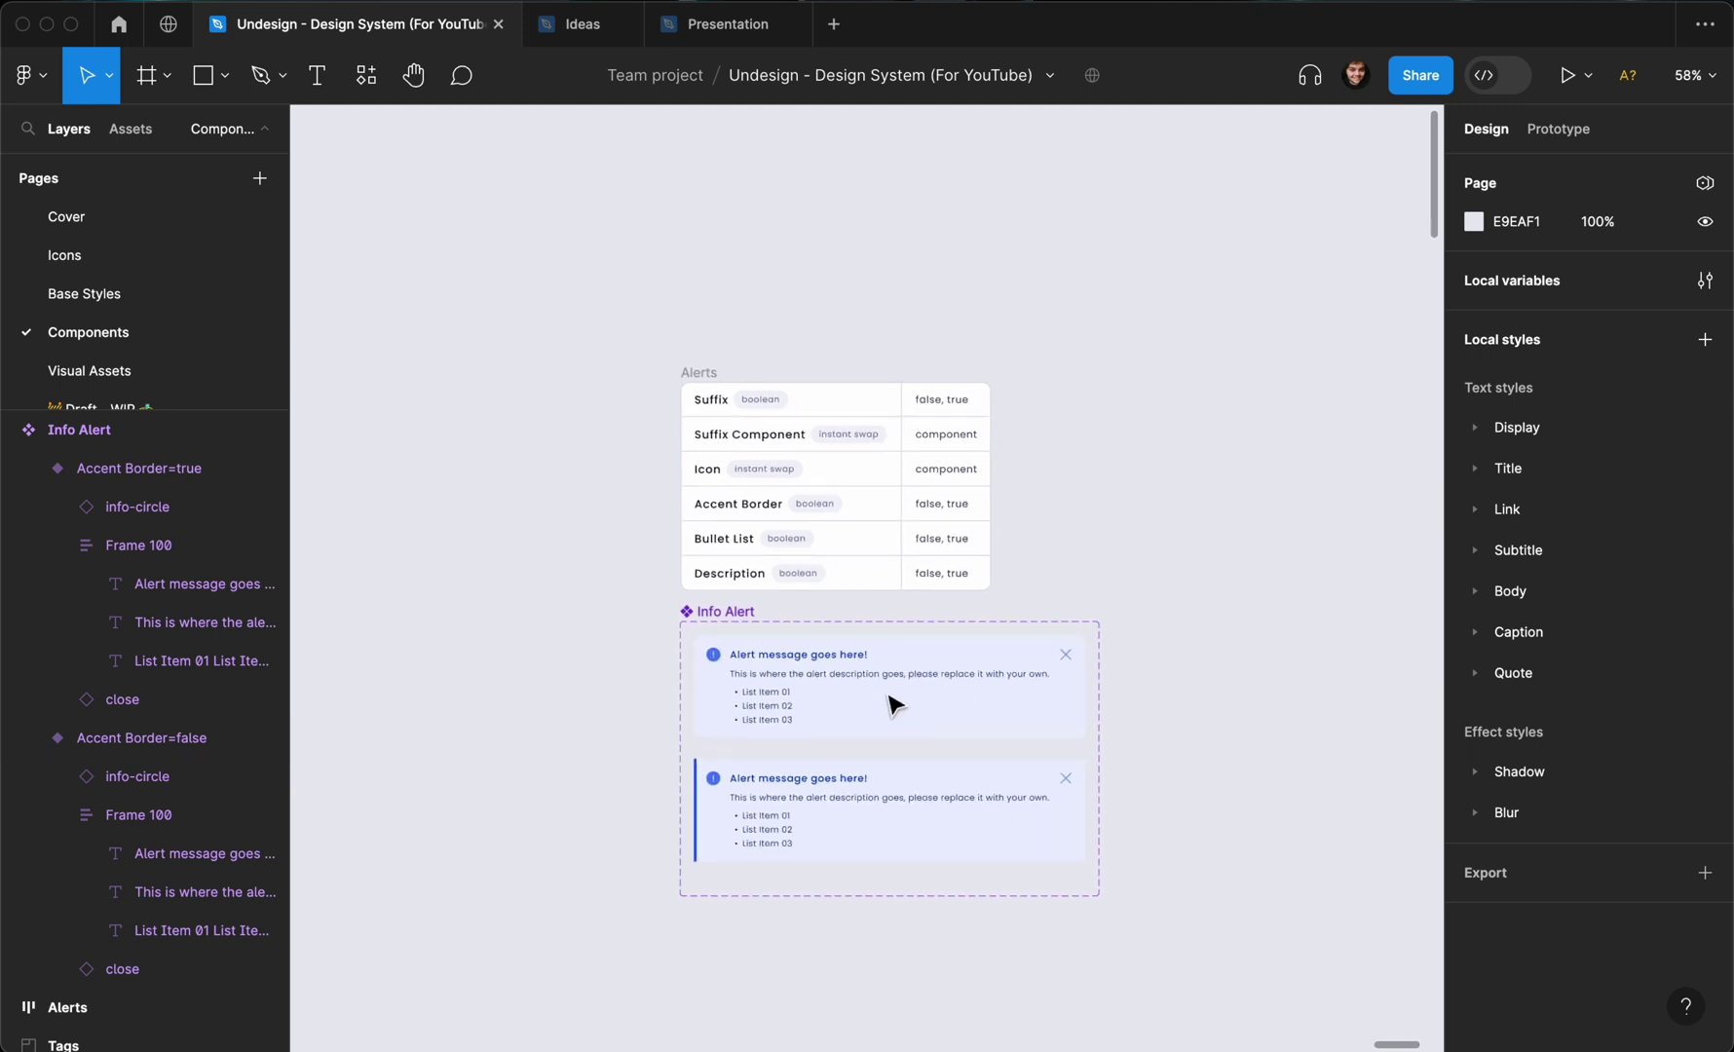
{"action": "scroll", "coordinate": [857, 677], "scroll_direction": "down", "scroll_amount": 1}
{"action": "scroll", "coordinate": [857, 677], "scroll_direction": "down", "scroll_amount": 1}
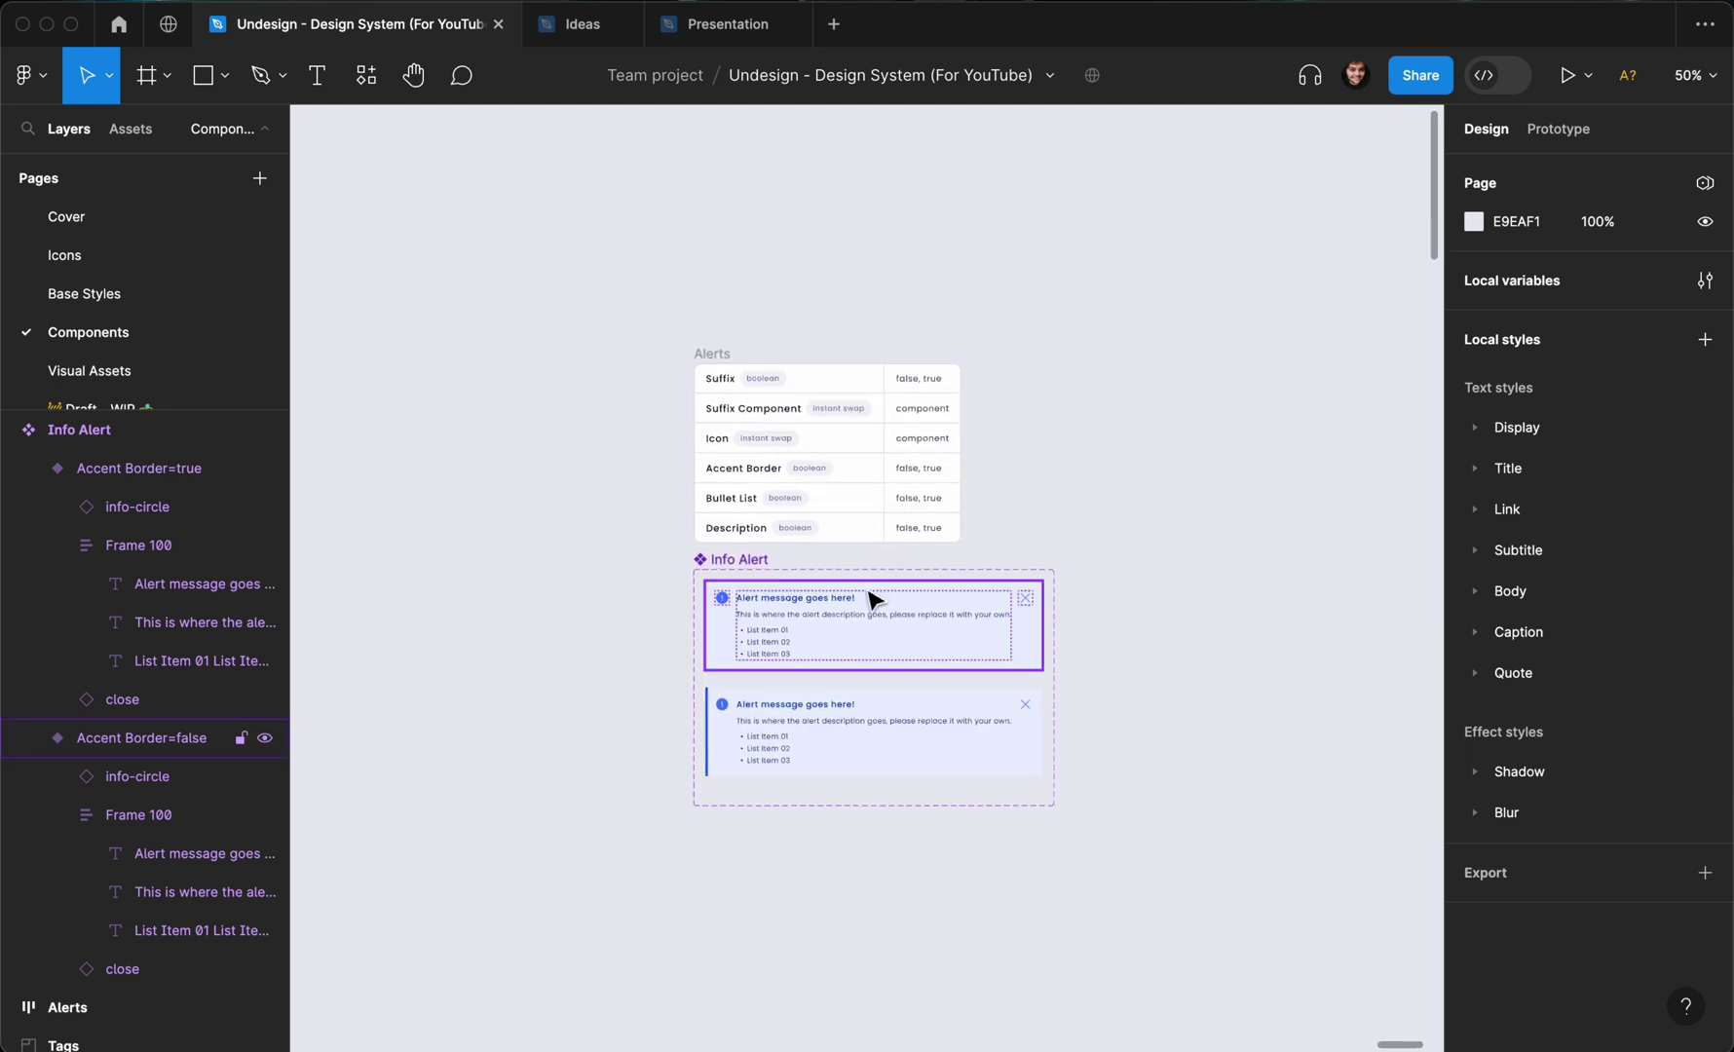
{"action": "scroll", "coordinate": [842, 751], "scroll_direction": "down", "scroll_amount": 3}
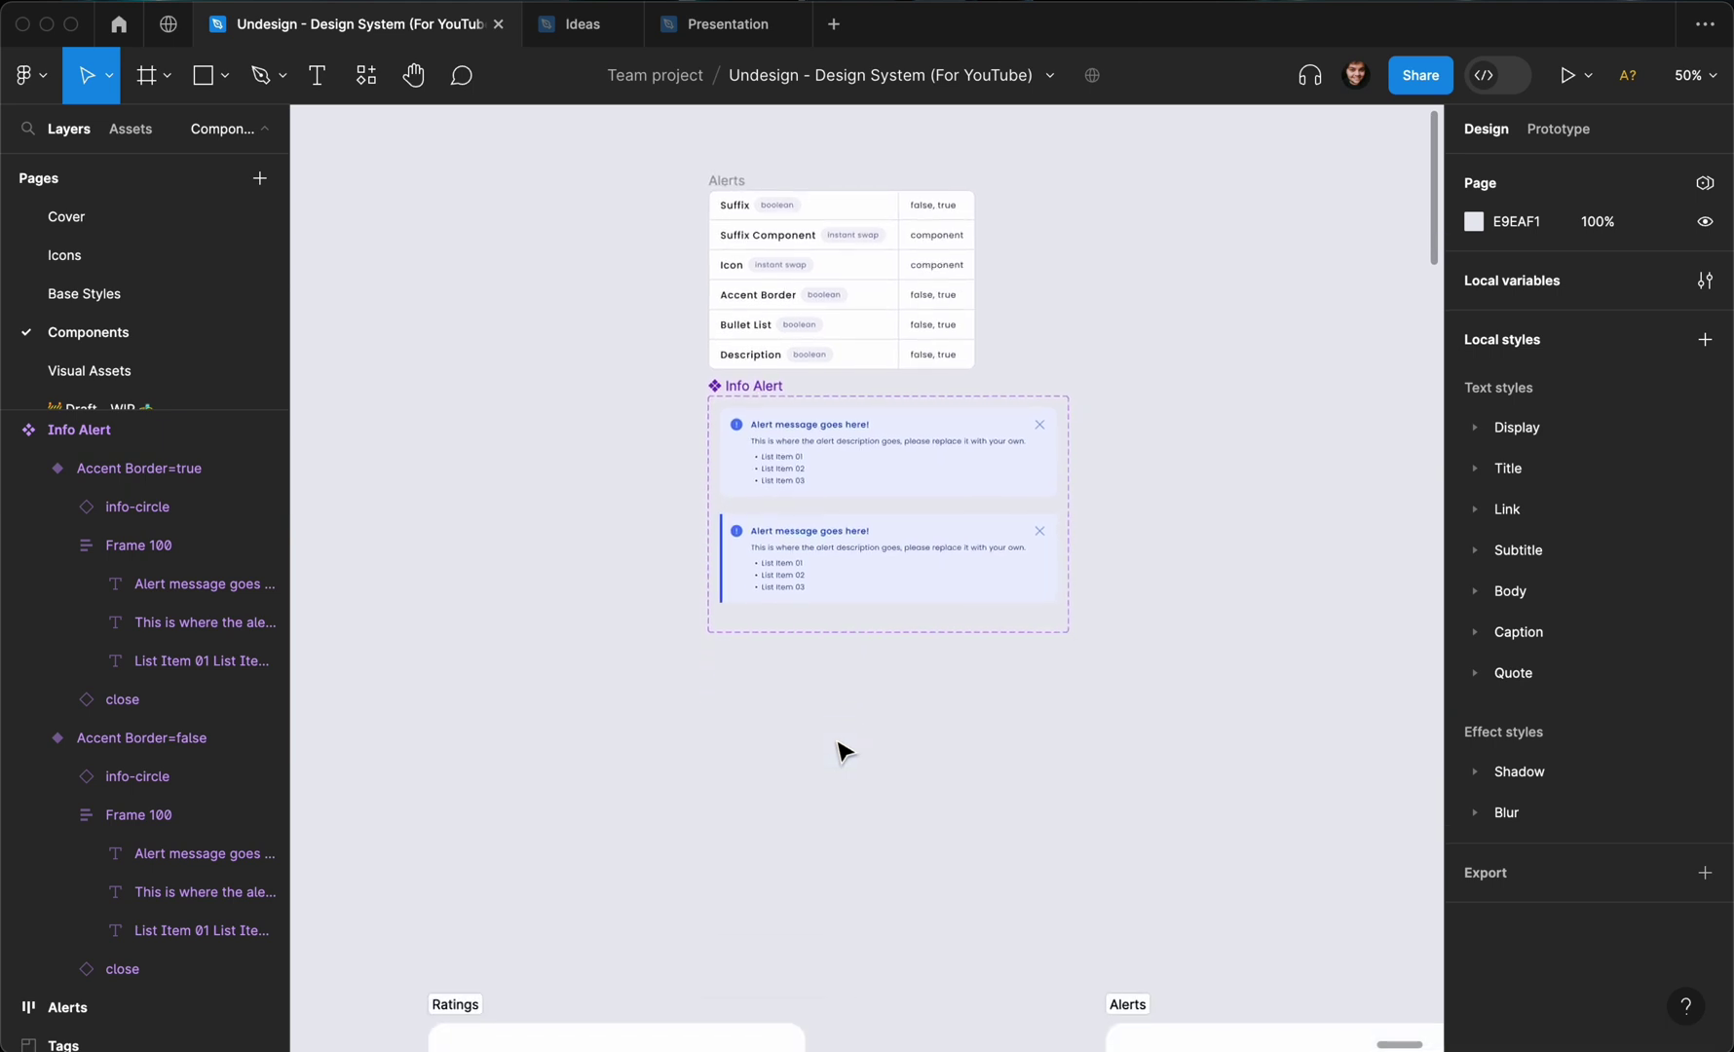
{"action": "scroll", "coordinate": [844, 799], "scroll_direction": "up", "scroll_amount": 4}
{"action": "scroll", "coordinate": [844, 807], "scroll_direction": "down", "scroll_amount": 2}
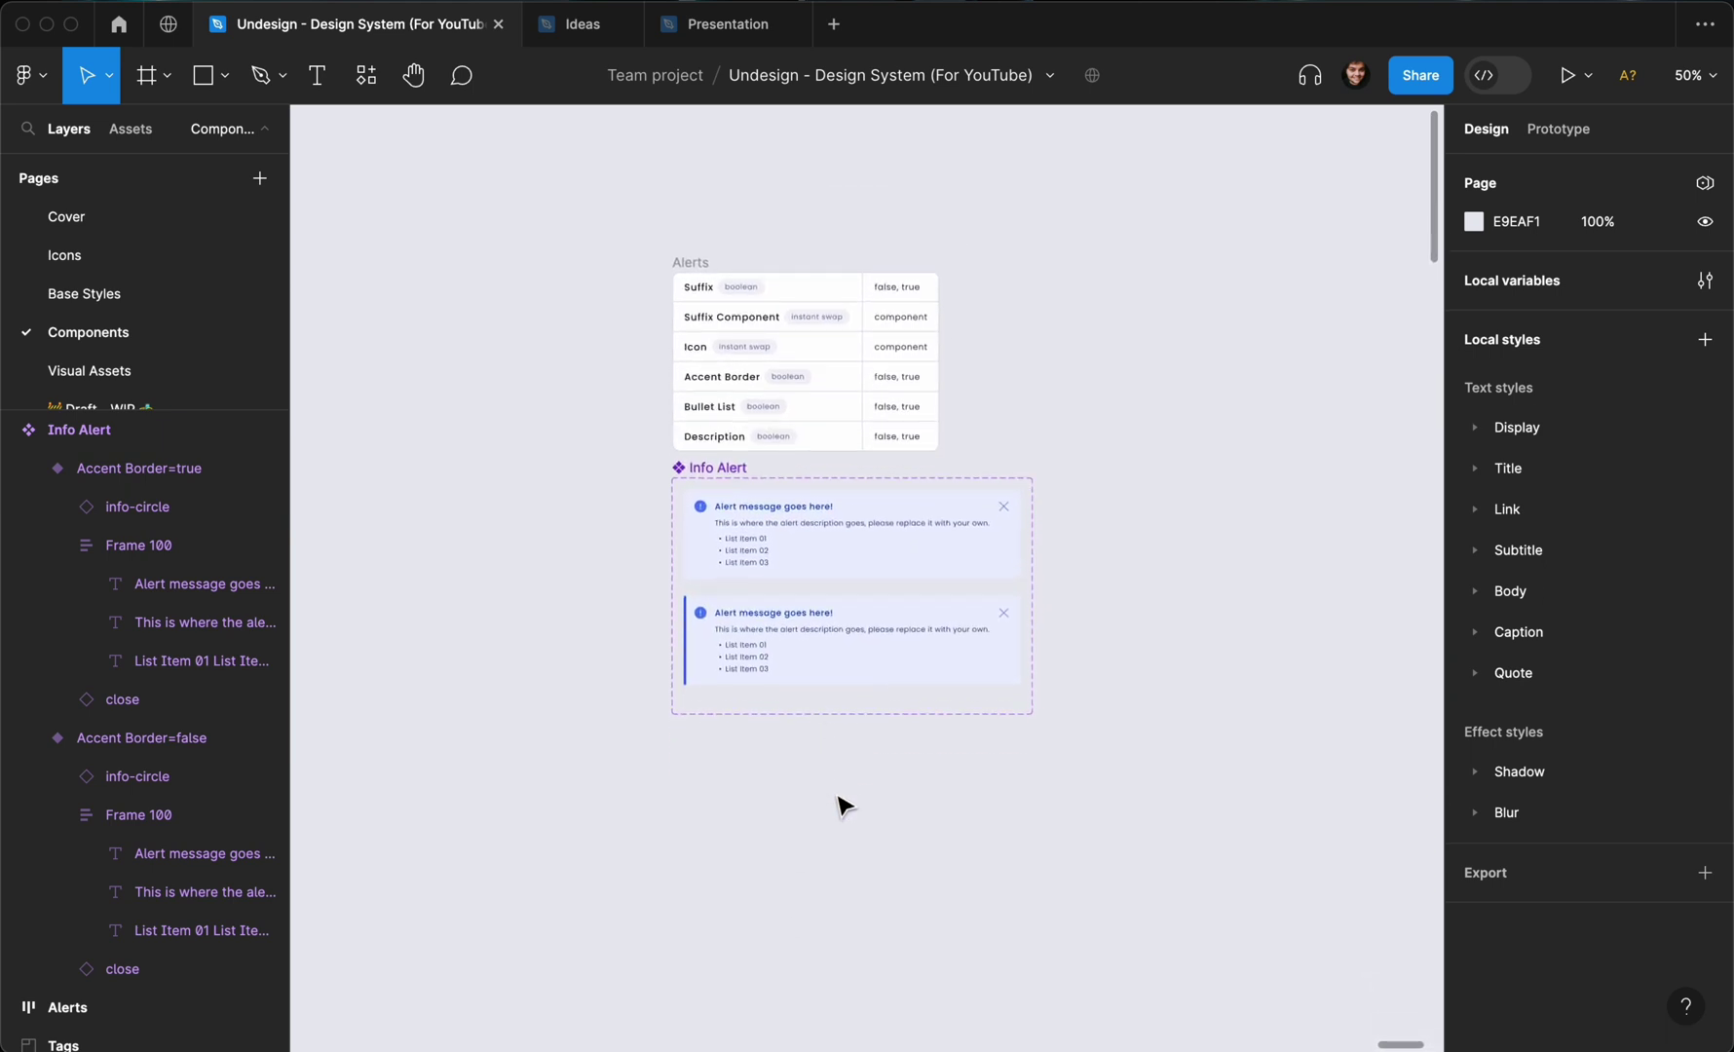
{"action": "scroll", "coordinate": [844, 807], "scroll_direction": "up", "scroll_amount": 2}
{"action": "scroll", "coordinate": [844, 806], "scroll_direction": "up", "scroll_amount": 1}
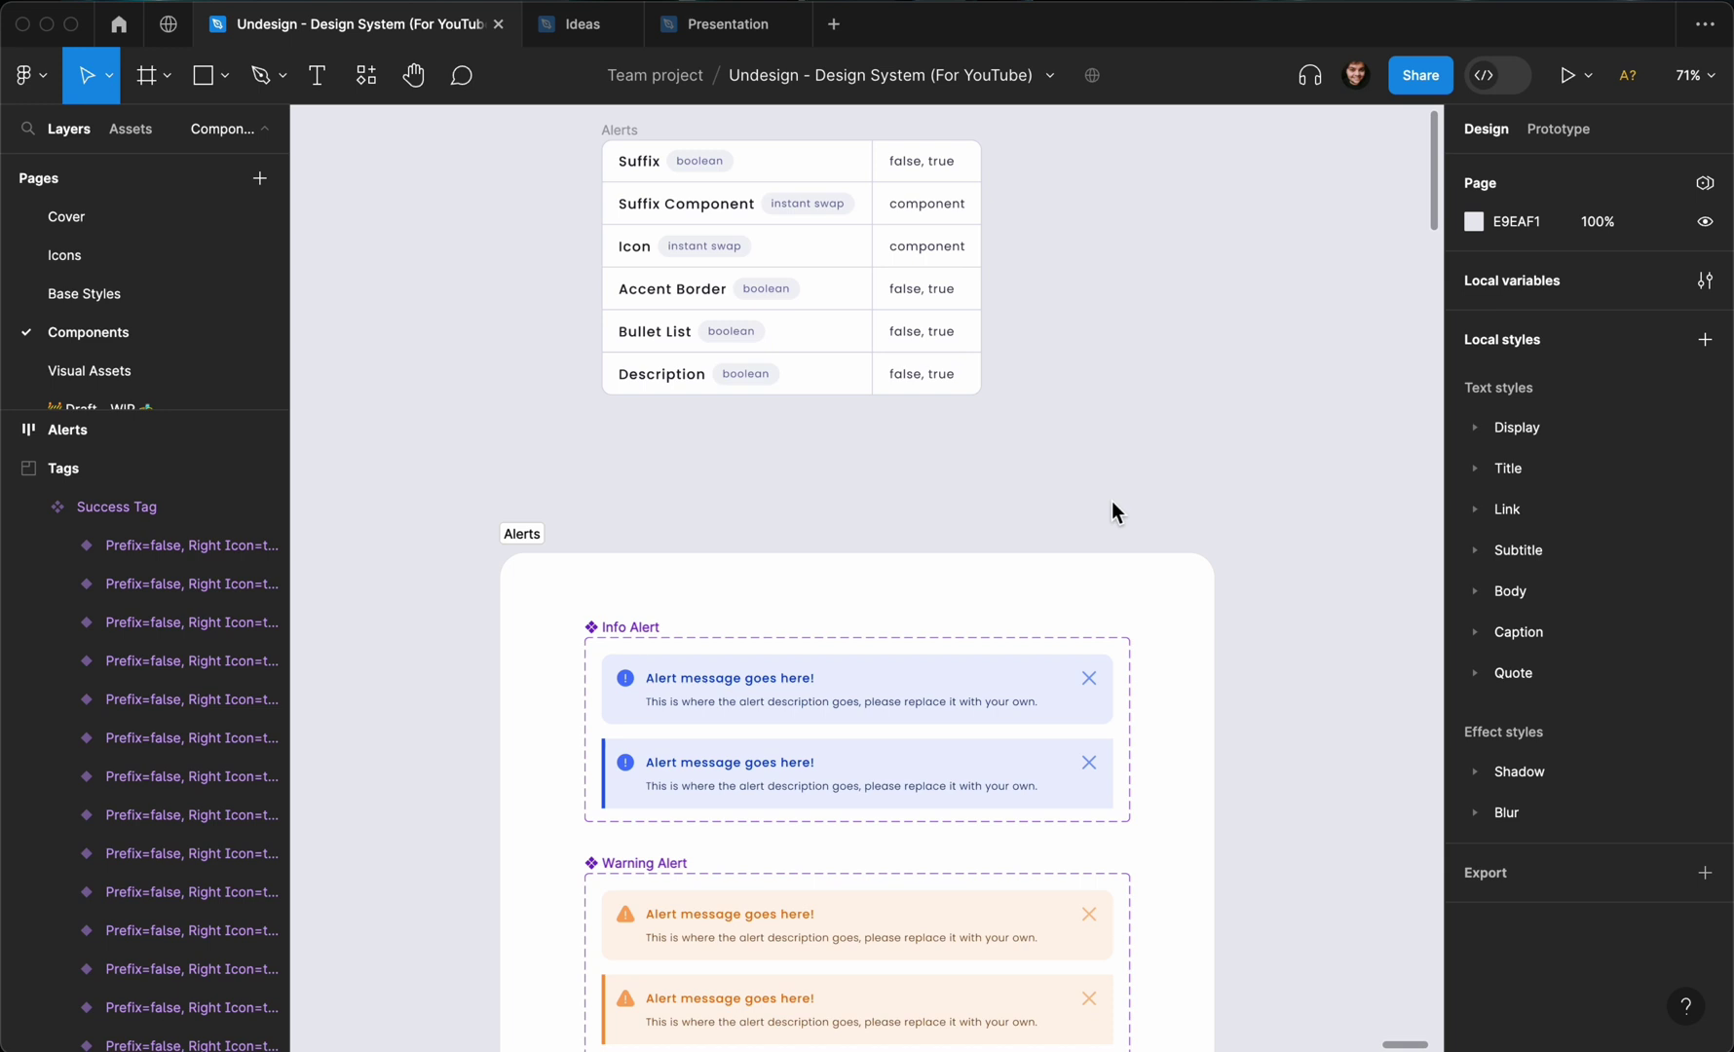
{"action": "scroll", "coordinate": [1111, 502], "scroll_direction": "down", "scroll_amount": 3}
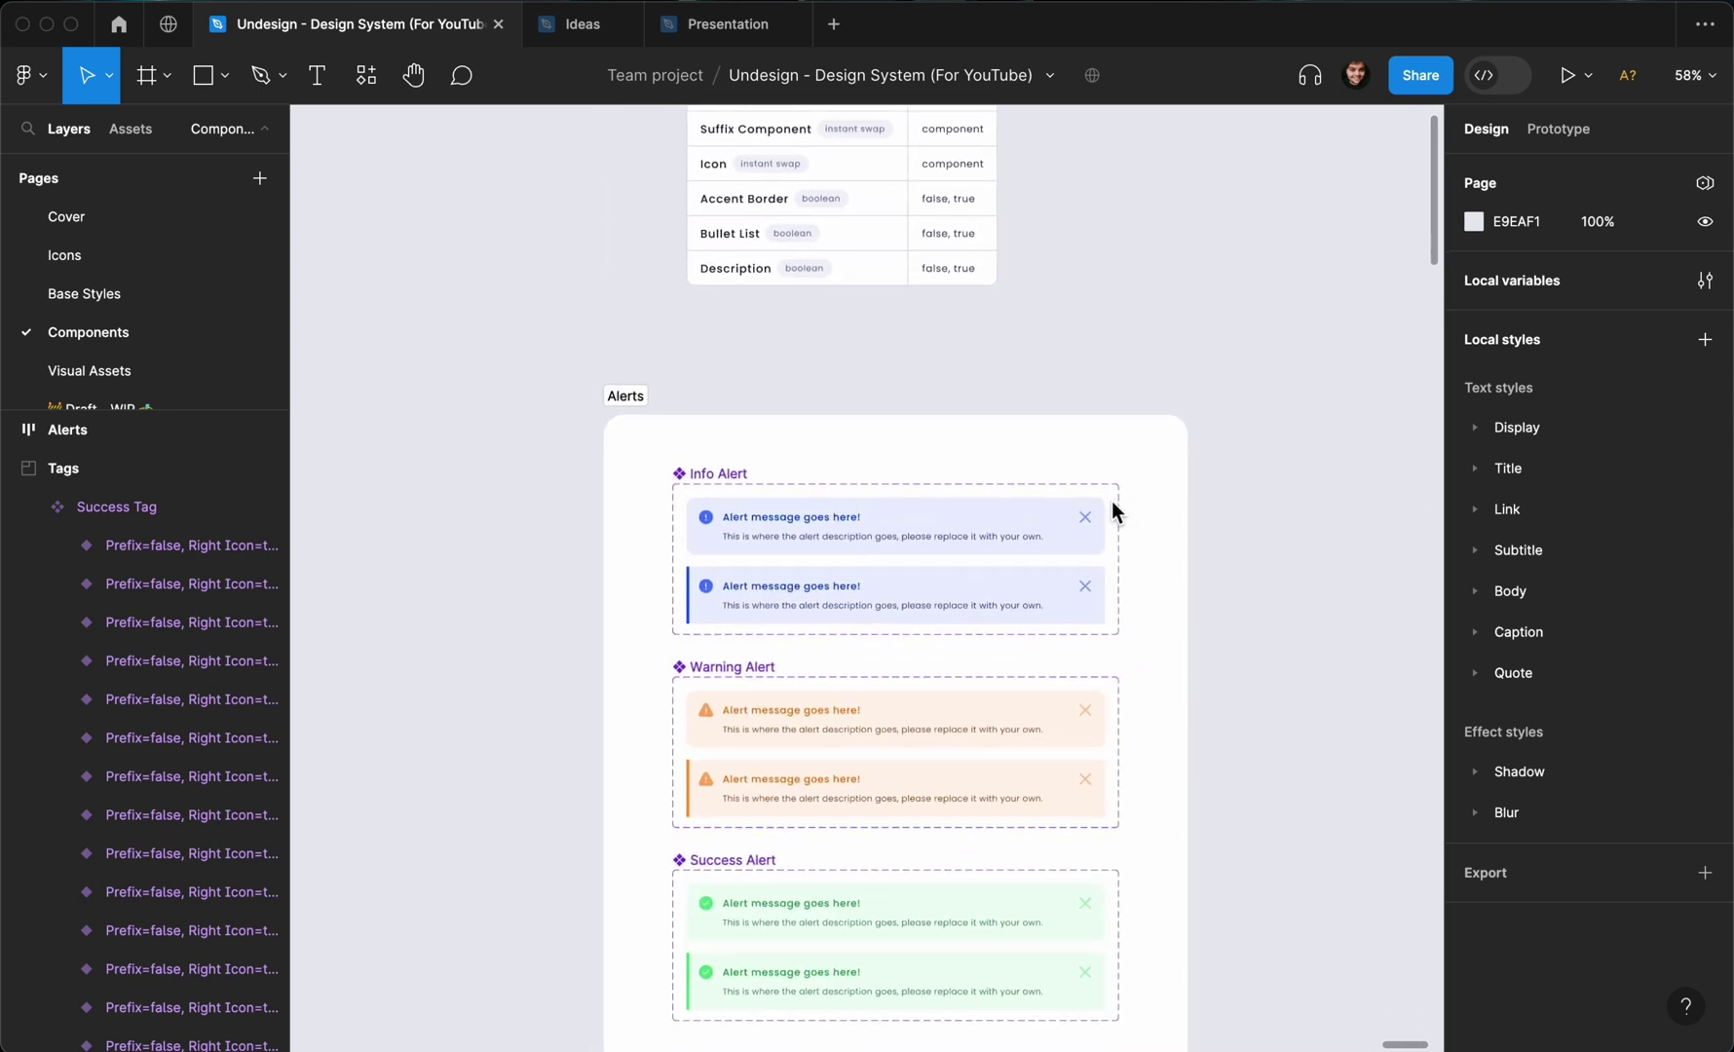
{"action": "scroll", "coordinate": [1114, 509], "scroll_direction": "down", "scroll_amount": 5}
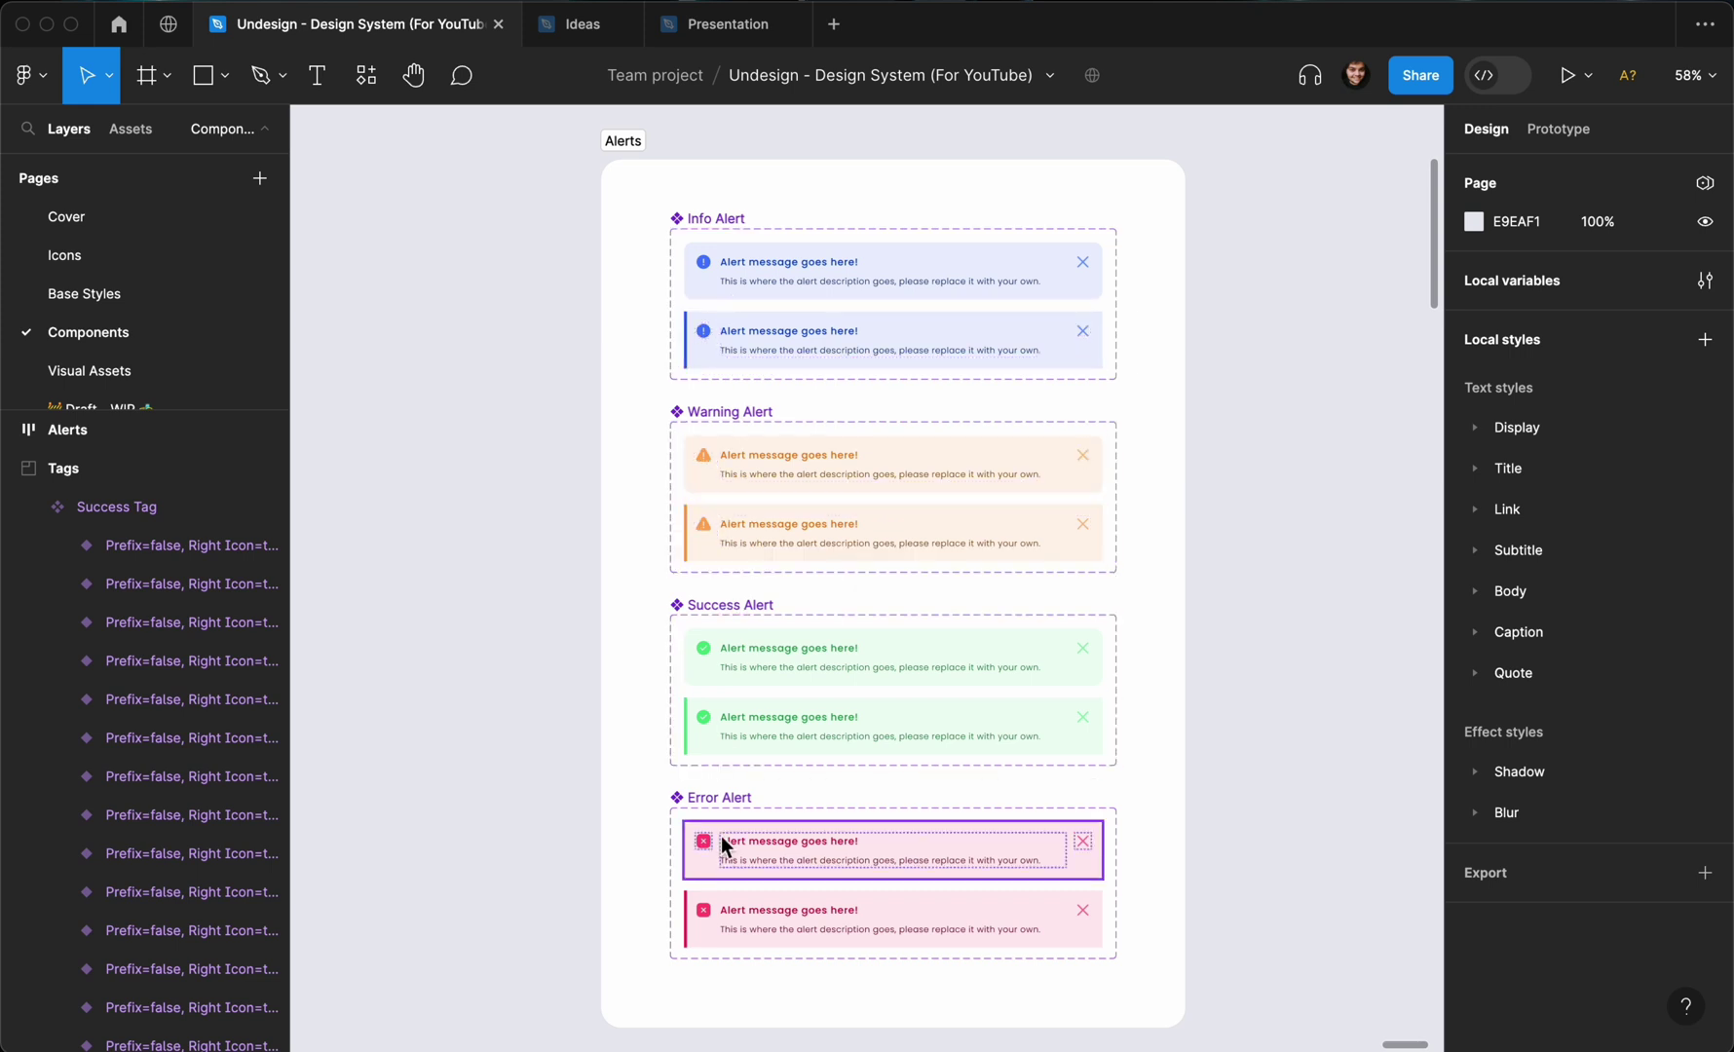
{"action": "scroll", "coordinate": [724, 815], "scroll_direction": "up", "scroll_amount": 5}
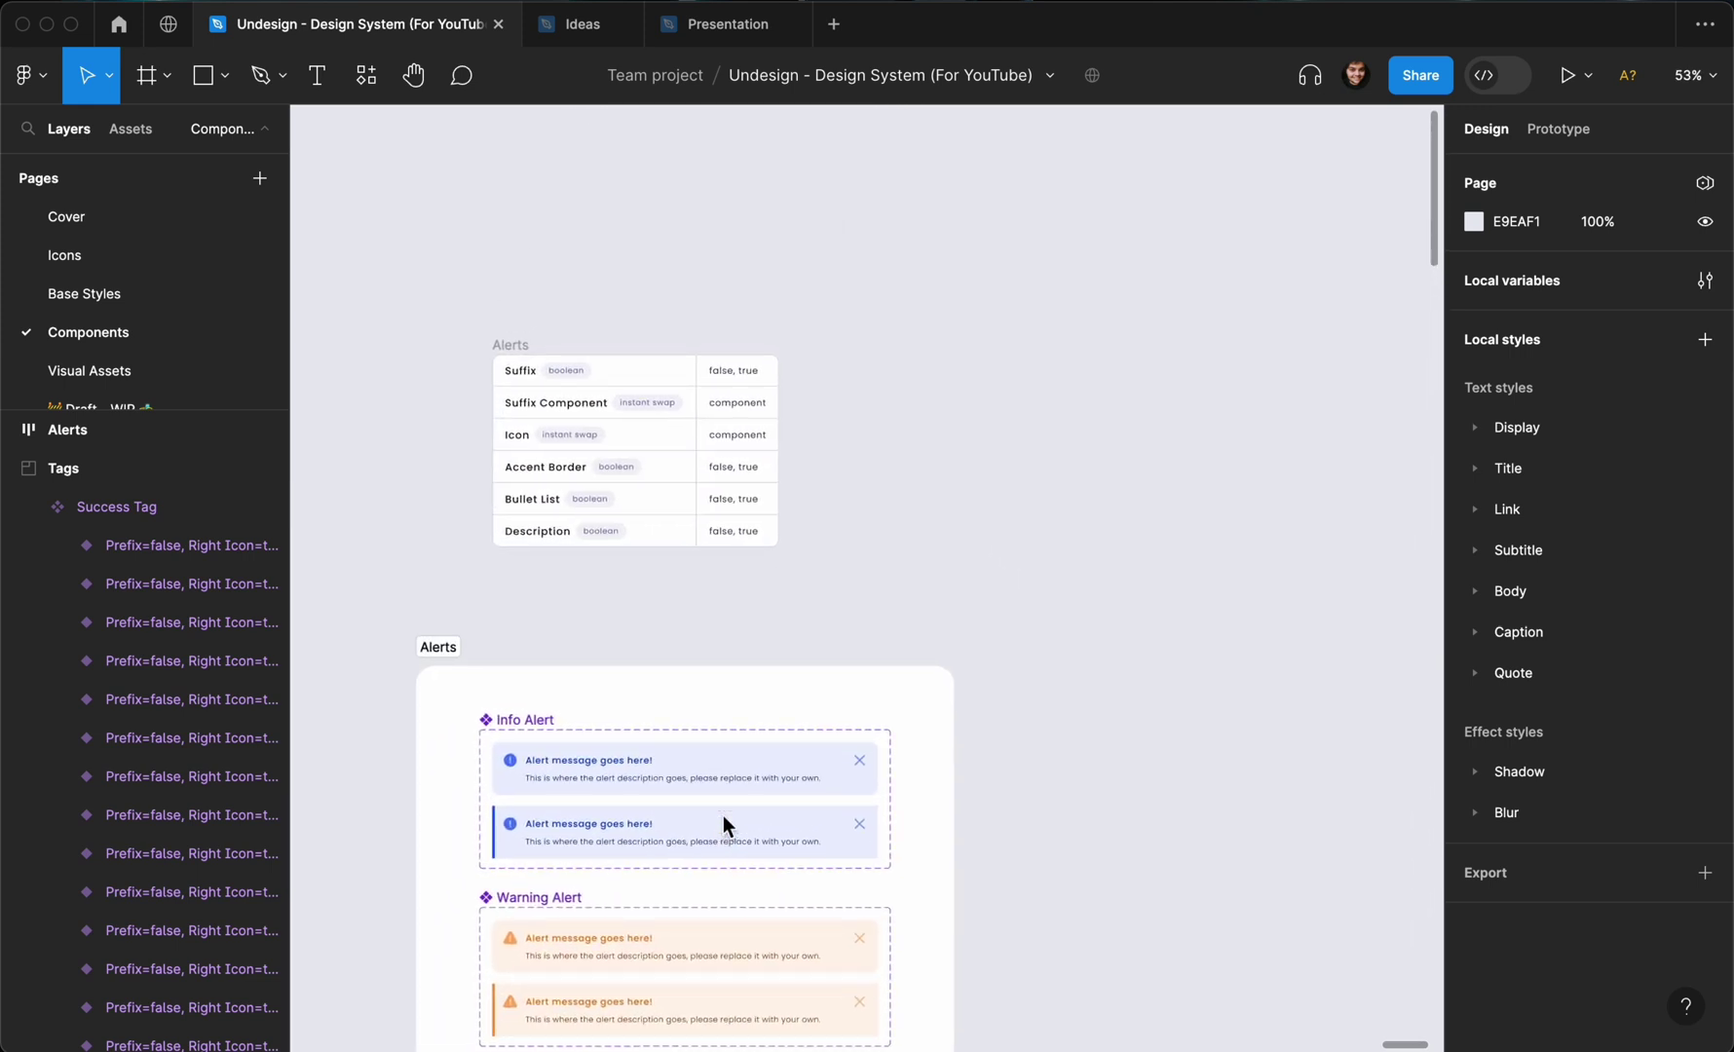
{"action": "scroll", "coordinate": [723, 816], "scroll_direction": "up", "scroll_amount": 4}
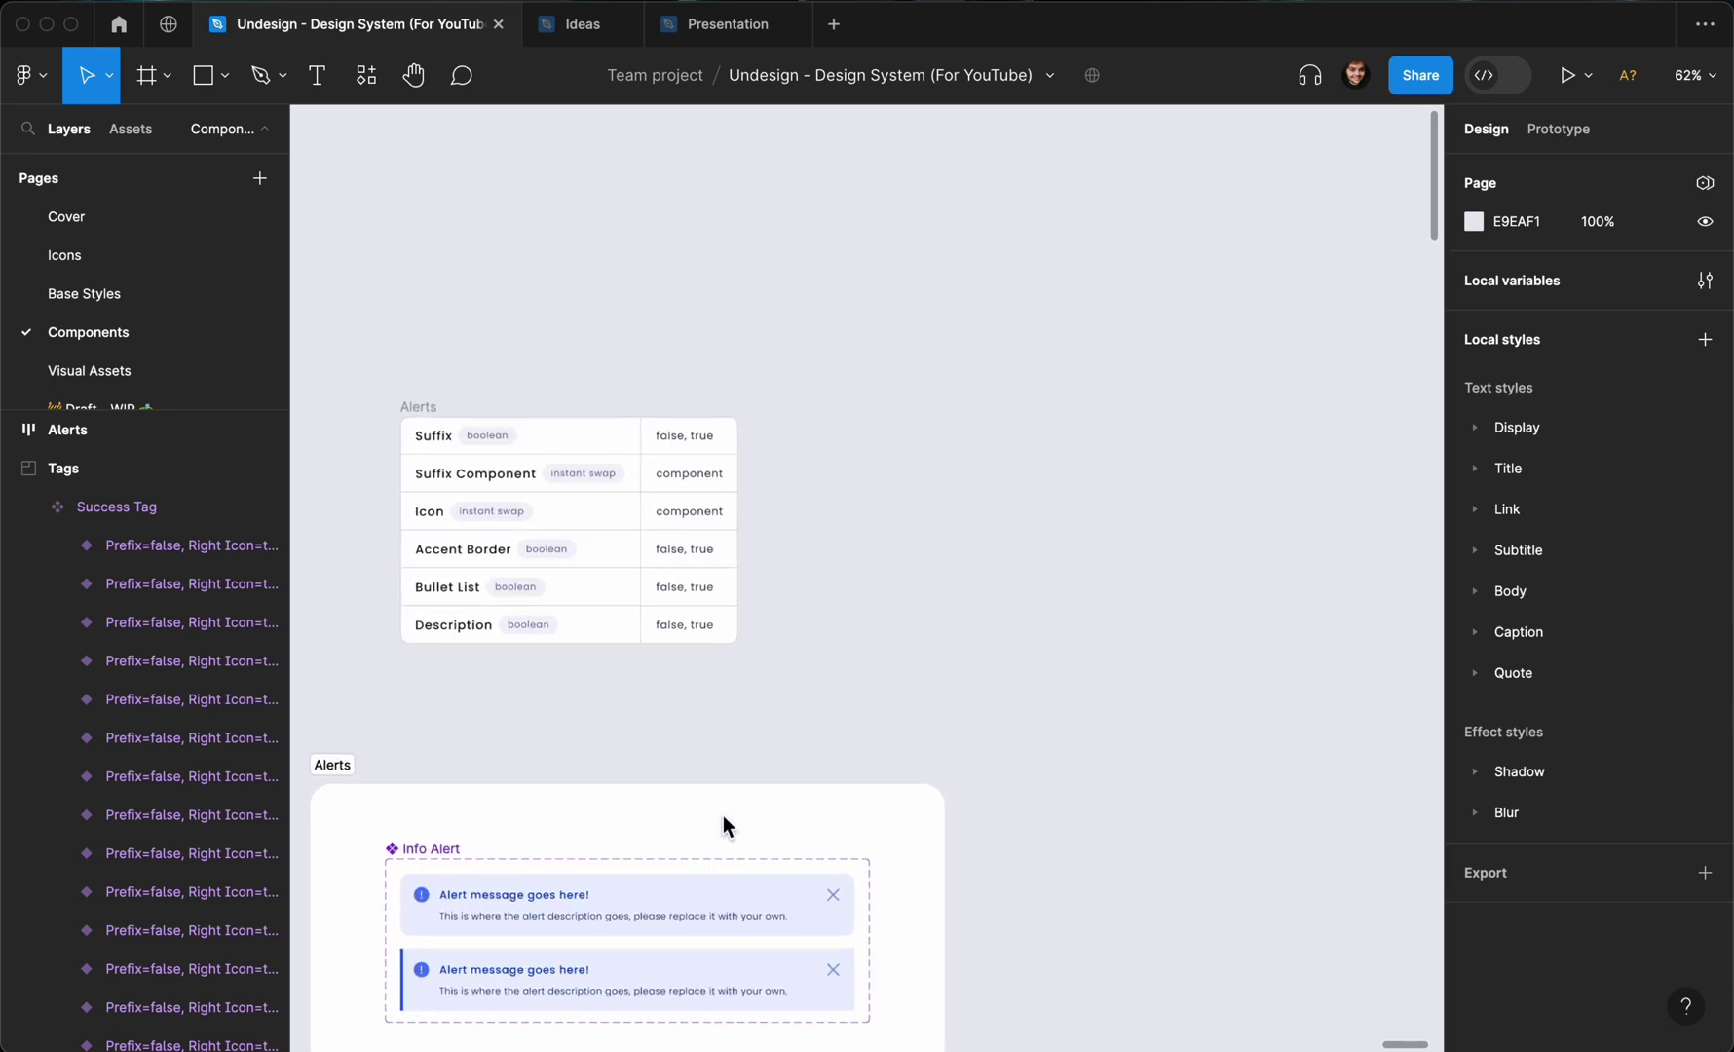
{"action": "scroll", "coordinate": [801, 703], "scroll_direction": "up", "scroll_amount": 5}
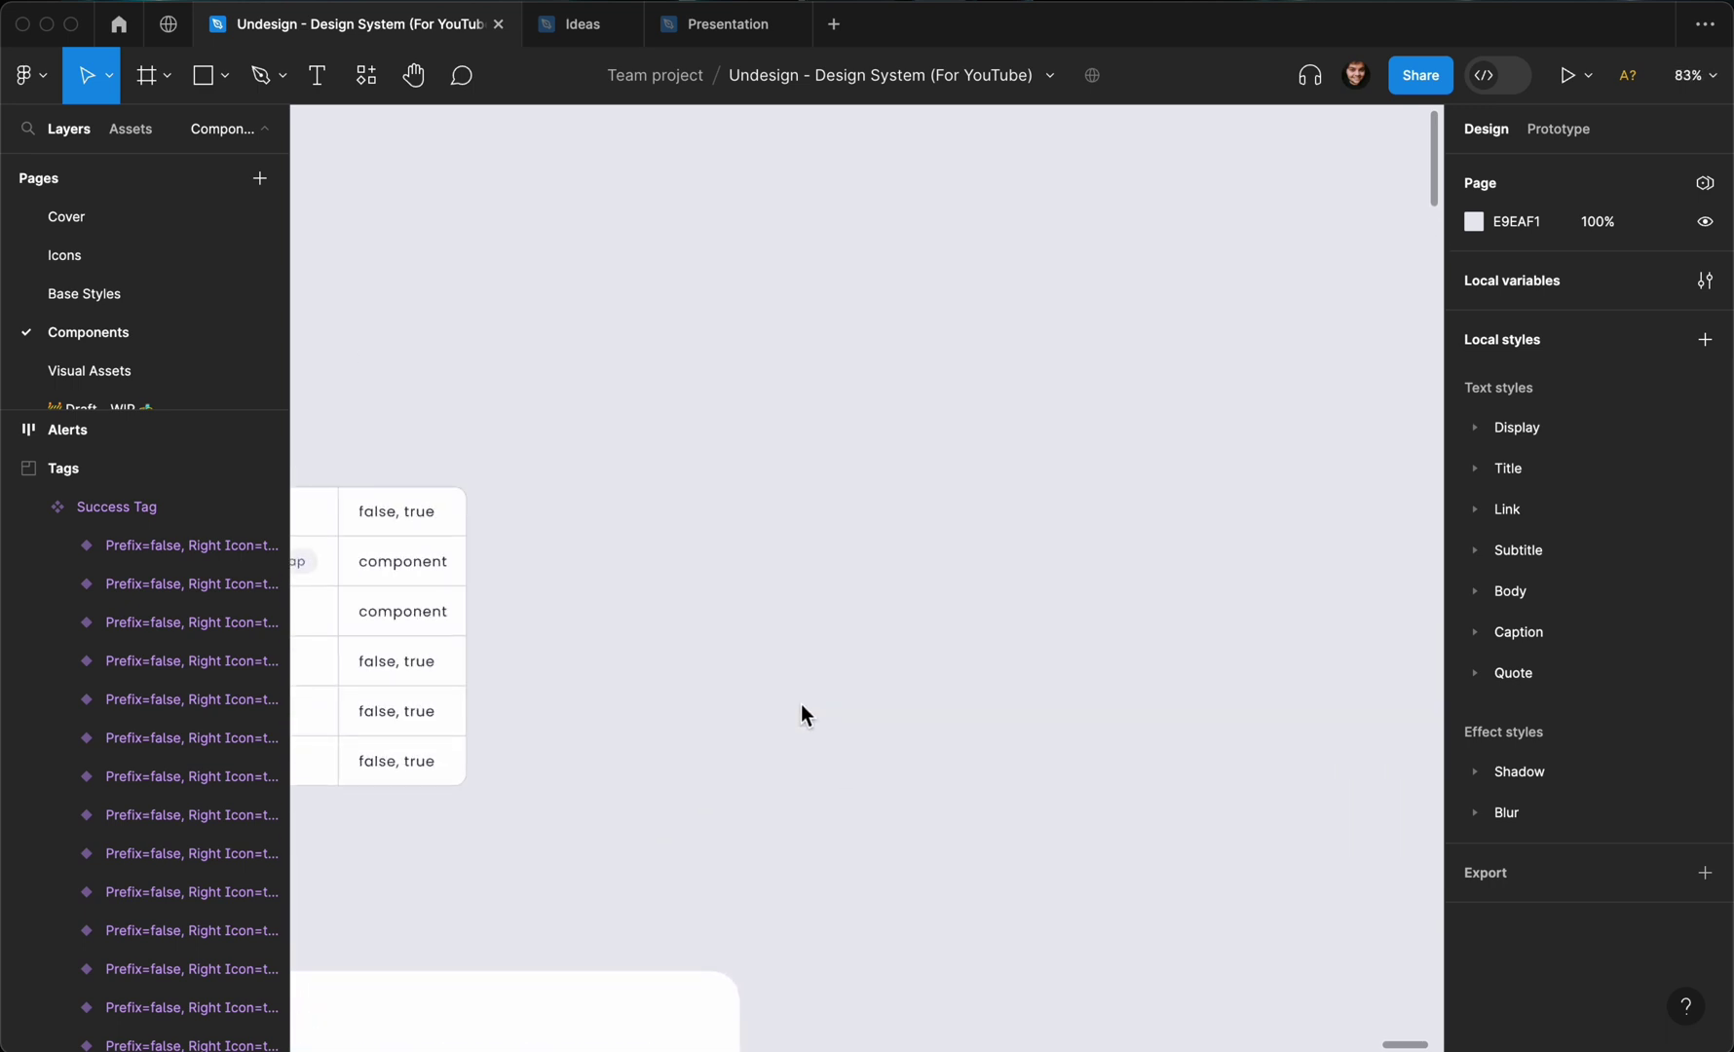
Search the components for "info alert" and place an Info Alert instance on the empty canvas beside the Alerts table.
{"action": "key", "text": "shift+i"}
{"action": "key", "text": "BackSpace"}
{"action": "type", "text": "info"}
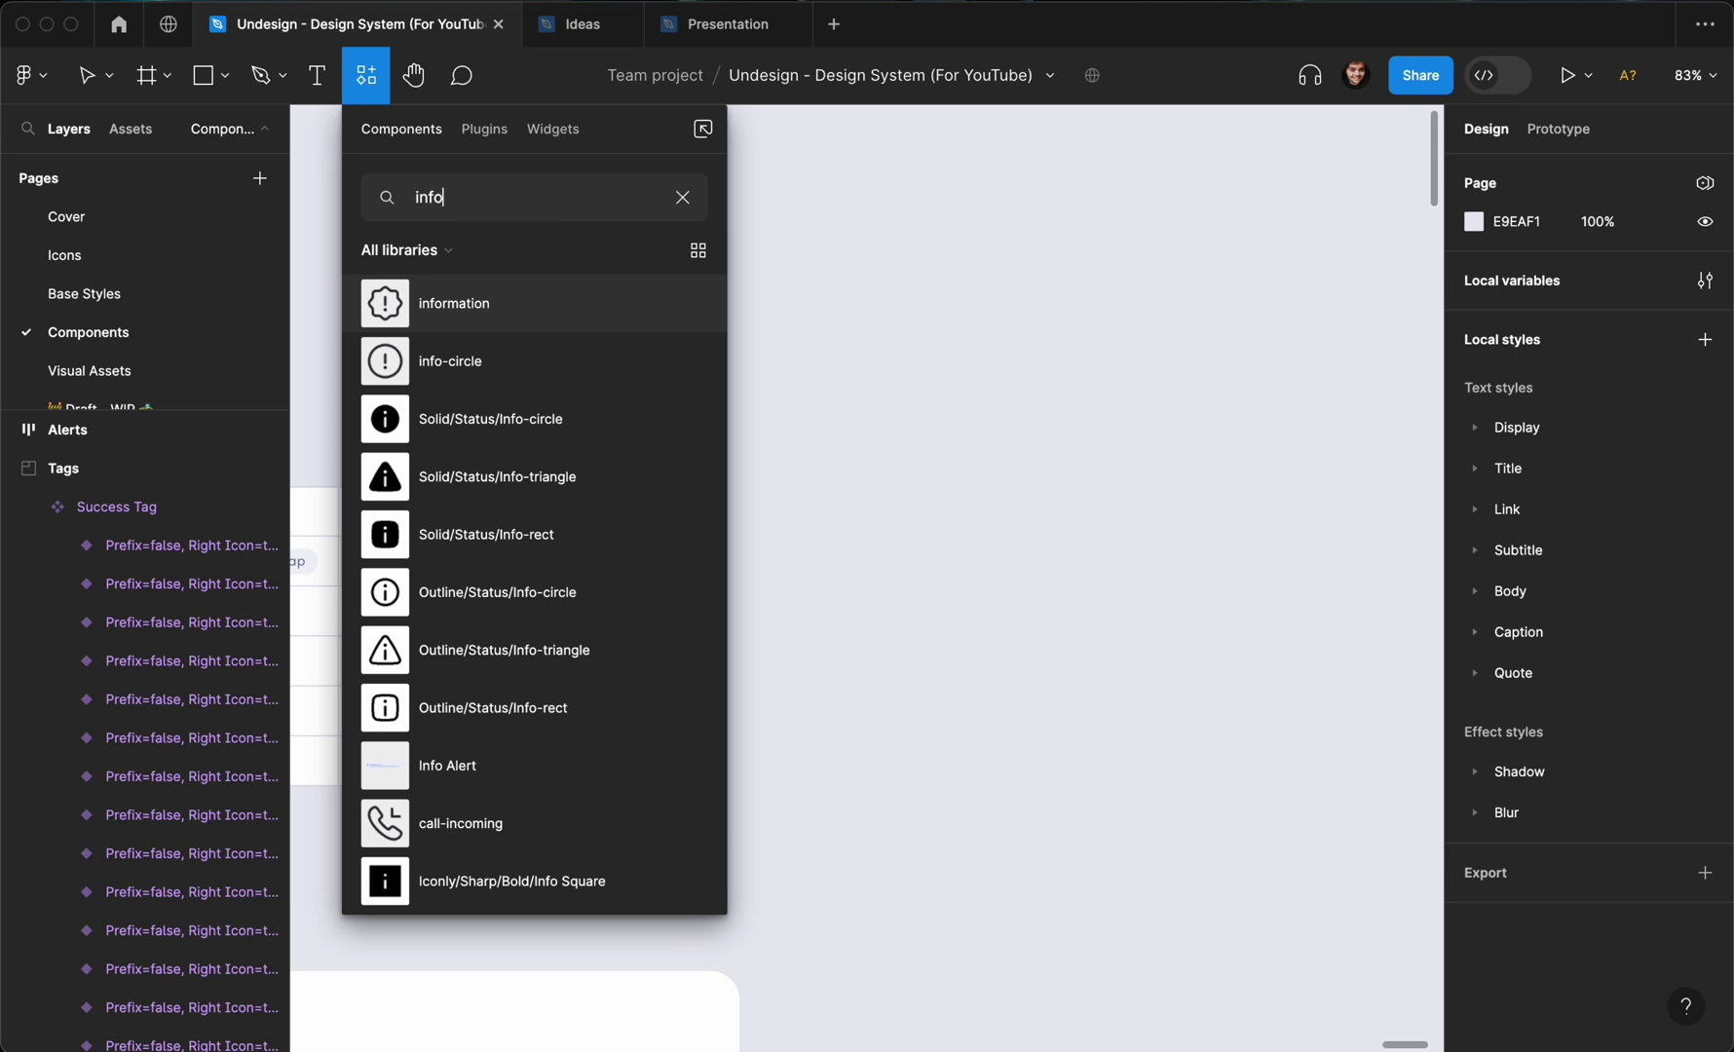
{"action": "key", "text": "BackSpace"}
{"action": "key", "text": "BackSpace"}
{"action": "key", "text": "BackSpace"}
{"action": "key", "text": "BackSpace"}
{"action": "type", "text": "i"}
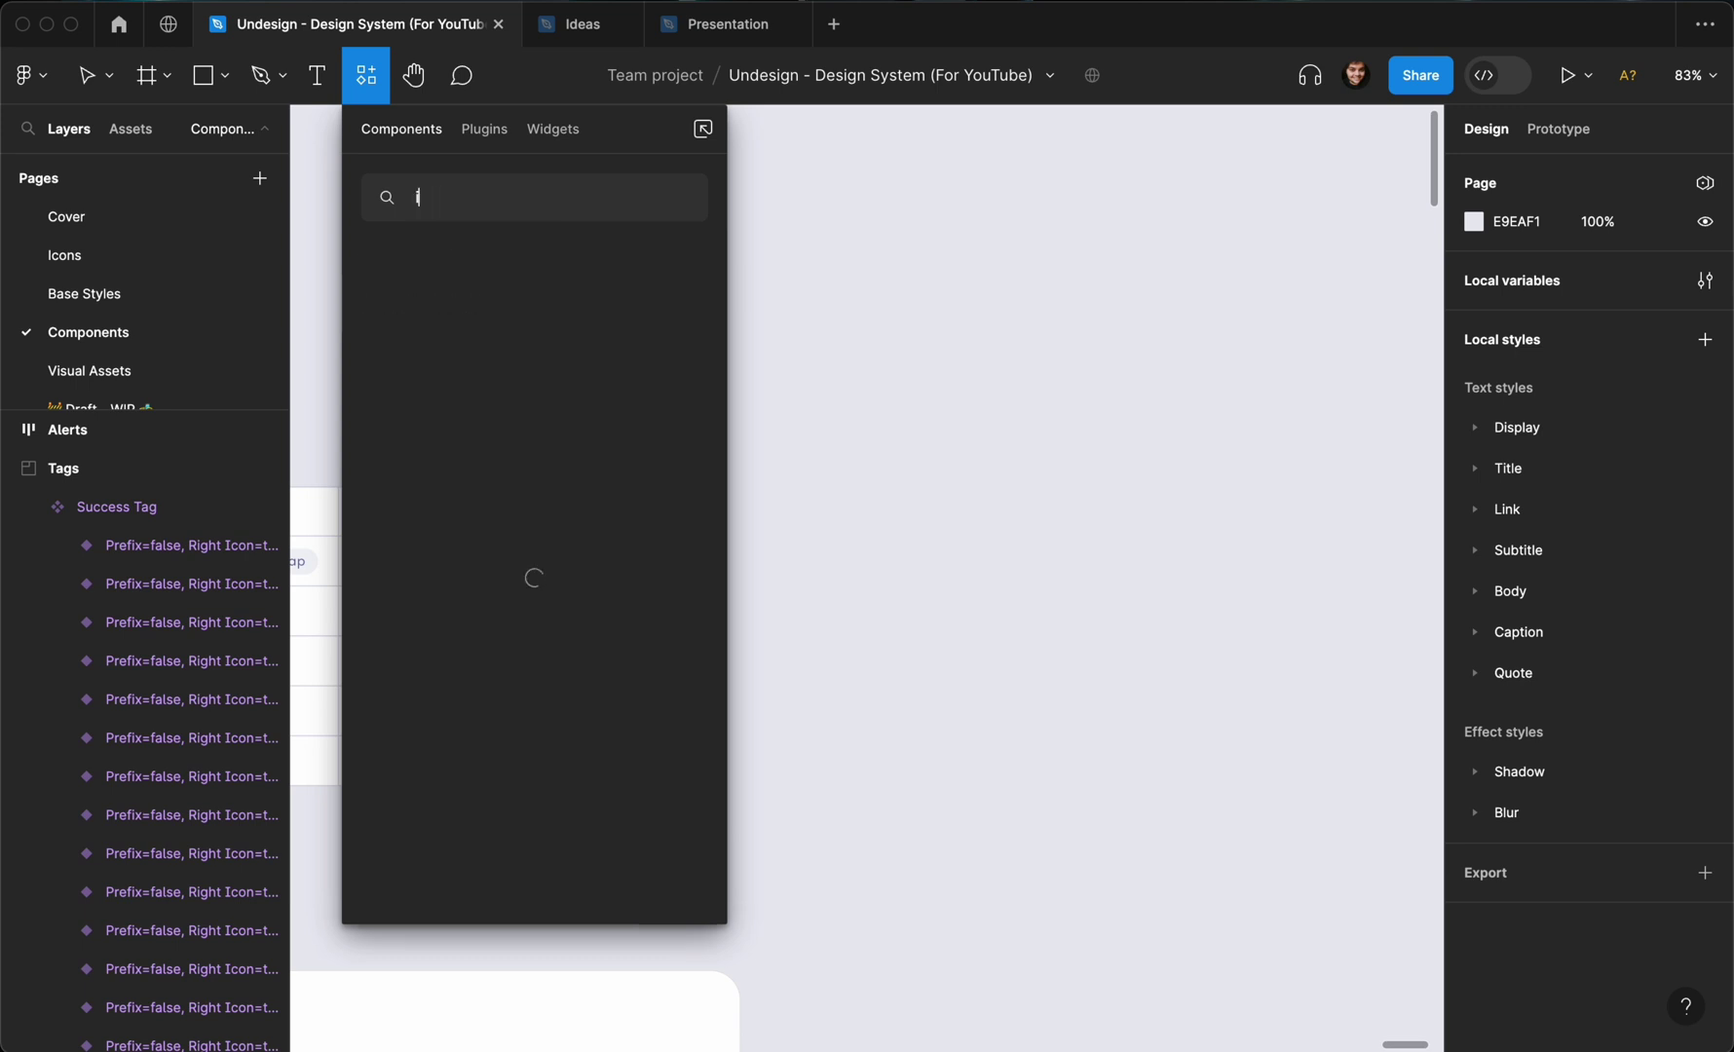
{"action": "type", "text": "nfo alert"}
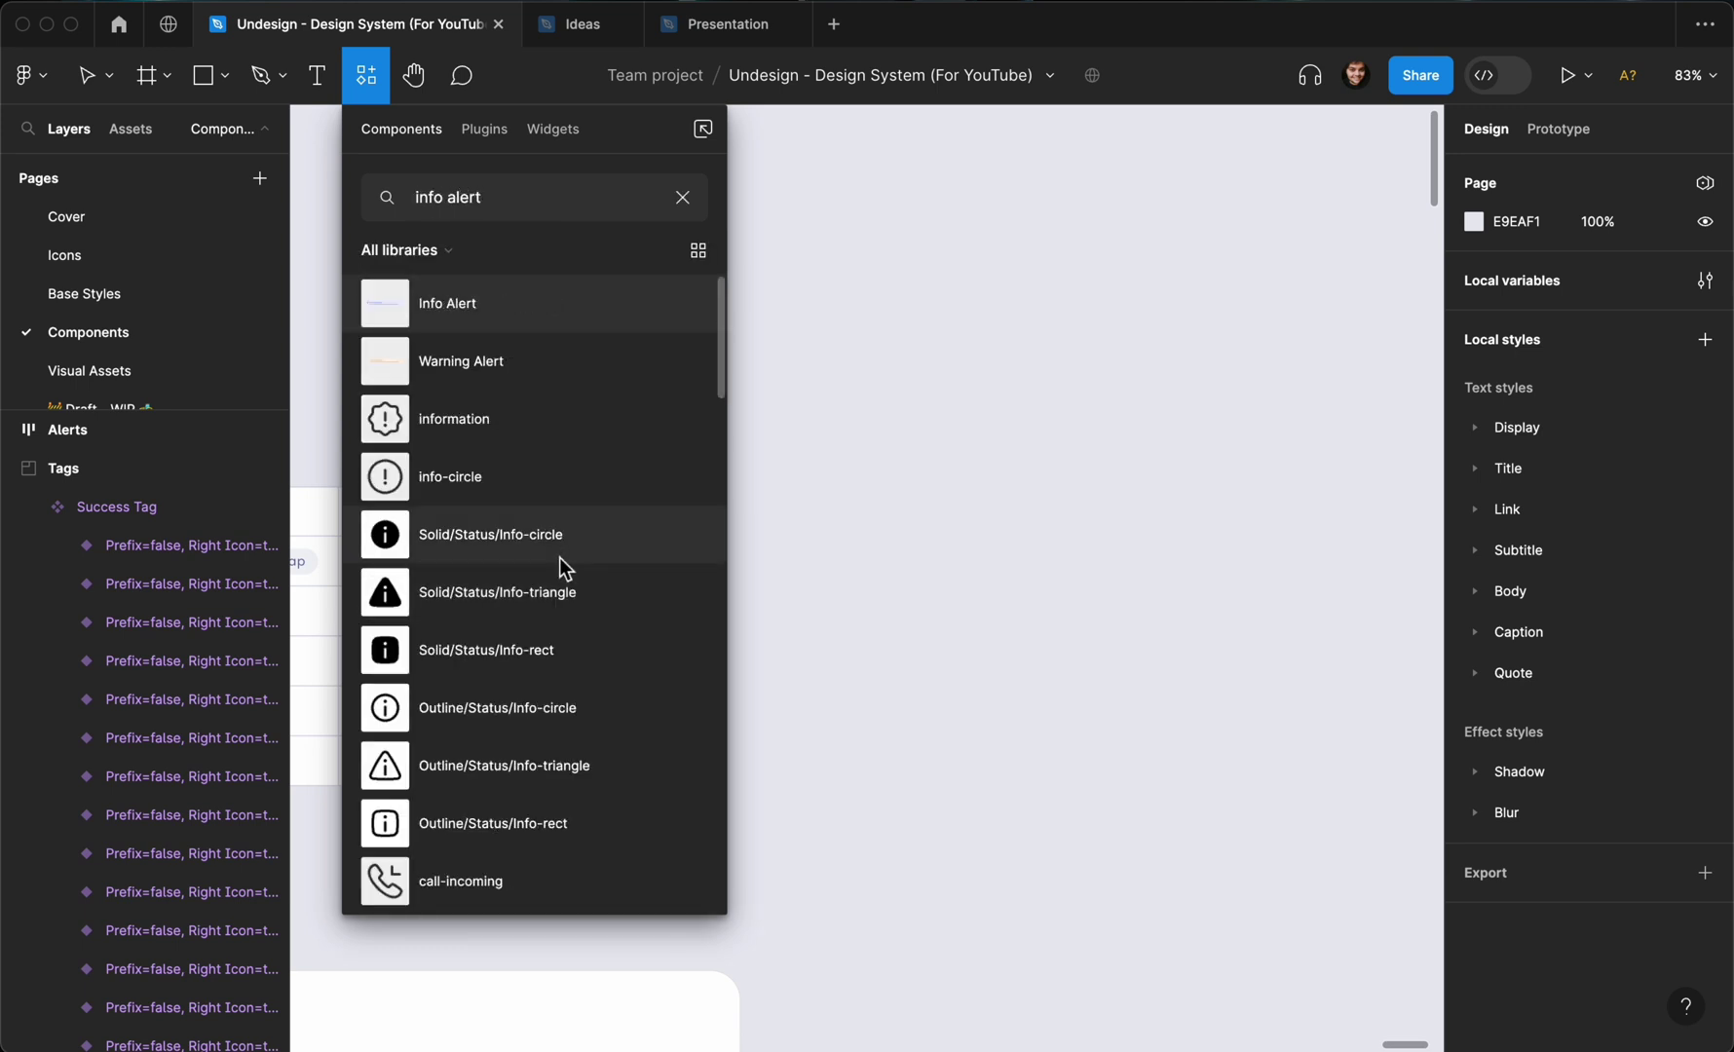
{"action": "left_click", "coordinate": [443, 304]}
{"action": "left_click_drag", "start_coordinate": [444, 304], "coordinate": [886, 452]}
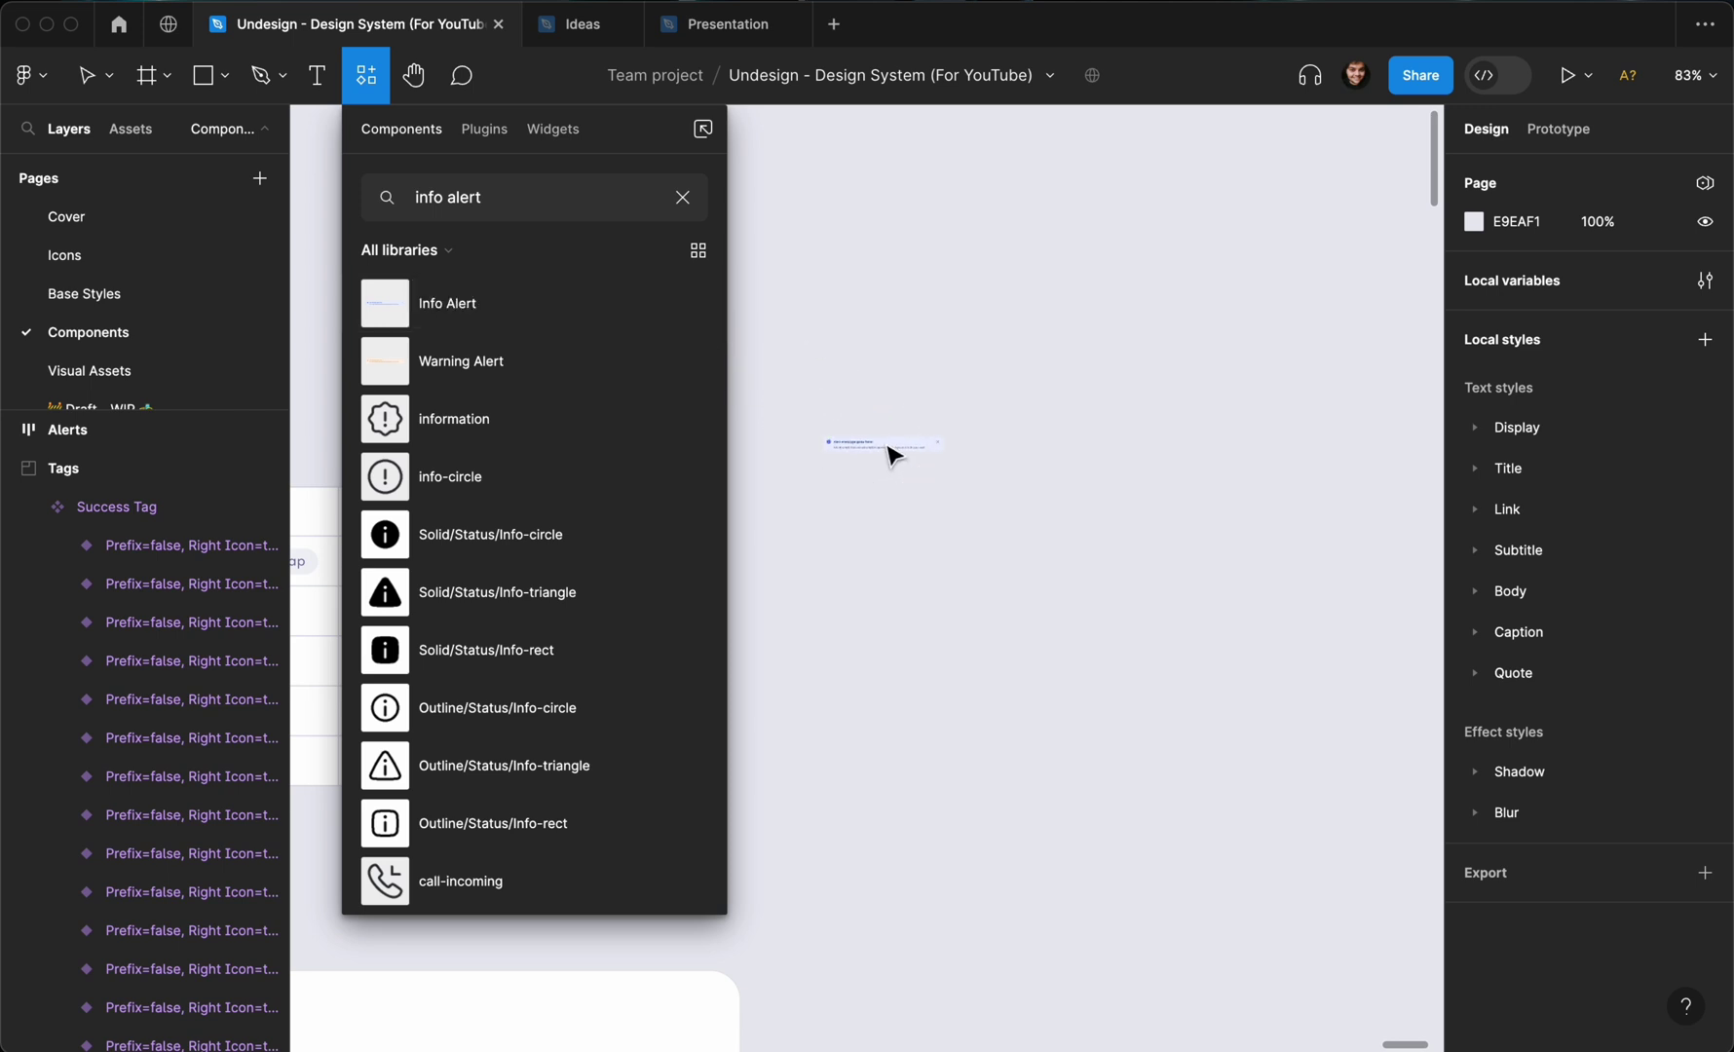
{"action": "left_click", "coordinate": [907, 370]}
Inspect the resizing settings of the message text, description text and their parent frame in the Info Alert's Accent Border=false variant.
{"action": "scroll", "coordinate": [908, 370], "scroll_direction": "down", "scroll_amount": 3}
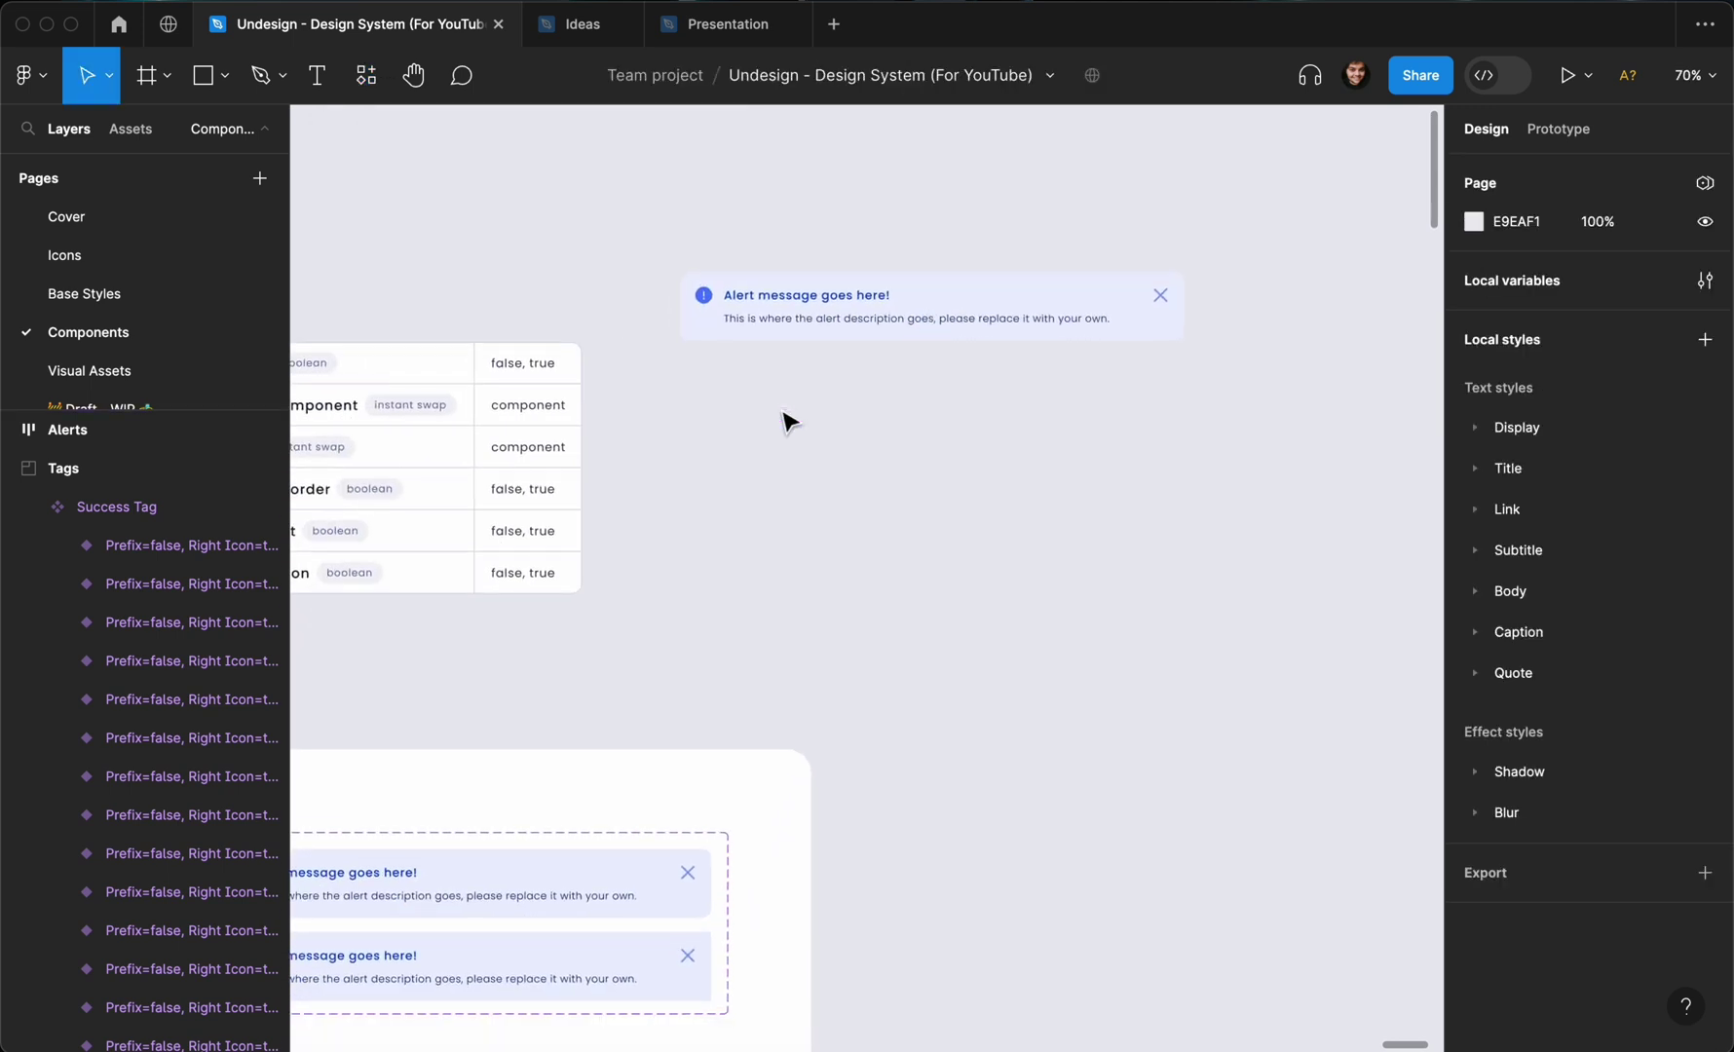
{"action": "key", "text": "shift+2"}
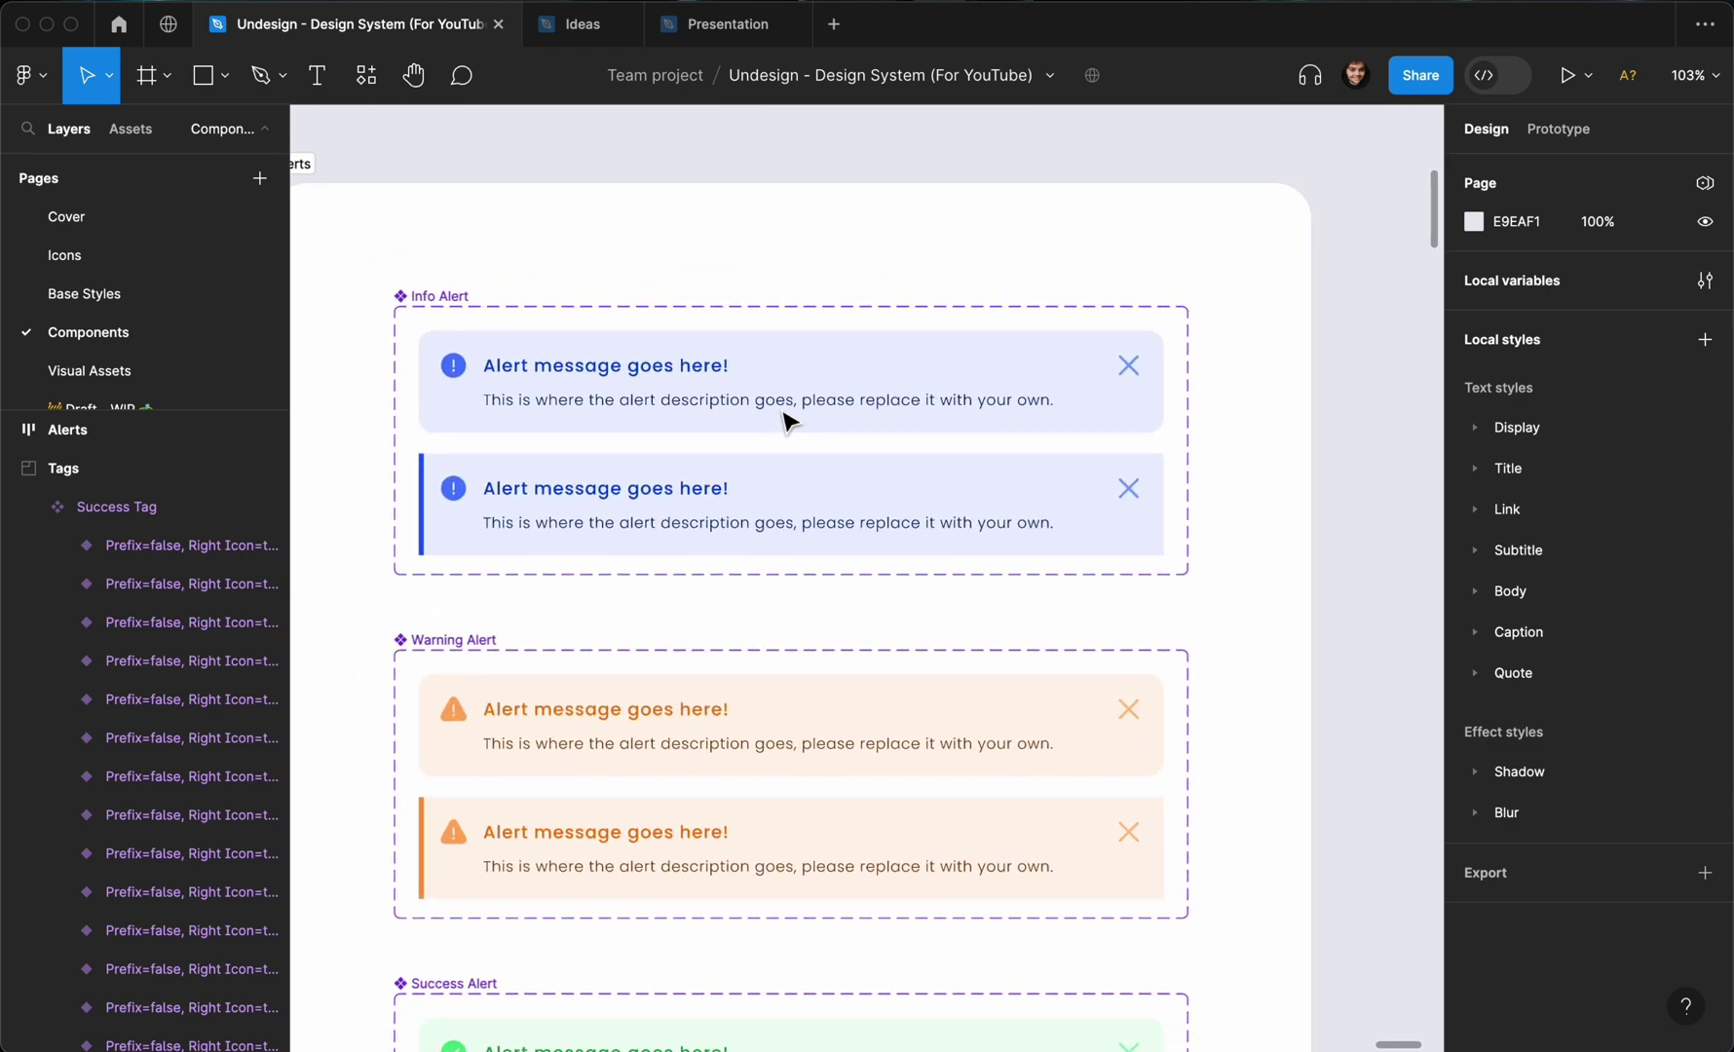
{"action": "scroll", "coordinate": [785, 419], "scroll_direction": "up", "scroll_amount": 5}
{"action": "scroll", "coordinate": [785, 419], "scroll_direction": "down", "scroll_amount": 5}
{"action": "left_click", "coordinate": [716, 324], "text": "super"}
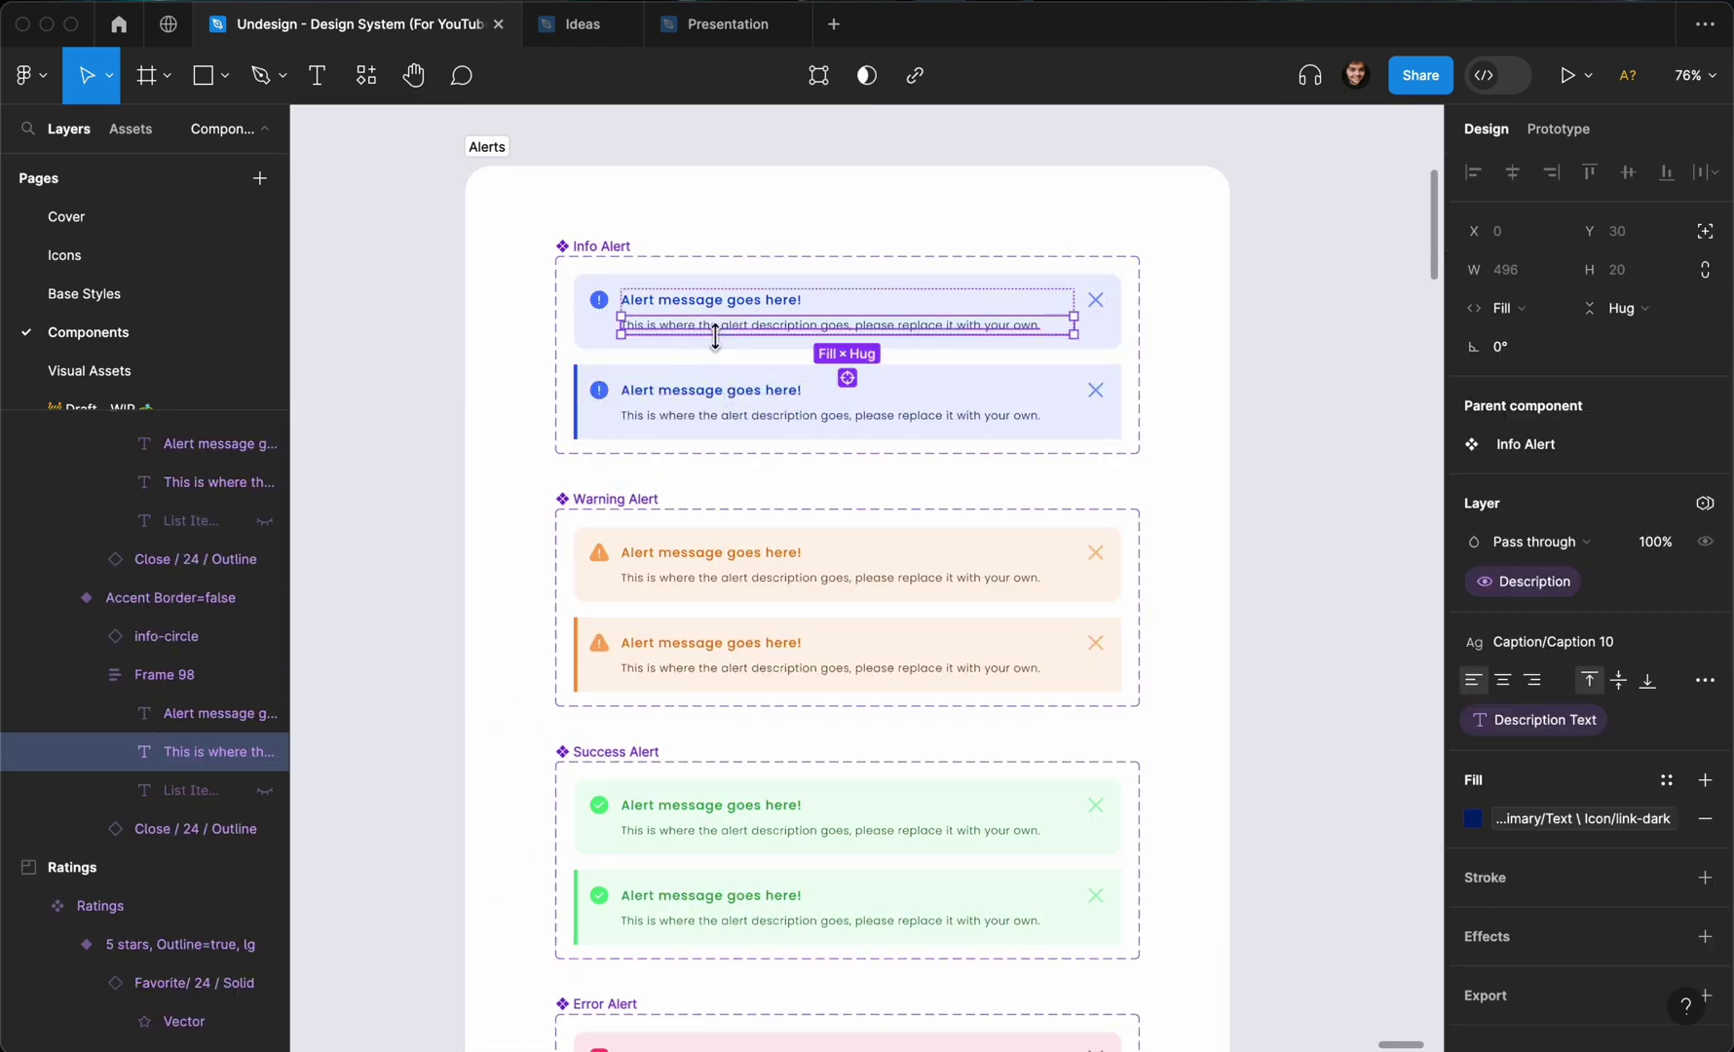
{"action": "left_click", "coordinate": [750, 304], "text": "shift"}
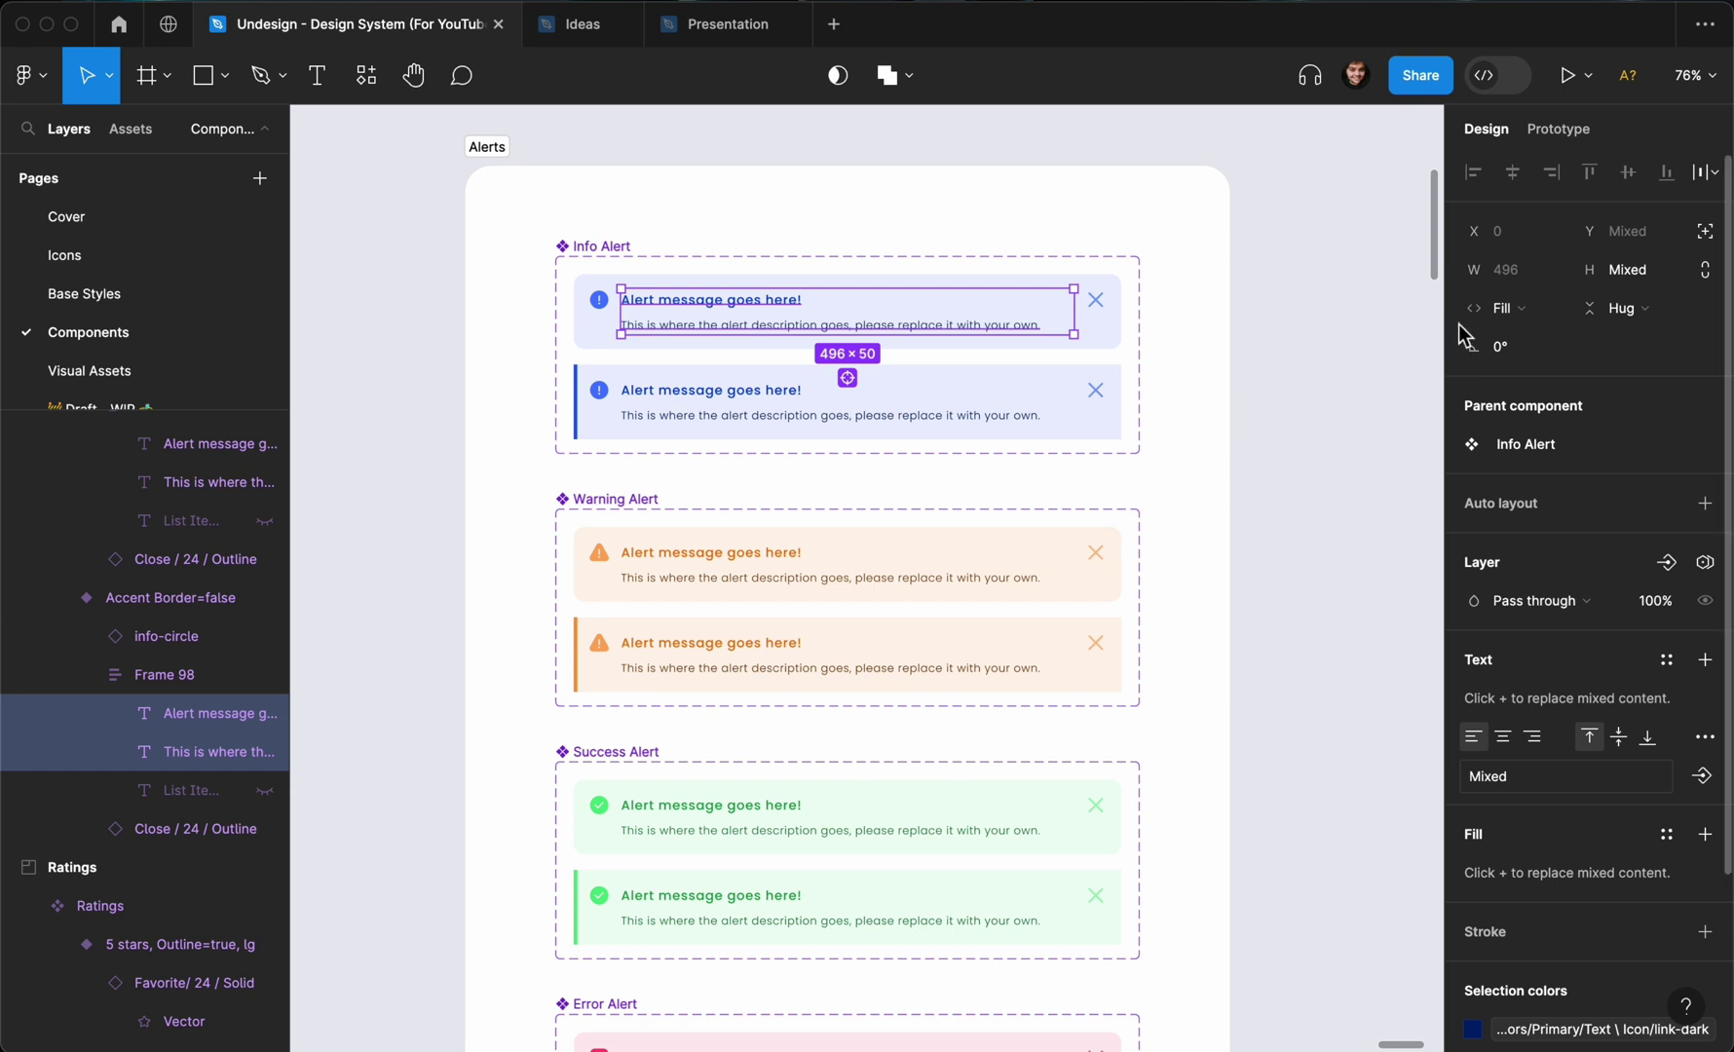
{"action": "left_click", "coordinate": [1184, 274]}
{"action": "left_click", "coordinate": [878, 336], "text": "super"}
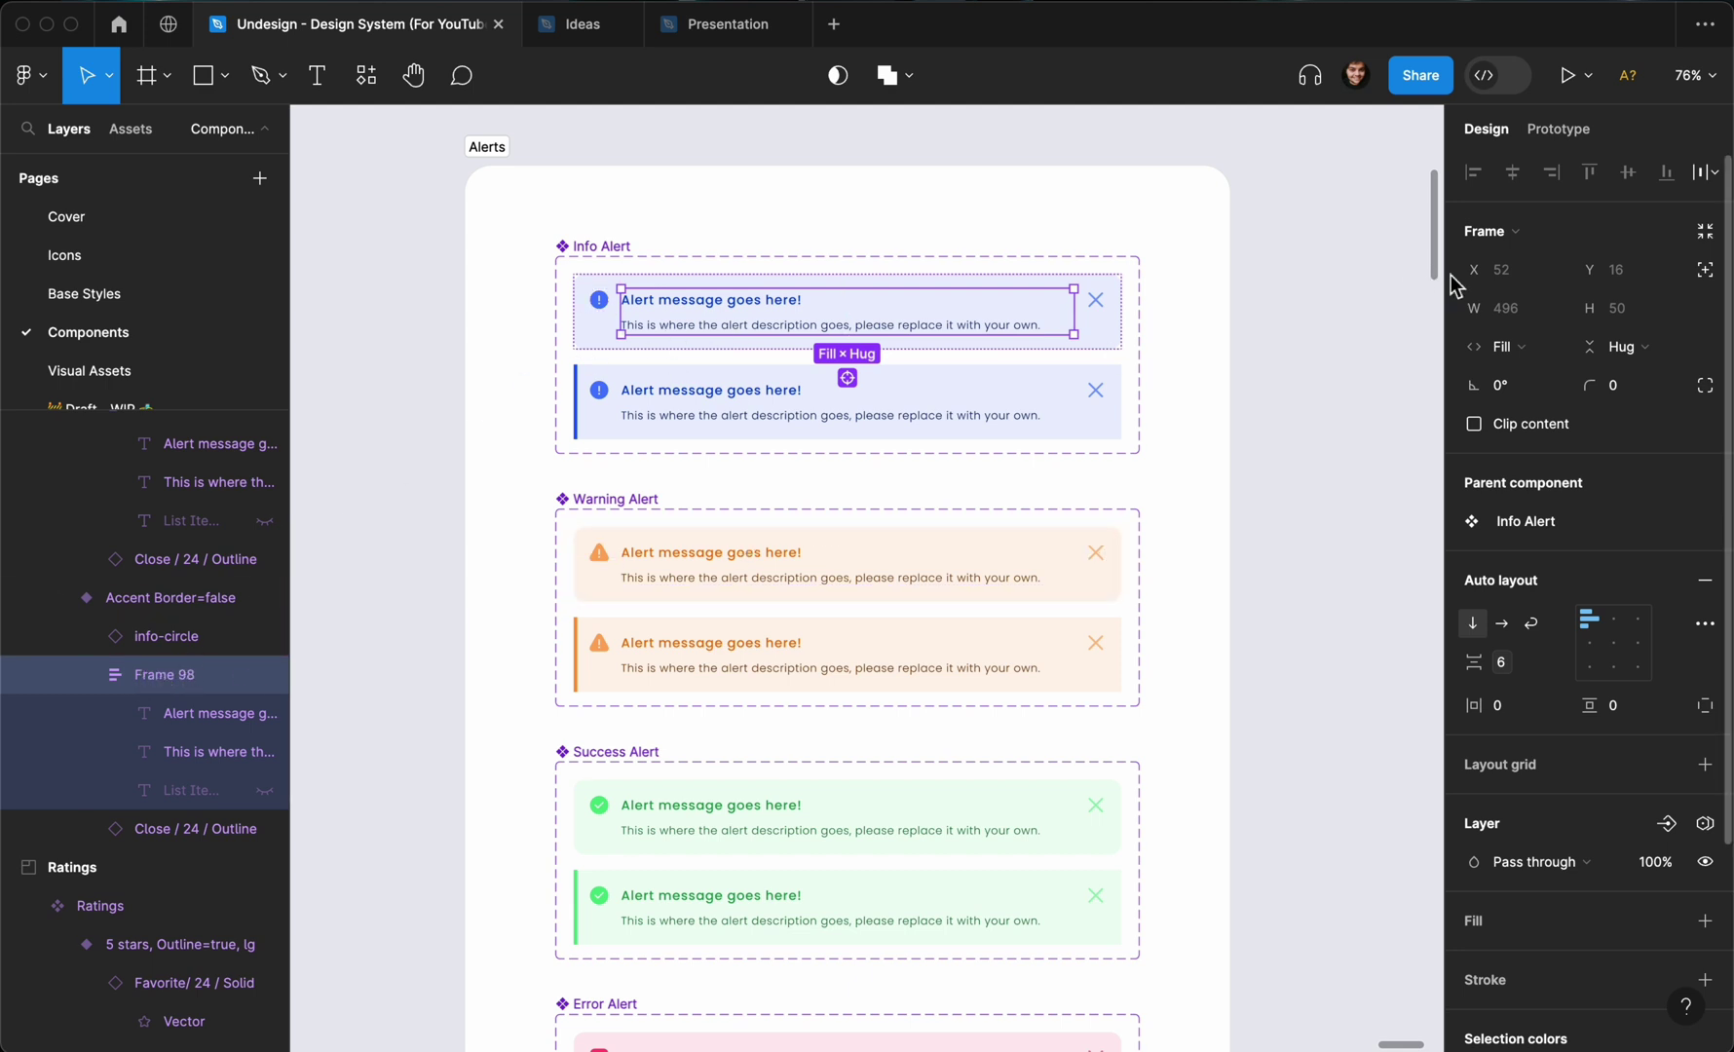
{"action": "left_click", "coordinate": [1297, 298]}
{"action": "scroll", "coordinate": [1296, 298], "scroll_direction": "up", "scroll_amount": 10}
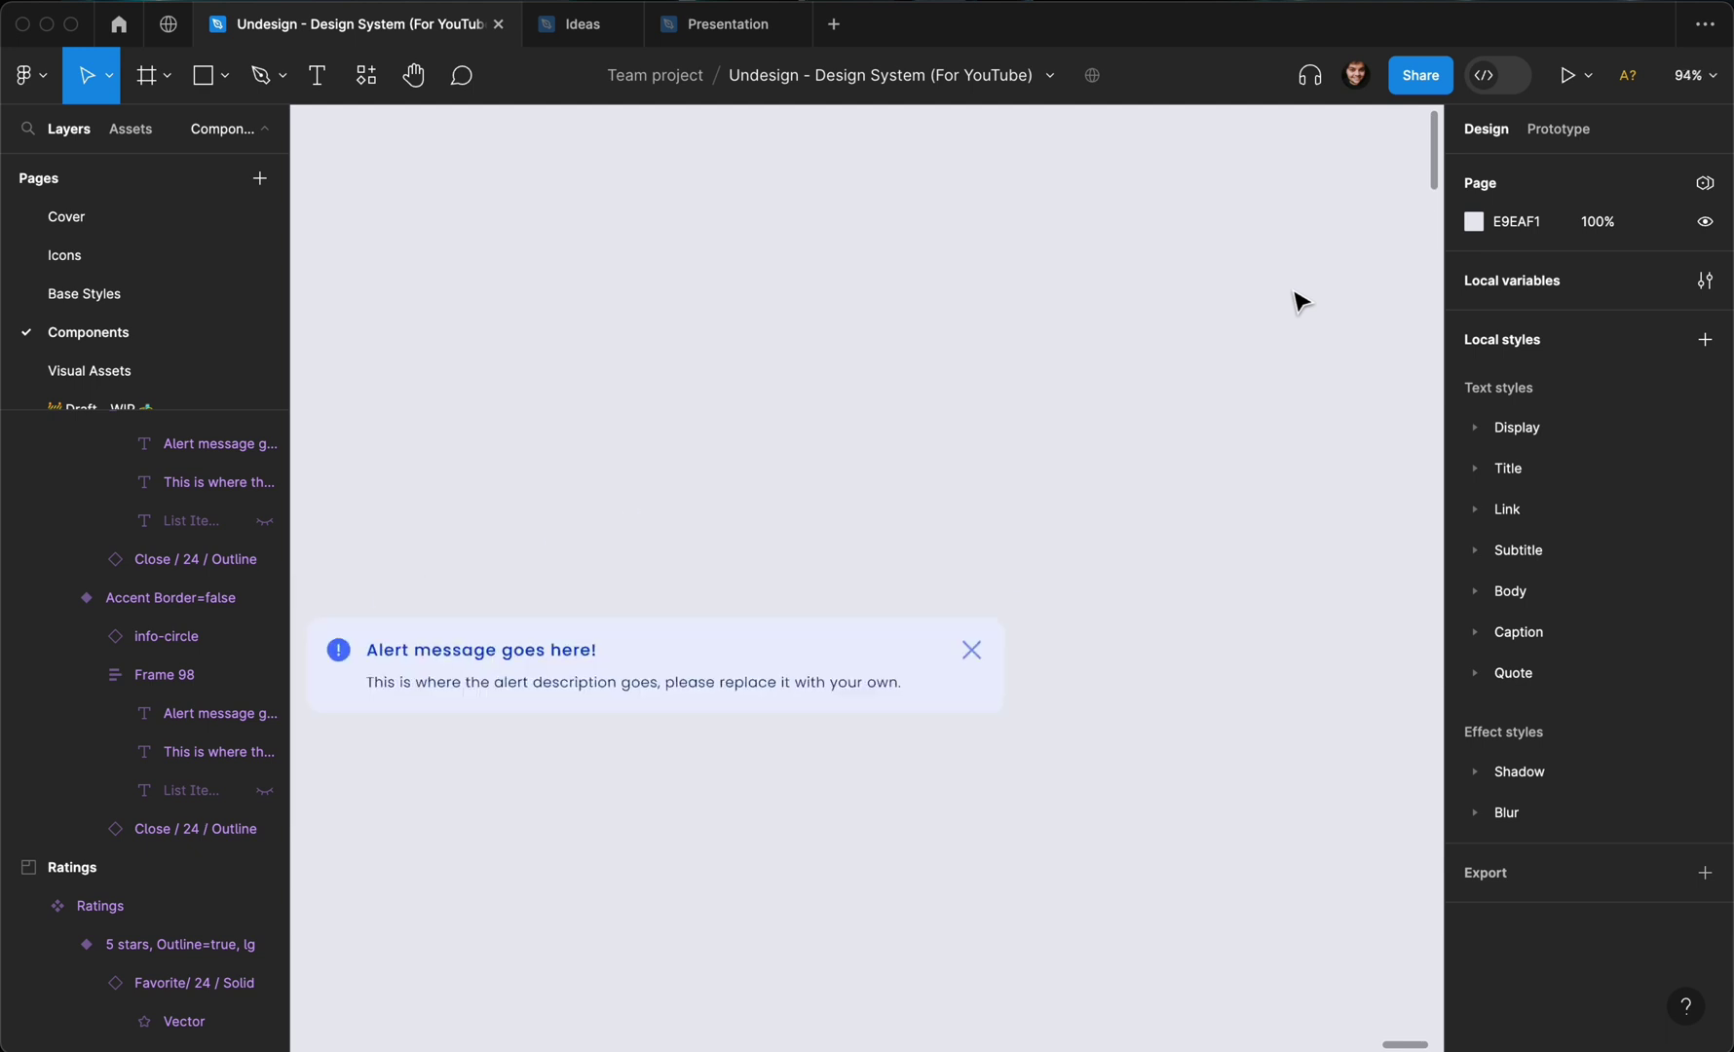
Widen the placed Info Alert instance to 605 at X 39899, Y -3311, and turn on its Bullet List property.
{"action": "left_click", "coordinate": [844, 649]}
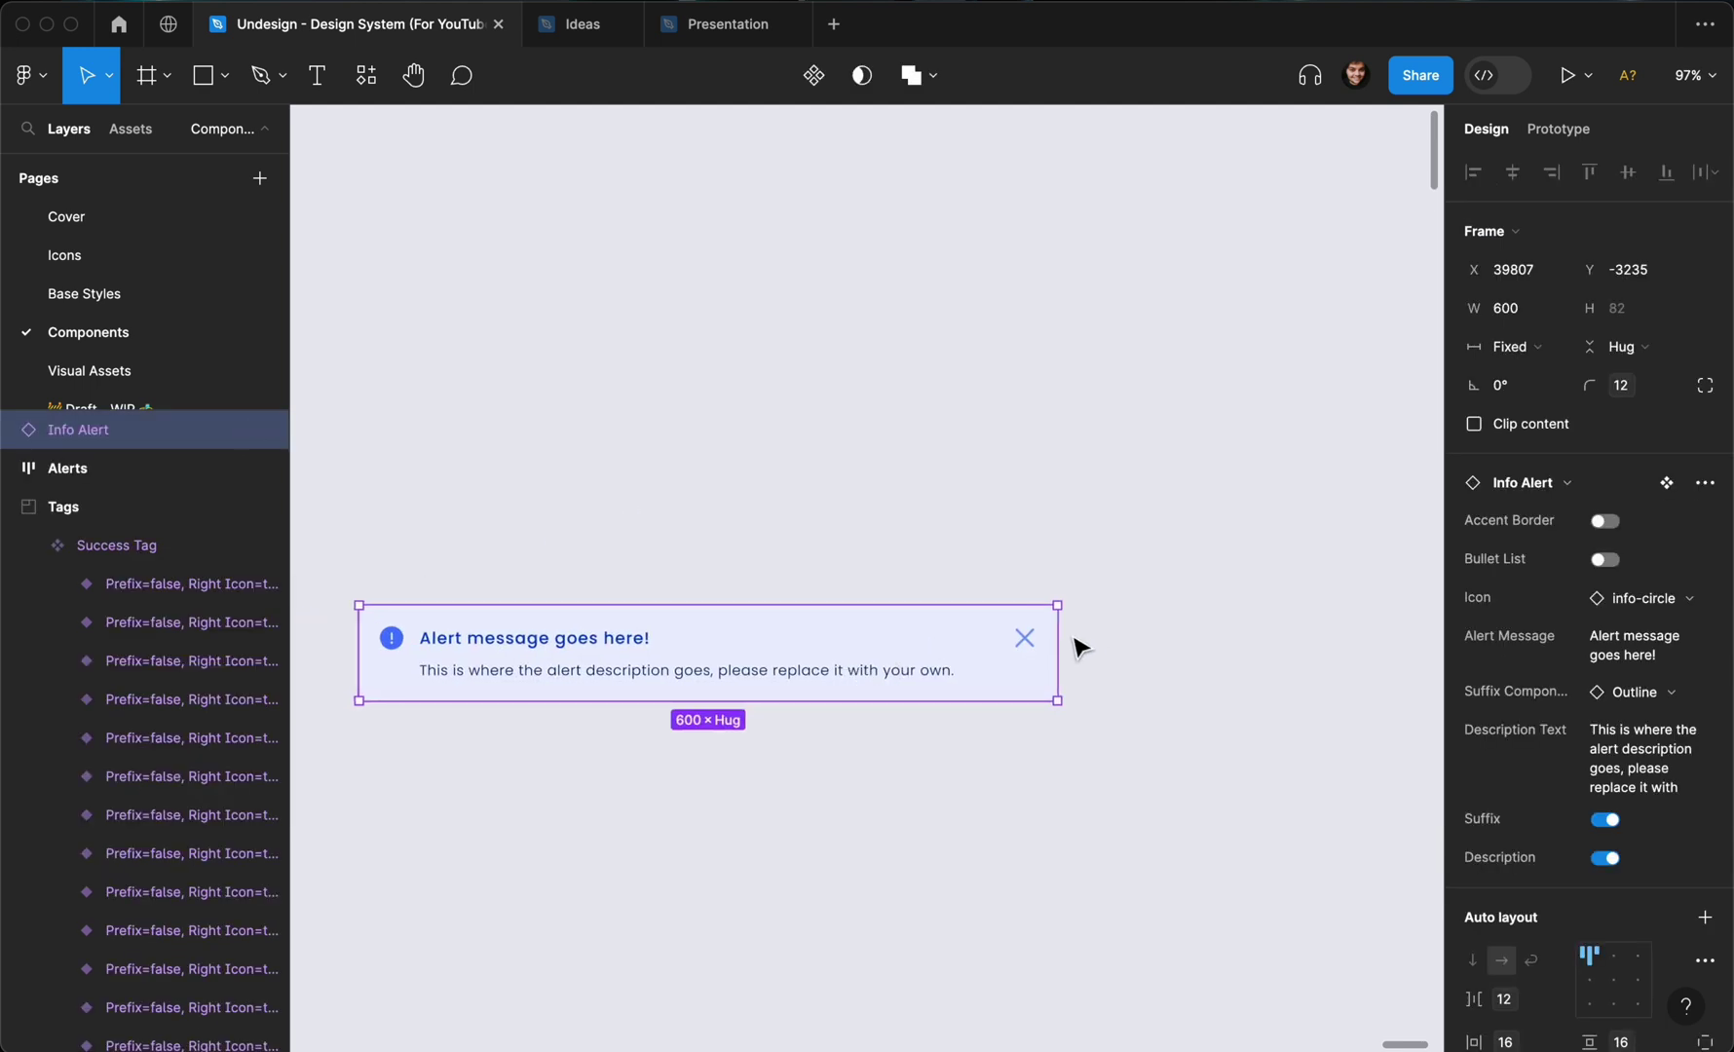
{"action": "mouse_move", "coordinate": [1055, 643]}
{"action": "left_mouse_down"}
{"action": "mouse_move", "coordinate": [762, 650]}
{"action": "mouse_move", "coordinate": [1068, 642]}
{"action": "left_mouse_up"}
{"action": "left_click_drag", "start_coordinate": [882, 670], "coordinate": [992, 585]}
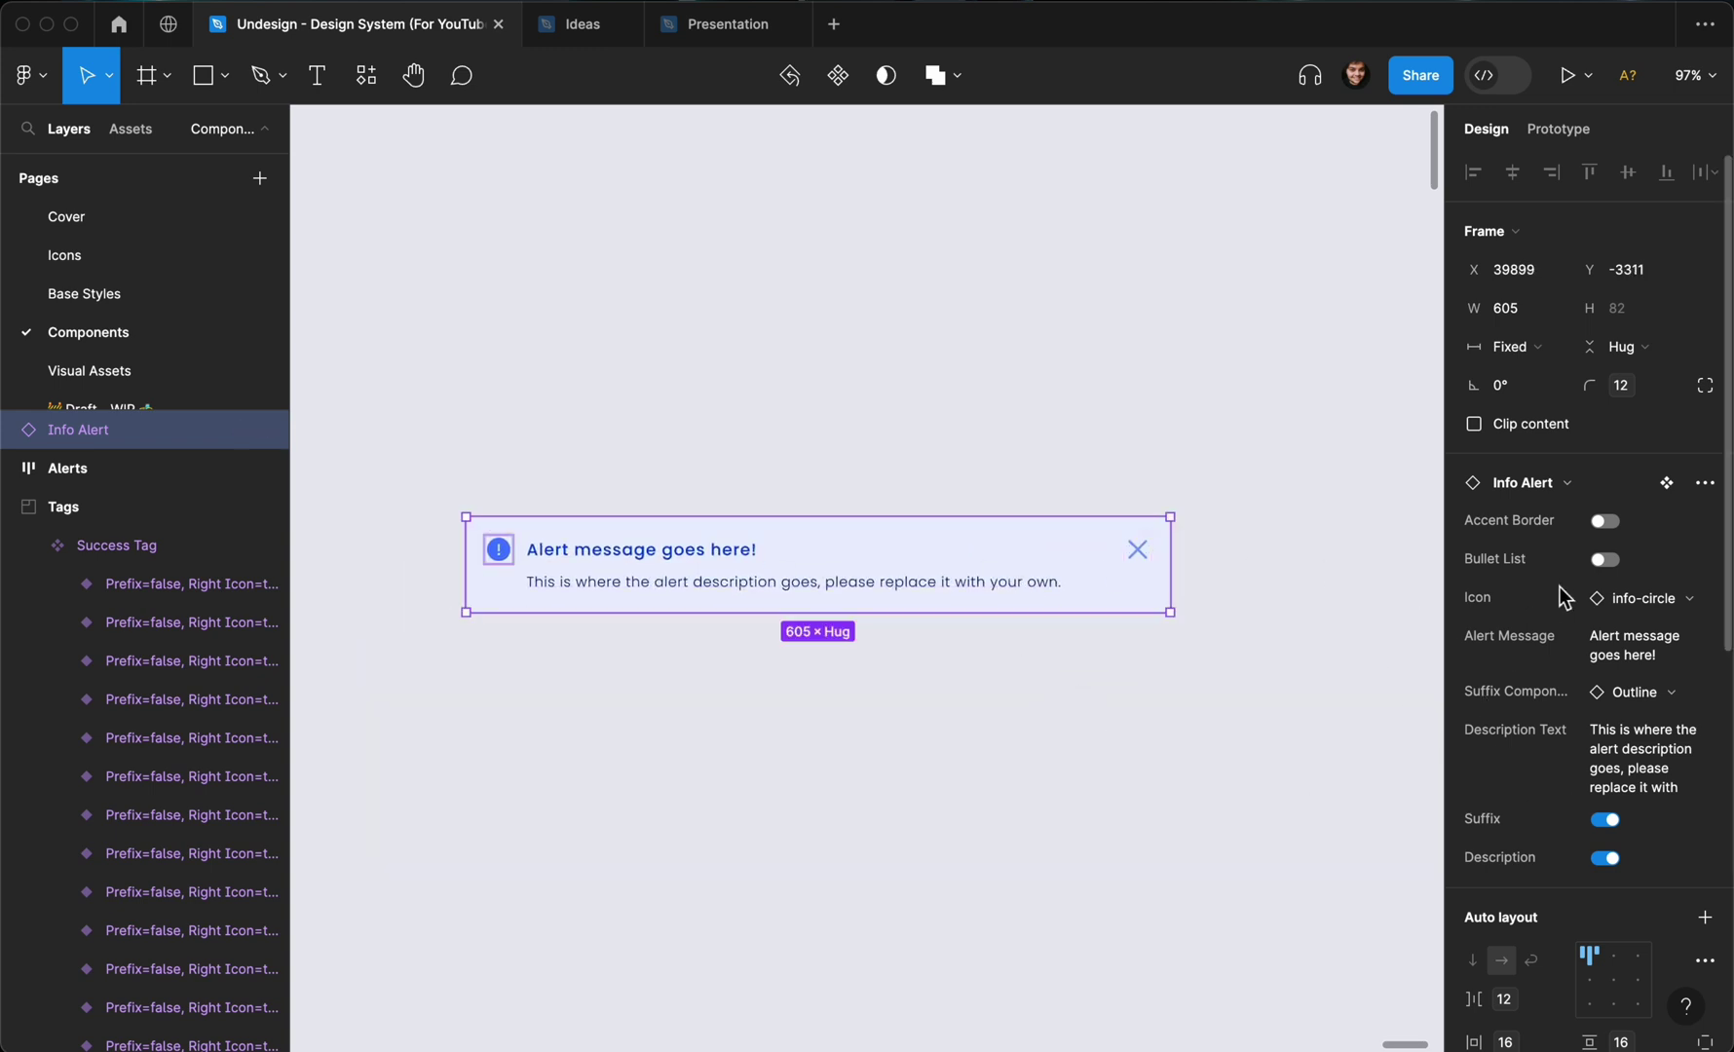
{"action": "left_click", "coordinate": [1603, 559]}
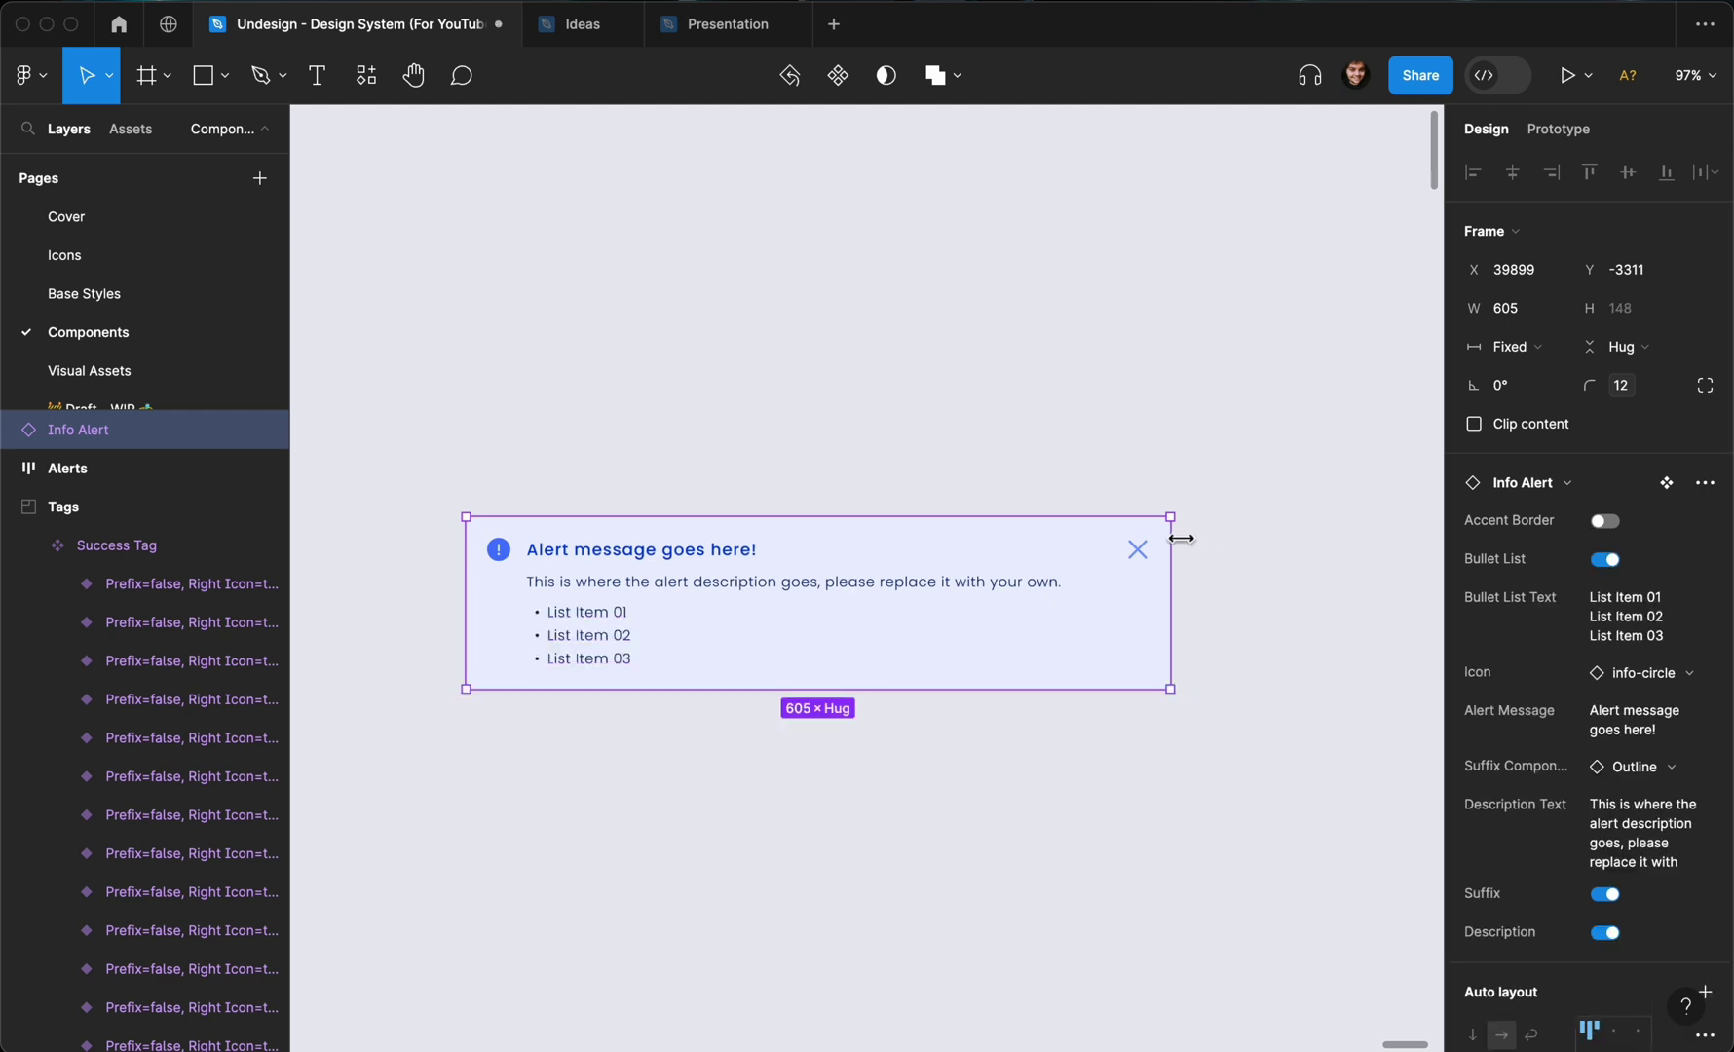
Turn off the Info Alert instance's Description and Bullet List properties and narrow it to a width of 417.
{"action": "left_click", "coordinate": [1604, 935]}
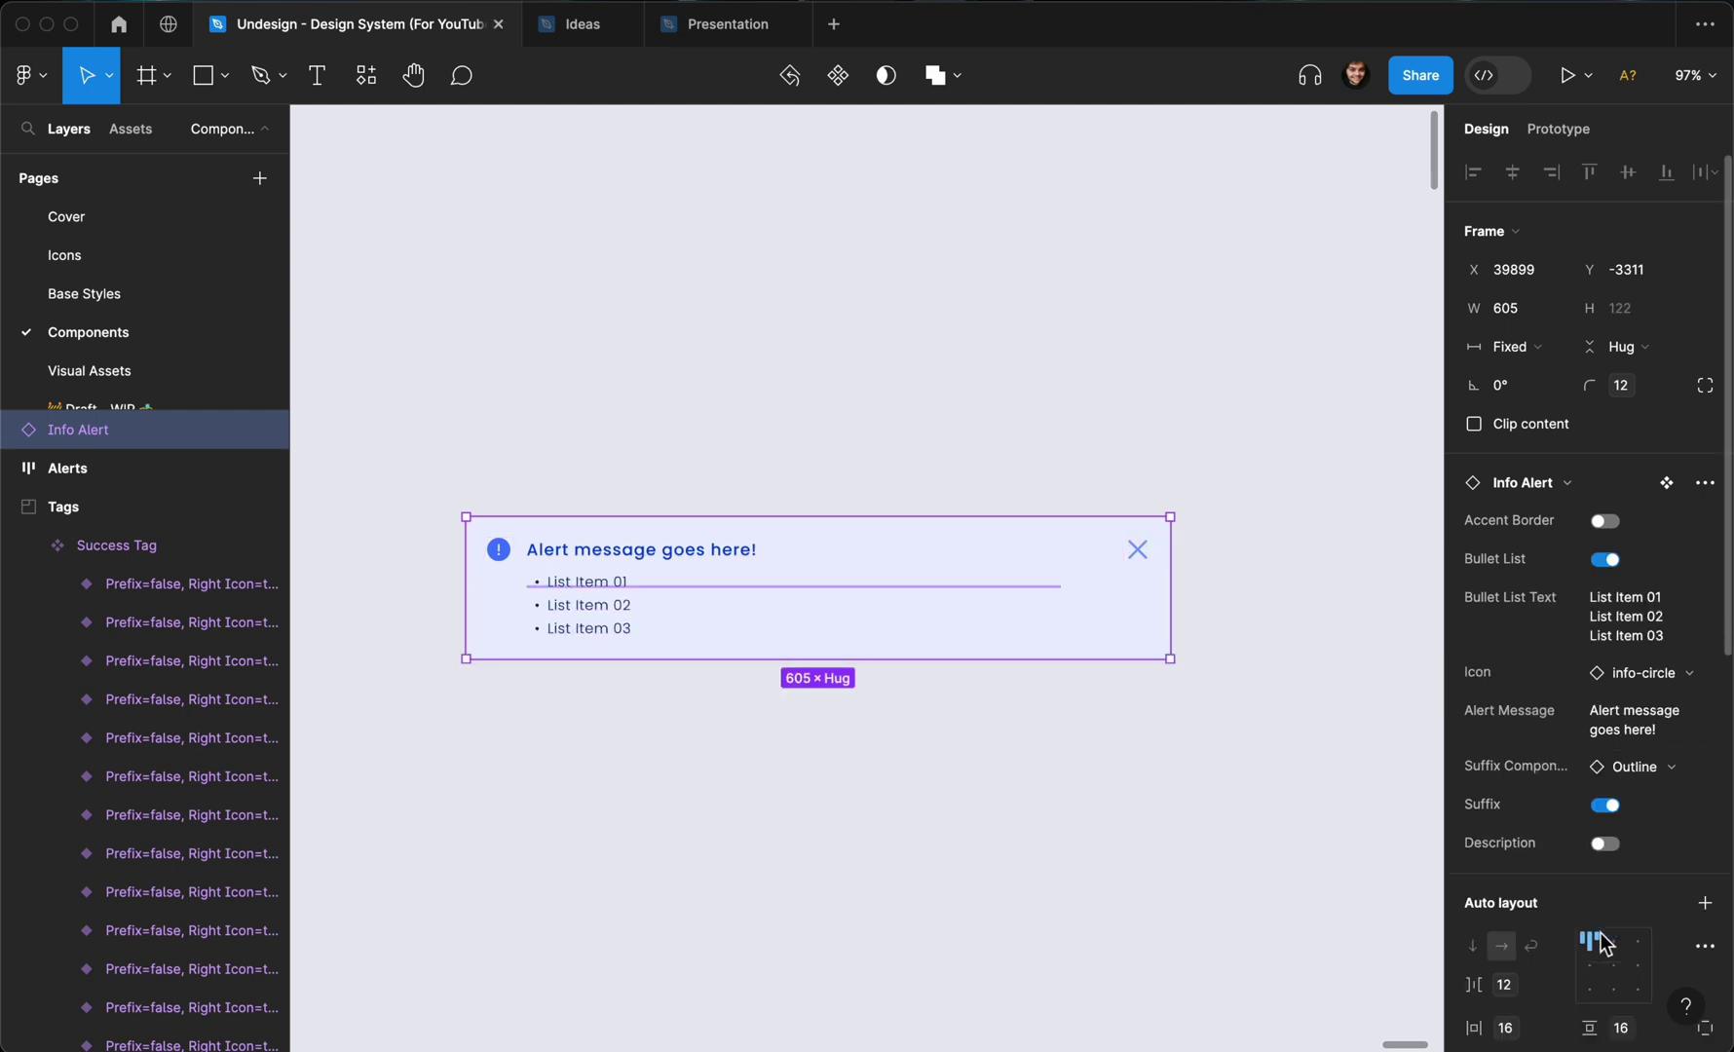
{"action": "left_click", "coordinate": [1606, 561]}
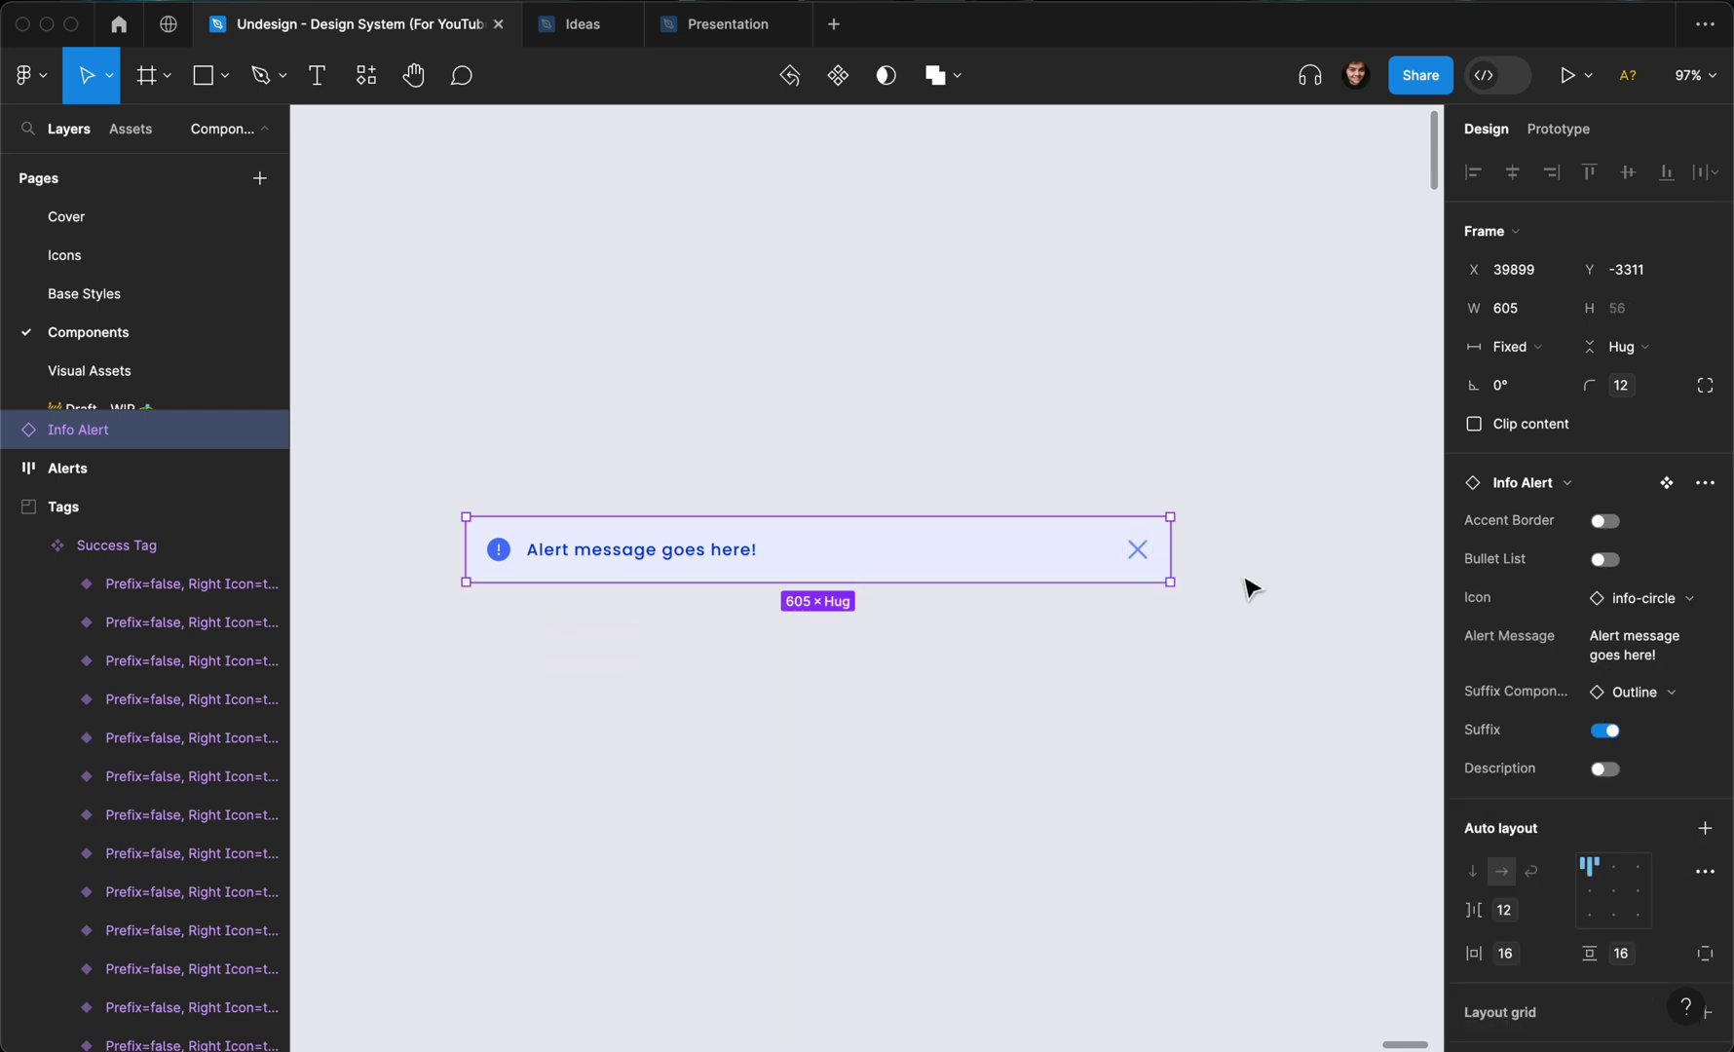
{"action": "left_click_drag", "start_coordinate": [1178, 555], "coordinate": [952, 552]}
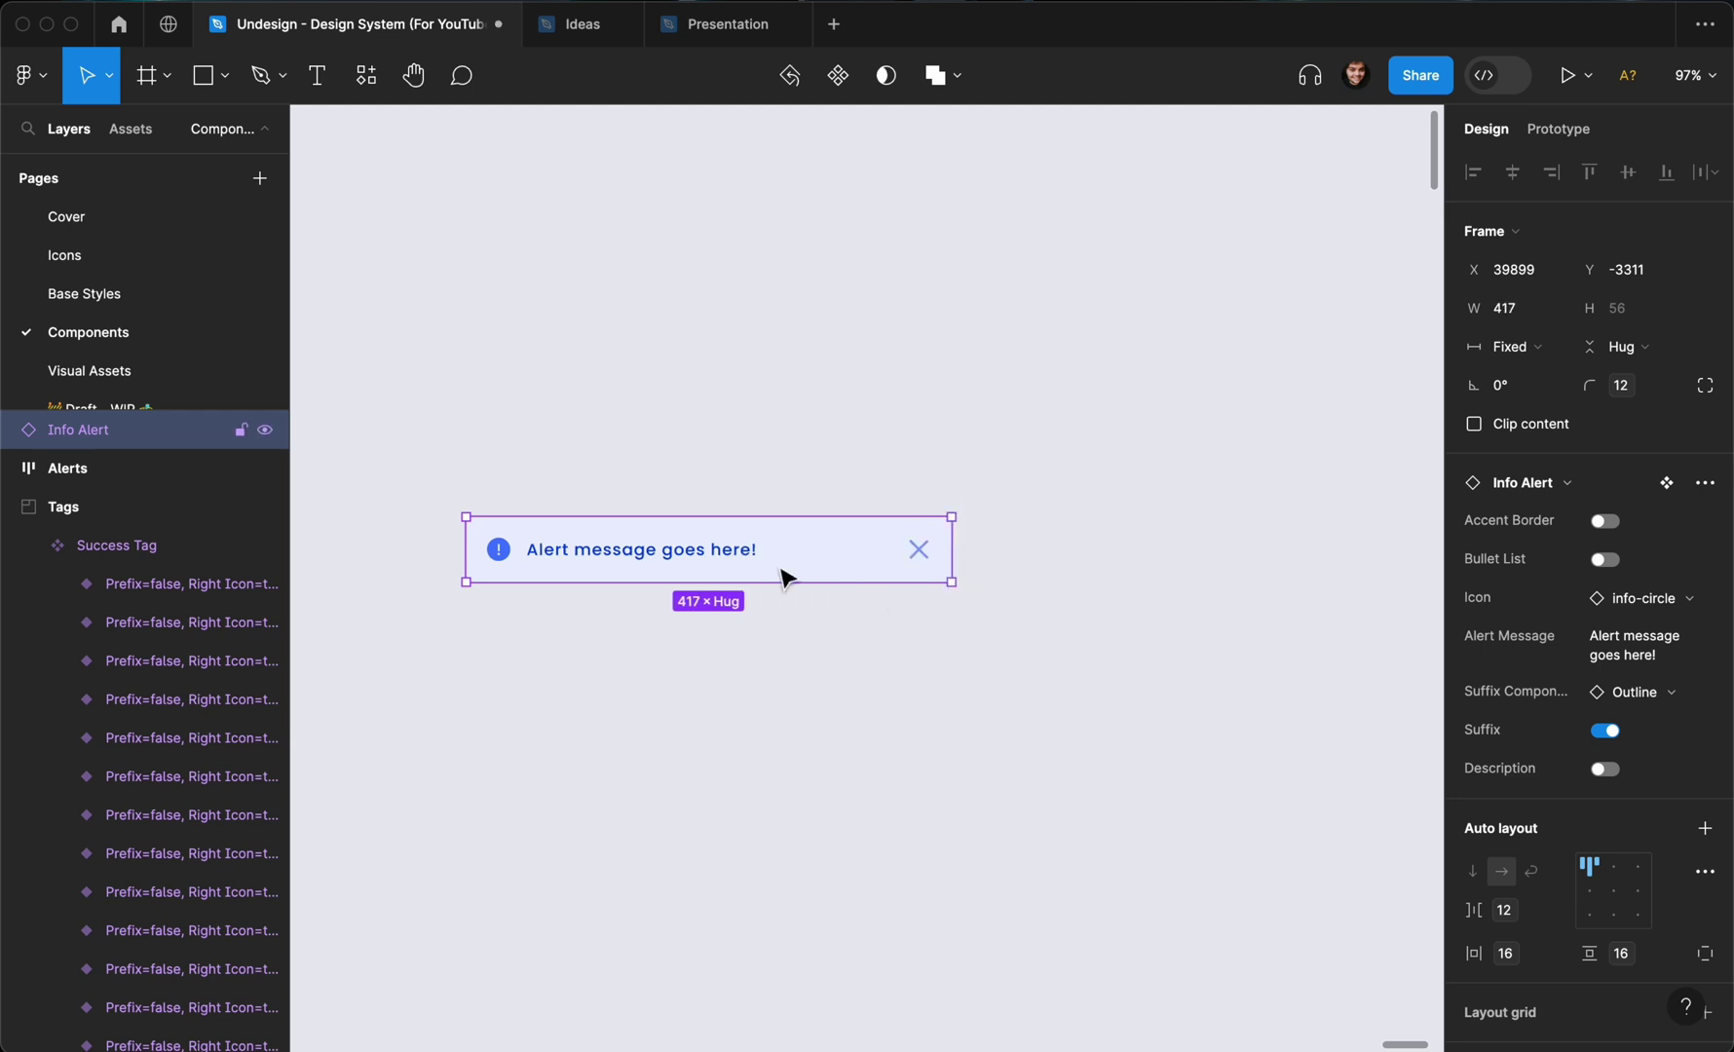
Turn the Info Alert instance's Bullet List and Description properties back on and widen it to 463.
{"action": "left_click", "coordinate": [1605, 561]}
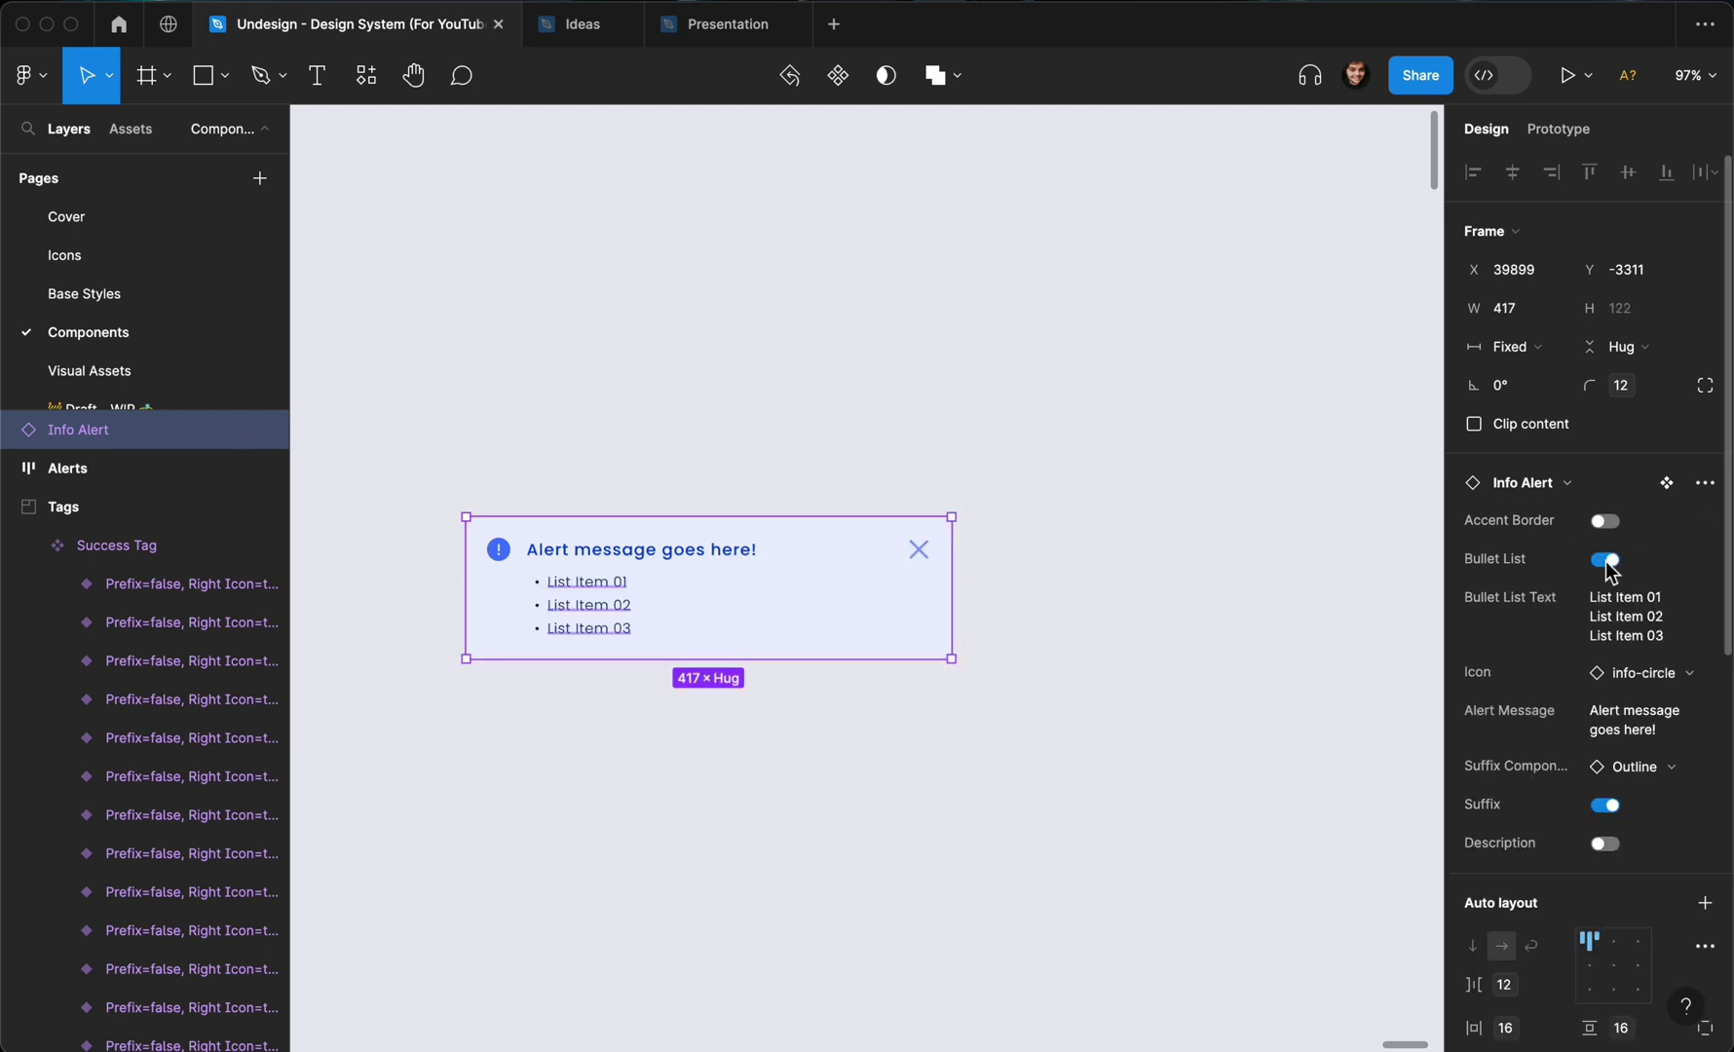
{"action": "left_click", "coordinate": [1603, 844]}
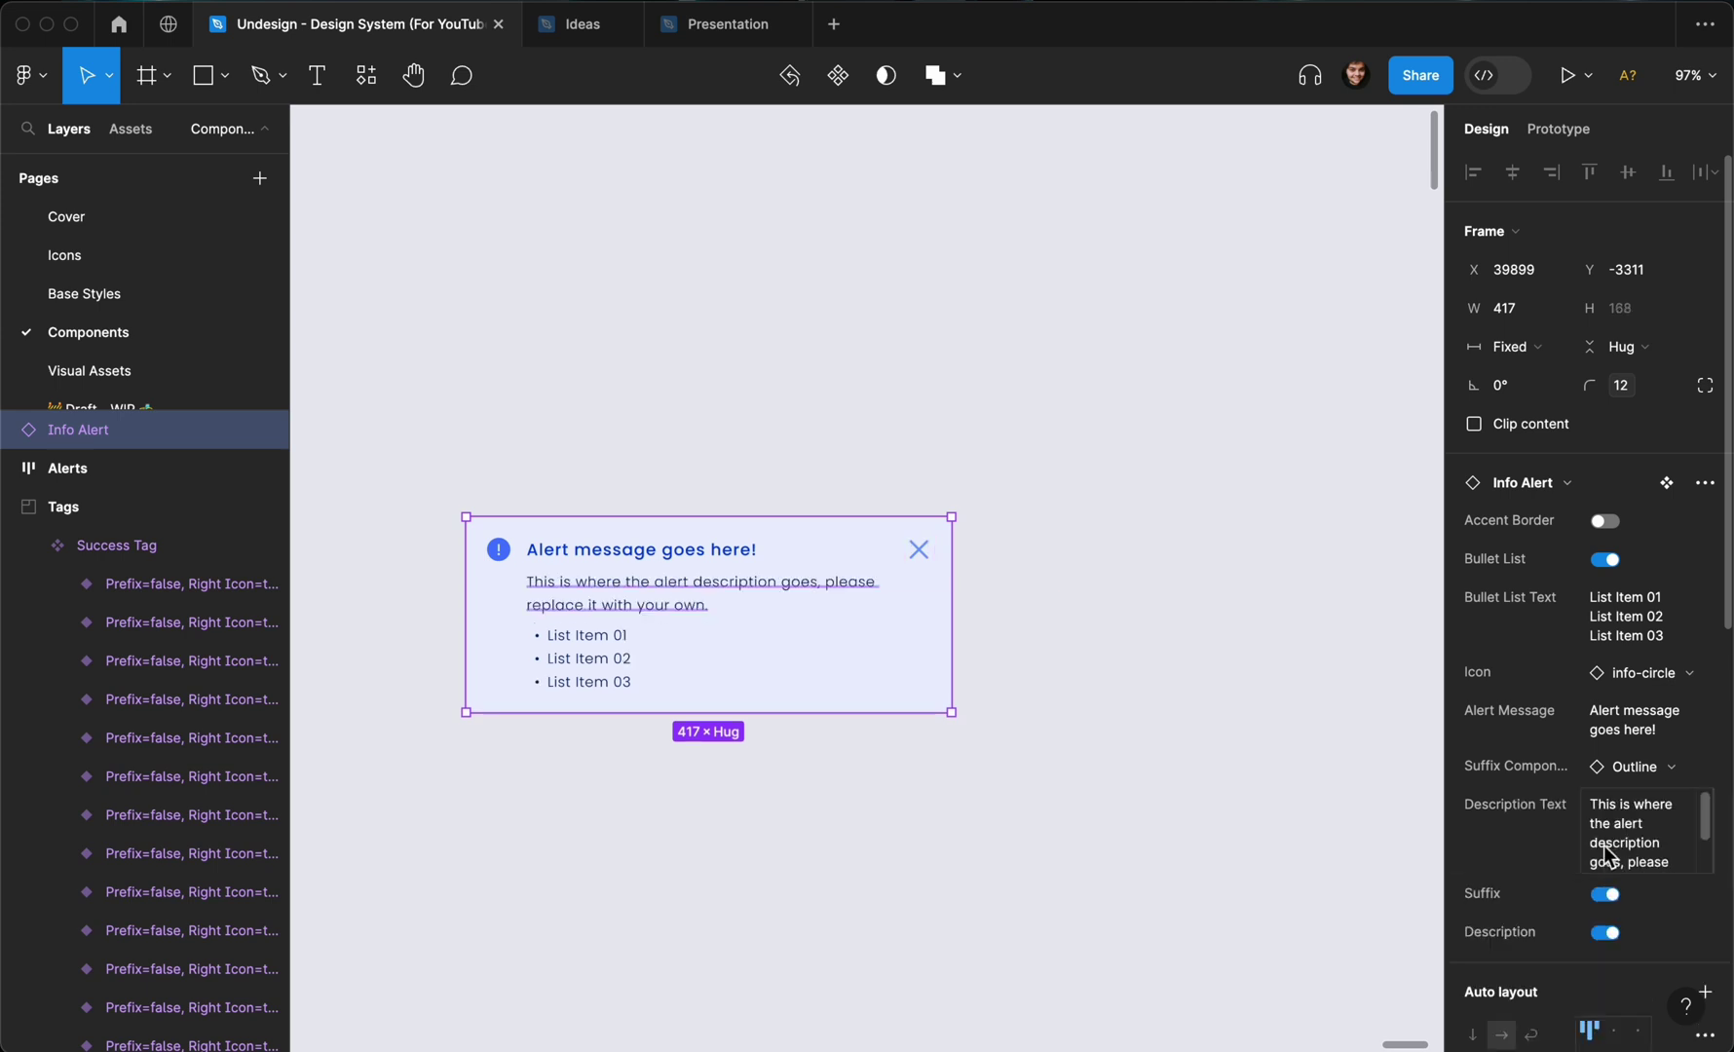
{"action": "left_click_drag", "start_coordinate": [952, 632], "coordinate": [1006, 636]}
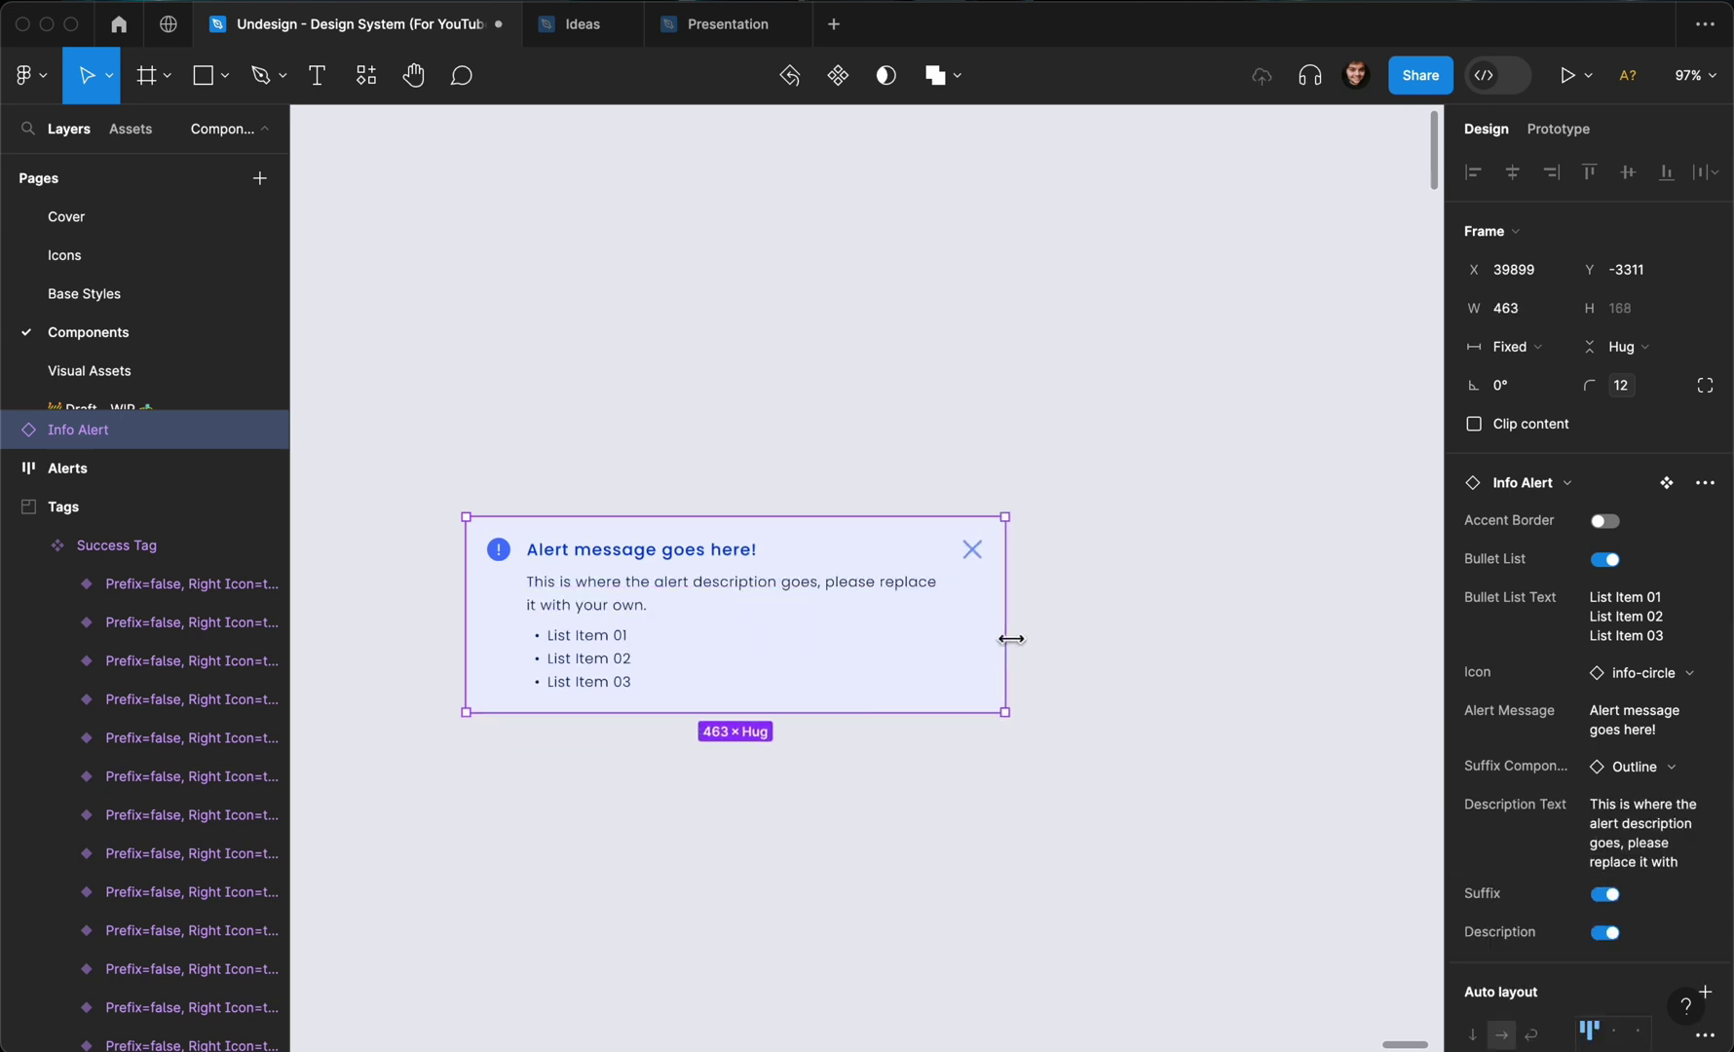
Turn on the Info Alert instance's Accent Border property and widen the instance to 729.
{"action": "left_click", "coordinate": [1607, 524]}
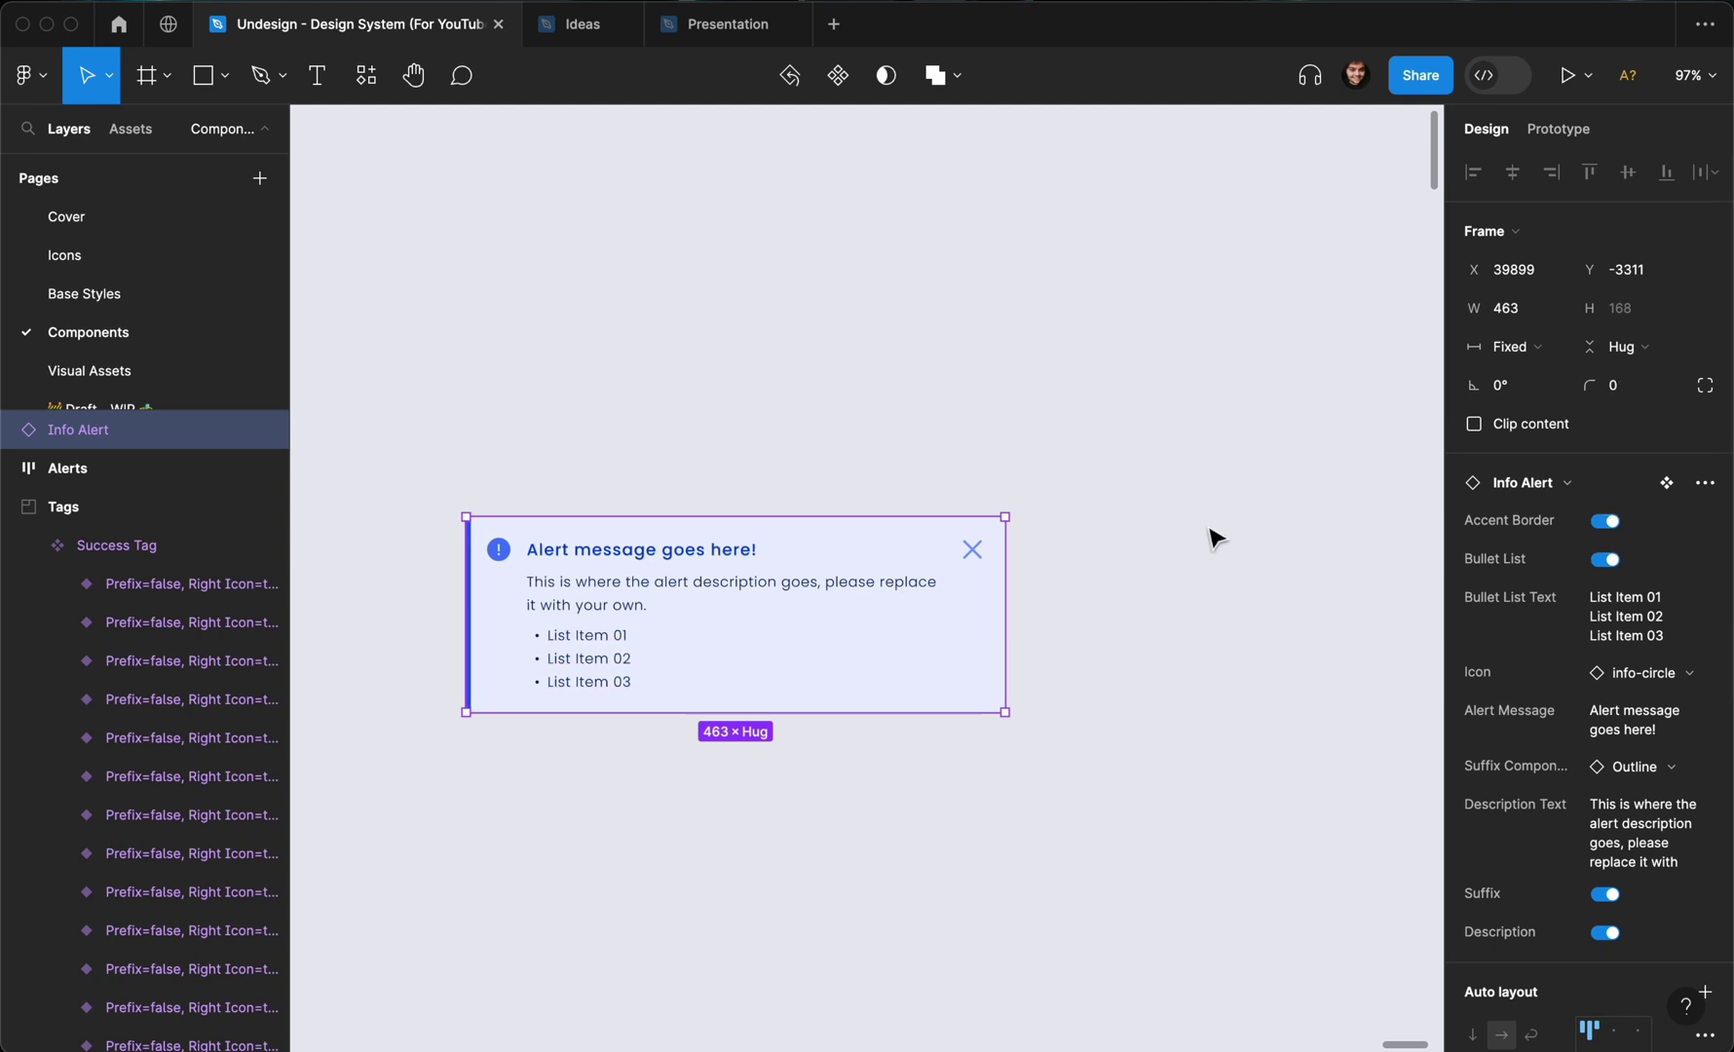
{"action": "left_click", "coordinate": [1211, 539]}
{"action": "left_click", "coordinate": [949, 595]}
{"action": "left_click_drag", "start_coordinate": [1009, 585], "coordinate": [1319, 579]}
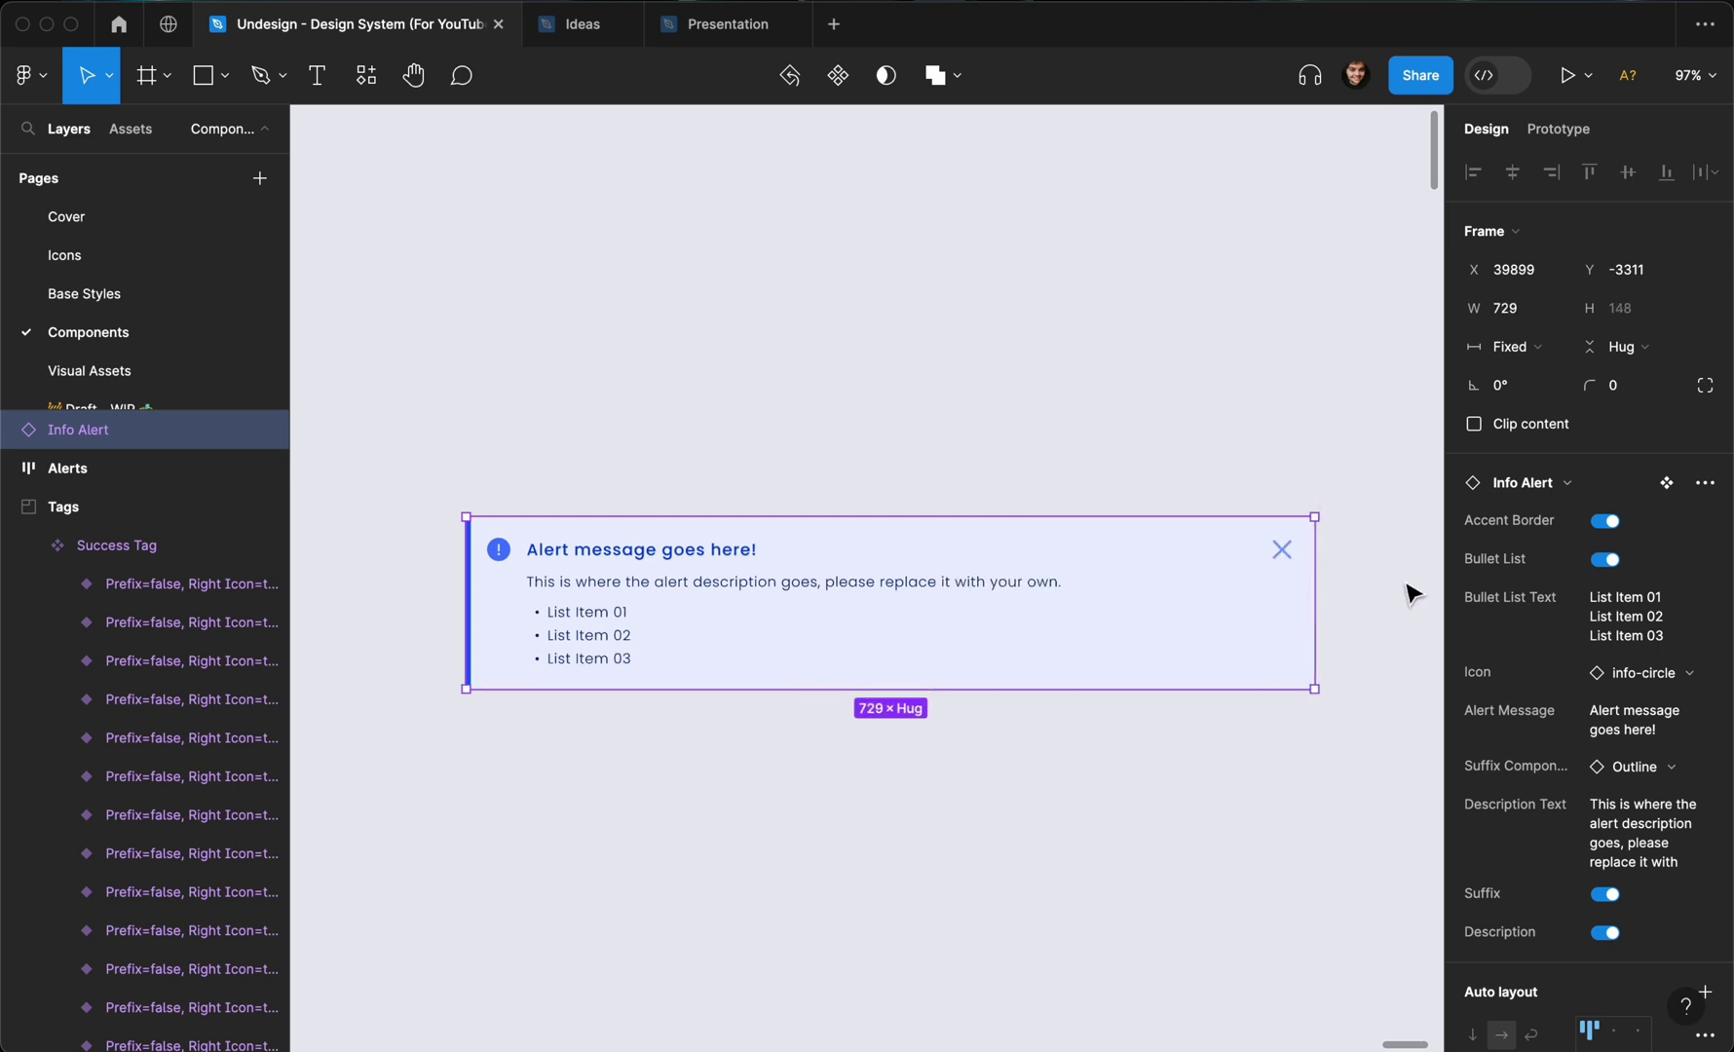
Examine the accent-bordered Info Alert instance up close and alongside the Alerts property table and the Info Alert component set.
{"action": "scroll", "coordinate": [998, 516], "scroll_direction": "down", "scroll_amount": 2}
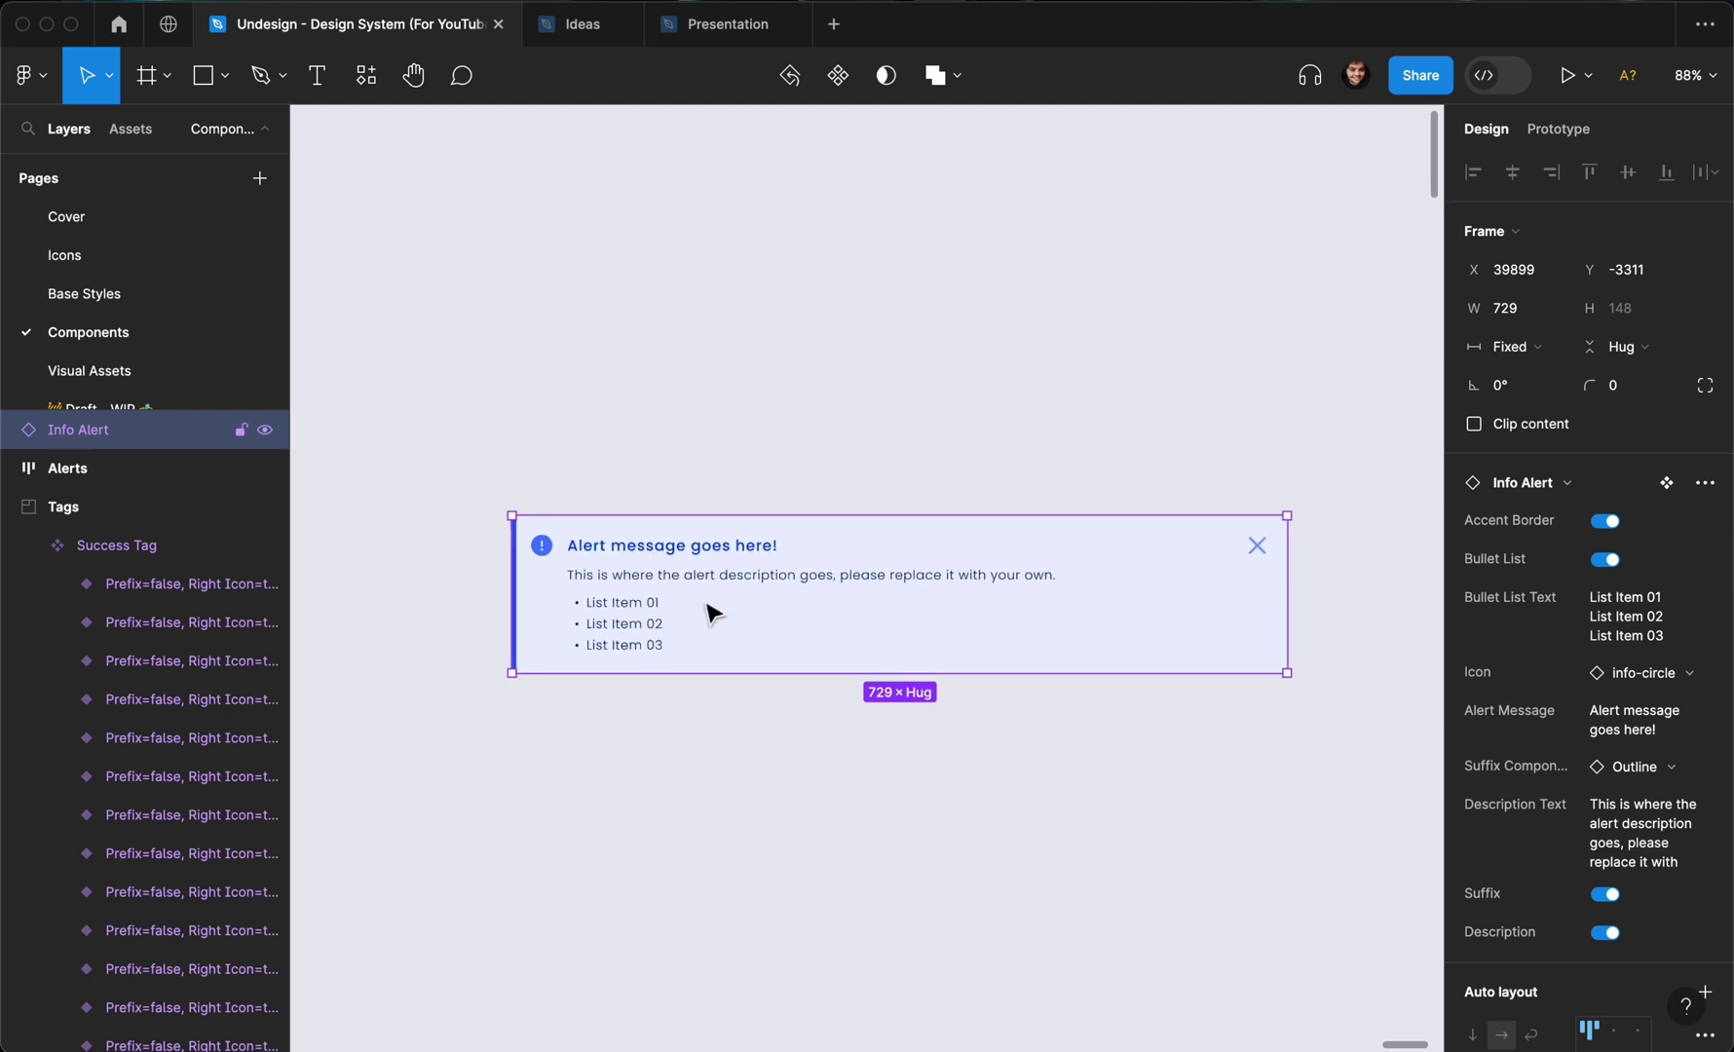
{"action": "scroll", "coordinate": [619, 548], "scroll_direction": "down", "scroll_amount": 4}
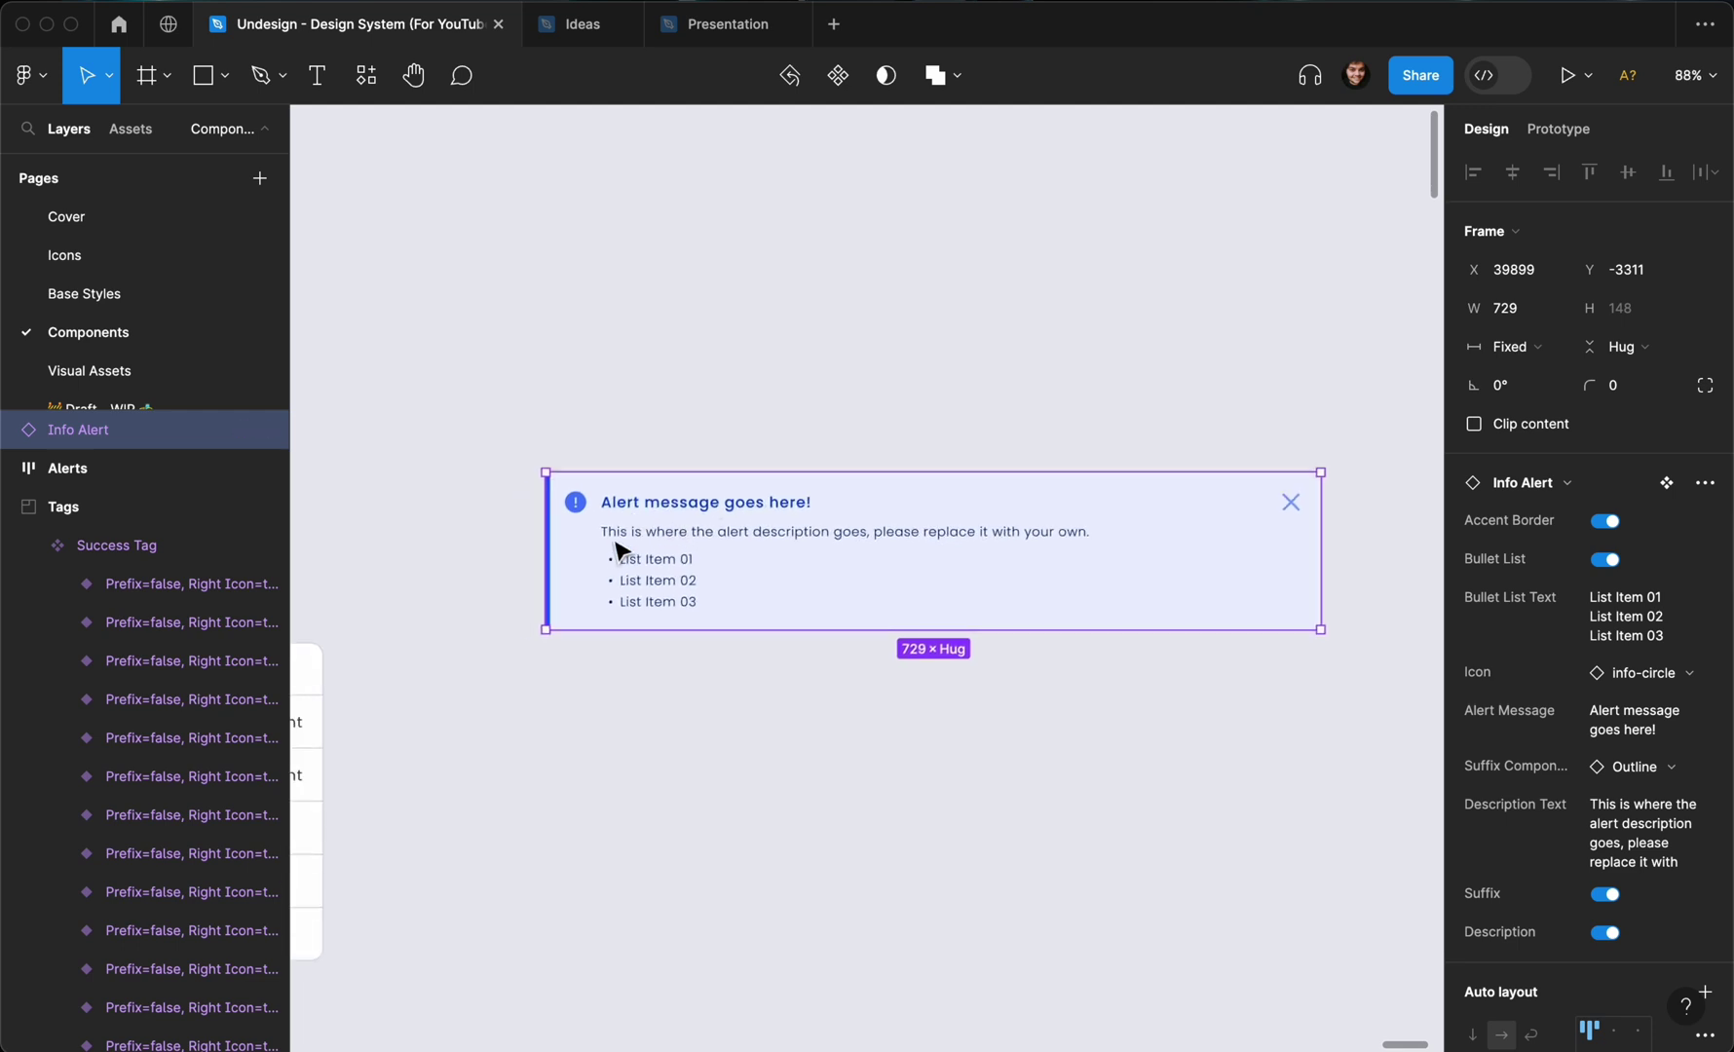
{"action": "scroll", "coordinate": [615, 540], "scroll_direction": "up", "scroll_amount": 4}
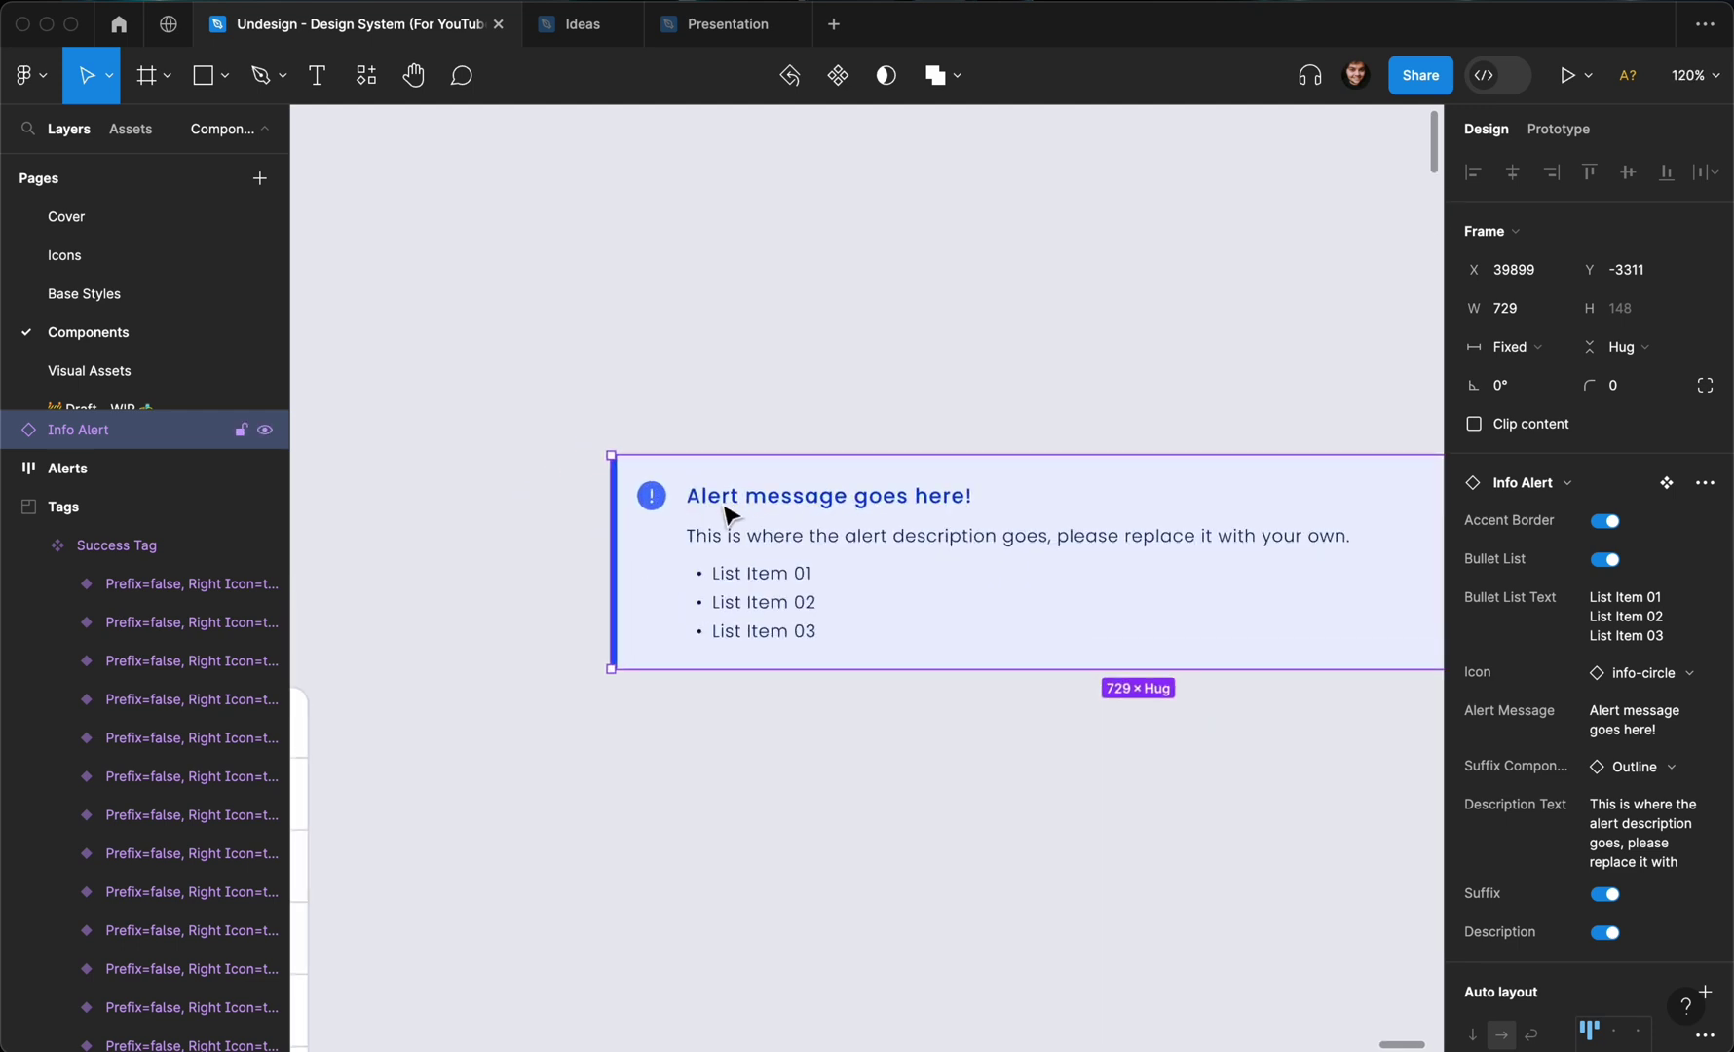
{"action": "left_click", "coordinate": [755, 401]}
{"action": "scroll", "coordinate": [750, 400], "scroll_direction": "right", "scroll_amount": 2}
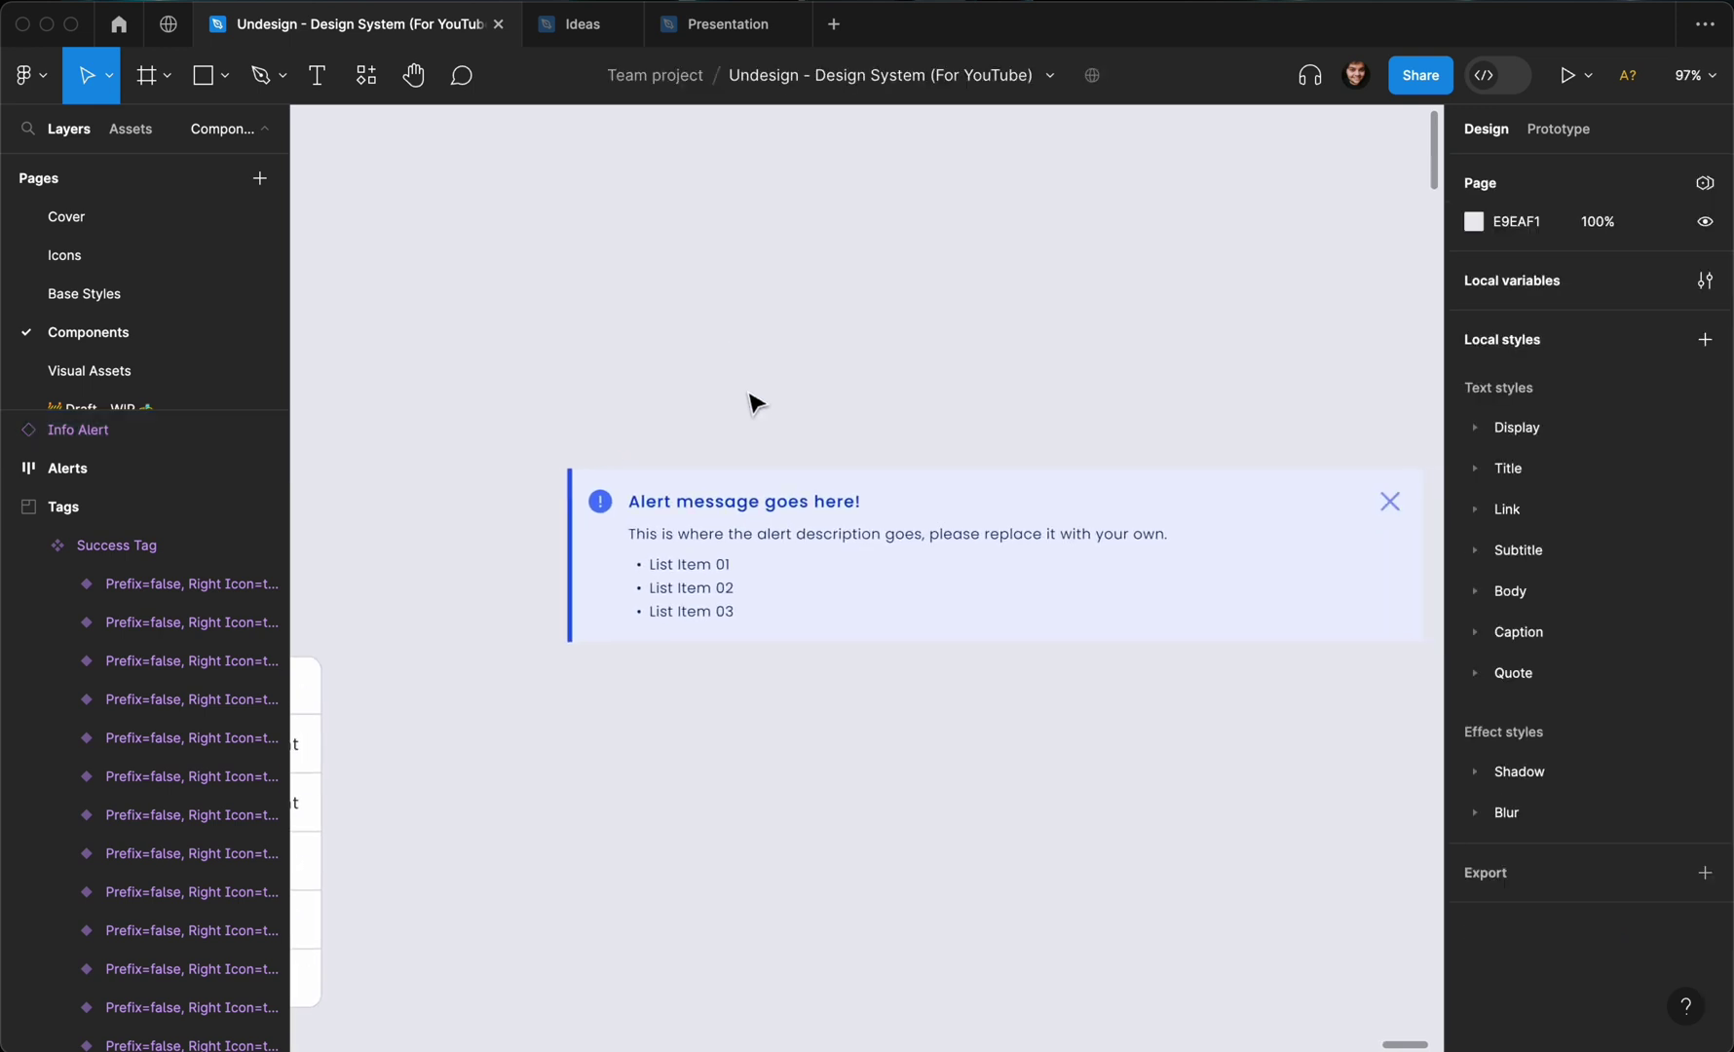
{"action": "scroll", "coordinate": [796, 492], "scroll_direction": "down", "scroll_amount": 1}
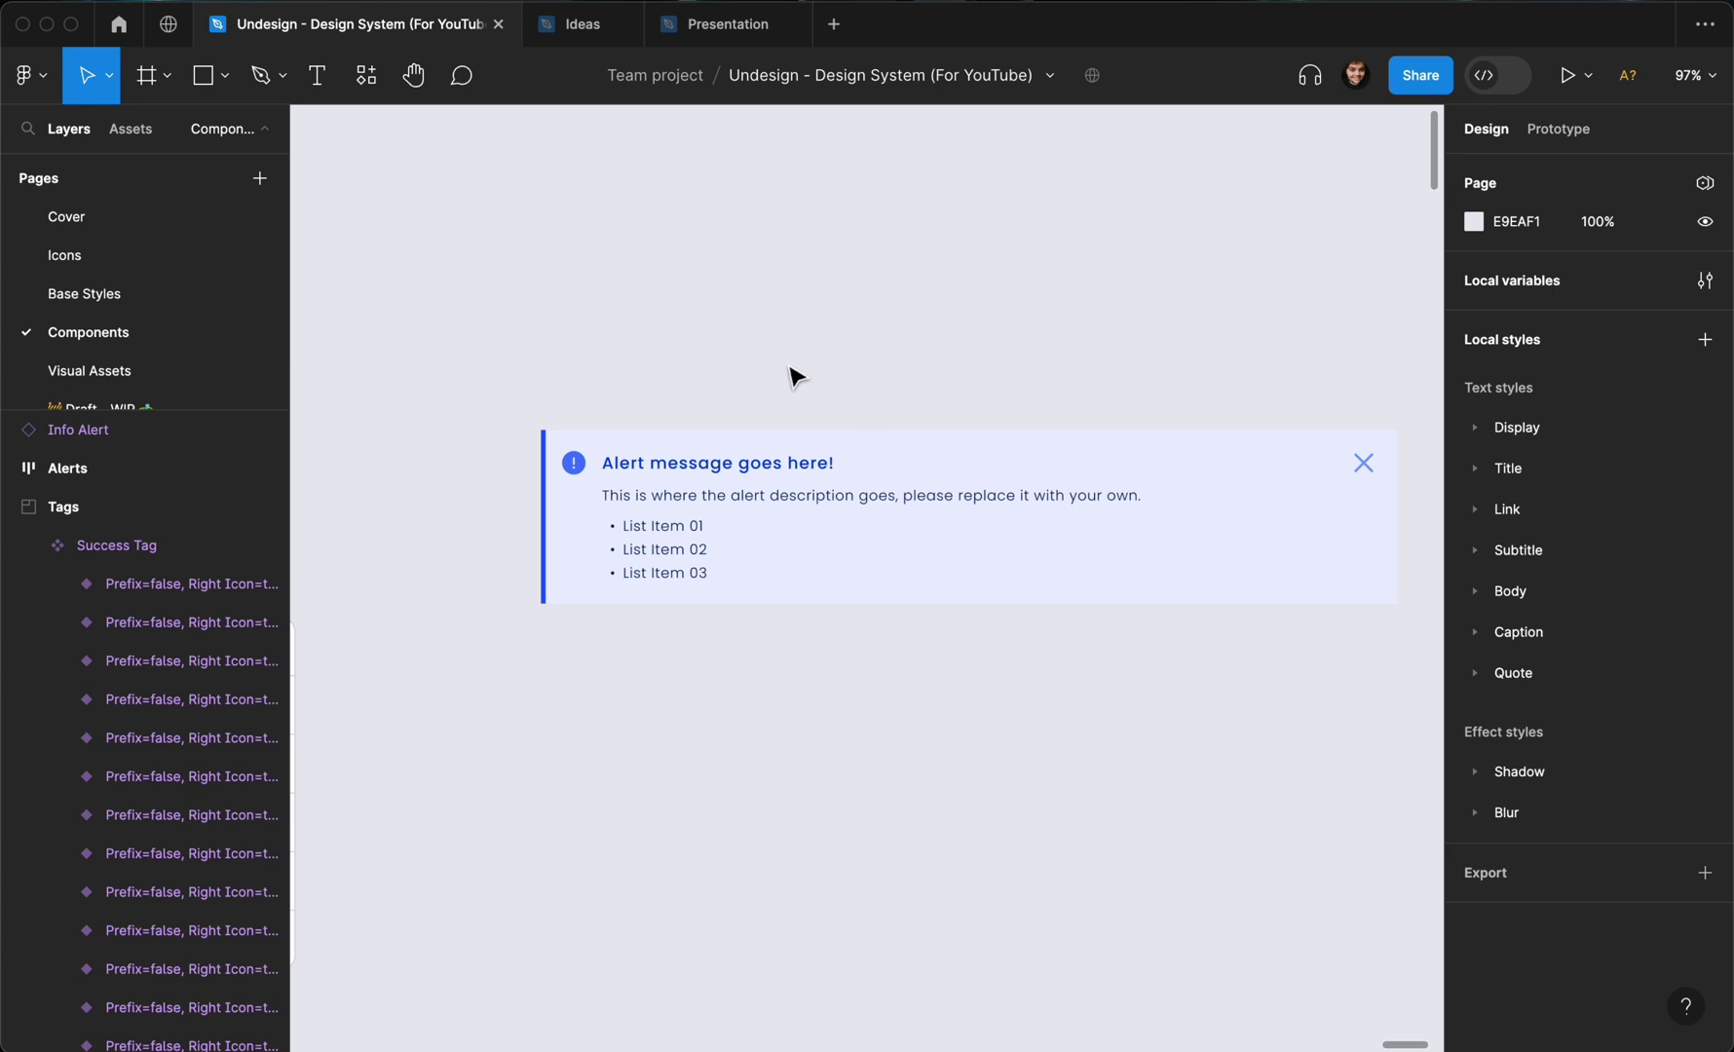
{"action": "scroll", "coordinate": [796, 377], "scroll_direction": "down", "scroll_amount": 3}
{"action": "scroll", "coordinate": [814, 375], "scroll_direction": "up", "scroll_amount": 3}
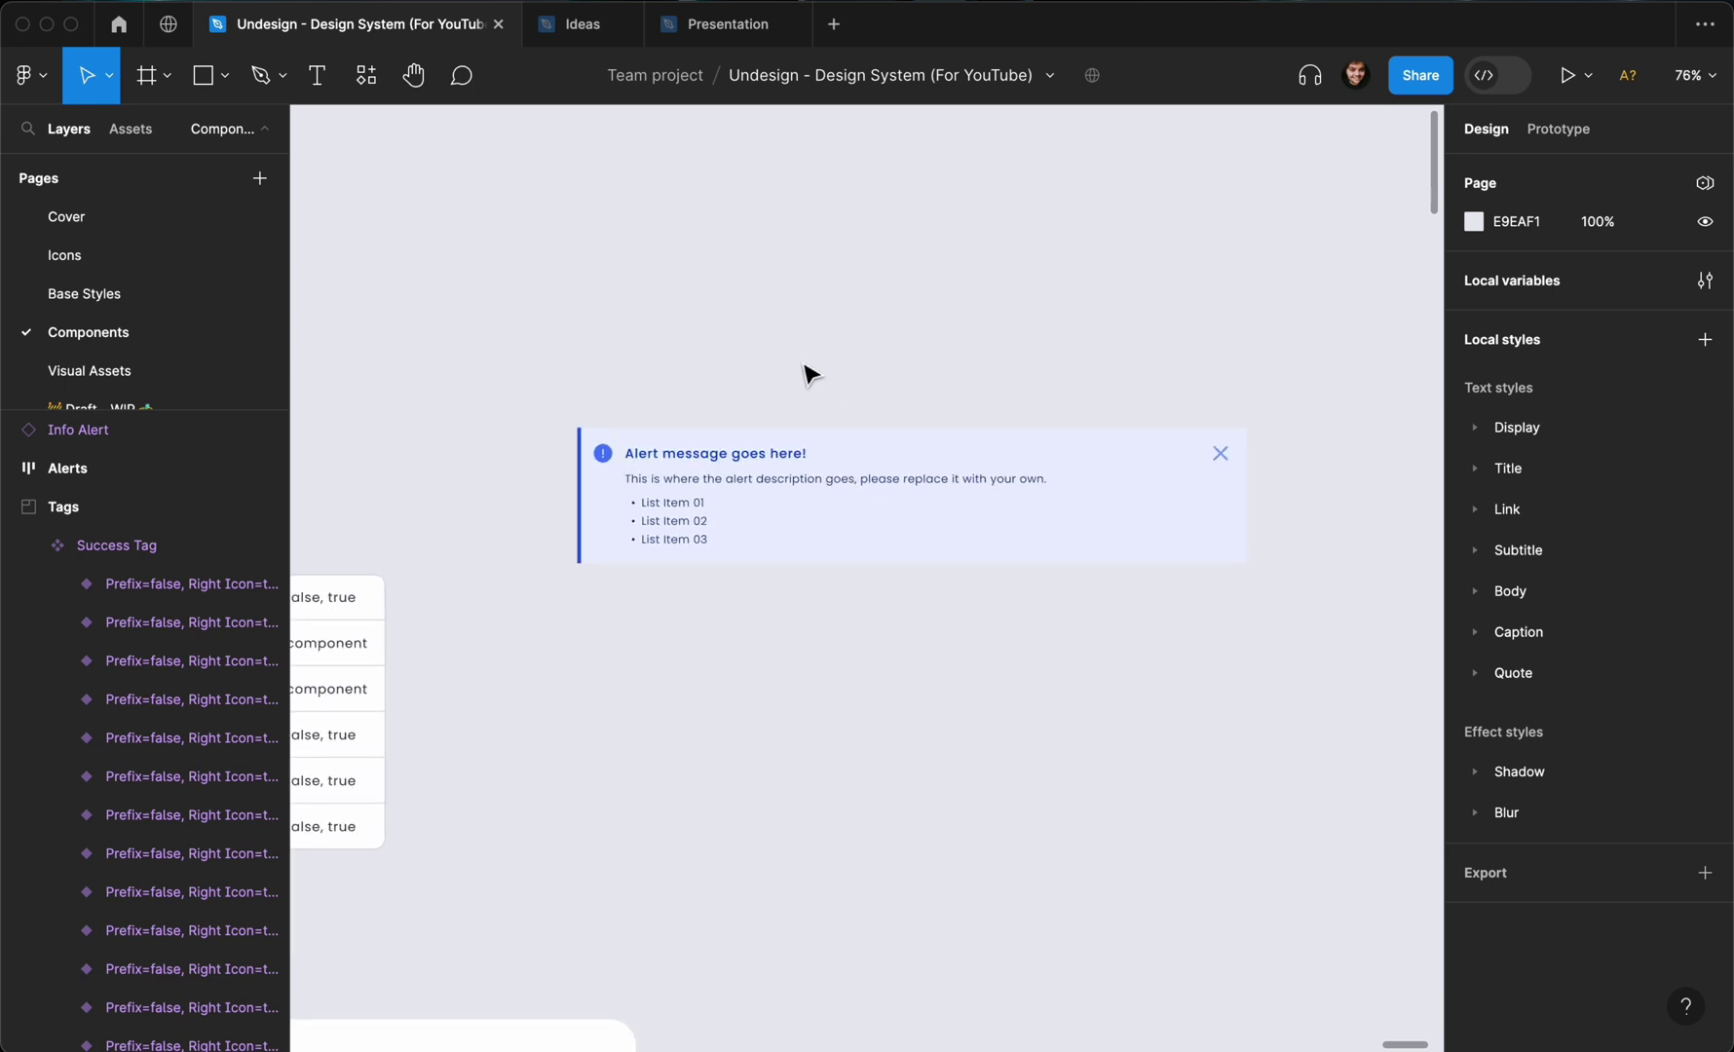
{"action": "left_click", "coordinate": [776, 498]}
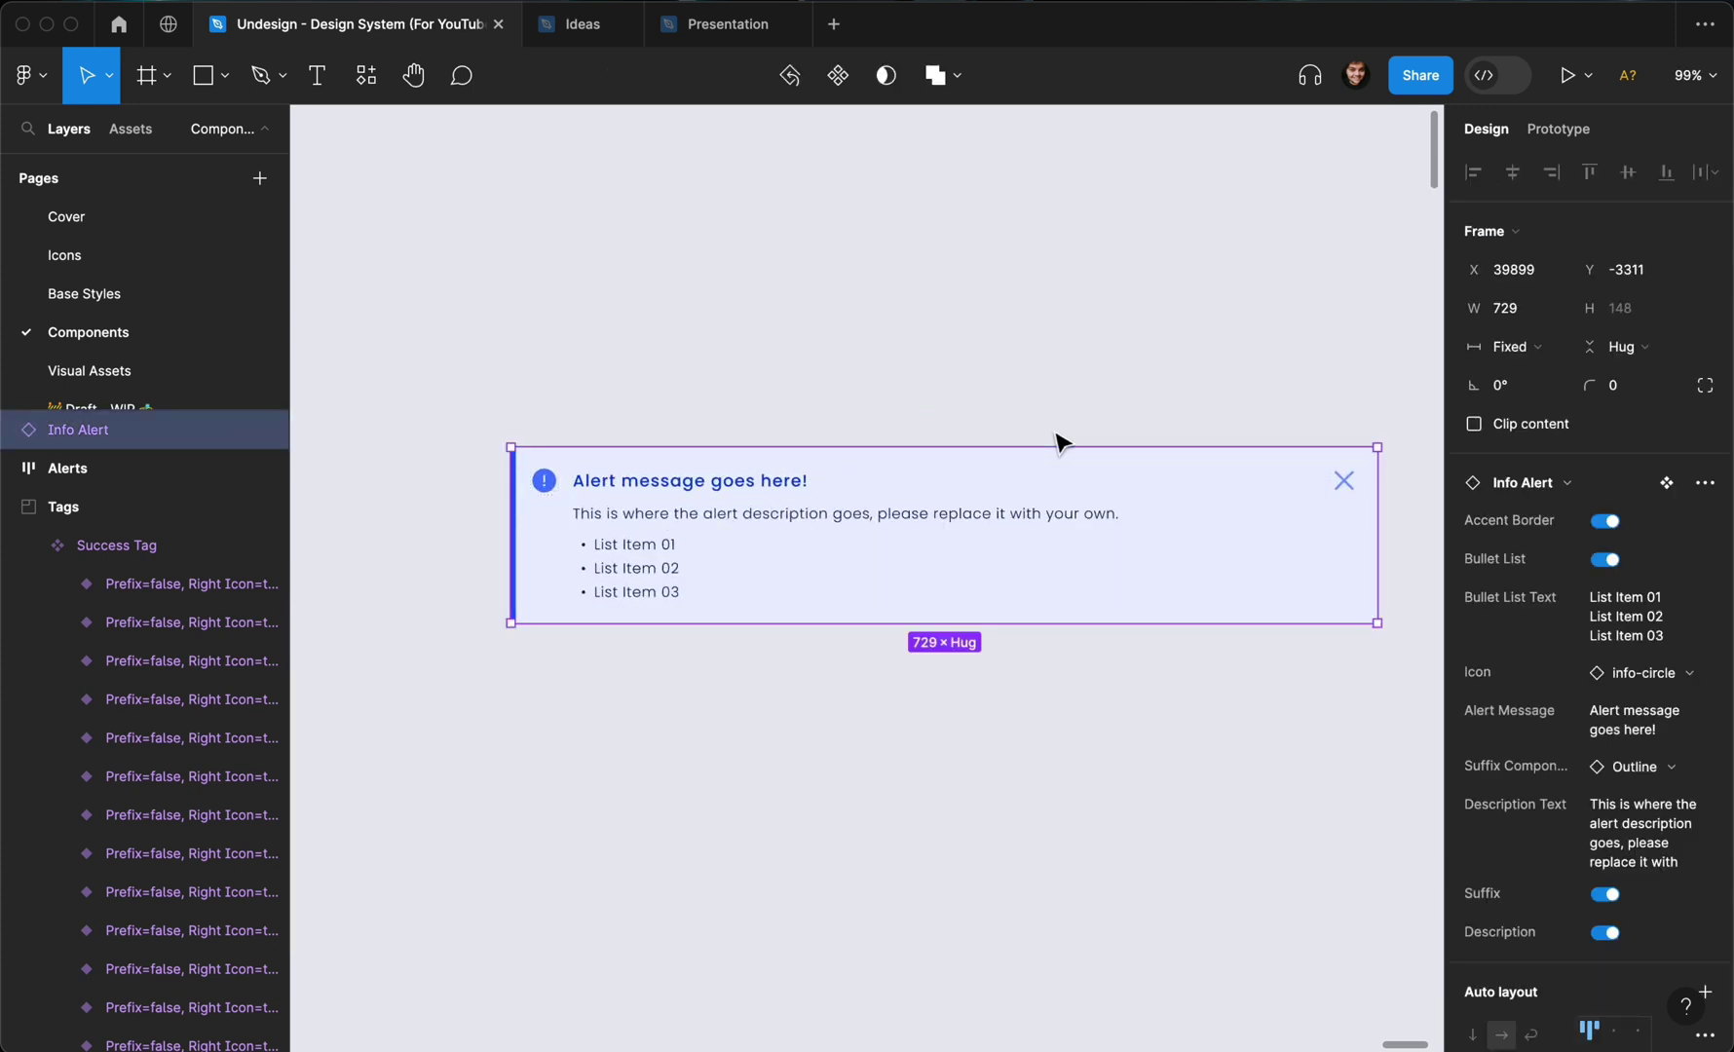
{"action": "scroll", "coordinate": [789, 638], "scroll_direction": "down", "scroll_amount": 4}
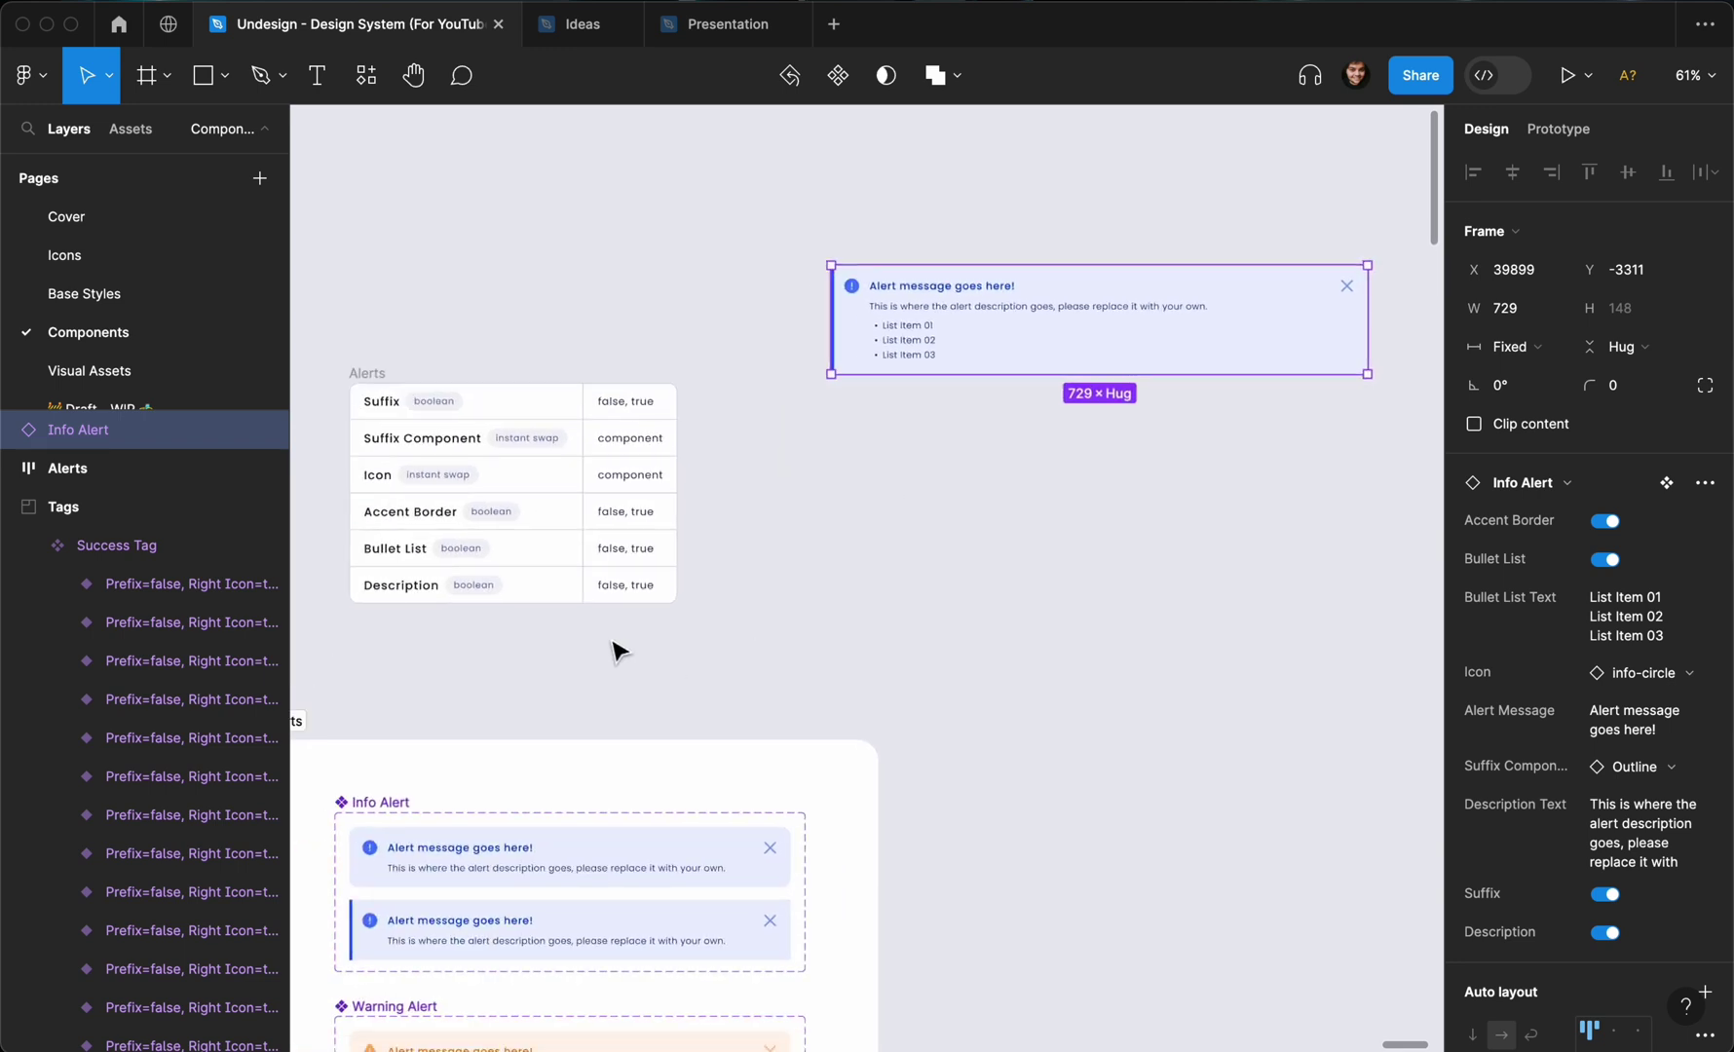
{"action": "scroll", "coordinate": [598, 620], "scroll_direction": "up", "scroll_amount": 4}
{"action": "scroll", "coordinate": [598, 623], "scroll_direction": "down", "scroll_amount": 5}
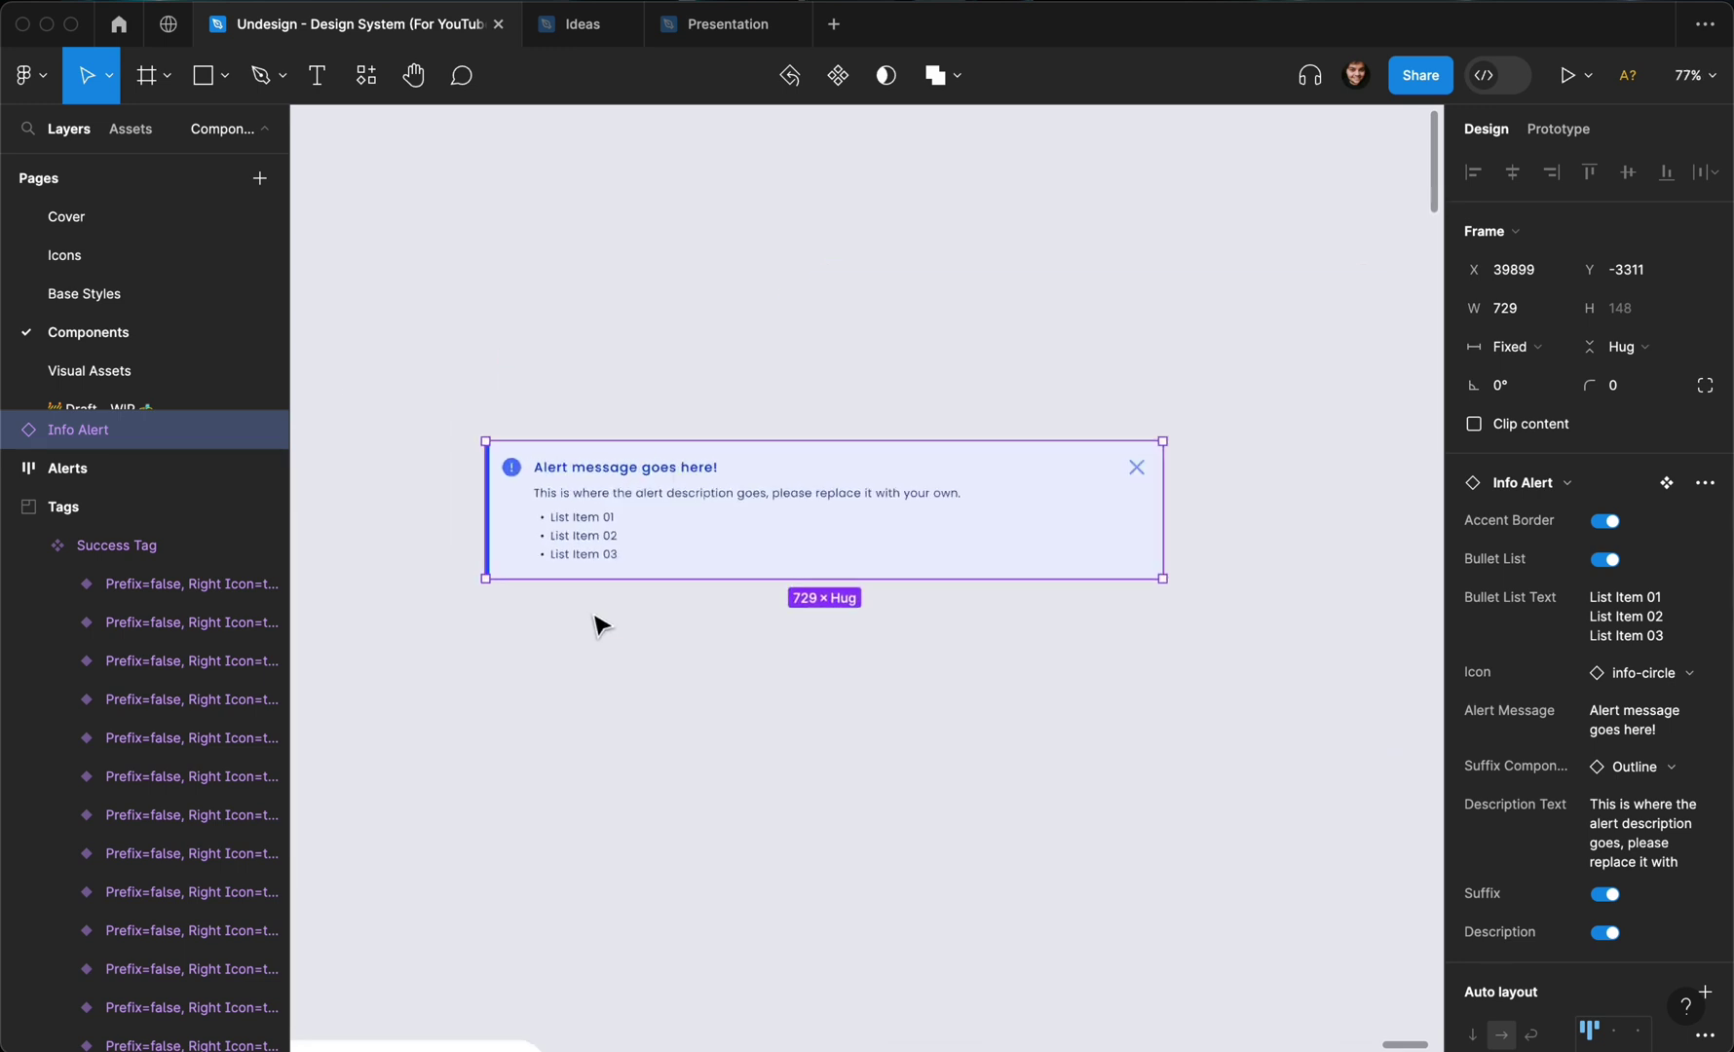
{"action": "scroll", "coordinate": [600, 614], "scroll_direction": "up", "scroll_amount": 5}
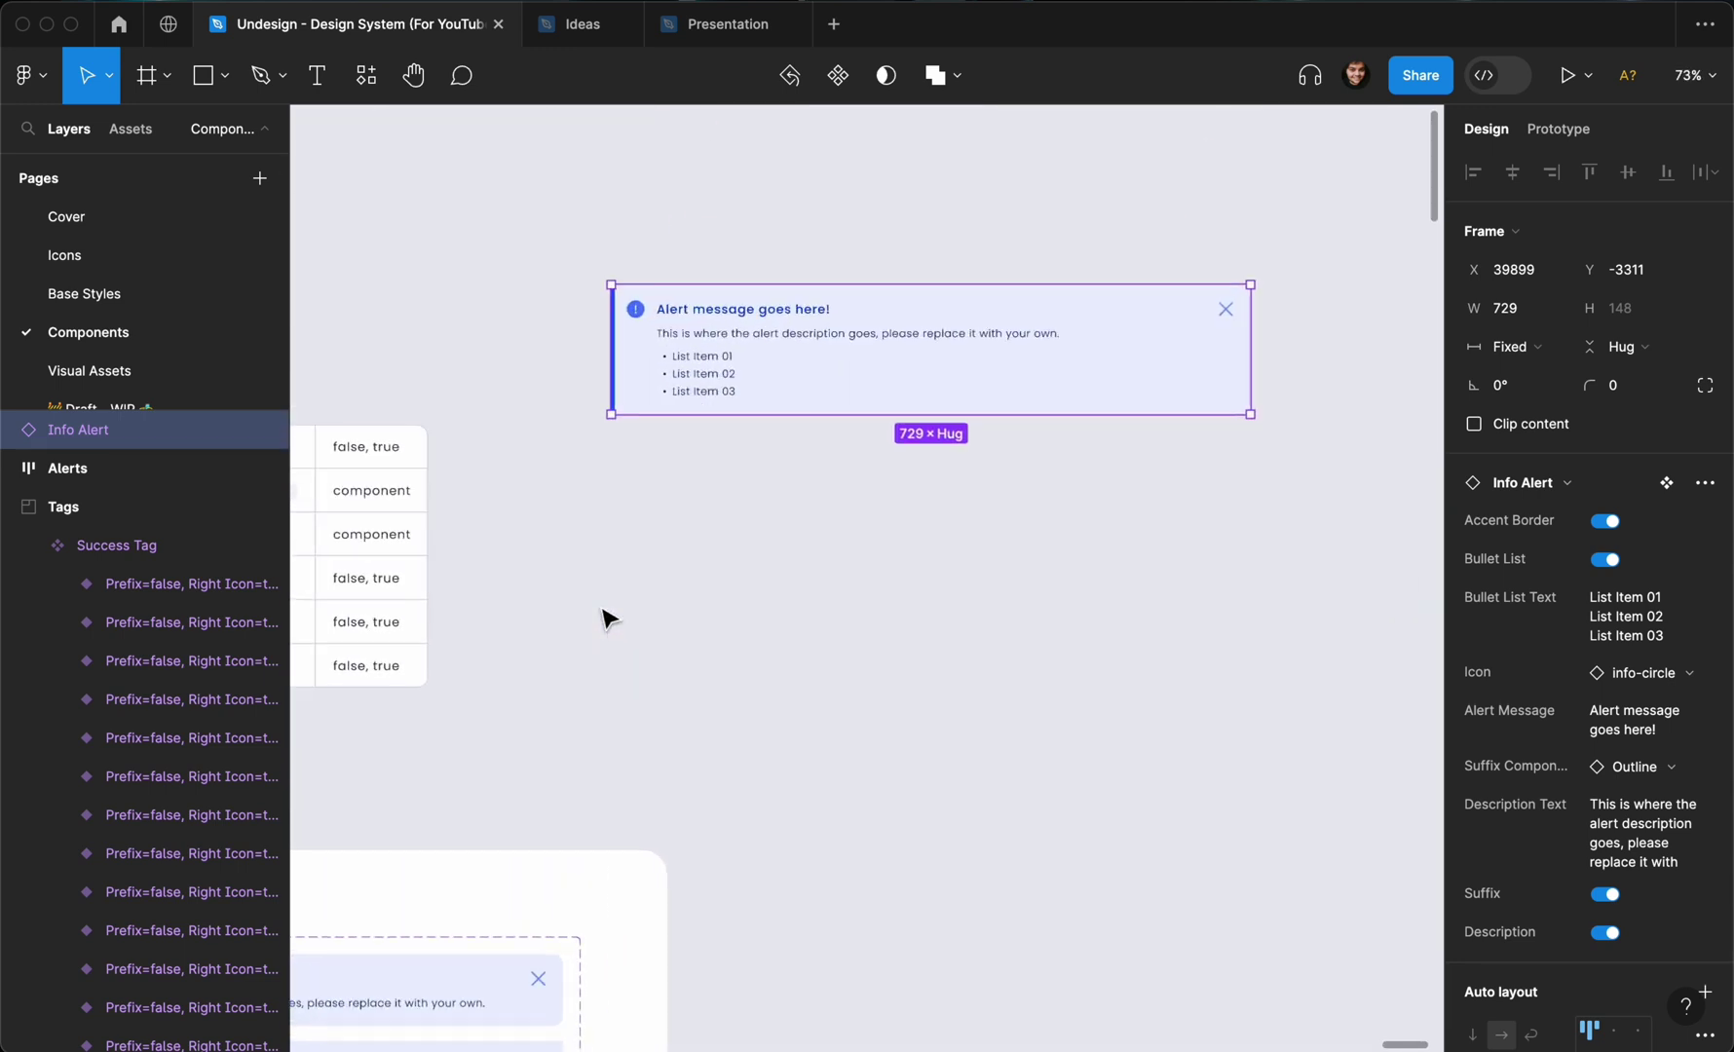
{"action": "scroll", "coordinate": [790, 474], "scroll_direction": "down", "scroll_amount": 3}
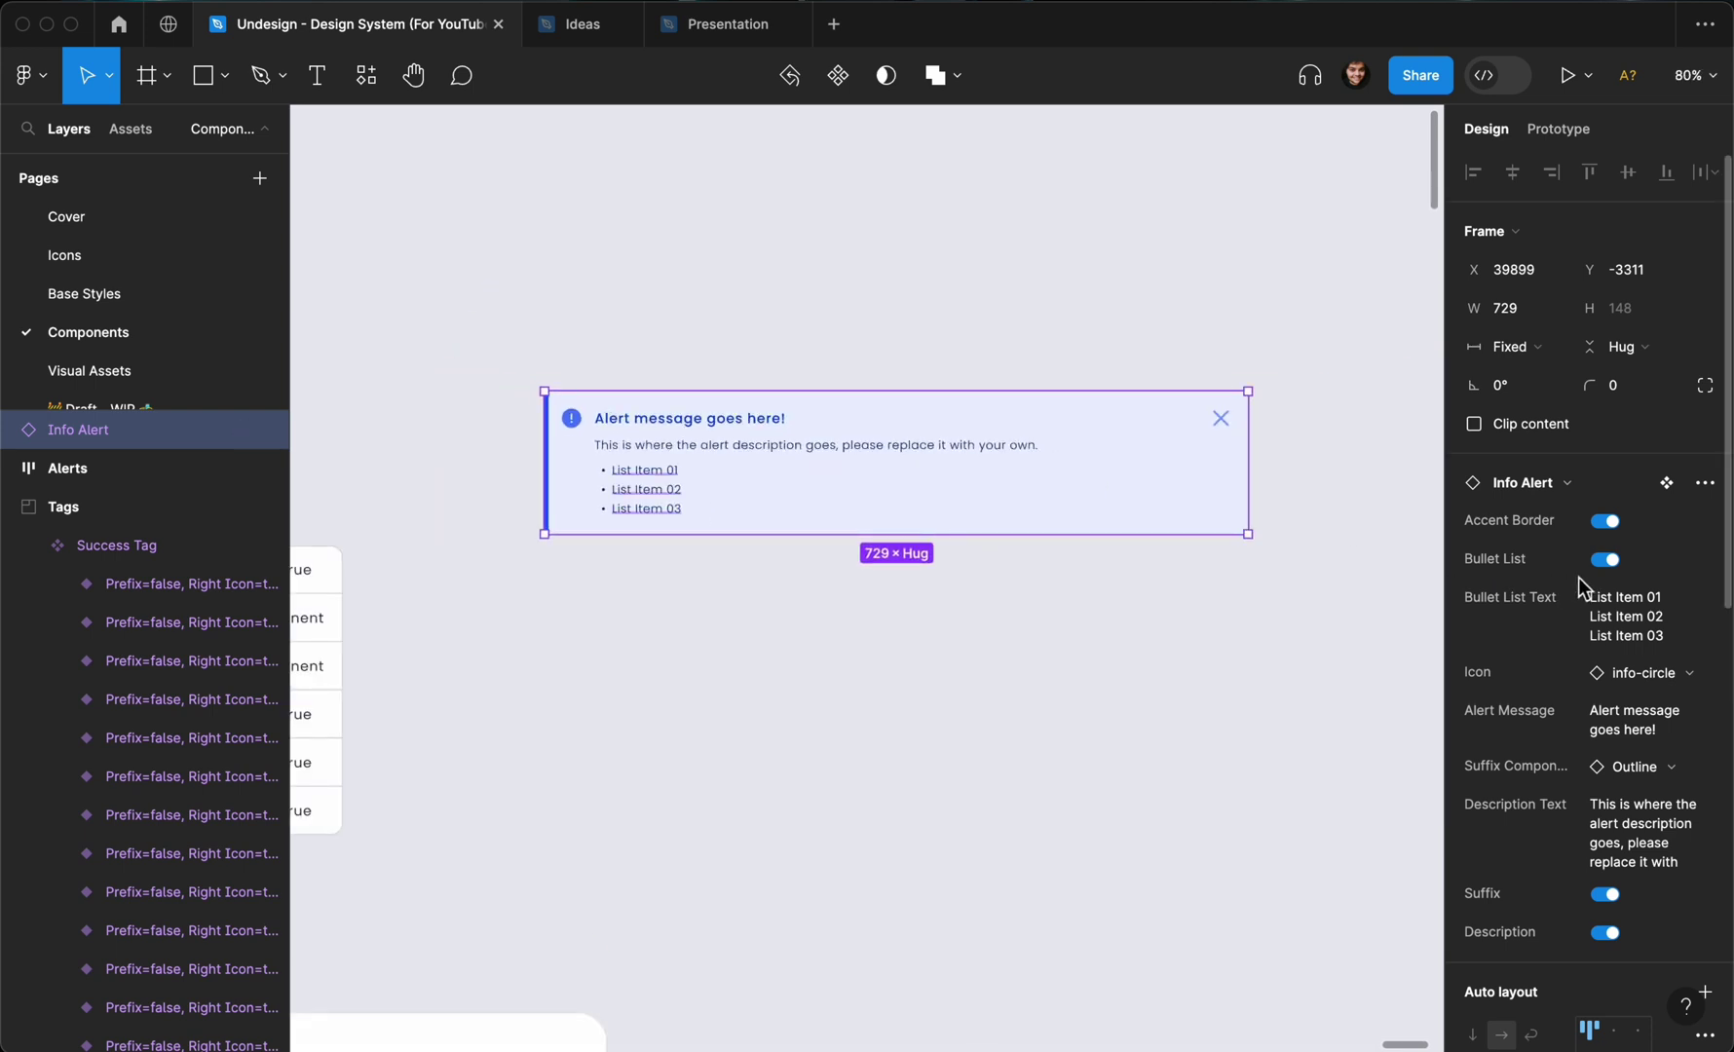
Turn off the Bullet List, Accent Border, Suffix and Description properties of the Info Alert instance, and check it deselected and reselected.
{"action": "left_click", "coordinate": [1605, 560]}
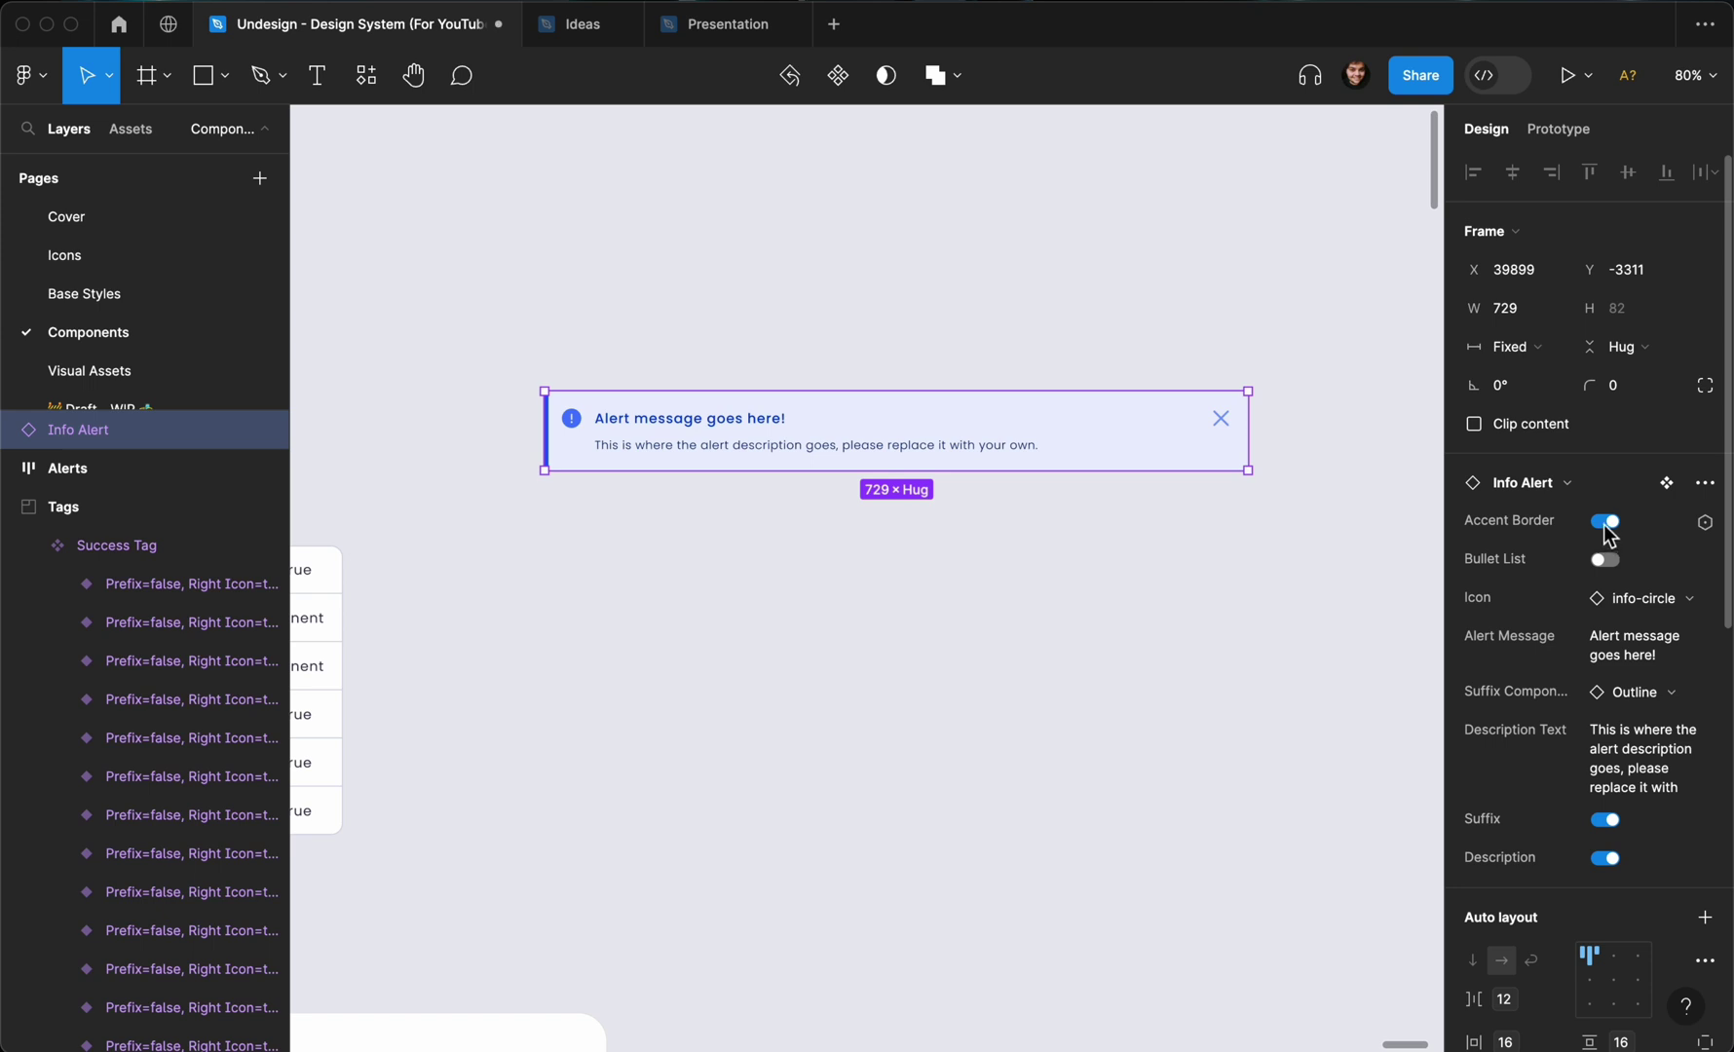
{"action": "left_click", "coordinate": [1603, 522]}
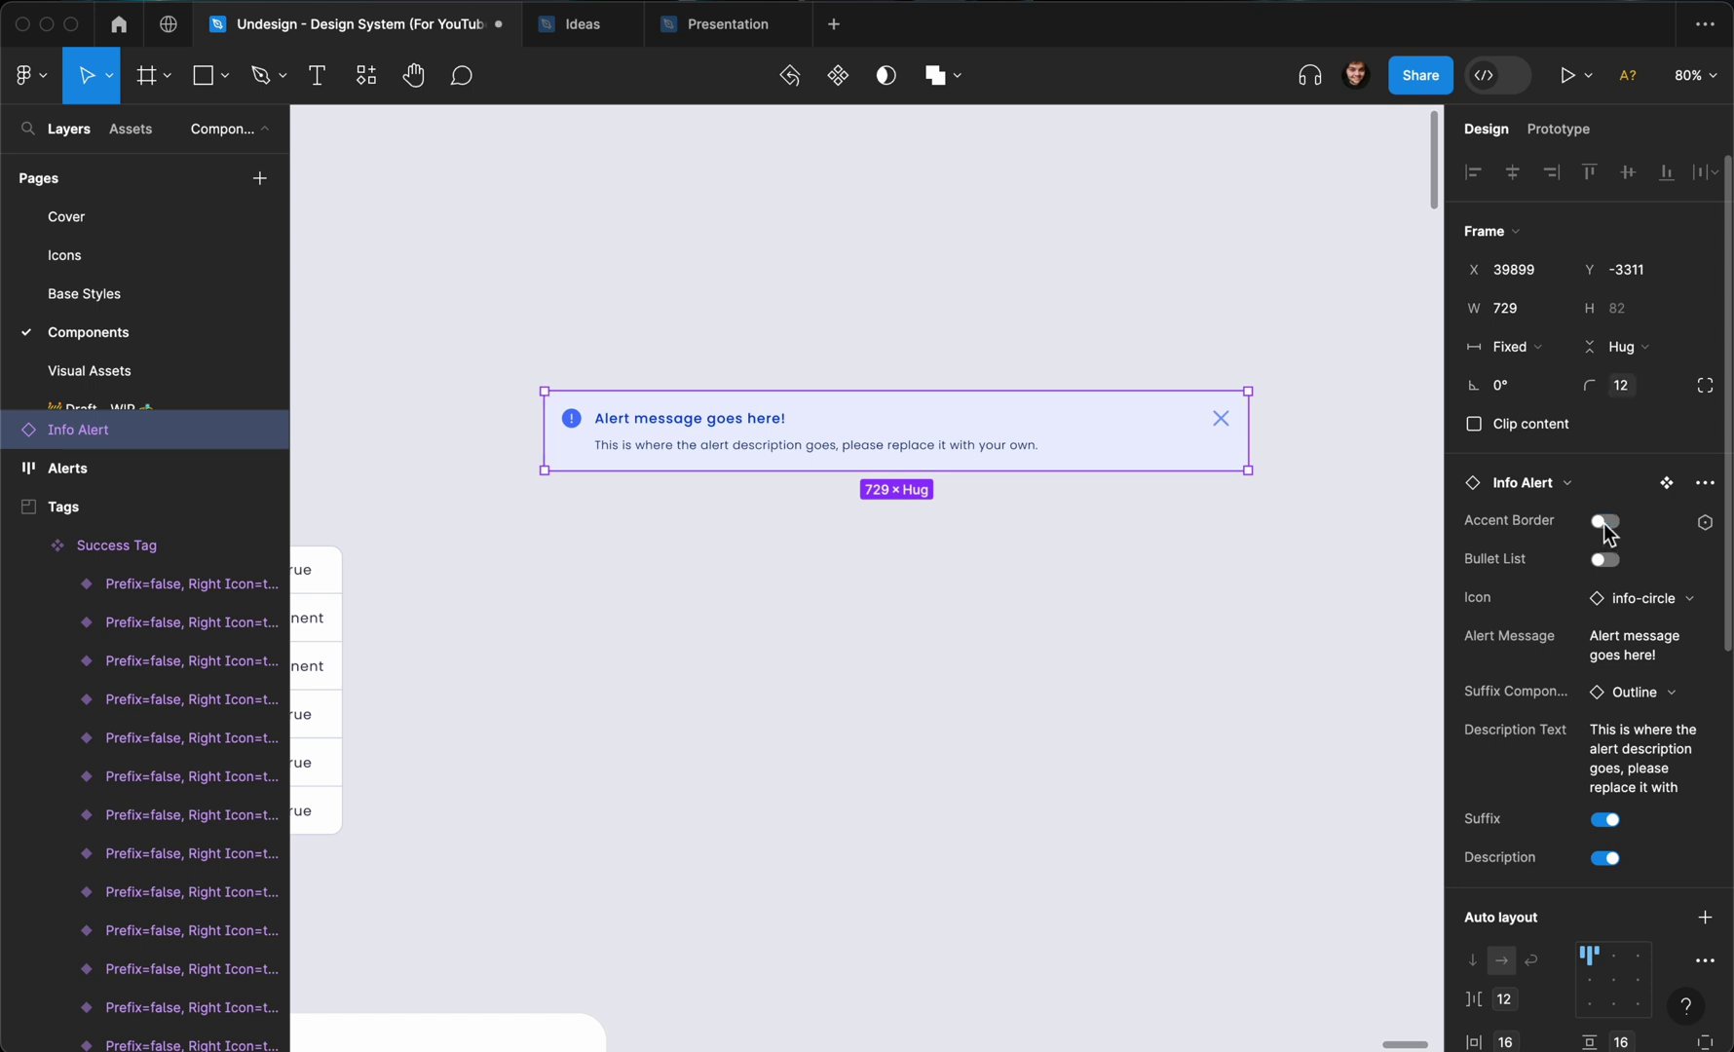
{"action": "left_click", "coordinate": [1605, 823]}
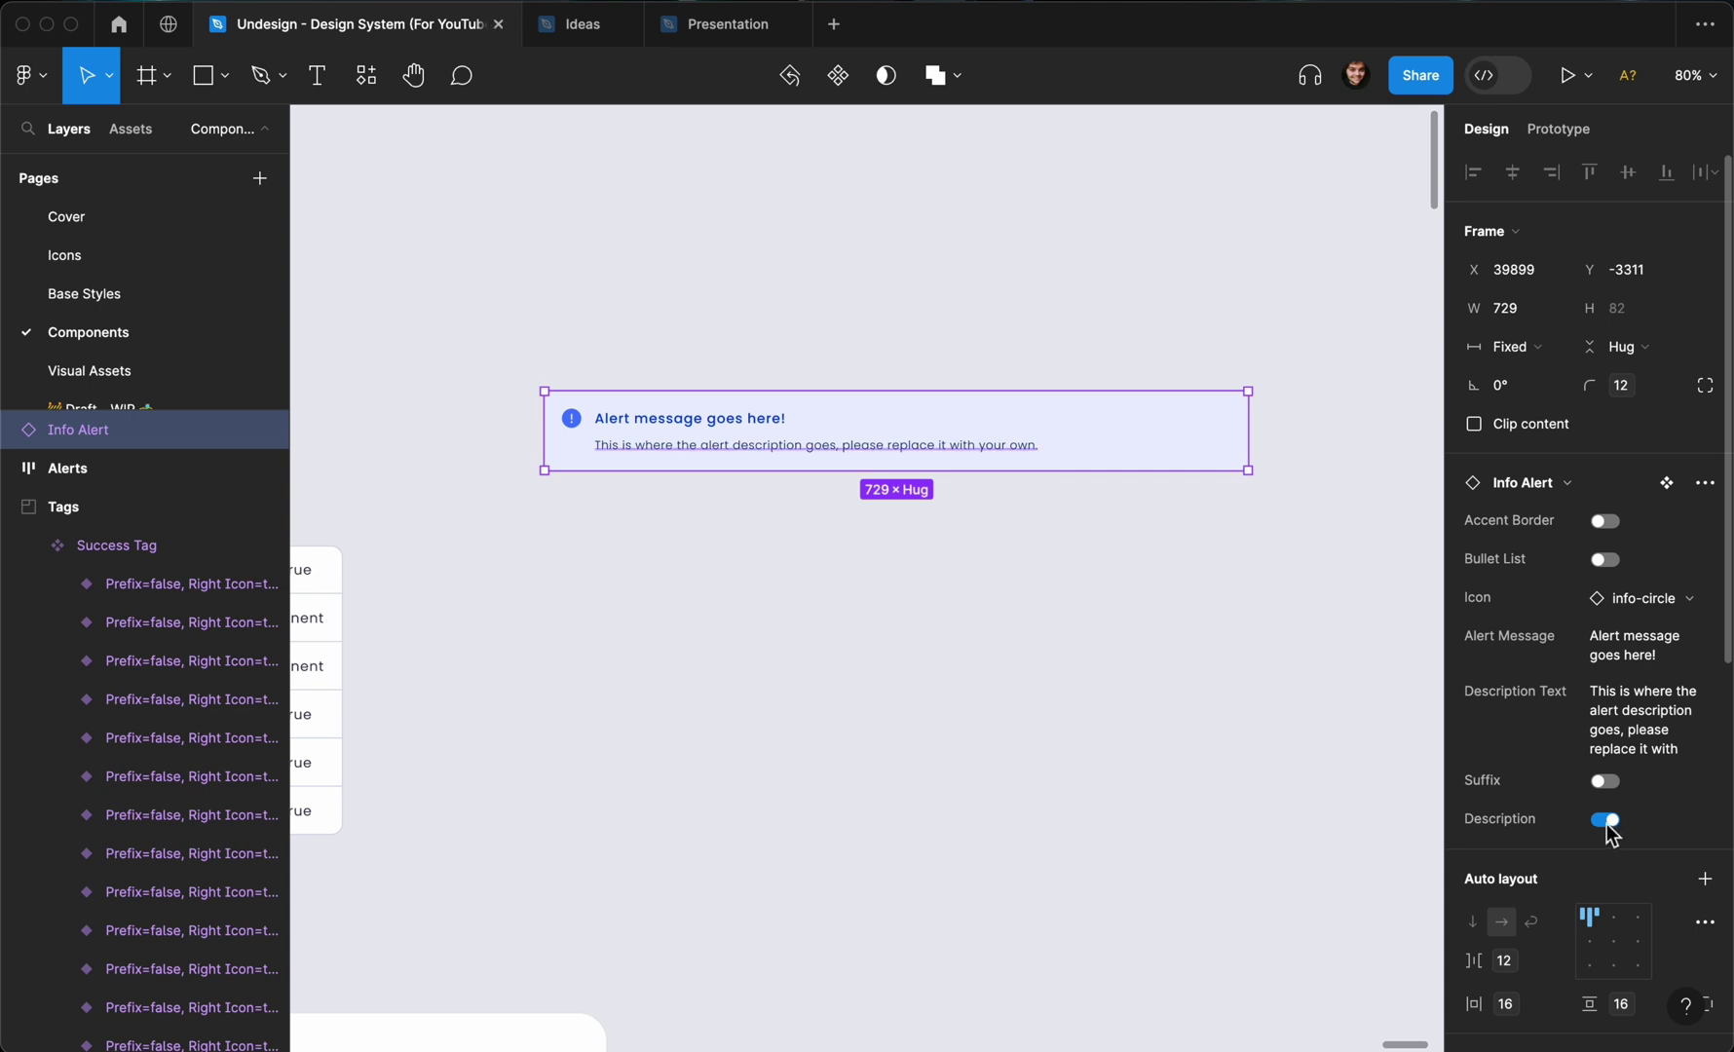
{"action": "left_click", "coordinate": [1605, 821]}
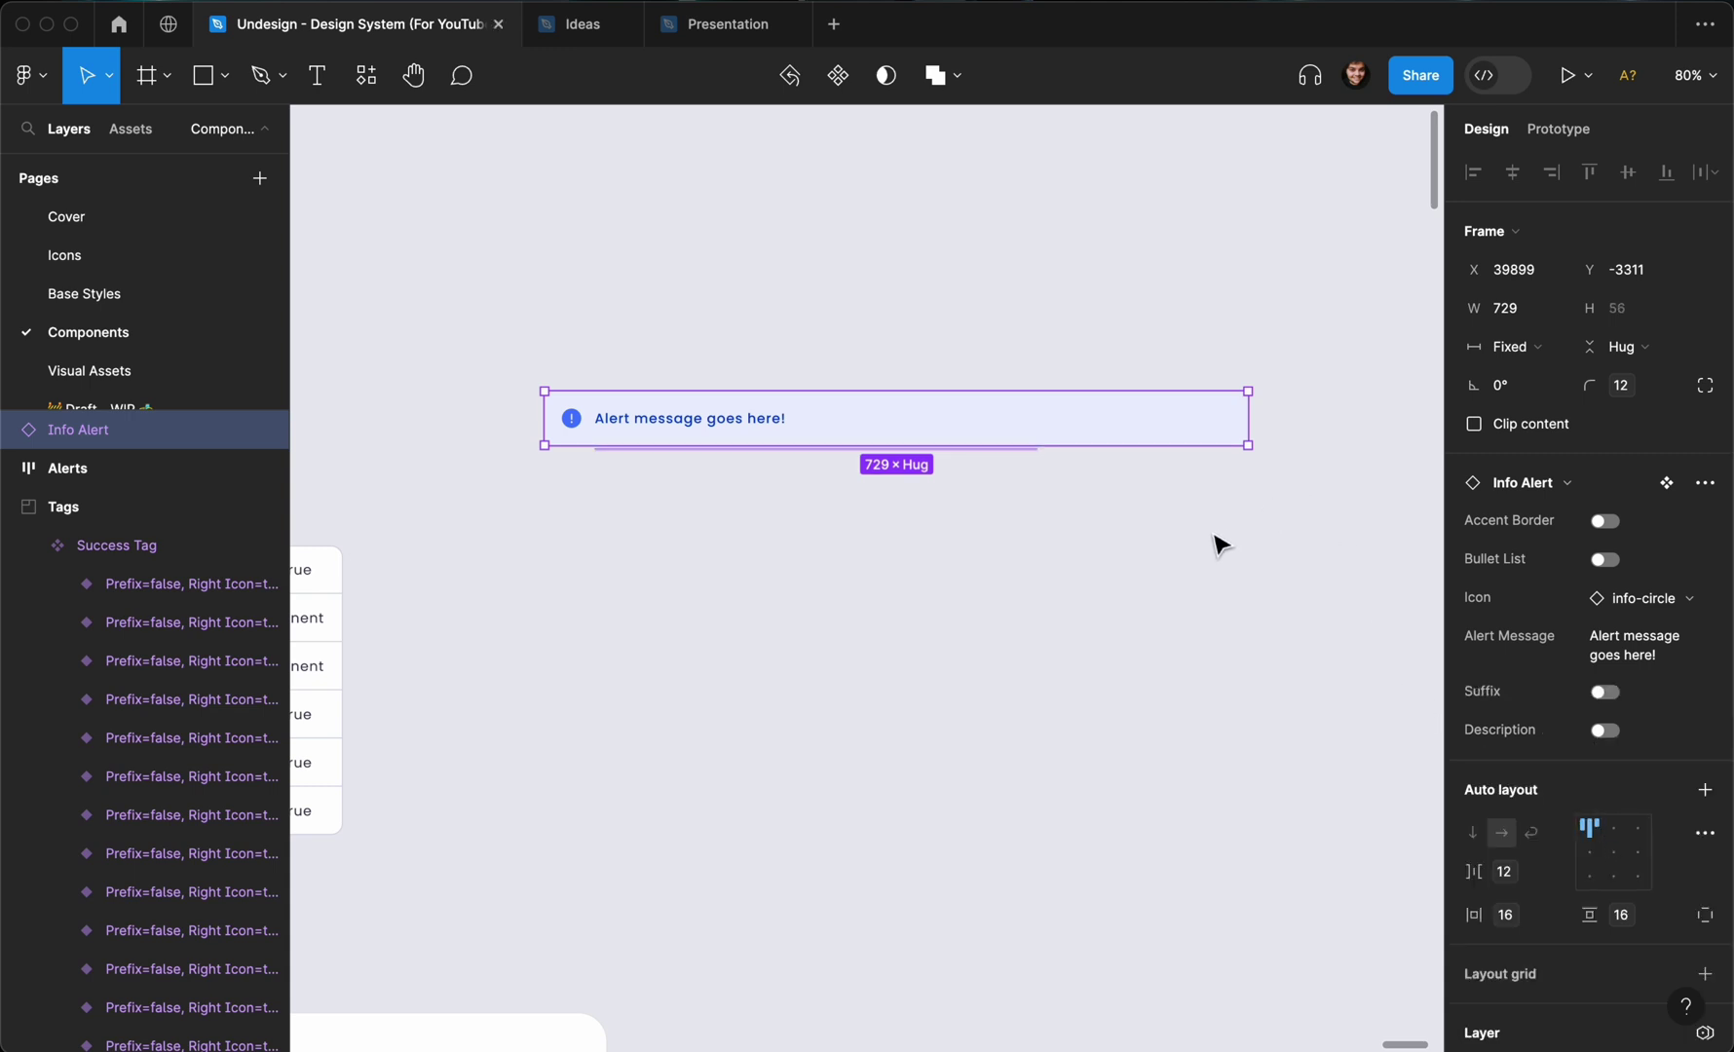
{"action": "left_click", "coordinate": [1115, 296]}
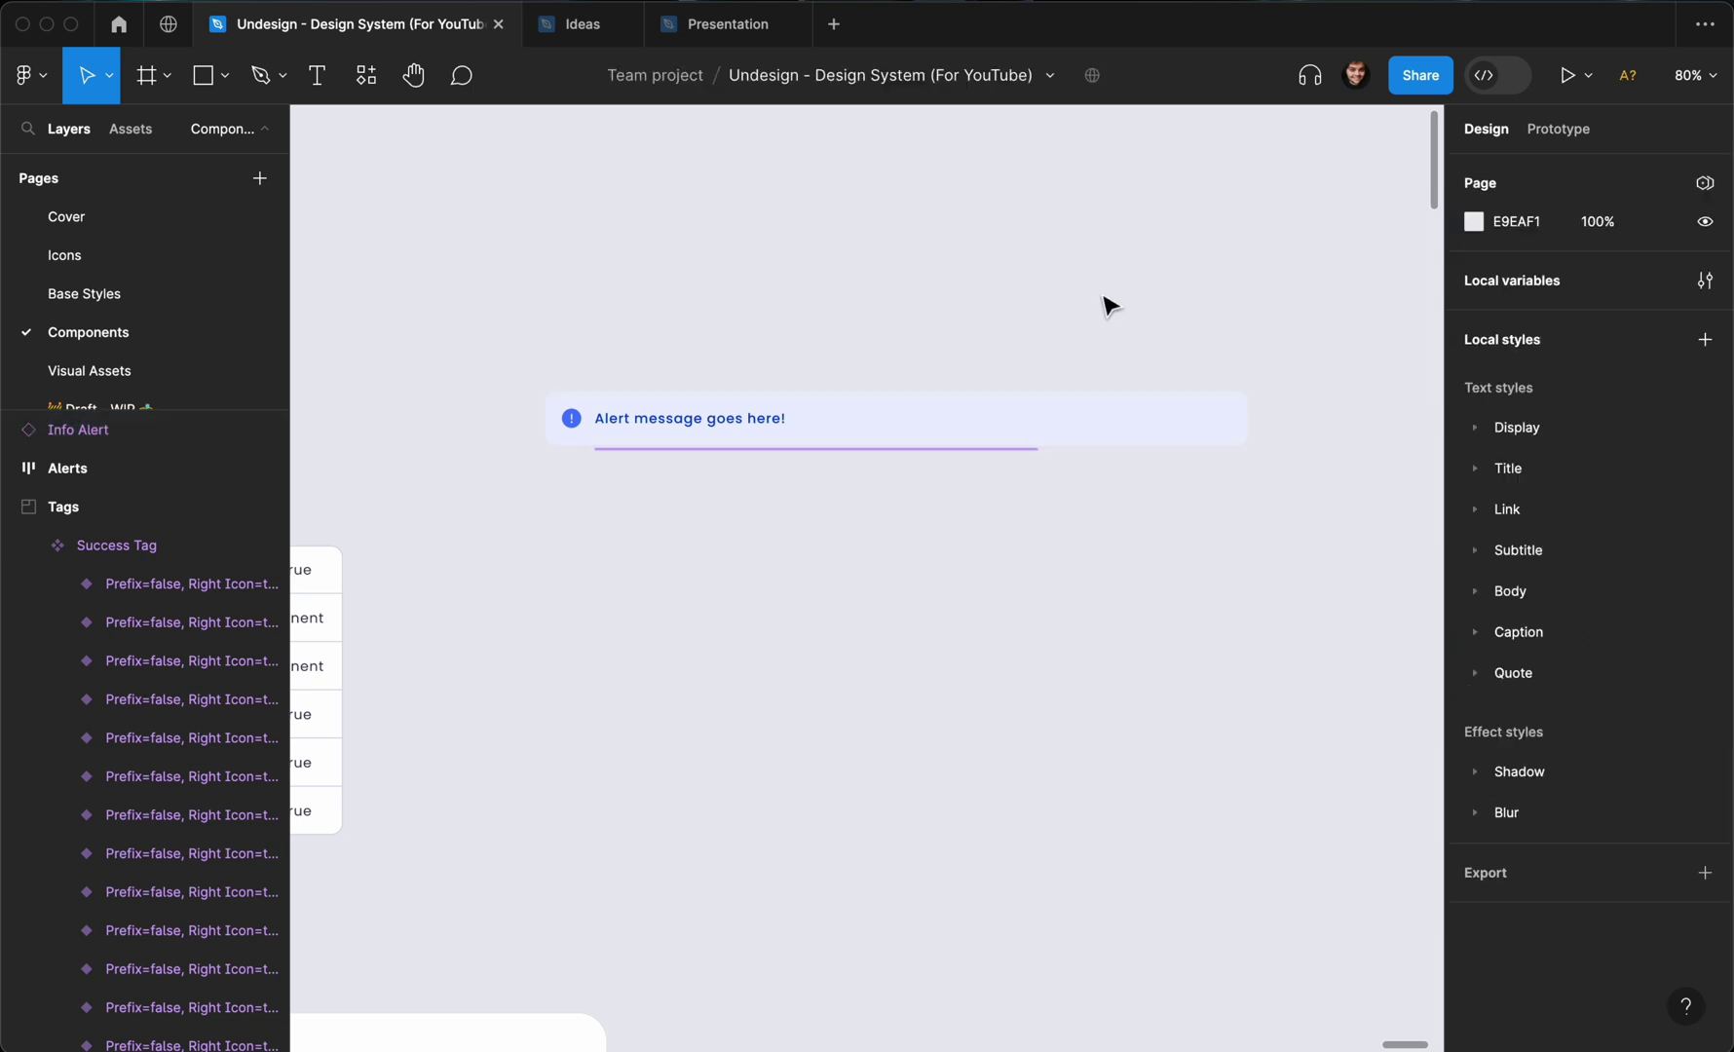
{"action": "scroll", "coordinate": [1022, 320], "scroll_direction": "up", "scroll_amount": 3}
{"action": "left_click", "coordinate": [1008, 409]}
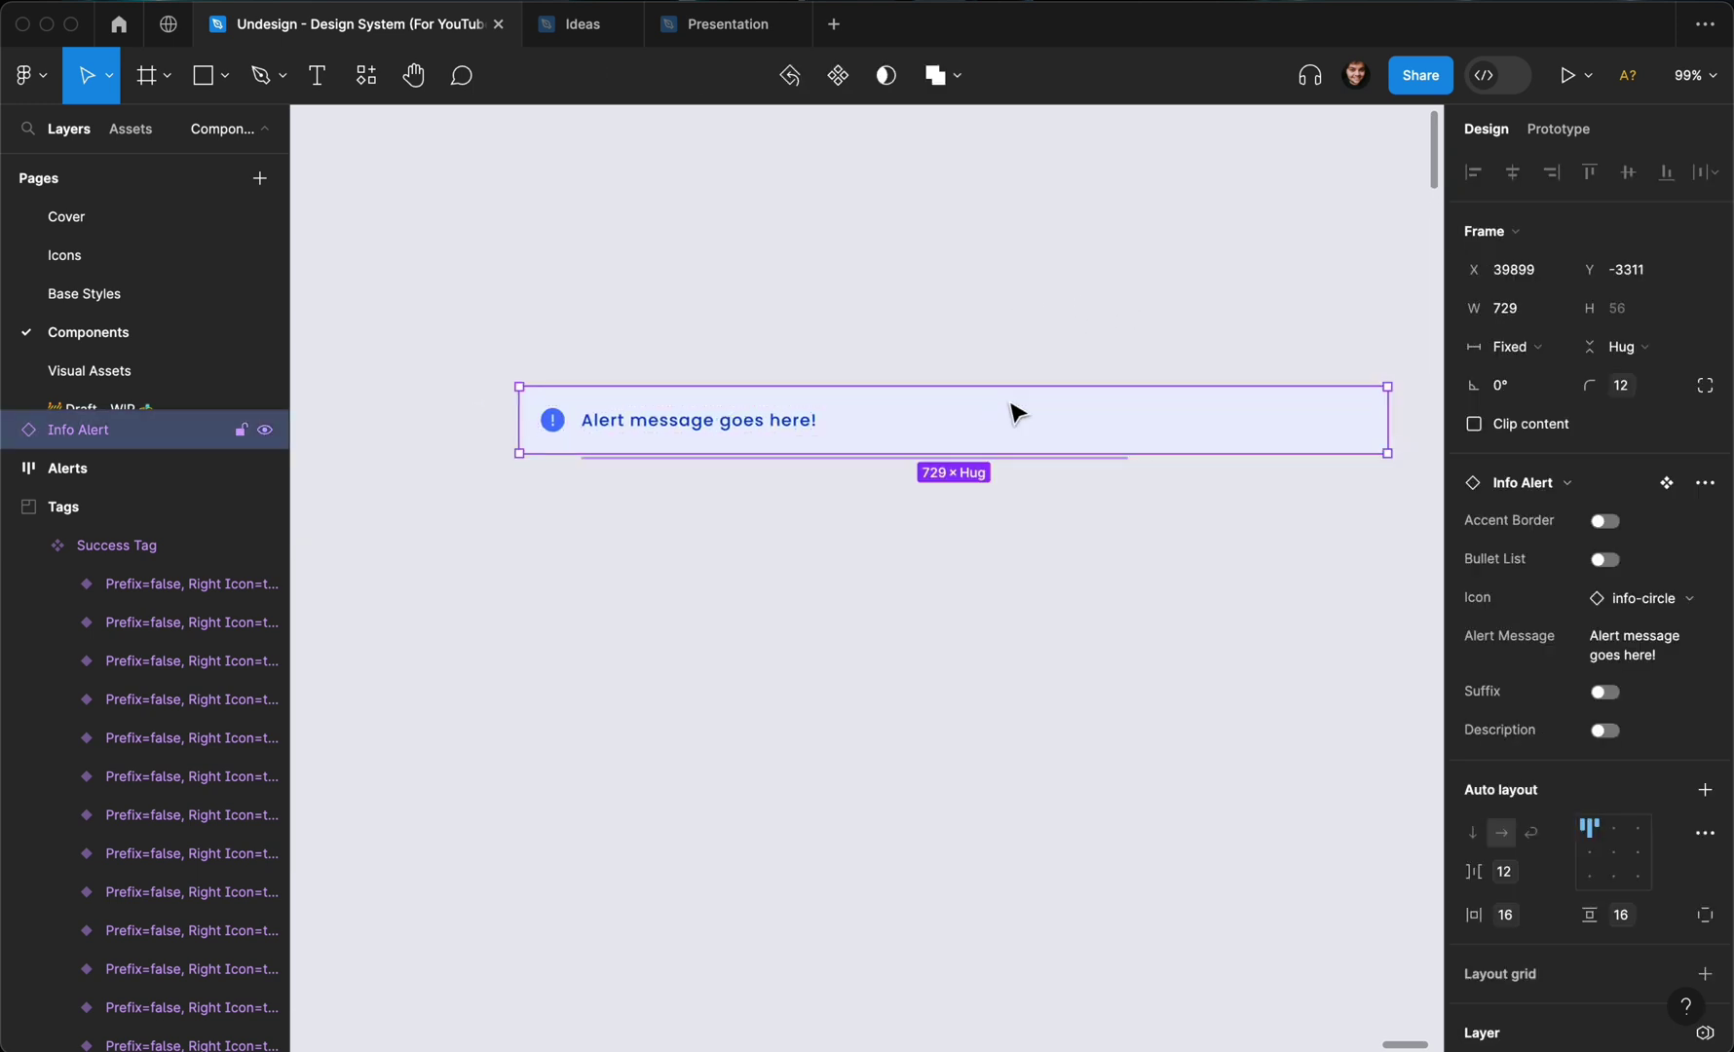